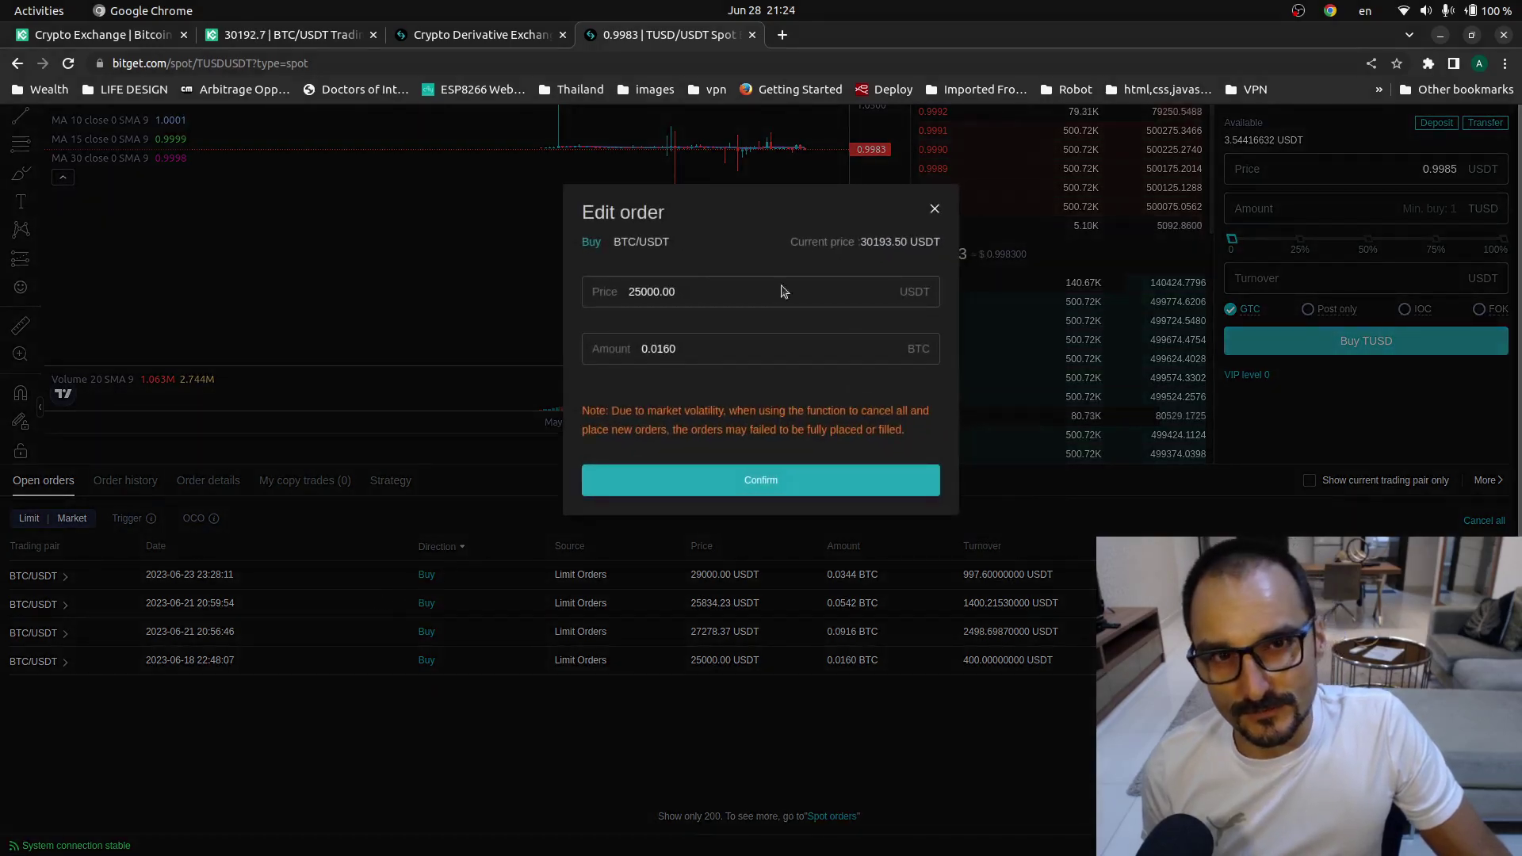
- Close the Edit order window and bring up Bitget's spot assets page
{"action": "left_click", "coordinate": [932, 206]}
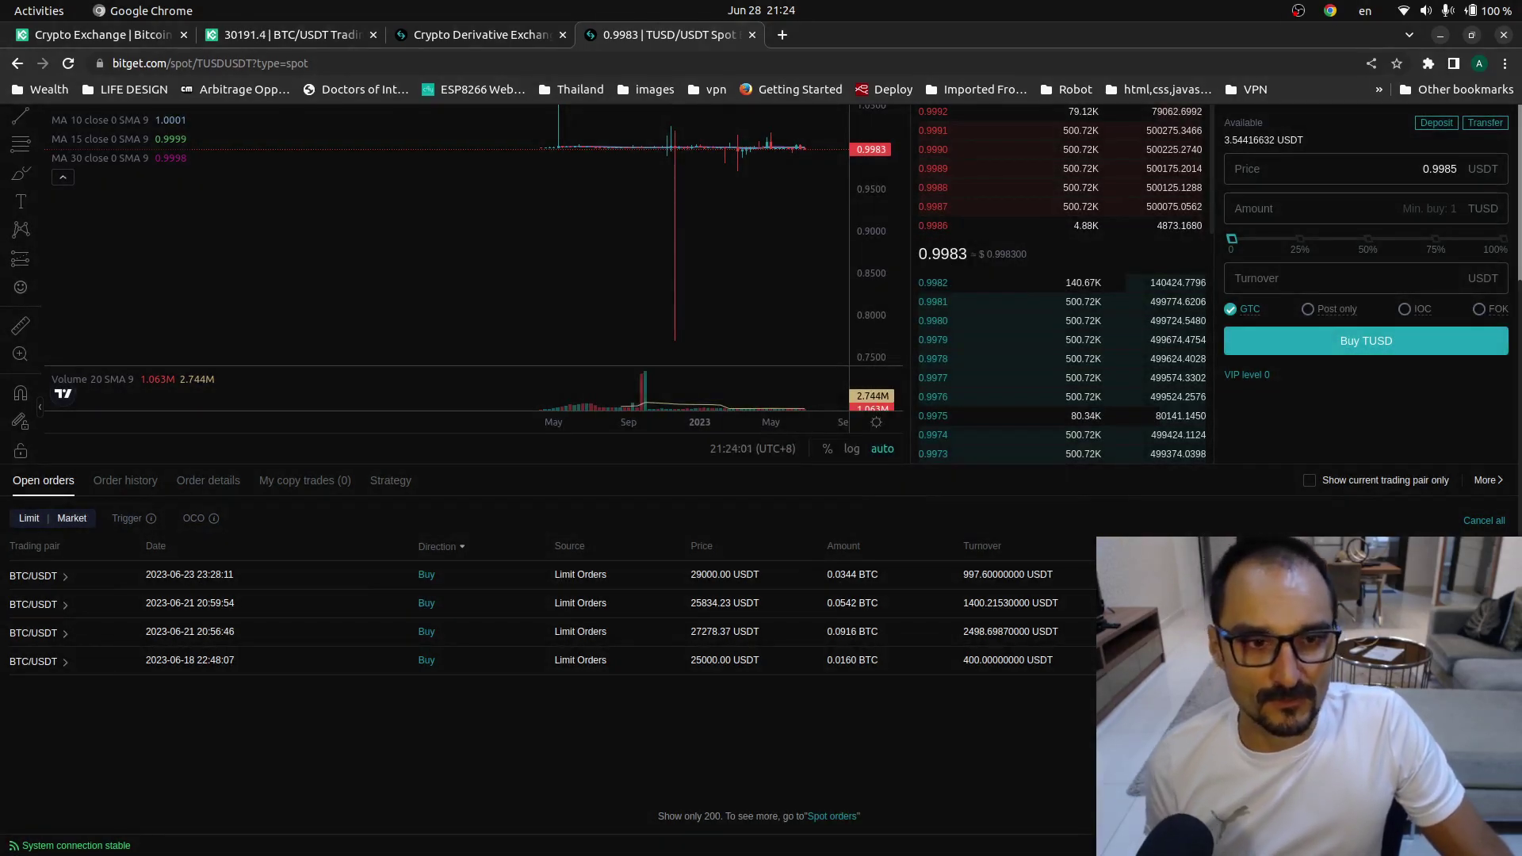
{"action": "left_click", "coordinate": [507, 43]}
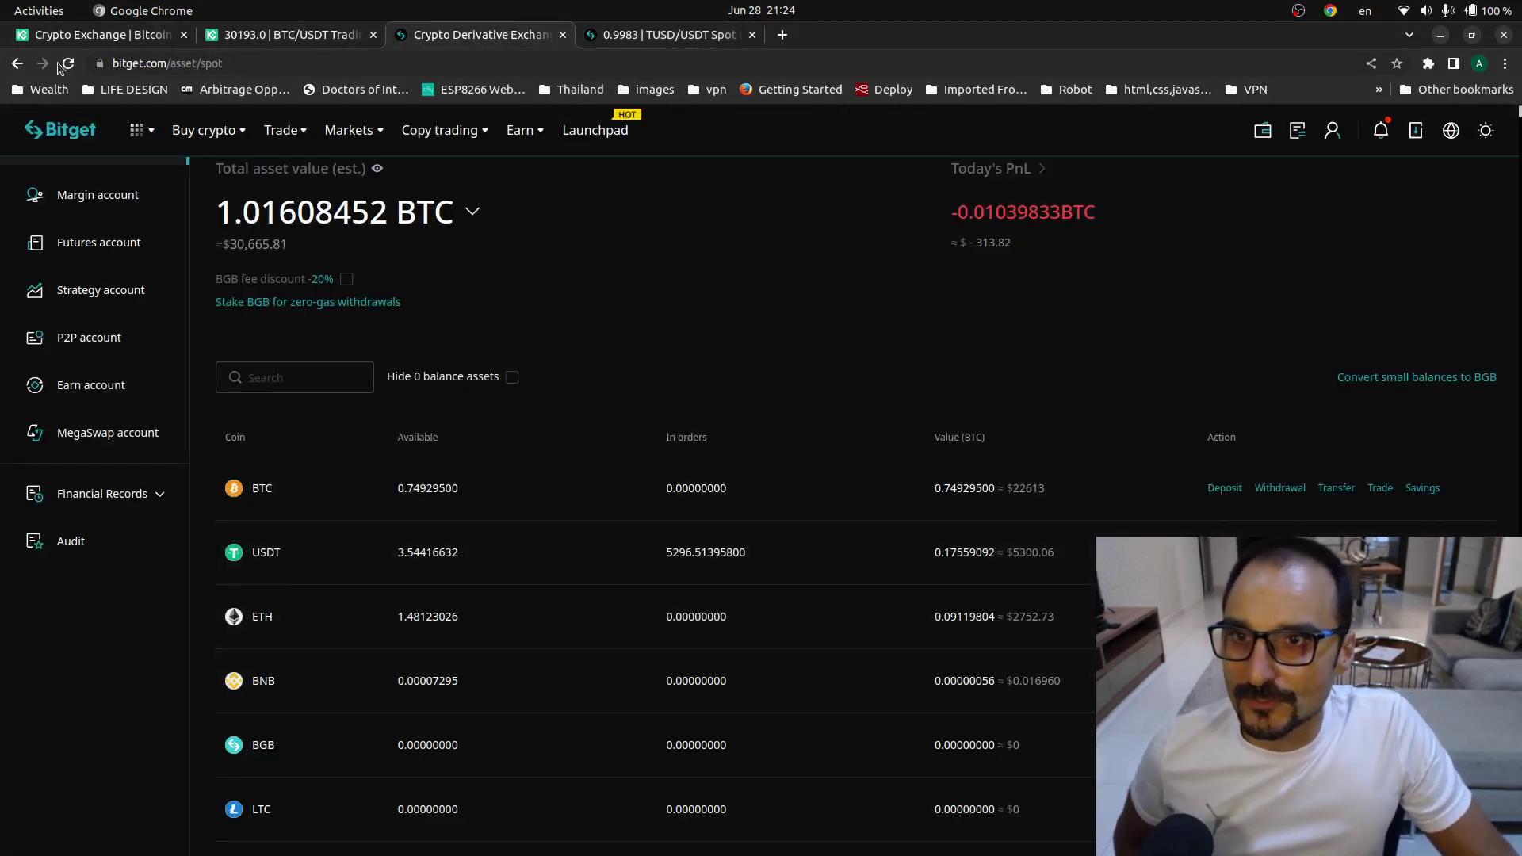
- Refresh the spot balances and start a transfer with Coin-M Futures as destination
{"action": "left_click", "coordinate": [63, 65]}
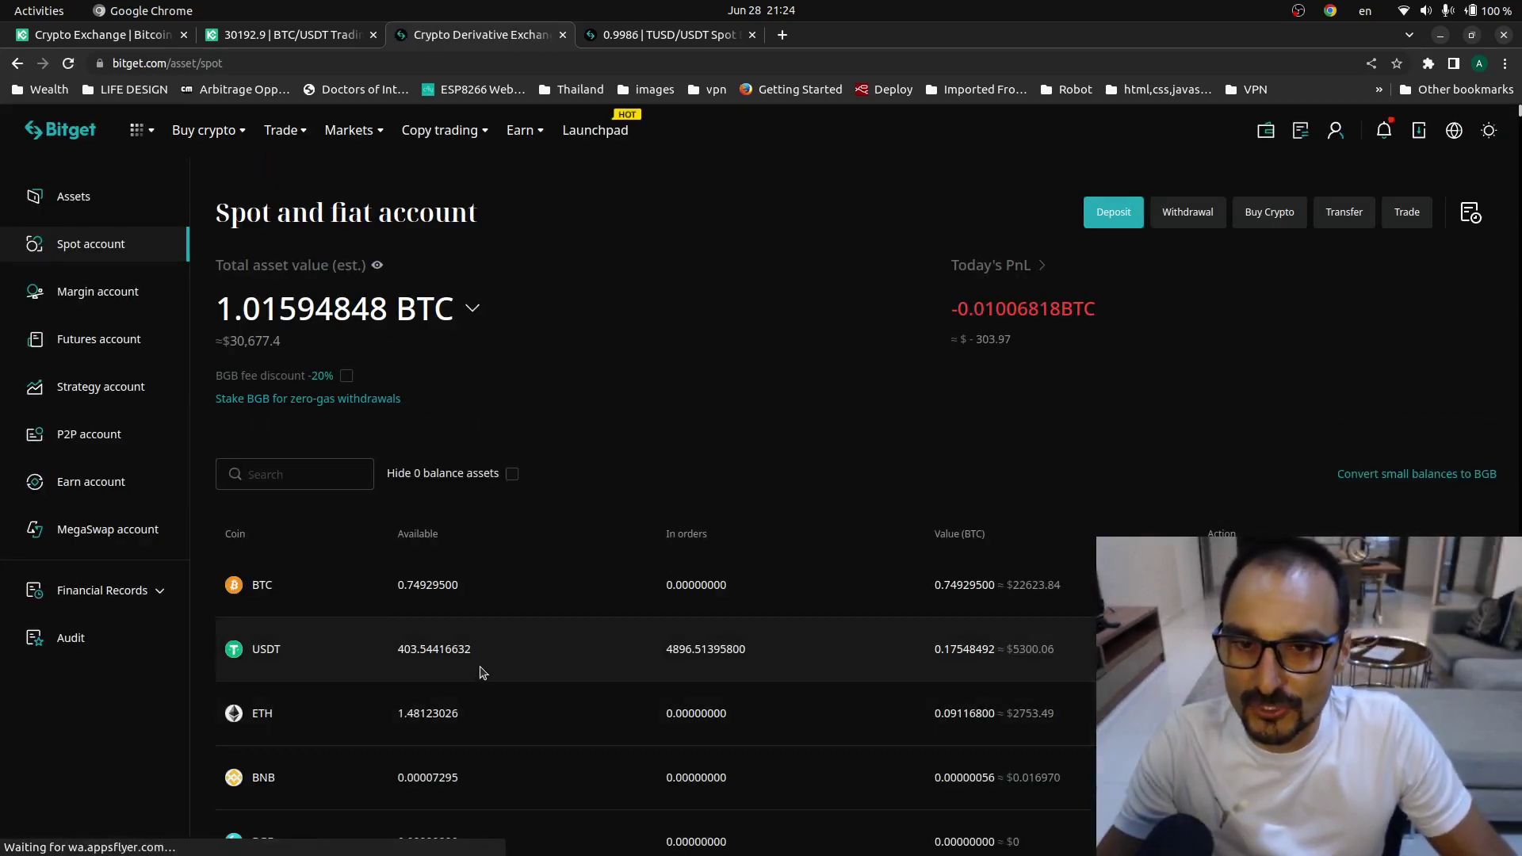
{"action": "left_click", "coordinate": [1284, 648]}
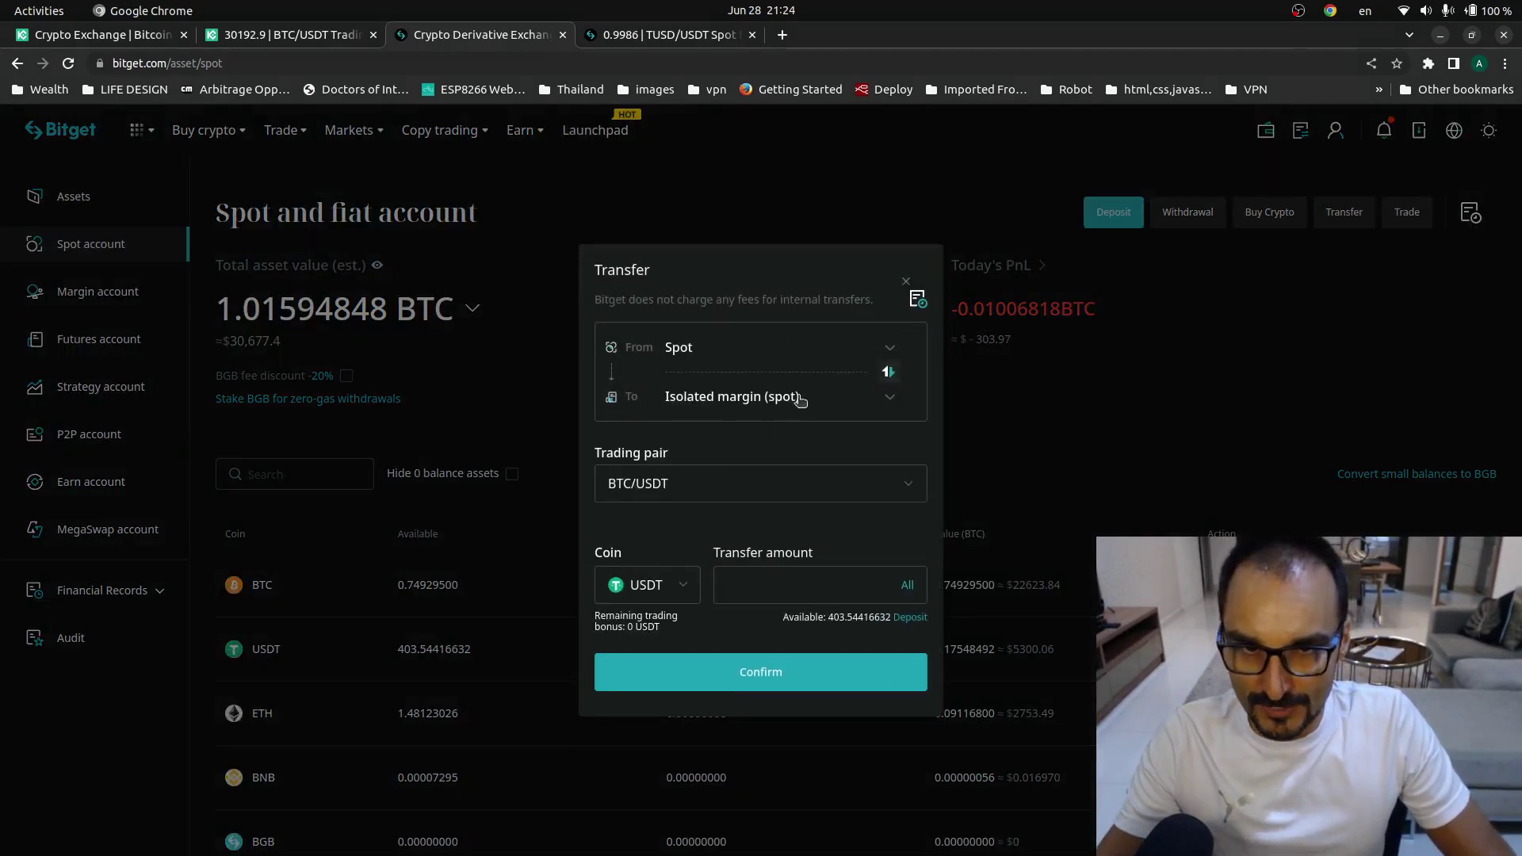
{"action": "left_click", "coordinate": [800, 399]}
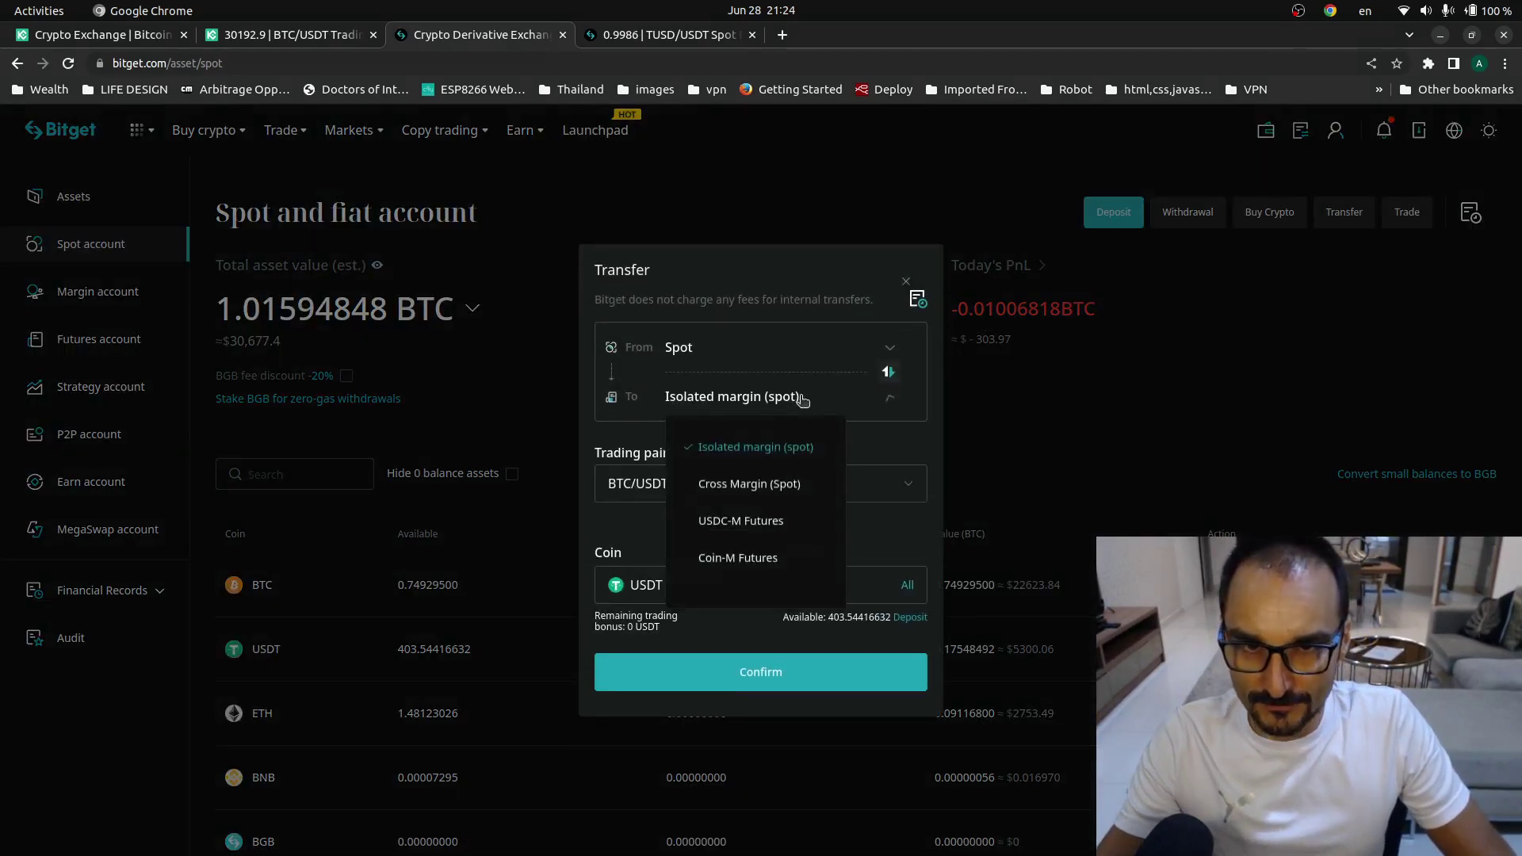
{"action": "left_click", "coordinate": [737, 570]}
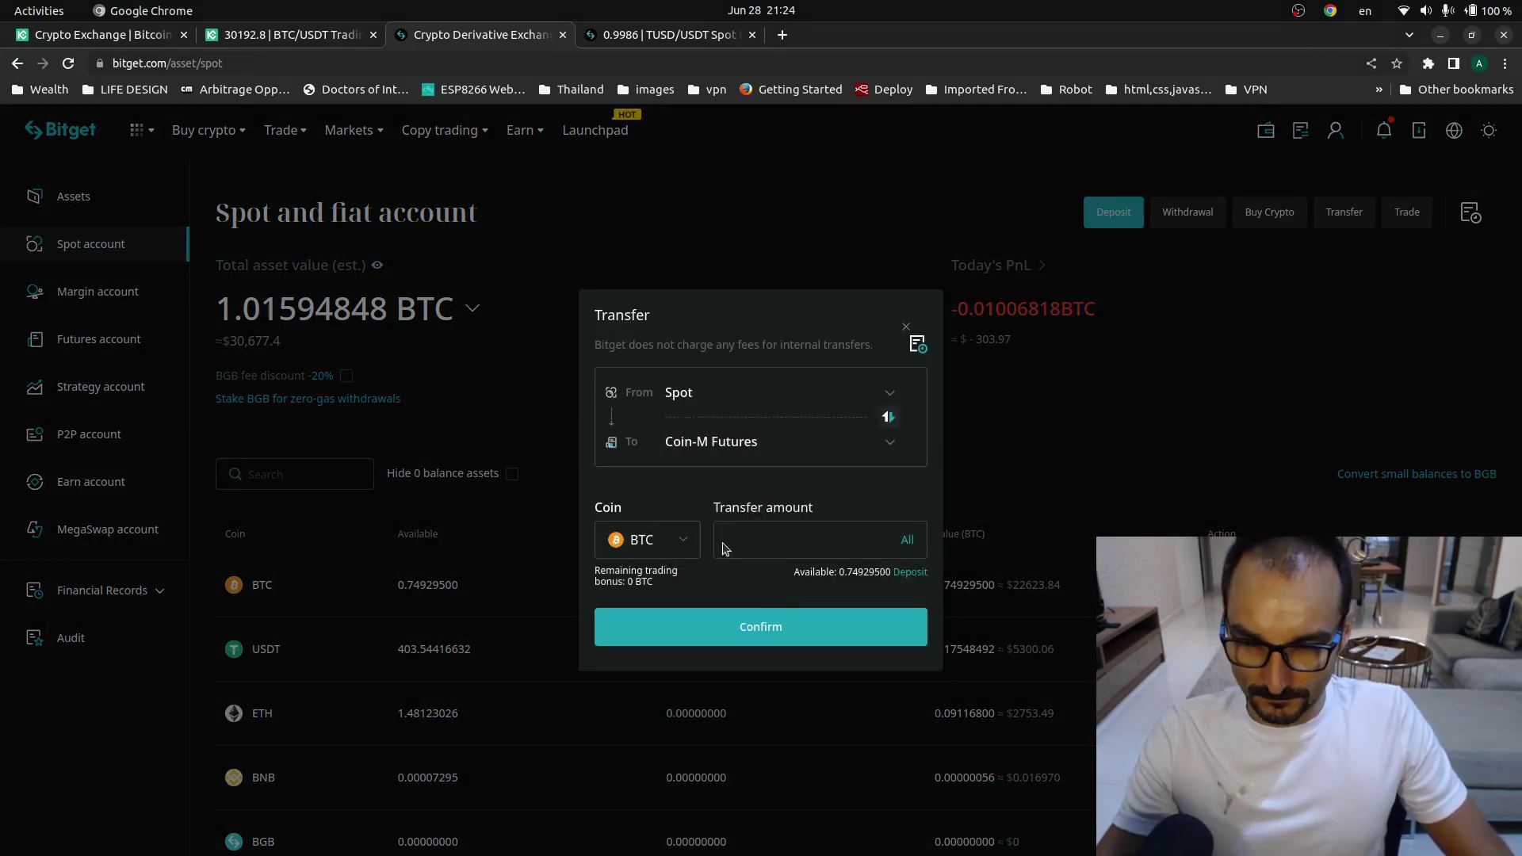
- Search the Coin-M Futures transfer coin list for USDT and find it not offered
{"action": "left_click", "coordinate": [672, 548]}
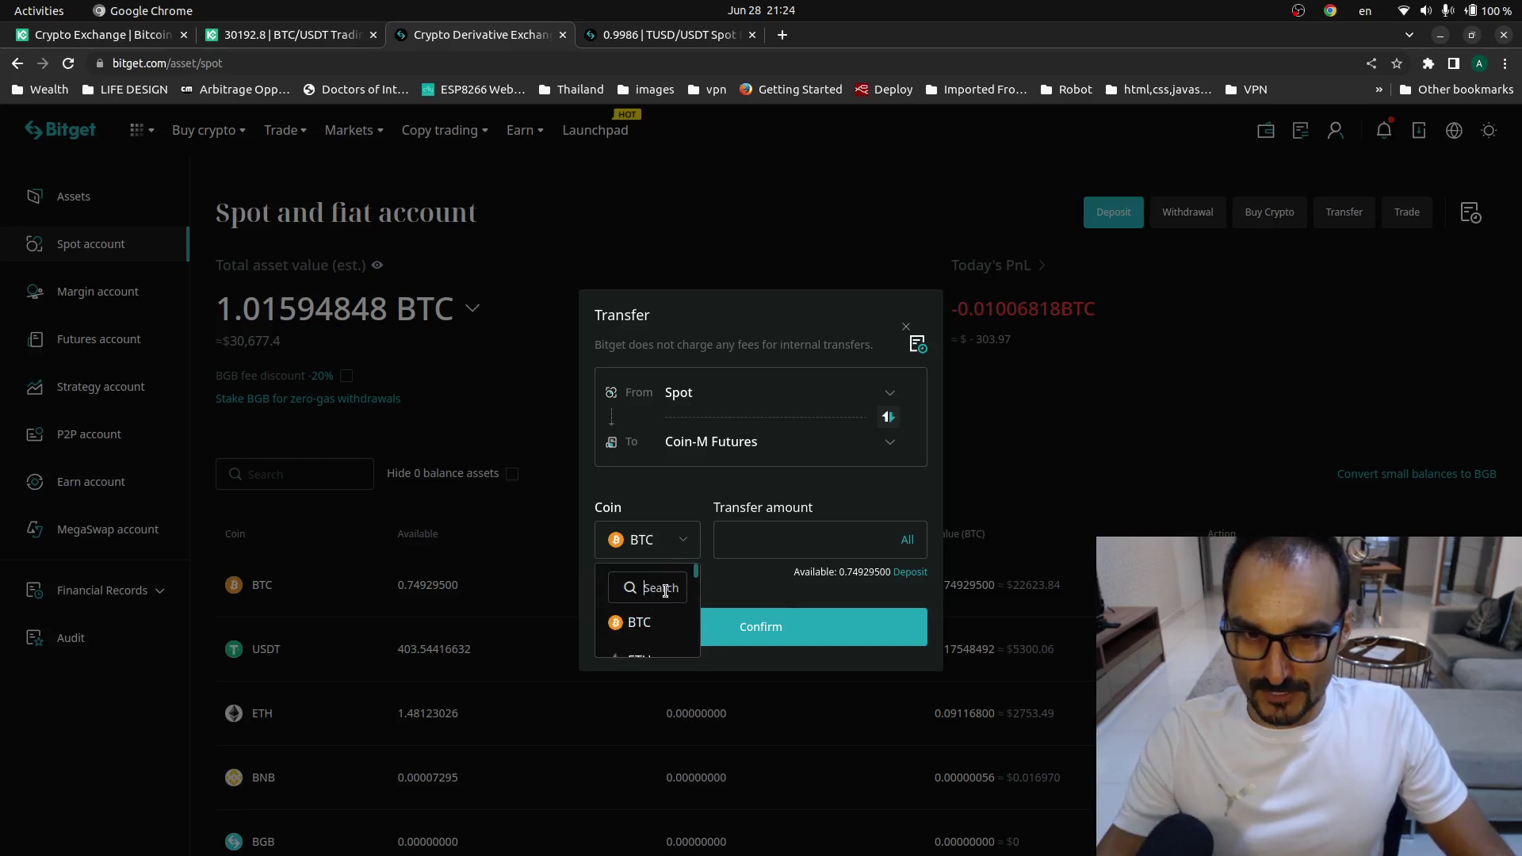
{"action": "type", "text": "USDT"}
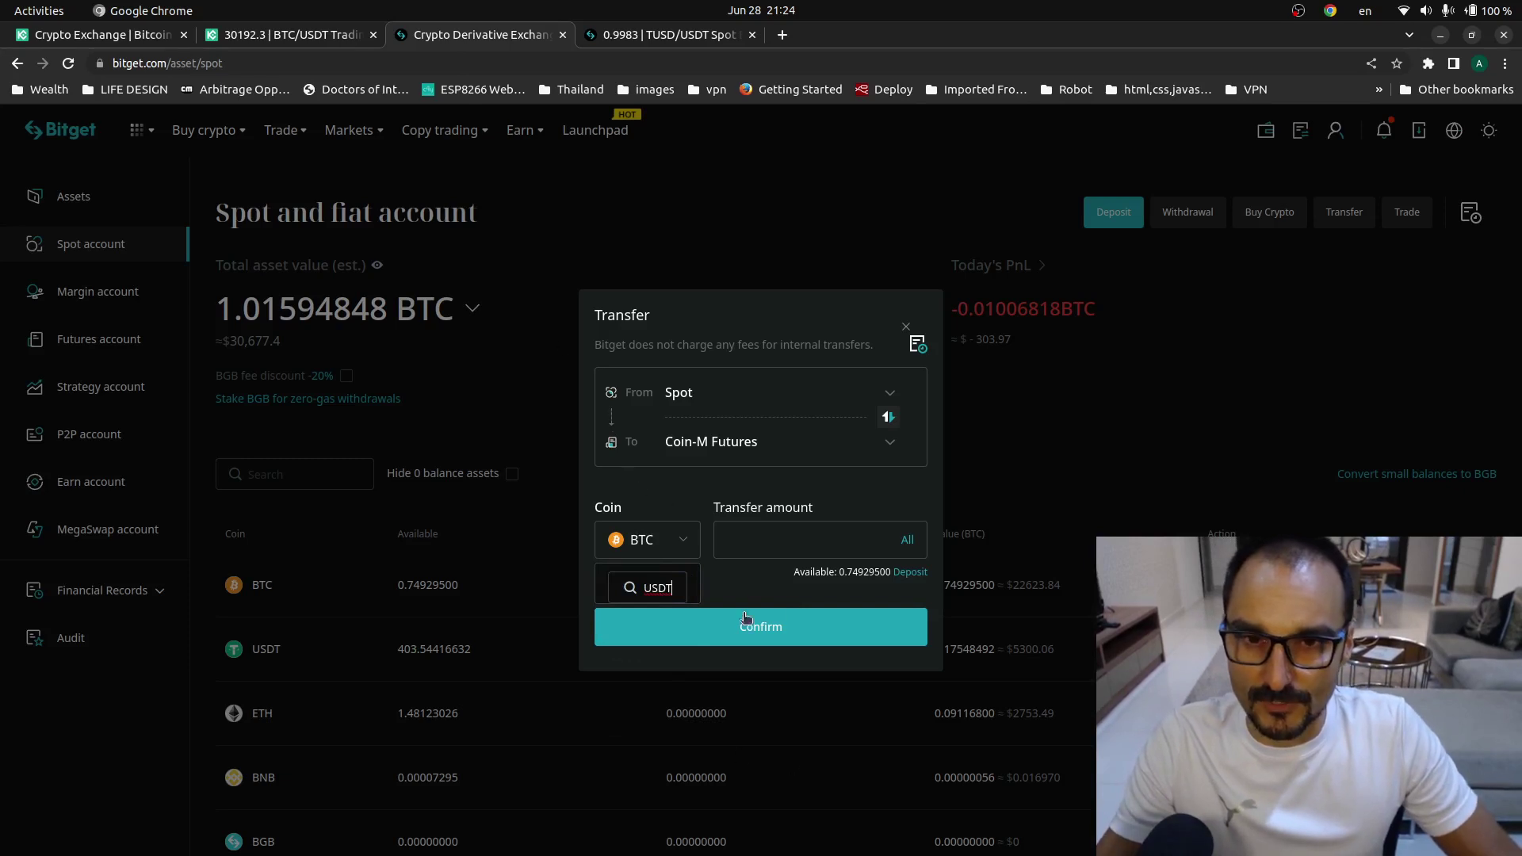
{"action": "left_click", "coordinate": [782, 538]}
{"action": "left_click", "coordinate": [684, 547]}
{"action": "left_click", "coordinate": [686, 538]}
{"action": "left_click", "coordinate": [653, 545]}
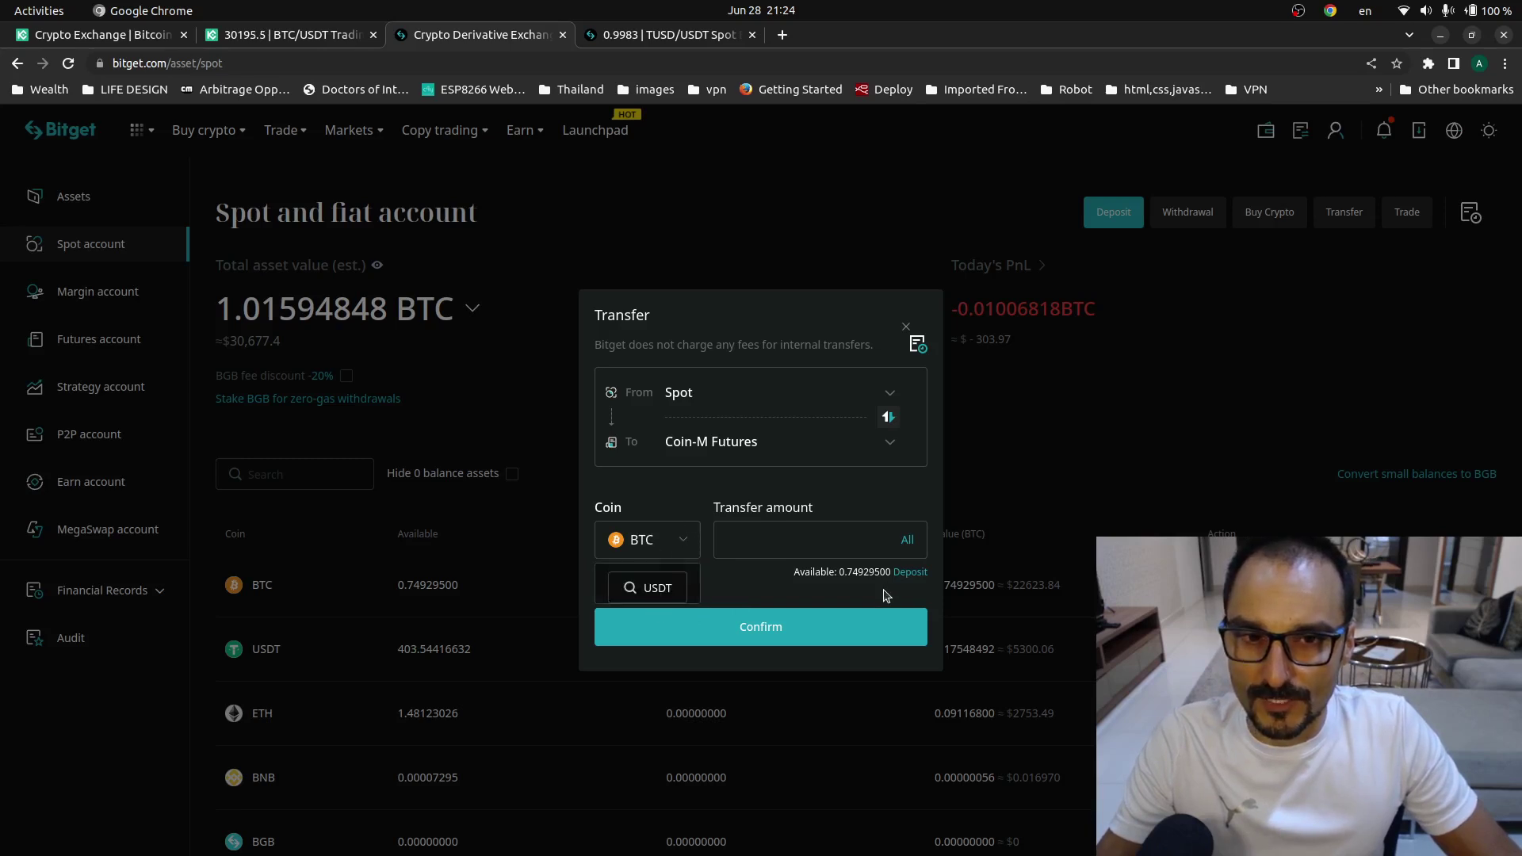
{"action": "left_click", "coordinate": [685, 535]}
- Recheck the account lists, browse all transferable coins, and close the Transfer window keeping BTC
{"action": "left_click", "coordinate": [718, 395]}
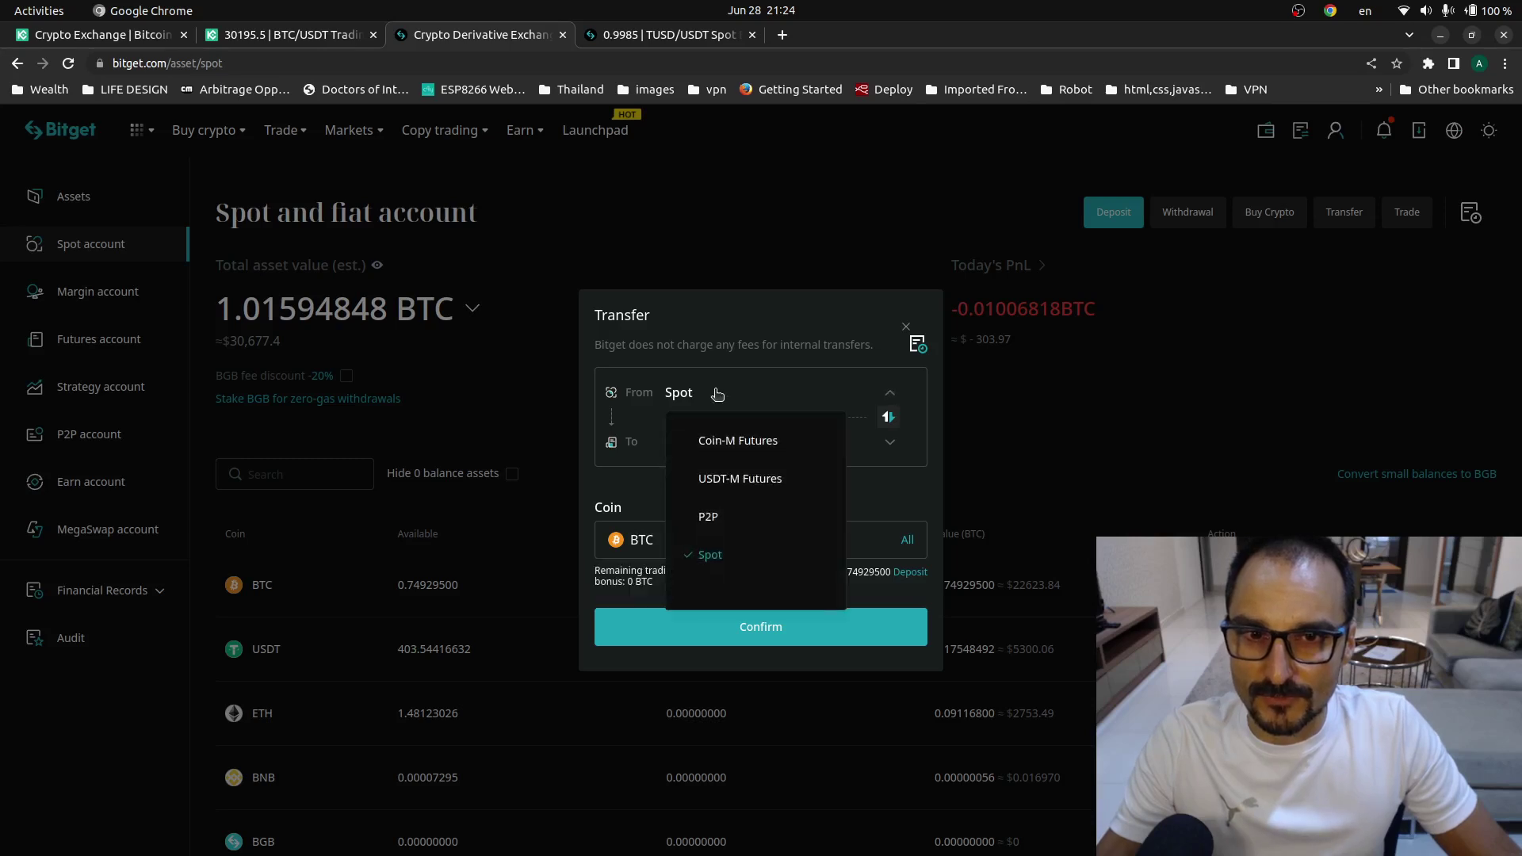
{"action": "left_click", "coordinate": [717, 393]}
{"action": "left_click", "coordinate": [681, 445]}
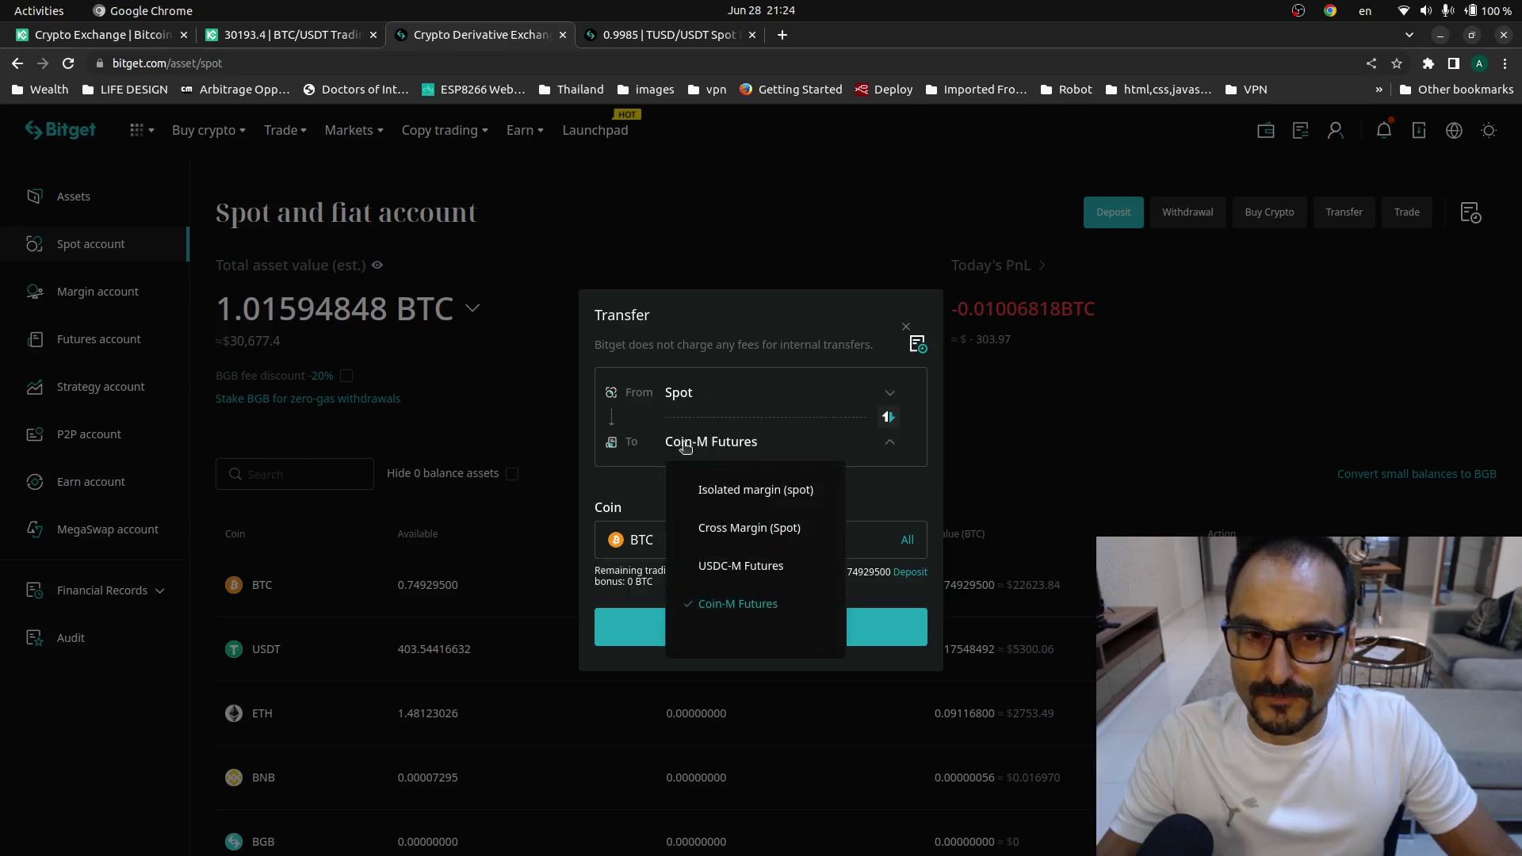
{"action": "left_click", "coordinate": [683, 454]}
{"action": "left_click", "coordinate": [681, 541]}
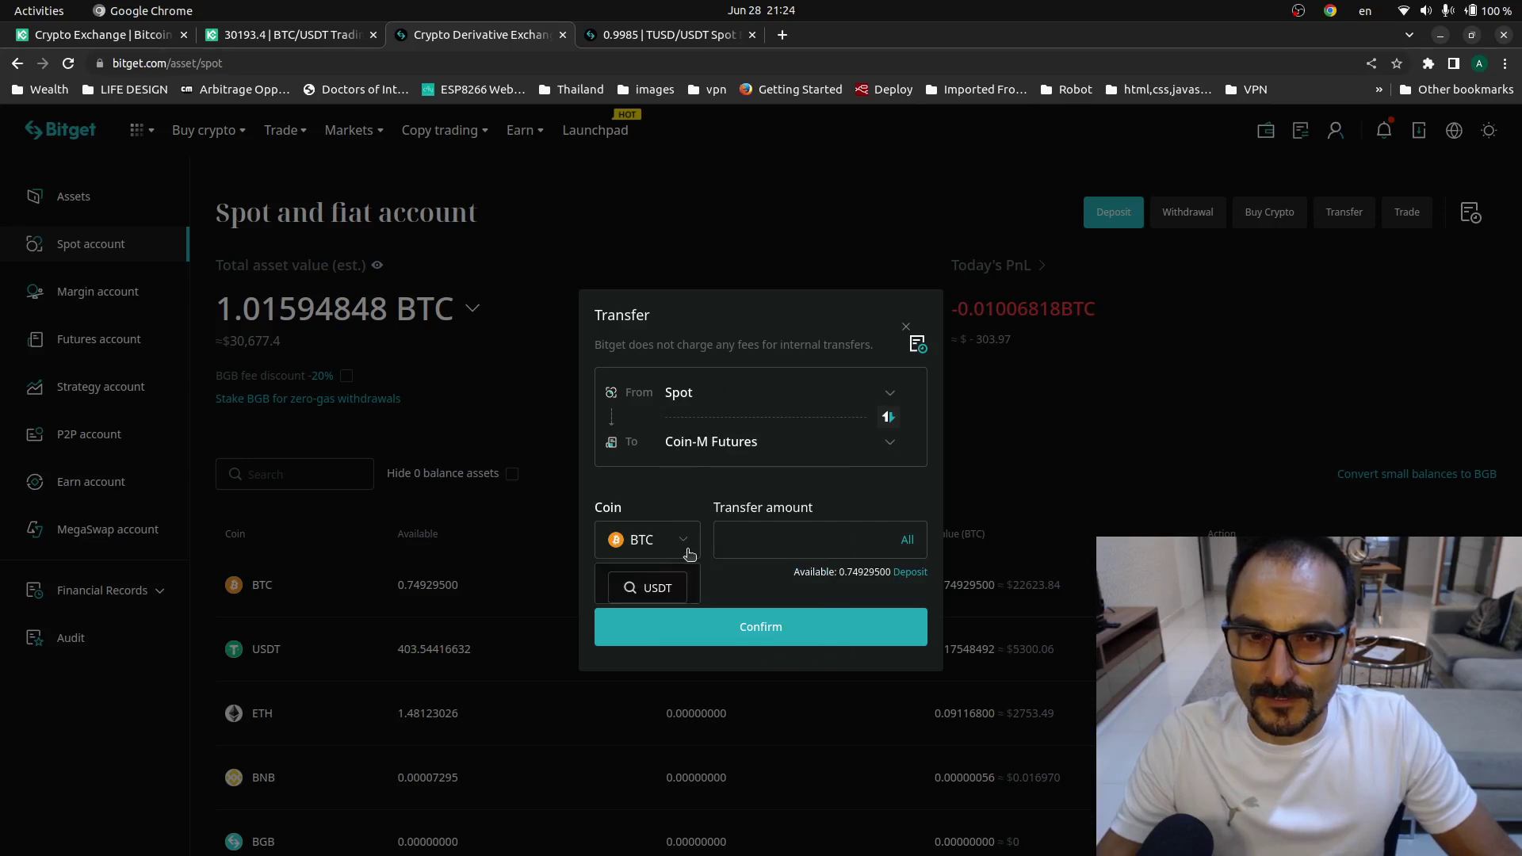
{"action": "double_click", "coordinate": [680, 582]}
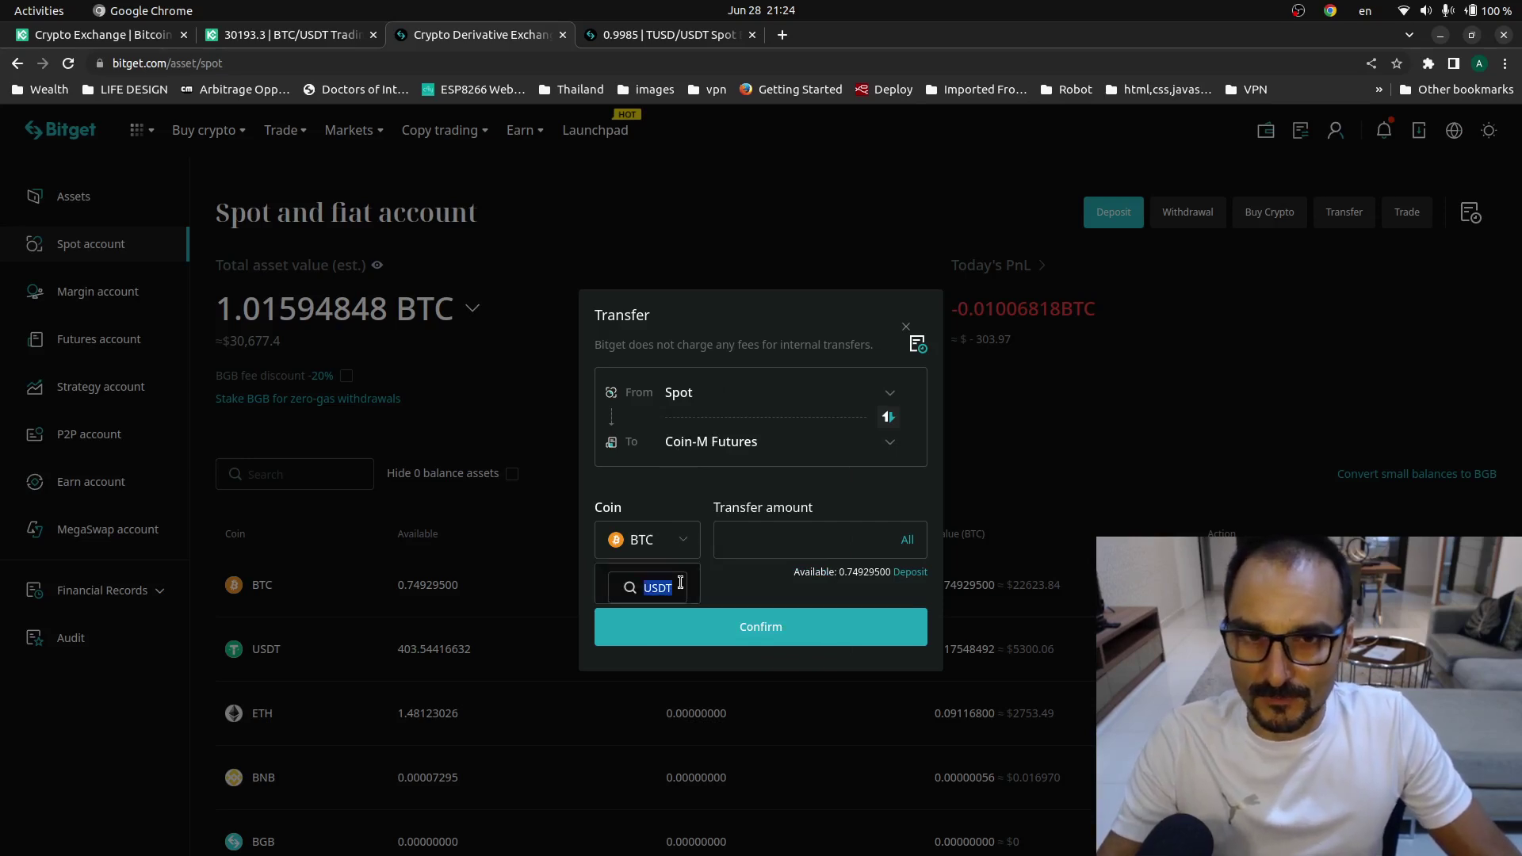
{"action": "key", "text": "BackSpace"}
{"action": "scroll", "coordinate": [655, 598], "scroll_direction": "down", "scroll_amount": 1}
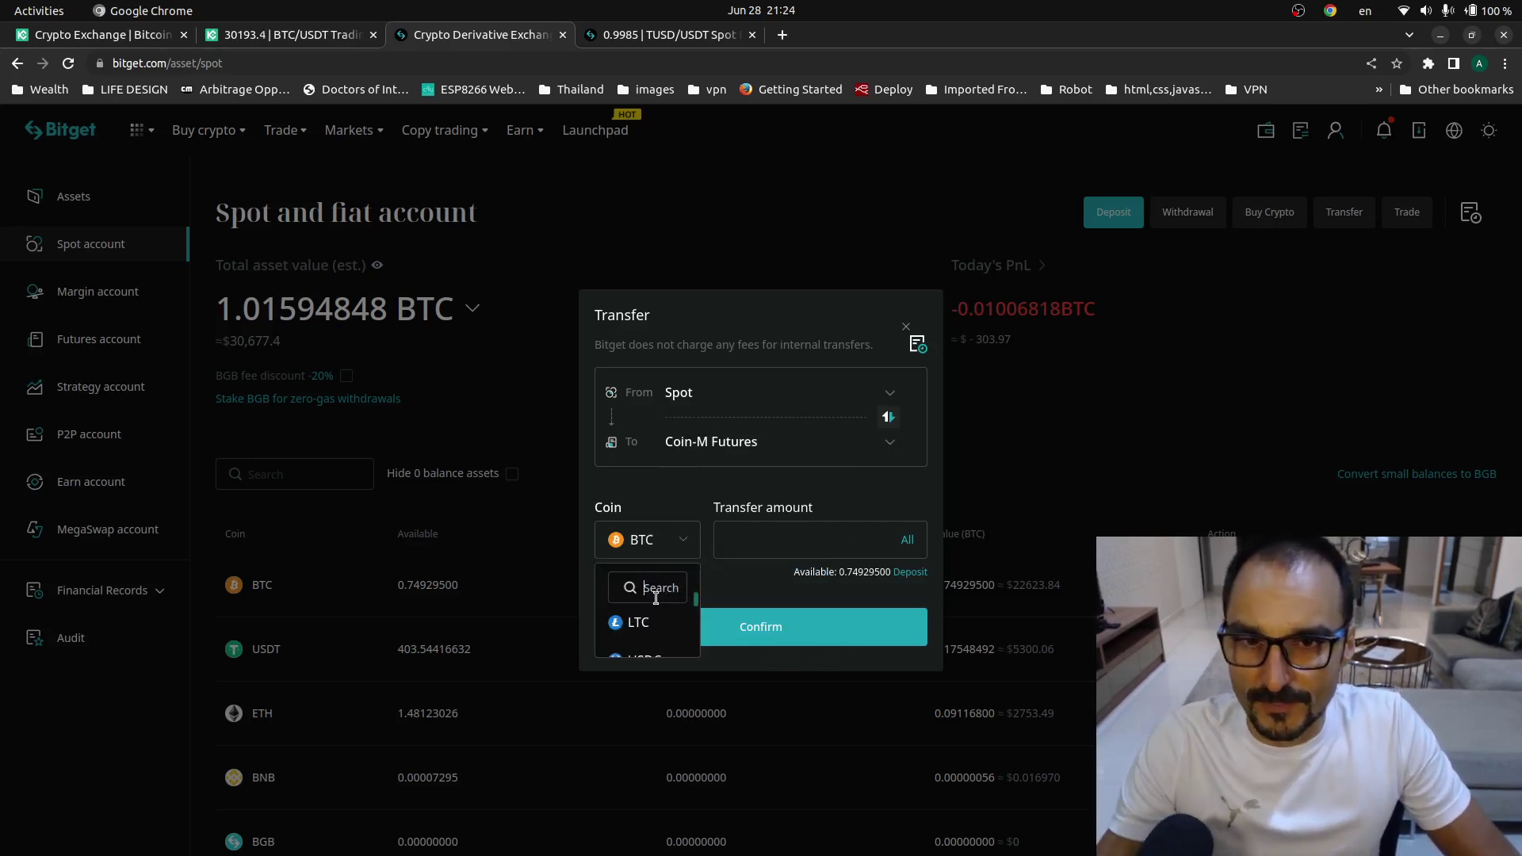
{"action": "scroll", "coordinate": [656, 599], "scroll_direction": "down", "scroll_amount": 3}
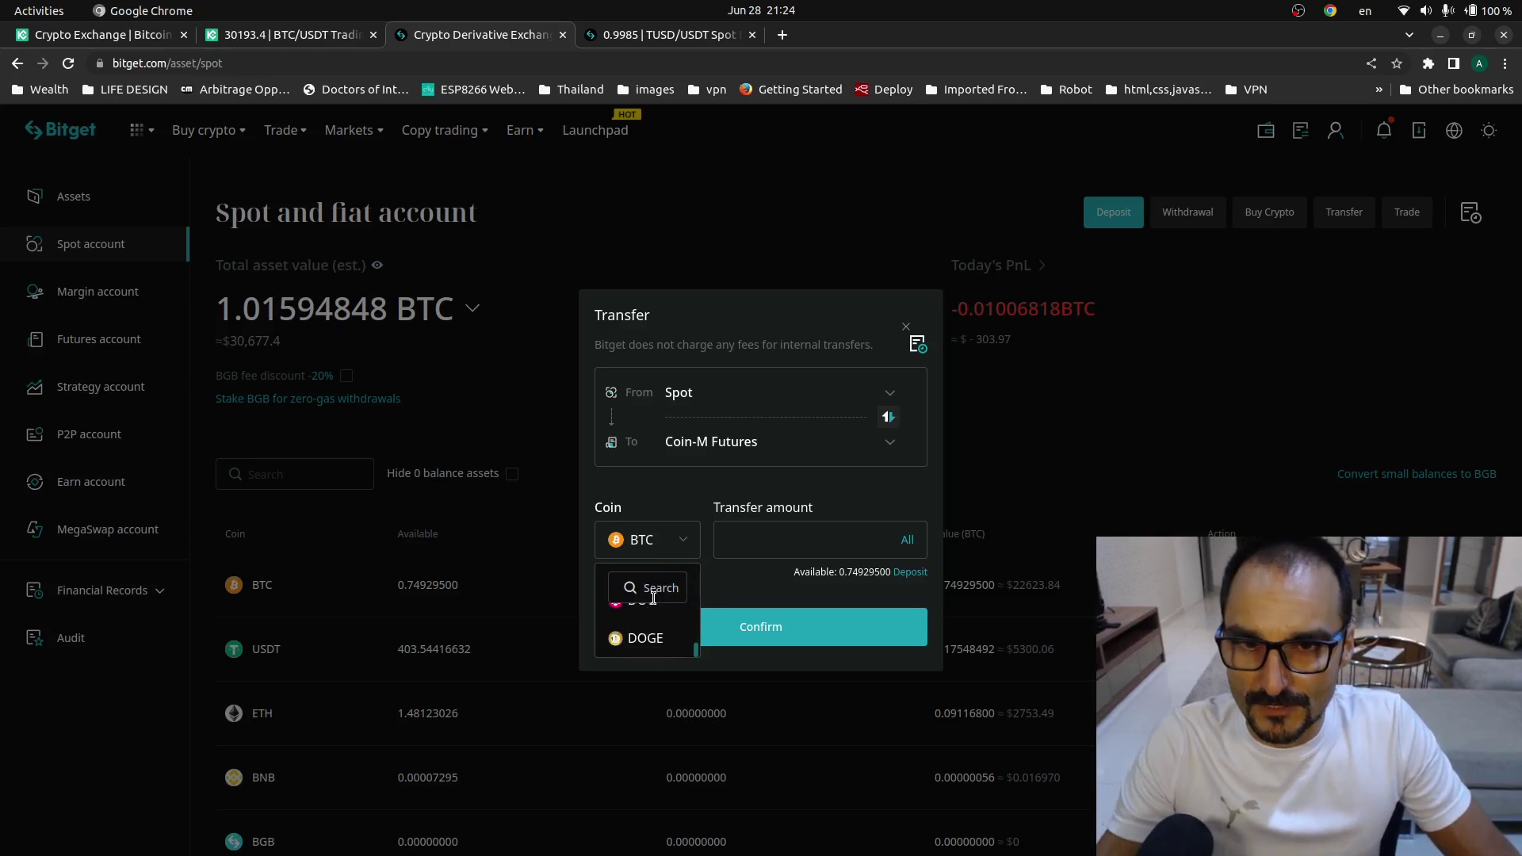
{"action": "scroll", "coordinate": [653, 598], "scroll_direction": "up", "scroll_amount": 5}
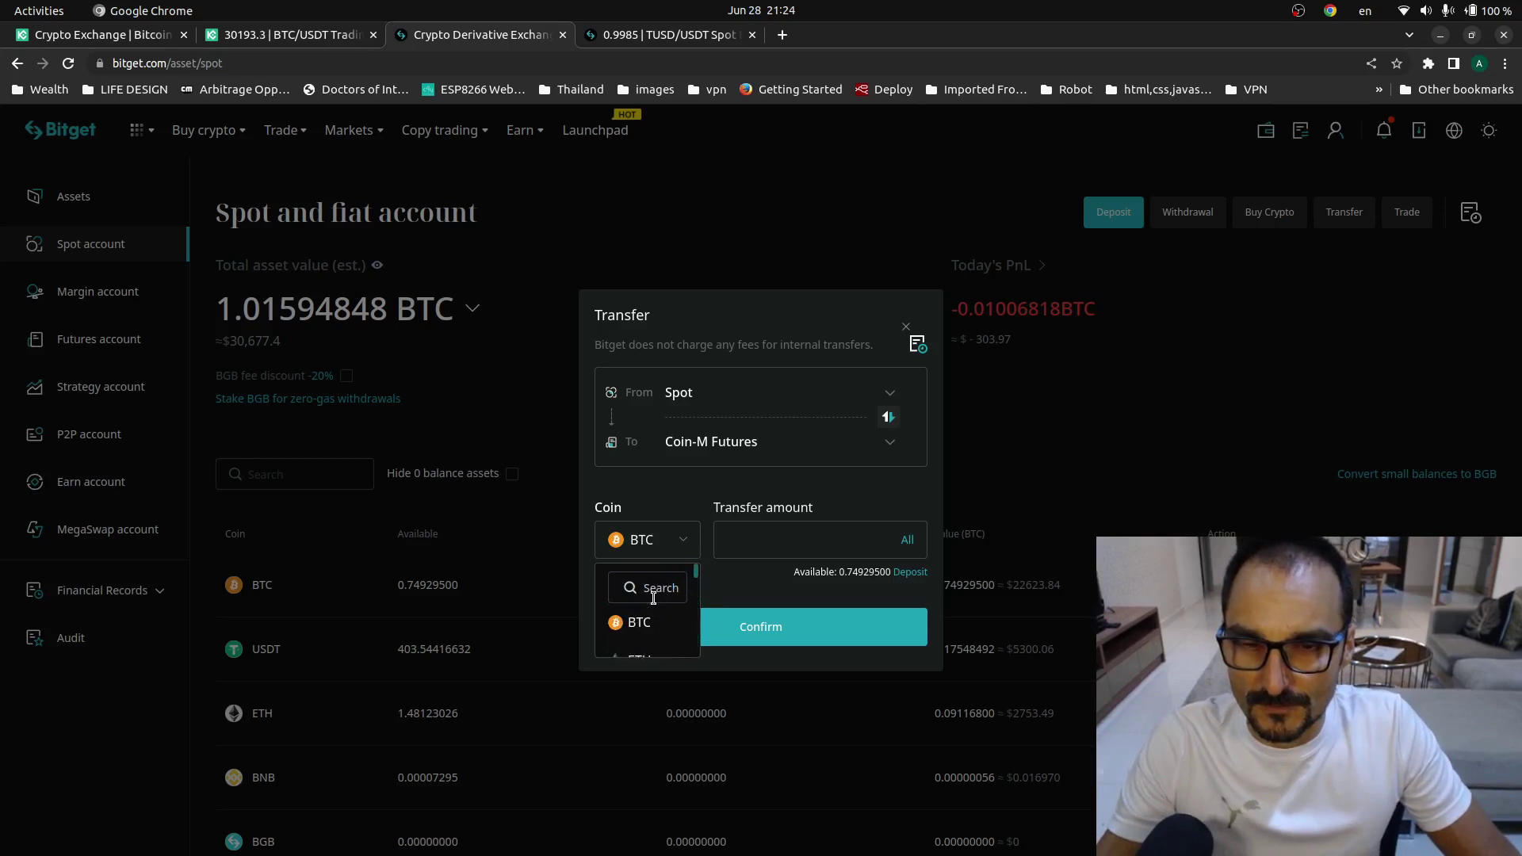
{"action": "left_click", "coordinate": [701, 565]}
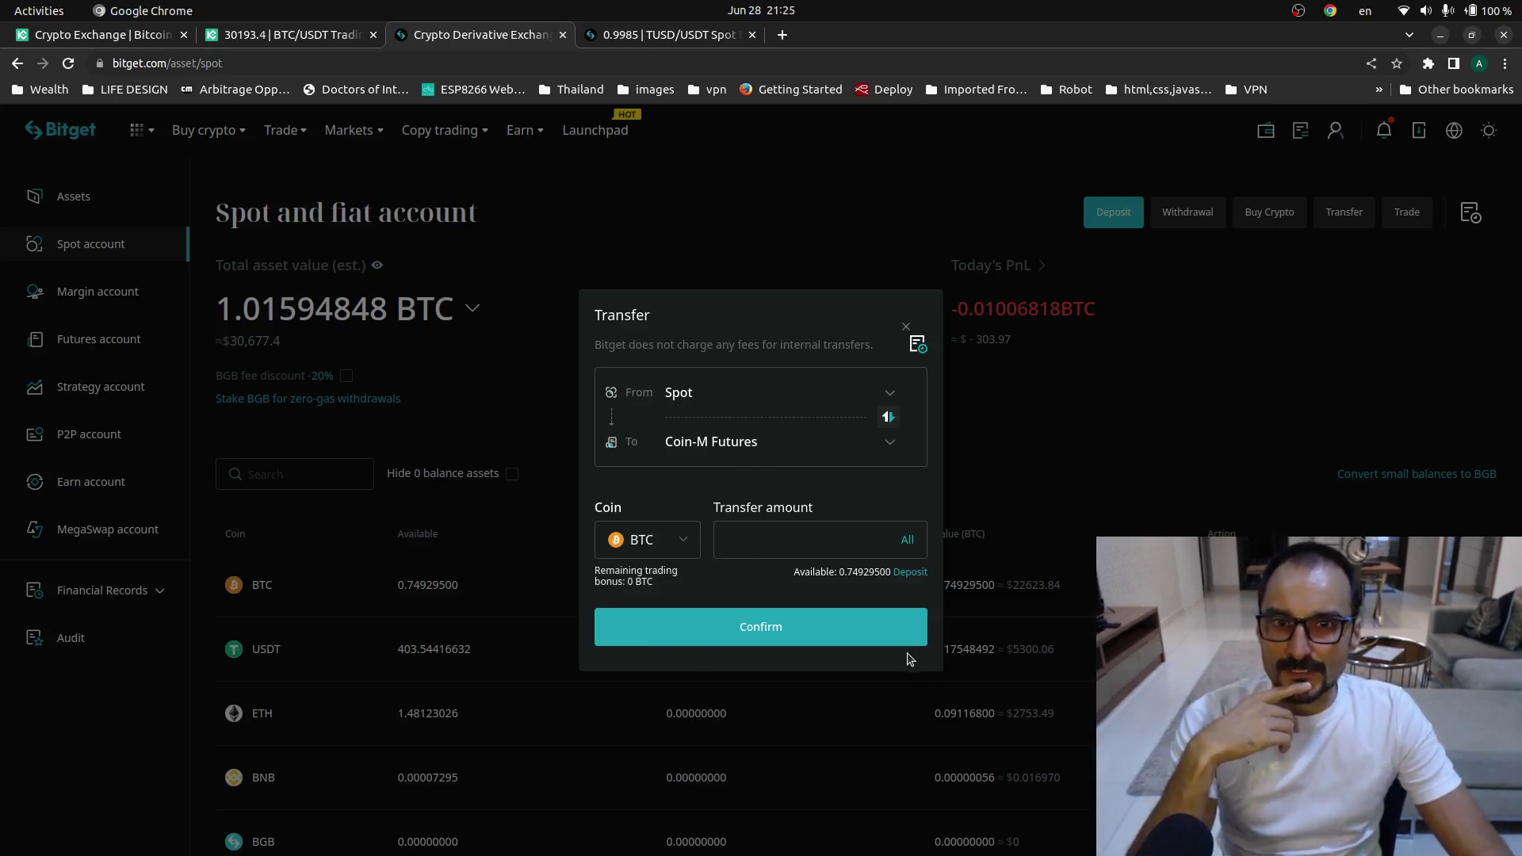
{"action": "left_click", "coordinate": [906, 327]}
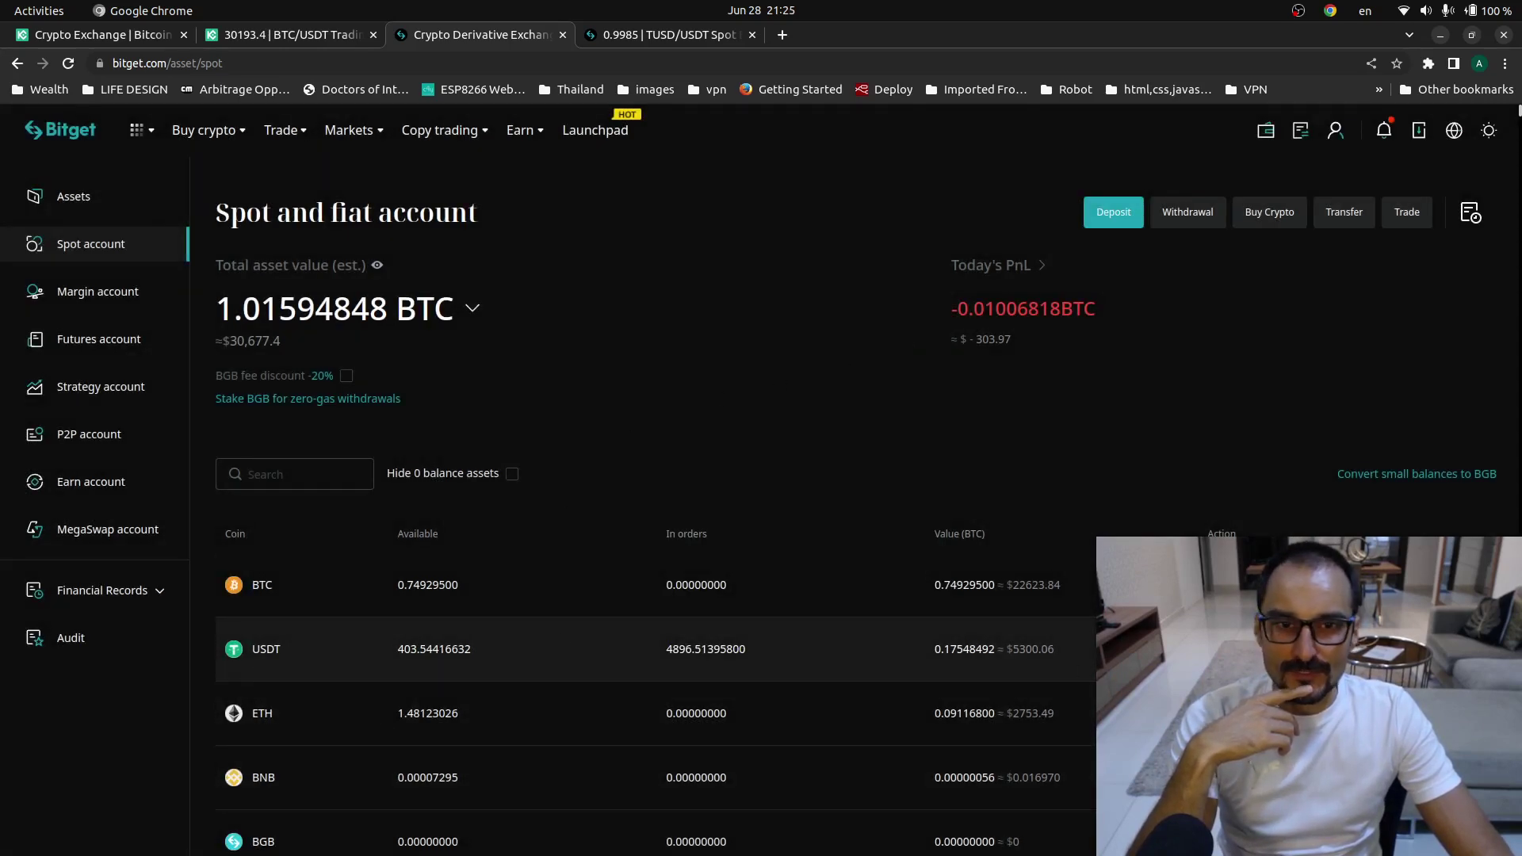
- Refresh balances, note 403.54416632 USDT available, and review transfer sources, keeping Spot
{"action": "key", "text": "F5"}
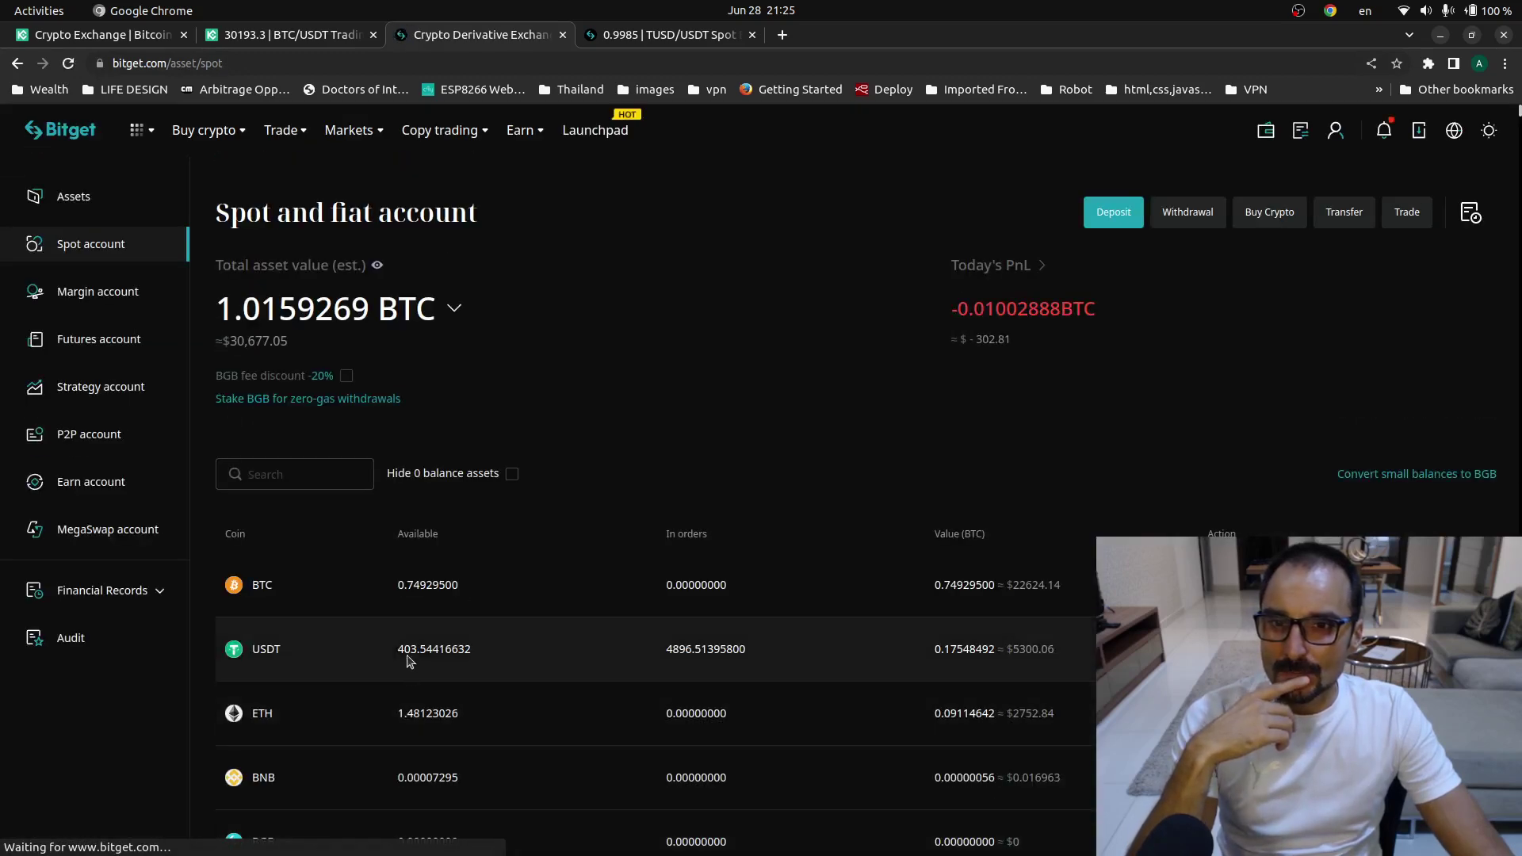
{"action": "left_click_drag", "start_coordinate": [396, 648], "coordinate": [552, 661]}
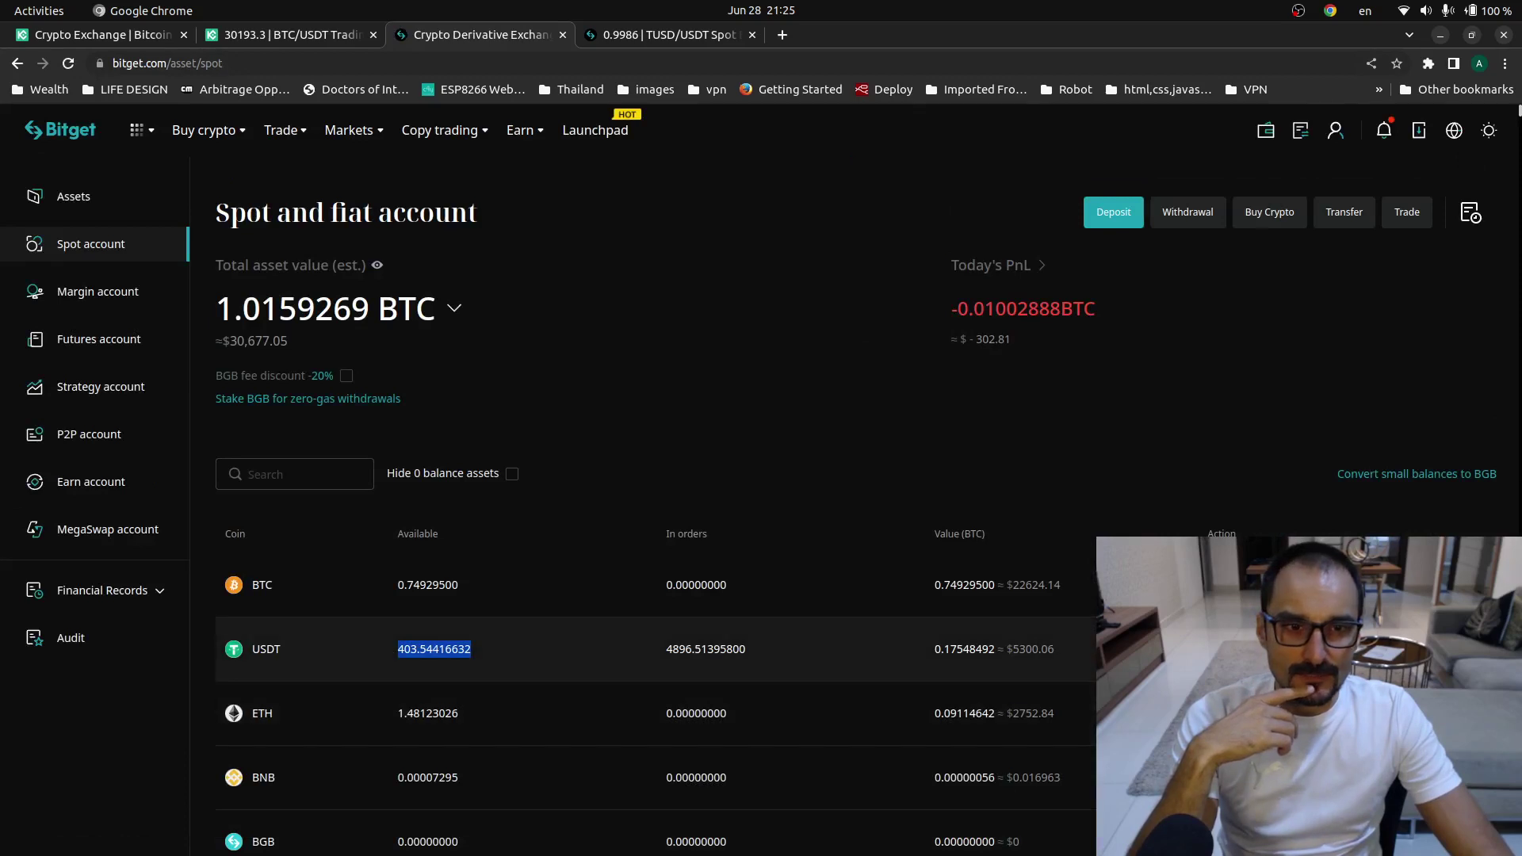
{"action": "left_click", "coordinate": [1339, 648]}
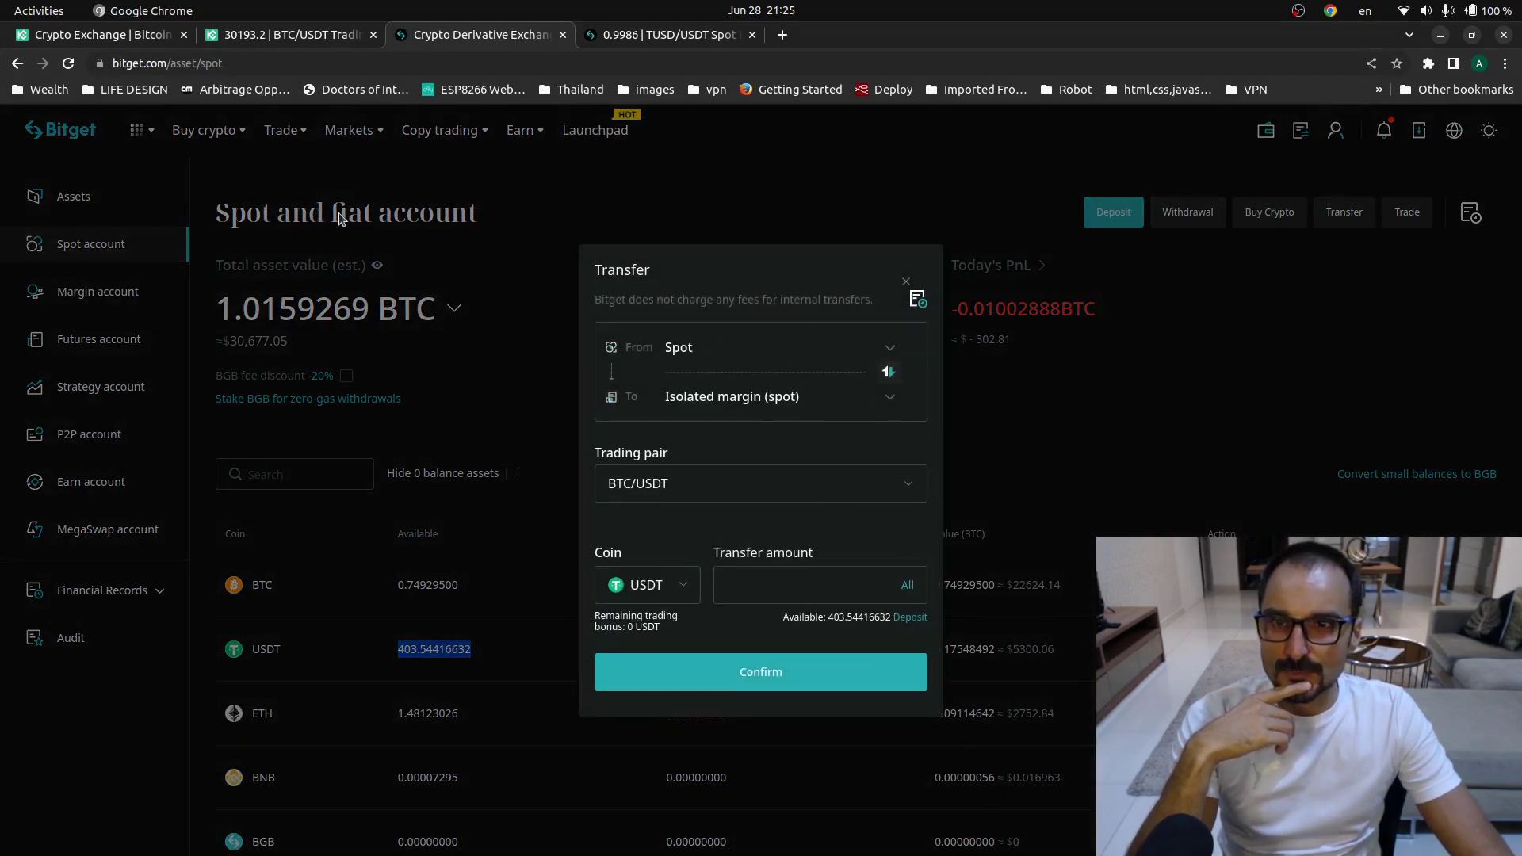
{"action": "left_click", "coordinate": [797, 392]}
{"action": "scroll", "coordinate": [797, 393], "scroll_direction": "down", "scroll_amount": 3}
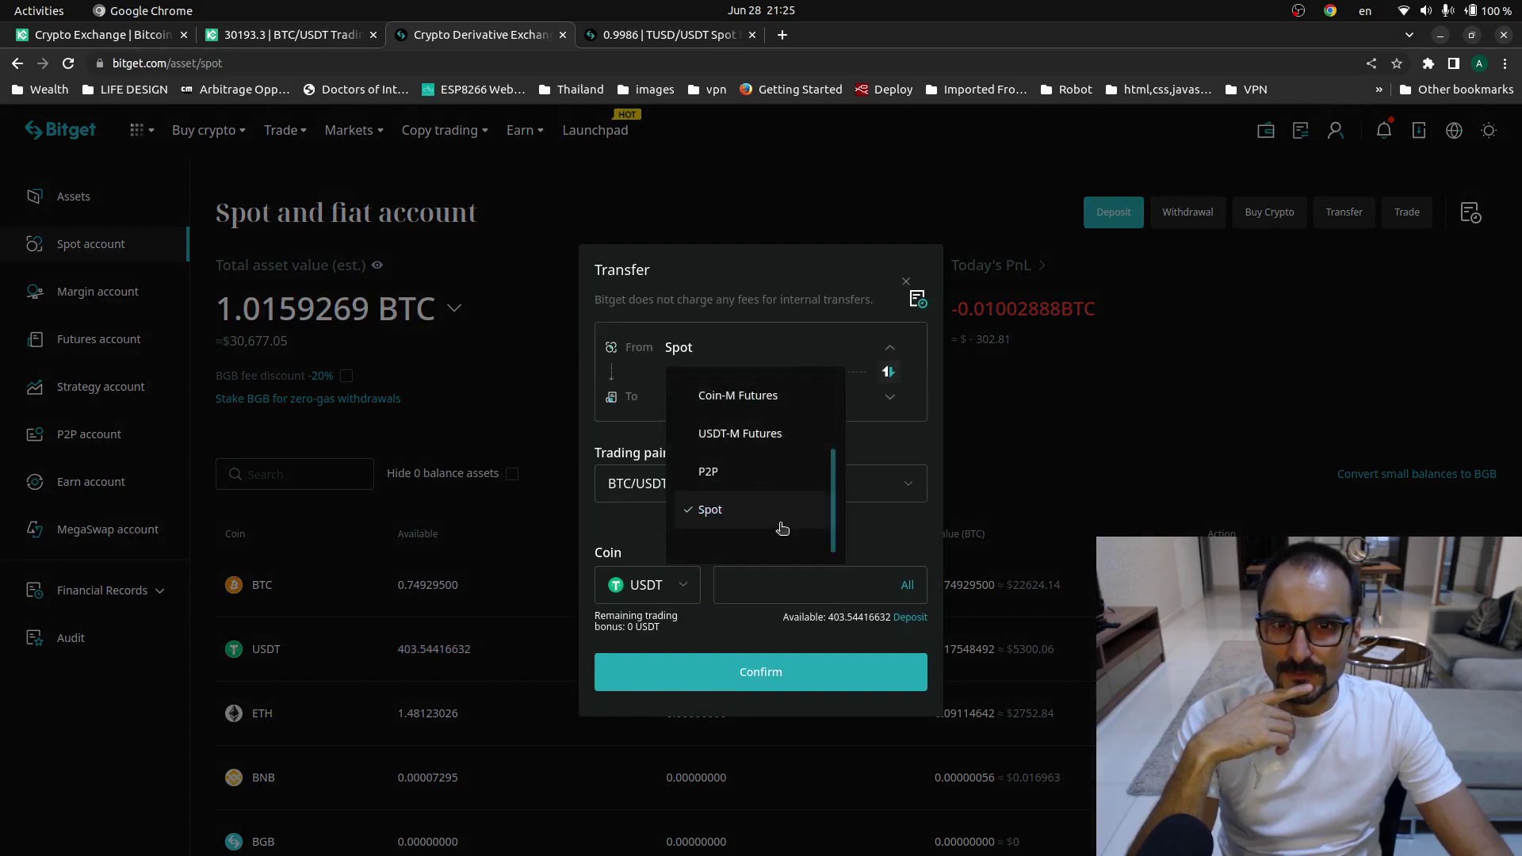
{"action": "scroll", "coordinate": [777, 522], "scroll_direction": "up", "scroll_amount": 3}
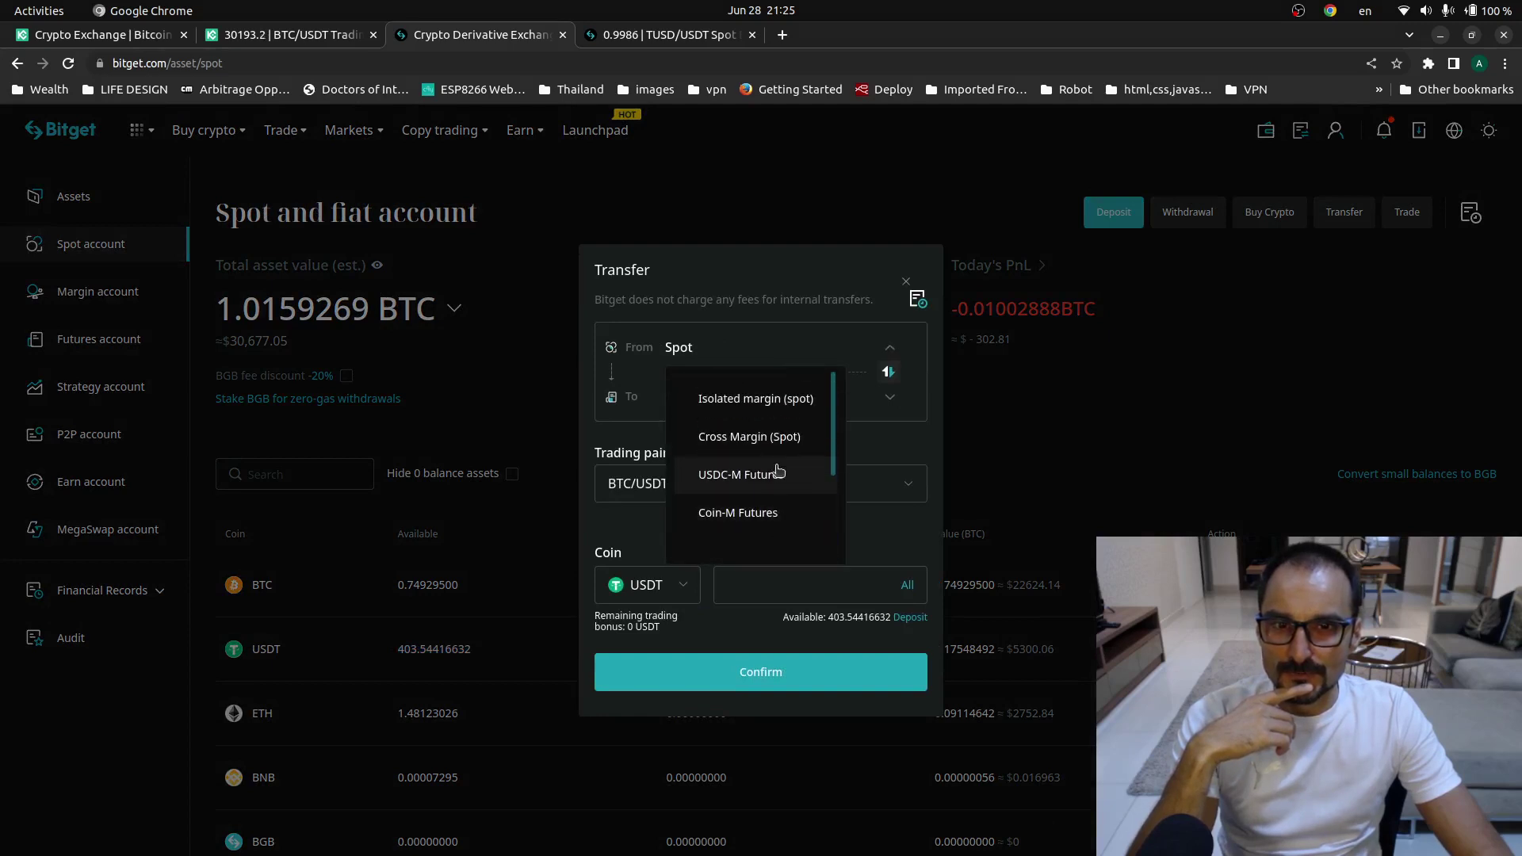
{"action": "scroll", "coordinate": [781, 449], "scroll_direction": "down", "scroll_amount": 3}
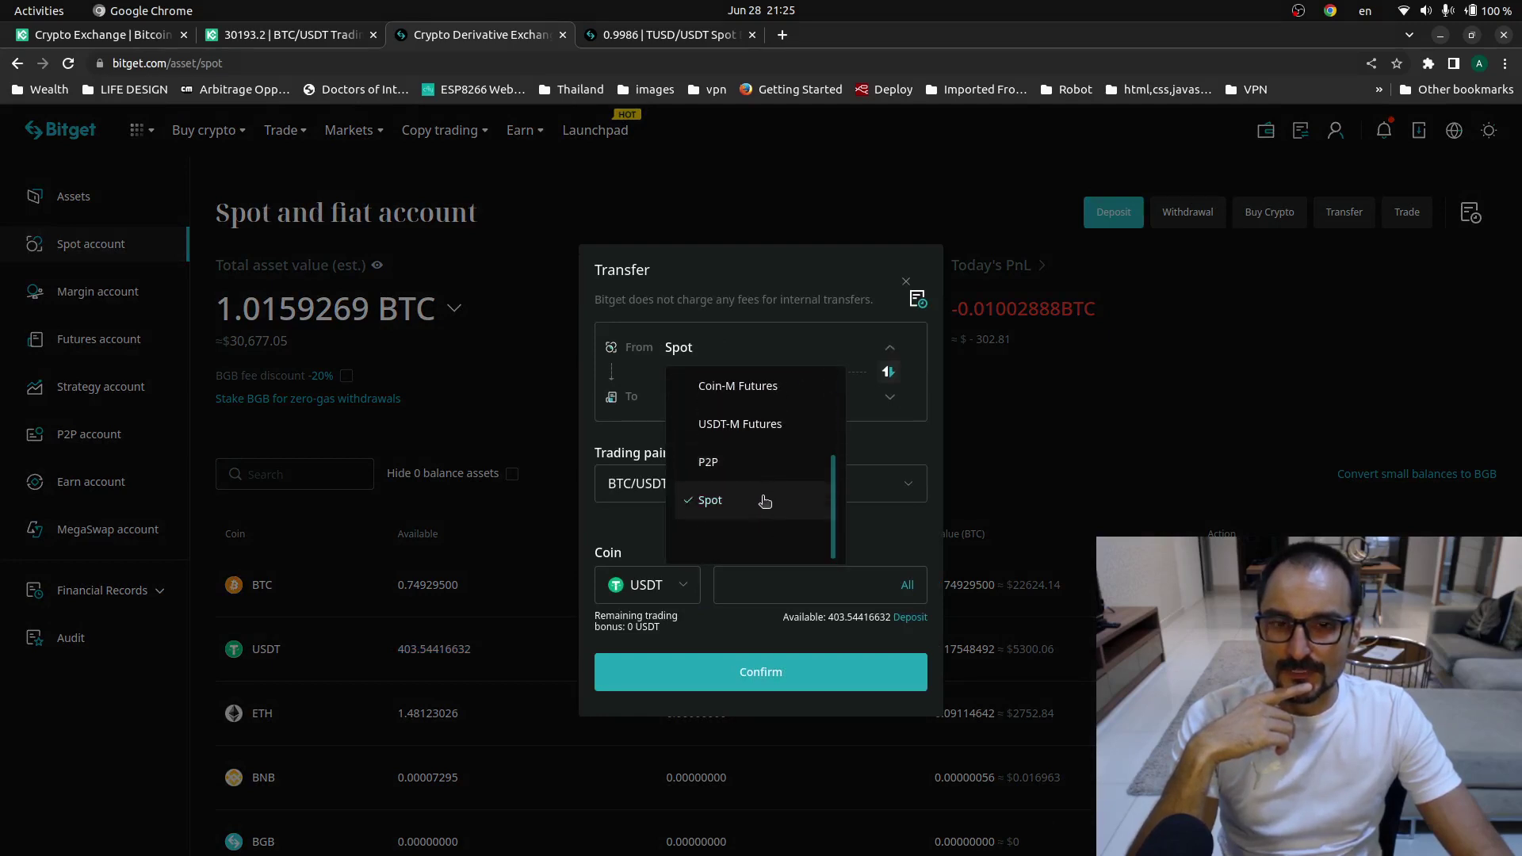
{"action": "left_click", "coordinate": [696, 507]}
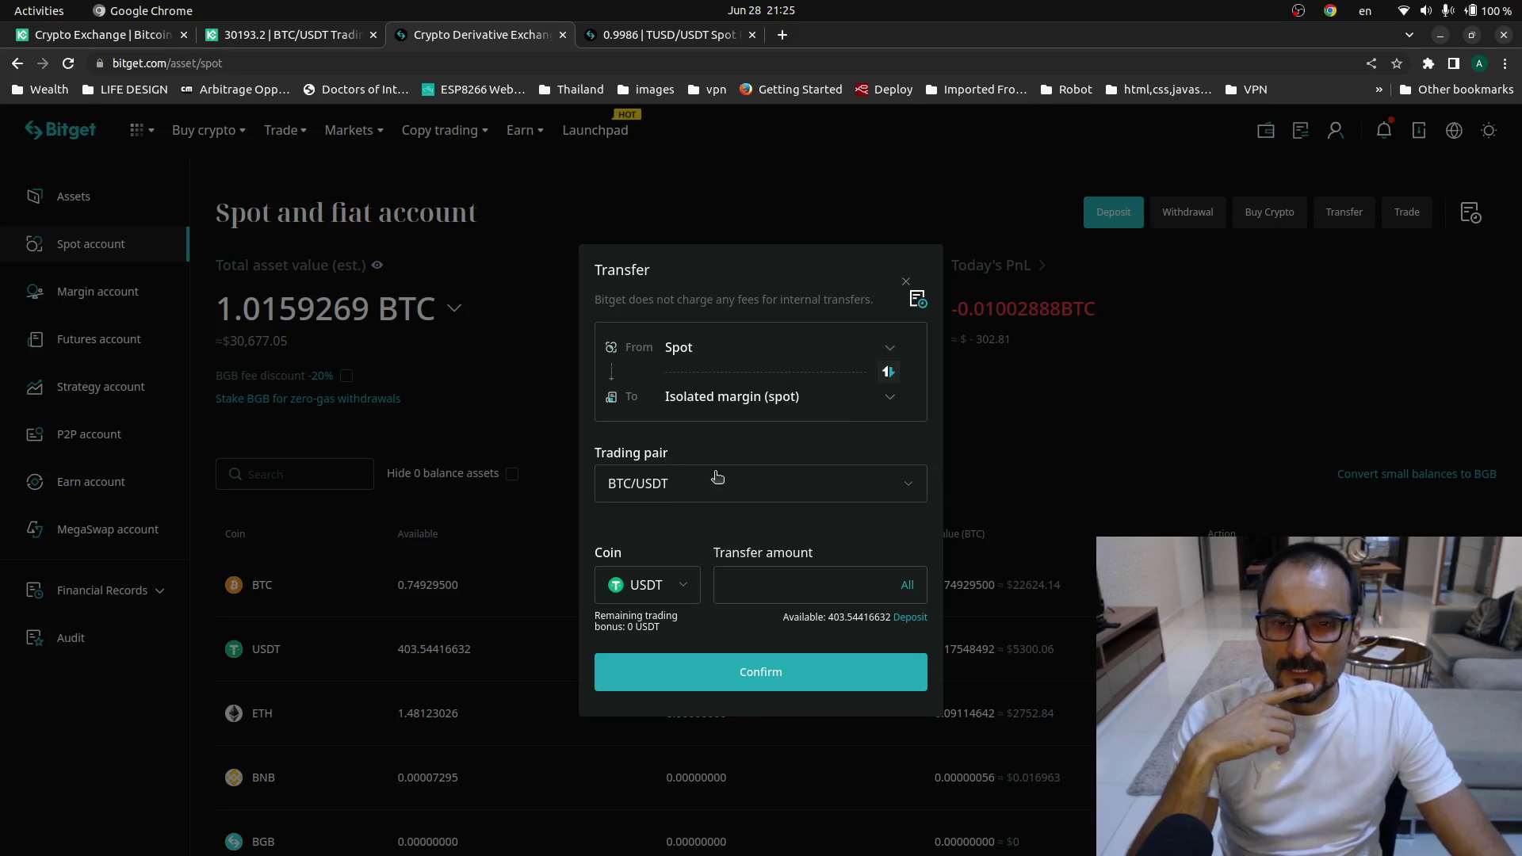
- Review destinations Isolated margin BTC/USDT and Coin-M Futures (BTC only), then close the transfer
{"action": "left_click", "coordinate": [765, 409]}
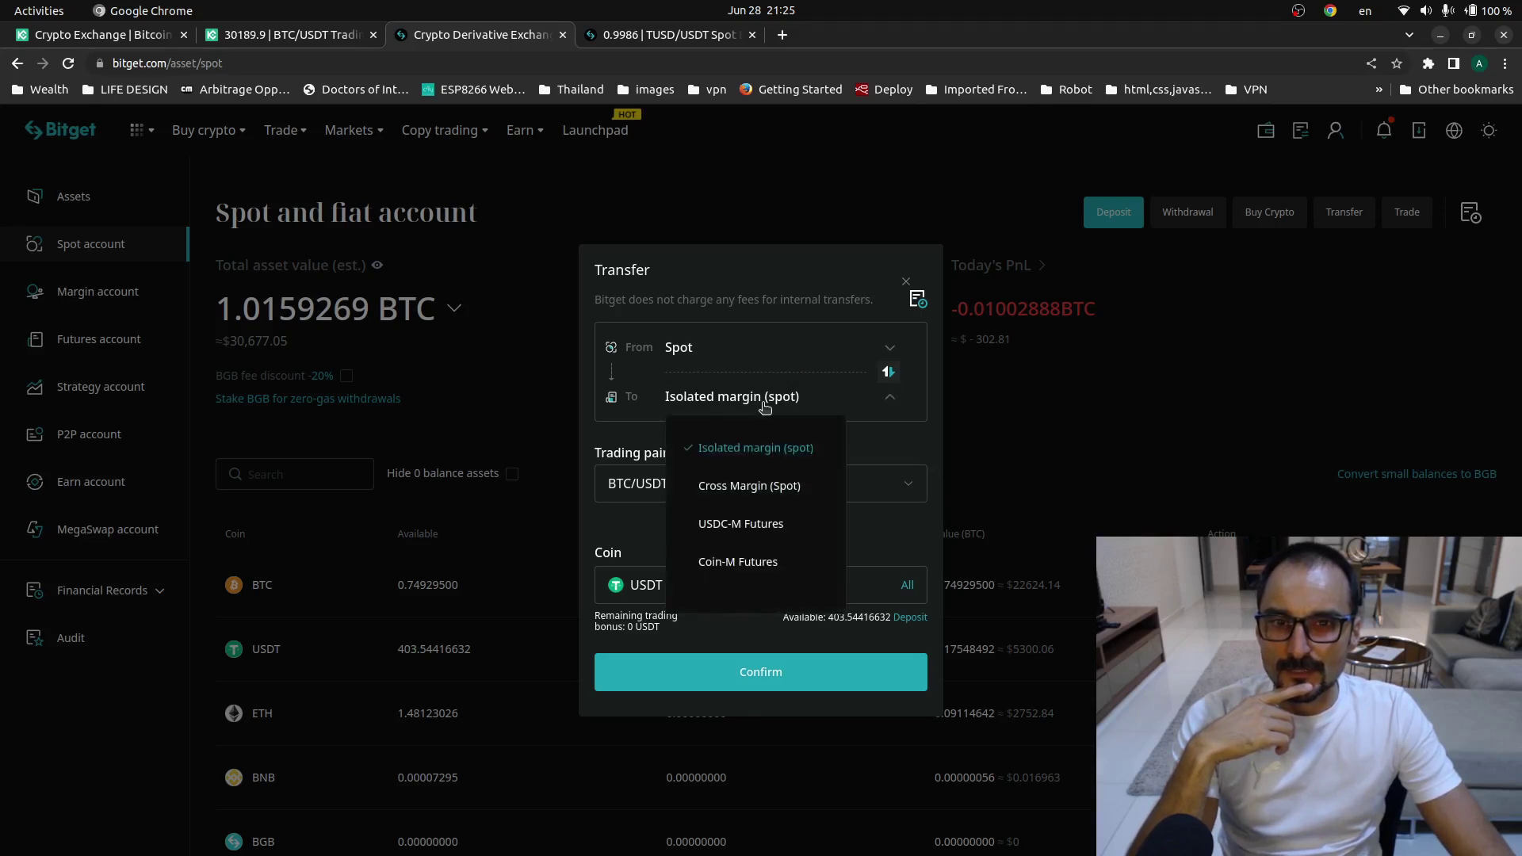
{"action": "left_click", "coordinate": [626, 529]}
{"action": "left_click", "coordinate": [664, 490]}
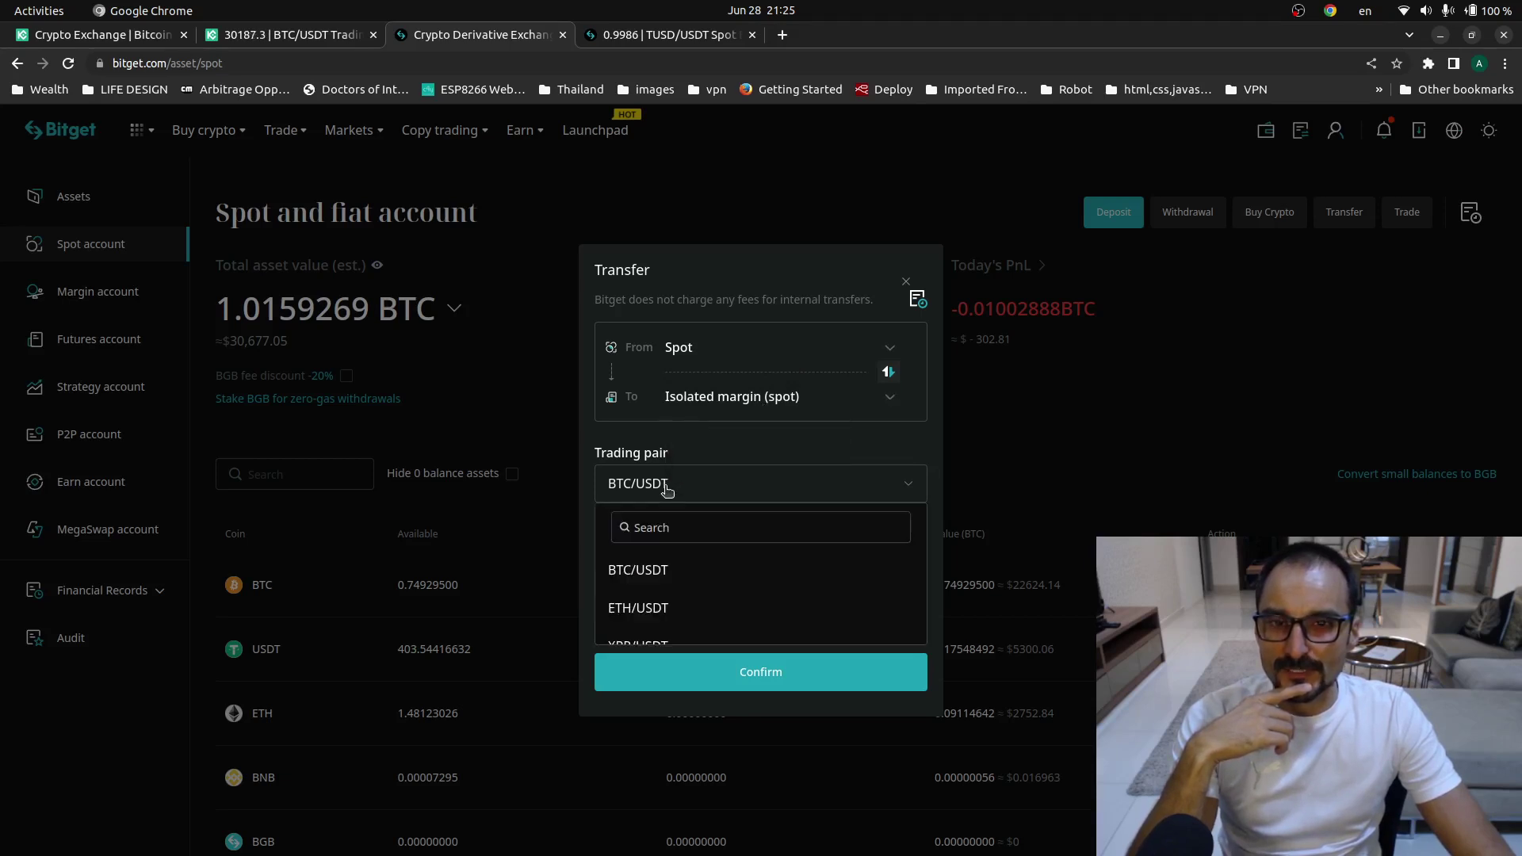
{"action": "left_click", "coordinate": [775, 446]}
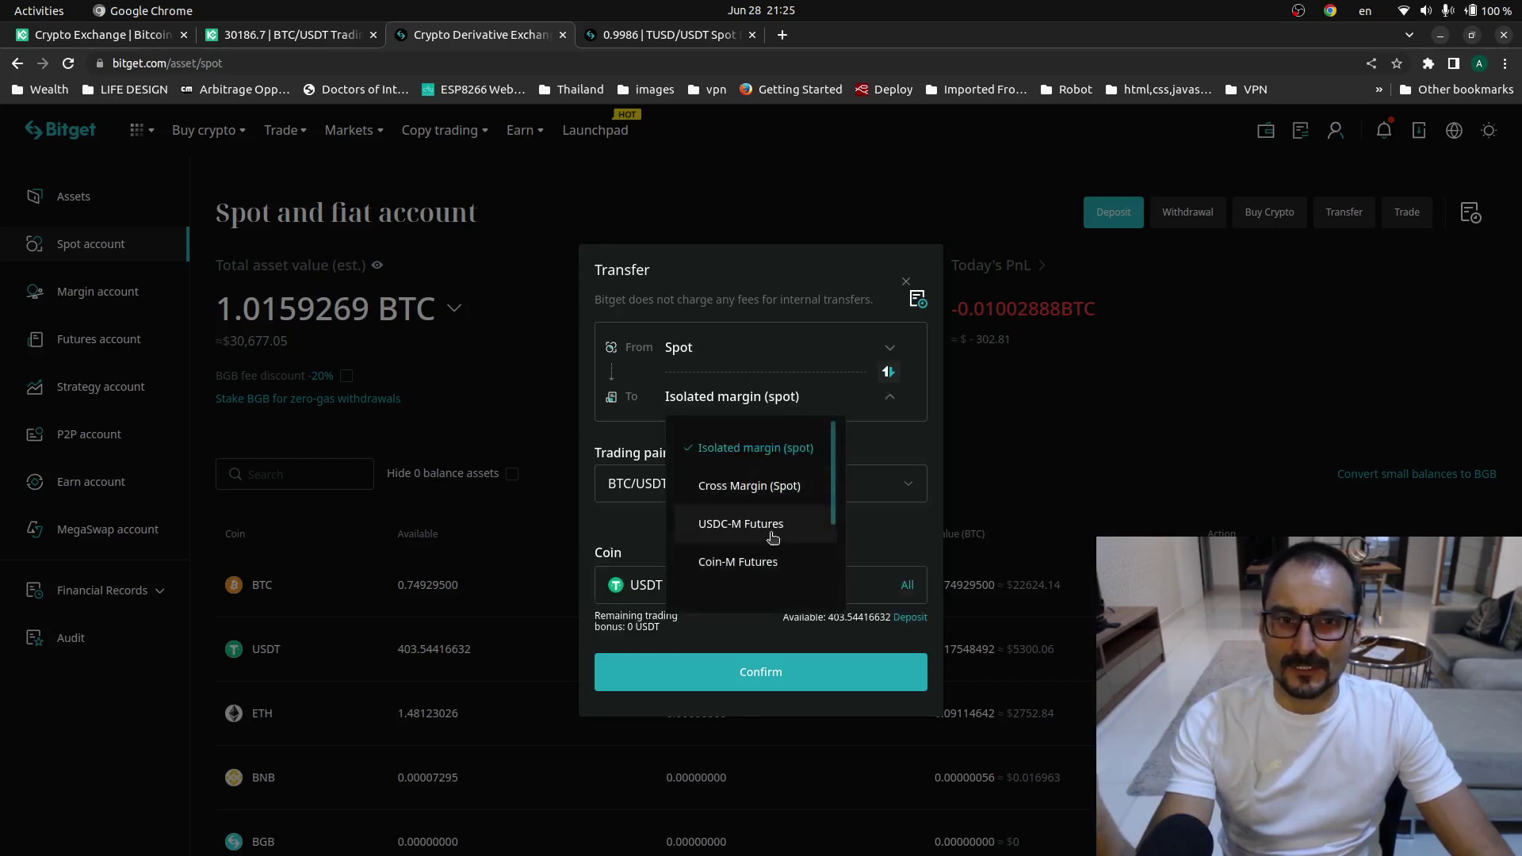
{"action": "left_click", "coordinate": [758, 563]}
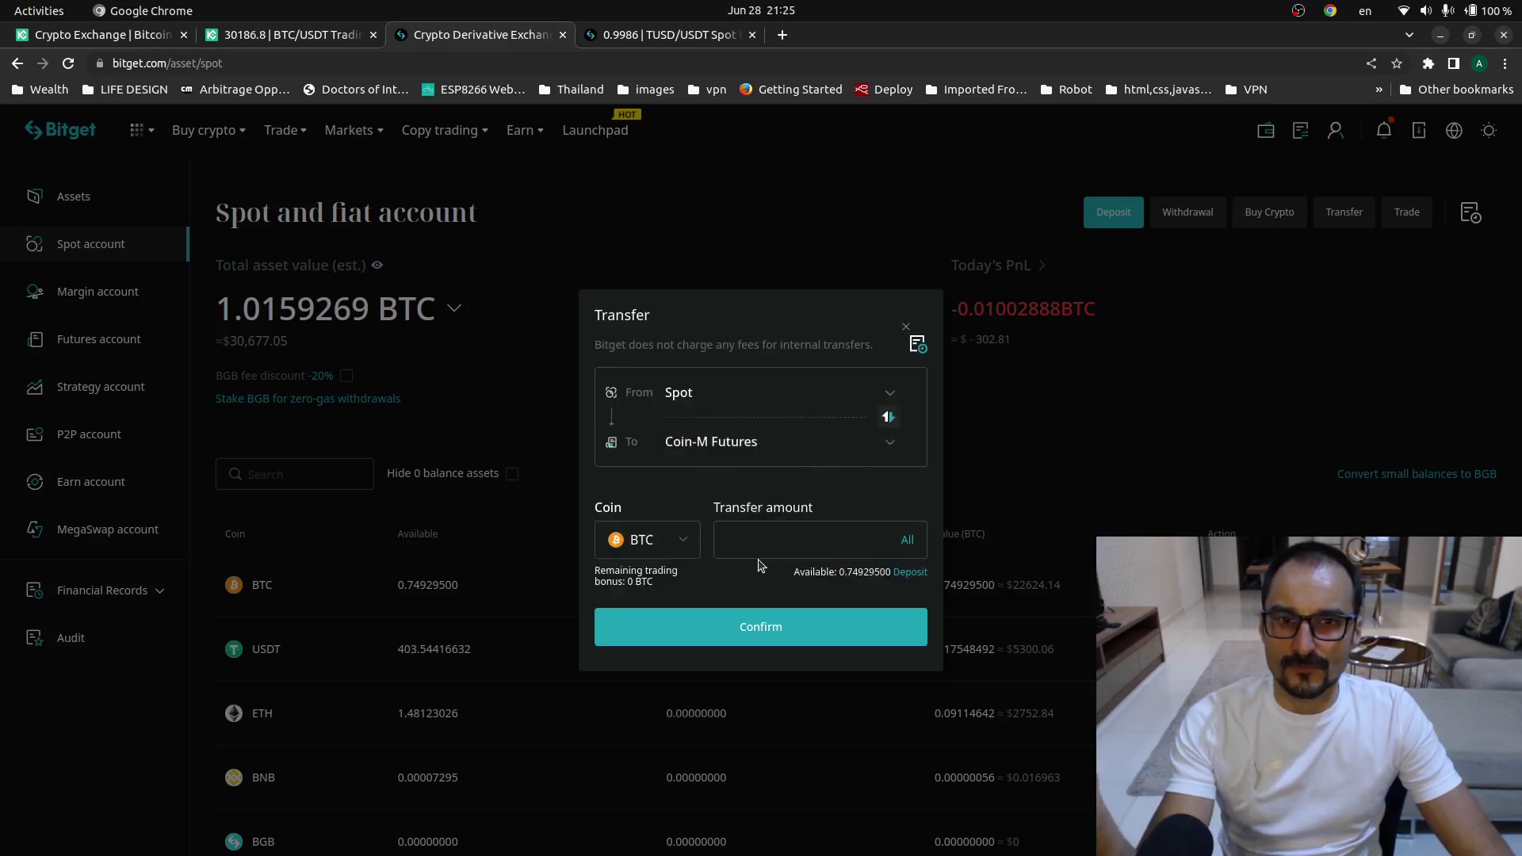
{"action": "left_click", "coordinate": [688, 542]}
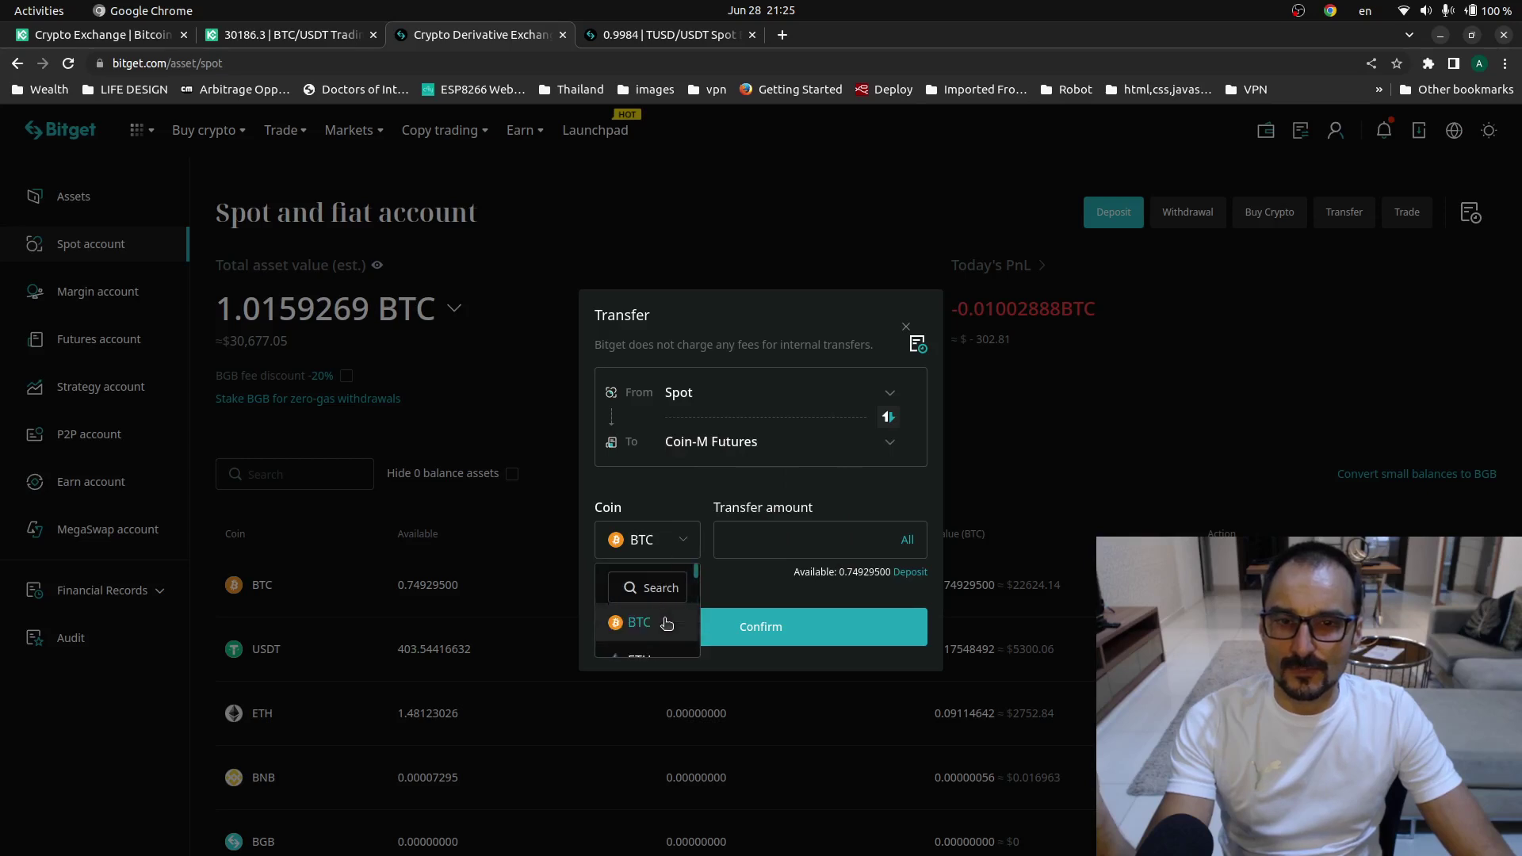
{"action": "scroll", "coordinate": [650, 626], "scroll_direction": "up", "scroll_amount": 3}
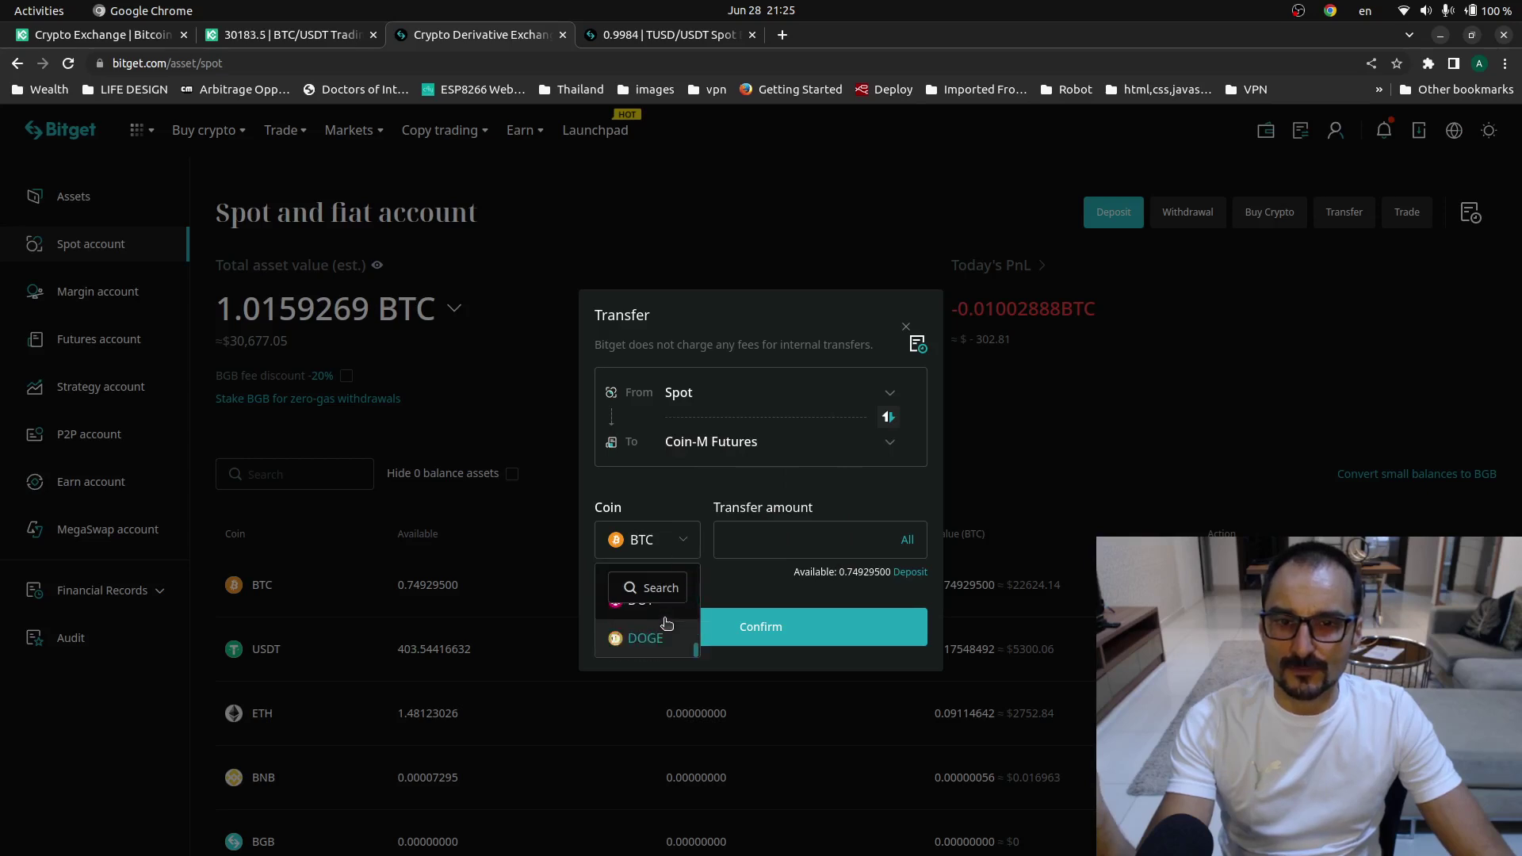
{"action": "left_click", "coordinate": [793, 589]}
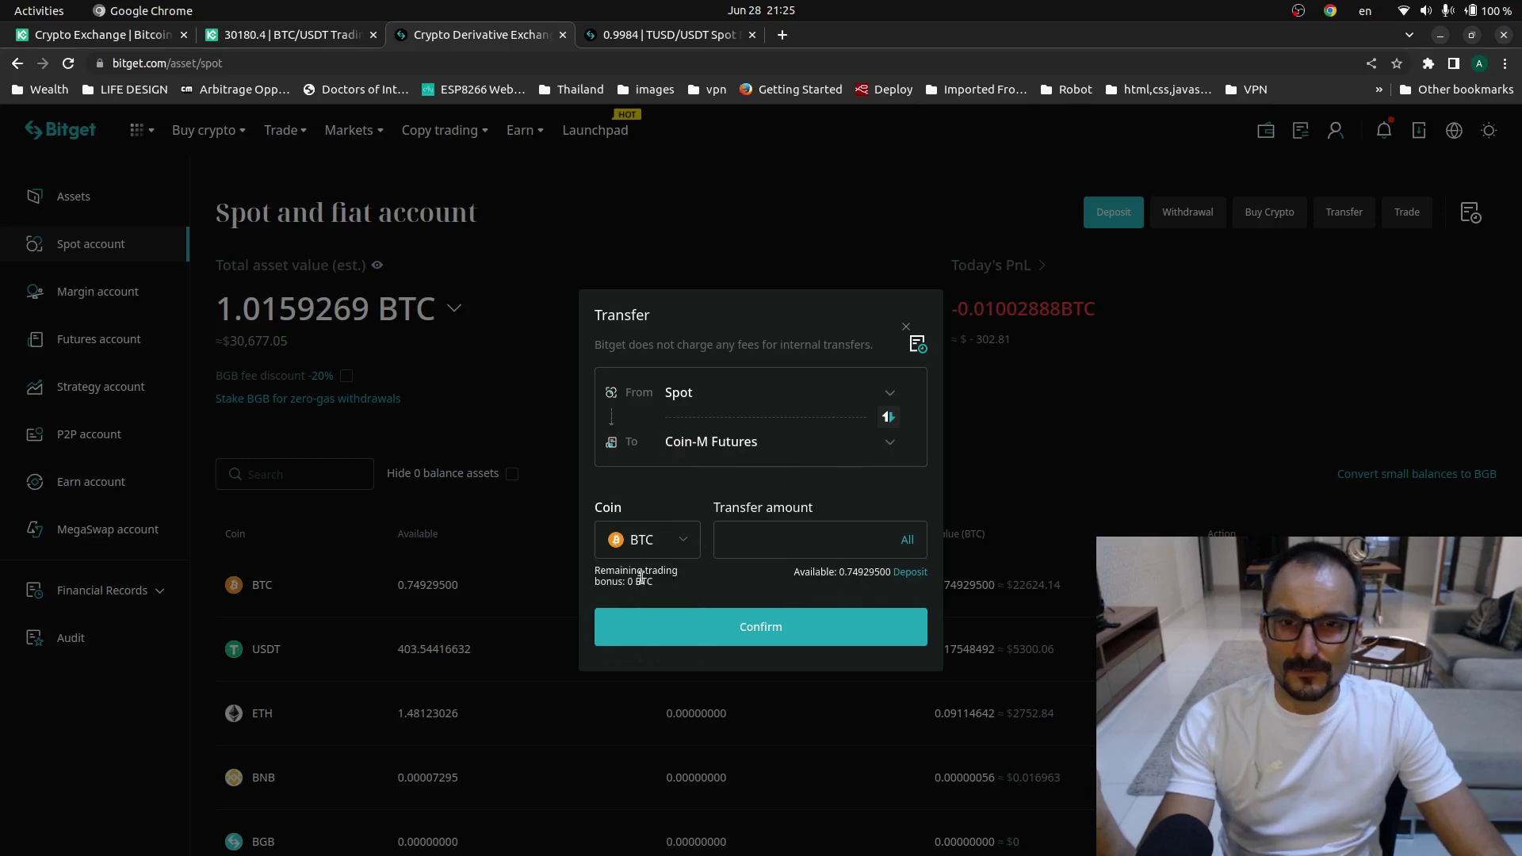
{"action": "left_click", "coordinate": [904, 328]}
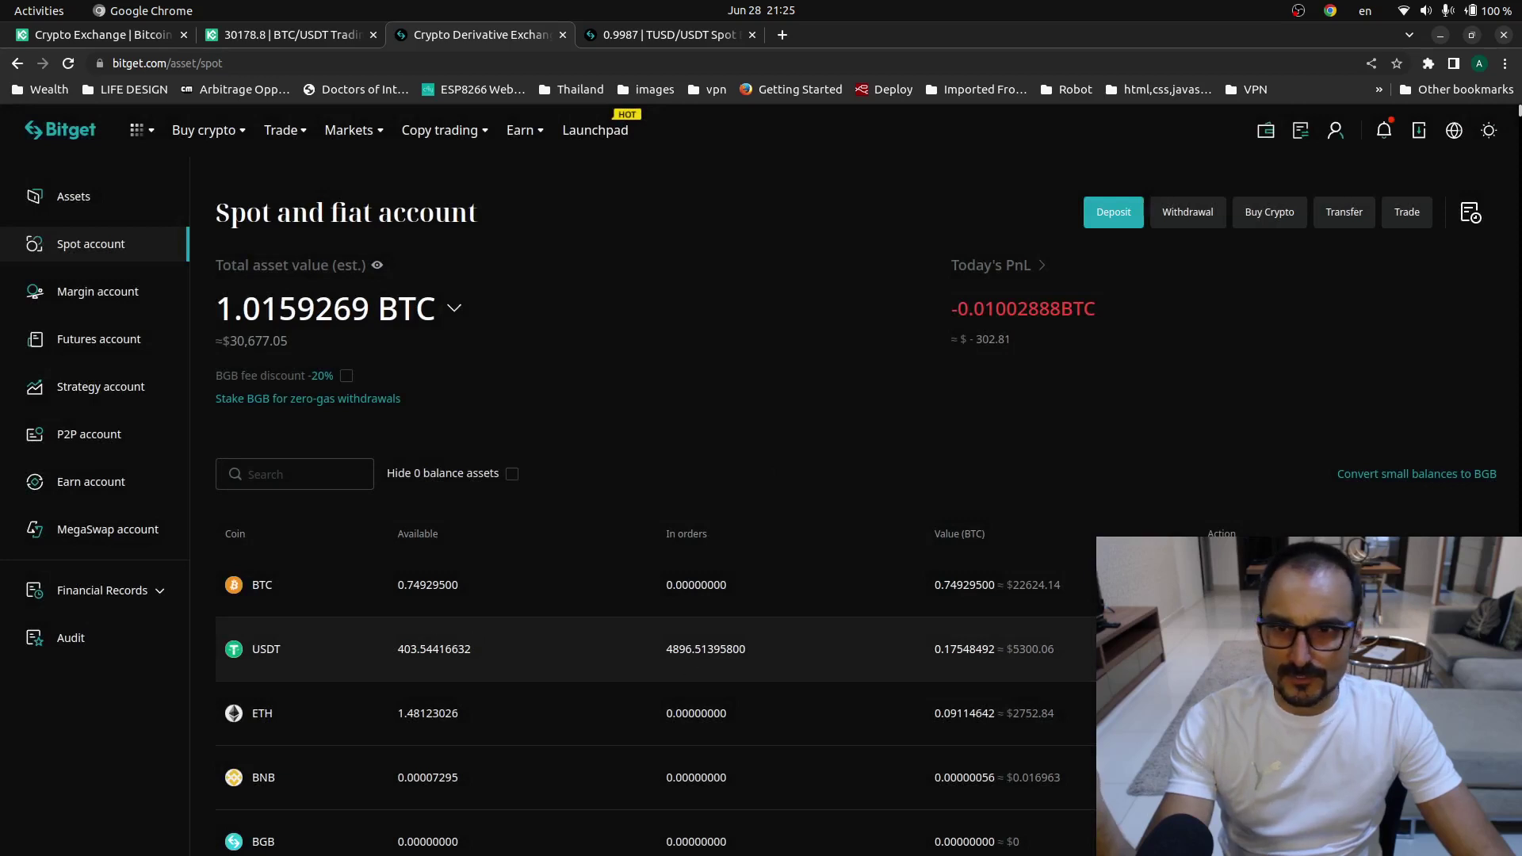
- Reopen a USDT transfer, check the Coin-M Futures destination, and close it again
{"action": "left_click", "coordinate": [1308, 648]}
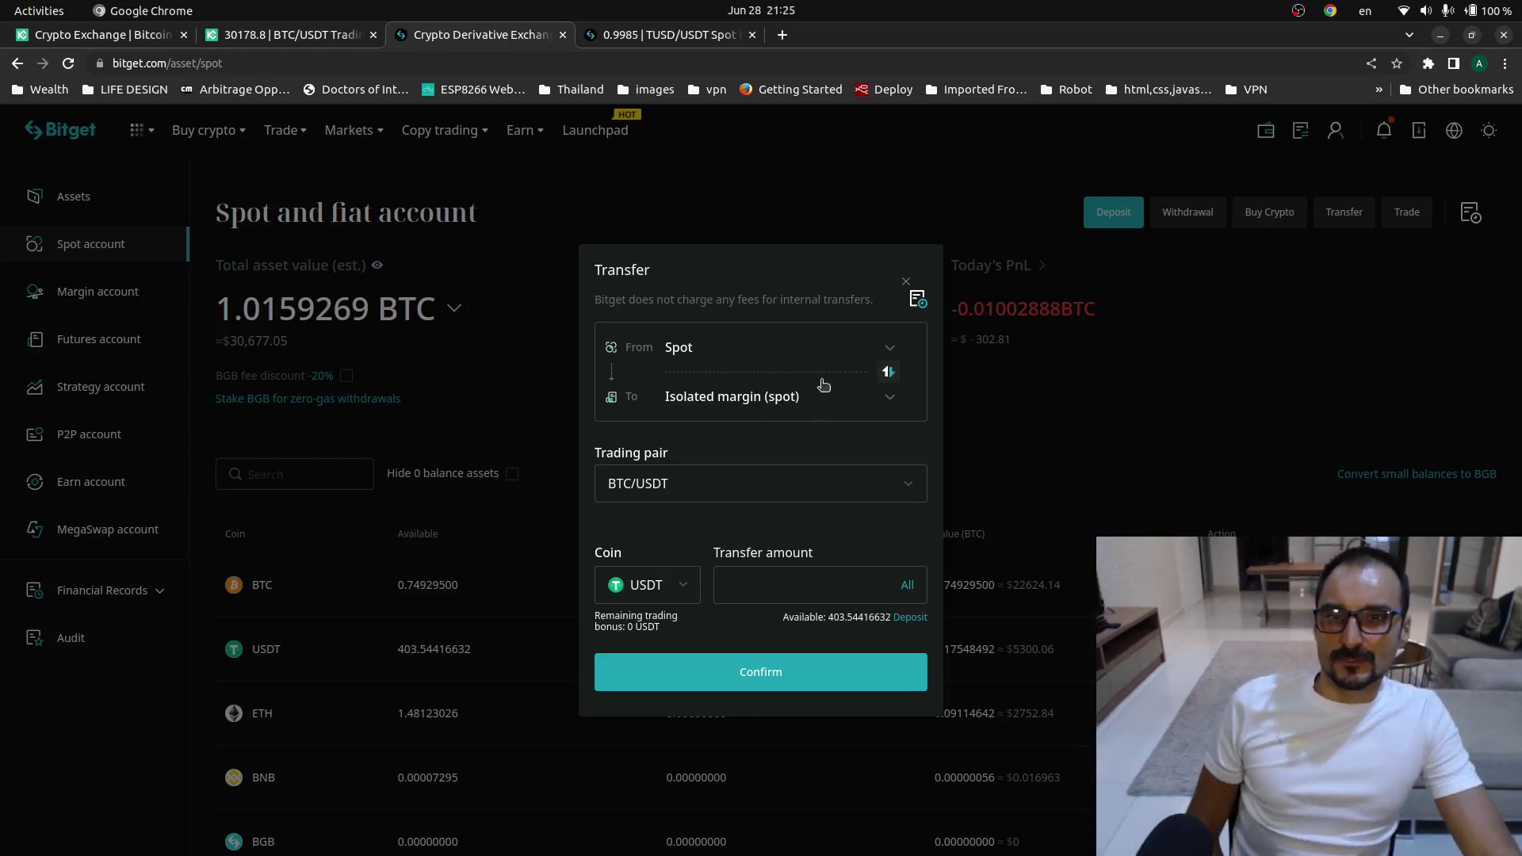
{"action": "left_click", "coordinate": [863, 390]}
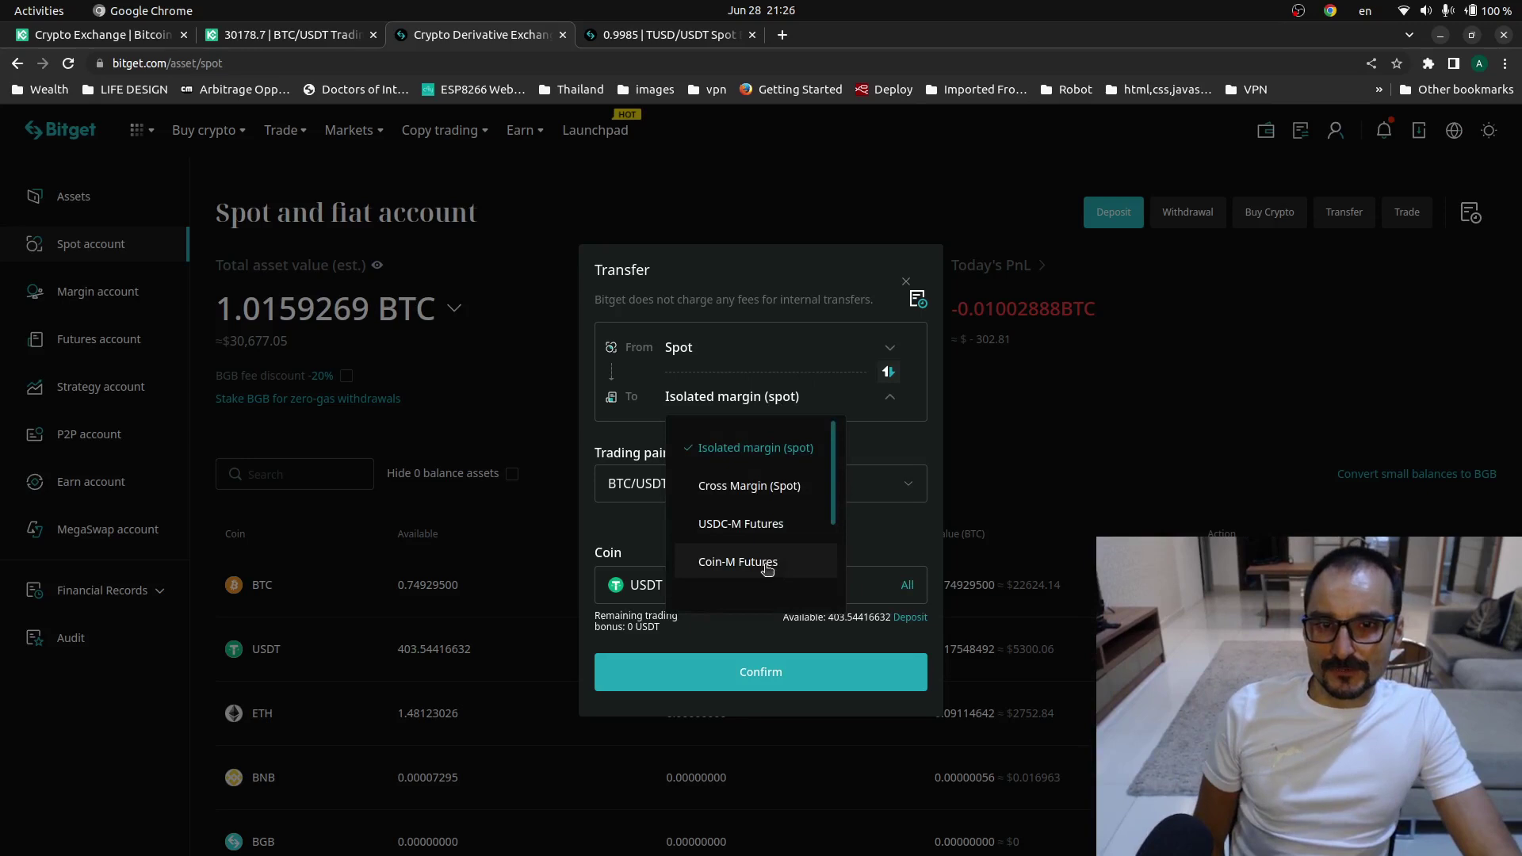
{"action": "left_click", "coordinate": [767, 565]}
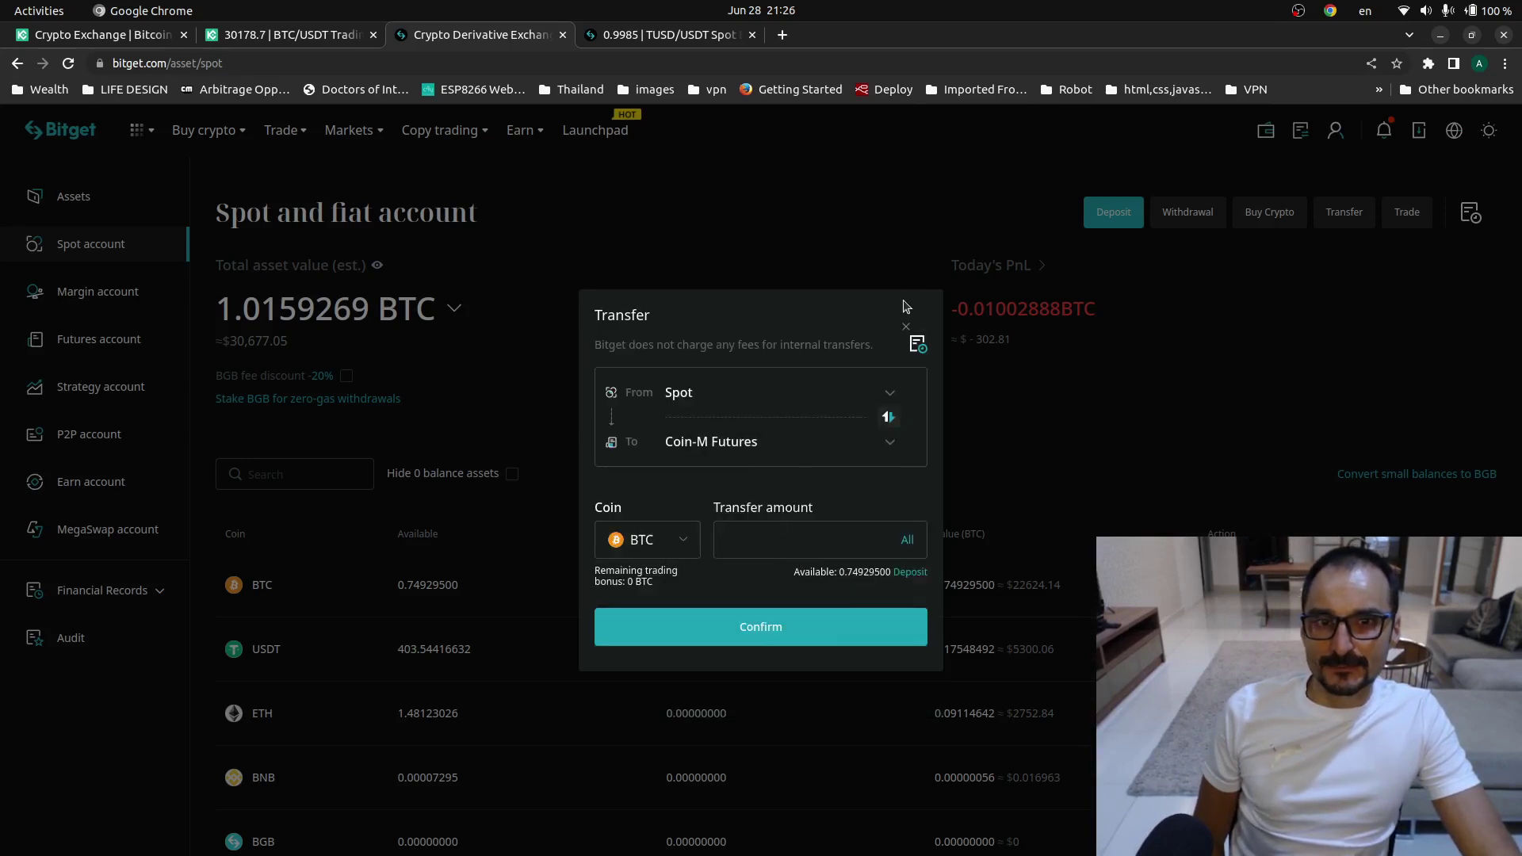
{"action": "left_click", "coordinate": [905, 326]}
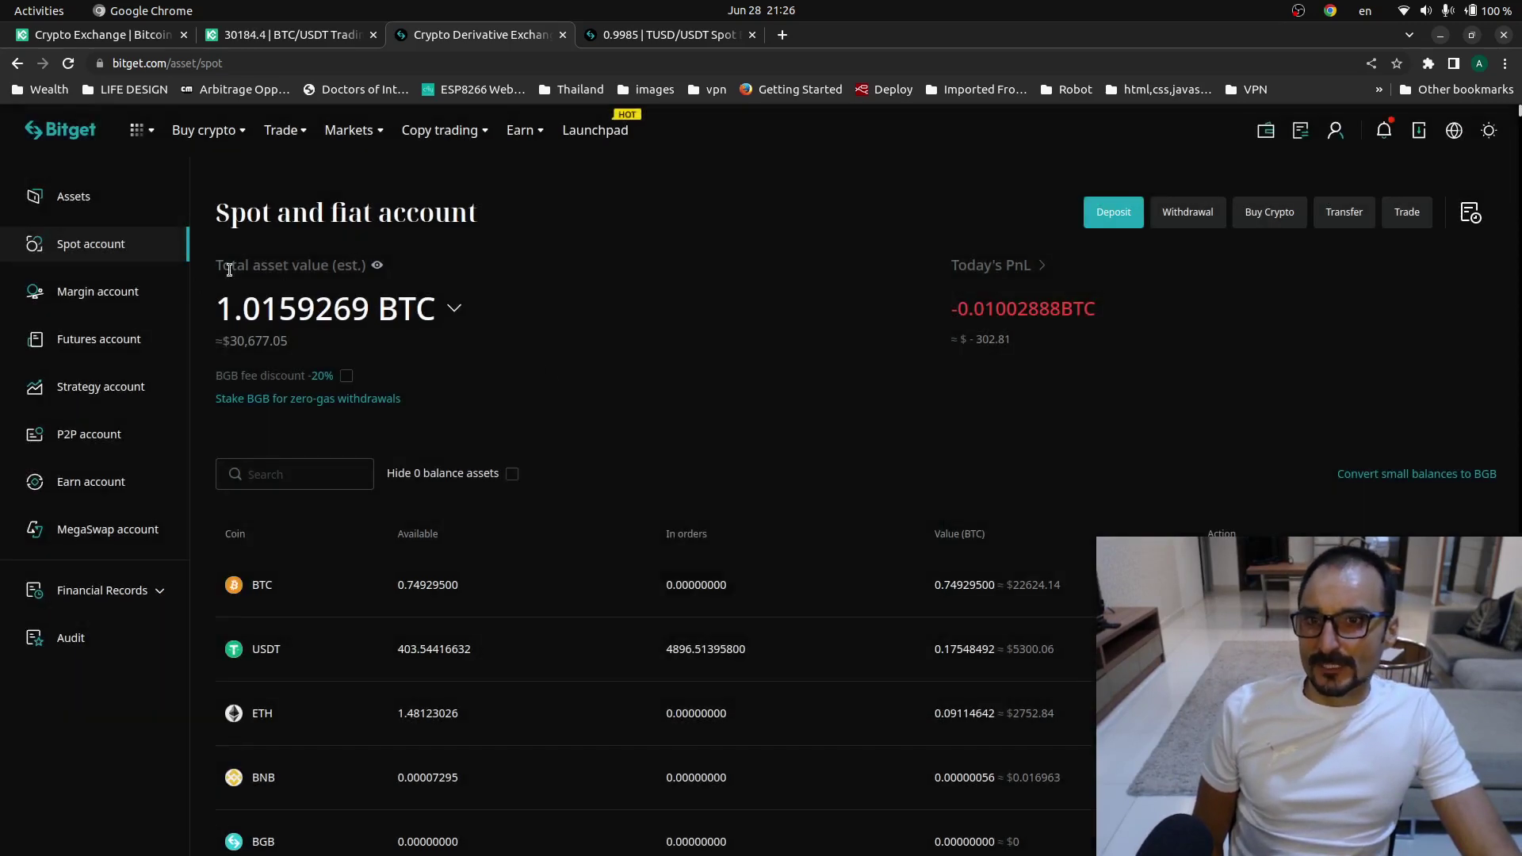
- Transfer all 403.54416632 USDT from Spot to USDT-M Futures from the Futures account page
{"action": "left_click", "coordinate": [107, 350]}
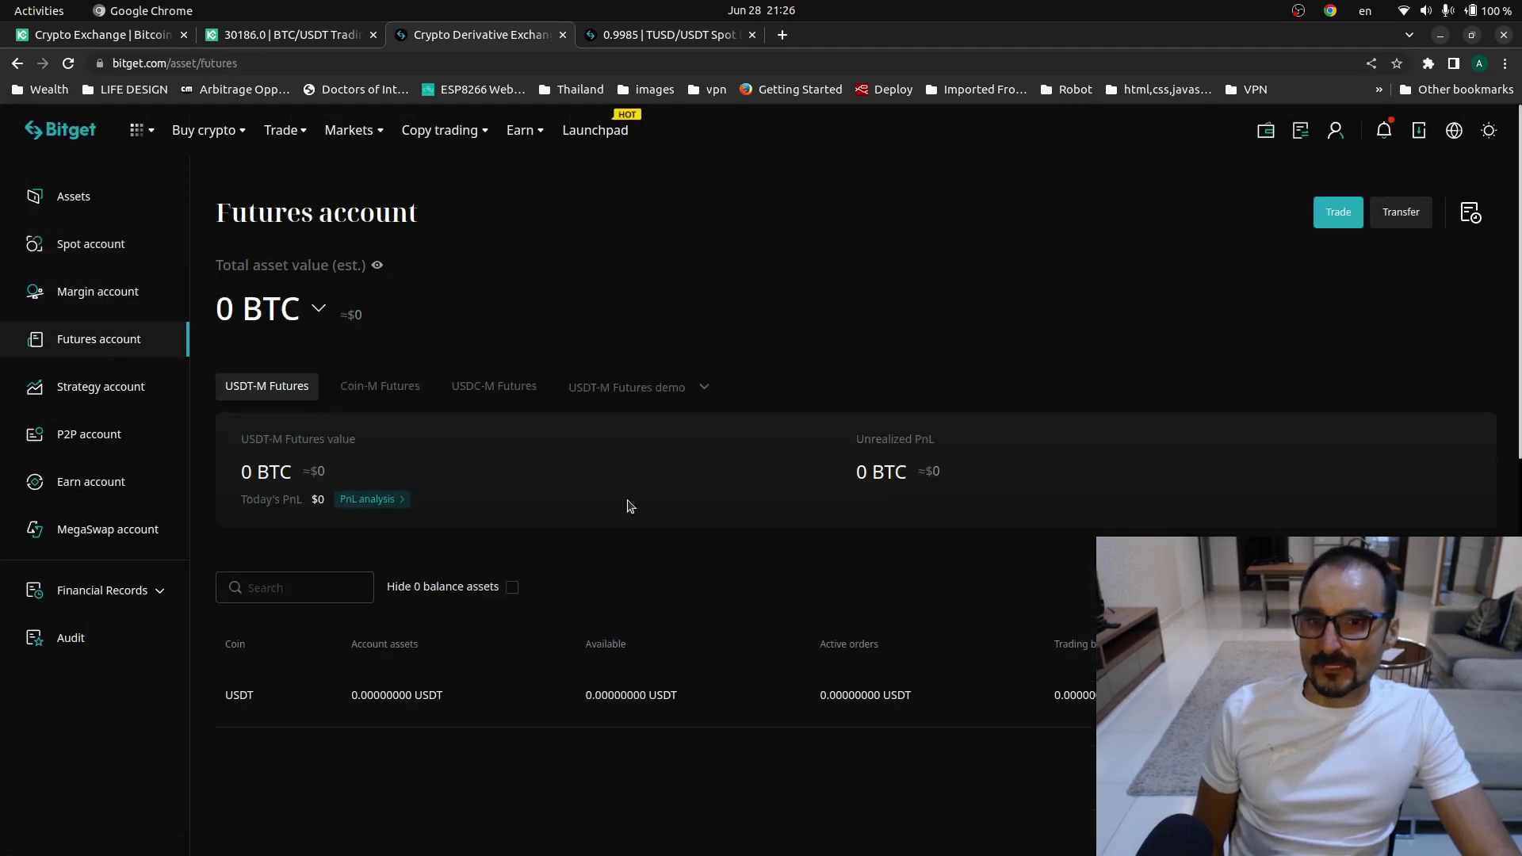
{"action": "left_click", "coordinate": [1466, 695]}
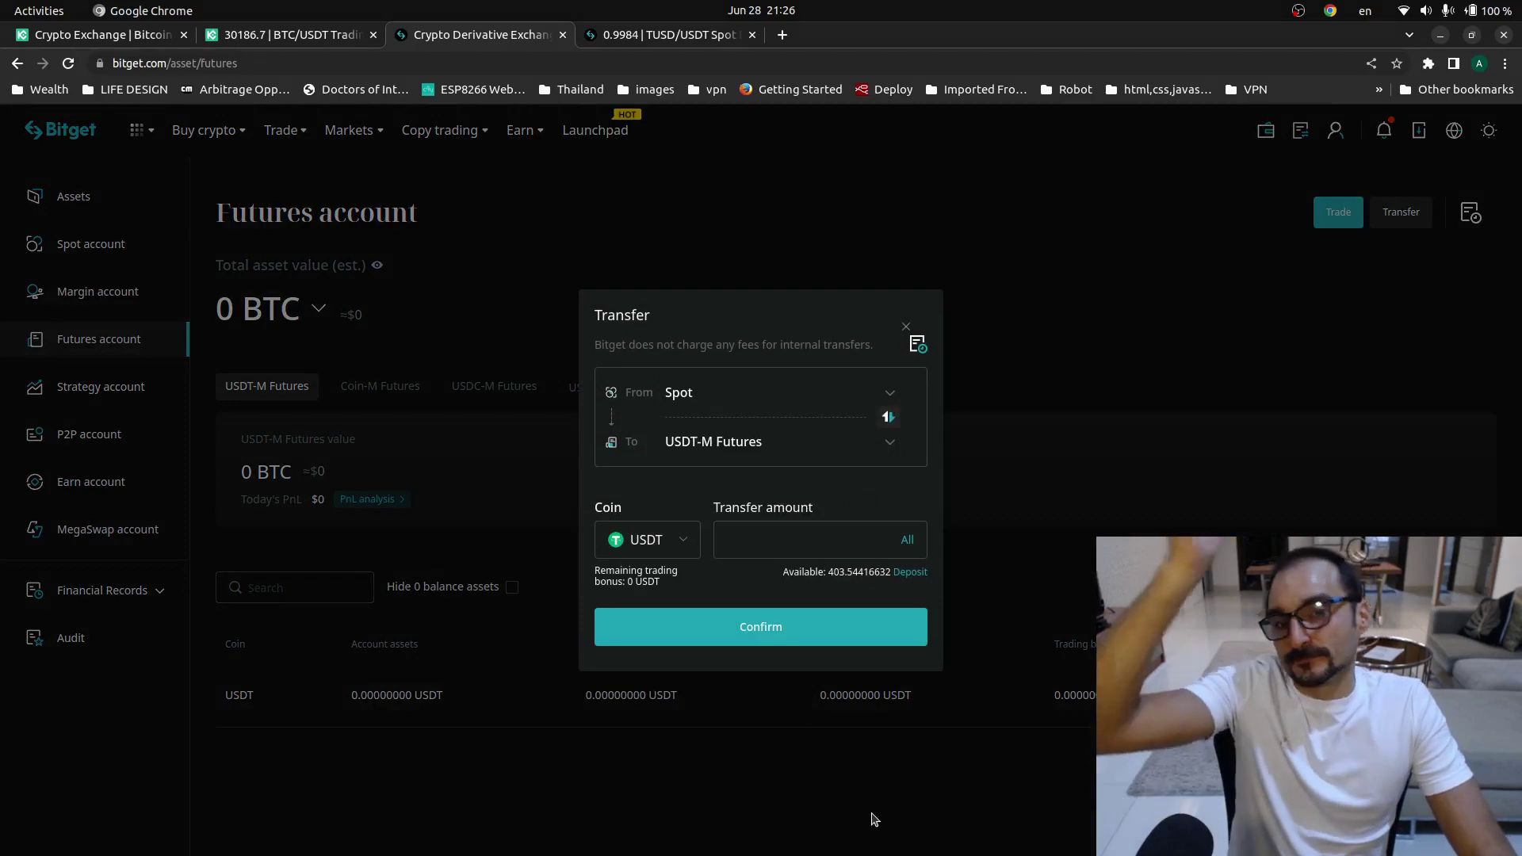
{"action": "double_click", "coordinate": [908, 540]}
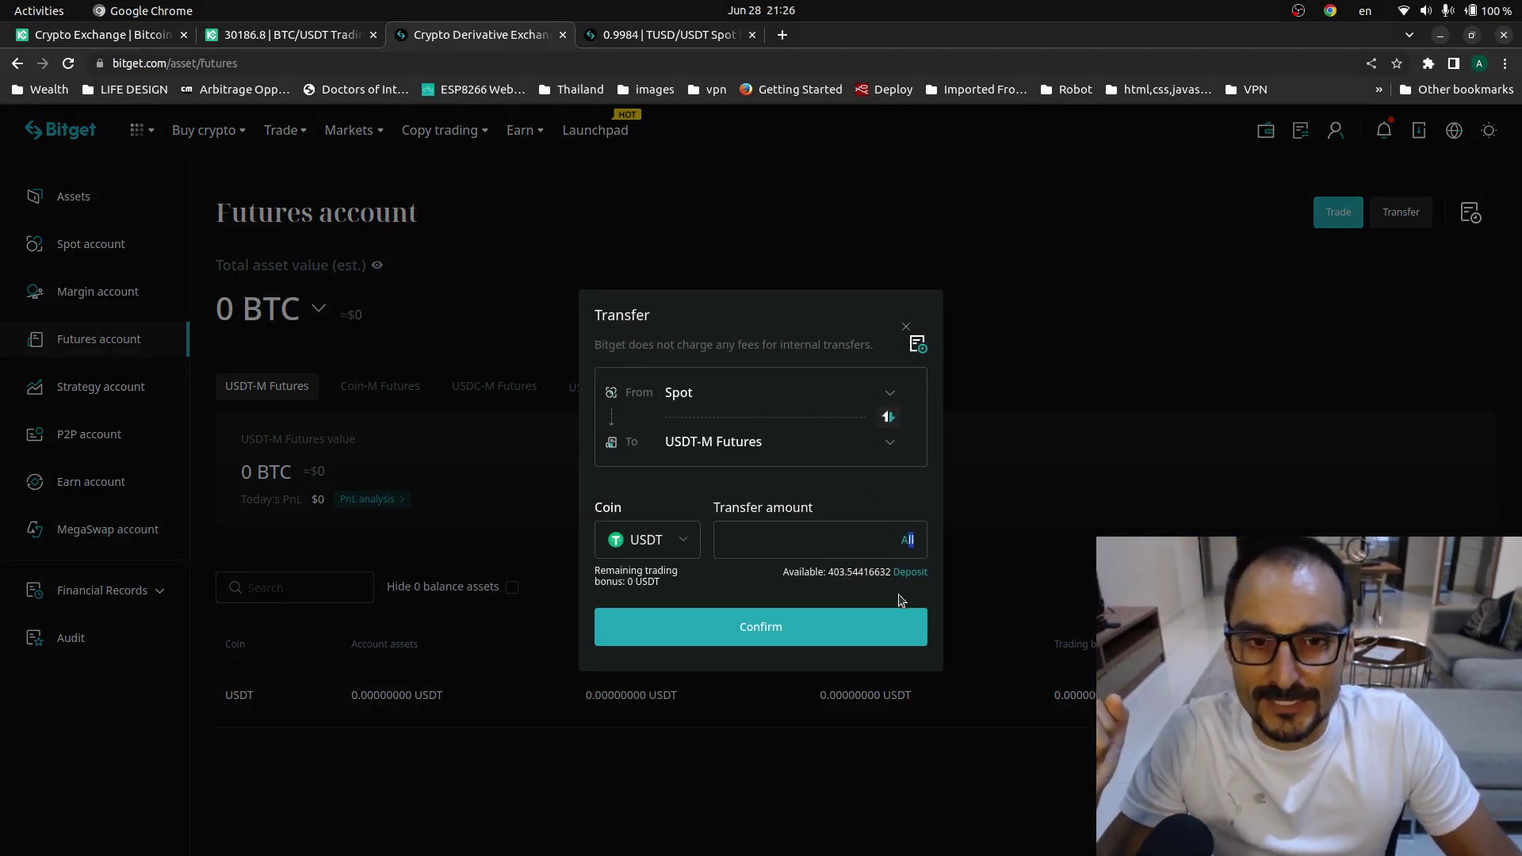
{"action": "left_click", "coordinate": [825, 635]}
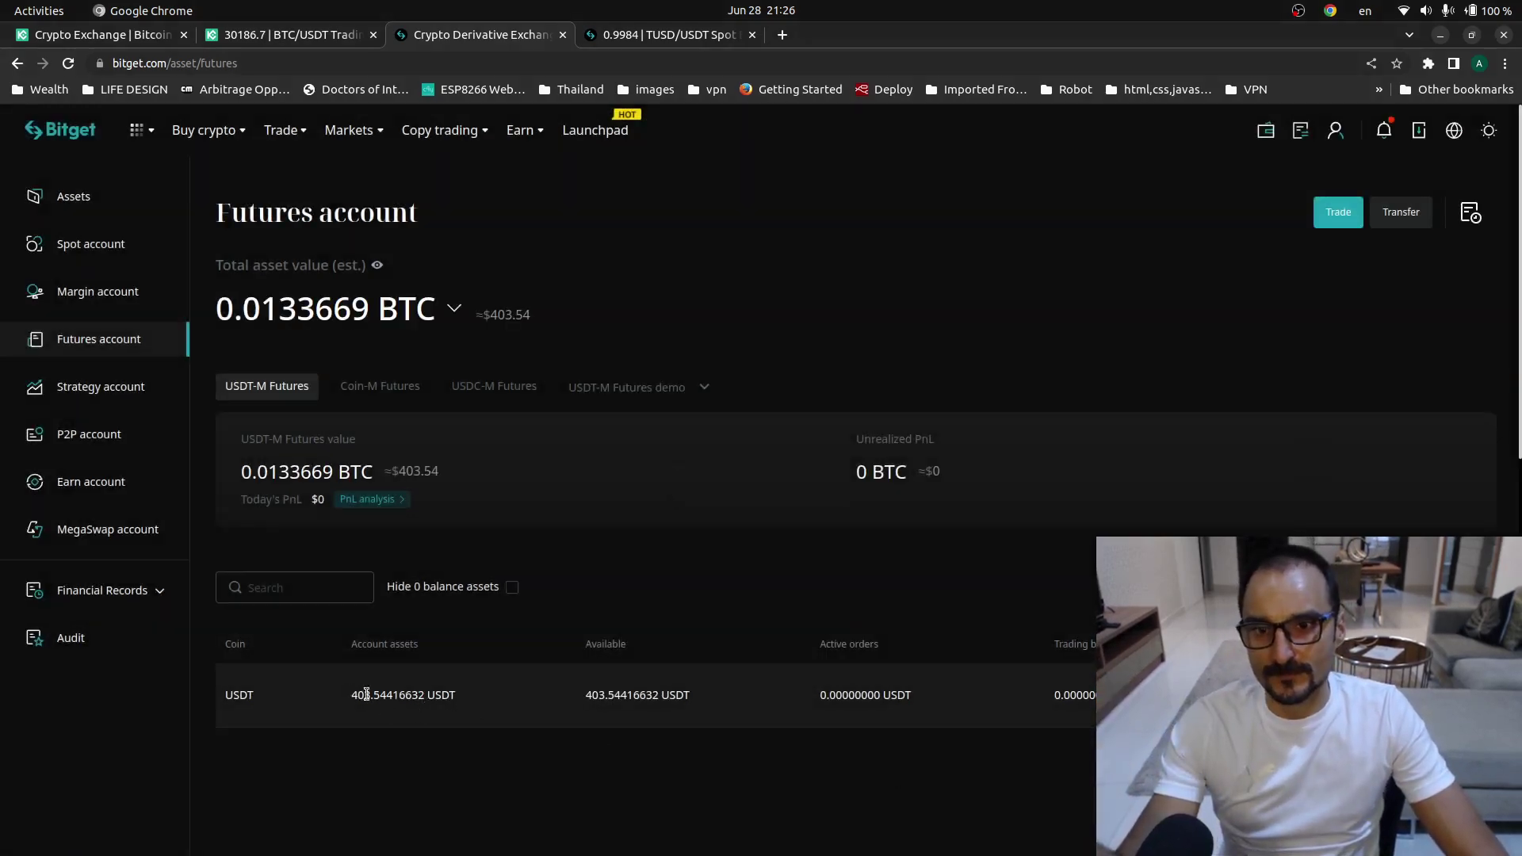
{"action": "left_click_drag", "start_coordinate": [350, 695], "coordinate": [476, 703]}
{"action": "left_click_drag", "start_coordinate": [201, 230], "coordinate": [676, 272]}
- Reload the TUSD/USDT spot page showing 0 USDT, then open USDT-M perpetual futures trading
{"action": "left_click", "coordinate": [634, 35]}
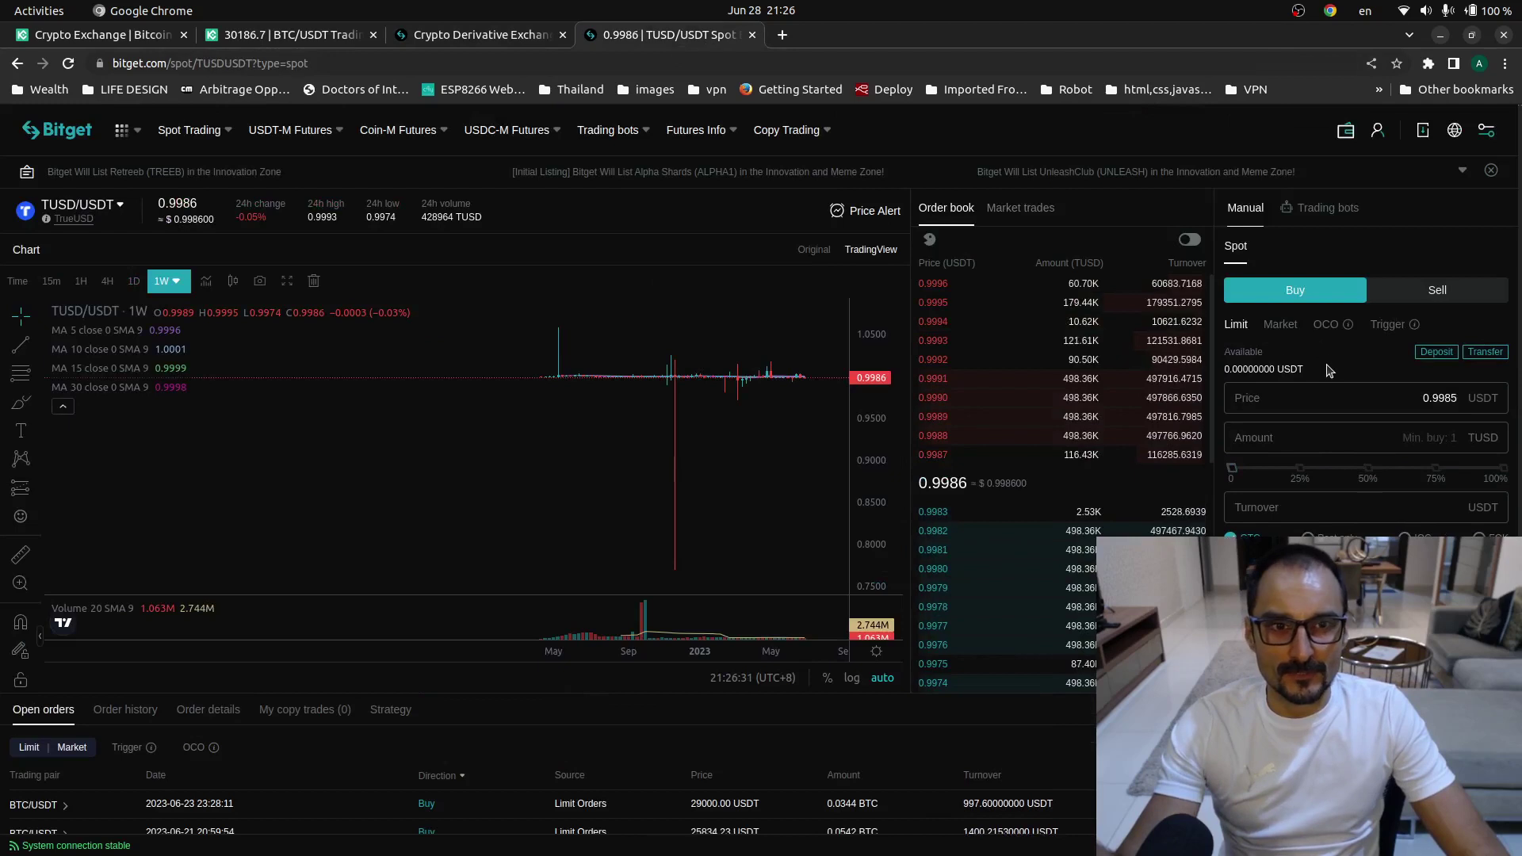
{"action": "left_click_drag", "start_coordinate": [1330, 369], "coordinate": [1224, 369]}
{"action": "left_click", "coordinate": [67, 62]}
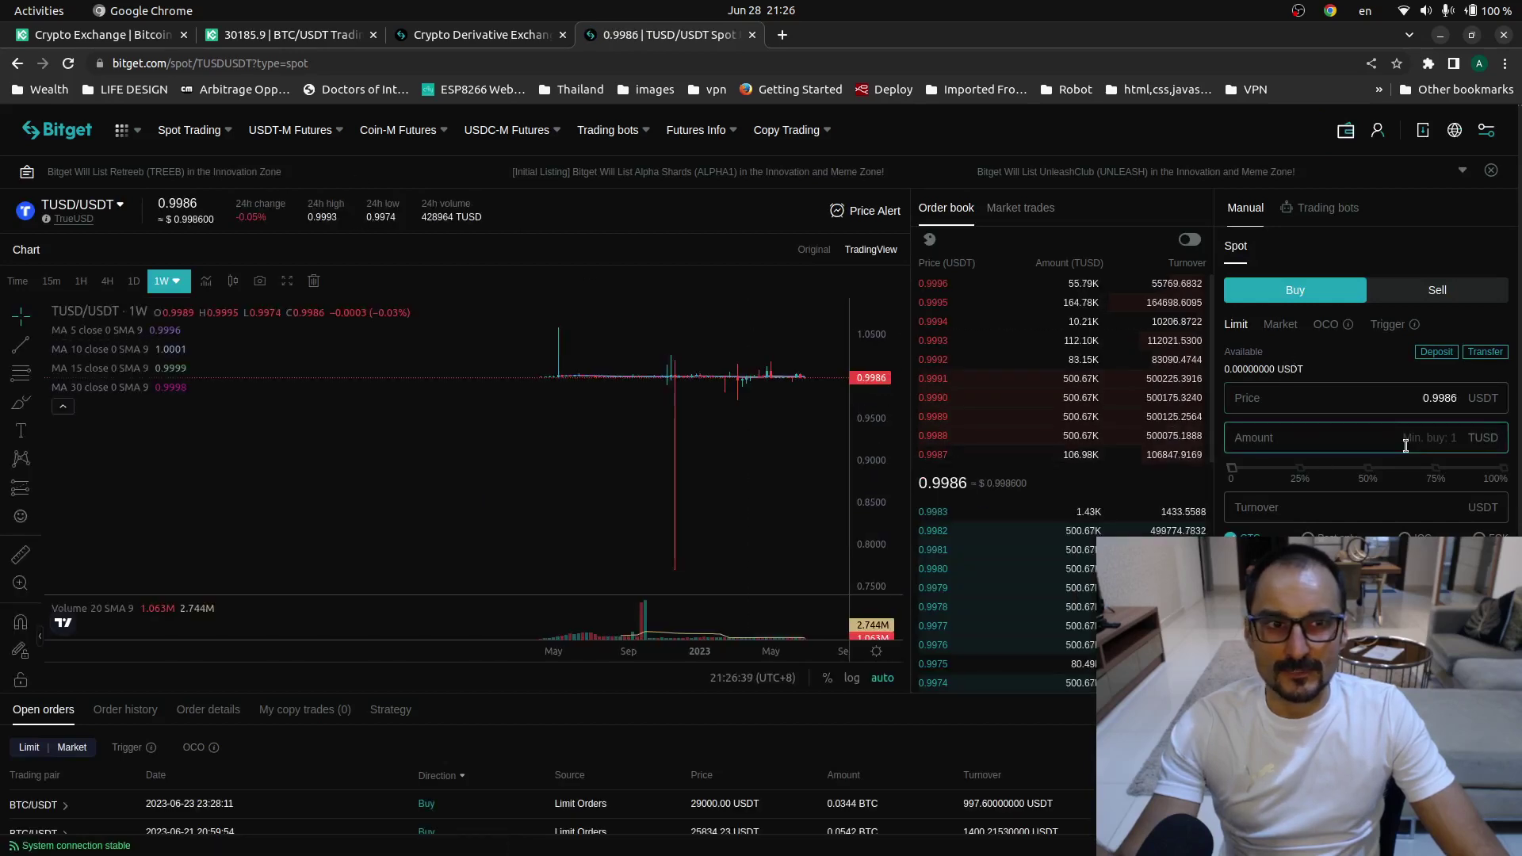
{"action": "scroll", "coordinate": [1408, 483], "scroll_direction": "down", "scroll_amount": 4}
{"action": "scroll", "coordinate": [1248, 356], "scroll_direction": "up", "scroll_amount": 4}
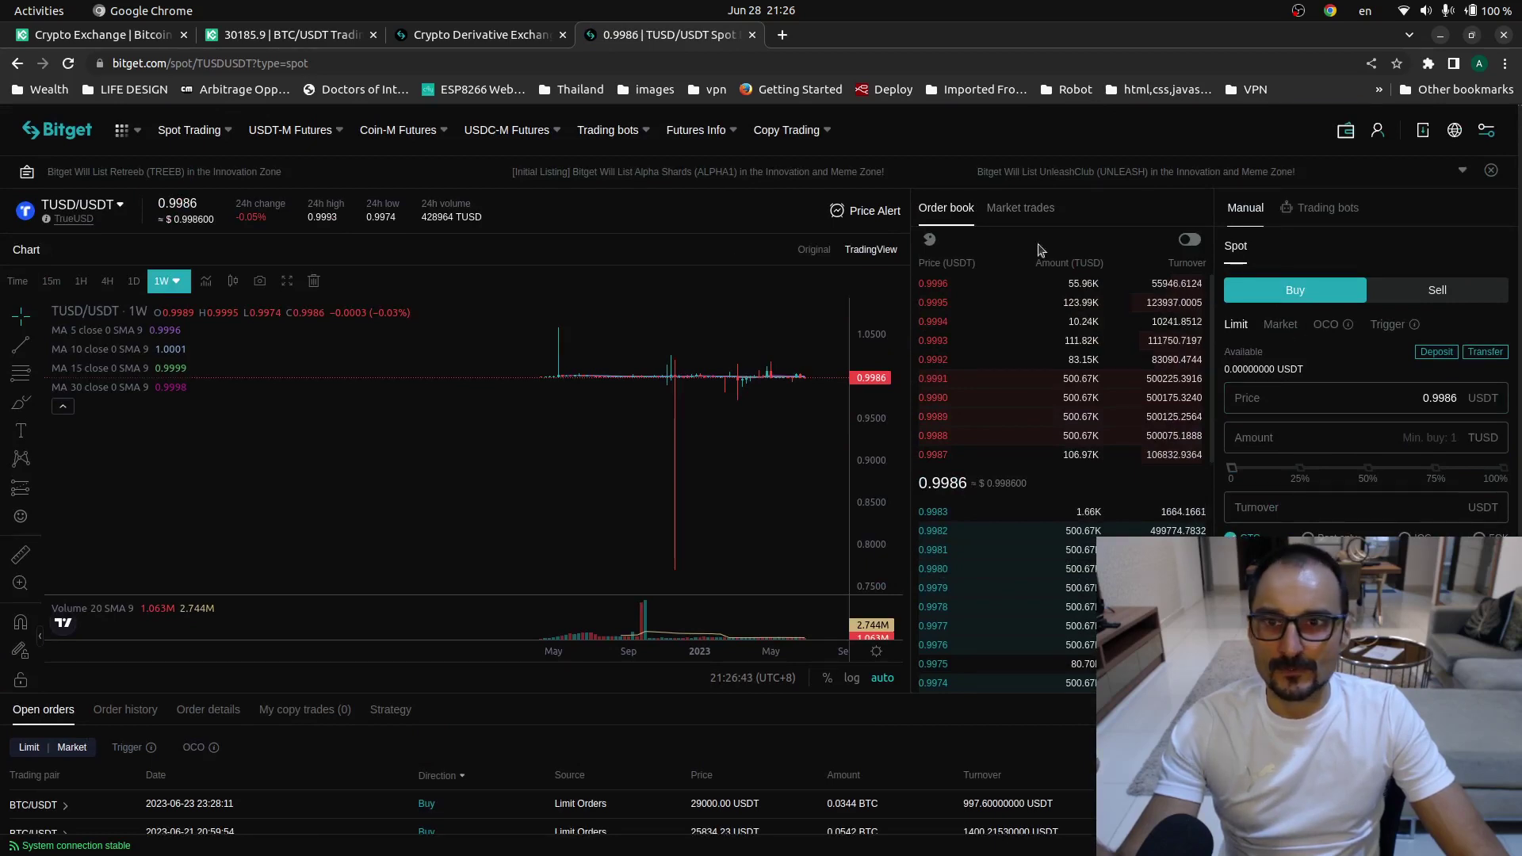
{"action": "mouse_move", "coordinate": [150, 193]}
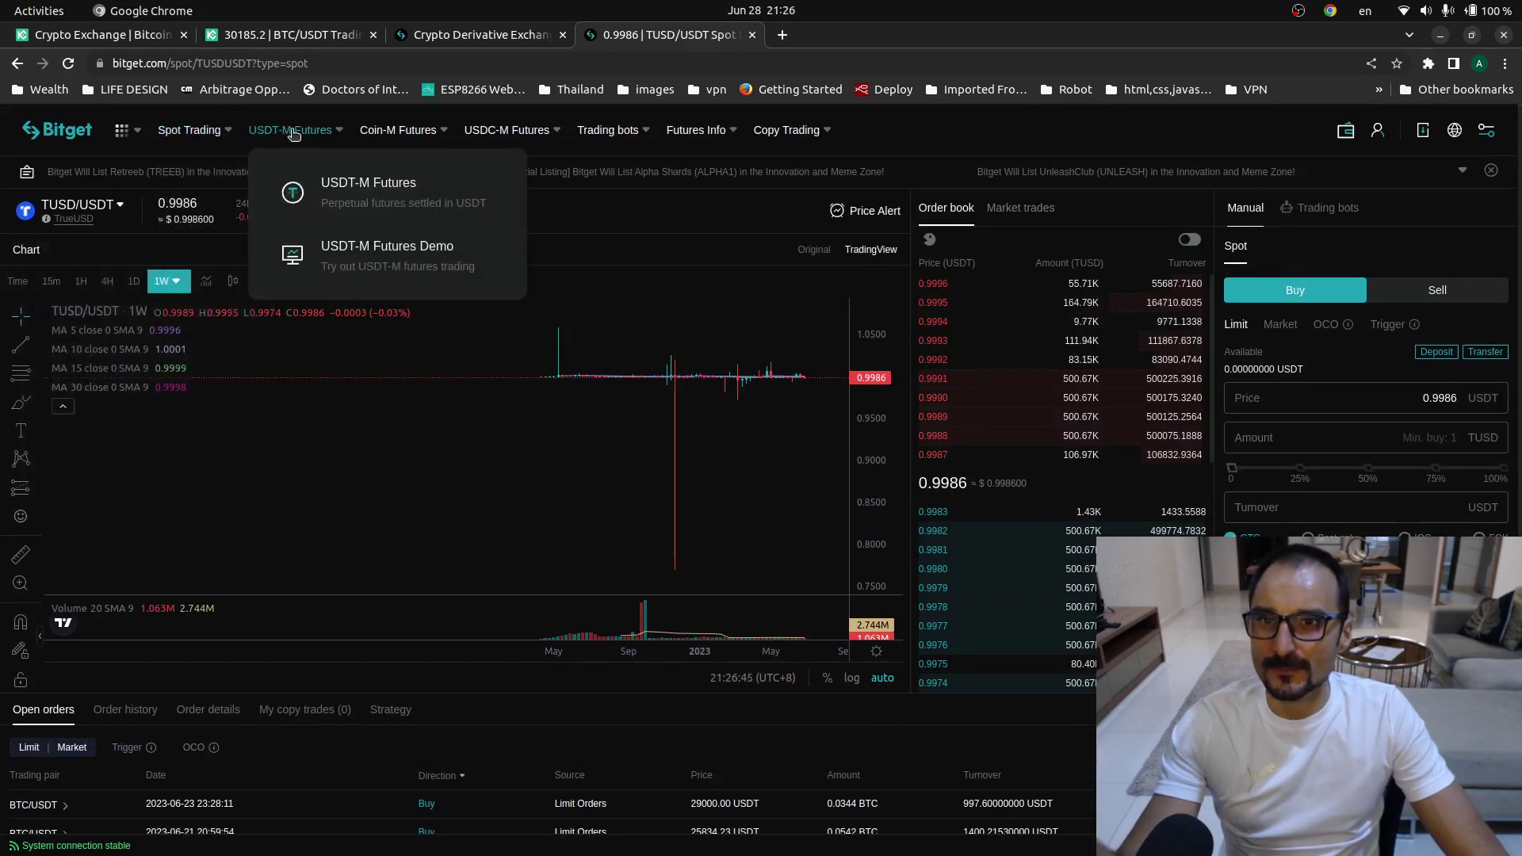
{"action": "mouse_move", "coordinate": [392, 135]}
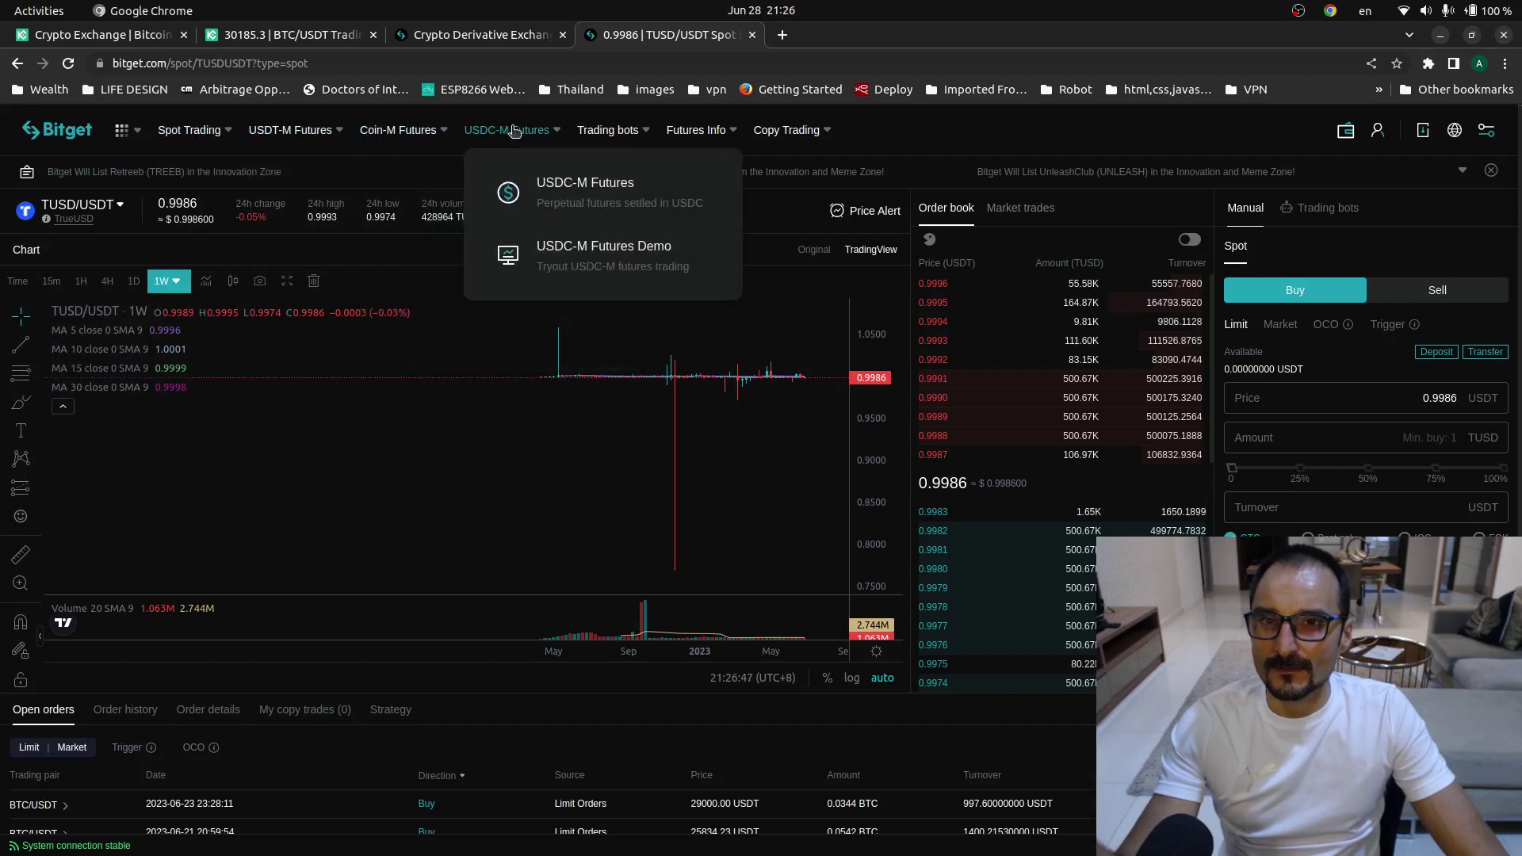
{"action": "mouse_move", "coordinate": [310, 130]}
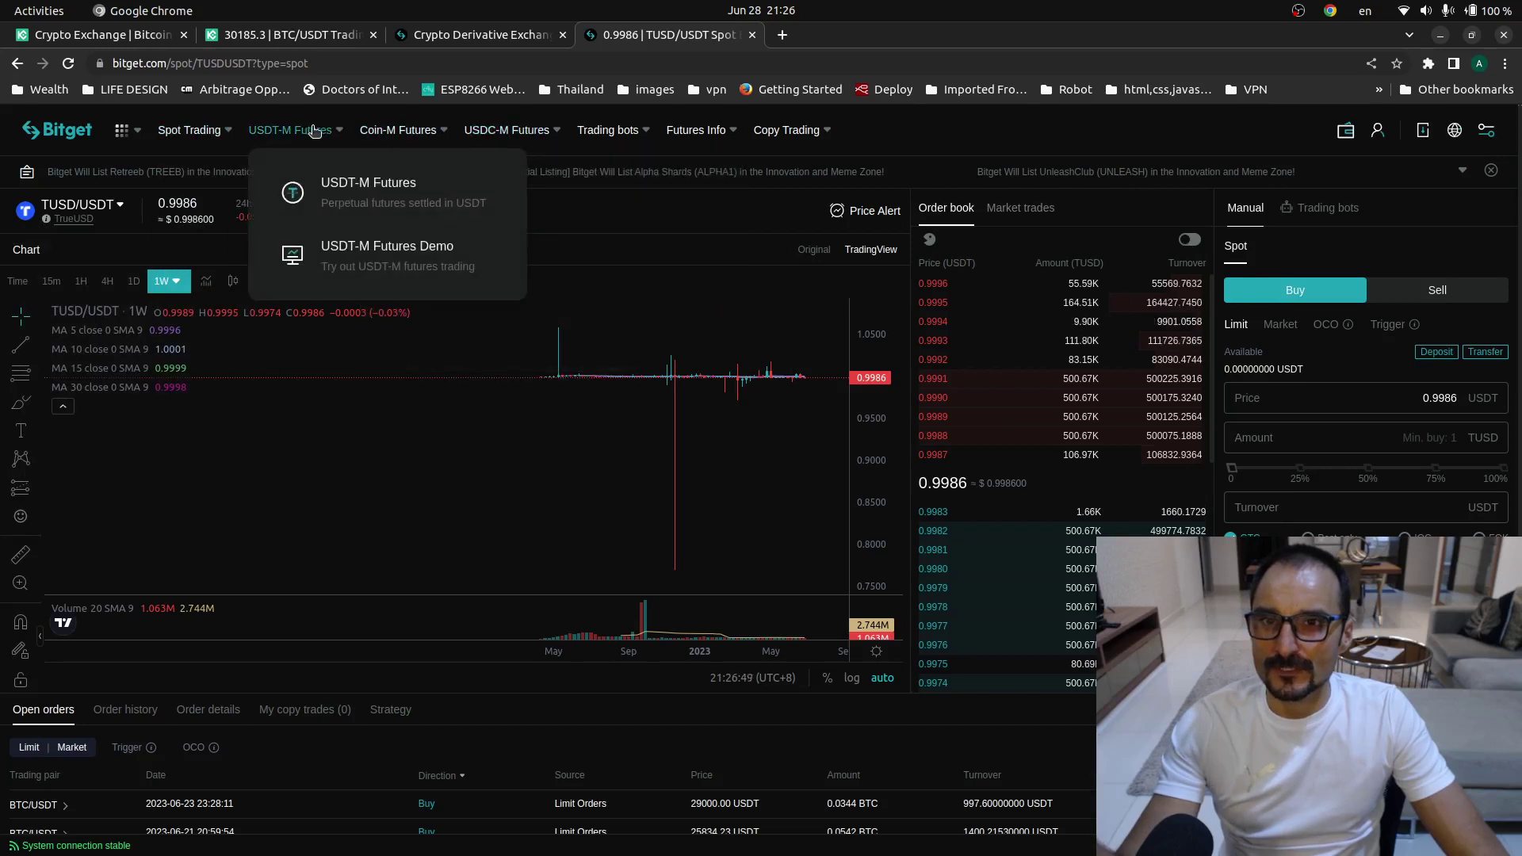
{"action": "left_click", "coordinate": [349, 194]}
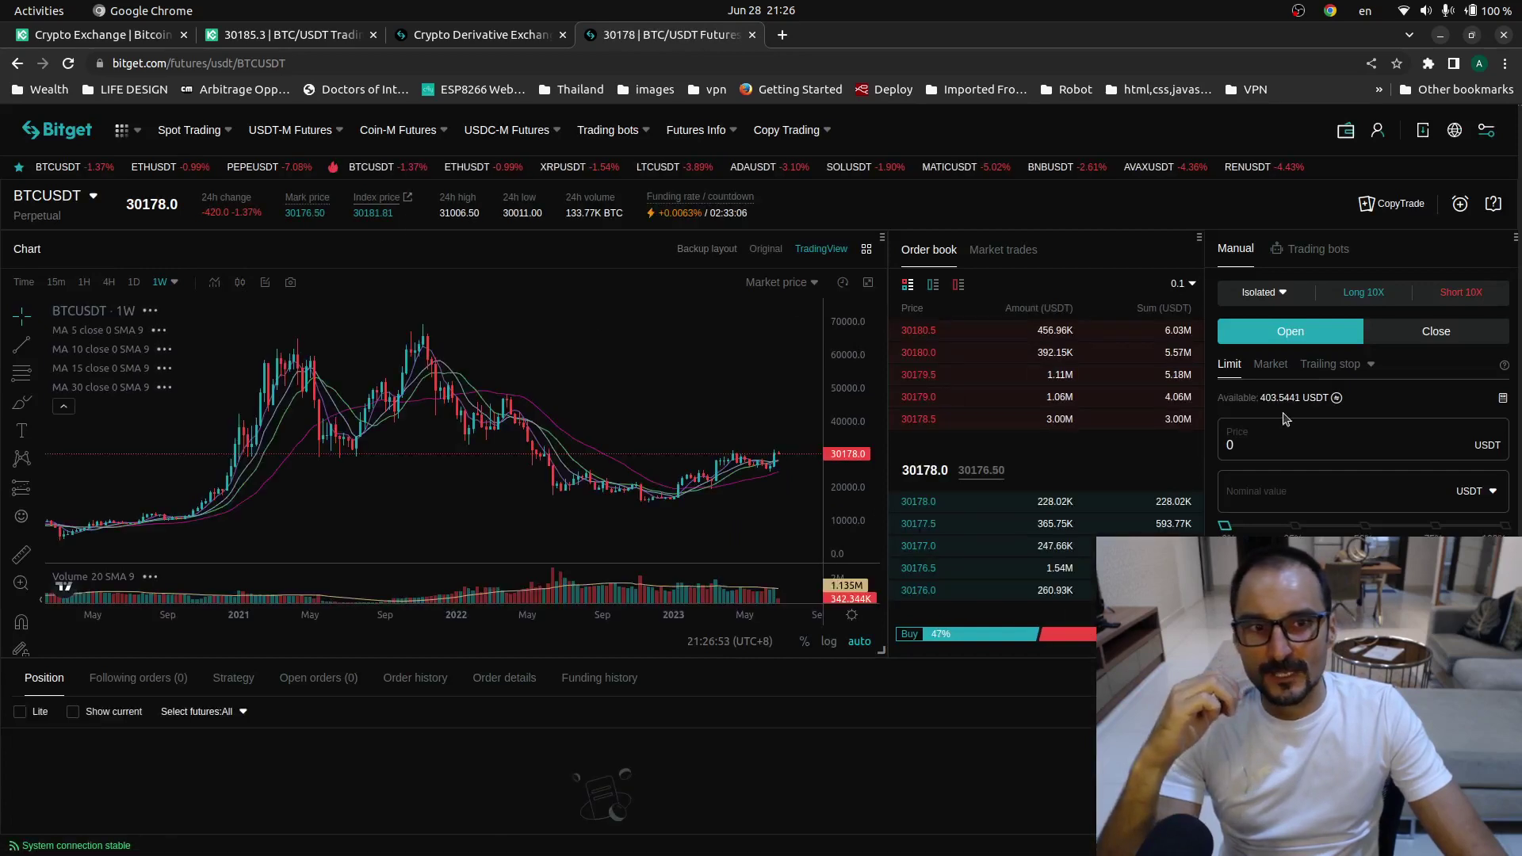
{"action": "left_click_drag", "start_coordinate": [1262, 398], "coordinate": [1452, 388]}
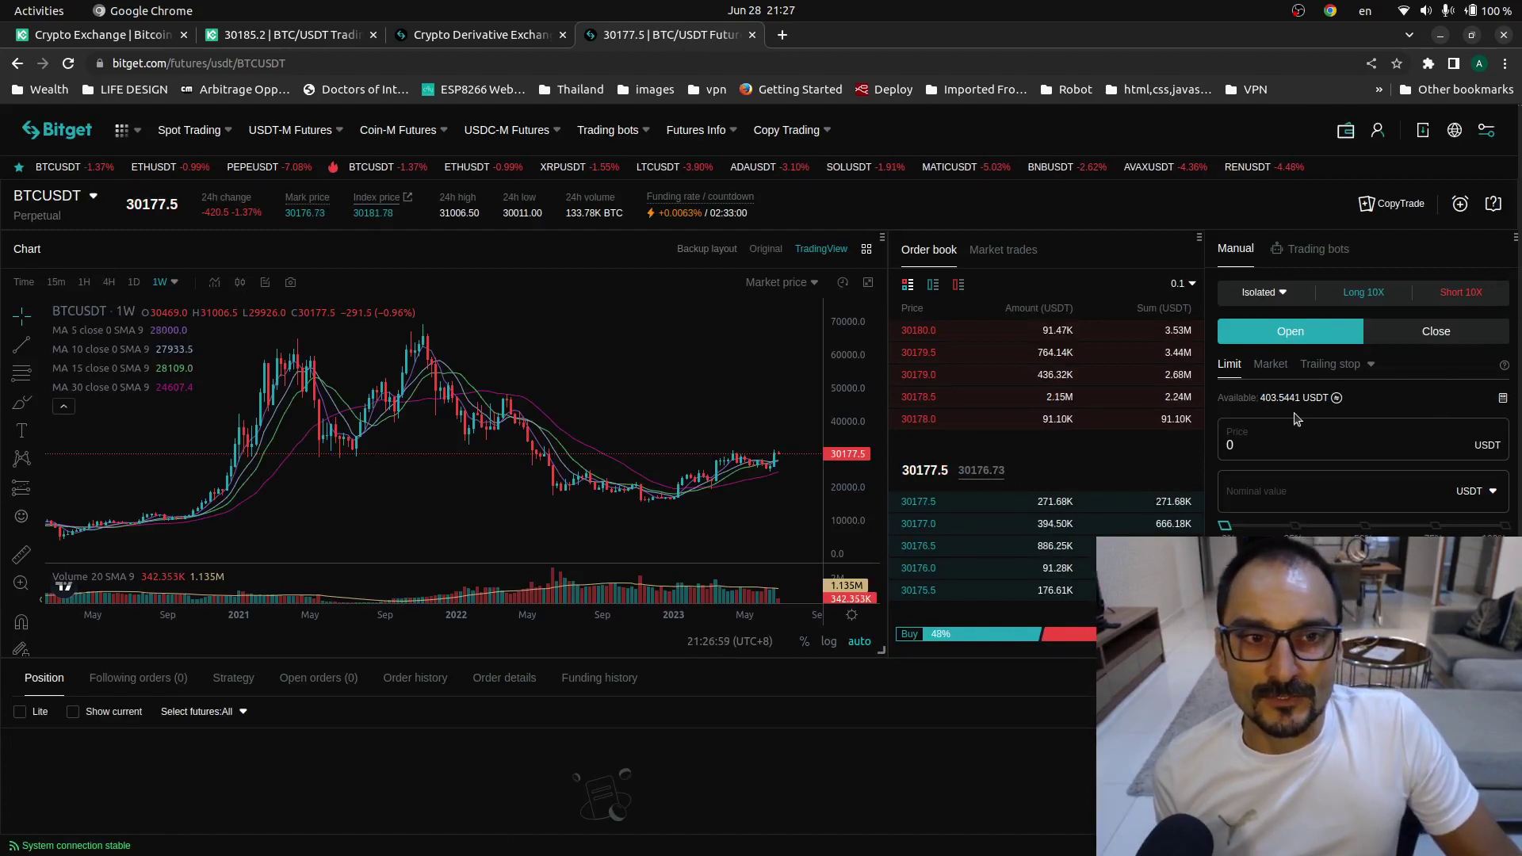
{"action": "left_click", "coordinate": [70, 204]}
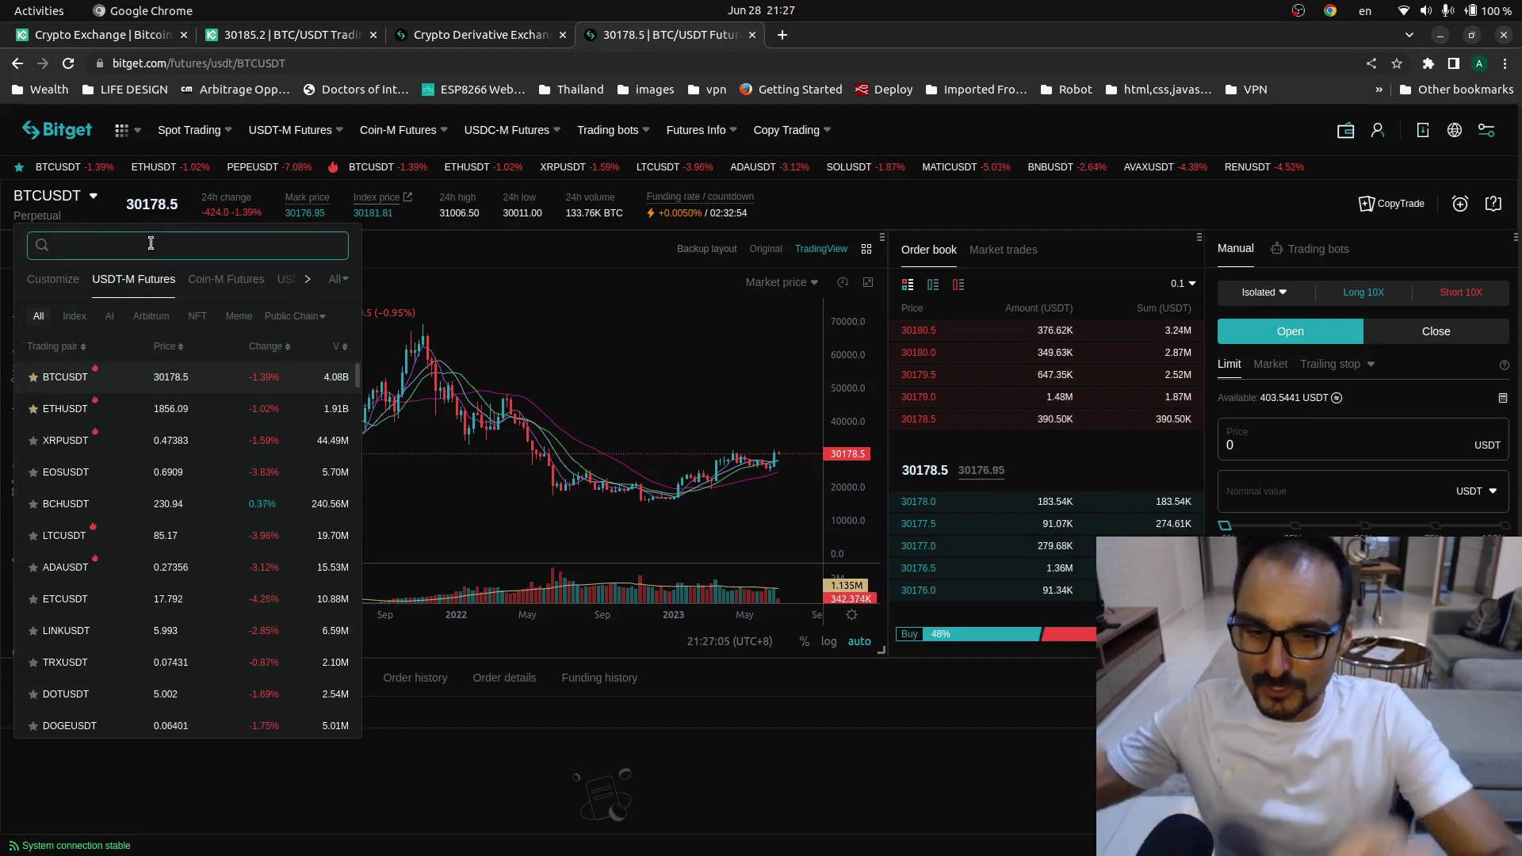
{"action": "type", "text": "TRUE"}
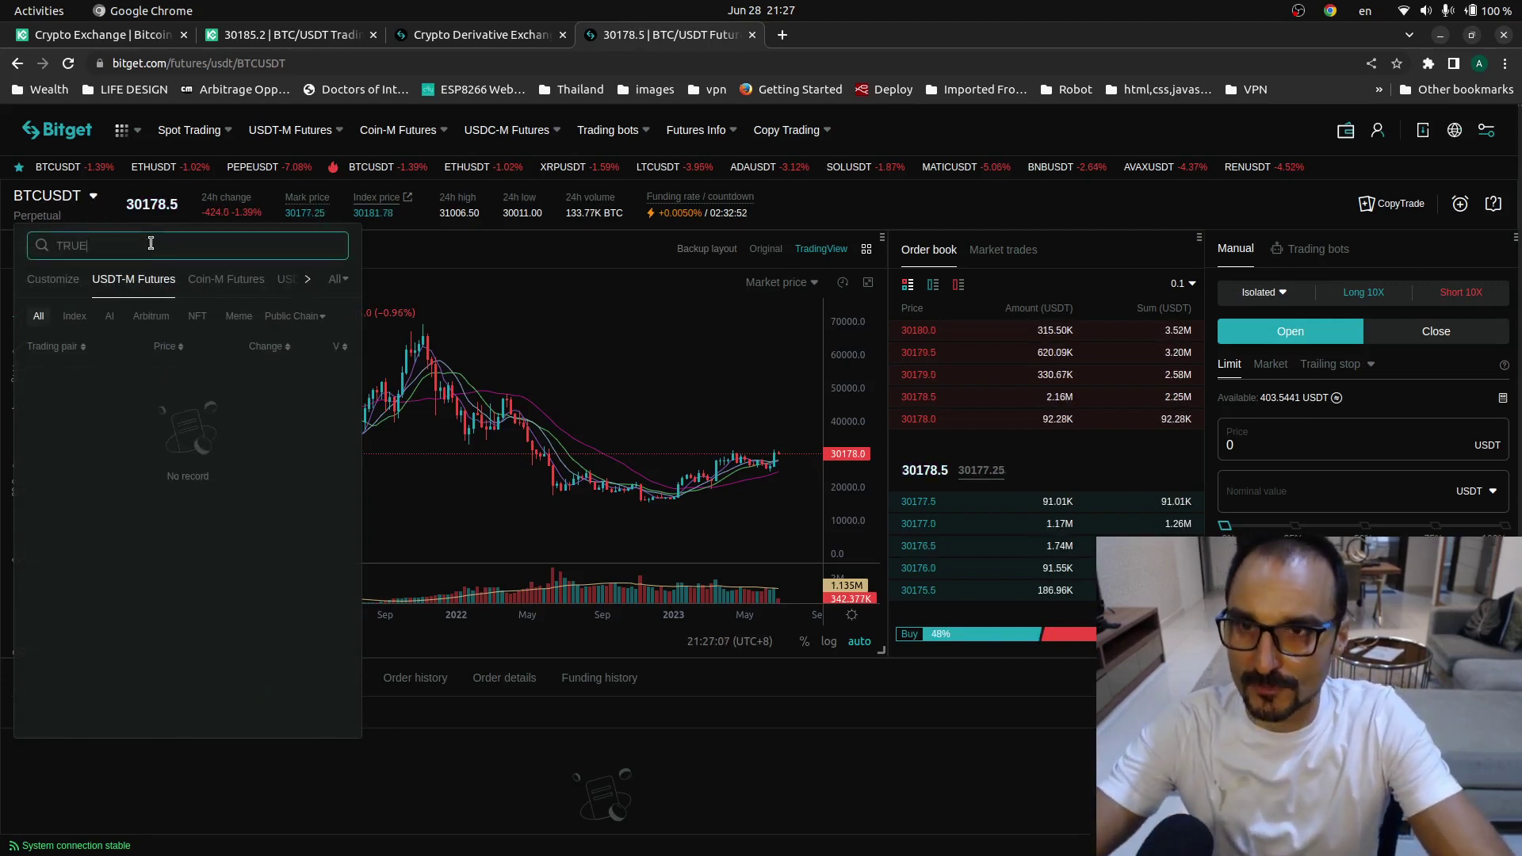
{"action": "key", "text": "BackSpace"}
{"action": "key", "text": "BackSpace"}
{"action": "key", "text": "BackSpace"}
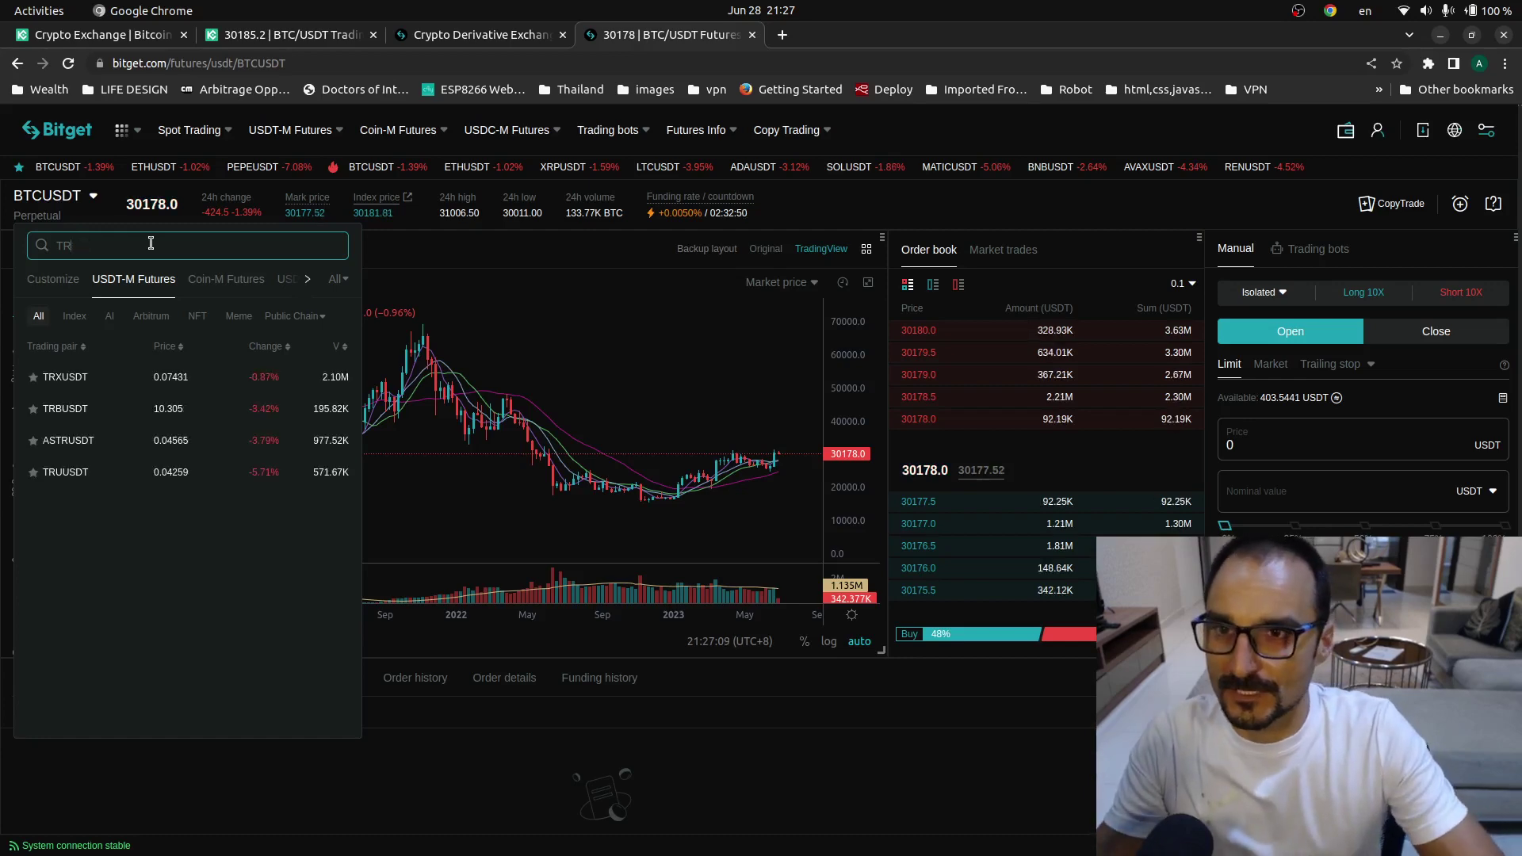
{"action": "key", "text": "Escape"}
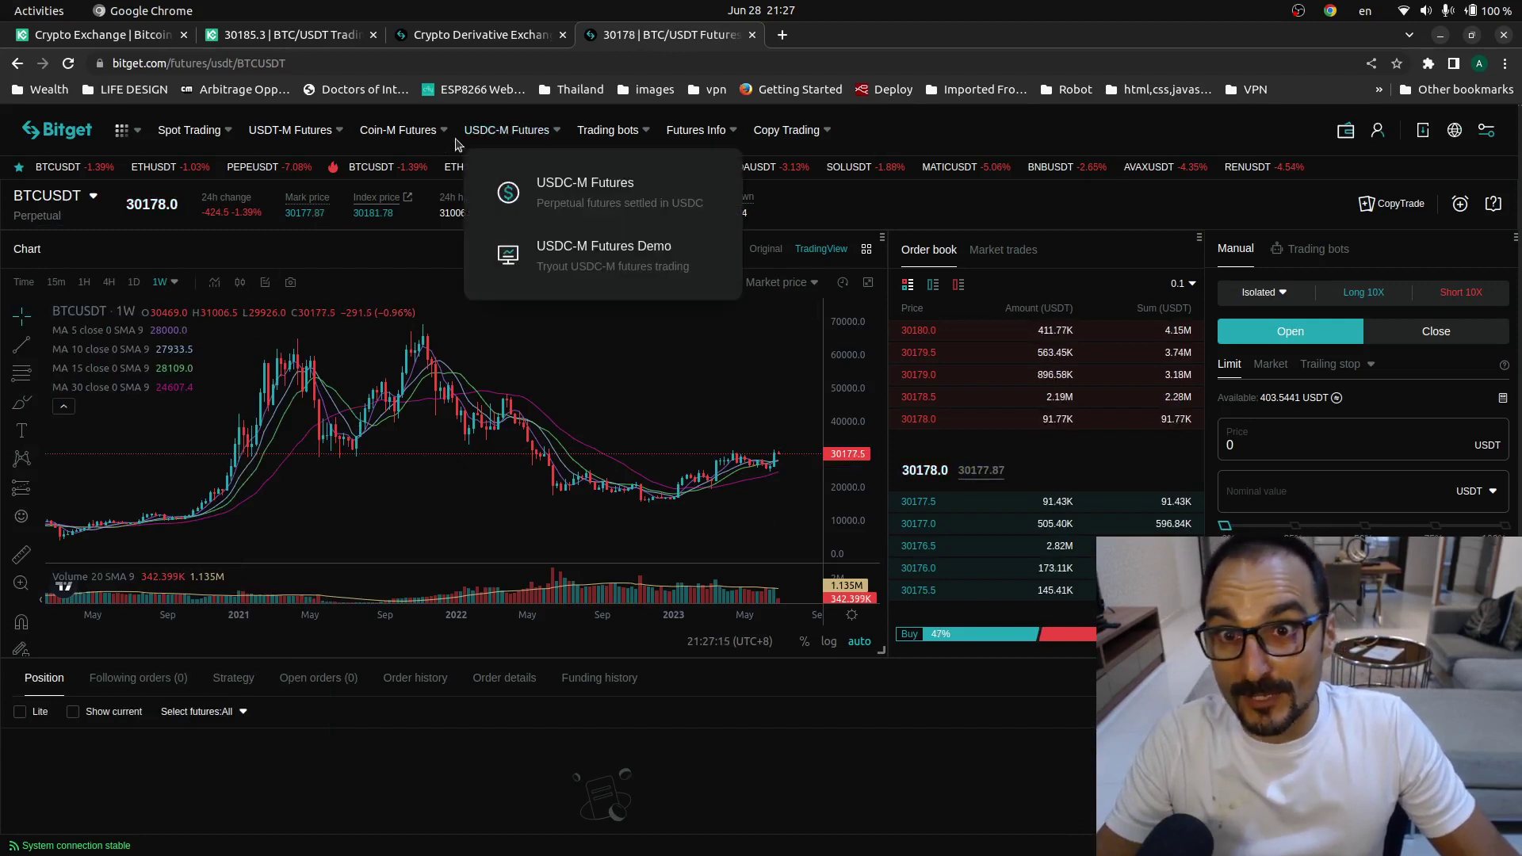
{"action": "mouse_move", "coordinate": [302, 144]}
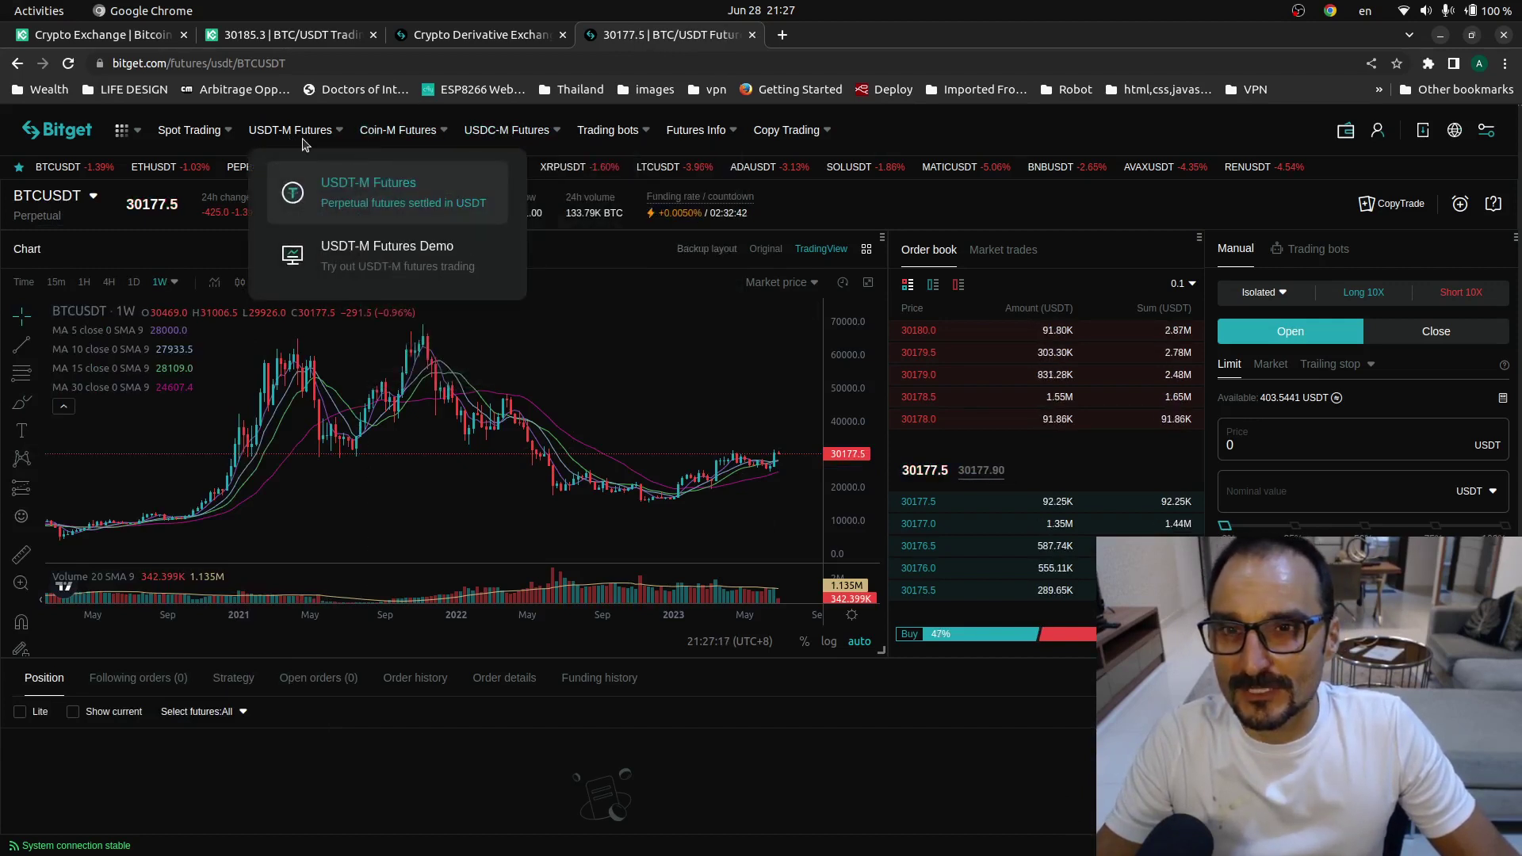
{"action": "left_click", "coordinate": [309, 137]}
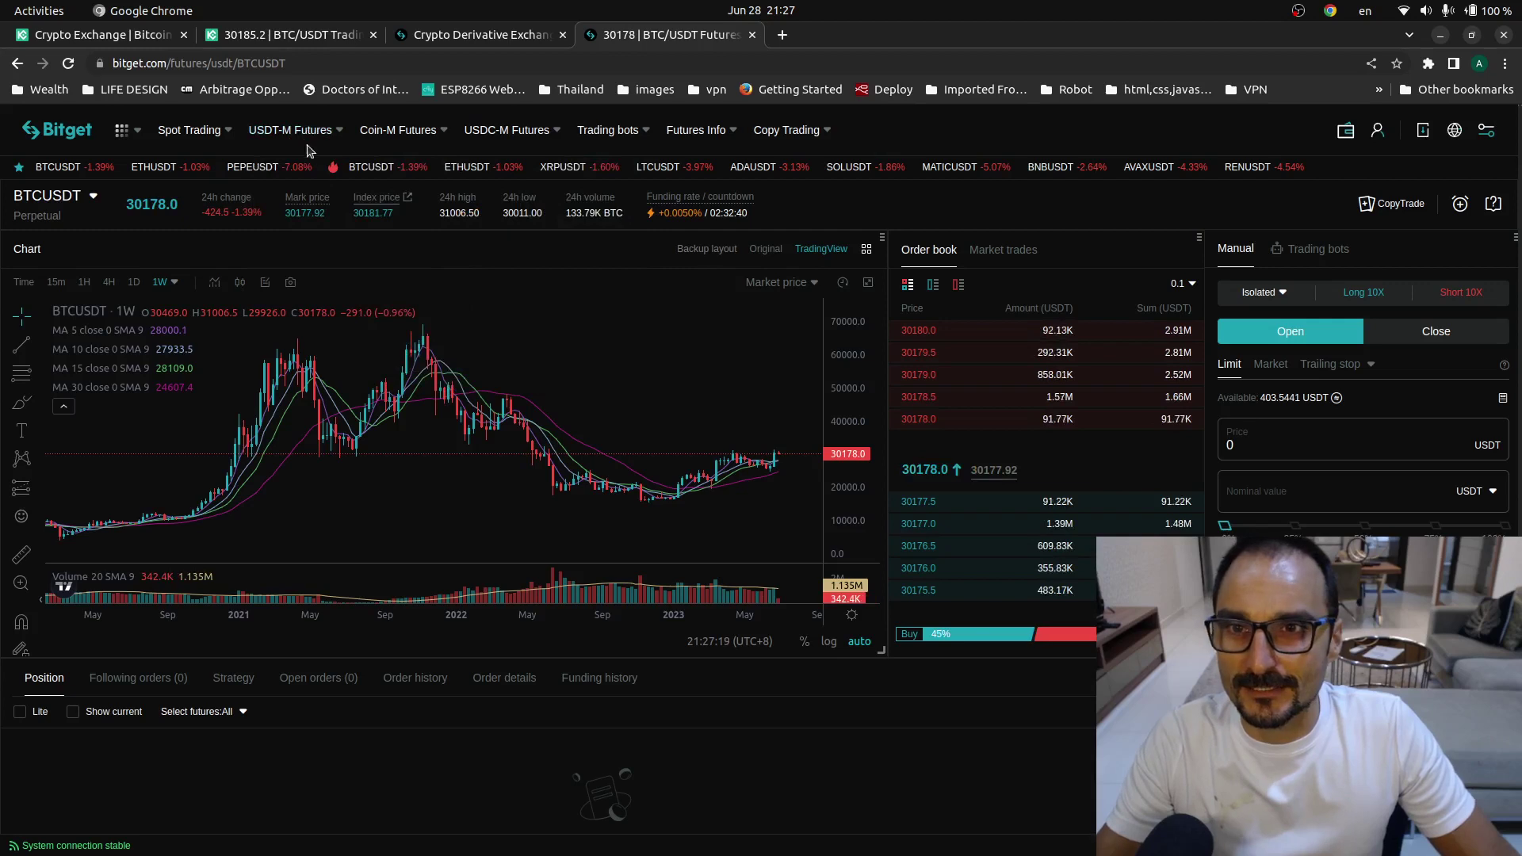
- Reload the USDT-M futures page and search its pairs for TUSDT, finding none
{"action": "mouse_move", "coordinate": [315, 137]}
{"action": "left_click", "coordinate": [338, 187]}
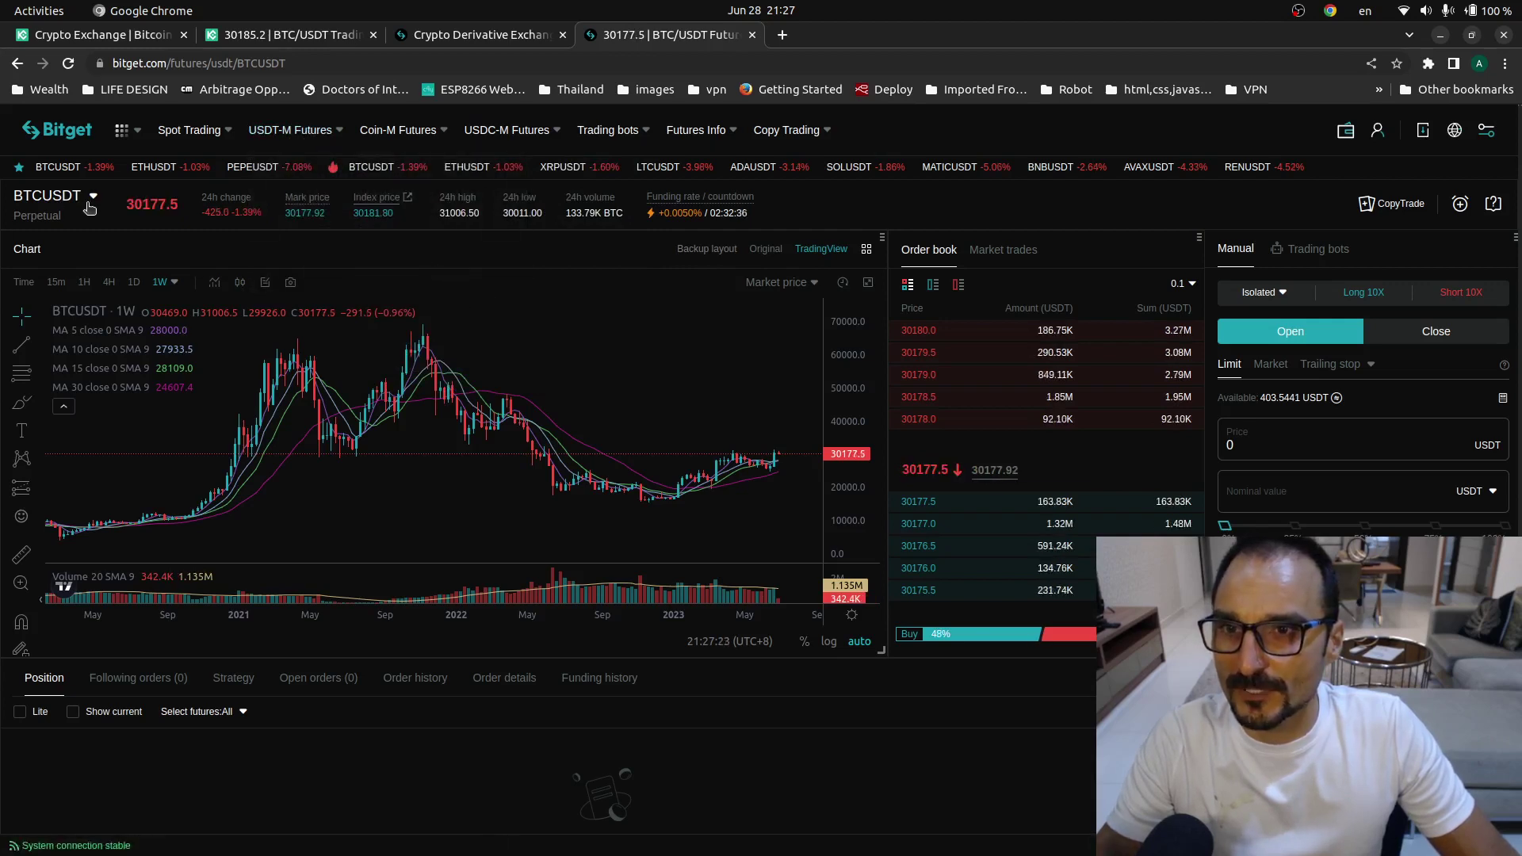
{"action": "mouse_move", "coordinate": [90, 210]}
{"action": "left_click", "coordinate": [89, 248]}
{"action": "type", "text": "T"}
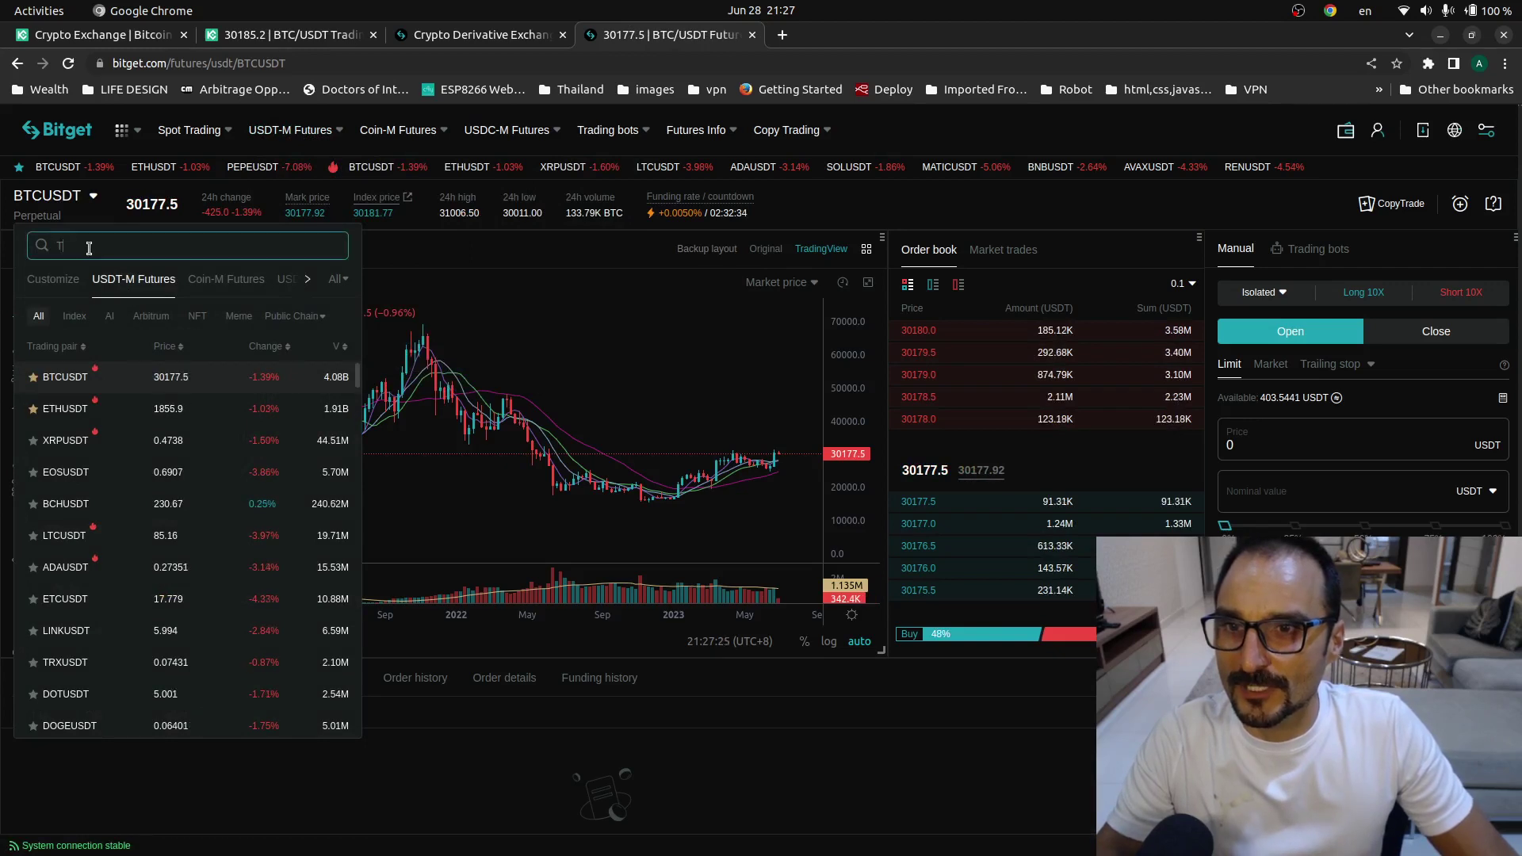
{"action": "type", "text": "U"}
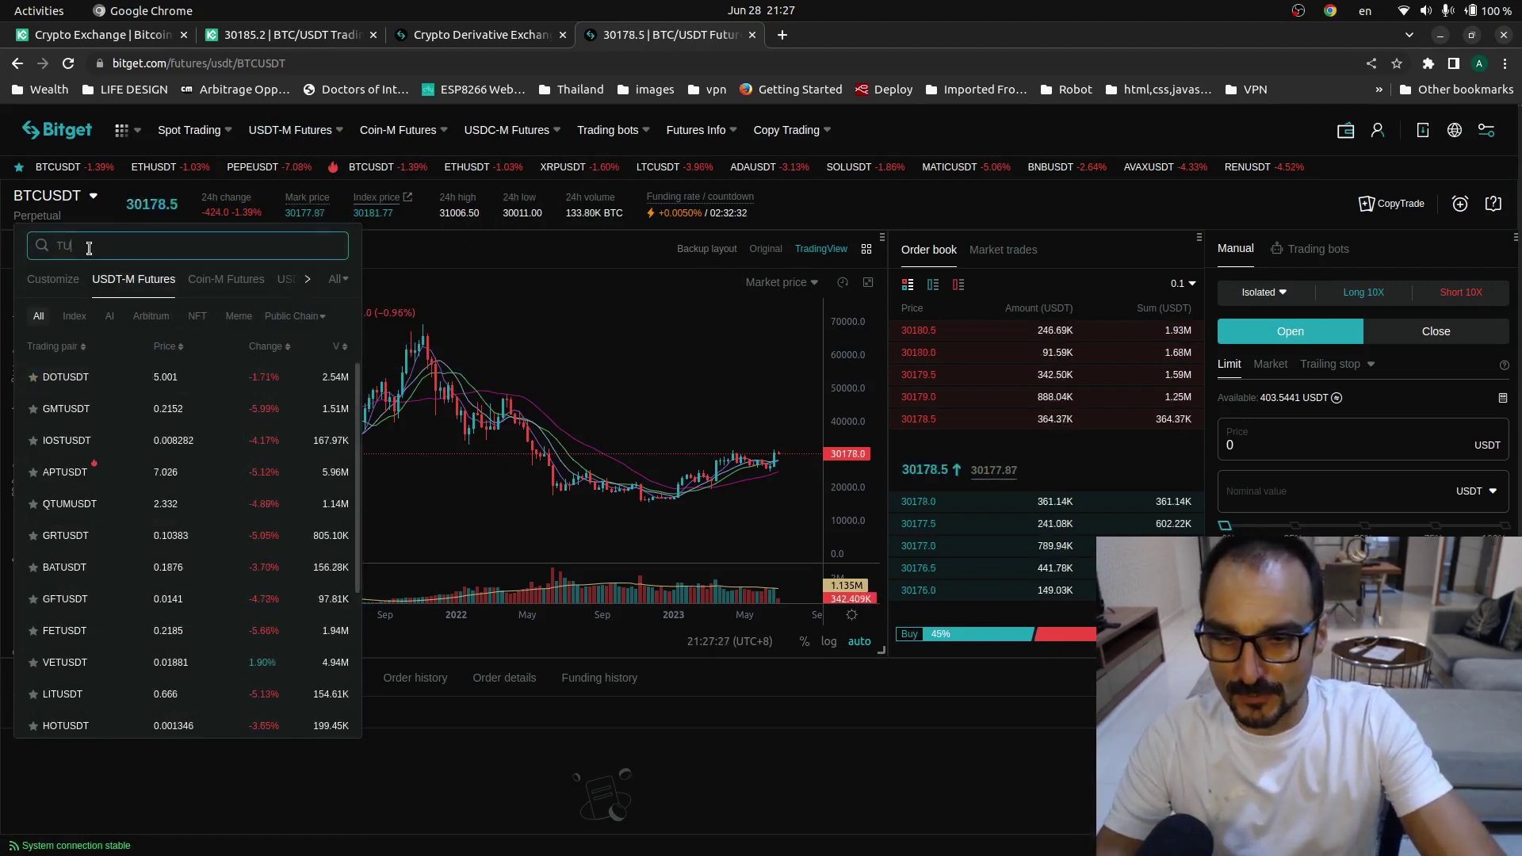
{"action": "type", "text": "SDT"}
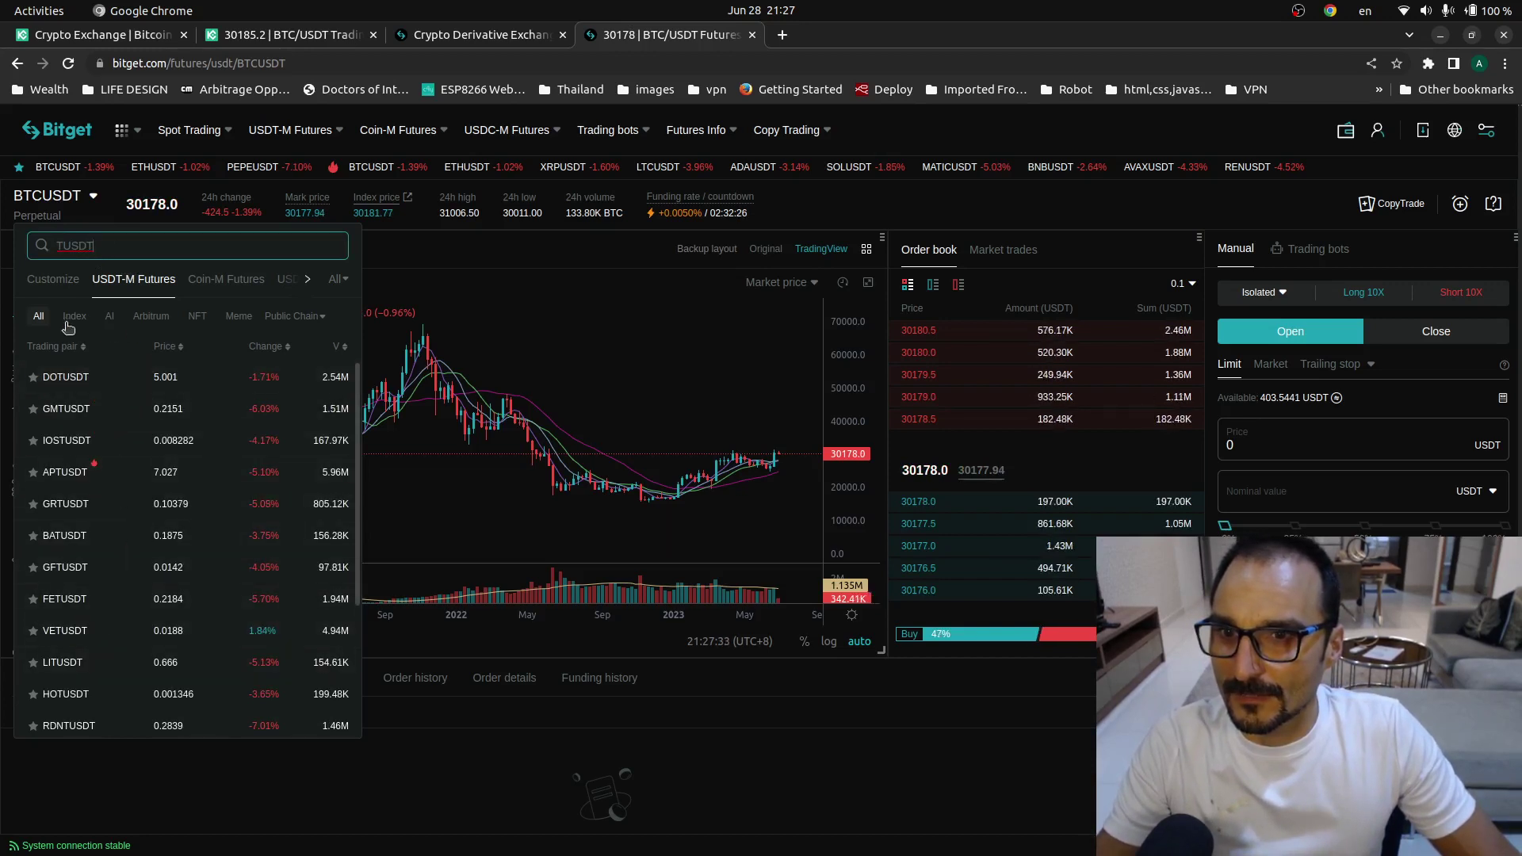
{"action": "scroll", "coordinate": [279, 537], "scroll_direction": "down", "scroll_amount": 5}
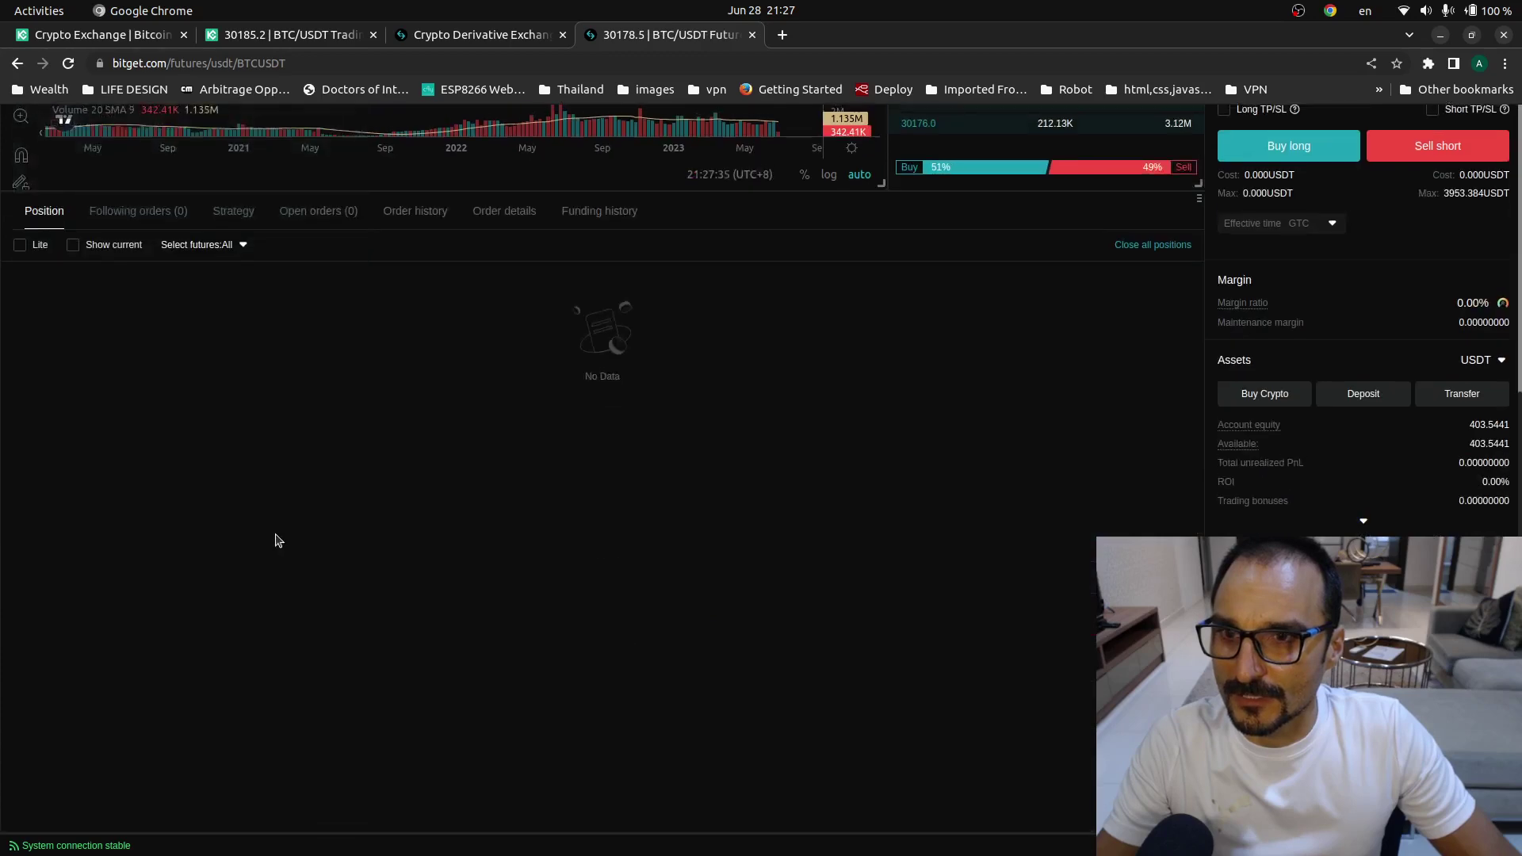
{"action": "scroll", "coordinate": [282, 555], "scroll_direction": "up", "scroll_amount": 5}
{"action": "scroll", "coordinate": [281, 554], "scroll_direction": "up", "scroll_amount": 2}
{"action": "mouse_move", "coordinate": [79, 196]}
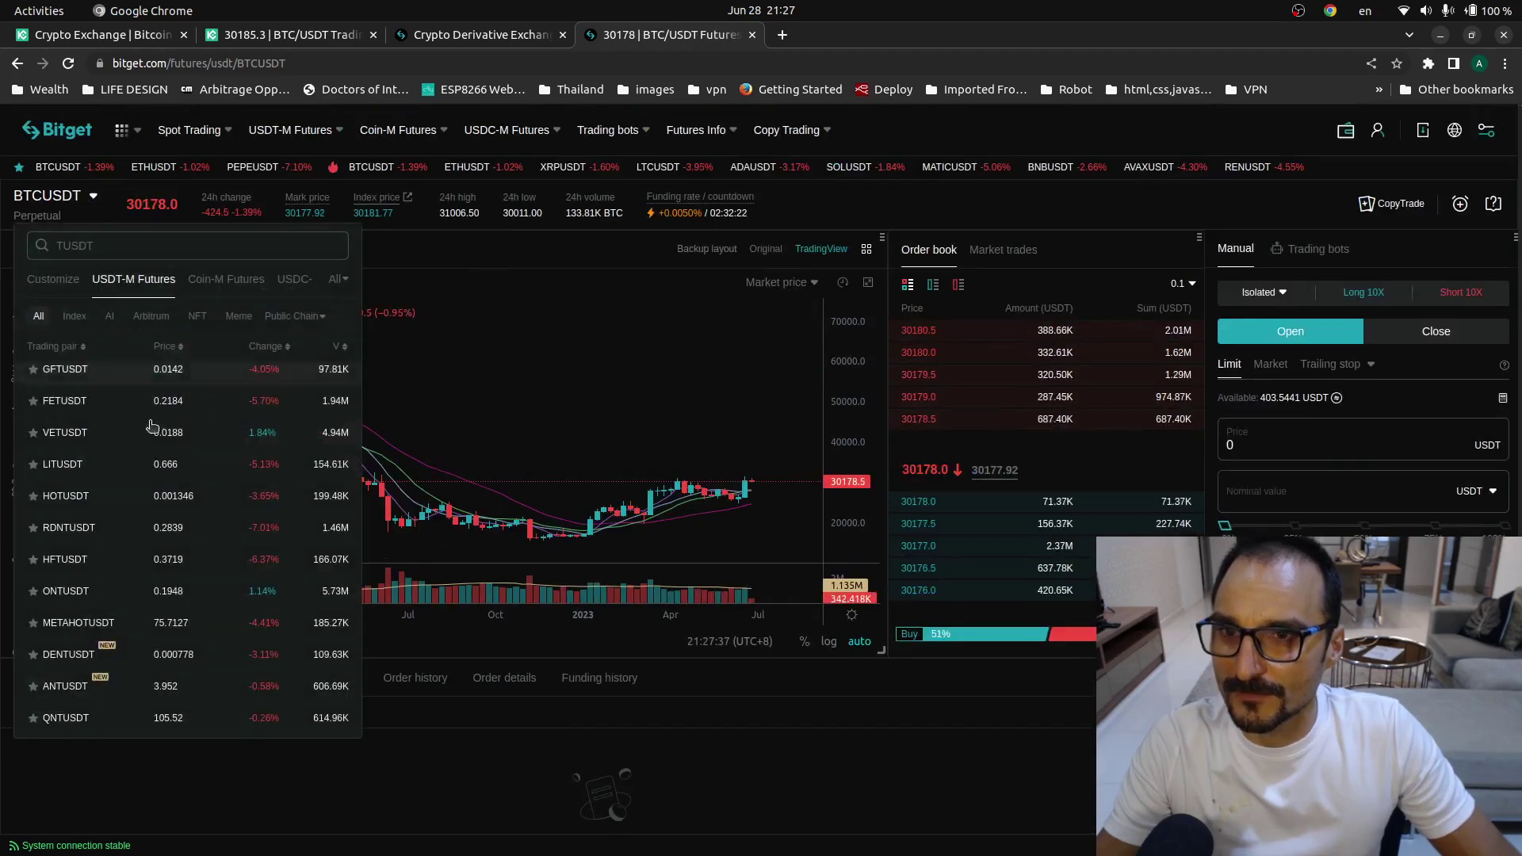
{"action": "scroll", "coordinate": [65, 432], "scroll_direction": "down", "scroll_amount": 3}
{"action": "scroll", "coordinate": [65, 432], "scroll_direction": "down", "scroll_amount": 2}
{"action": "scroll", "coordinate": [65, 517], "scroll_direction": "up", "scroll_amount": 3}
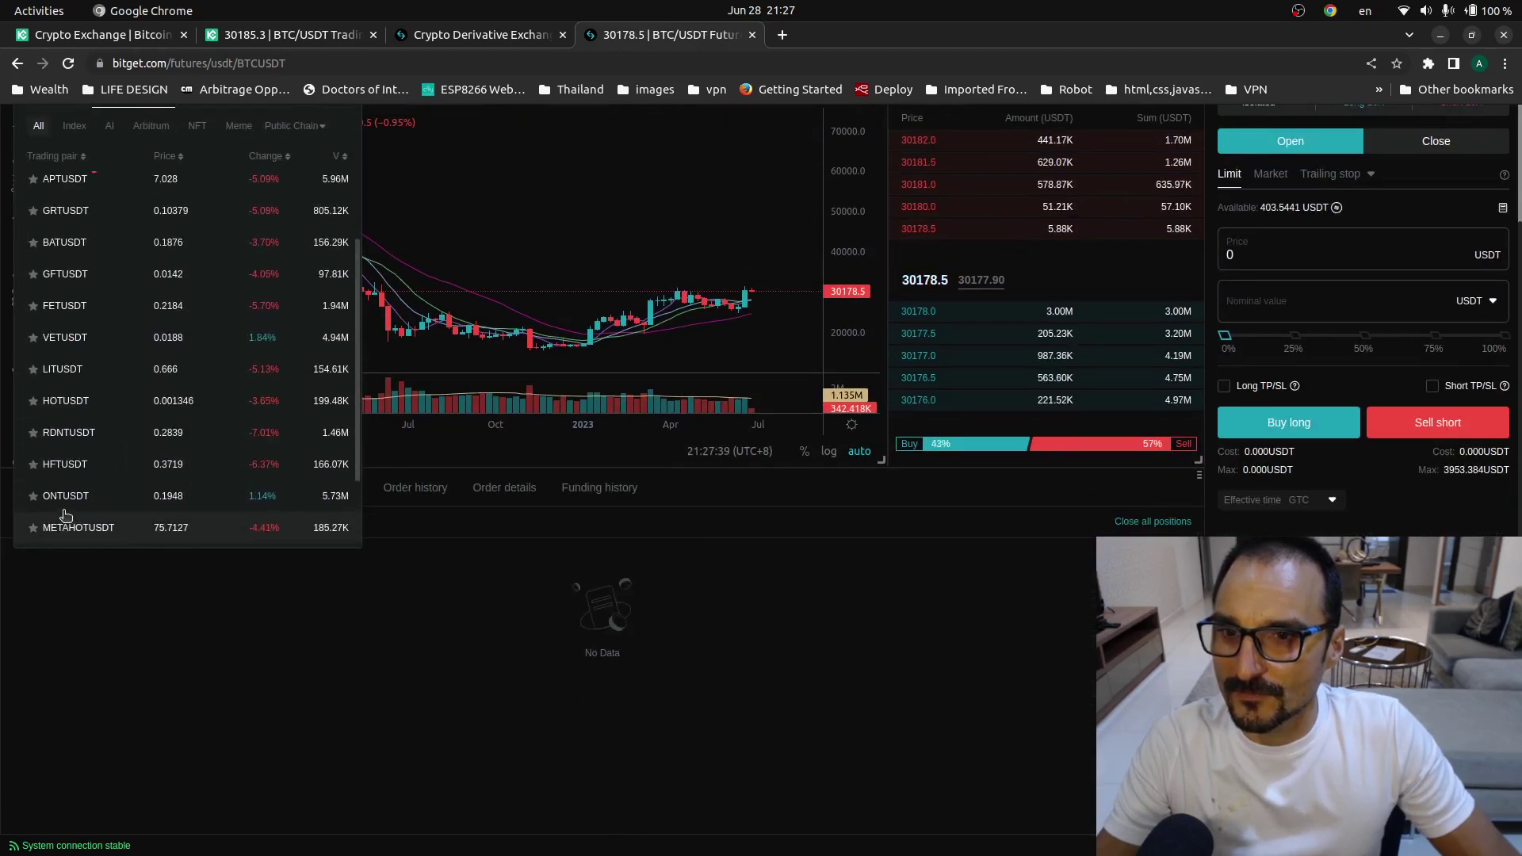
{"action": "scroll", "coordinate": [66, 515], "scroll_direction": "up", "scroll_amount": 3}
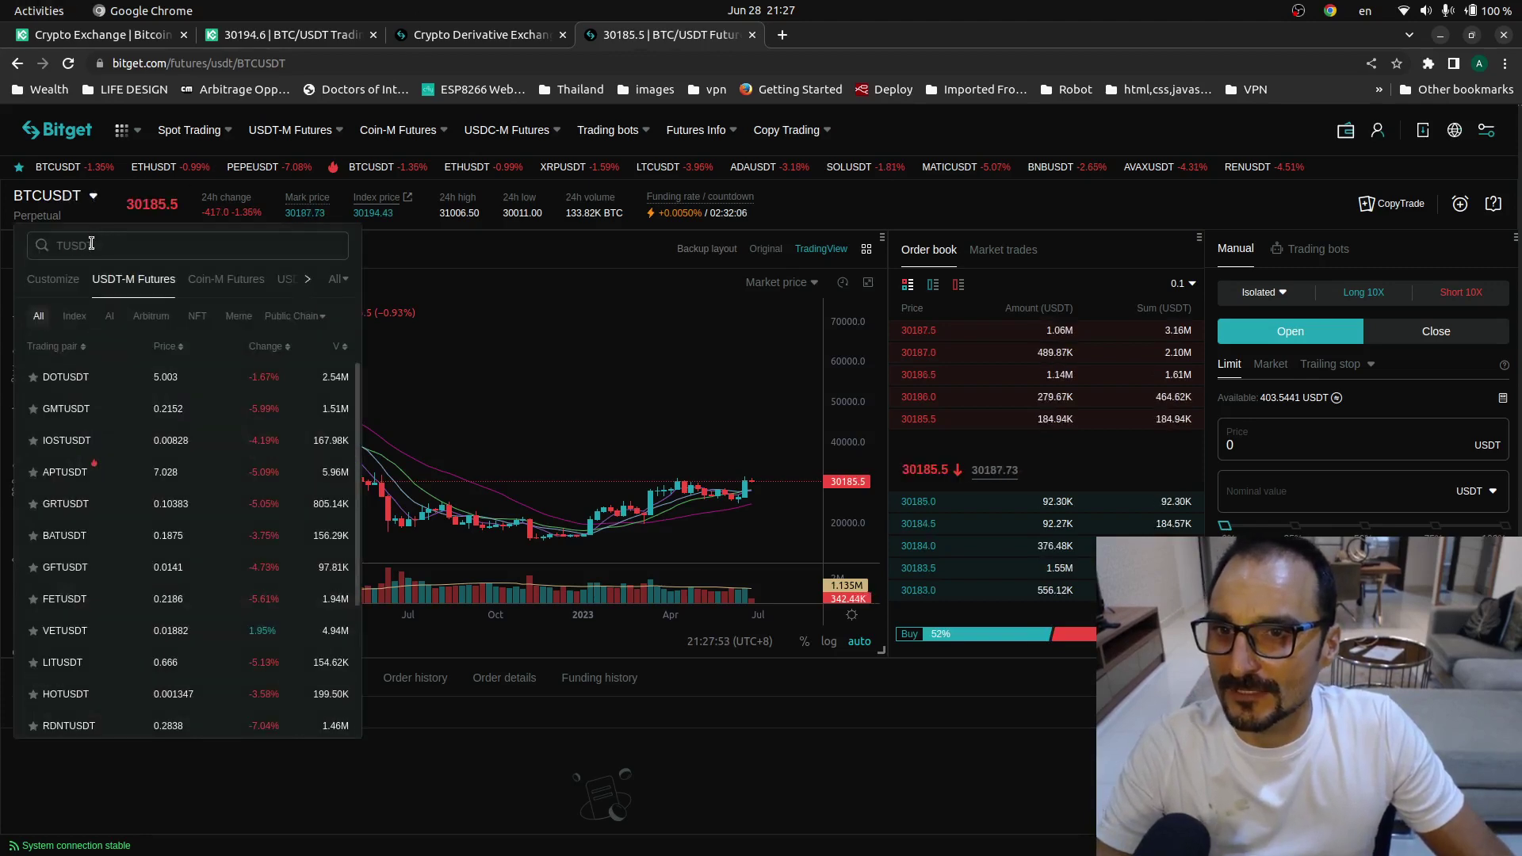
- Retry the pair search with TRUE, then glance at the TradingView TUSDUSDT chart in Brave
{"action": "type", "text": "TRUE"}
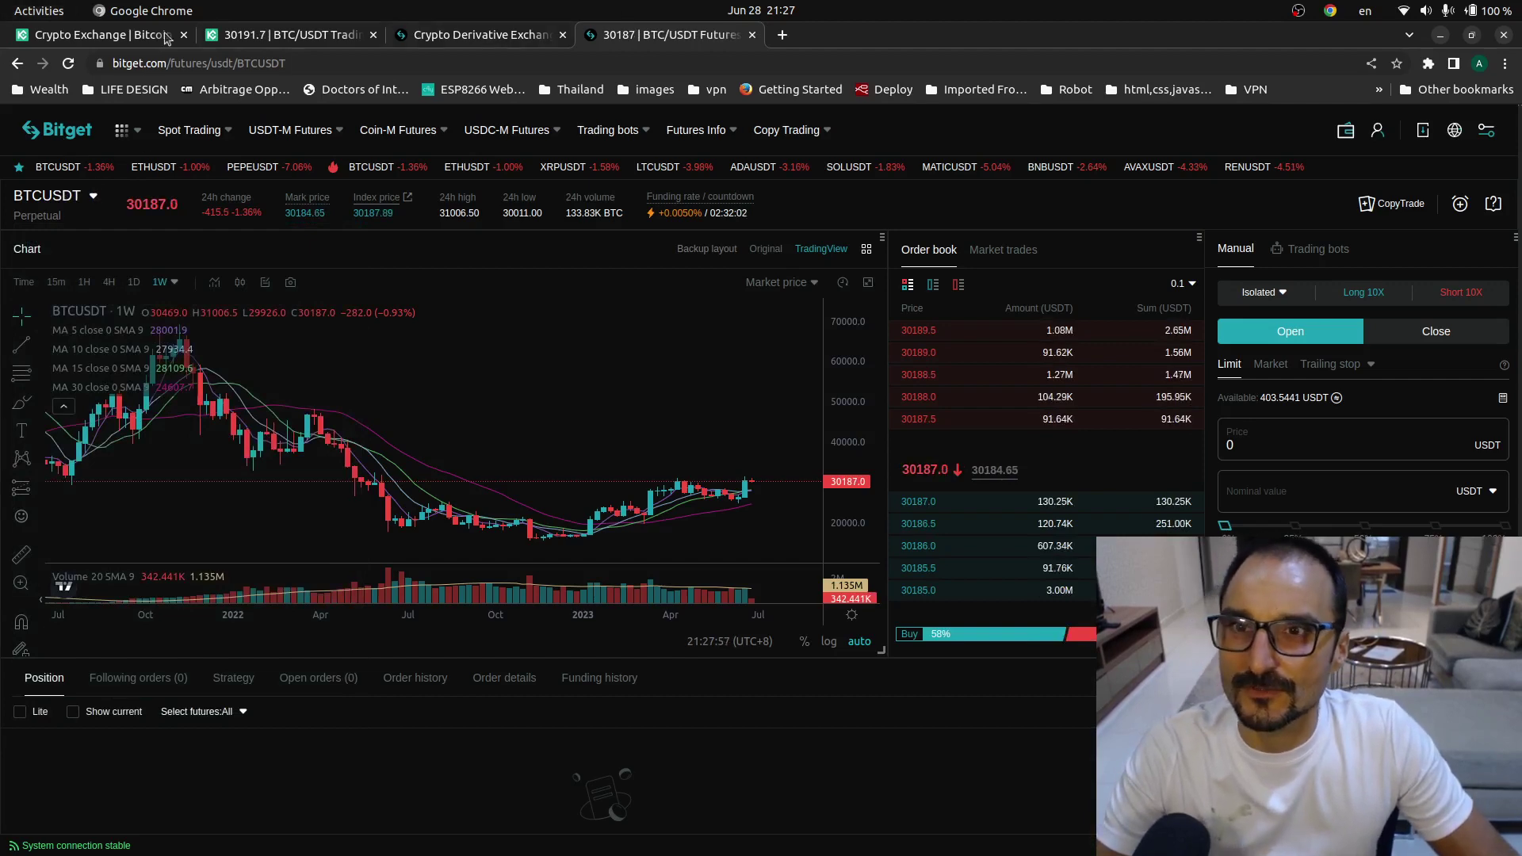
{"action": "left_click", "coordinate": [29, 56]}
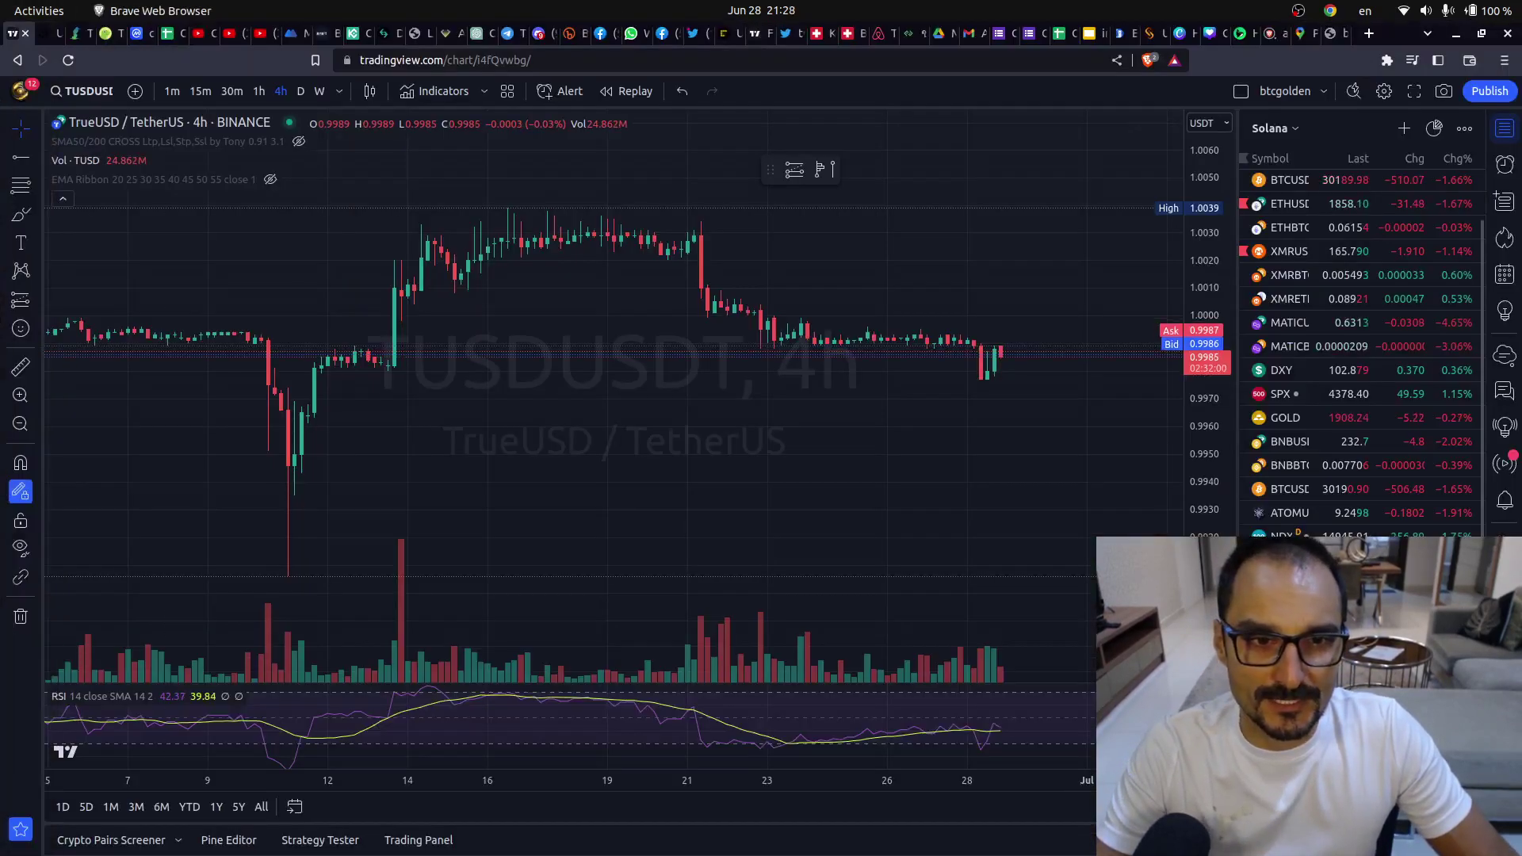
{"action": "mouse_move", "coordinate": [117, 162]}
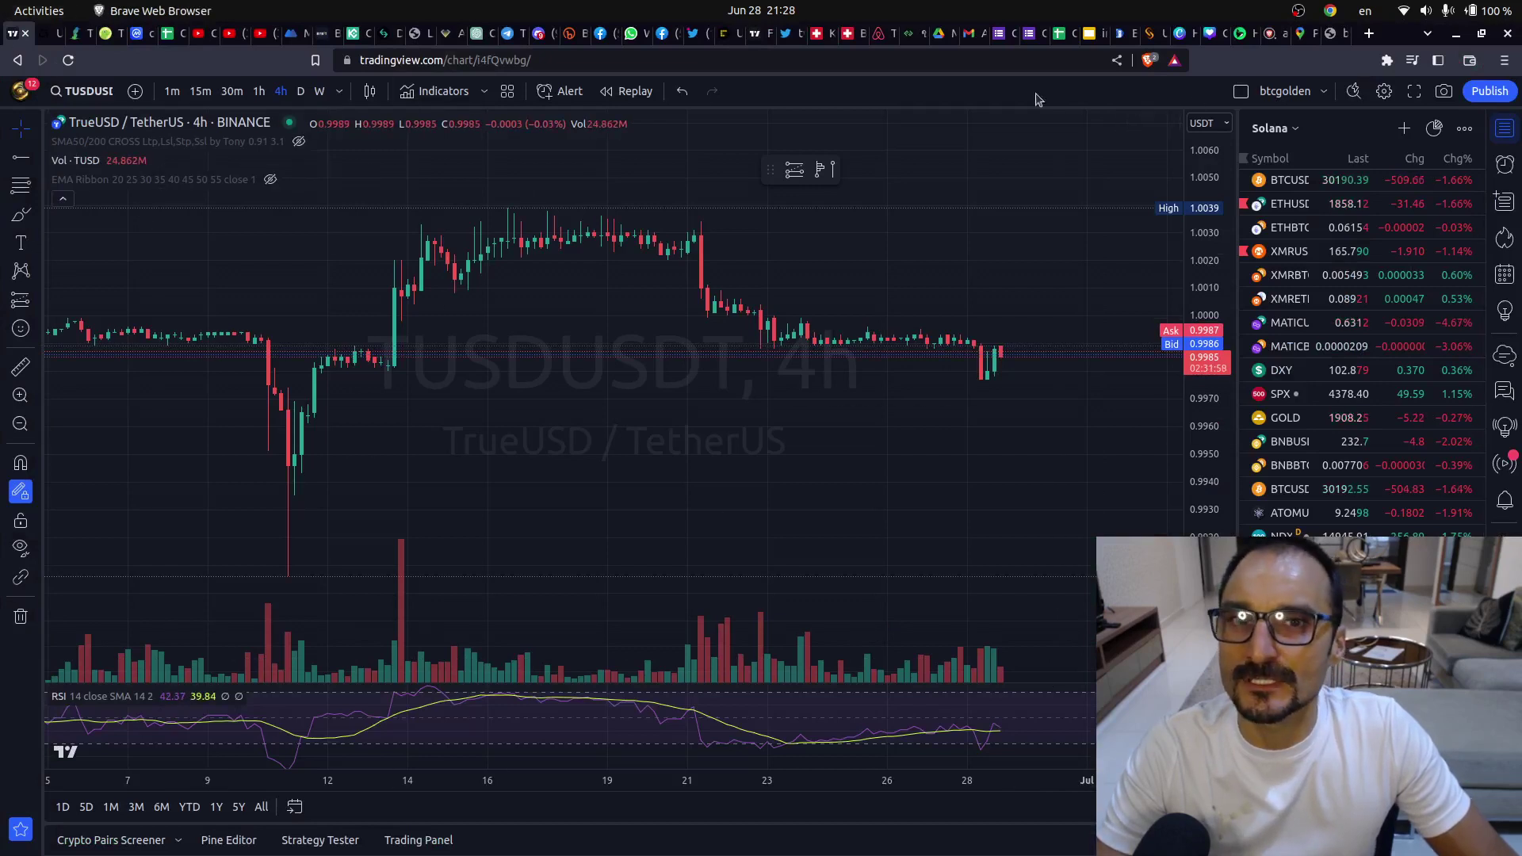
{"action": "mouse_move", "coordinate": [8, 82]}
{"action": "left_click", "coordinate": [21, 110]}
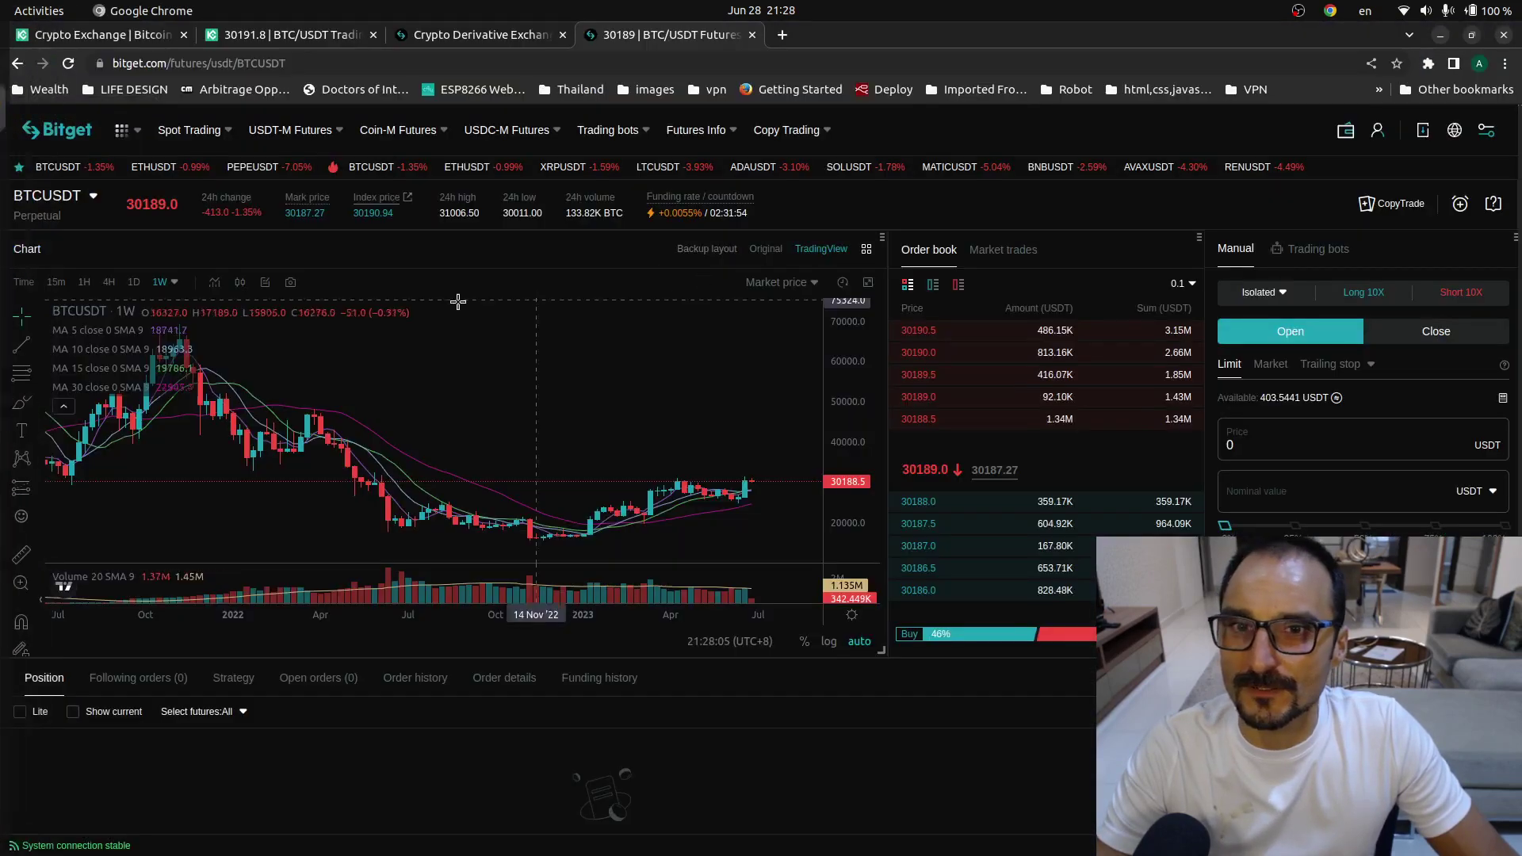
{"action": "left_click", "coordinate": [90, 201]}
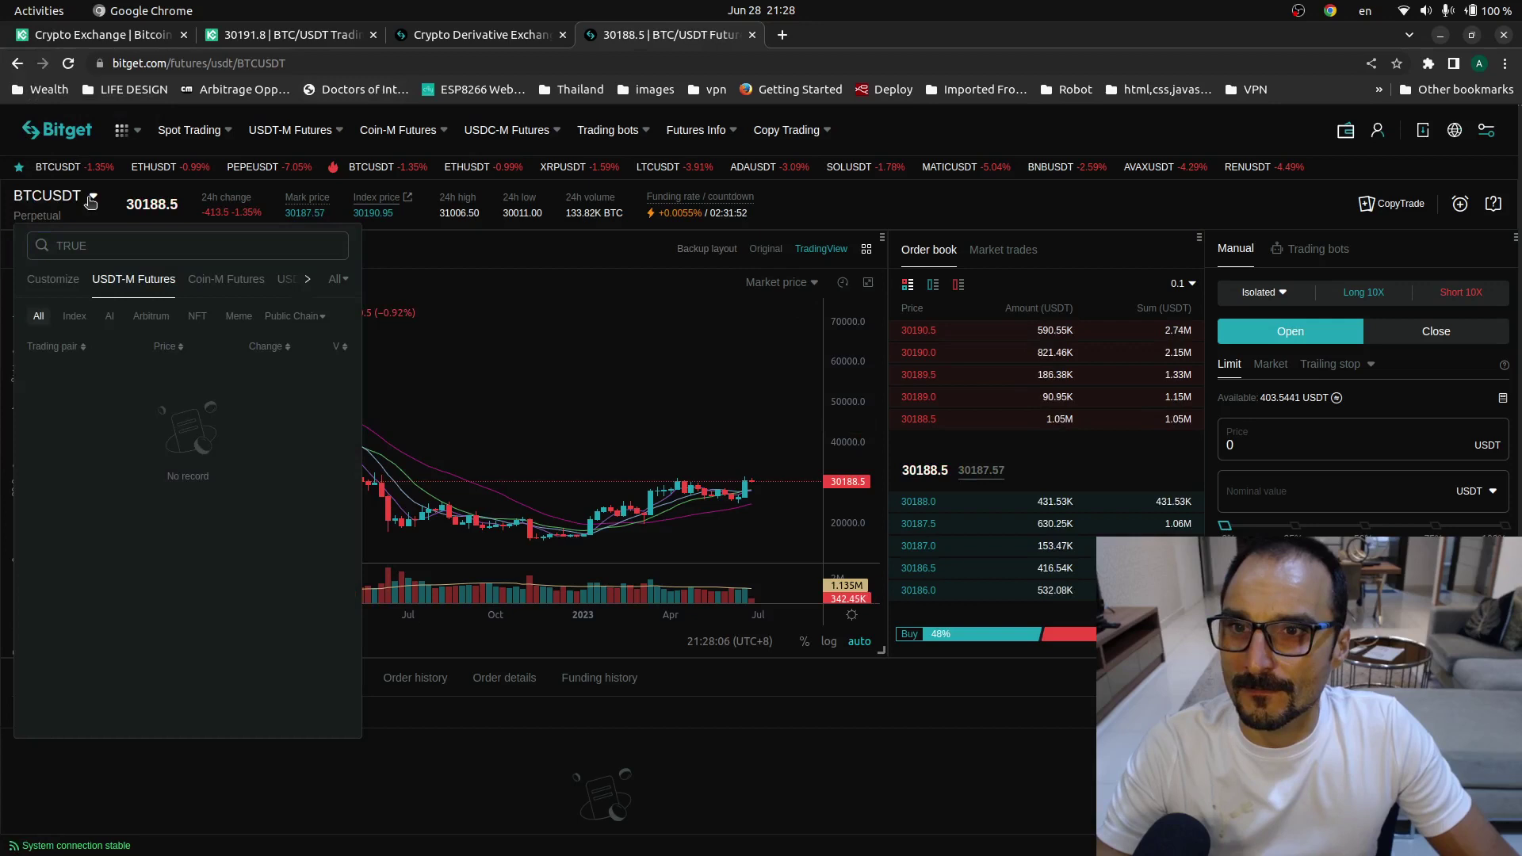
{"action": "left_click", "coordinate": [98, 248]}
{"action": "key", "text": "BackSpace"}
{"action": "key", "text": "BackSpace"}
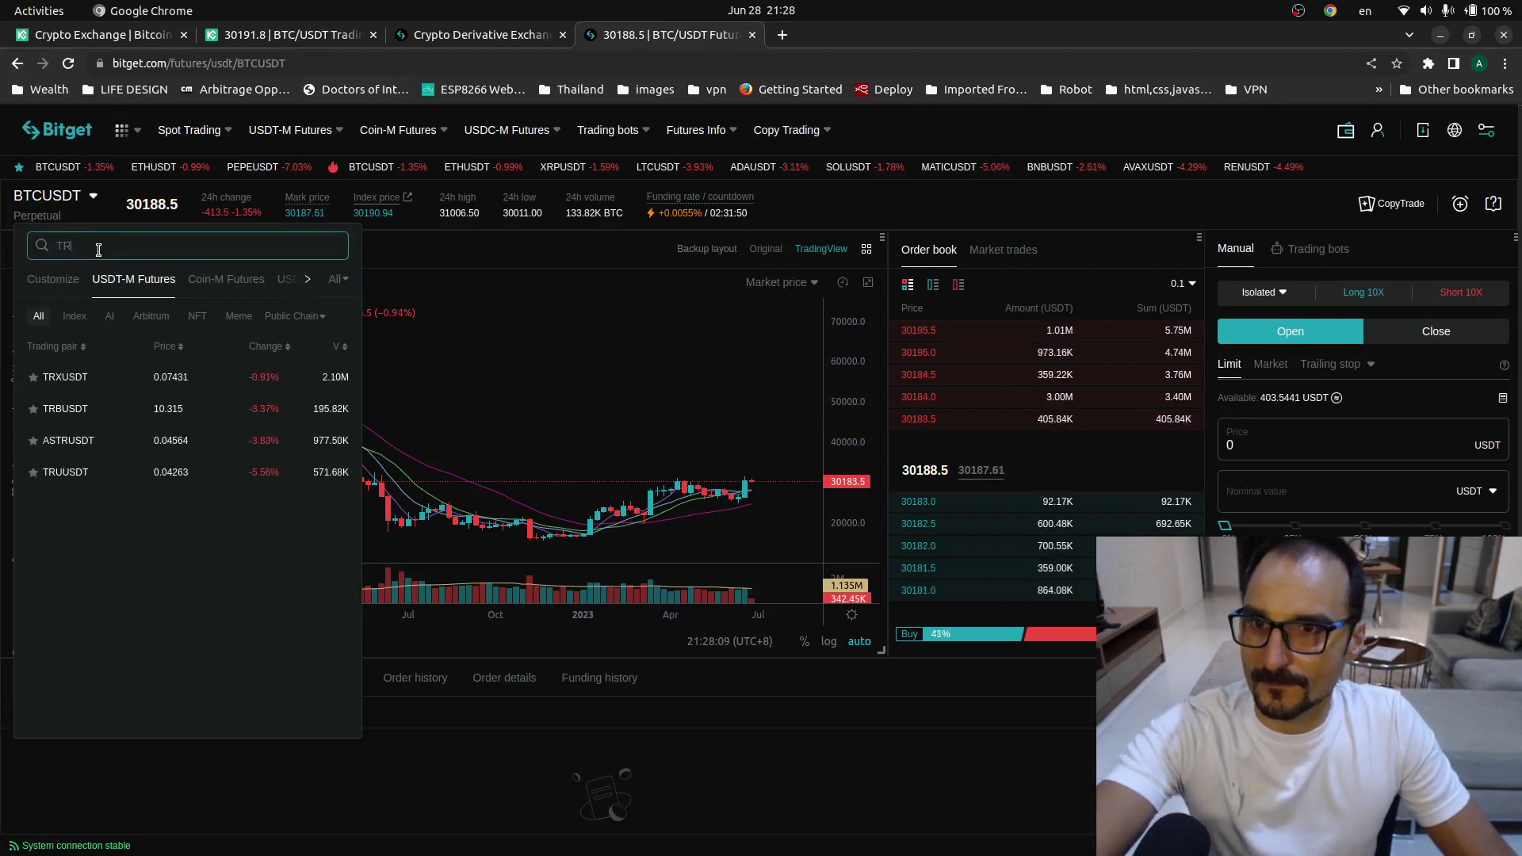
{"action": "key", "text": "BackSpace"}
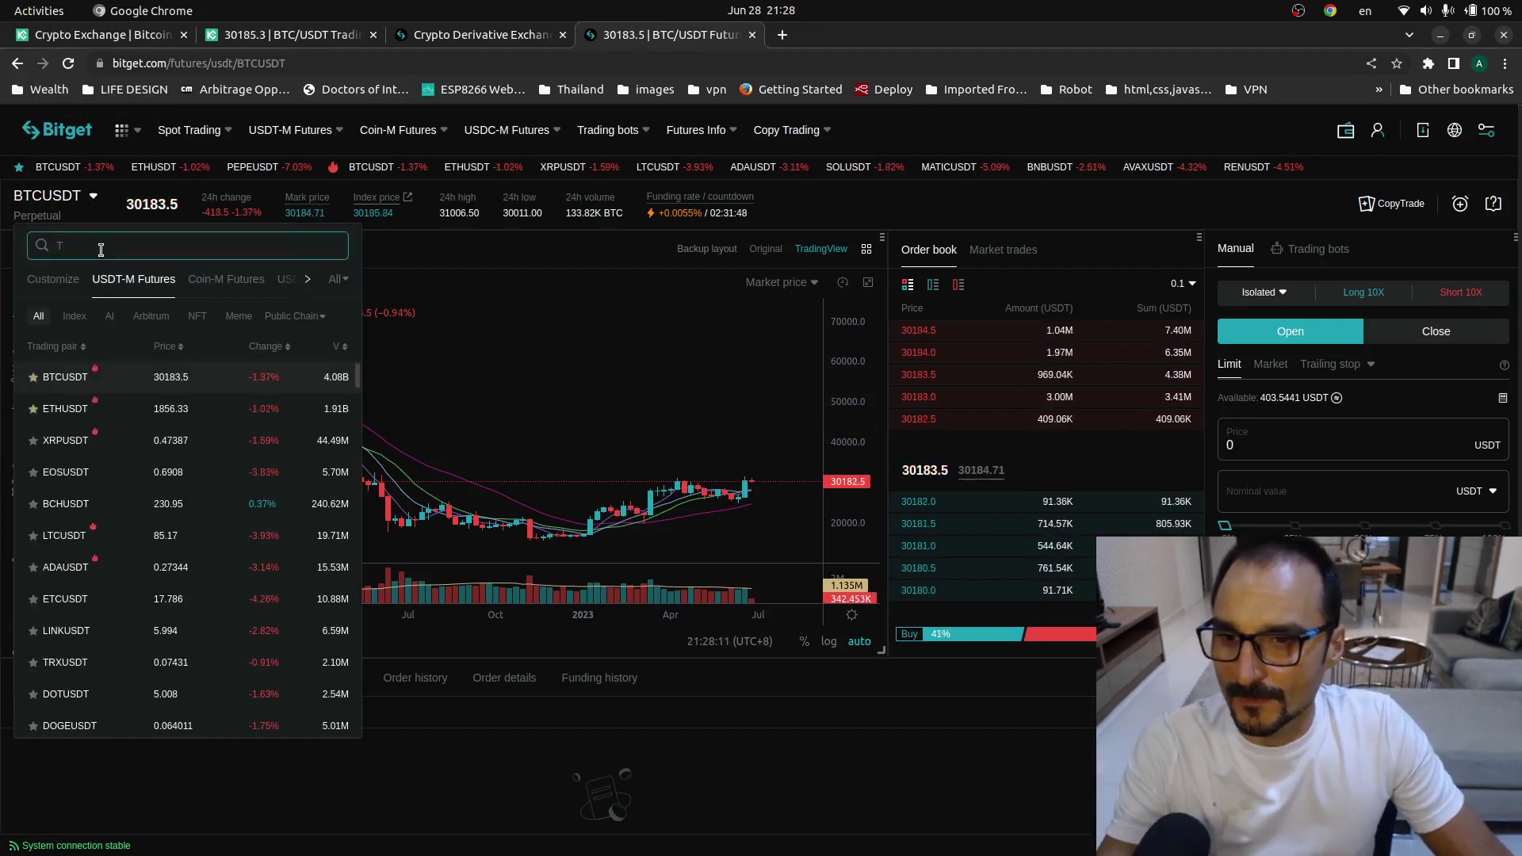
{"action": "type", "text": "U"}
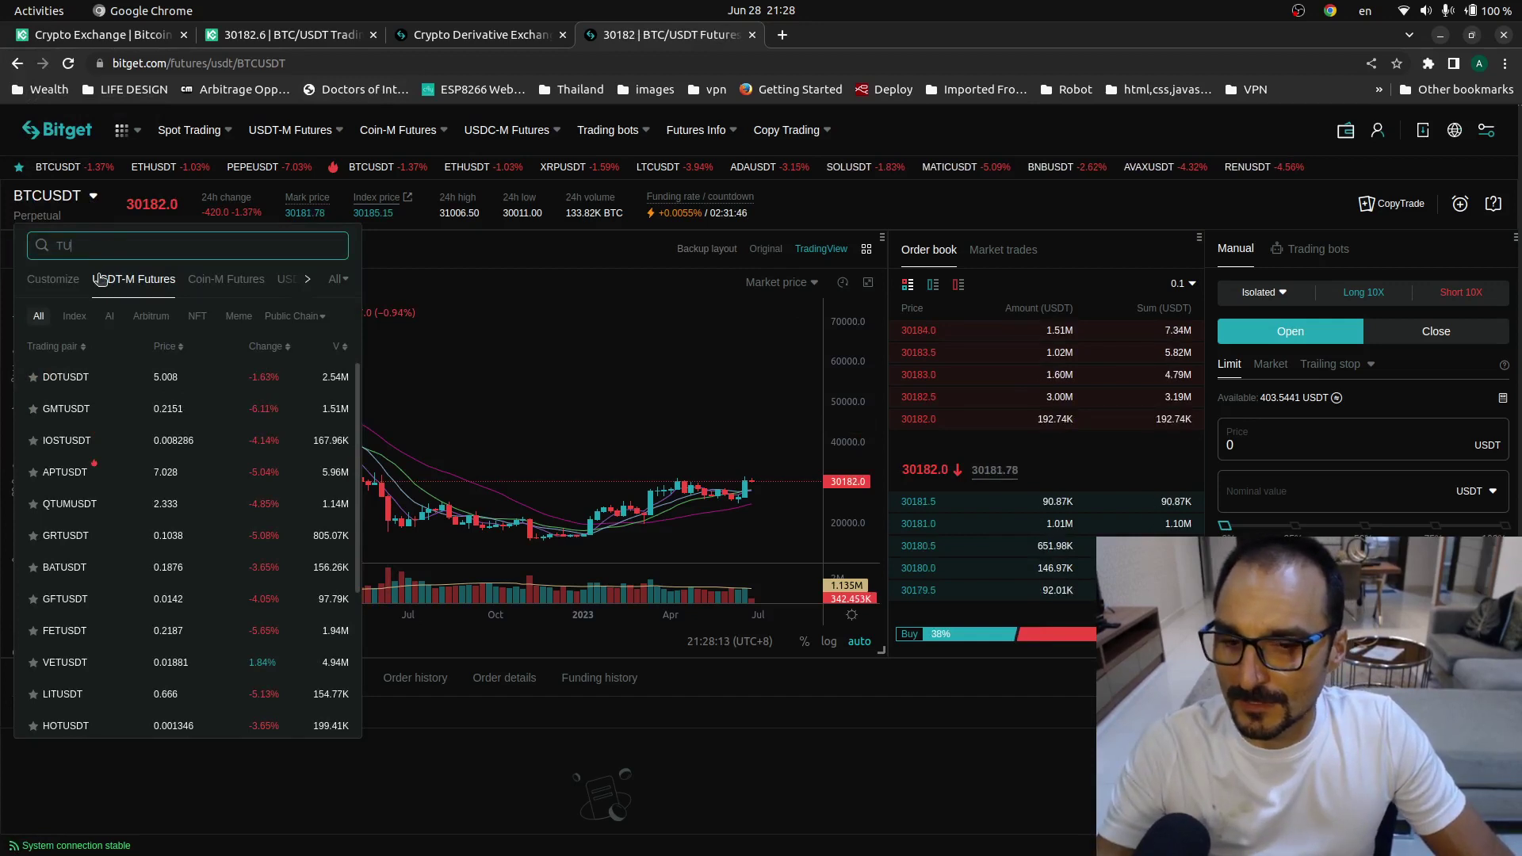
{"action": "type", "text": "SD"}
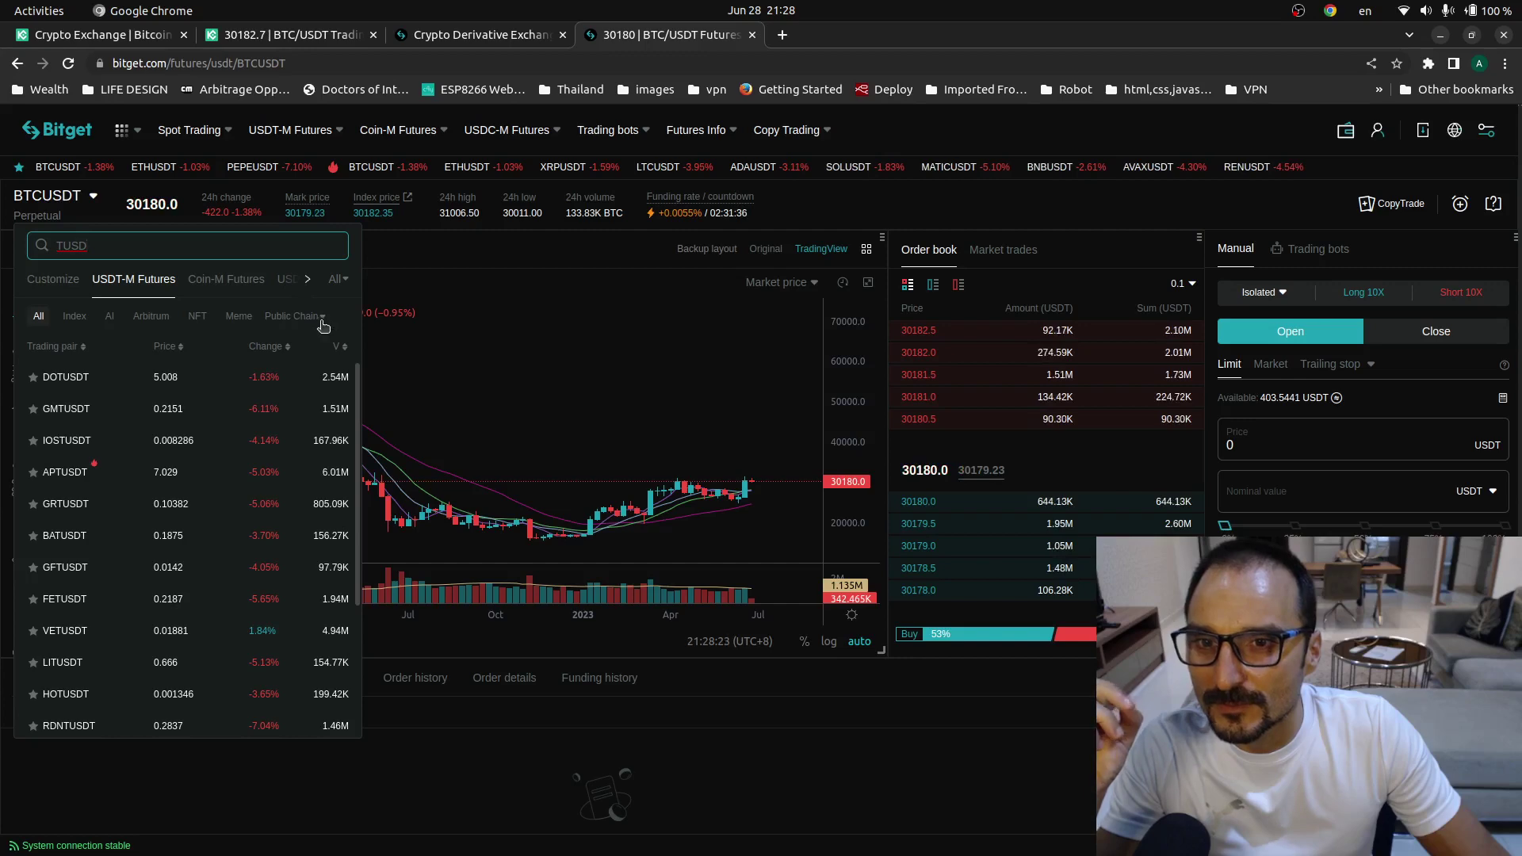
{"action": "scroll", "coordinate": [238, 444], "scroll_direction": "down", "scroll_amount": 3}
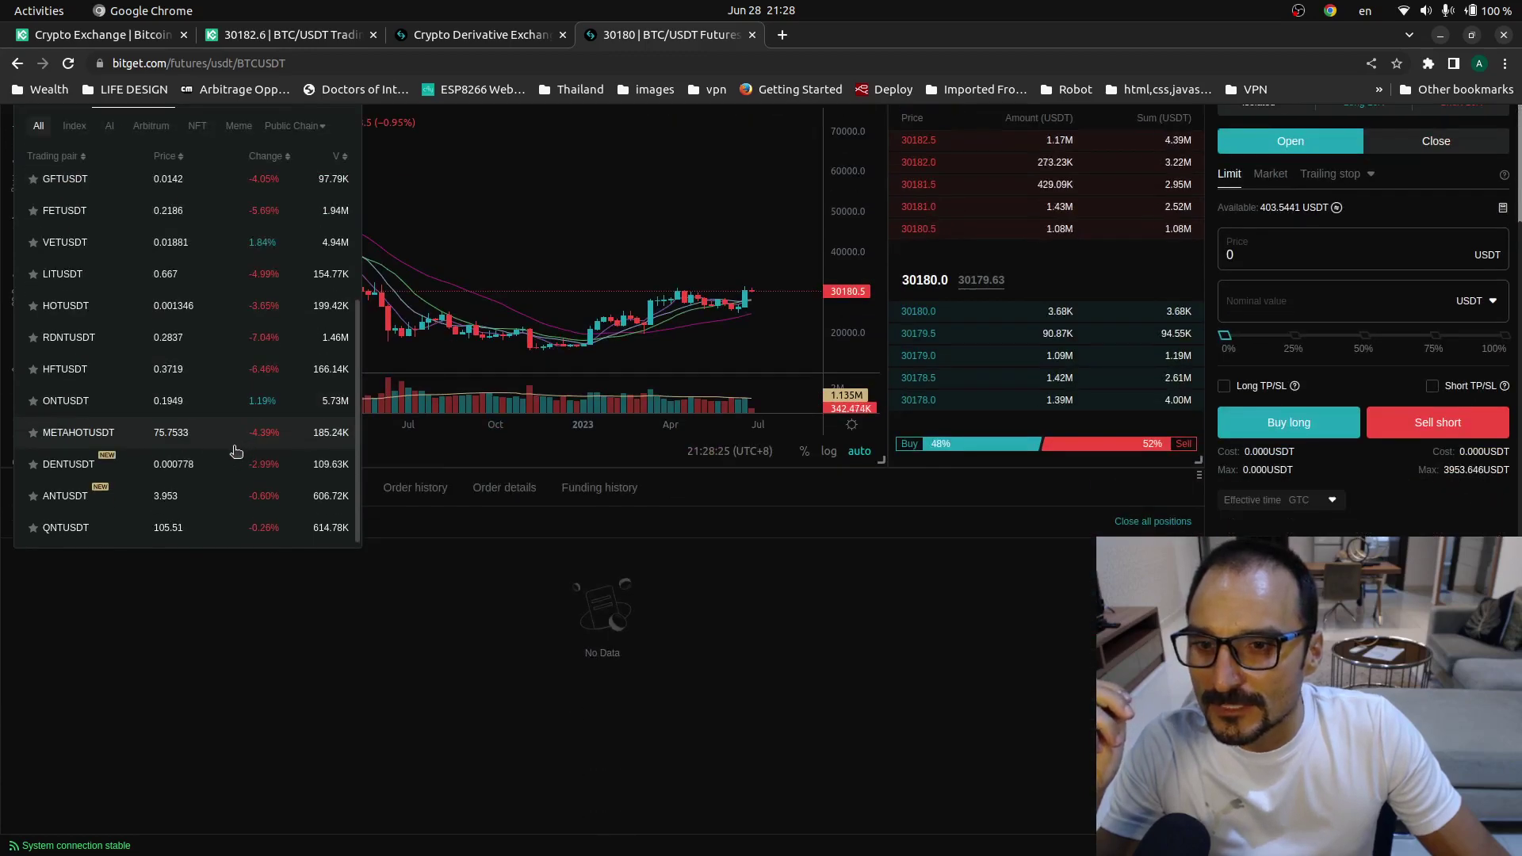
{"action": "scroll", "coordinate": [89, 205], "scroll_direction": "up", "scroll_amount": 3}
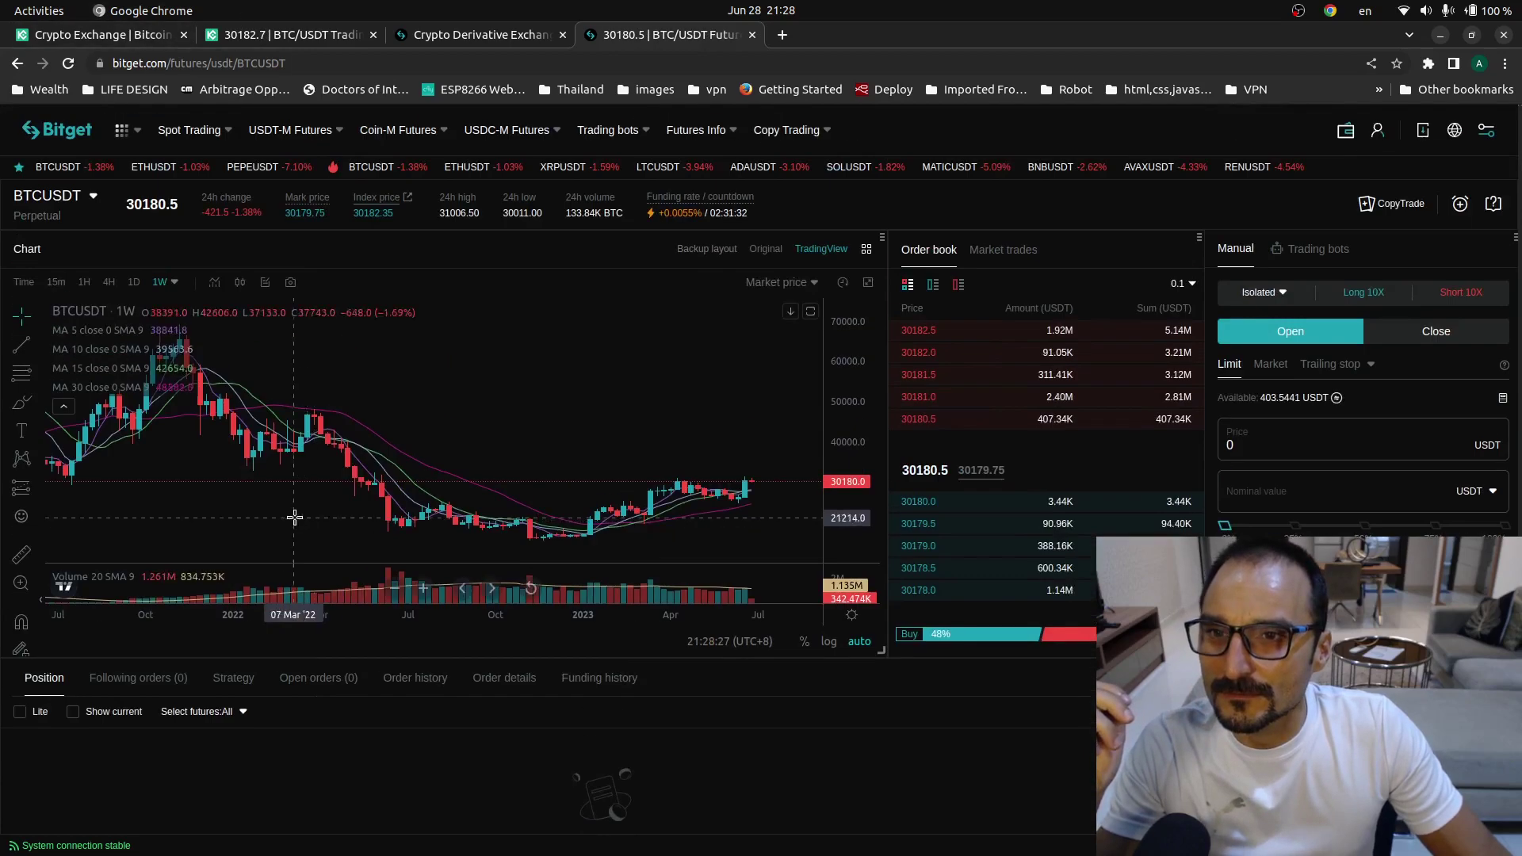
{"action": "mouse_move", "coordinate": [90, 204]}
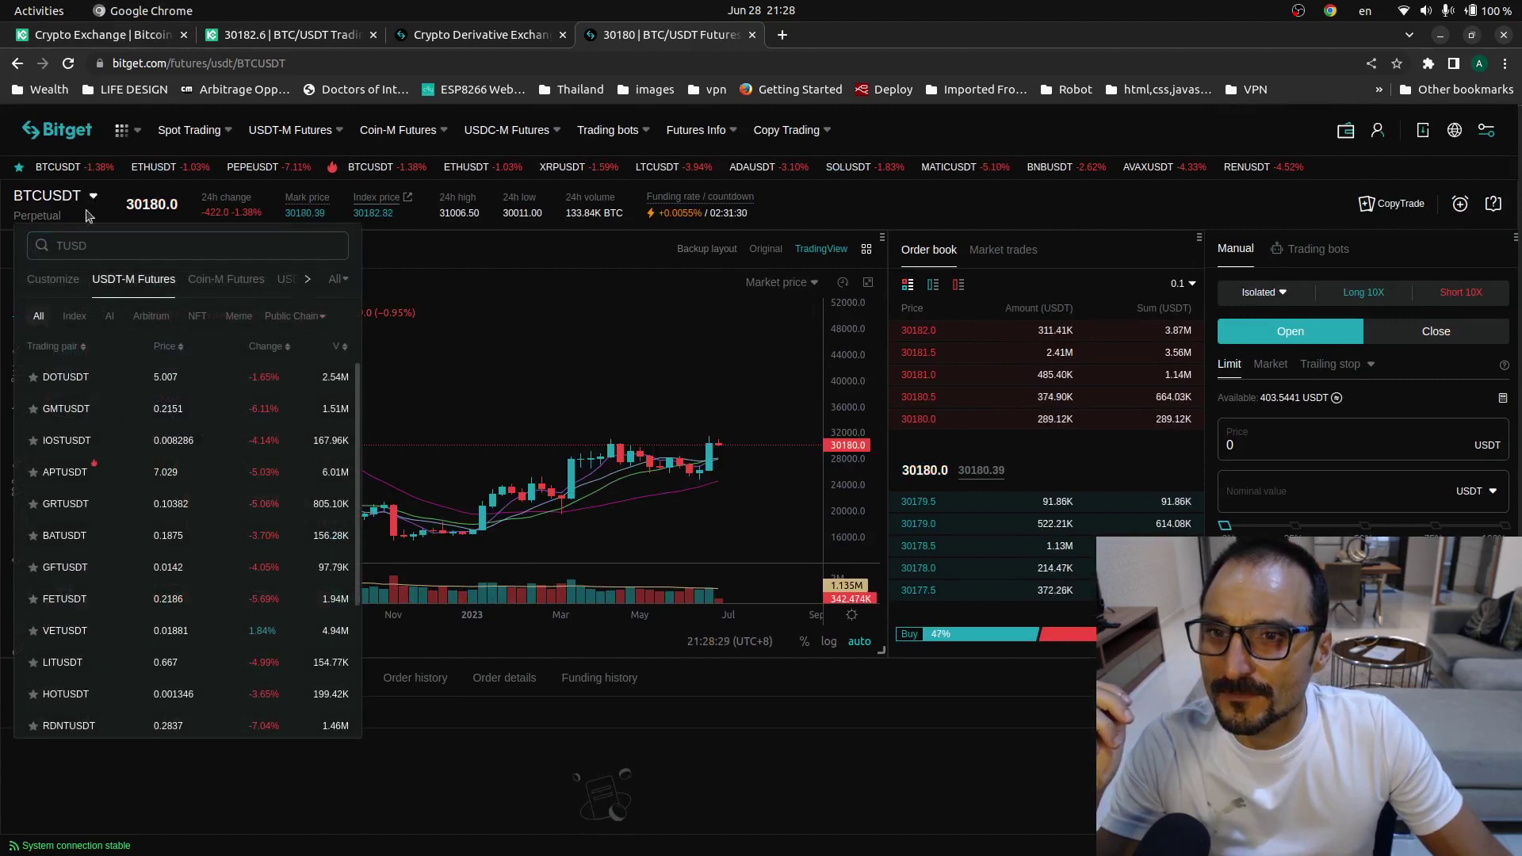
{"action": "left_click", "coordinate": [69, 281]}
{"action": "left_click", "coordinate": [133, 279]}
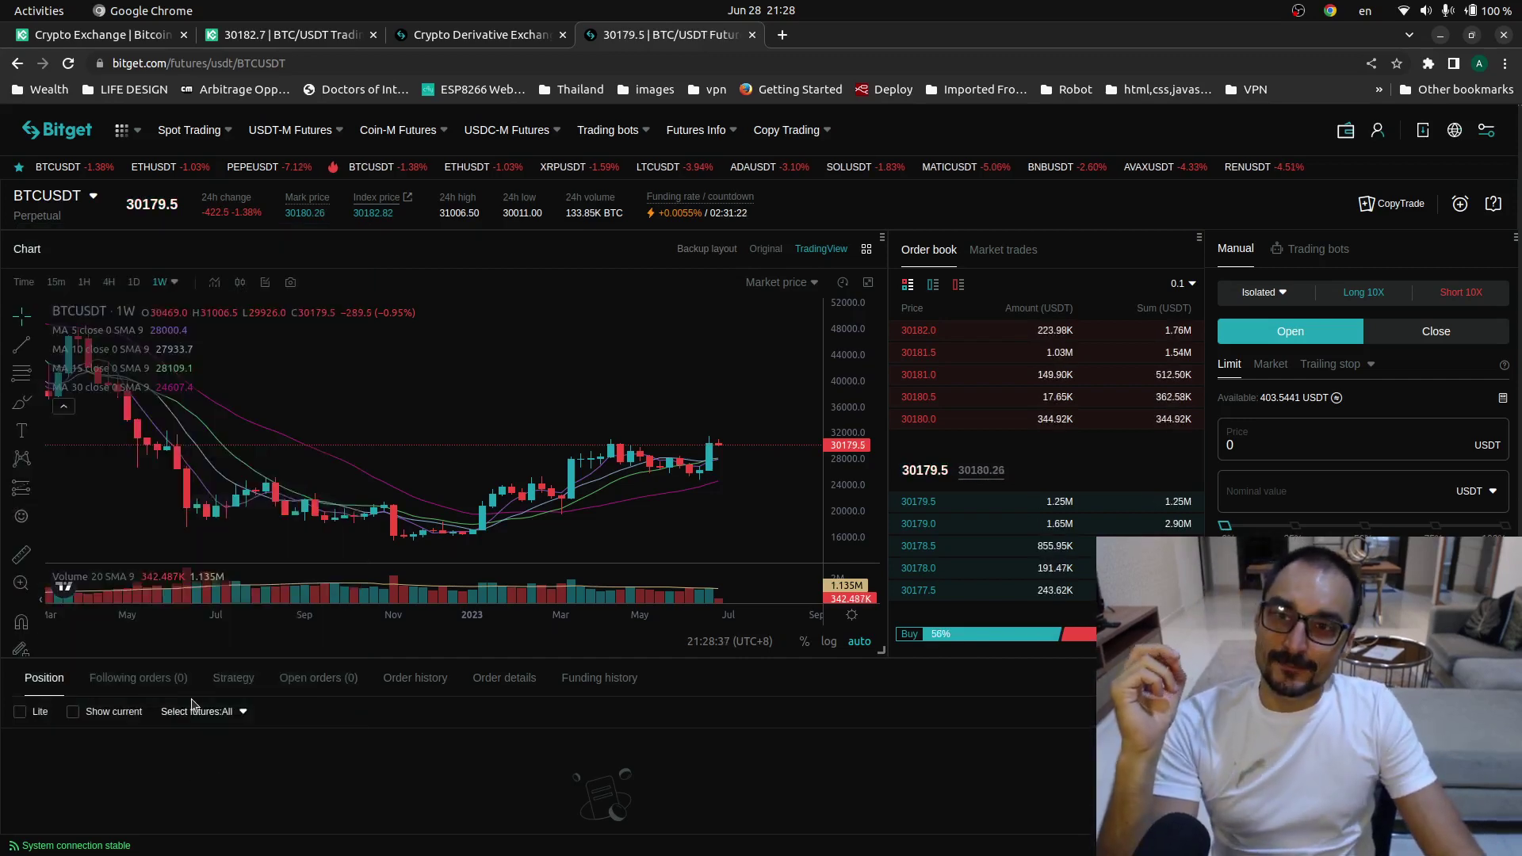
{"action": "left_click", "coordinate": [131, 41]}
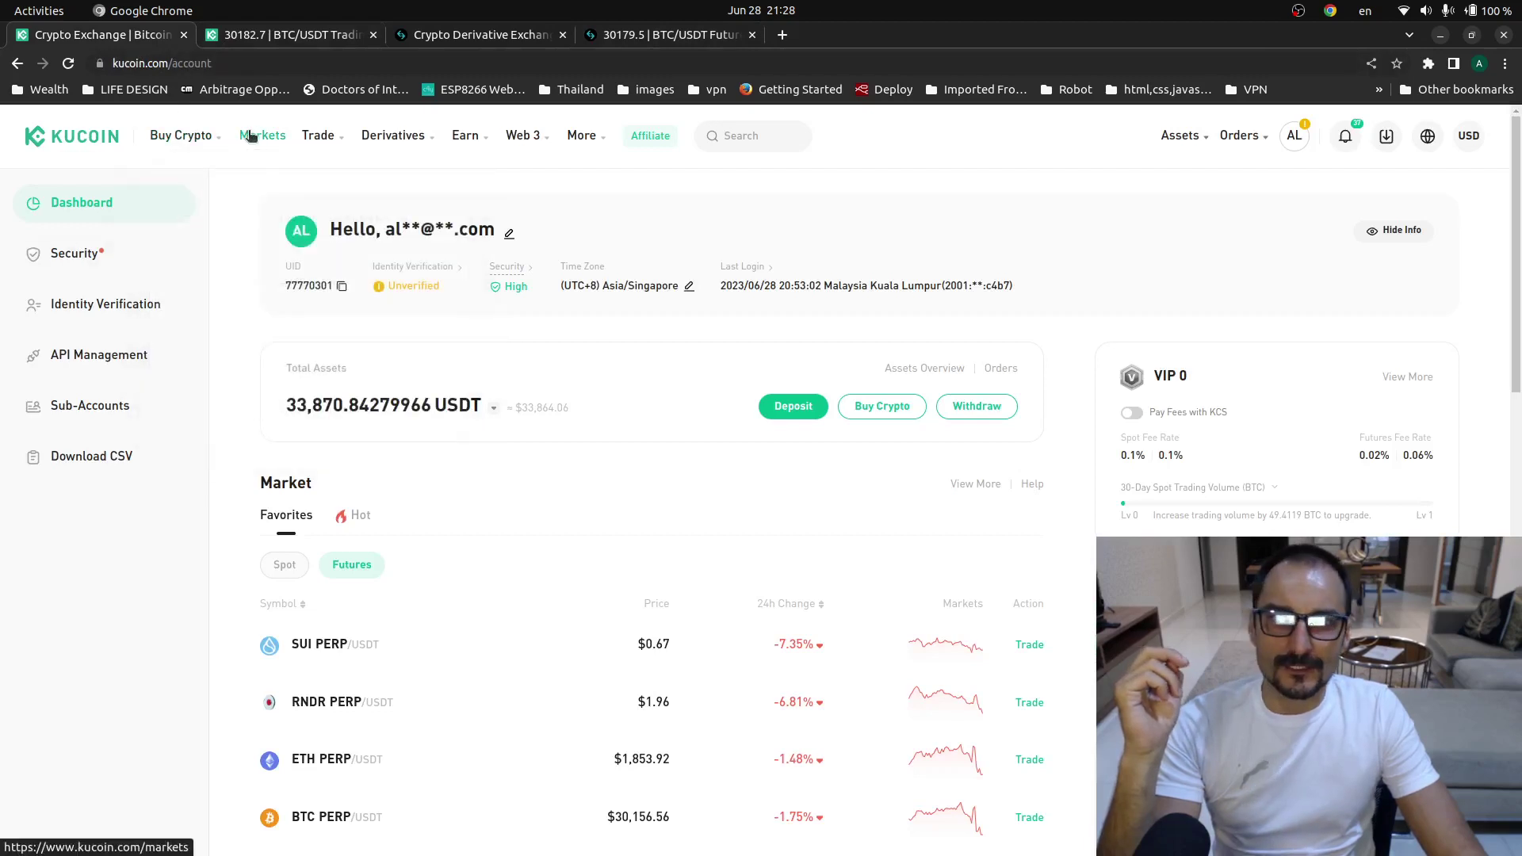
- Search KuCoin's futures contracts for TUS, clear the search, and open BTC-USDT spot trading
{"action": "mouse_move", "coordinate": [414, 140]}
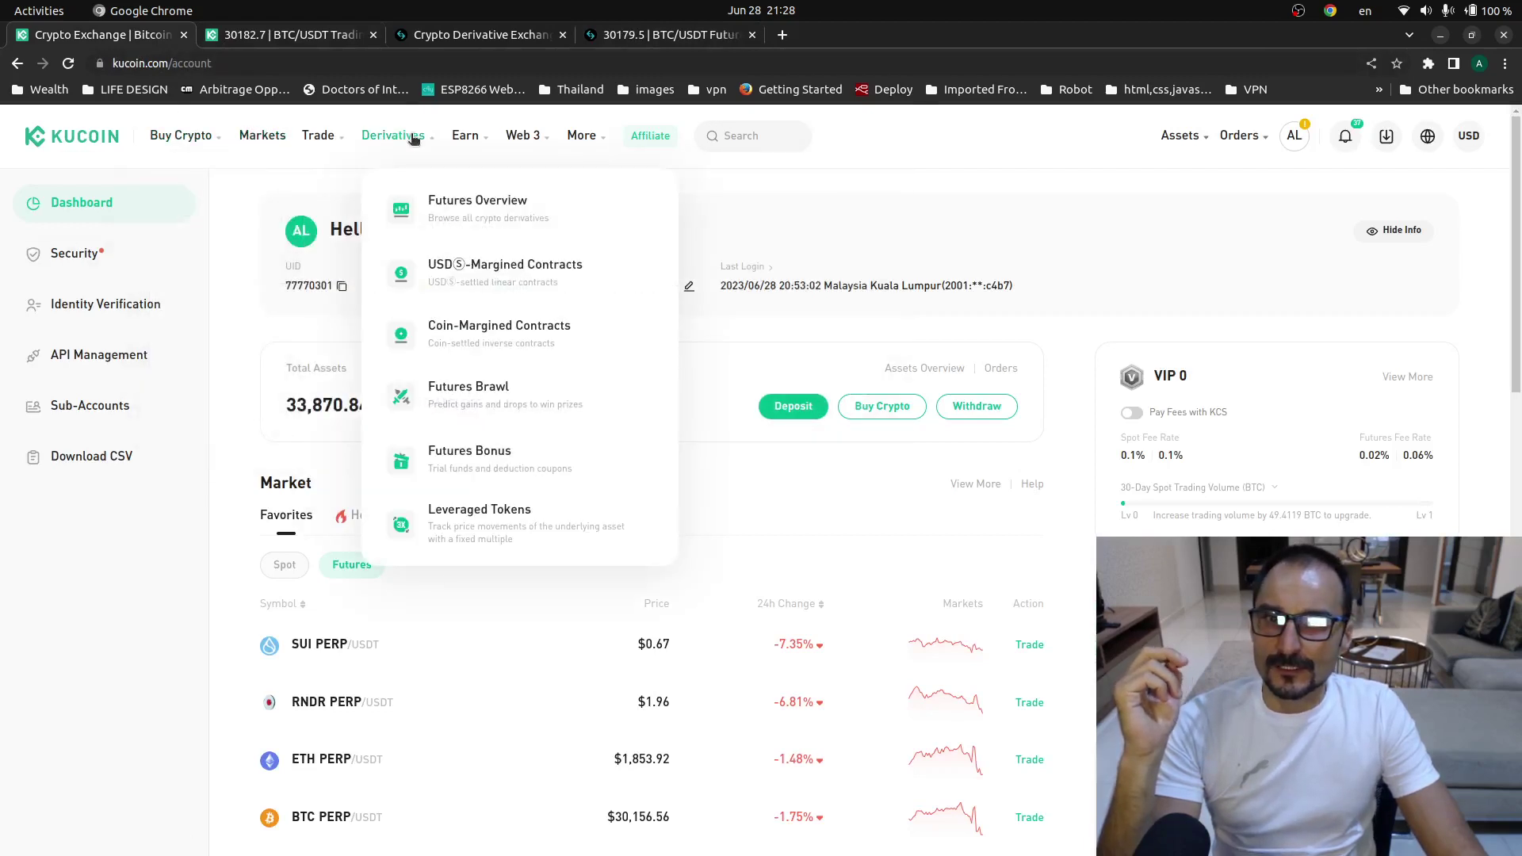
{"action": "left_click", "coordinate": [457, 216]}
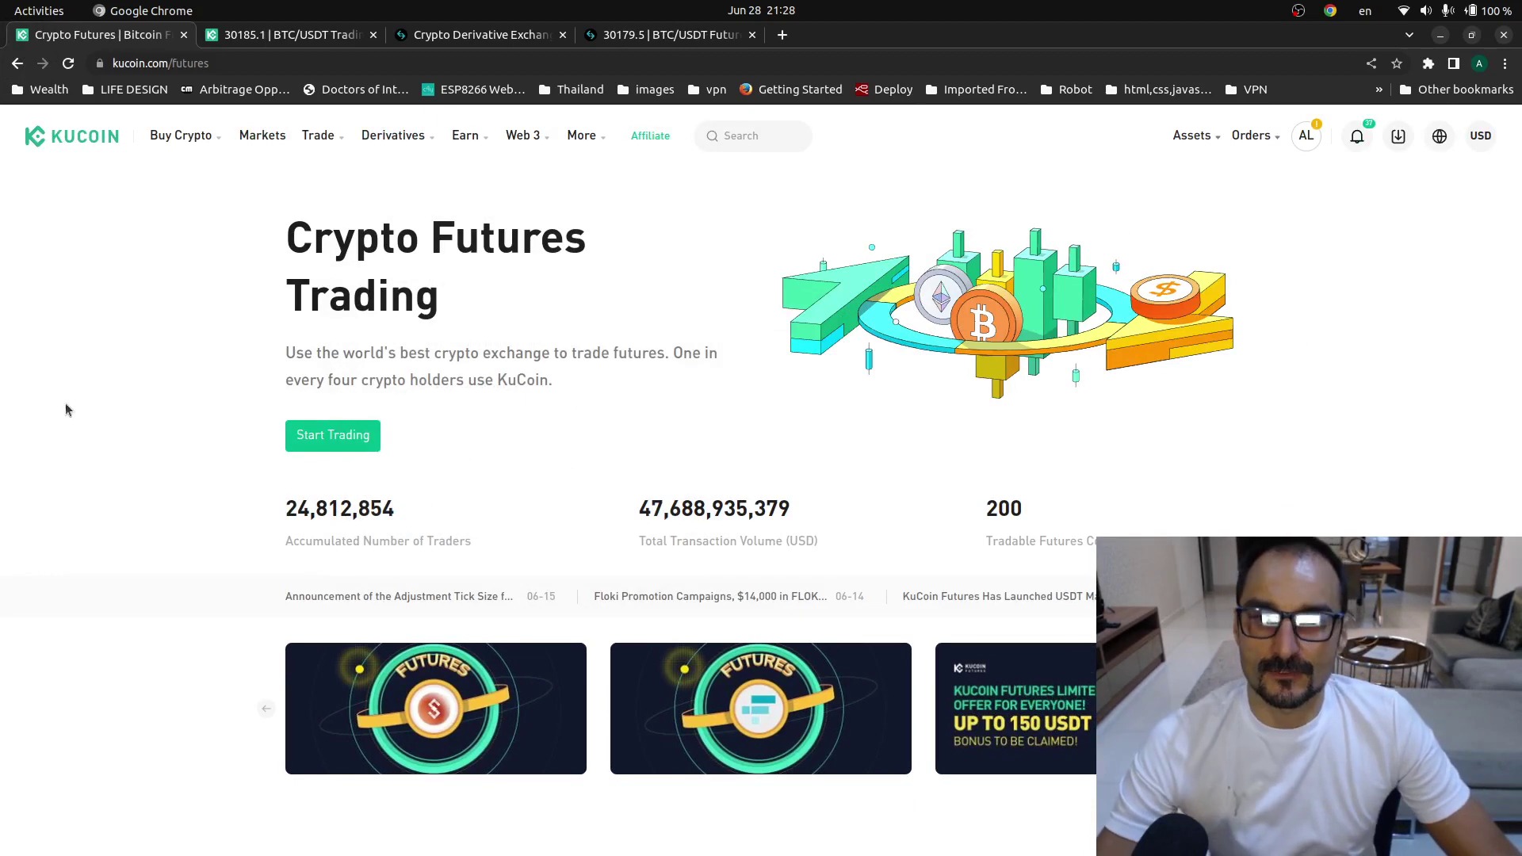
{"action": "left_click", "coordinate": [331, 441]}
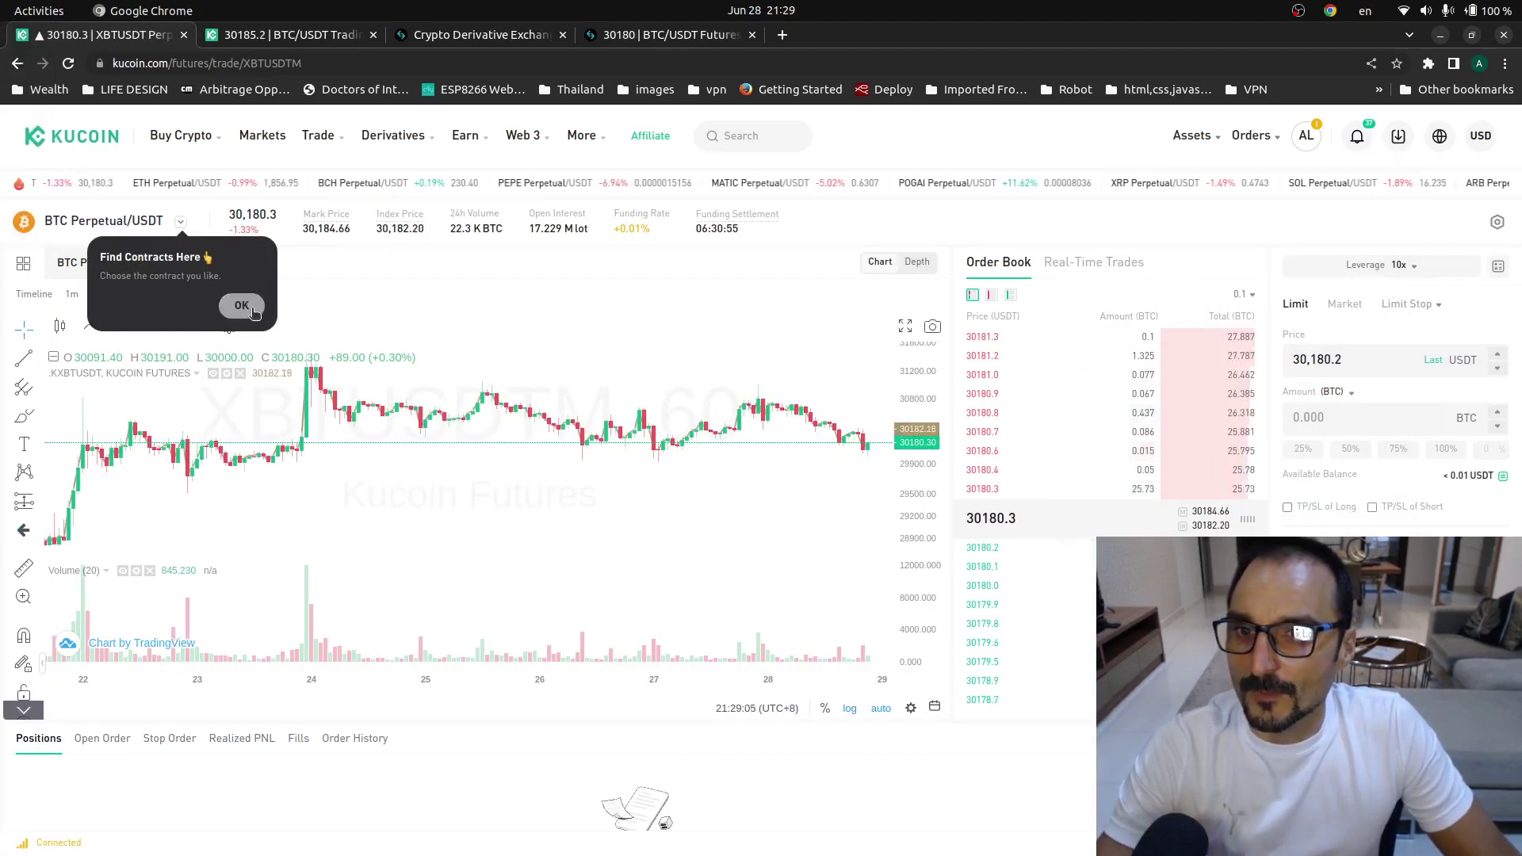
{"action": "left_click", "coordinate": [181, 223]}
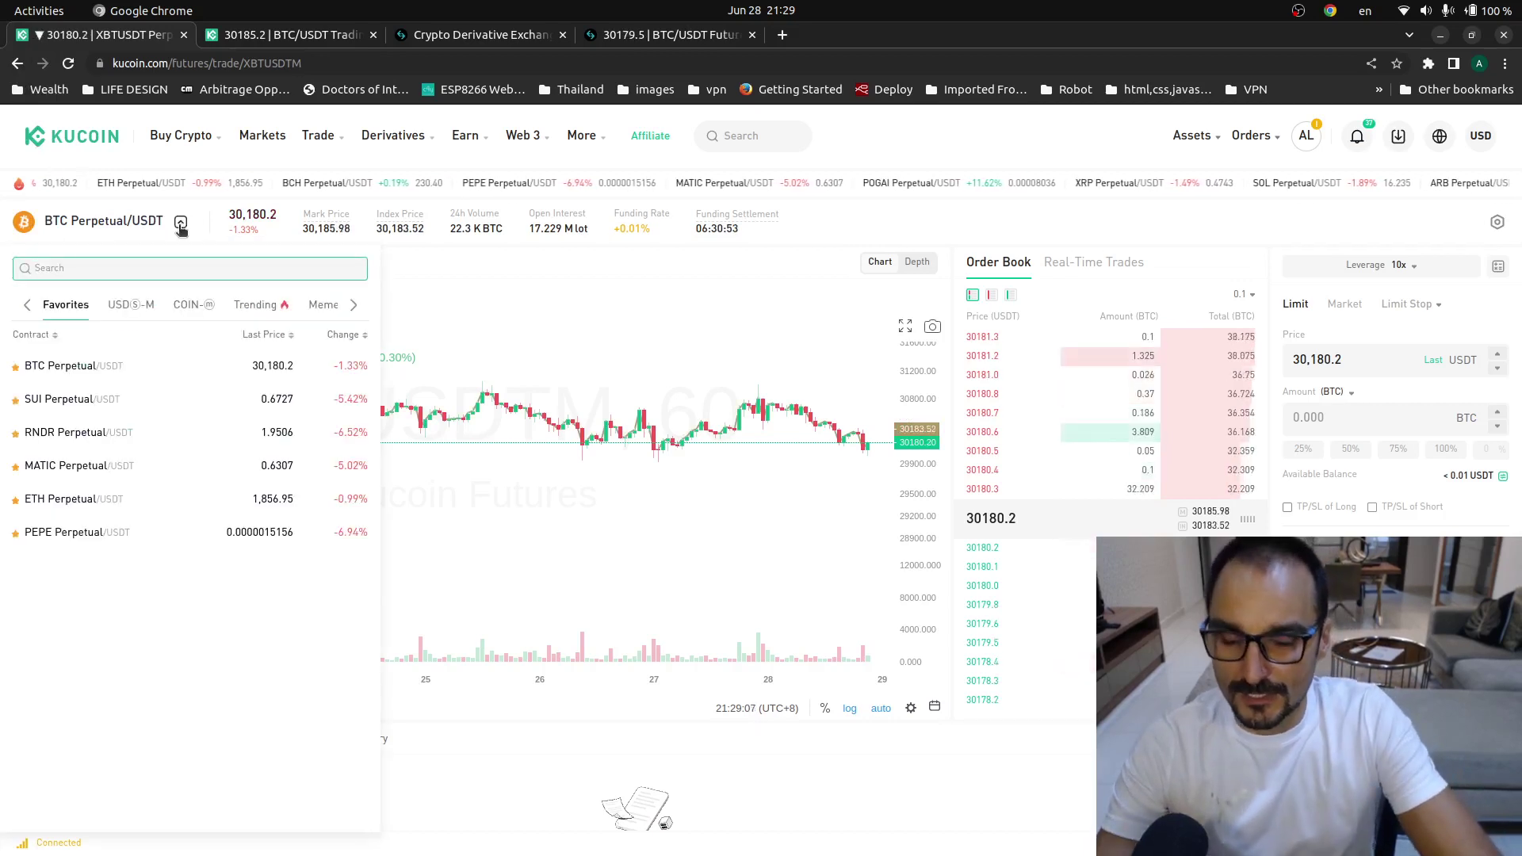
{"action": "type", "text": "T"}
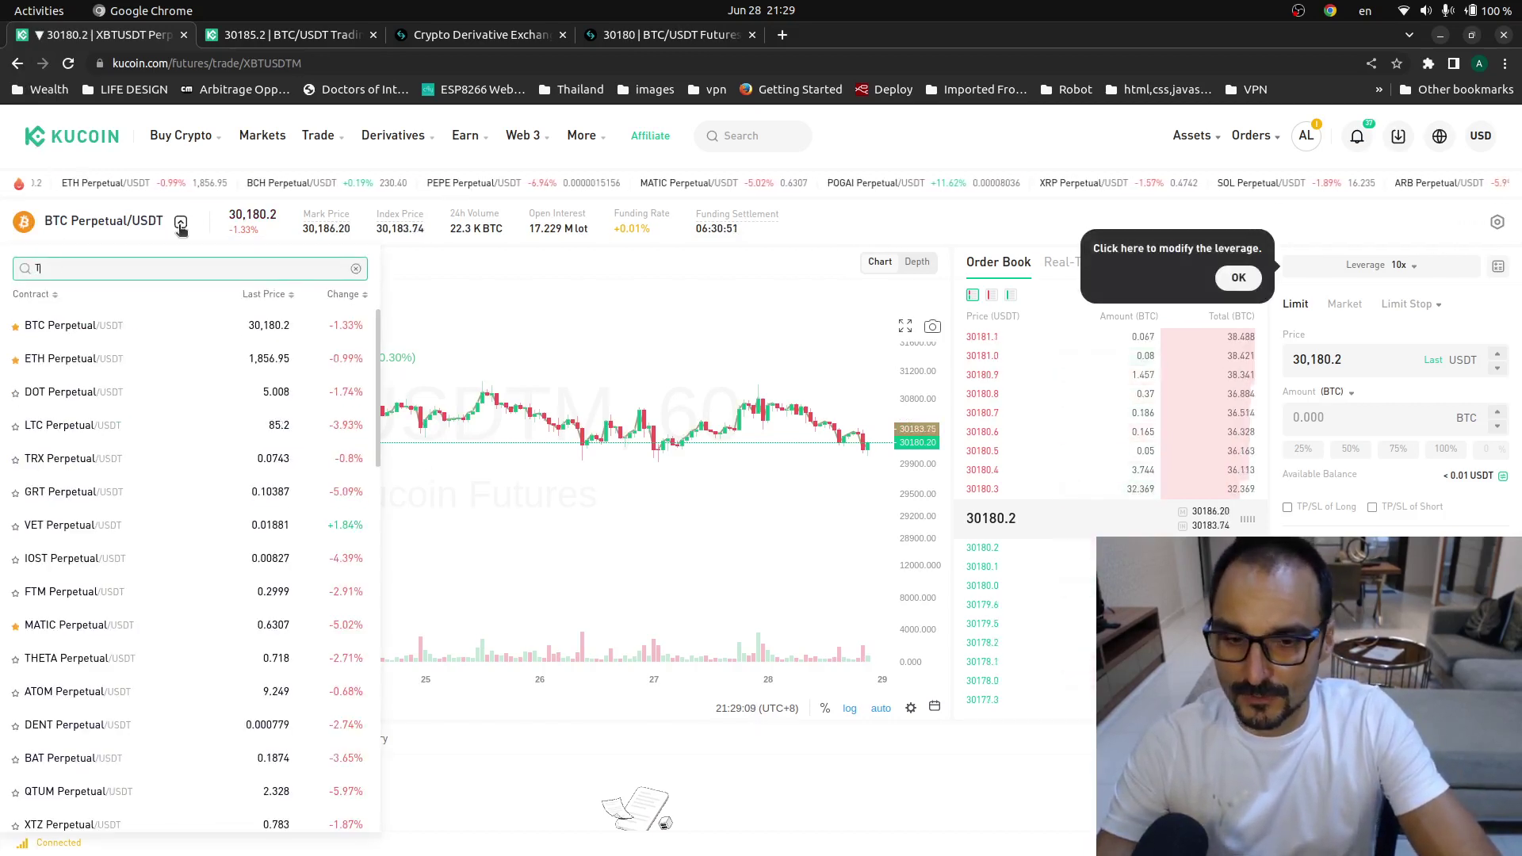
{"action": "type", "text": "US"}
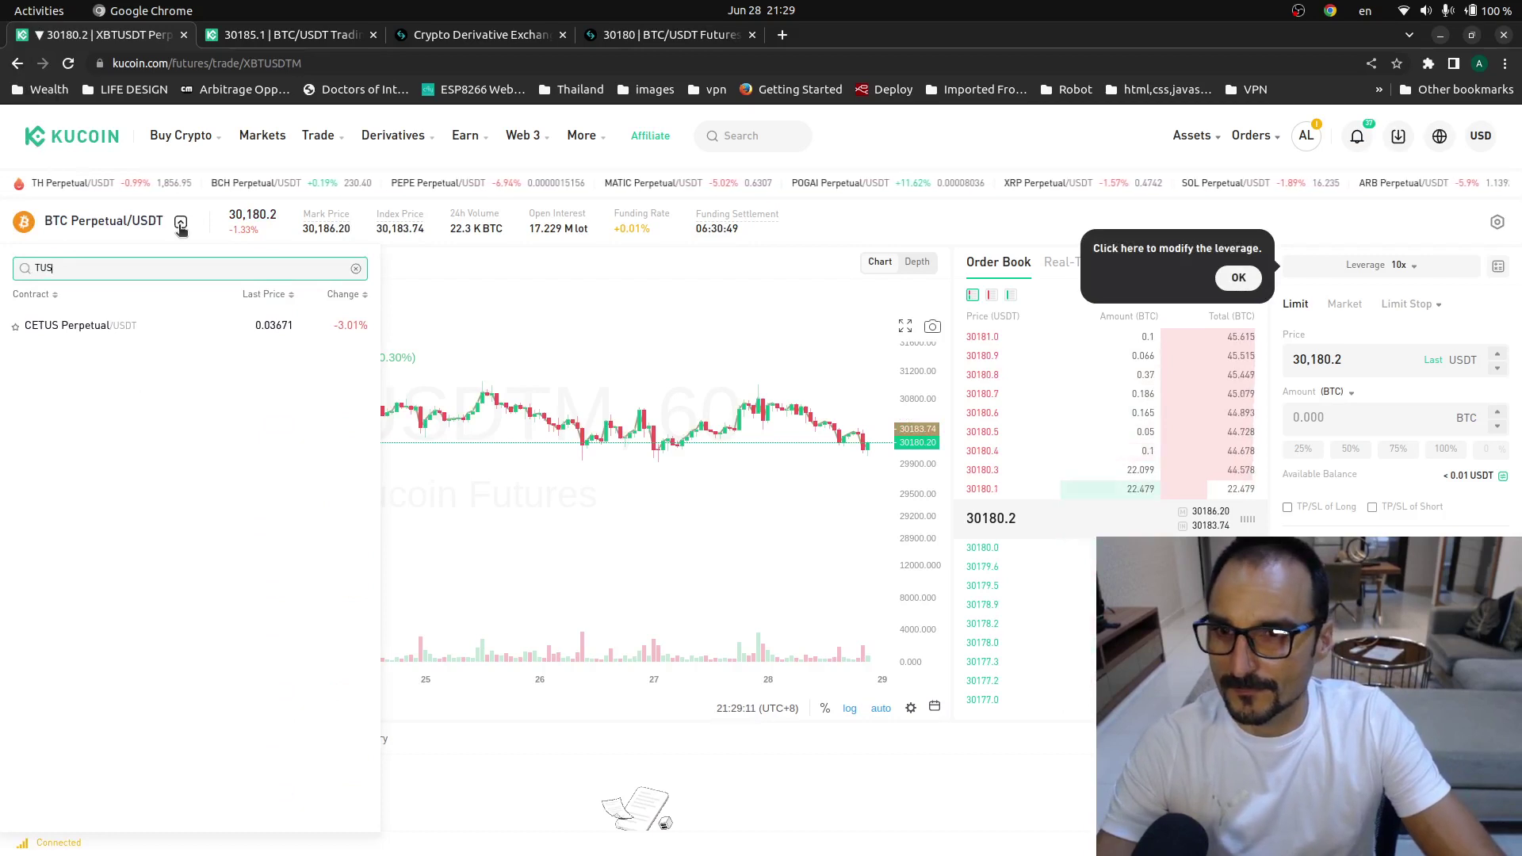
{"action": "key", "text": "BackSpace"}
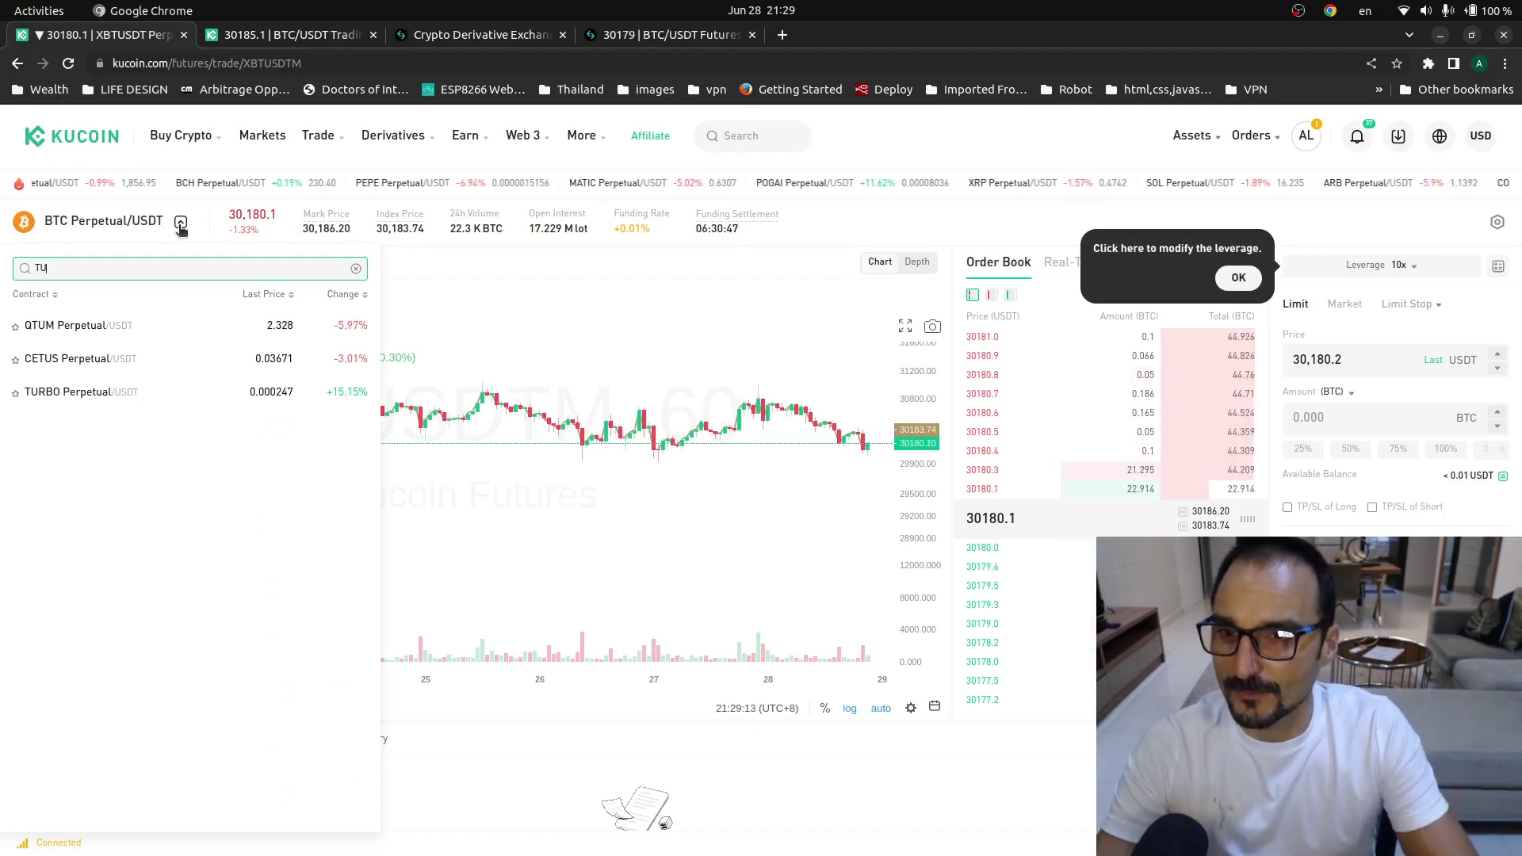
{"action": "key", "text": "BackSpace"}
{"action": "key", "text": "BackSpace"}
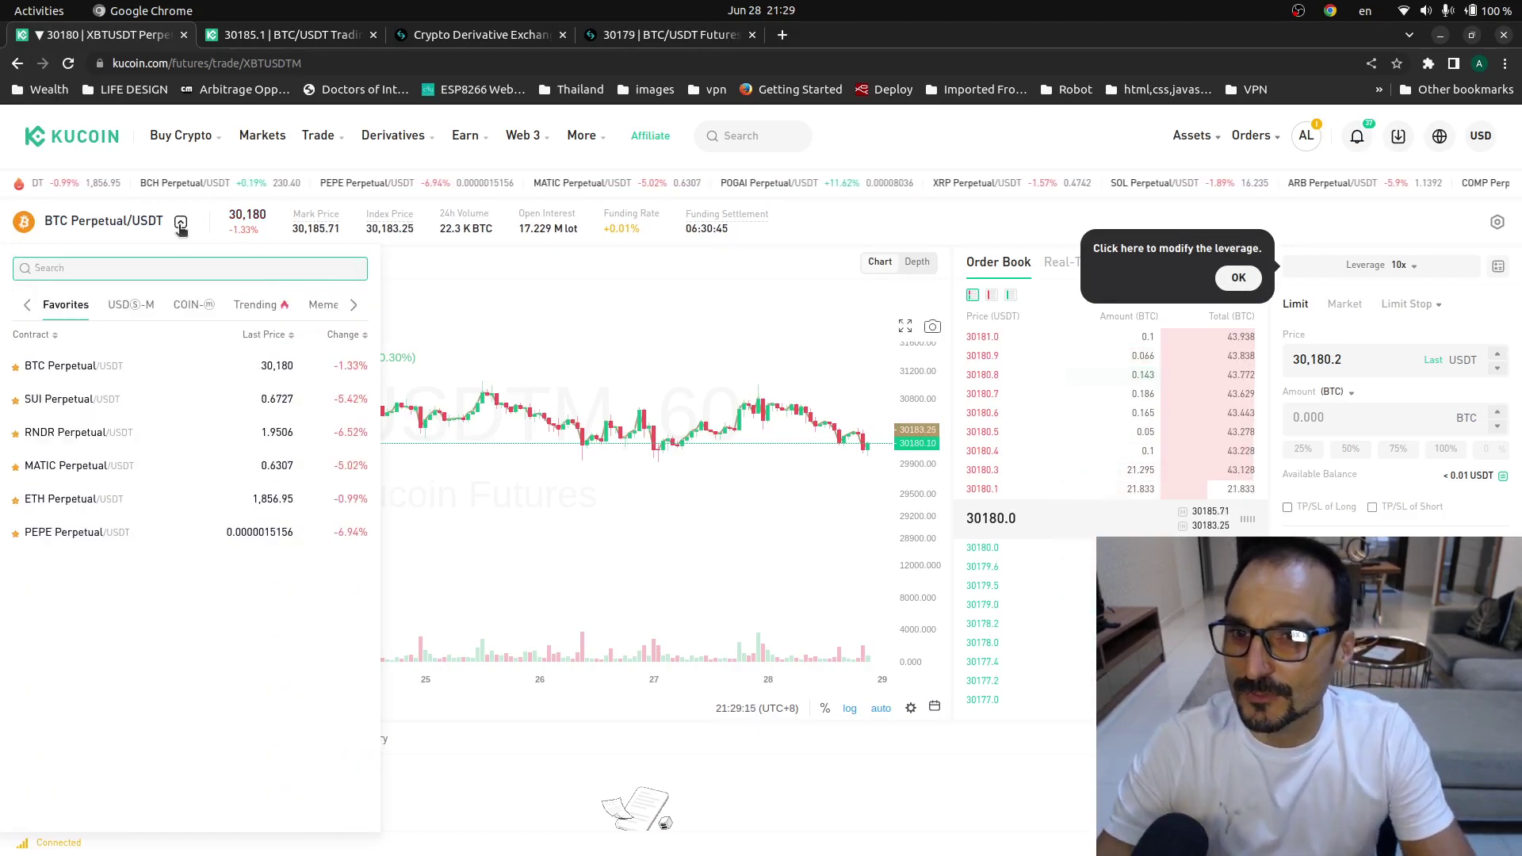
{"action": "mouse_move", "coordinate": [318, 137]}
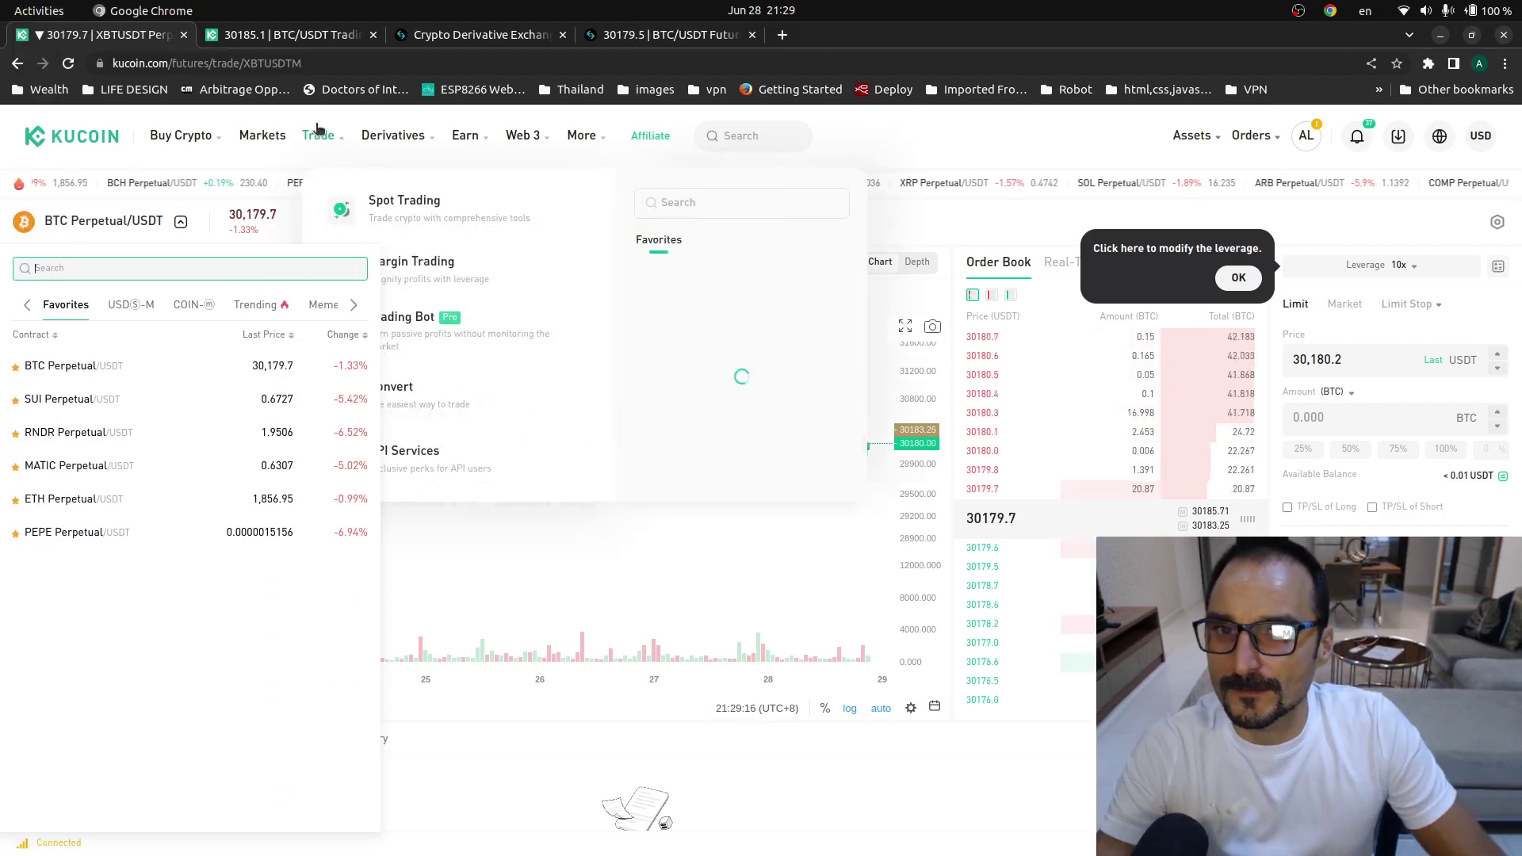
{"action": "left_click", "coordinate": [404, 208]}
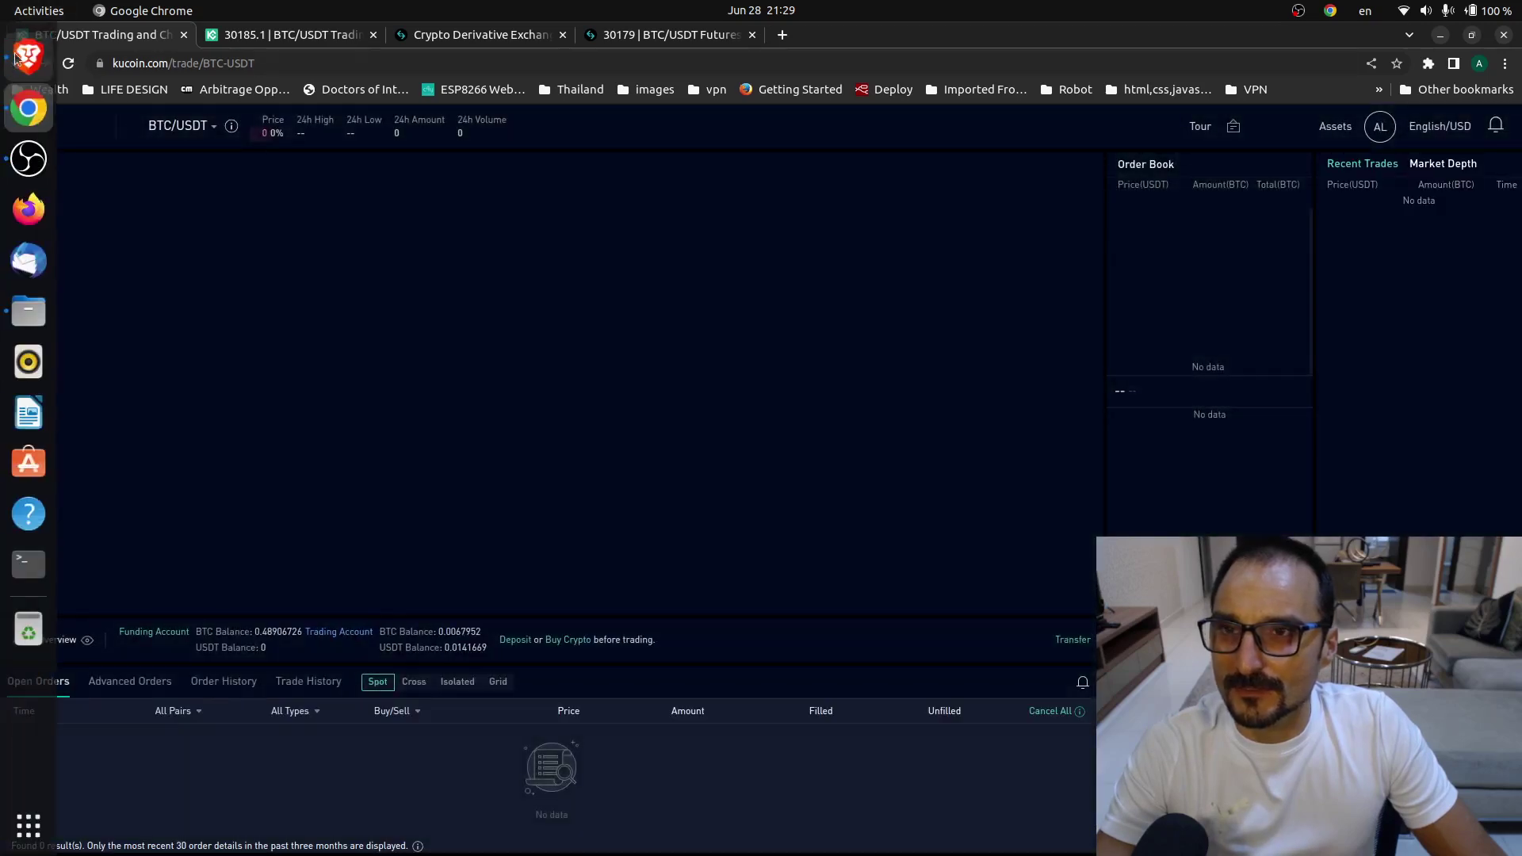
- Switch to CoinGecko, search for TRUE, and open the TrueUSD (TUSD) coin page
{"action": "left_click", "coordinate": [28, 57]}
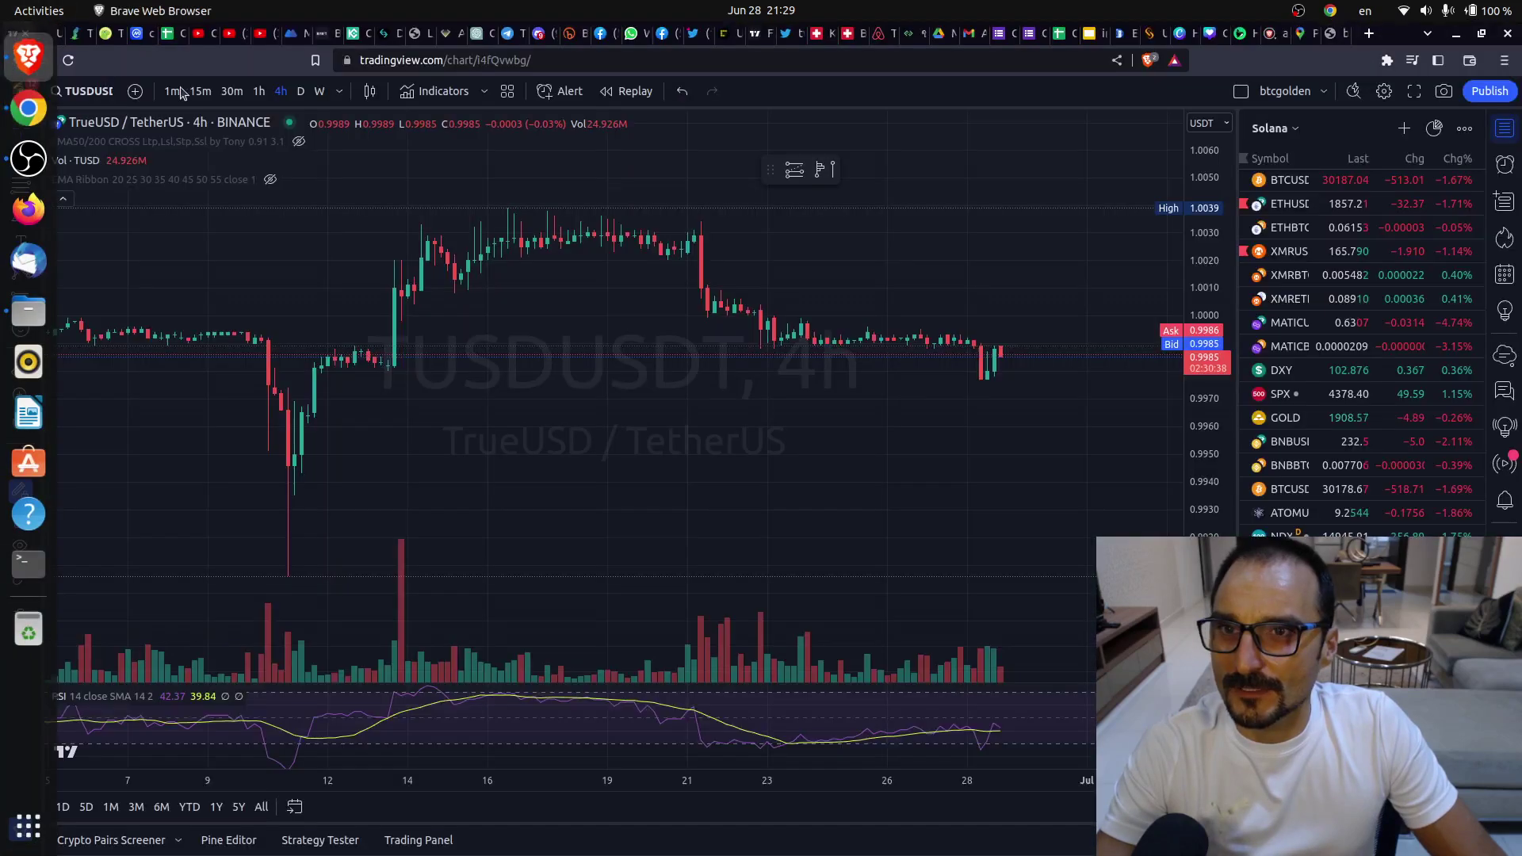
{"action": "left_click", "coordinate": [105, 35]}
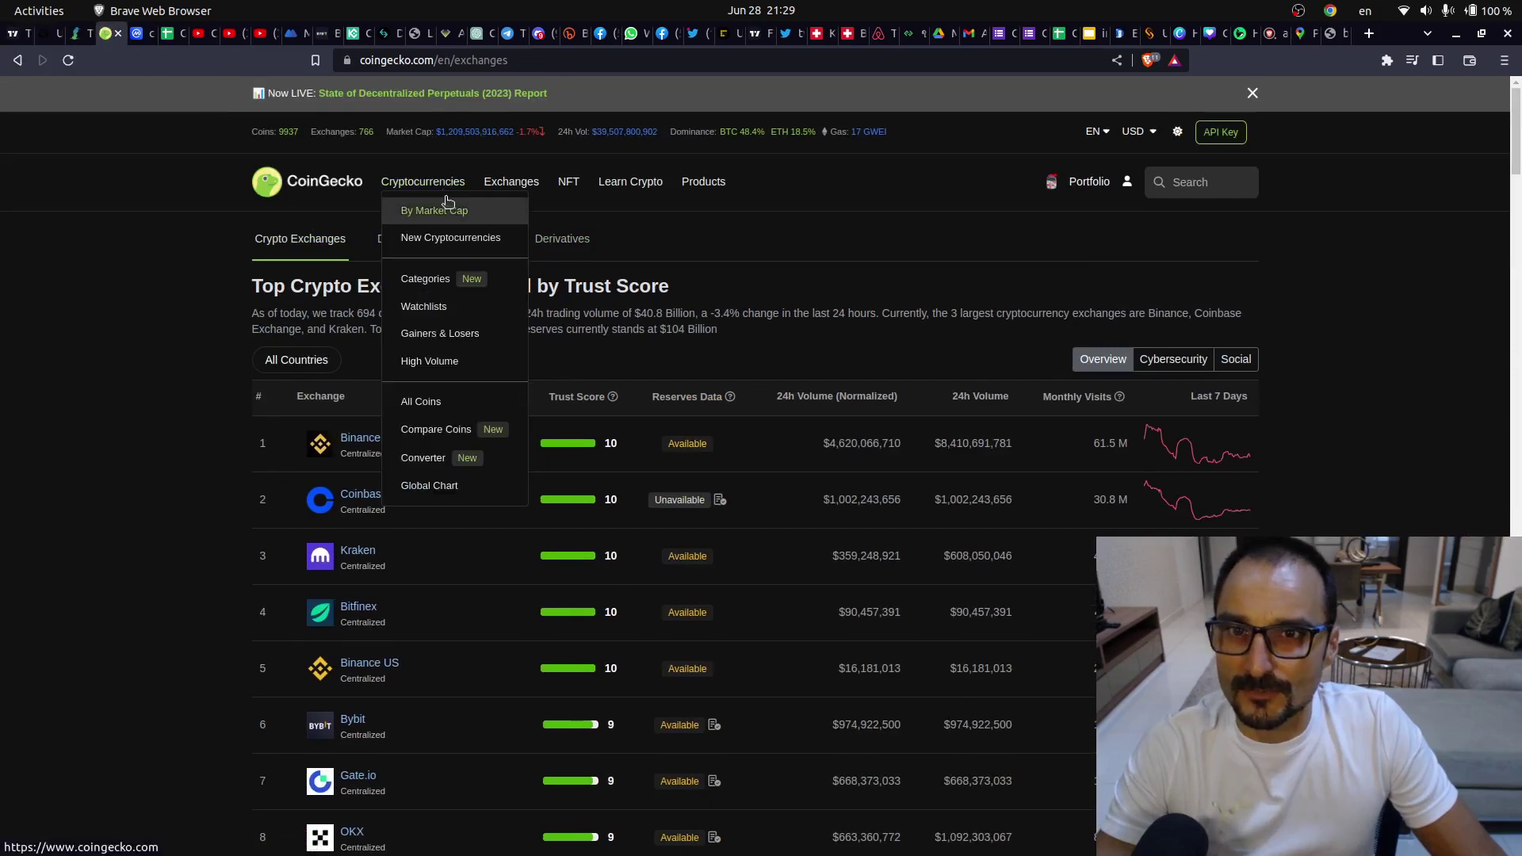
{"action": "left_click", "coordinate": [437, 207]}
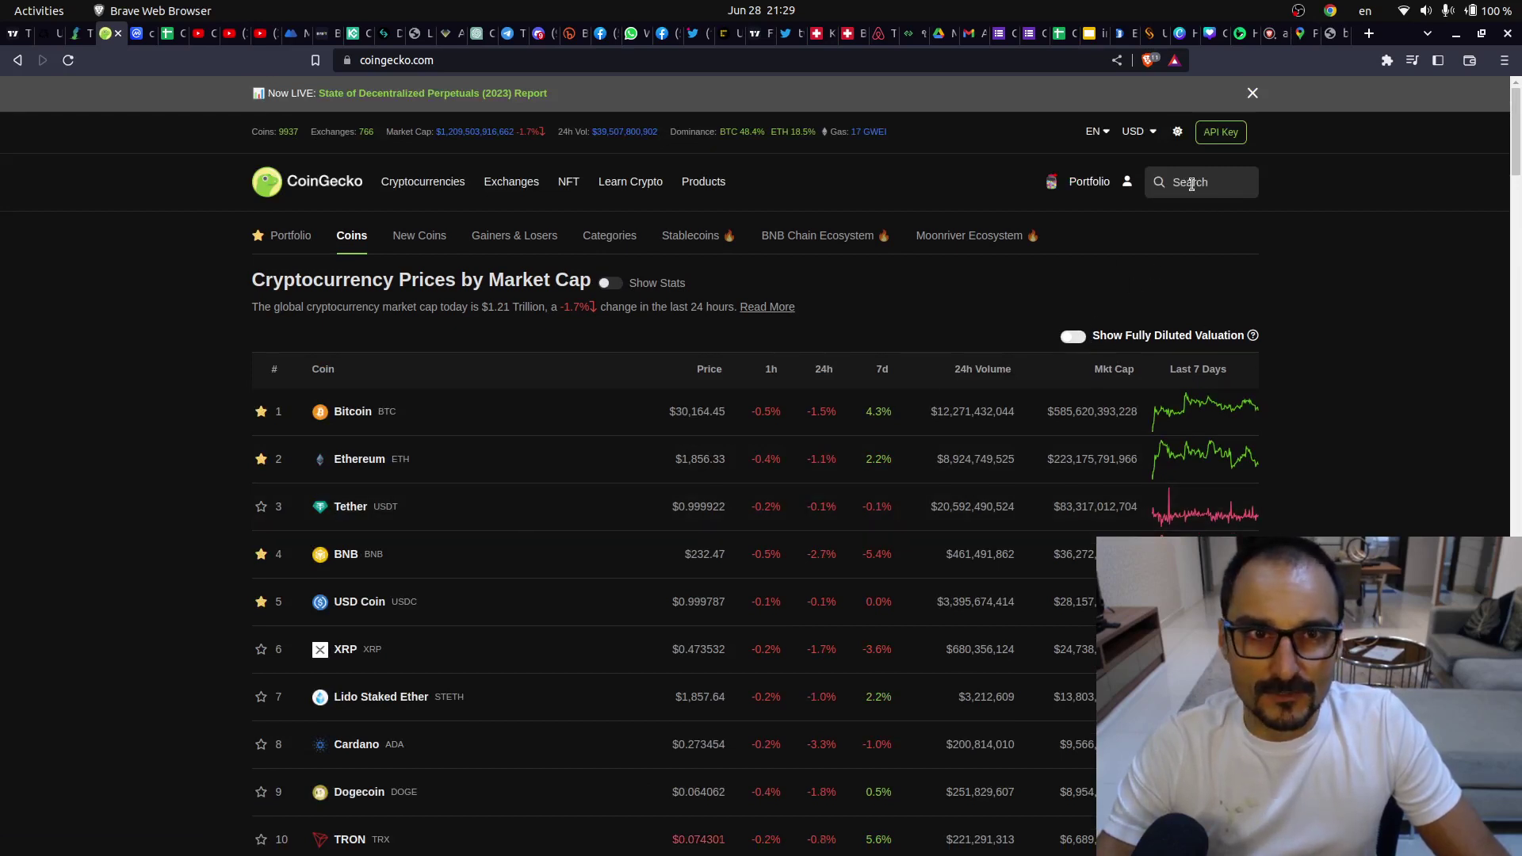
{"action": "left_click", "coordinate": [1190, 184]}
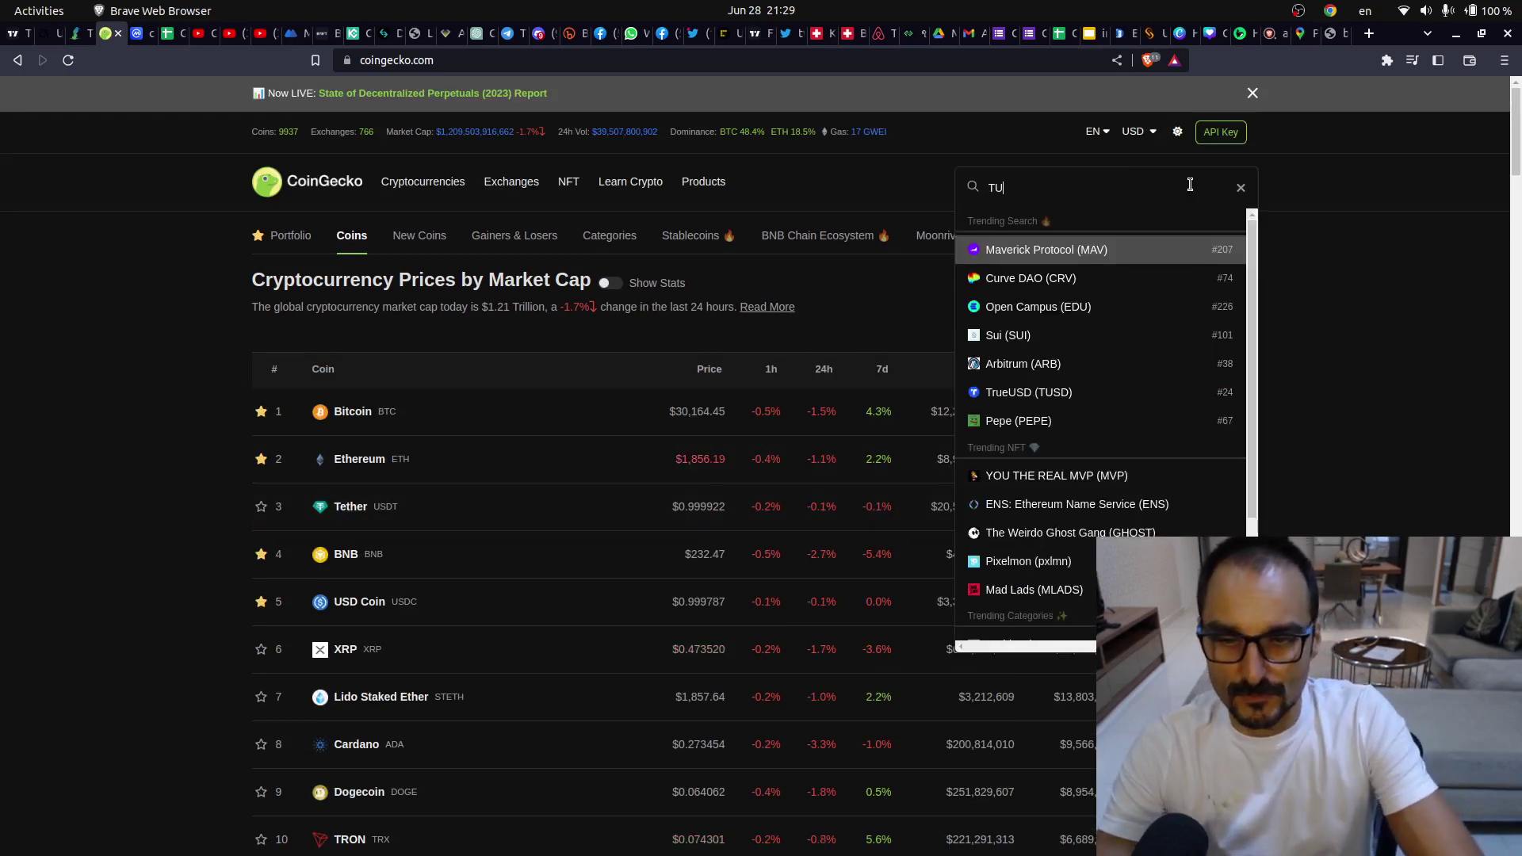
{"action": "type", "text": "TU"}
{"action": "key", "text": "BackSpace"}
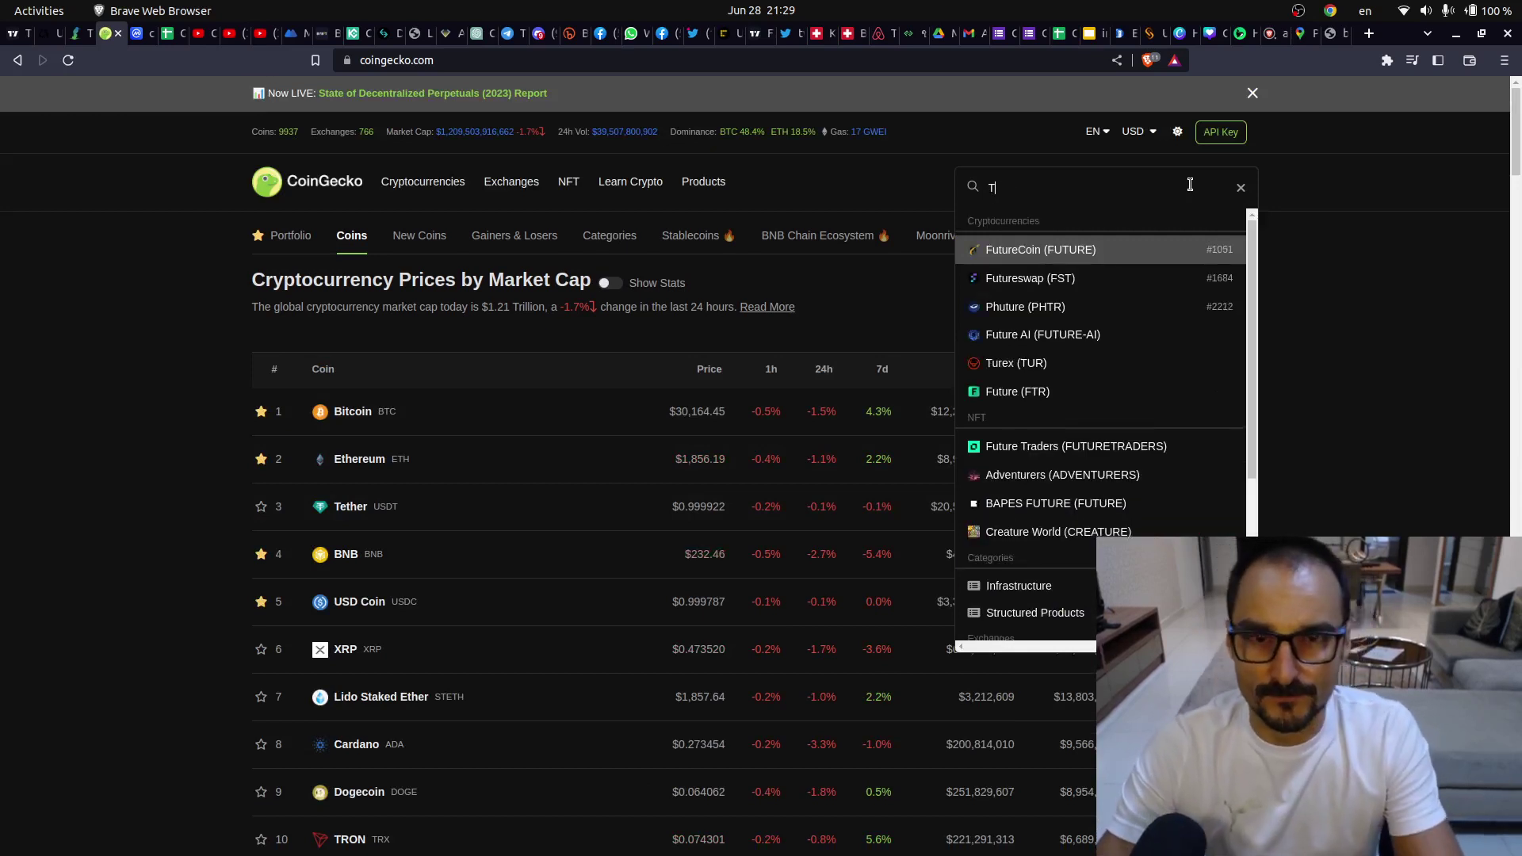
{"action": "type", "text": "RUE"}
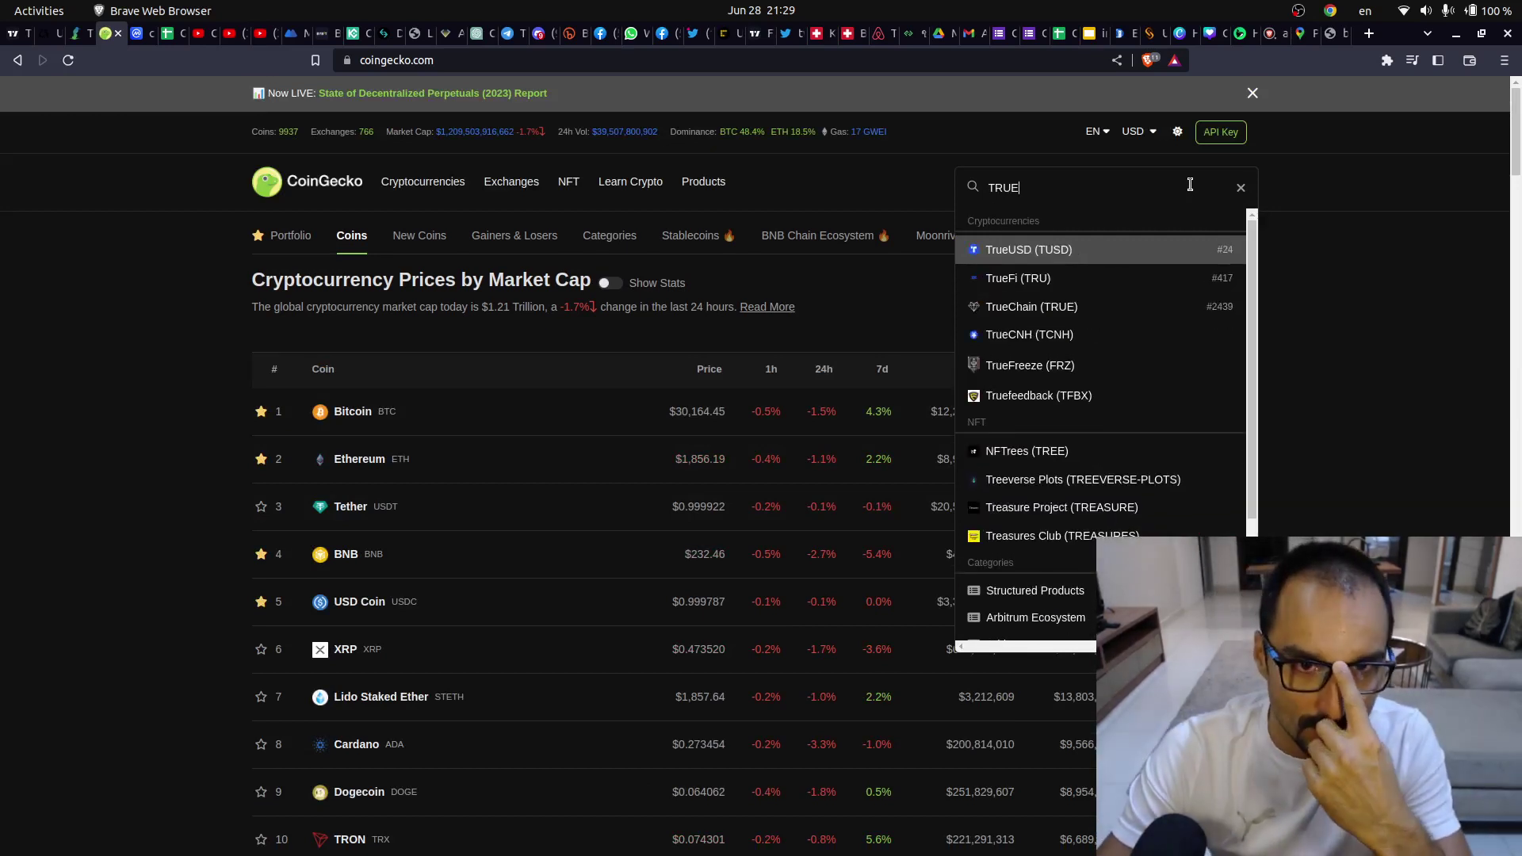
{"action": "left_click", "coordinate": [1055, 264]}
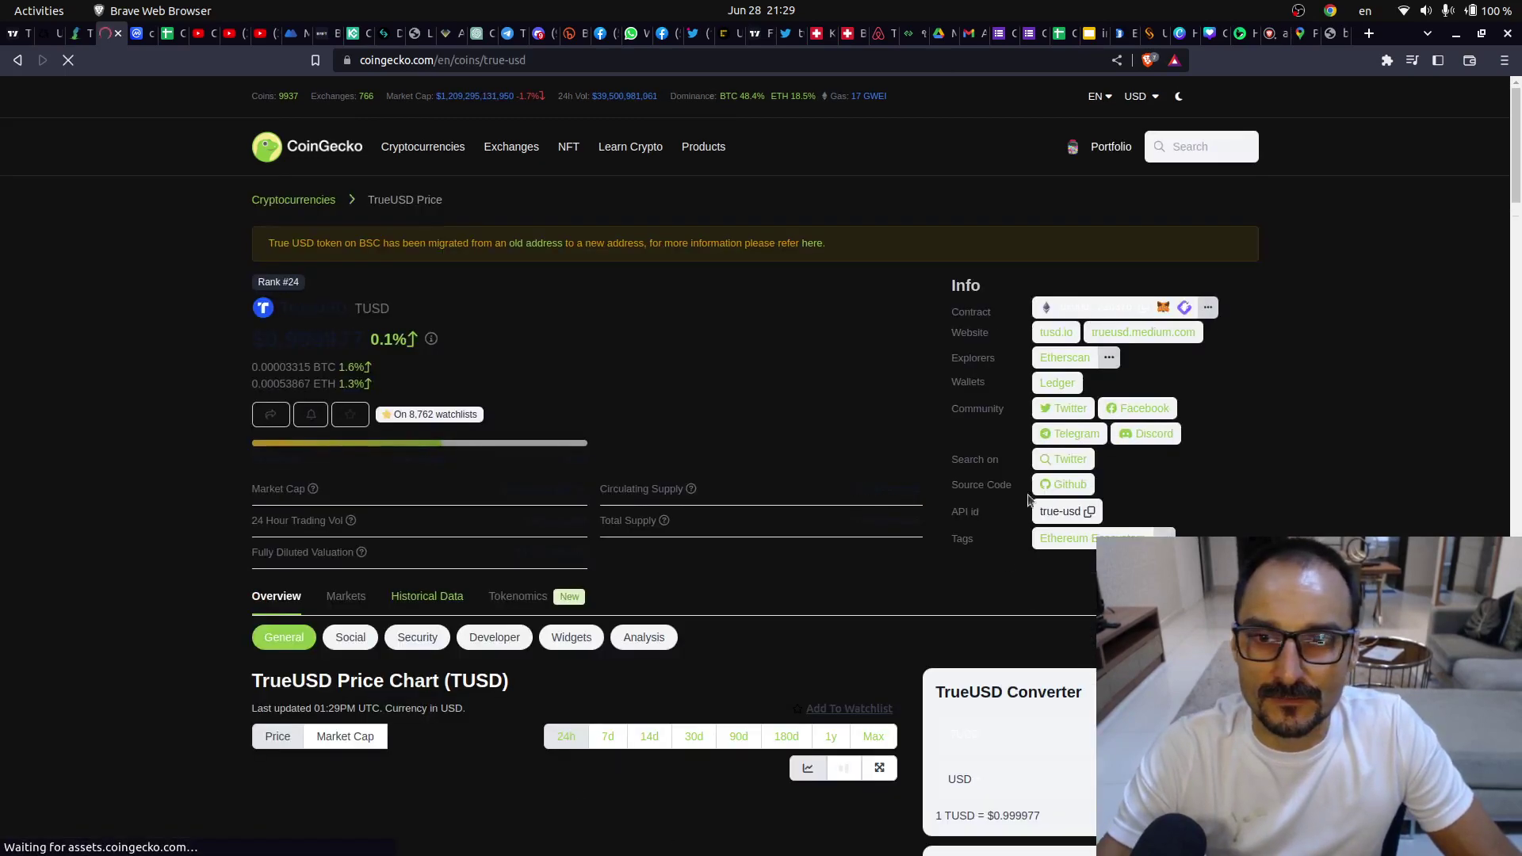
- Scroll past TrueUSD's market cap and volume to Markets, open See All Trading Pairs, and browse
{"action": "scroll", "coordinate": [422, 667], "scroll_direction": "down", "scroll_amount": 2}
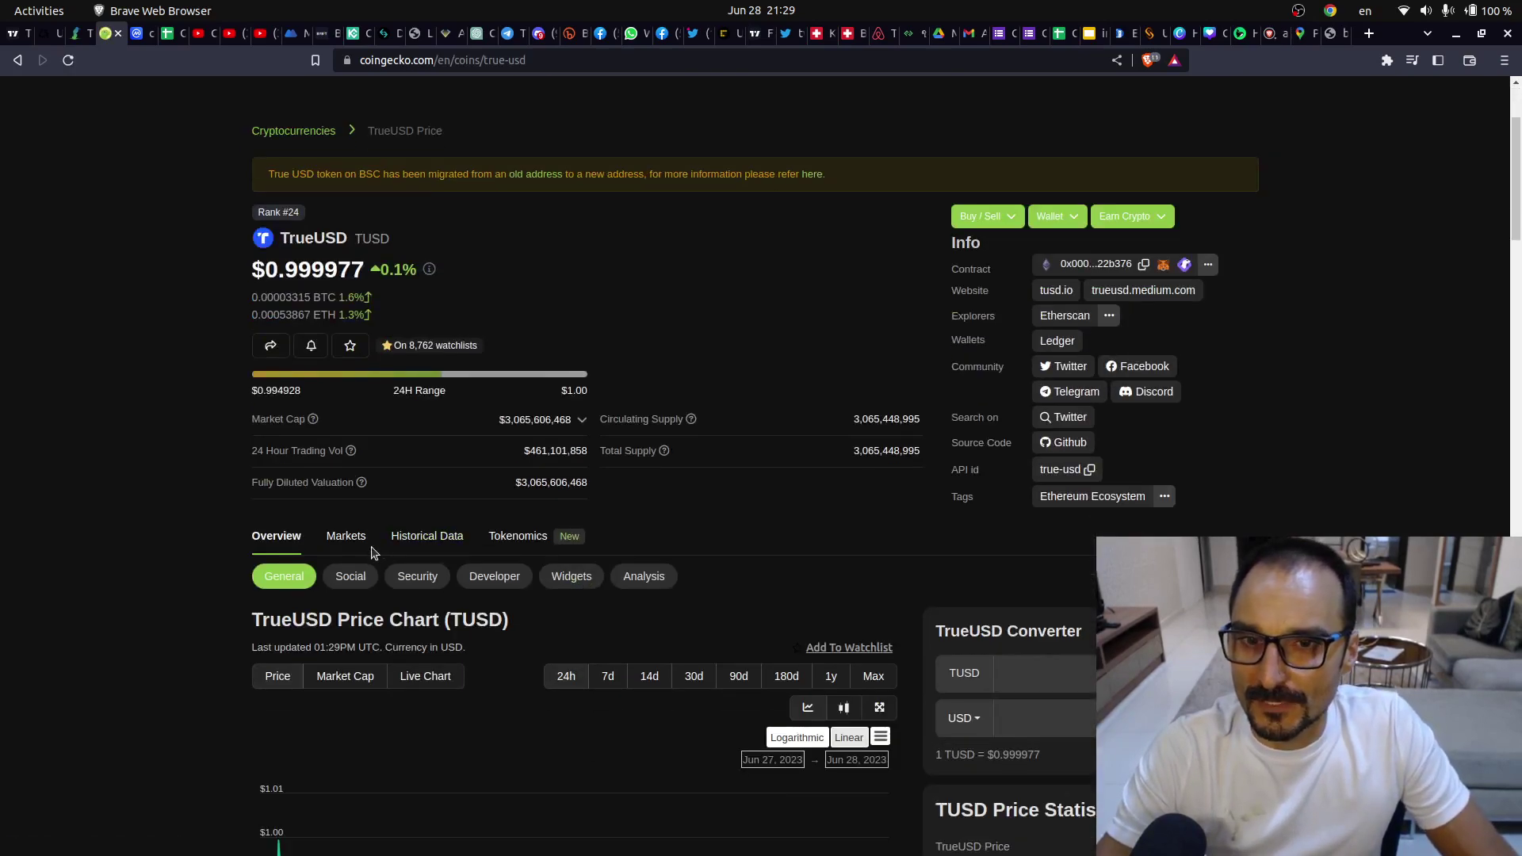
{"action": "left_click_drag", "start_coordinate": [487, 421], "coordinate": [644, 479]}
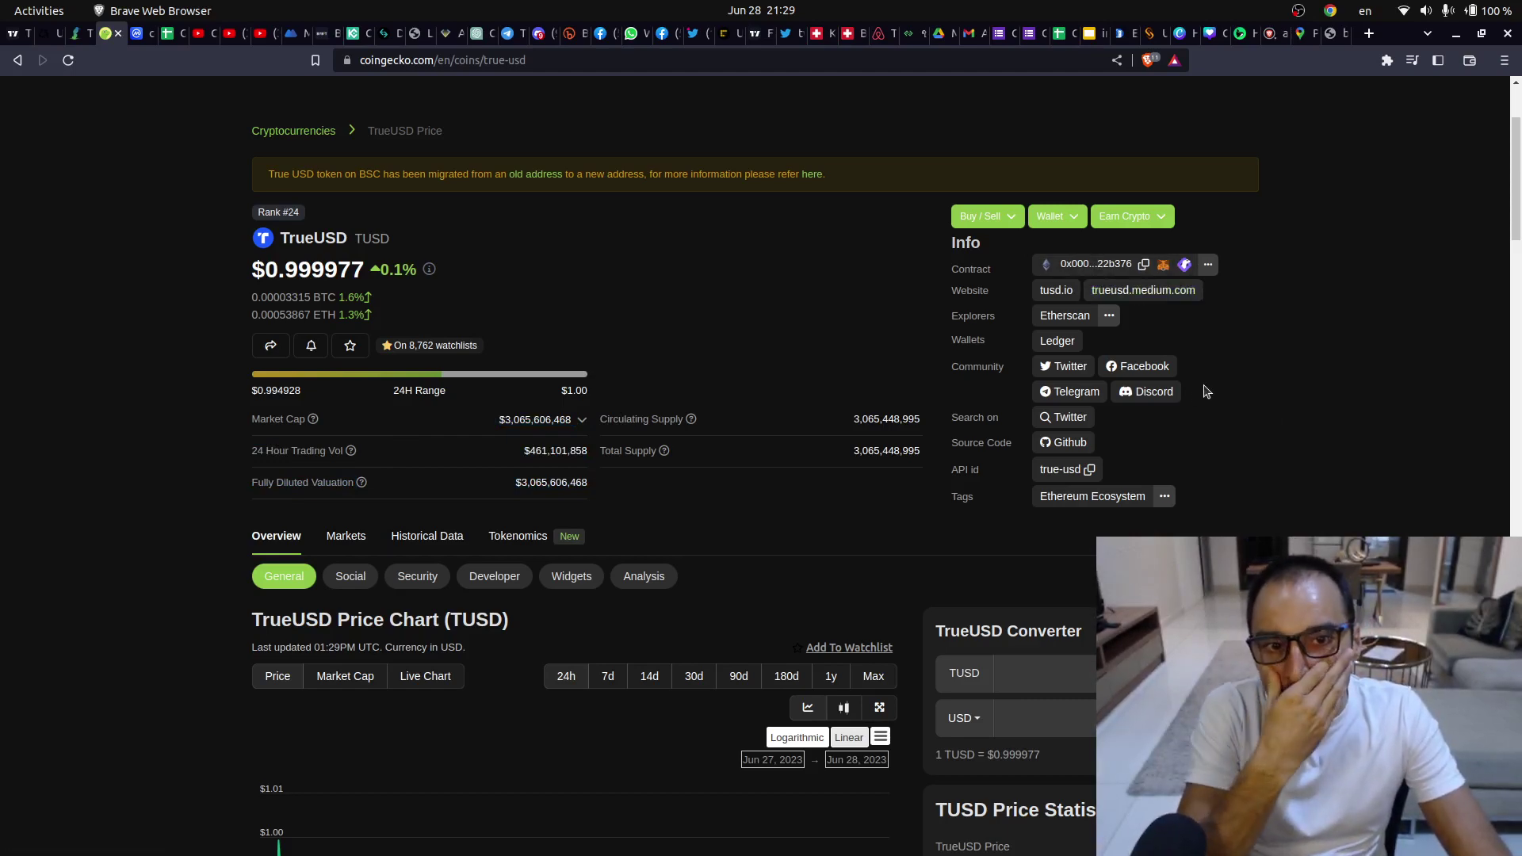
{"action": "scroll", "coordinate": [1206, 392], "scroll_direction": "down", "scroll_amount": 10}
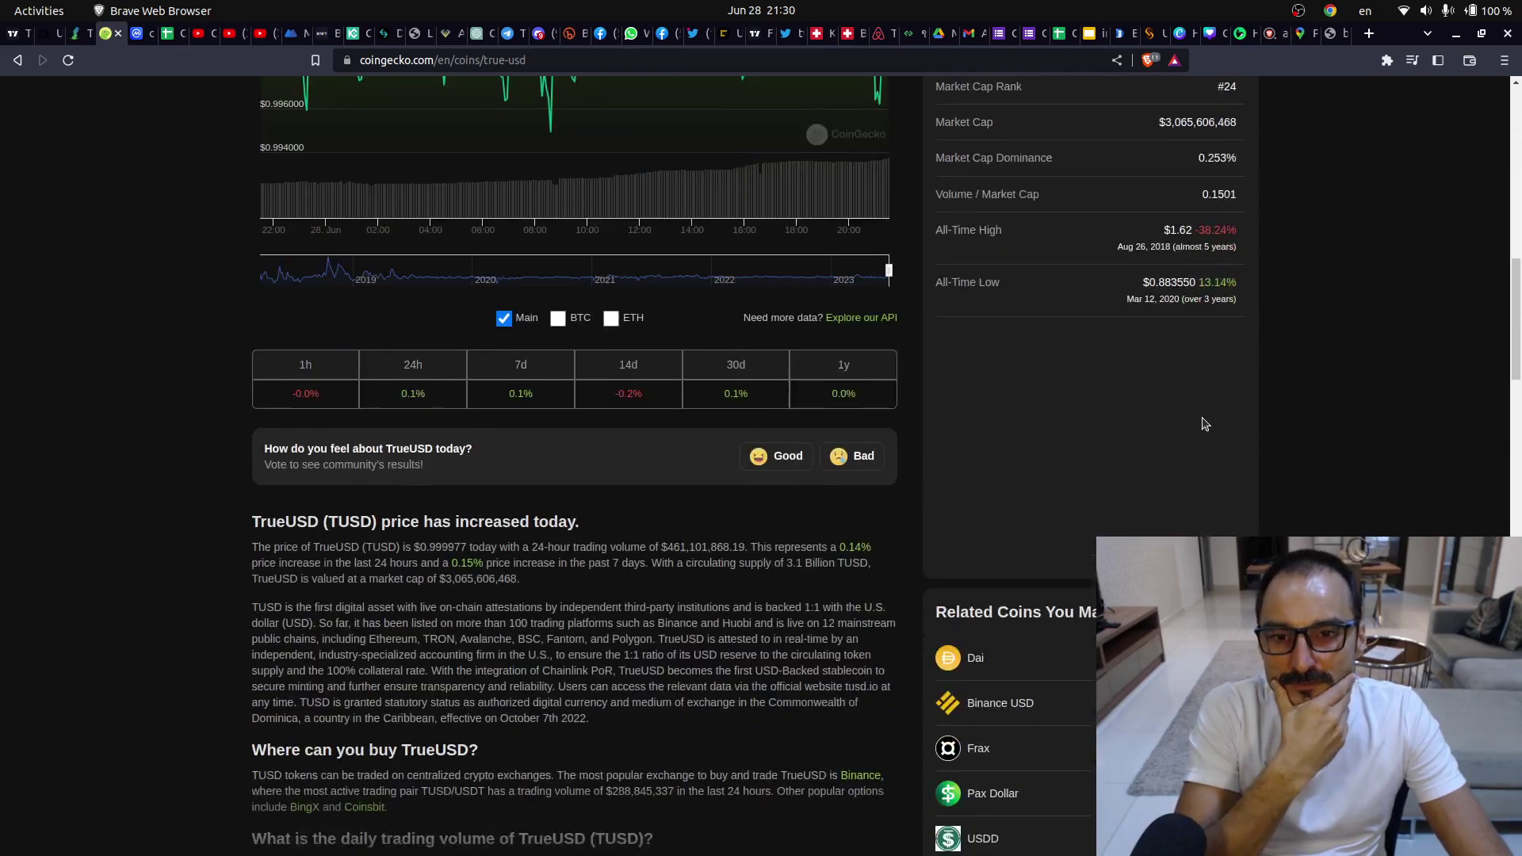
{"action": "scroll", "coordinate": [1205, 424], "scroll_direction": "down", "scroll_amount": 9}
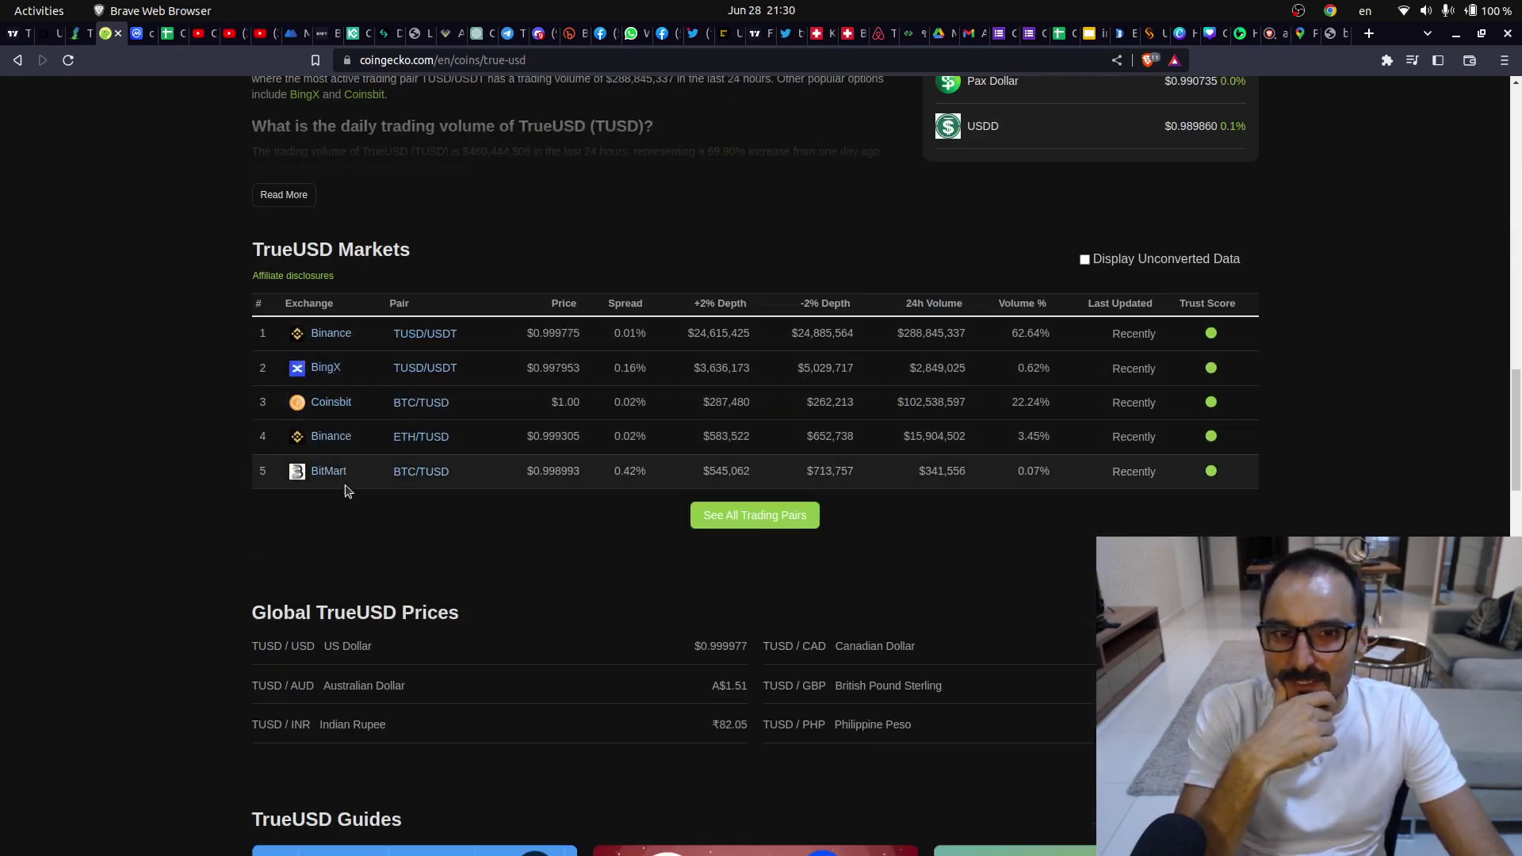
{"action": "left_click", "coordinate": [740, 516]}
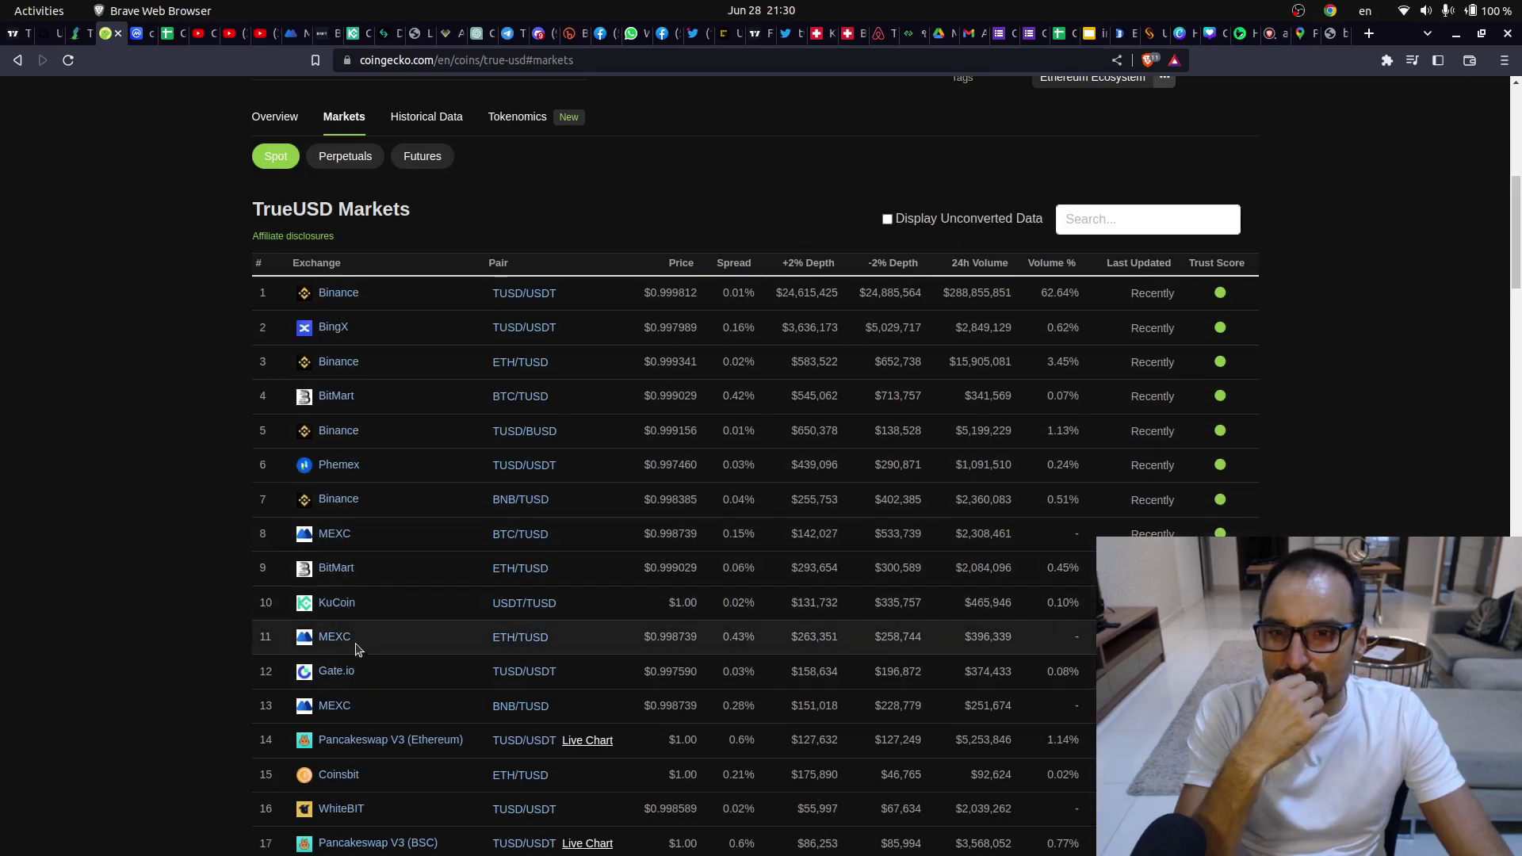
{"action": "scroll", "coordinate": [358, 693], "scroll_direction": "down", "scroll_amount": 3}
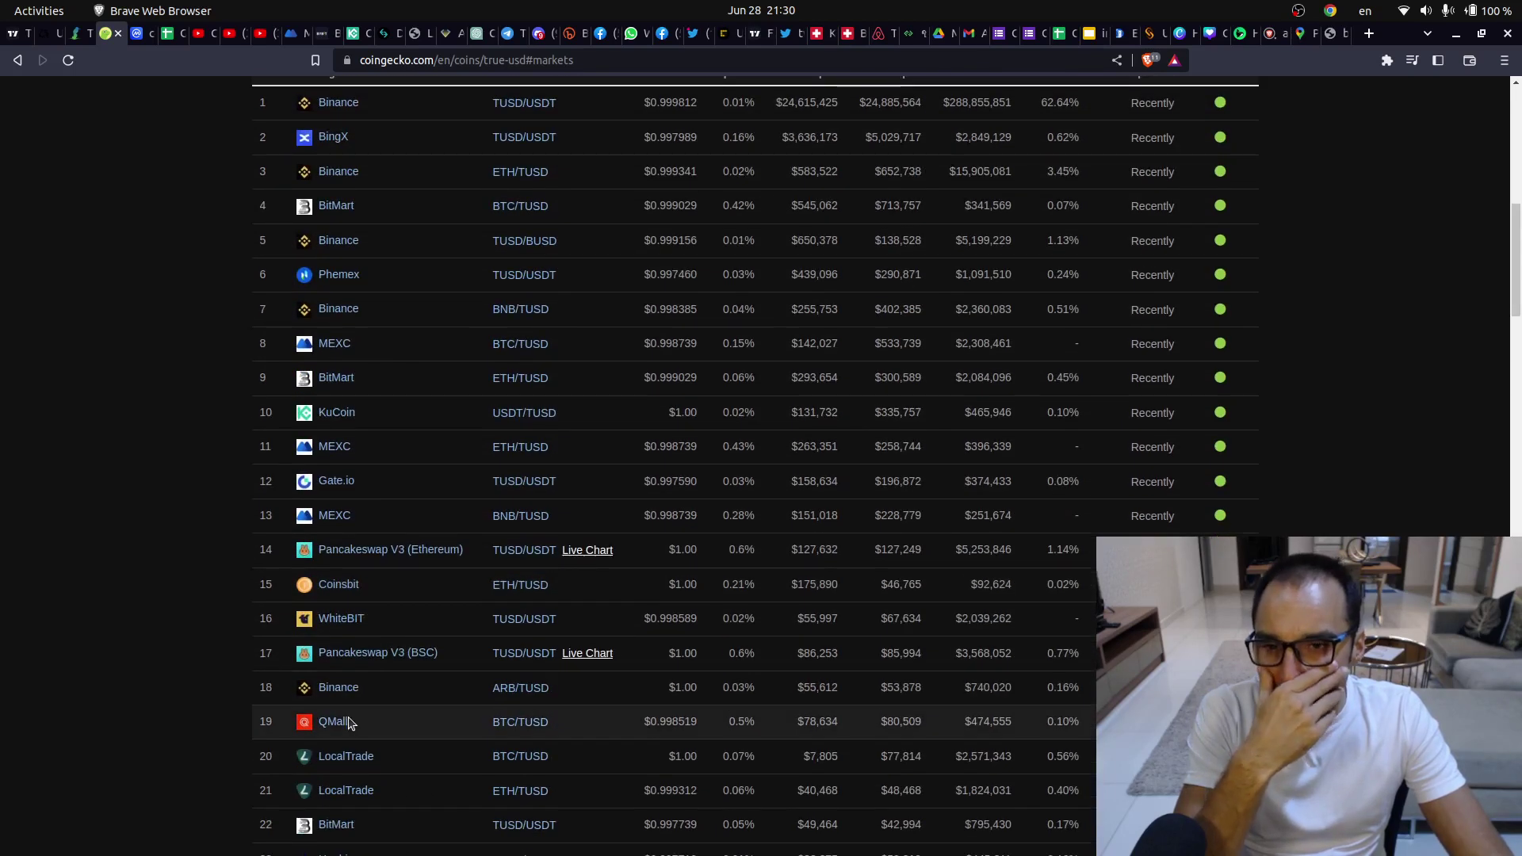
{"action": "scroll", "coordinate": [351, 723], "scroll_direction": "down", "scroll_amount": 3}
{"action": "scroll", "coordinate": [349, 721], "scroll_direction": "down", "scroll_amount": 2}
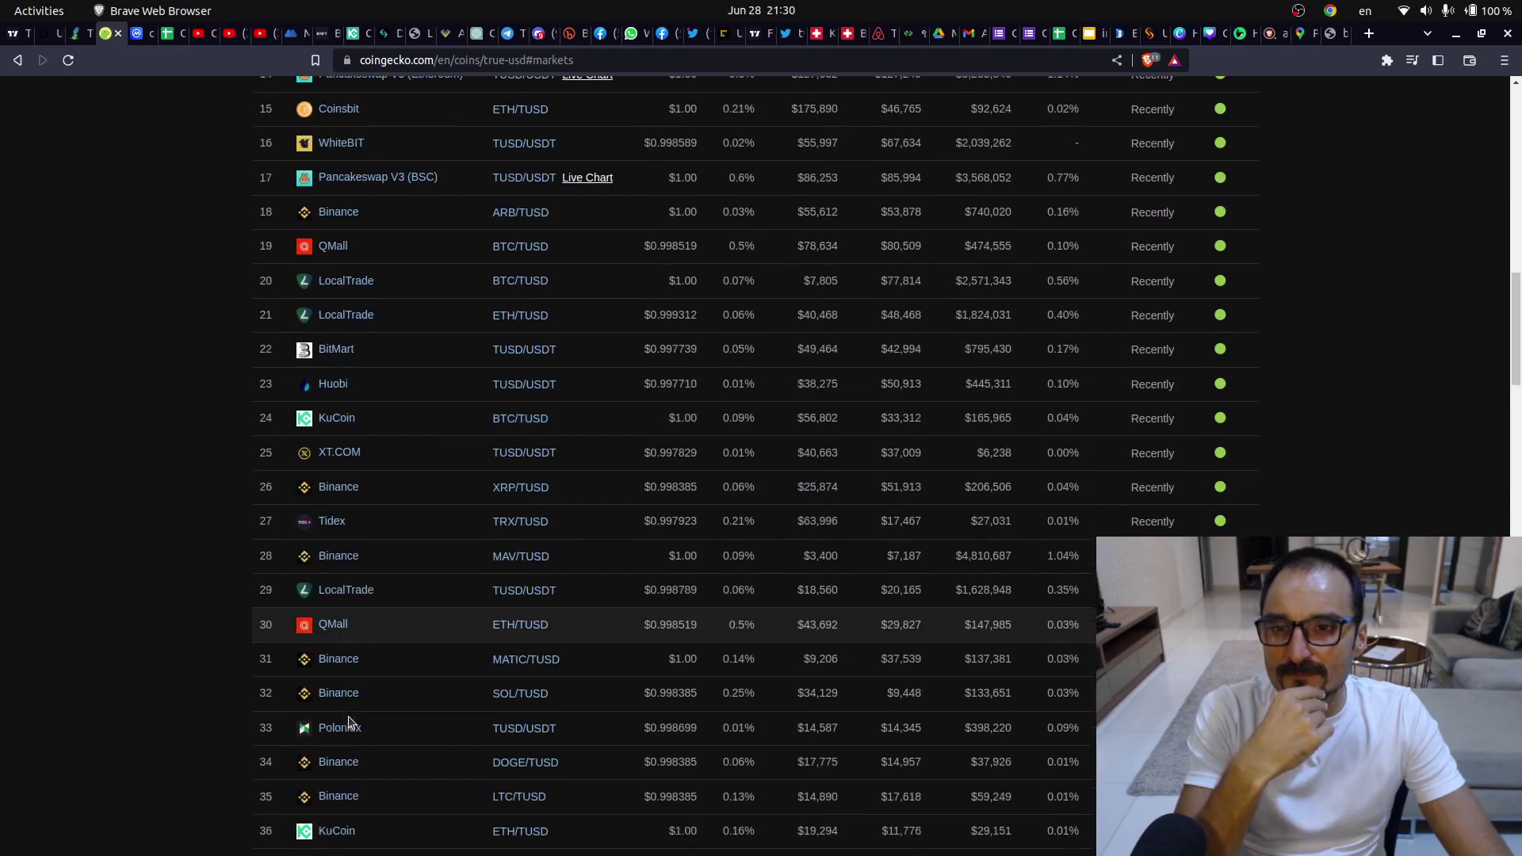
- Return to Bitget spot trading and search the coin list for TUS, showing only TUSD/USDT
{"action": "left_click", "coordinate": [16, 99]}
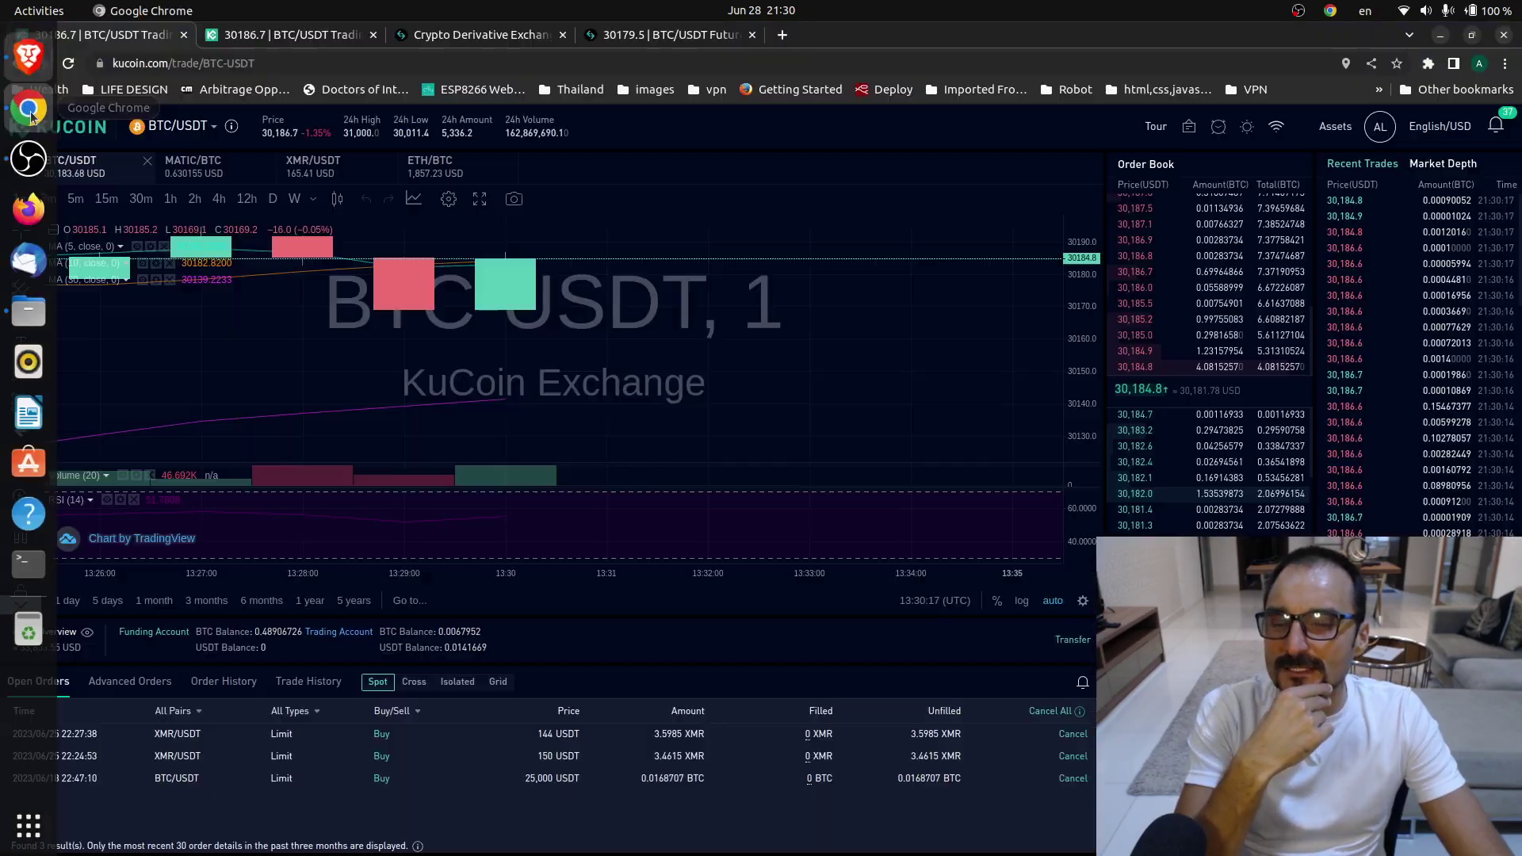
{"action": "left_click", "coordinate": [507, 39]}
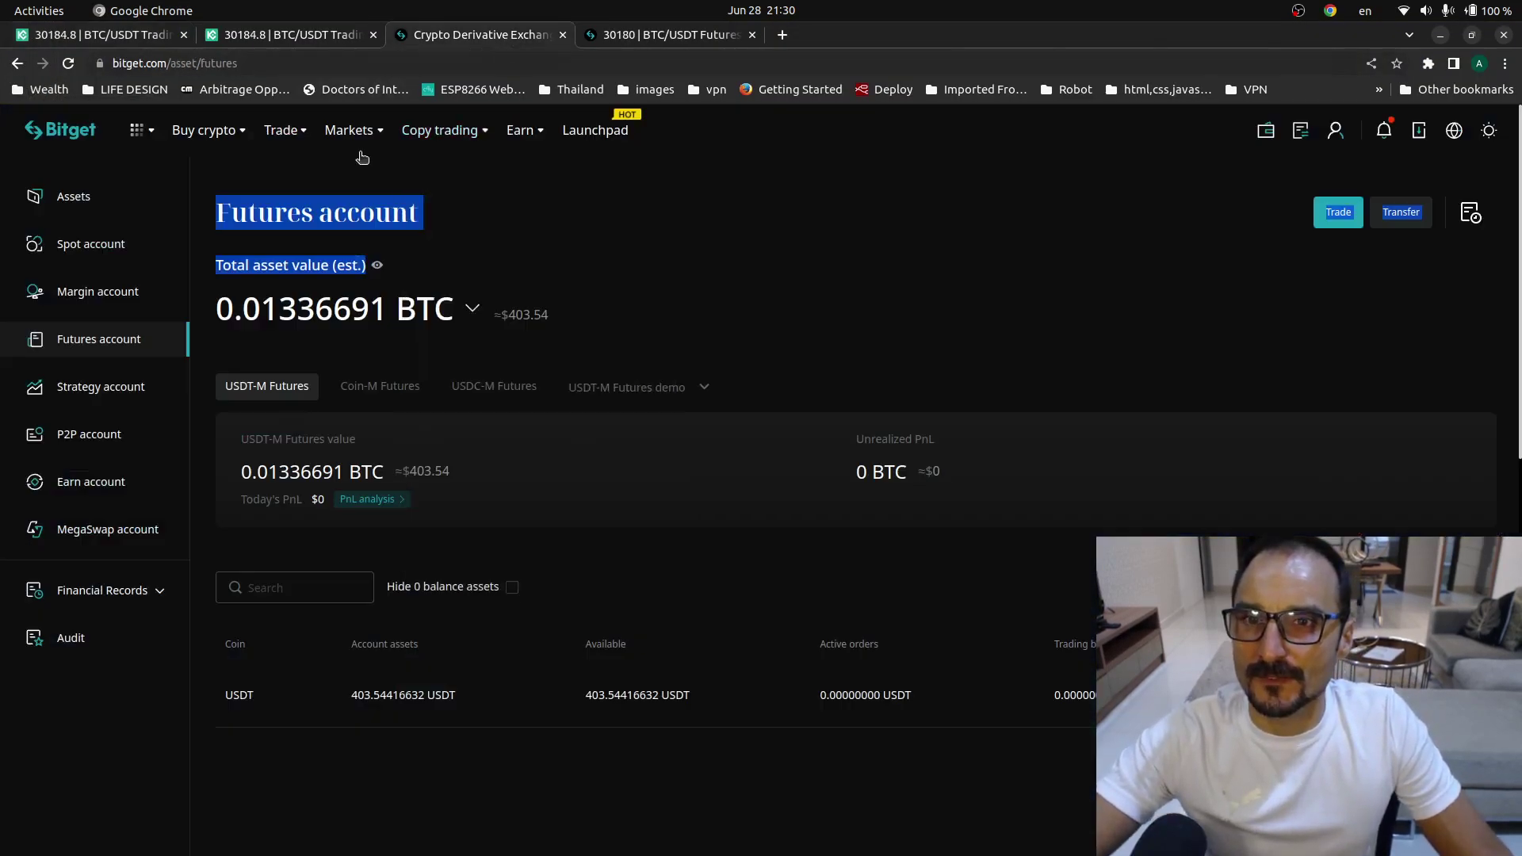
{"action": "mouse_move", "coordinate": [284, 131]}
{"action": "left_click", "coordinate": [331, 173]}
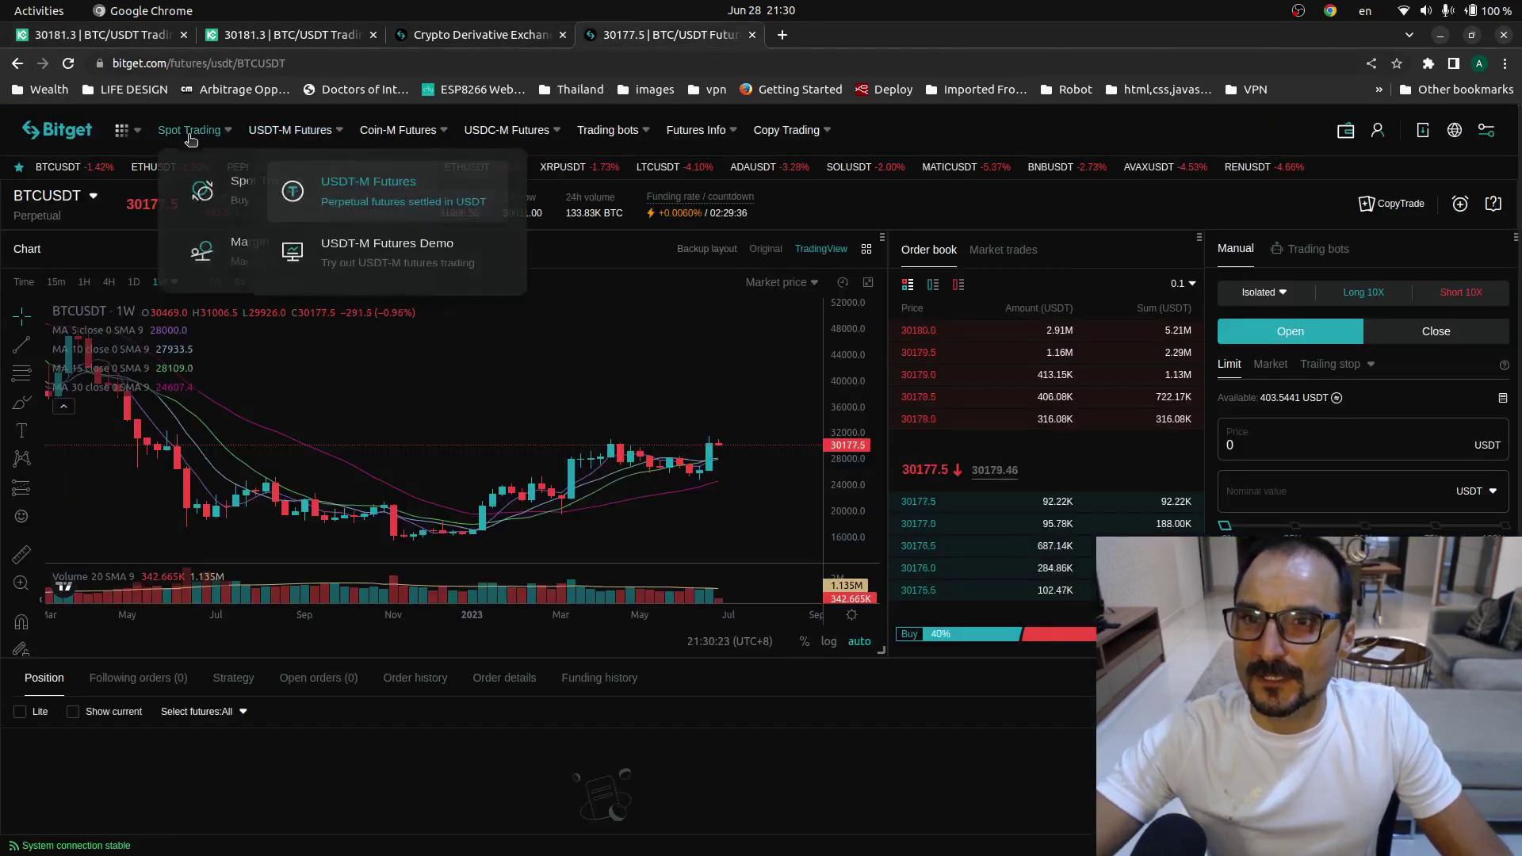
{"action": "left_click", "coordinate": [241, 184]}
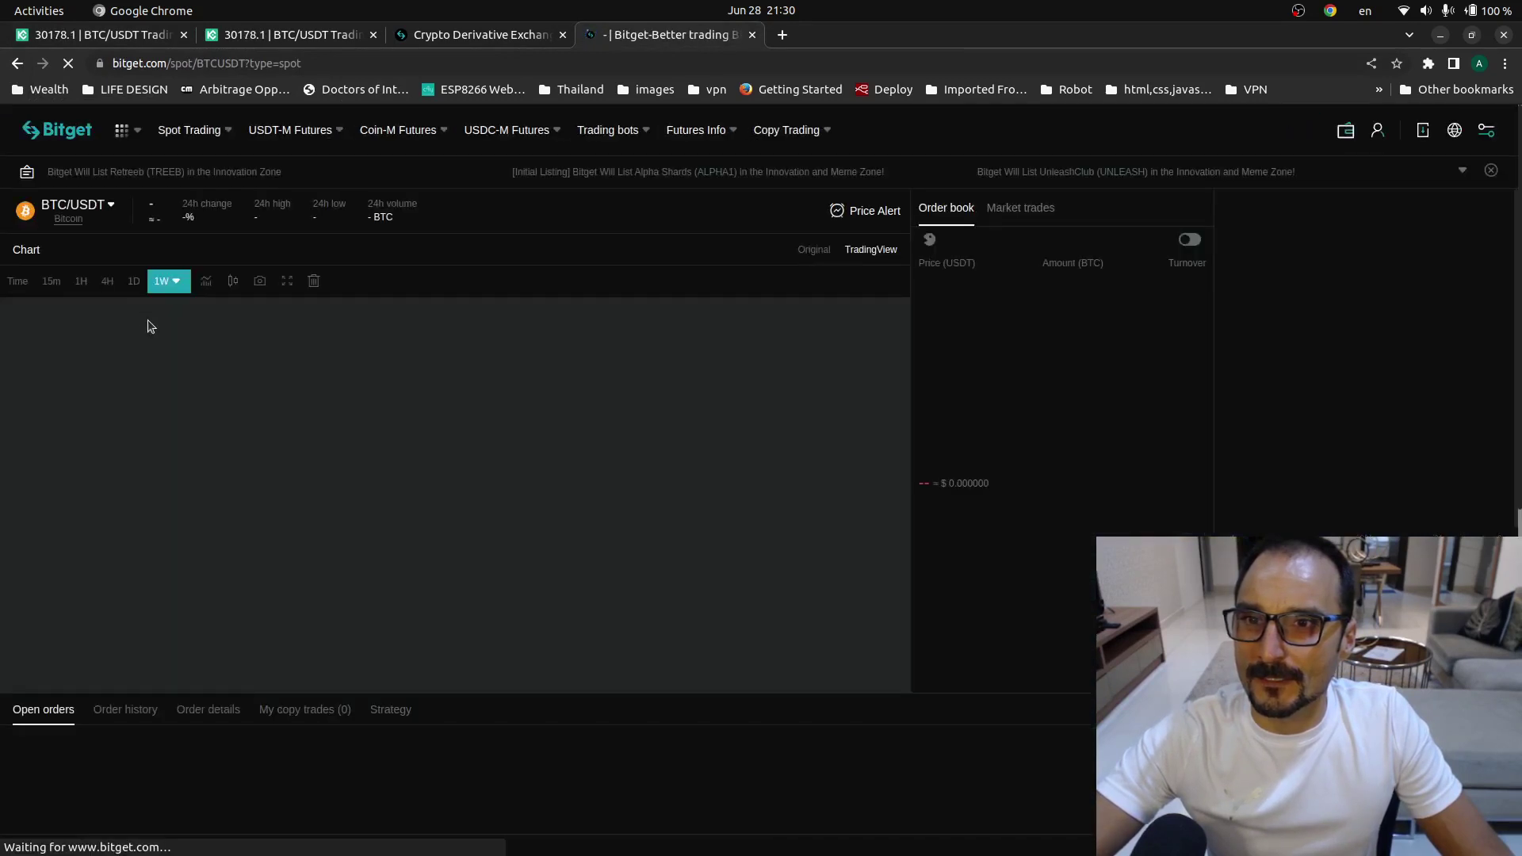
{"action": "mouse_move", "coordinate": [111, 208]}
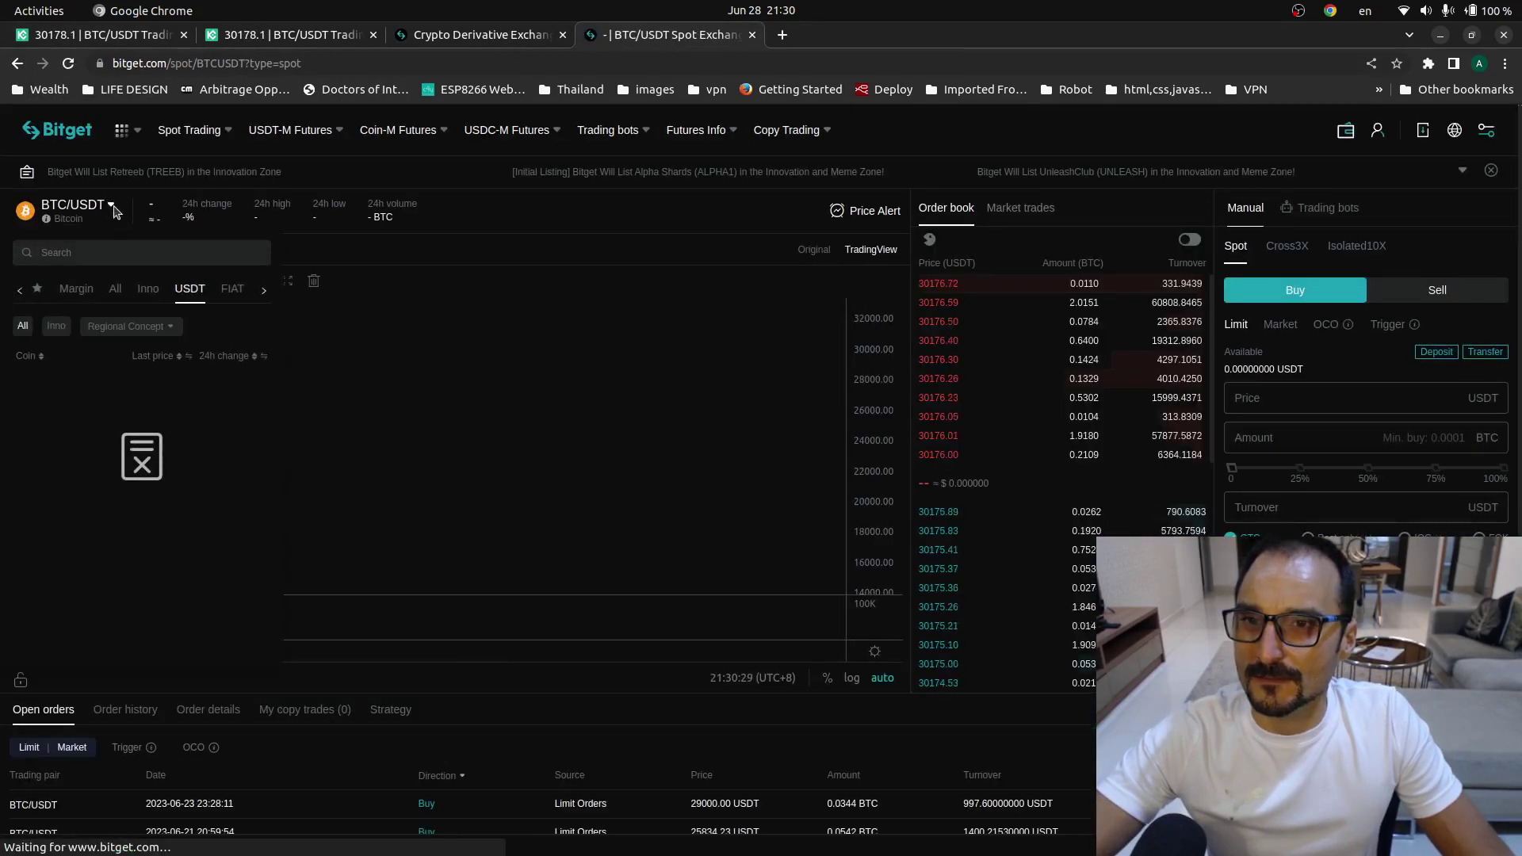
{"action": "left_click", "coordinate": [94, 252]}
{"action": "type", "text": "TRU"}
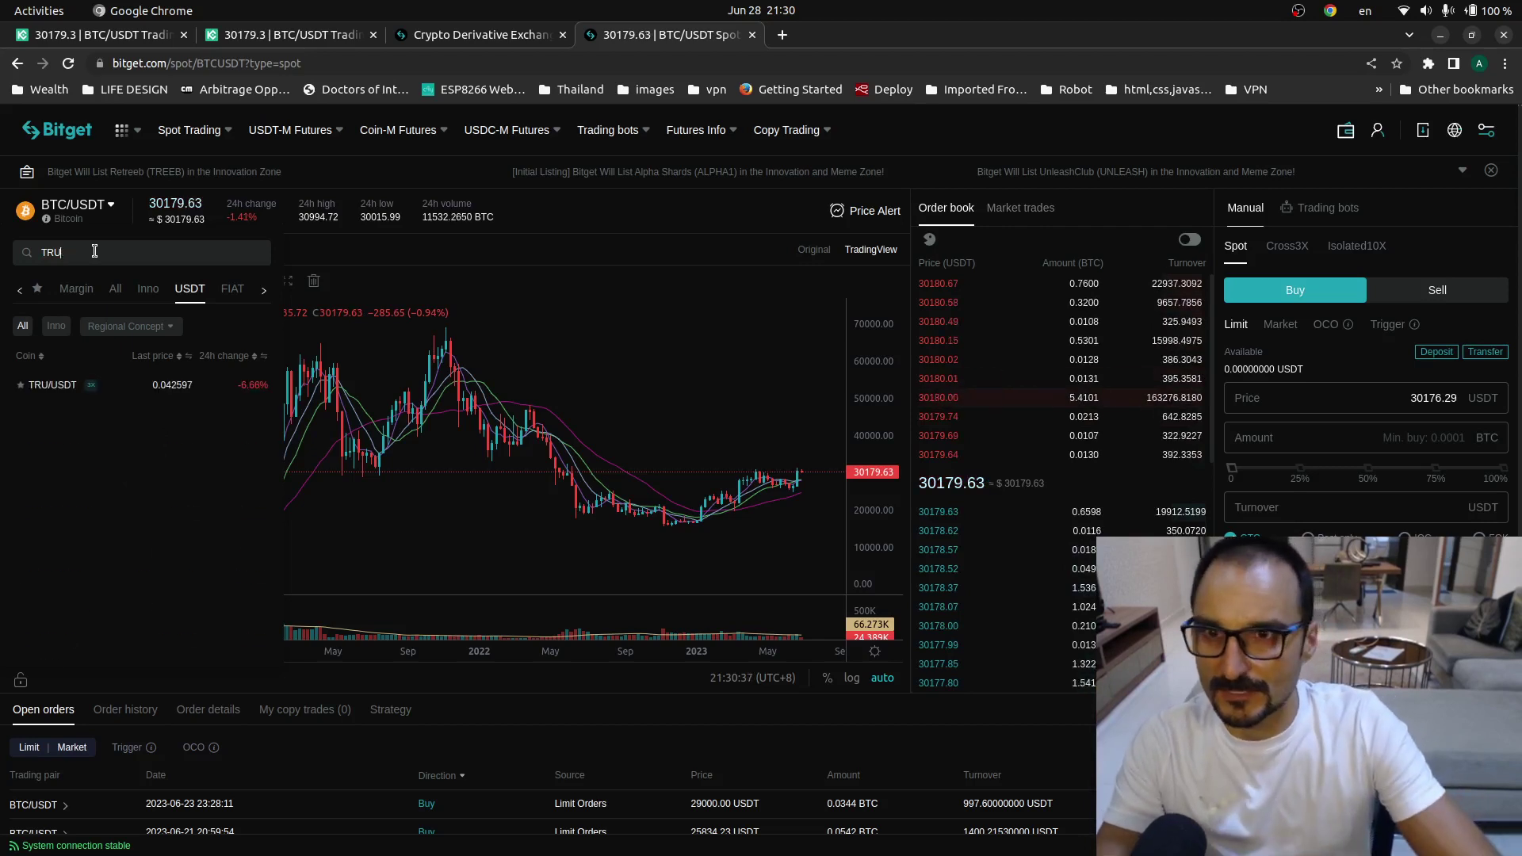
{"action": "key", "text": "BackSpace"}
{"action": "key", "text": "BackSpace"}
{"action": "type", "text": "US"}
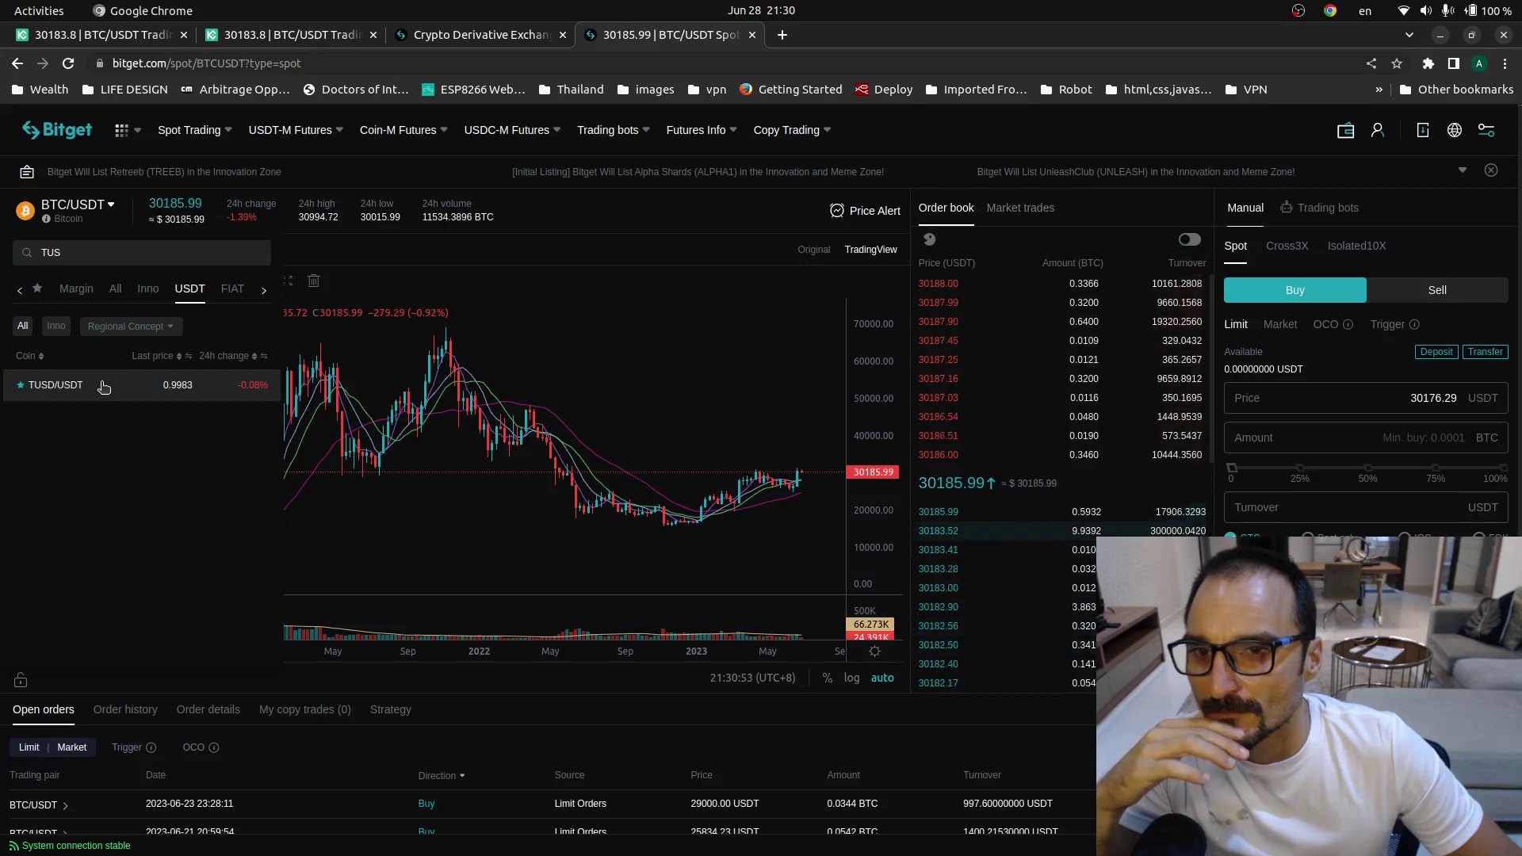
{"action": "mouse_move", "coordinate": [295, 131]}
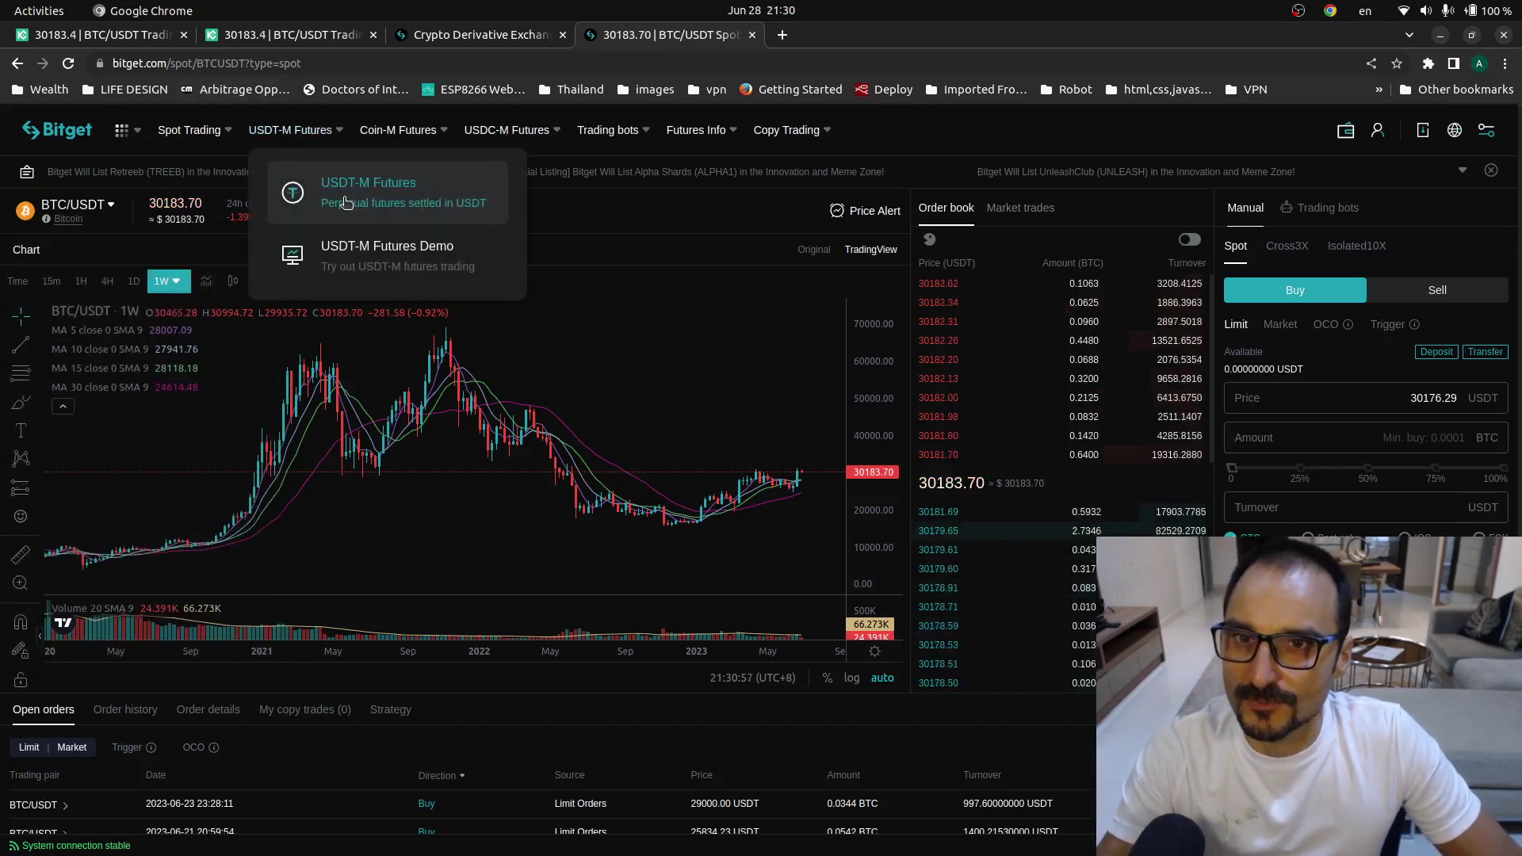
- Search Bitget's USDT-M perpetual pairs for TUSDT and scroll the matches, finding no TrueUSD contract
{"action": "left_click", "coordinate": [343, 205]}
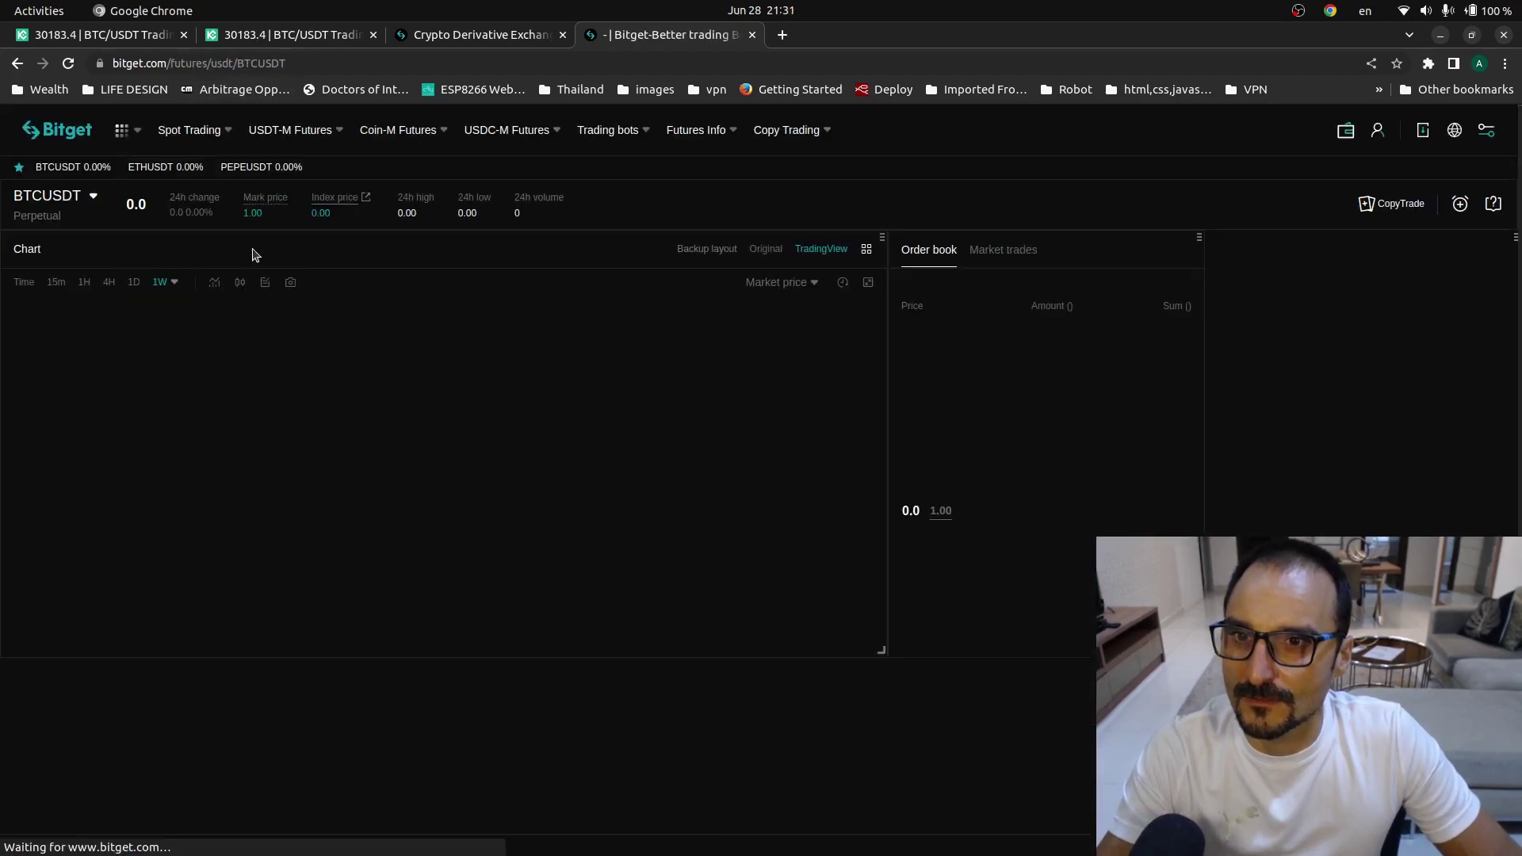
{"action": "left_click", "coordinate": [96, 203]}
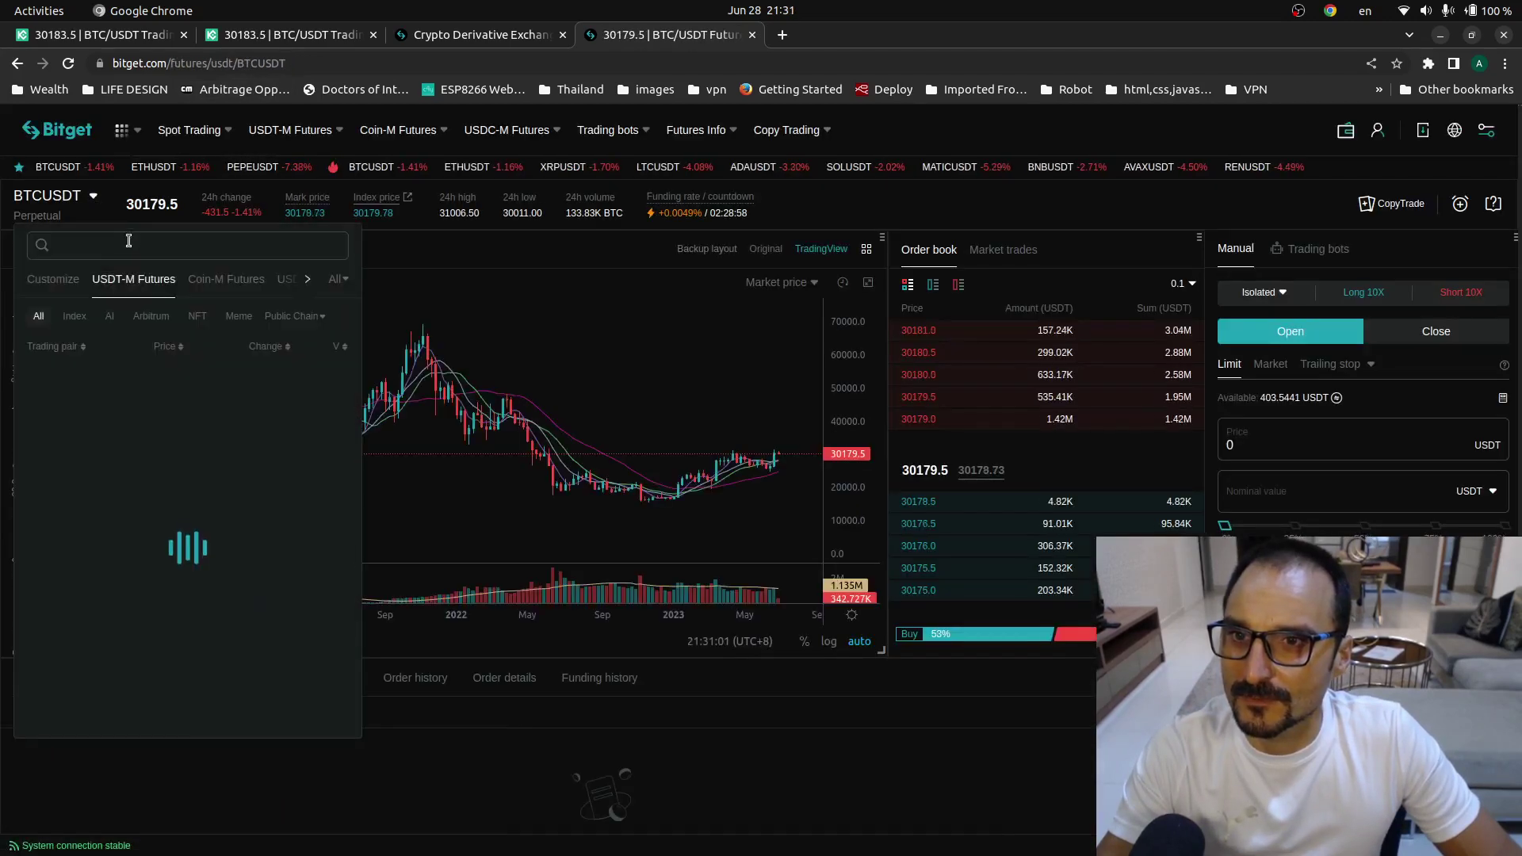
{"action": "type", "text": "TUSDT"}
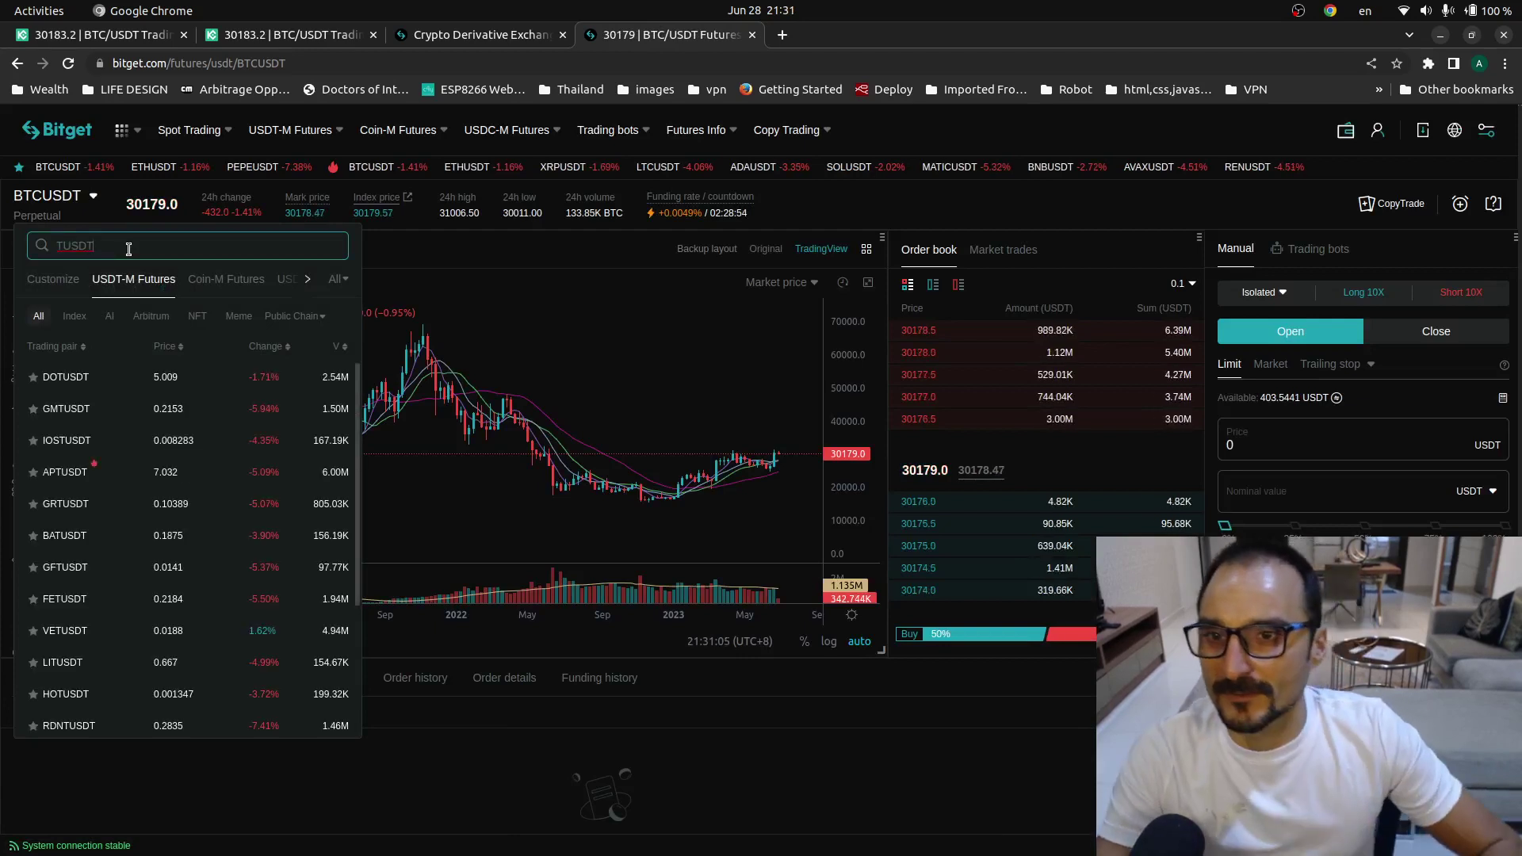
{"action": "key", "text": "Escape"}
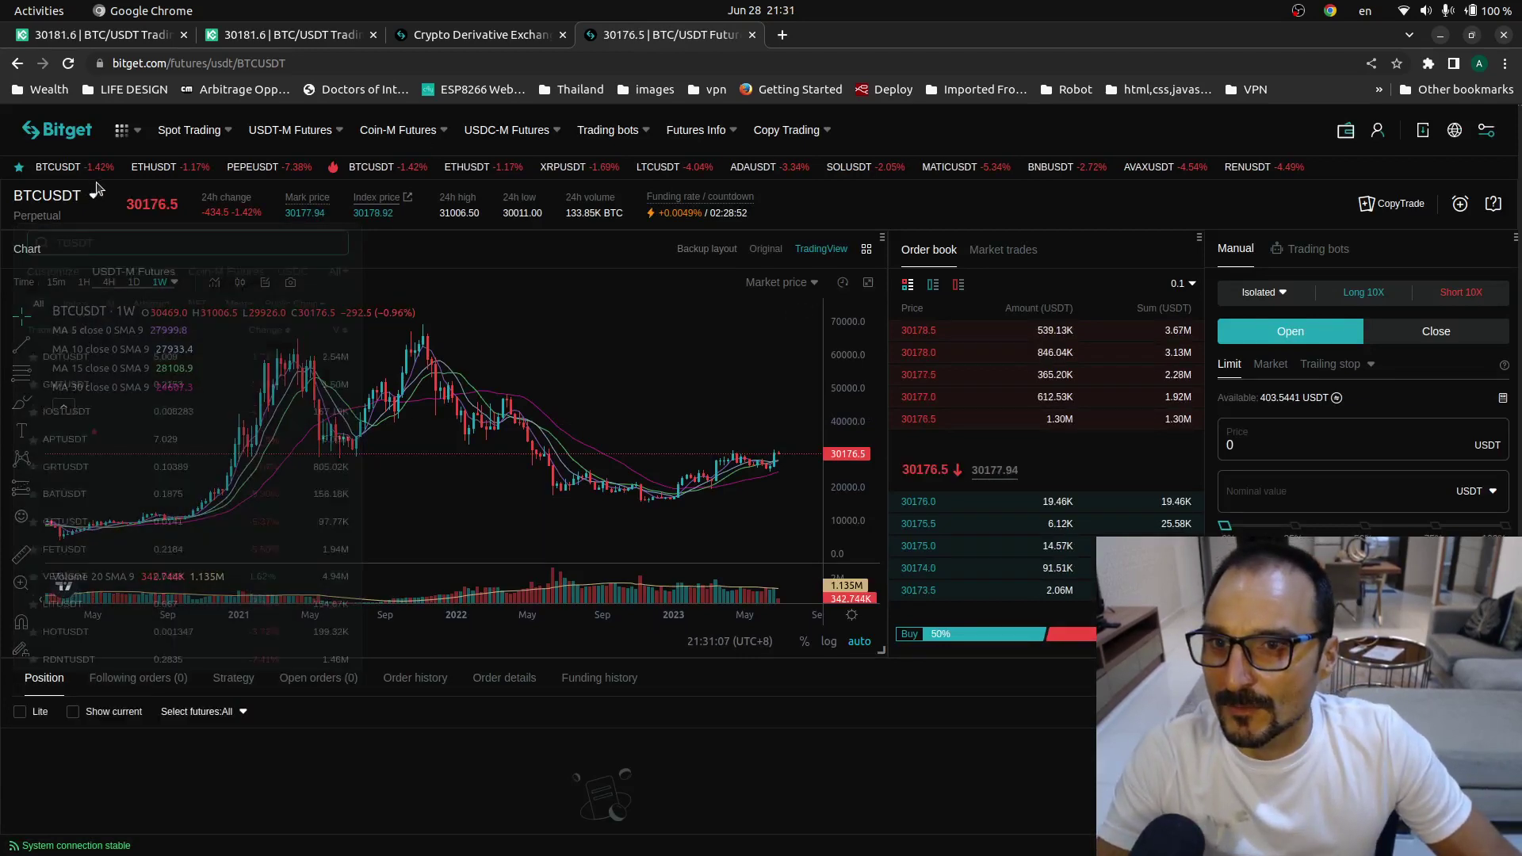
{"action": "left_click", "coordinate": [80, 200]}
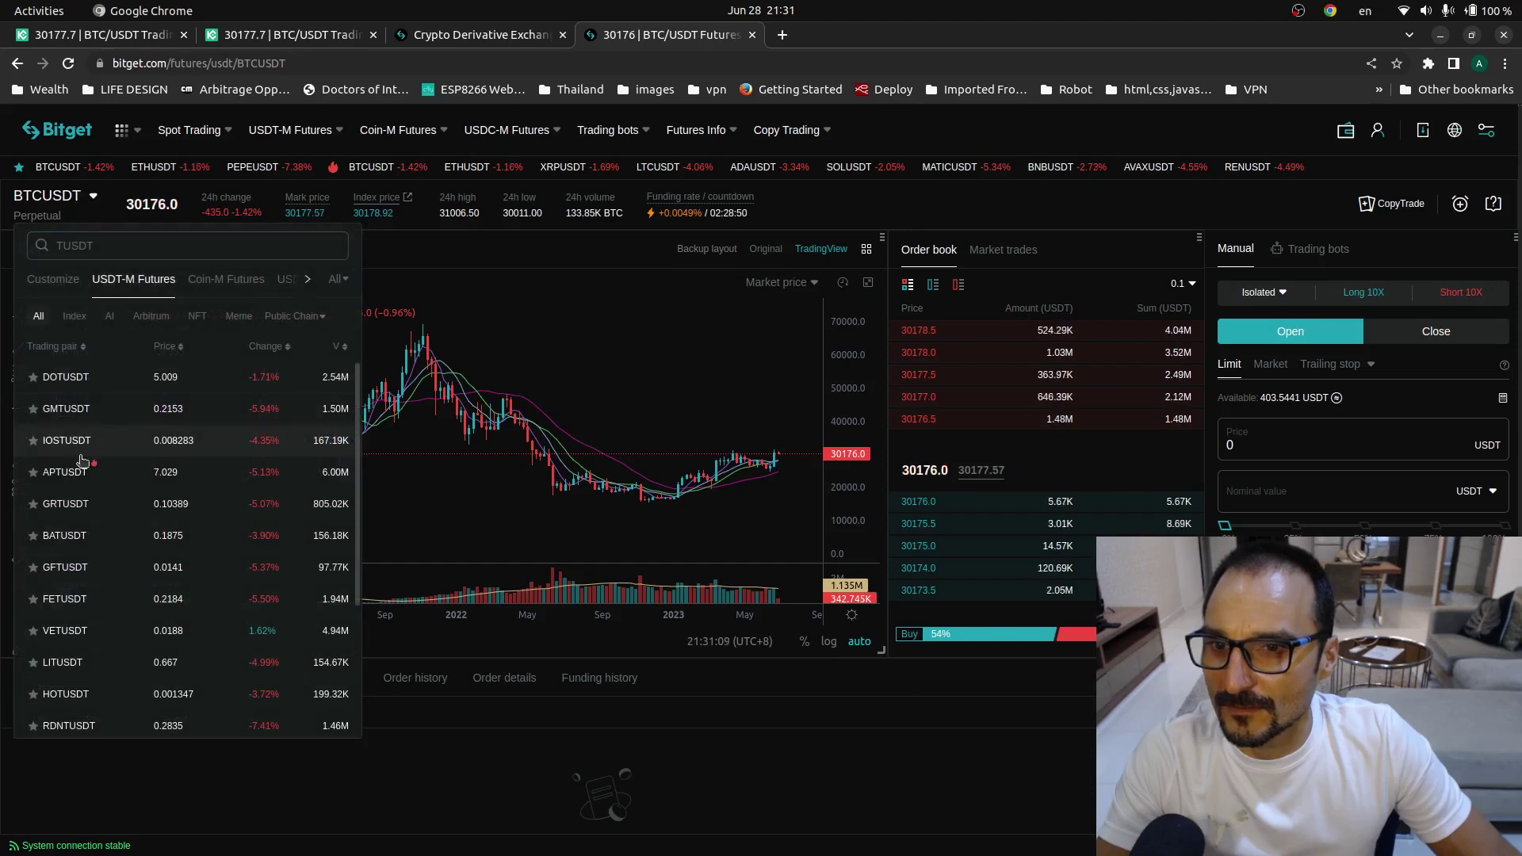
{"action": "scroll", "coordinate": [70, 515], "scroll_direction": "down", "scroll_amount": 7}
{"action": "scroll", "coordinate": [88, 615], "scroll_direction": "up", "scroll_amount": 5}
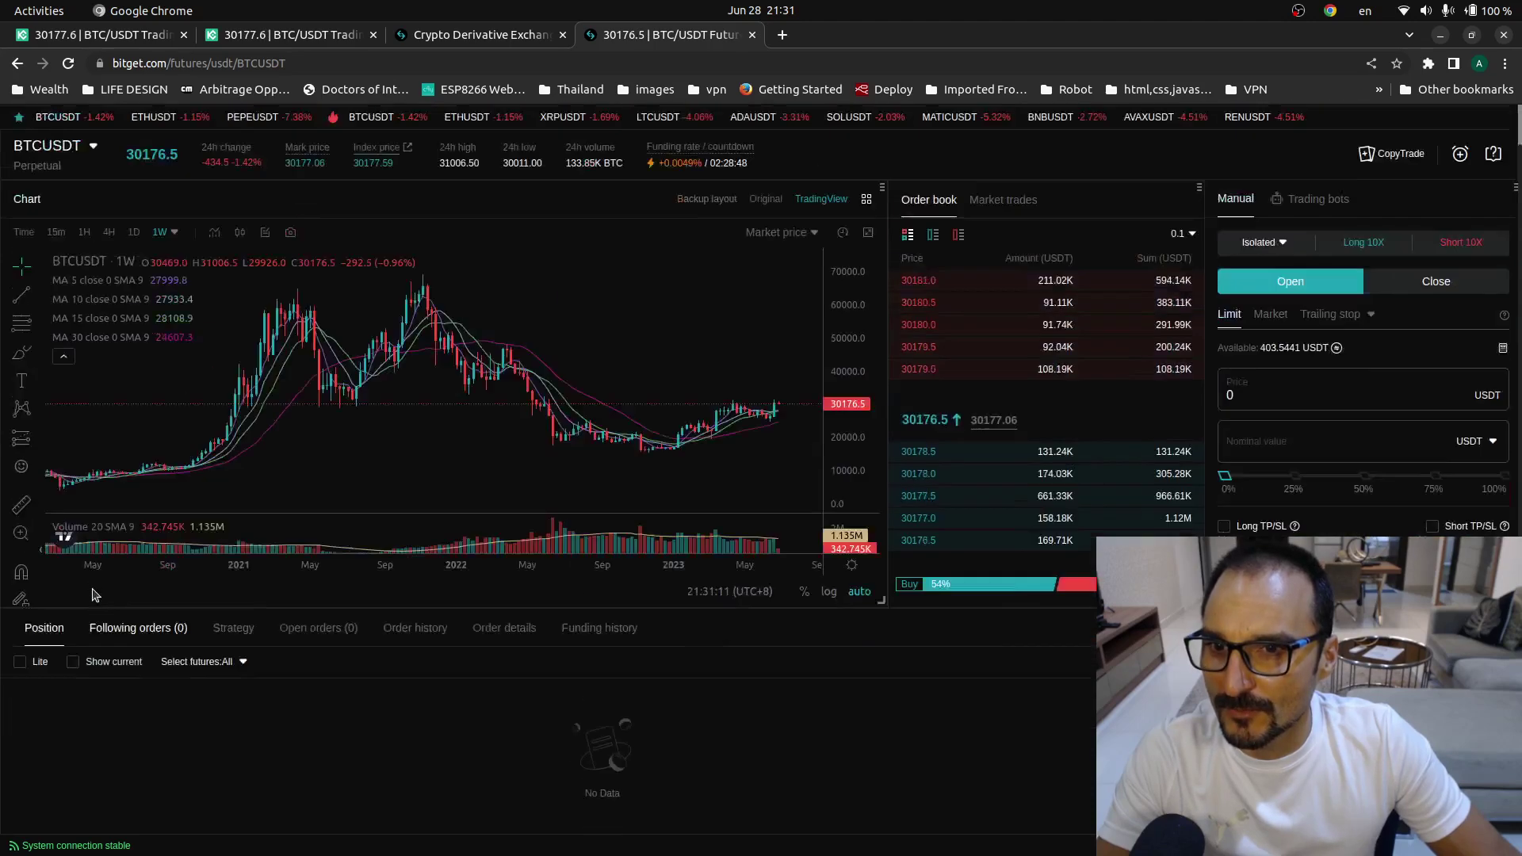
{"action": "left_click", "coordinate": [87, 200]}
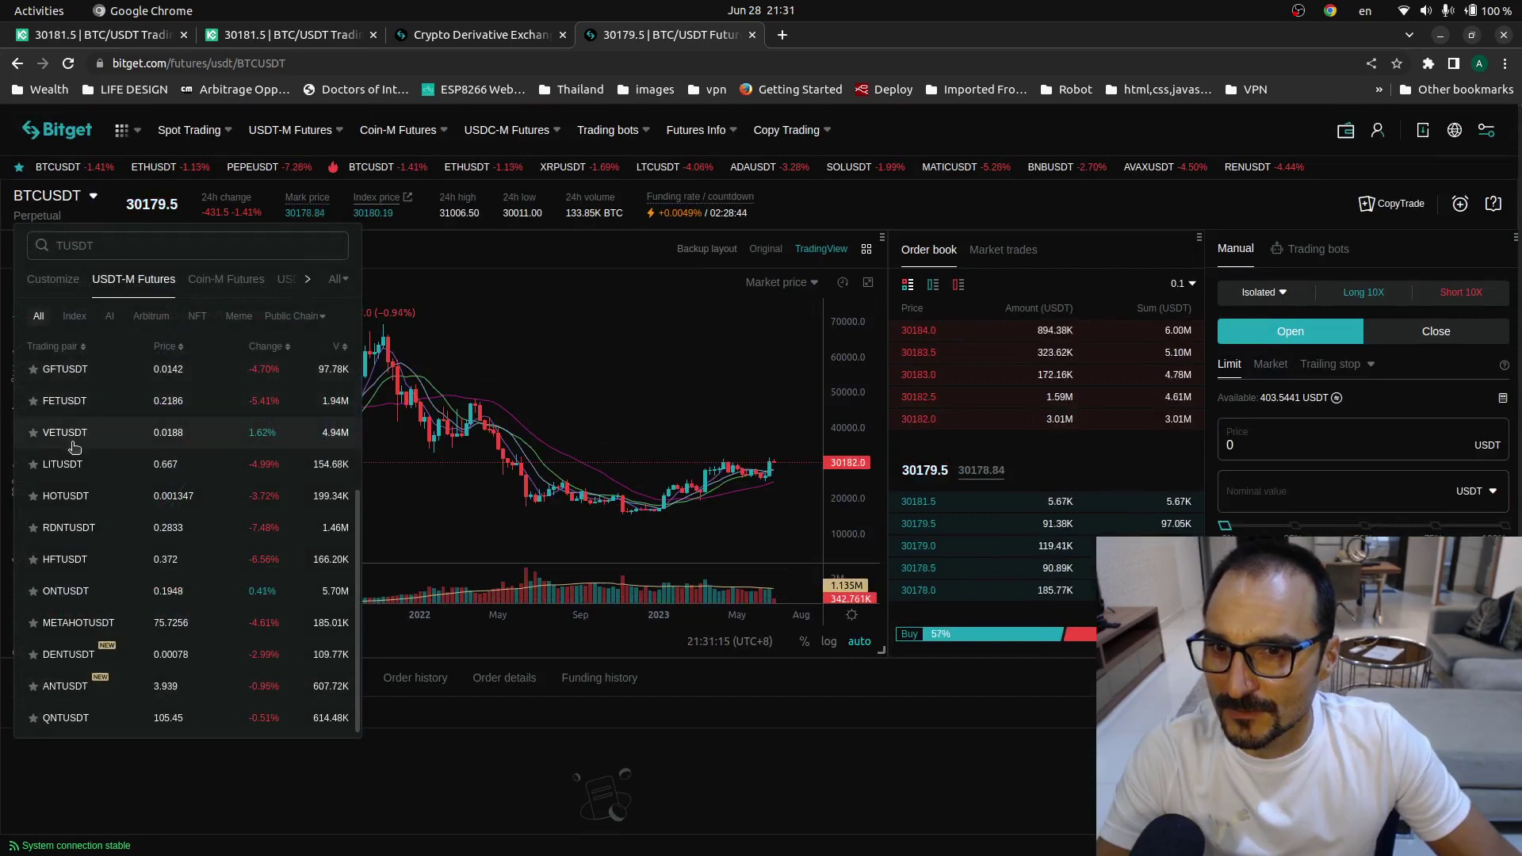
{"action": "scroll", "coordinate": [72, 458], "scroll_direction": "down", "scroll_amount": 2}
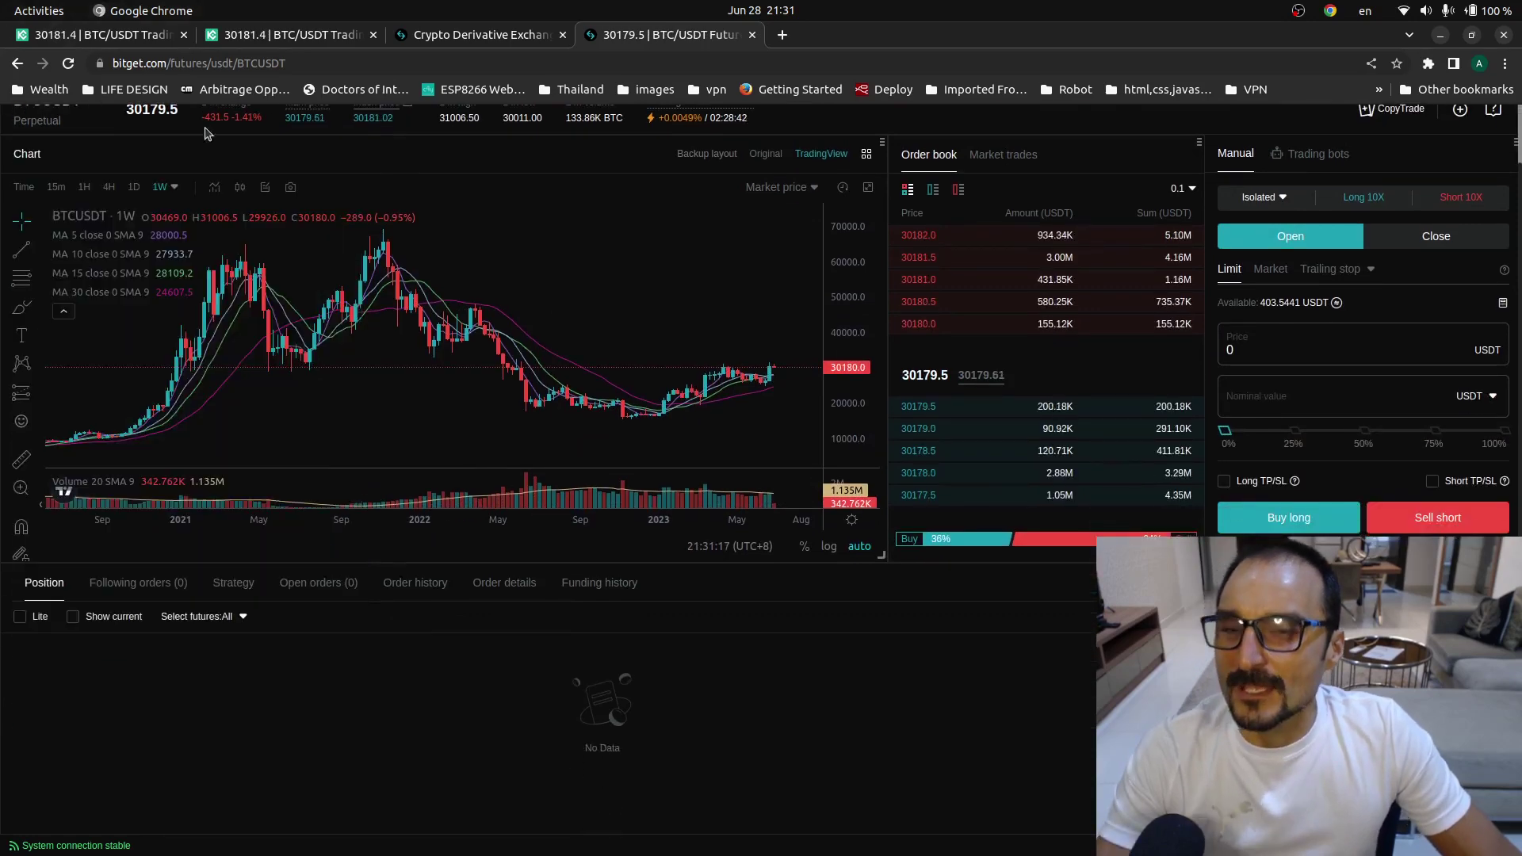
- Duplicate the first KuCoin trading tab
{"action": "left_click", "coordinate": [99, 35]}
{"action": "right_click", "coordinate": [50, 33]}
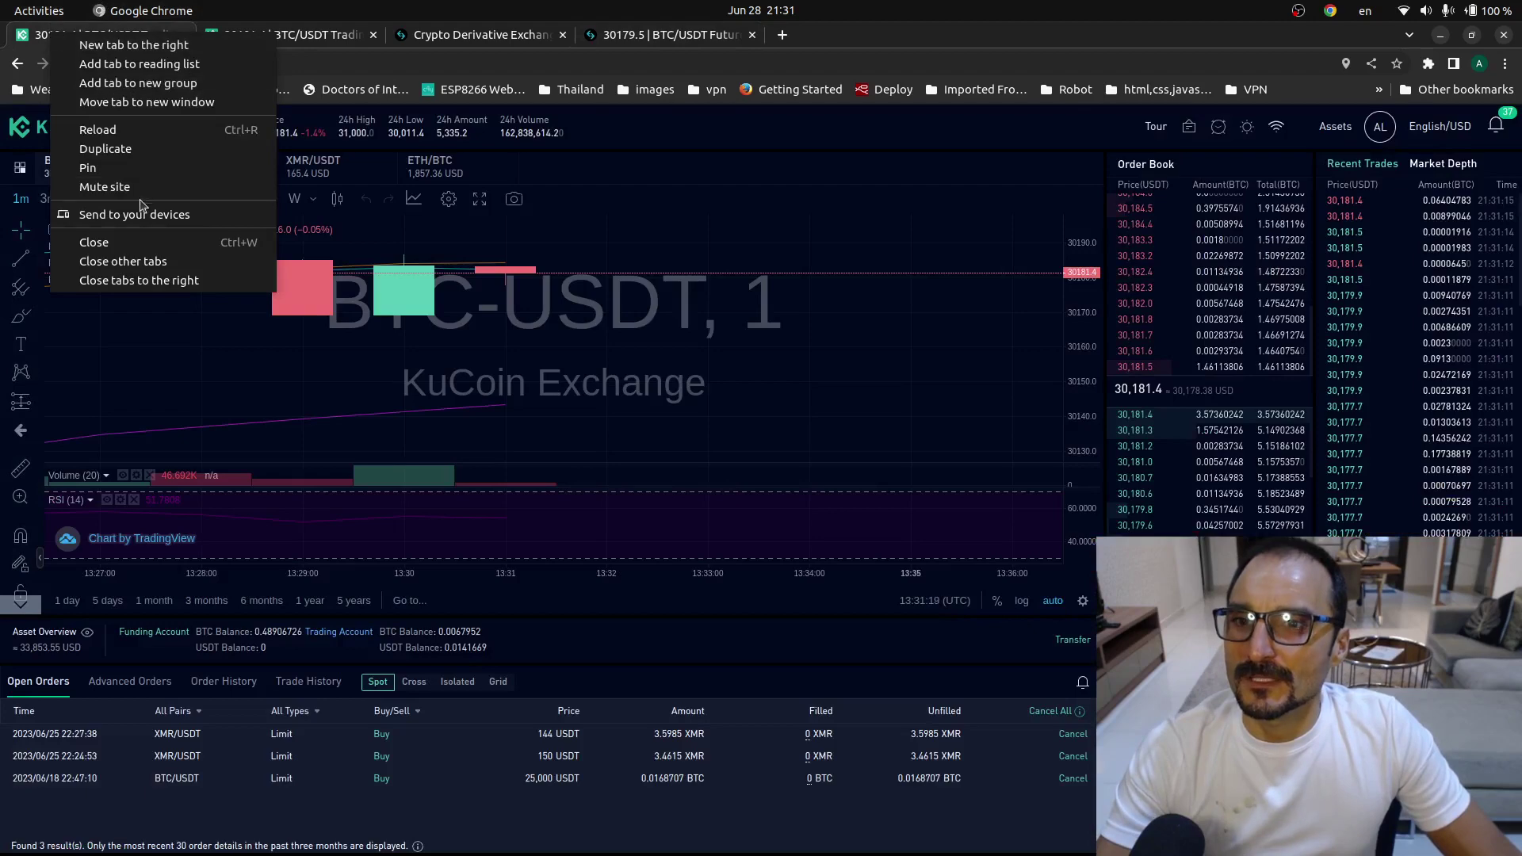
{"action": "left_click", "coordinate": [153, 149]}
- Enter HHTPS://BYBIT.COM in the address bar and open Bybit's site from the Google results
{"action": "left_click", "coordinate": [270, 60]}
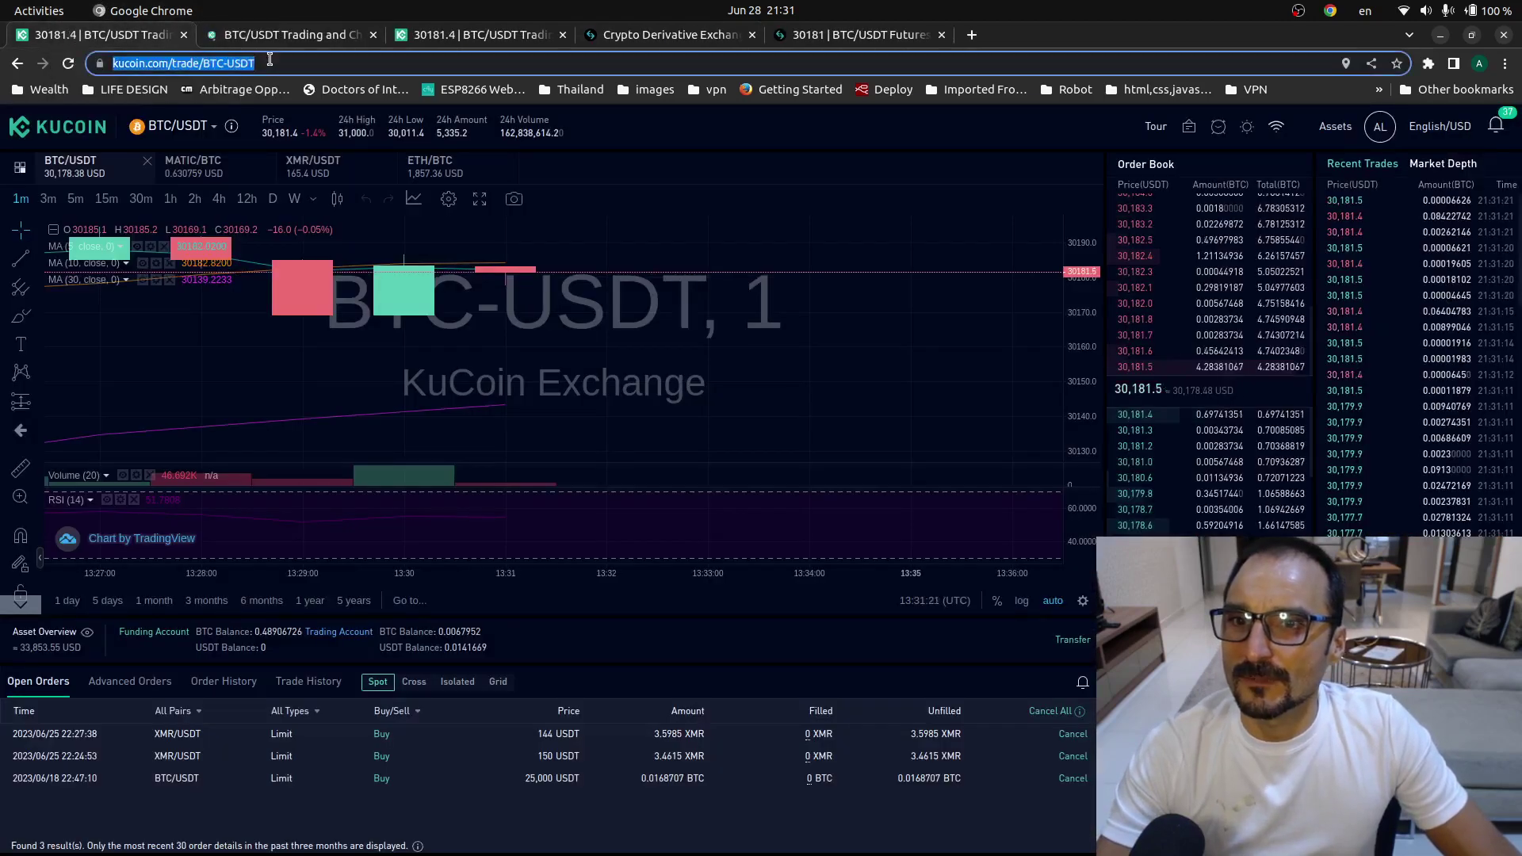
{"action": "type", "text": "BYBIT"}
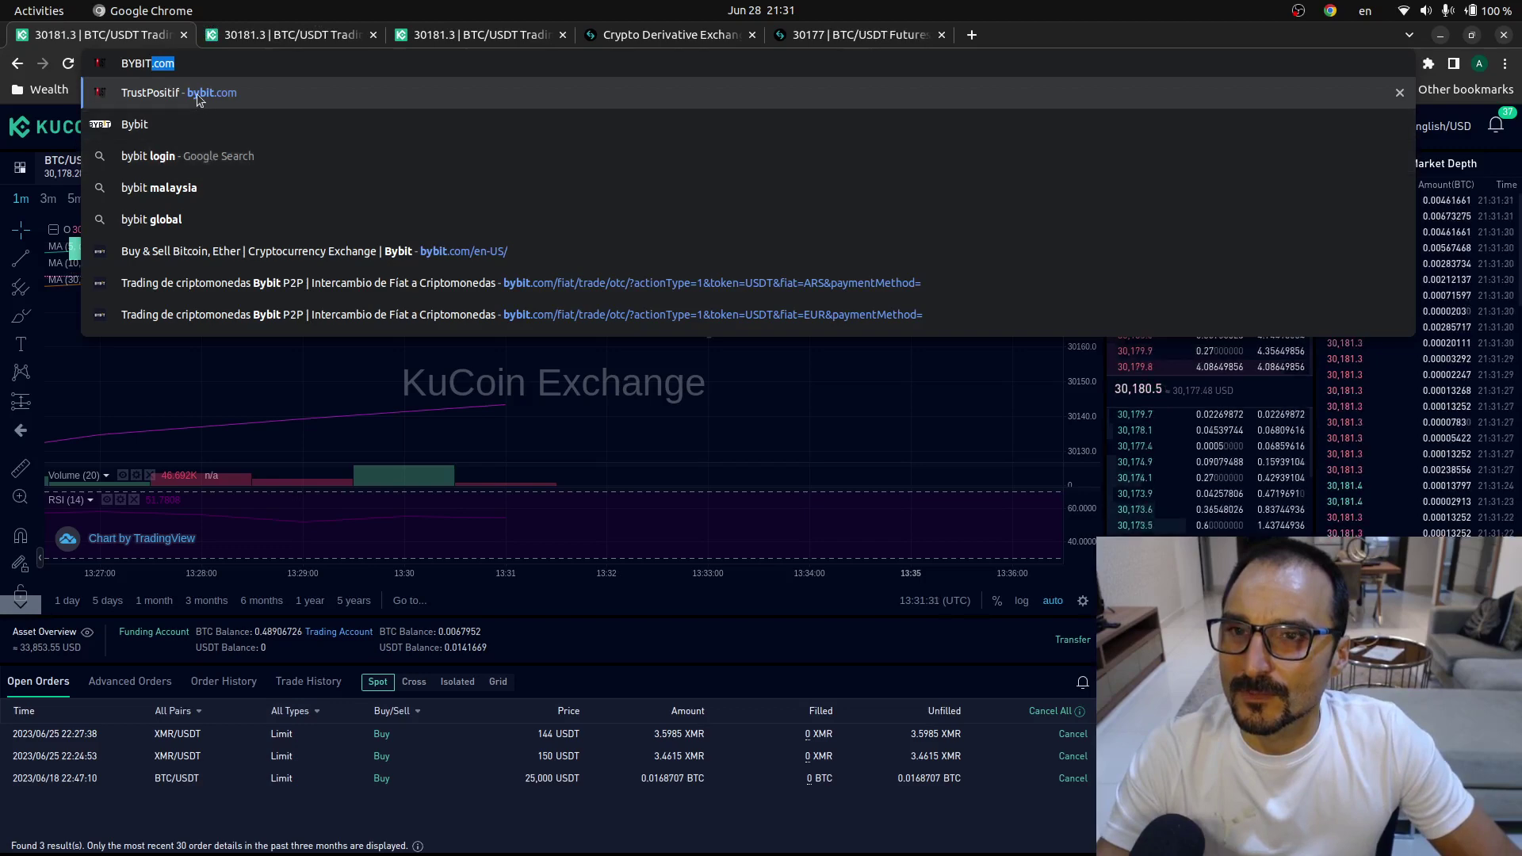
{"action": "key", "text": "ctrl+a"}
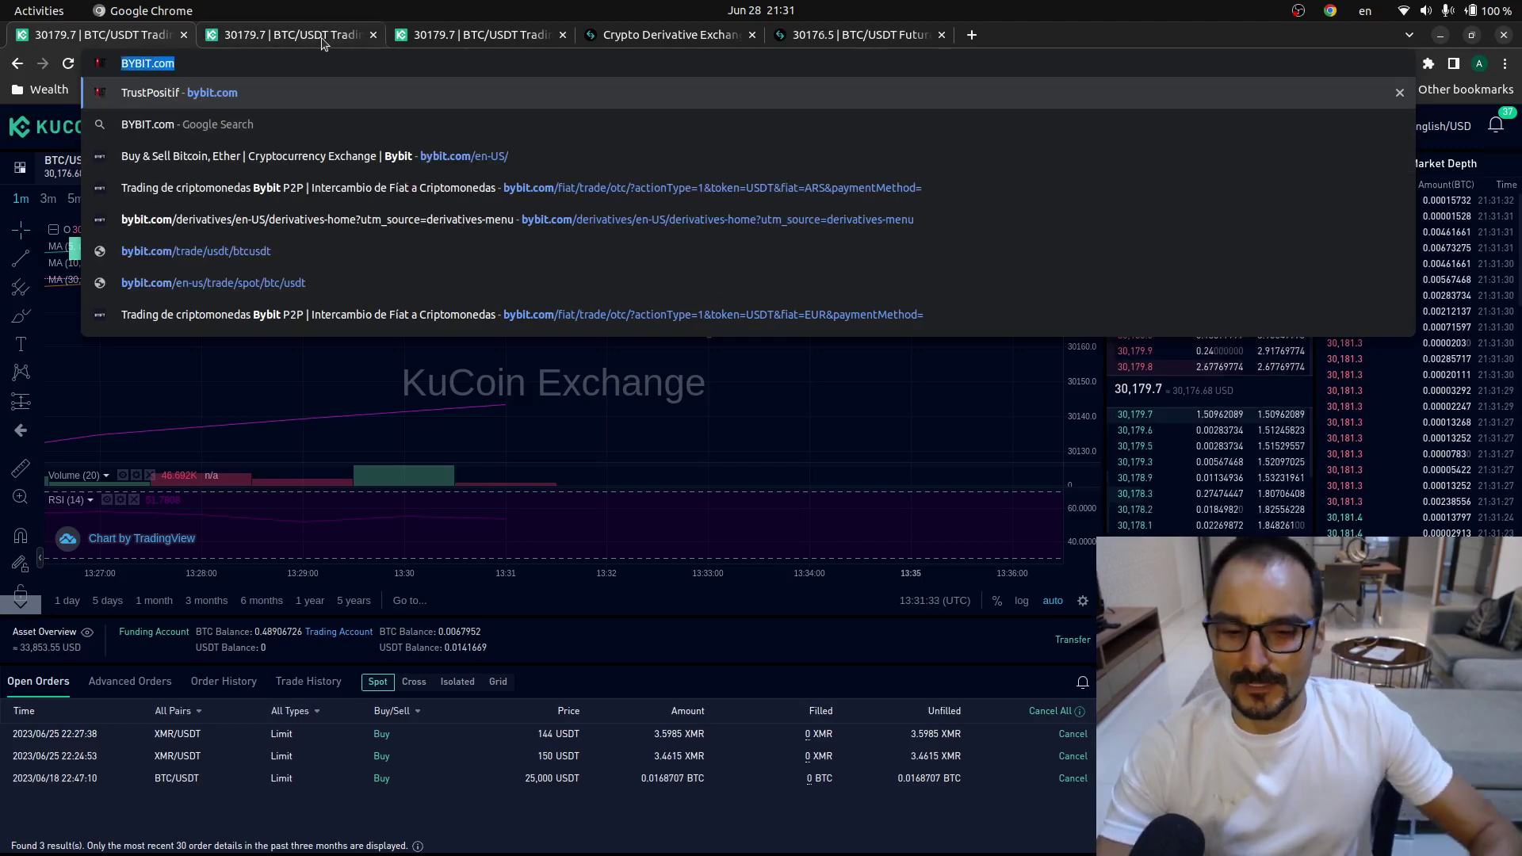
{"action": "type", "text": "HHTP"}
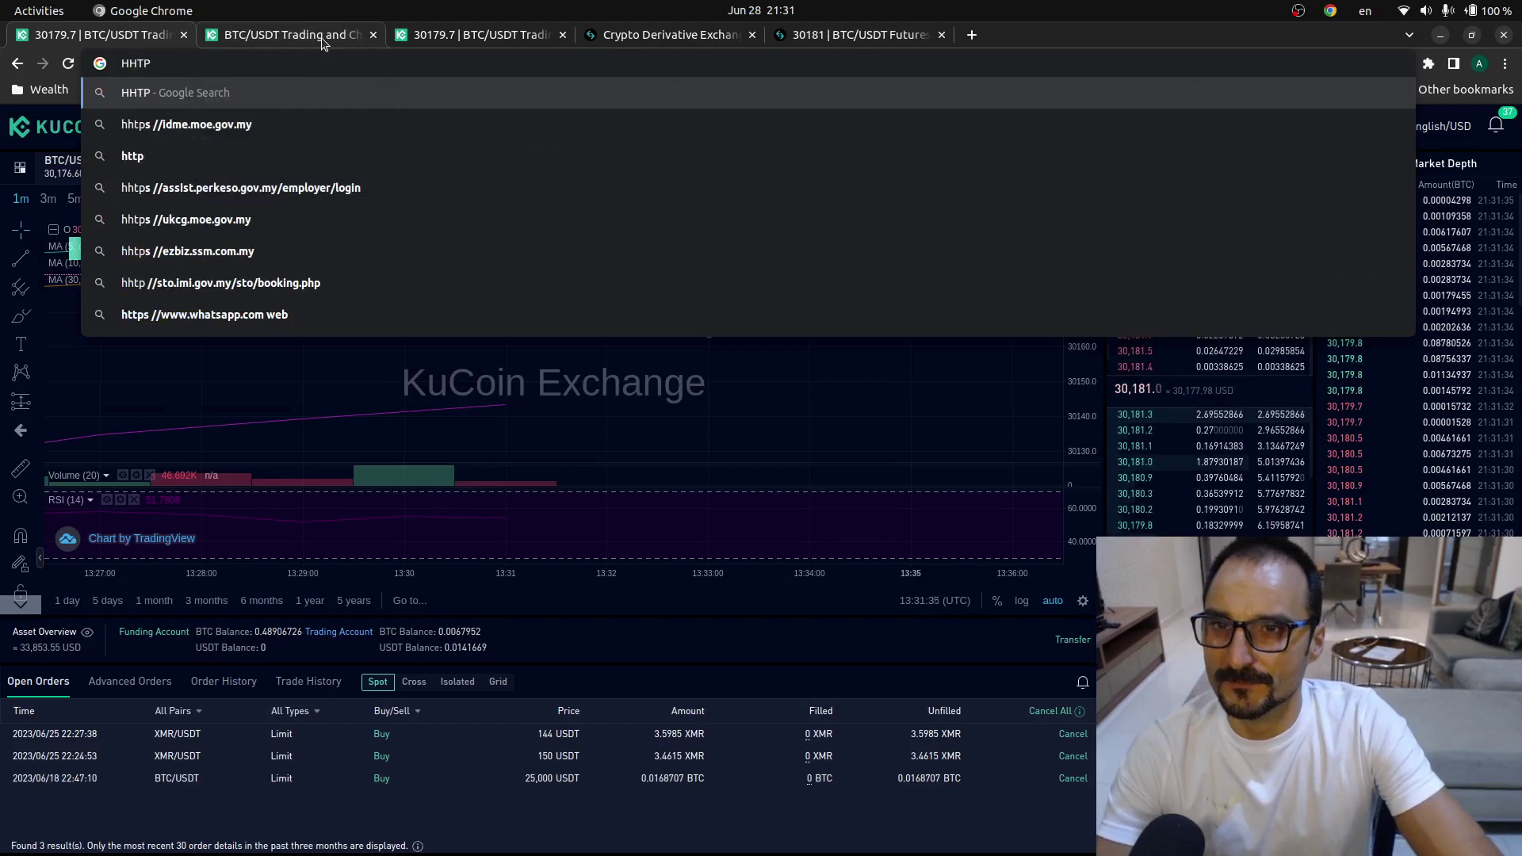
{"action": "type", "text": "S://"}
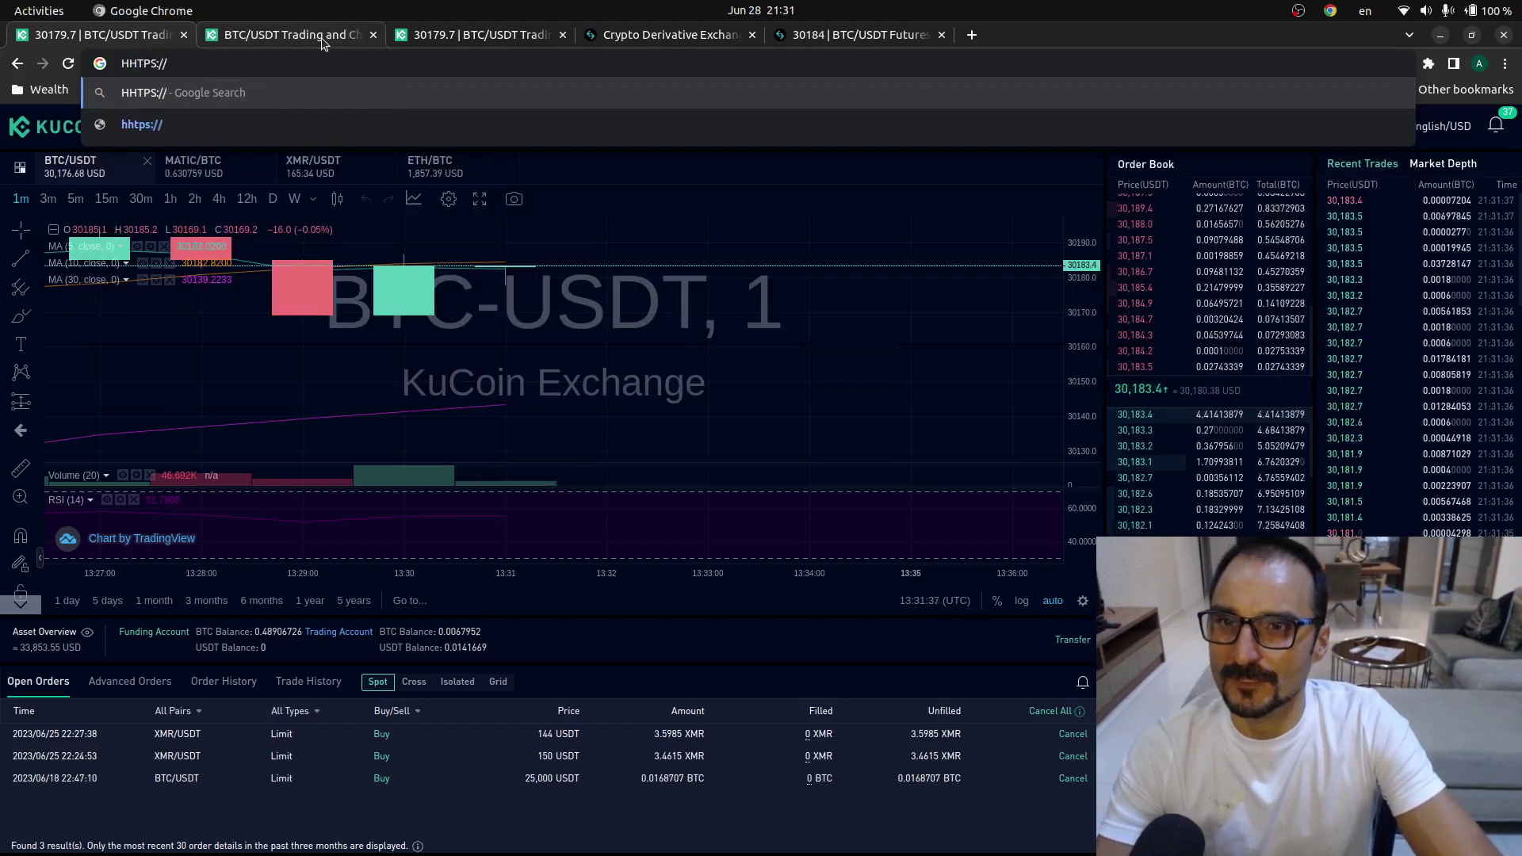
{"action": "type", "text": "BYBIT.COM"}
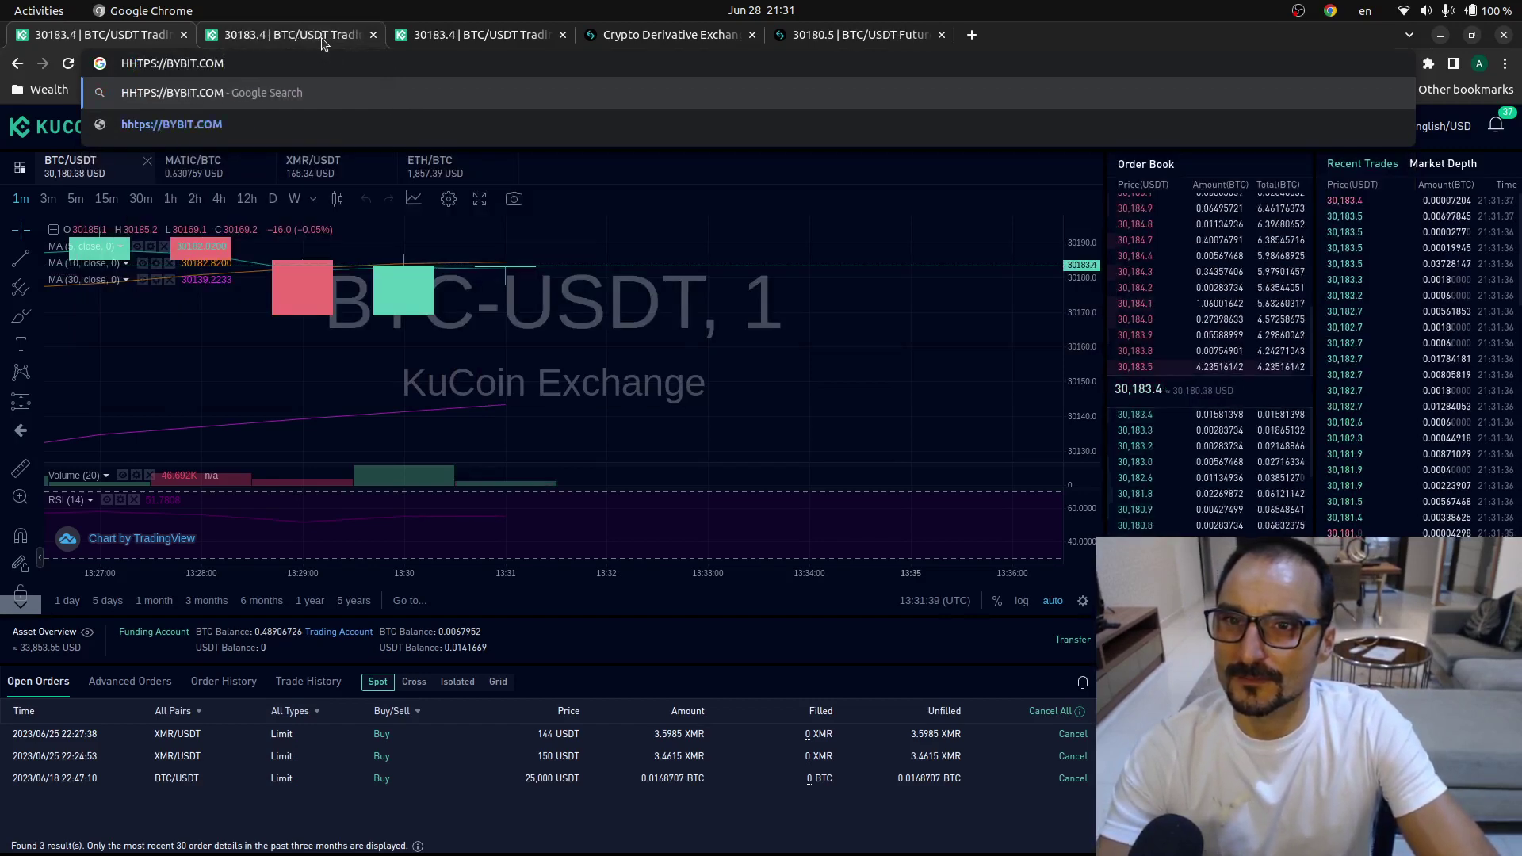
{"action": "key", "text": "Return"}
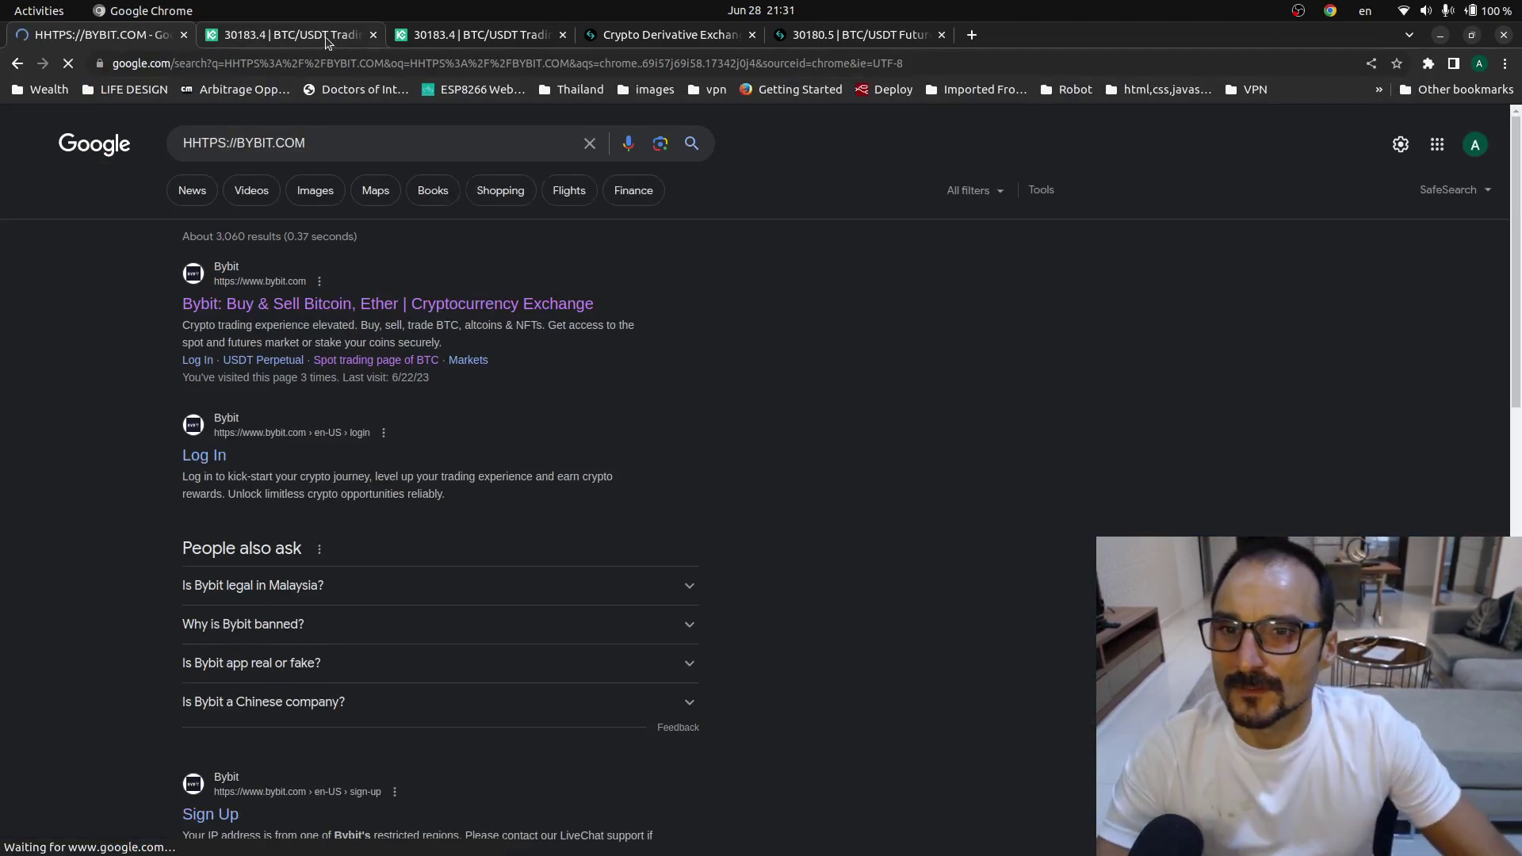
{"action": "left_click", "coordinate": [410, 306]}
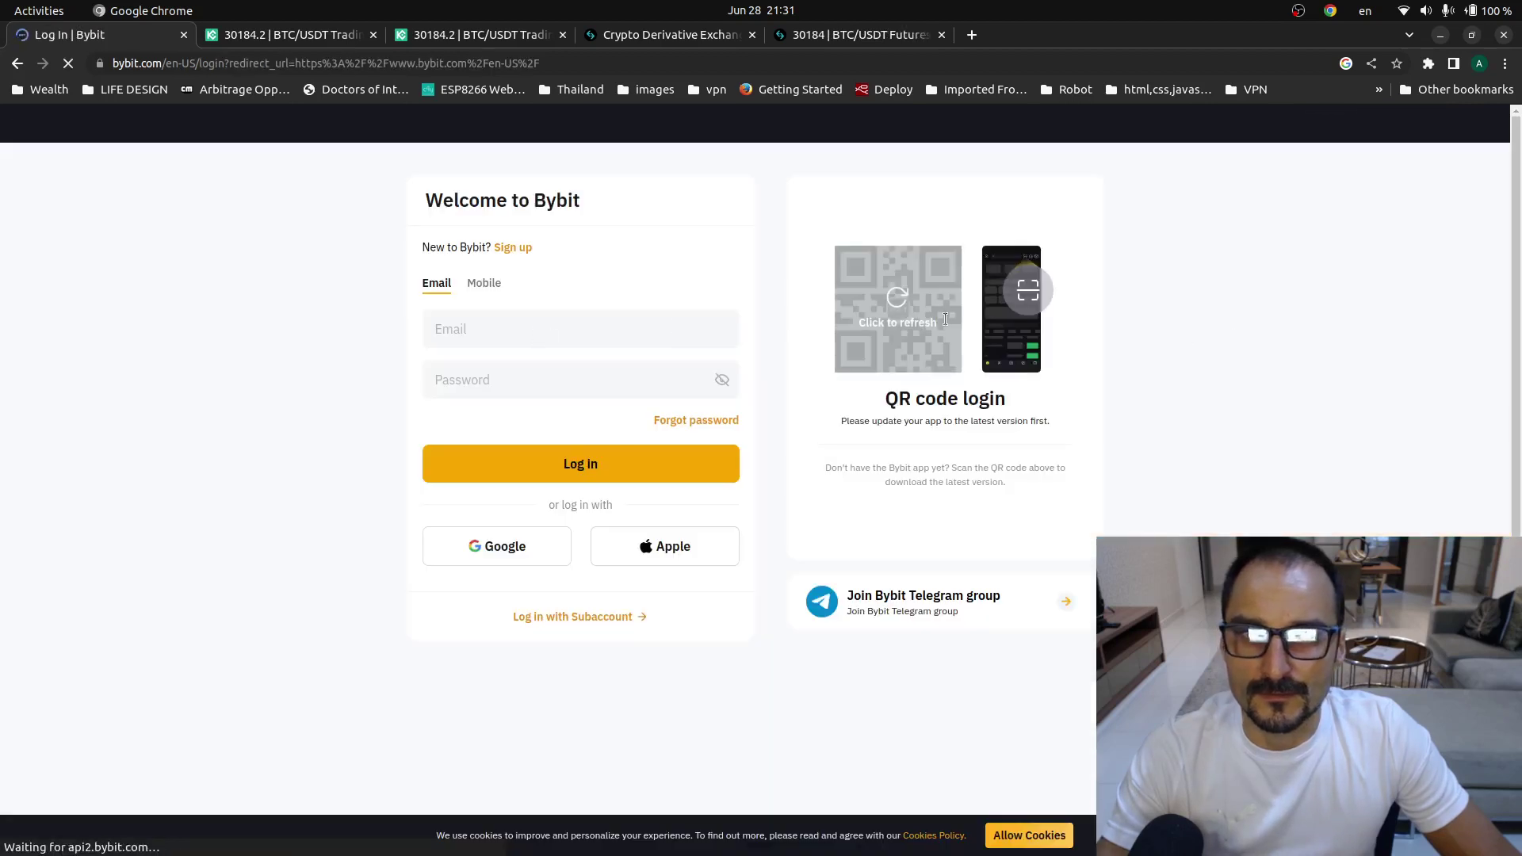
- Refresh the expired Bybit login QR code, then return to the KuCoin BTC-USDT tab
{"action": "left_click", "coordinate": [891, 300]}
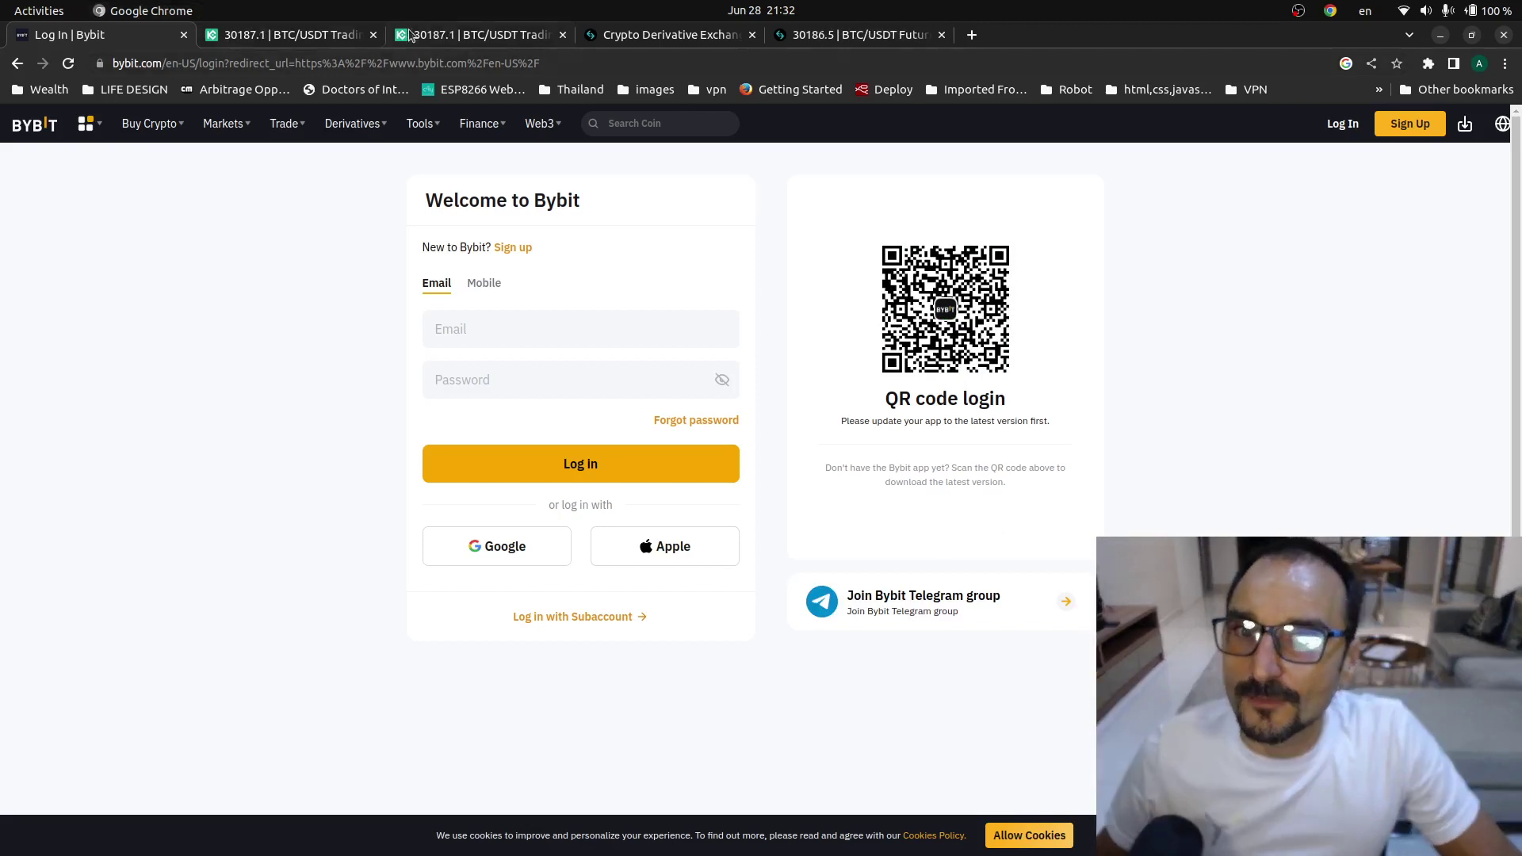
{"action": "key", "text": "ctrl+3"}
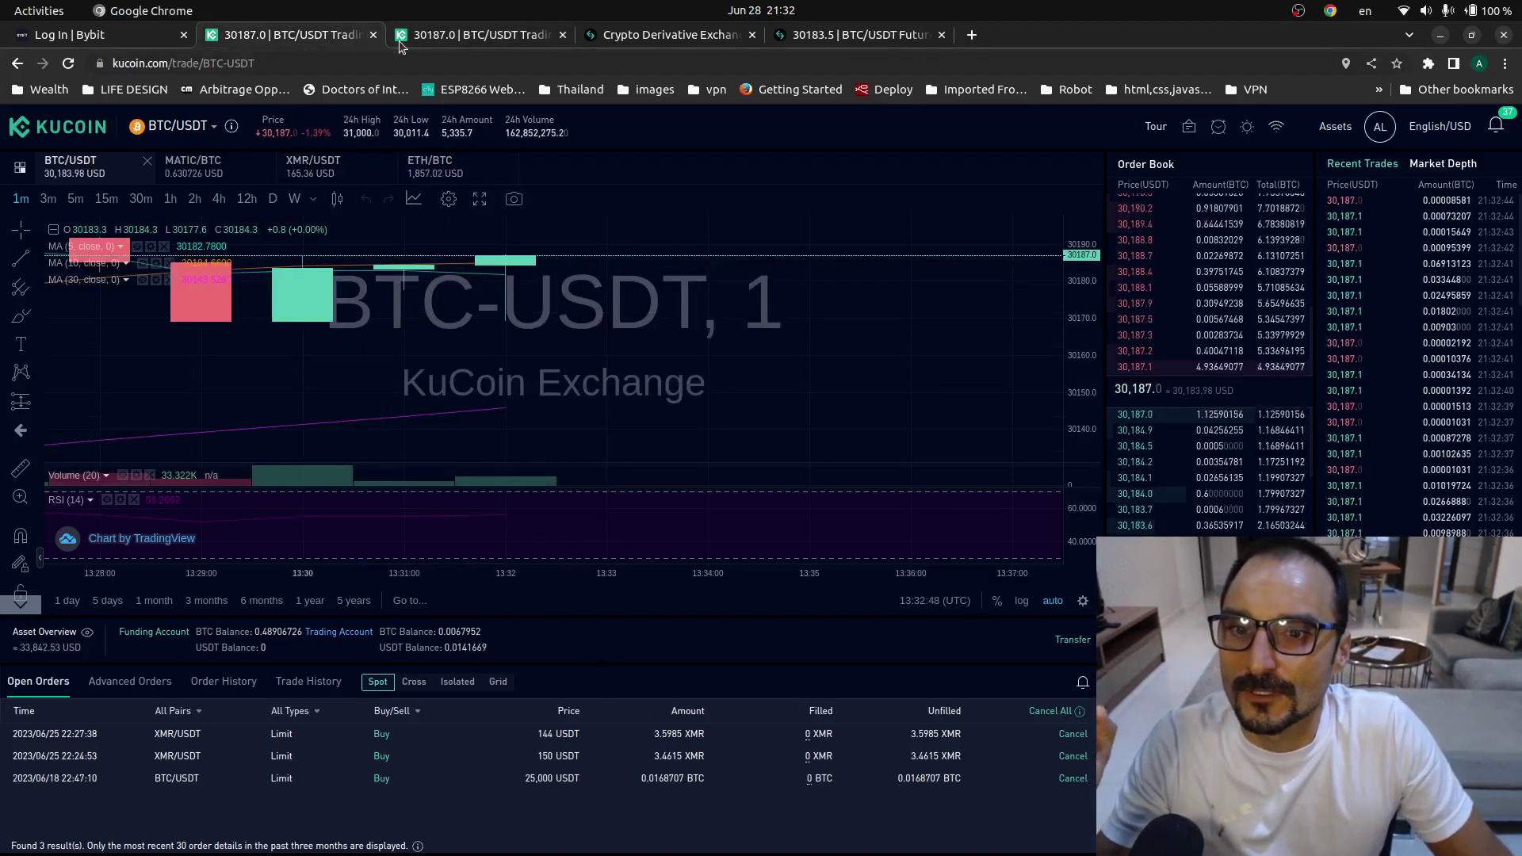
- Go to KuCoin's home page and look over its Derivatives menu
{"action": "left_click", "coordinate": [57, 127]}
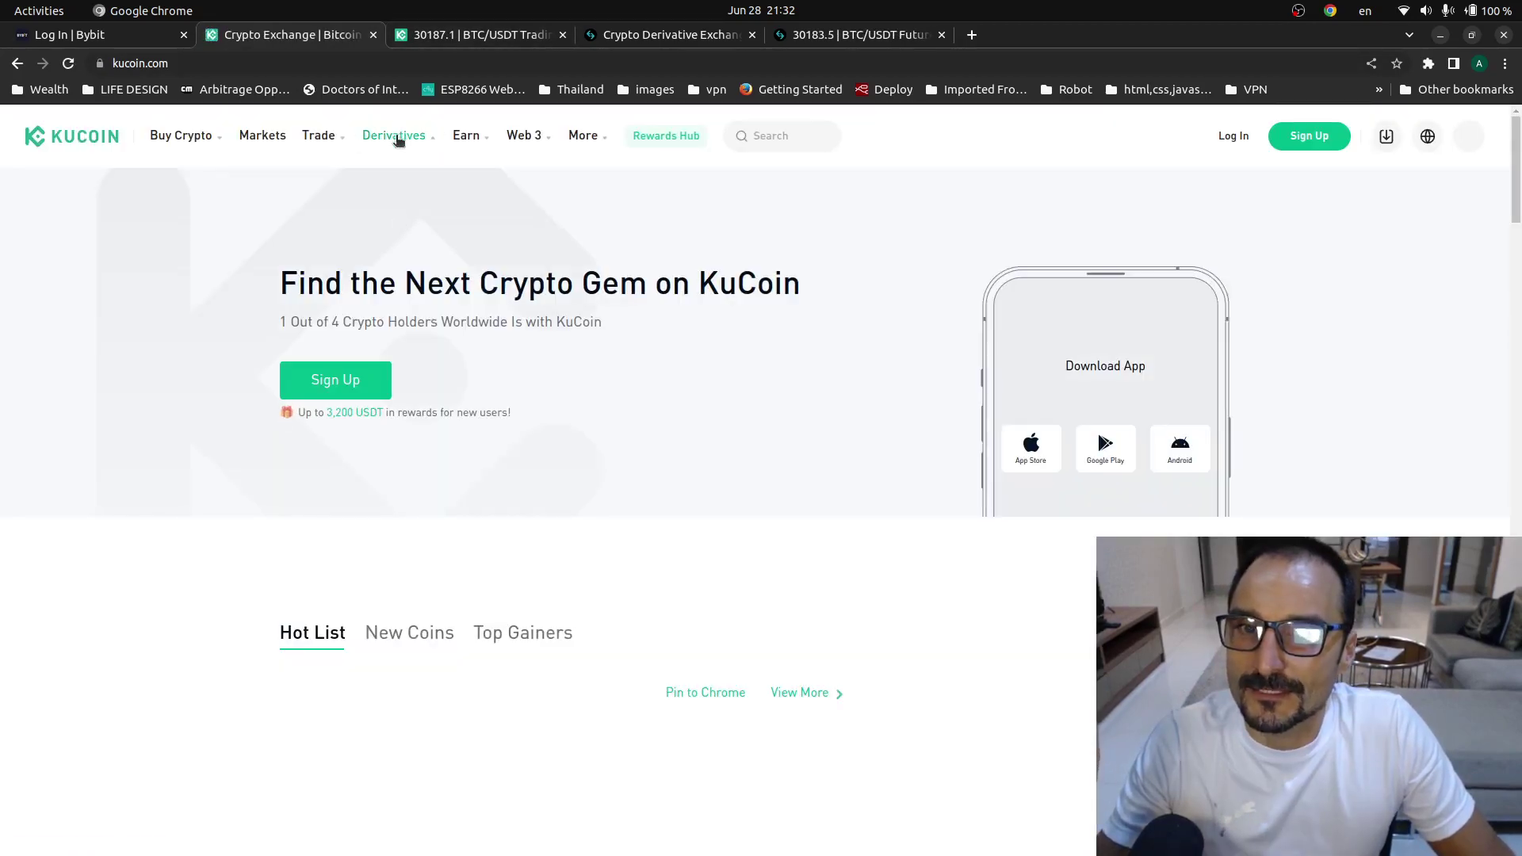
{"action": "mouse_move", "coordinate": [420, 139]}
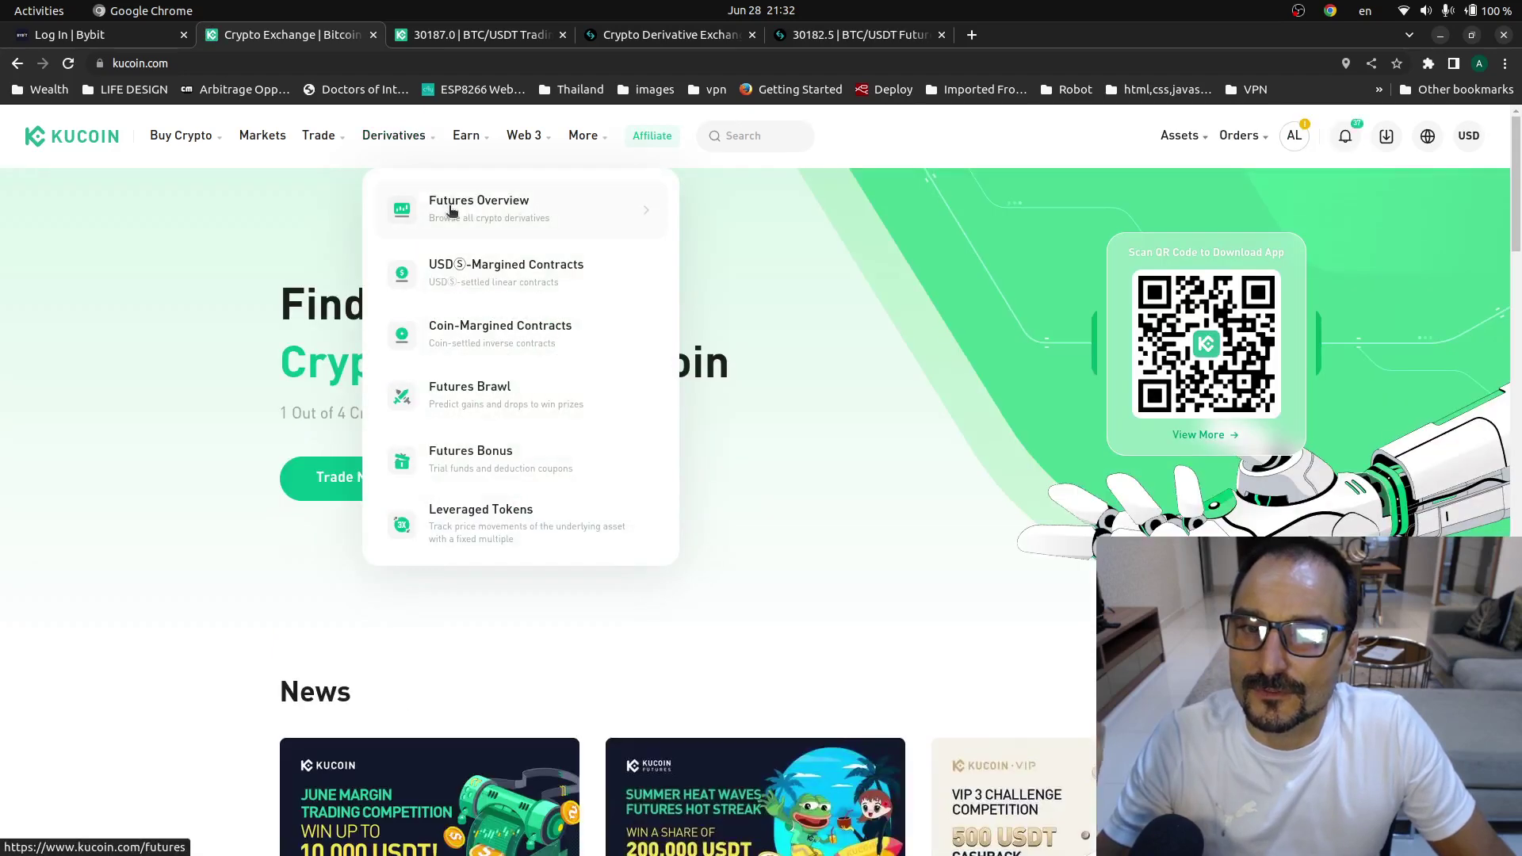
- Log in to Bybit with the saved email, pass the slider captcha and enter the Google 2FA code
{"action": "left_click", "coordinate": [93, 35]}
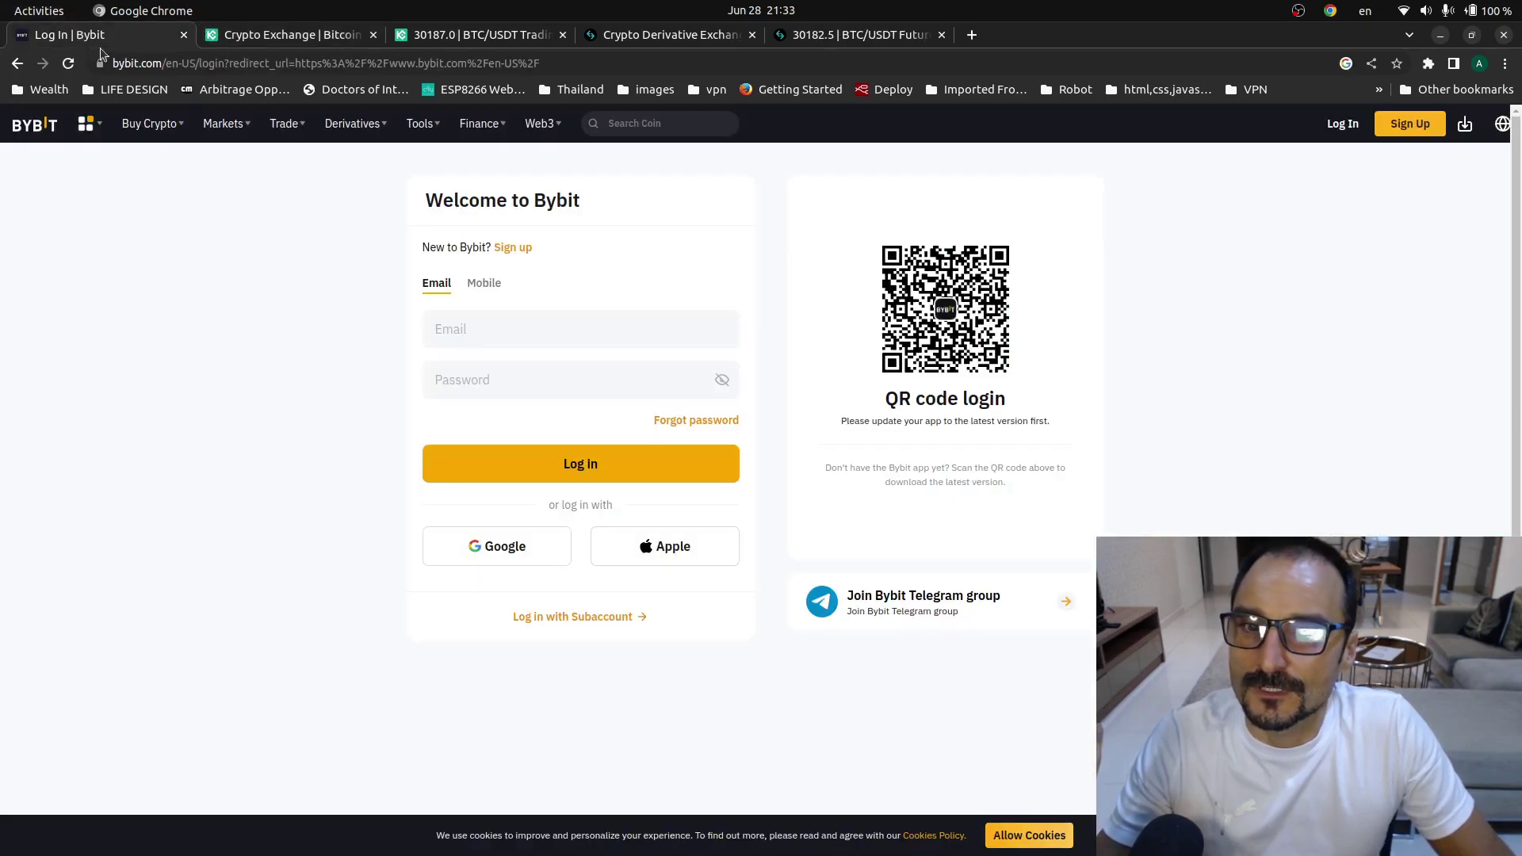
{"action": "left_click", "coordinate": [590, 326]}
{"action": "left_click", "coordinate": [575, 361]}
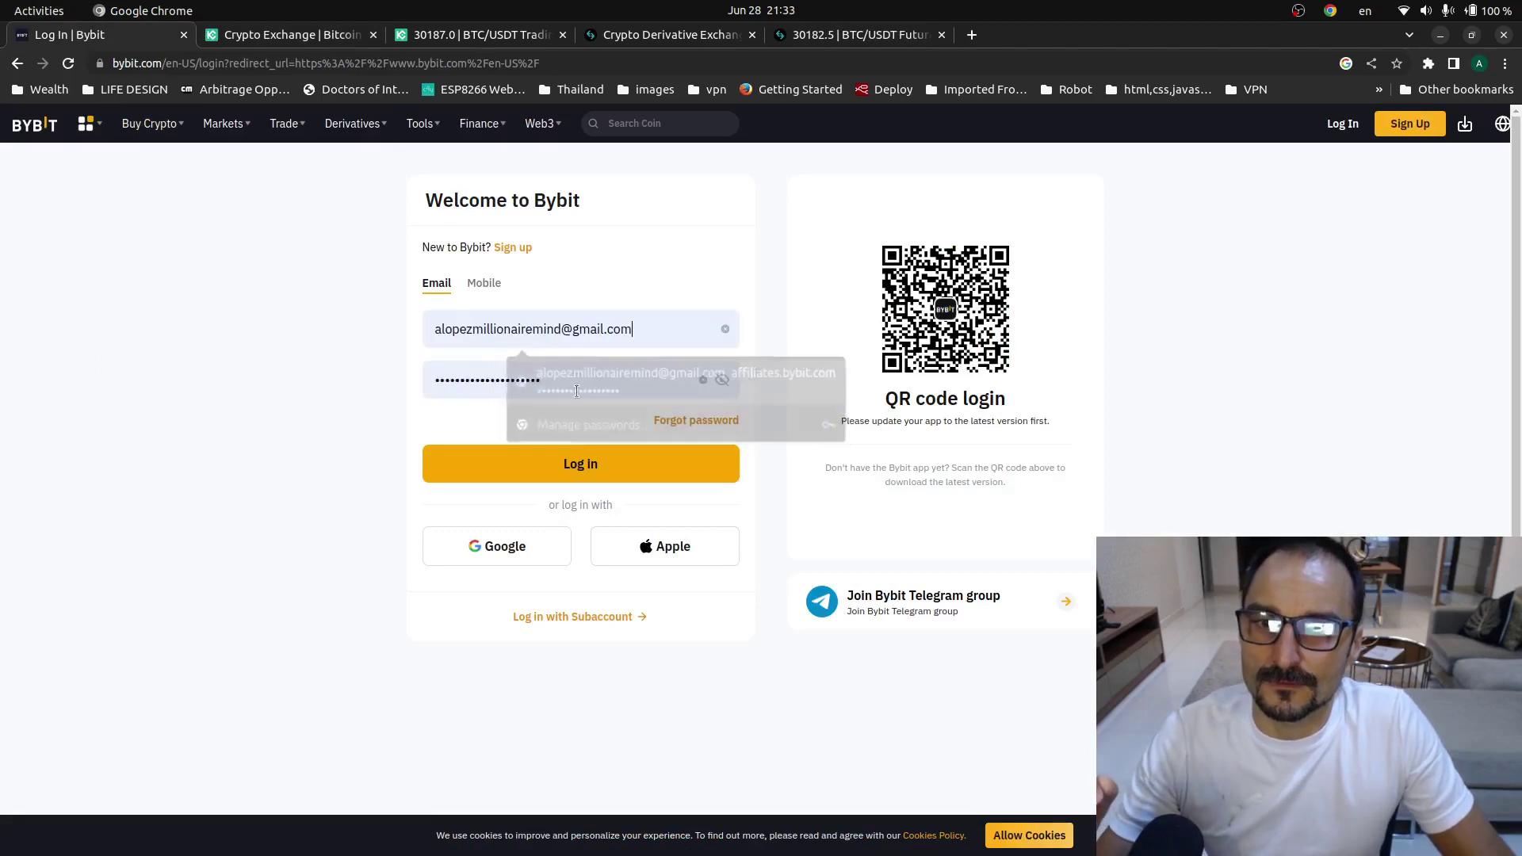
{"action": "left_click", "coordinate": [581, 467]}
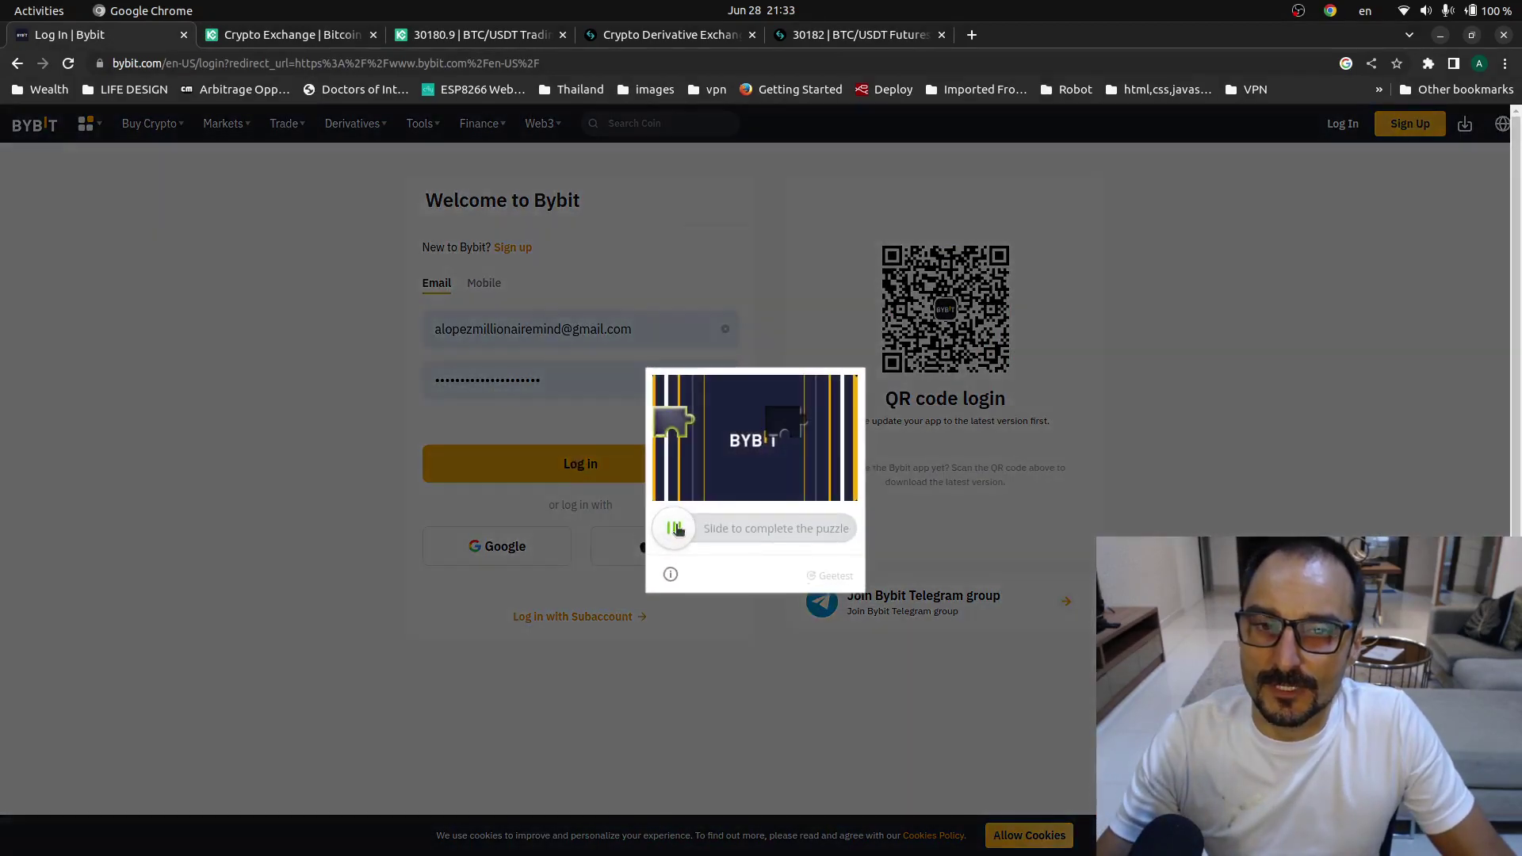
{"action": "left_click_drag", "start_coordinate": [676, 527], "coordinate": [799, 521]}
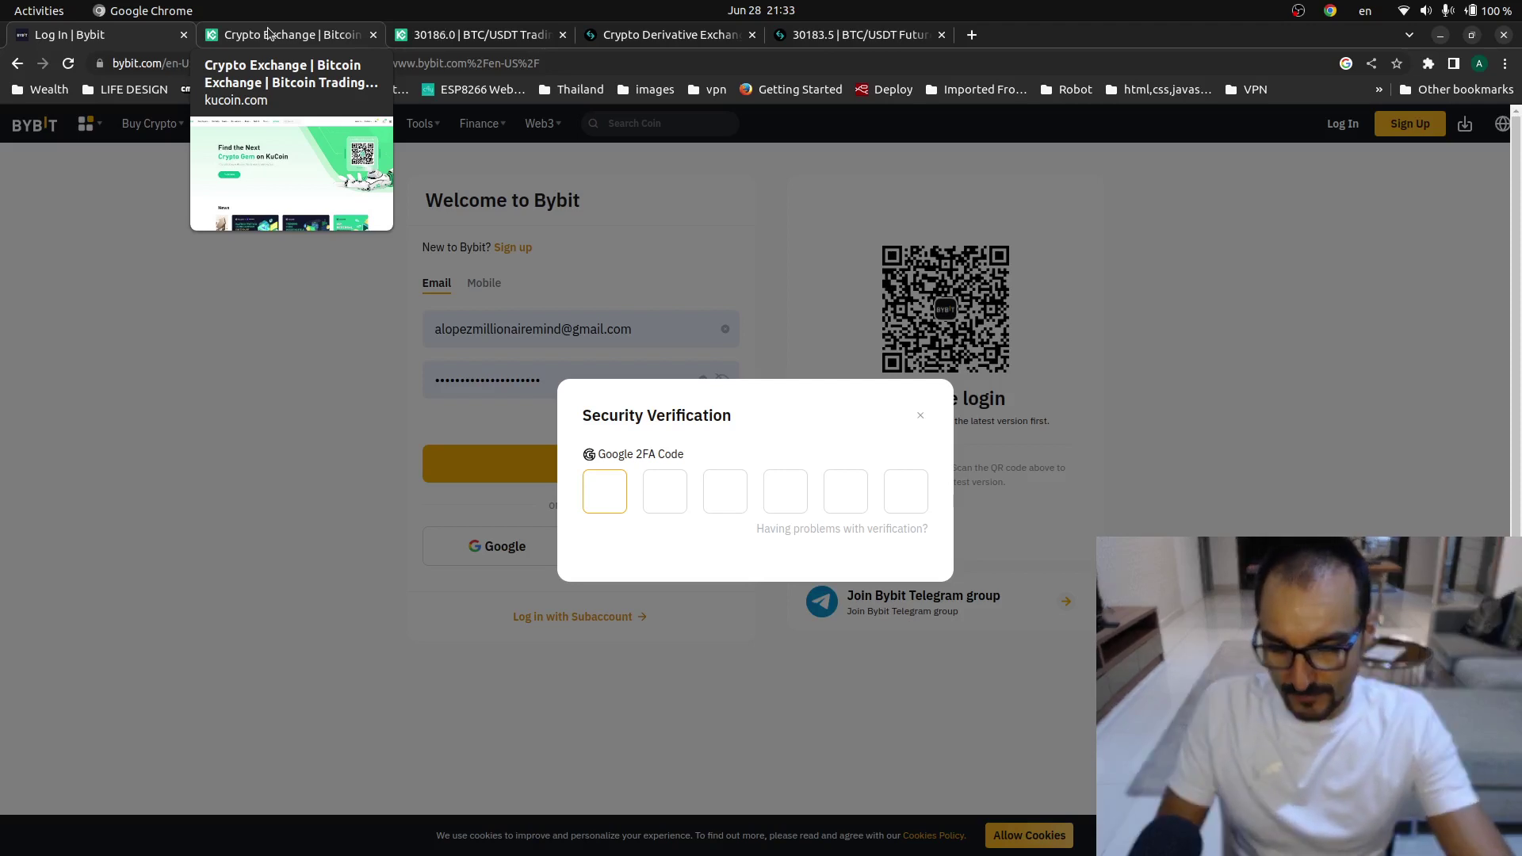
{"action": "type", "text": "35"}
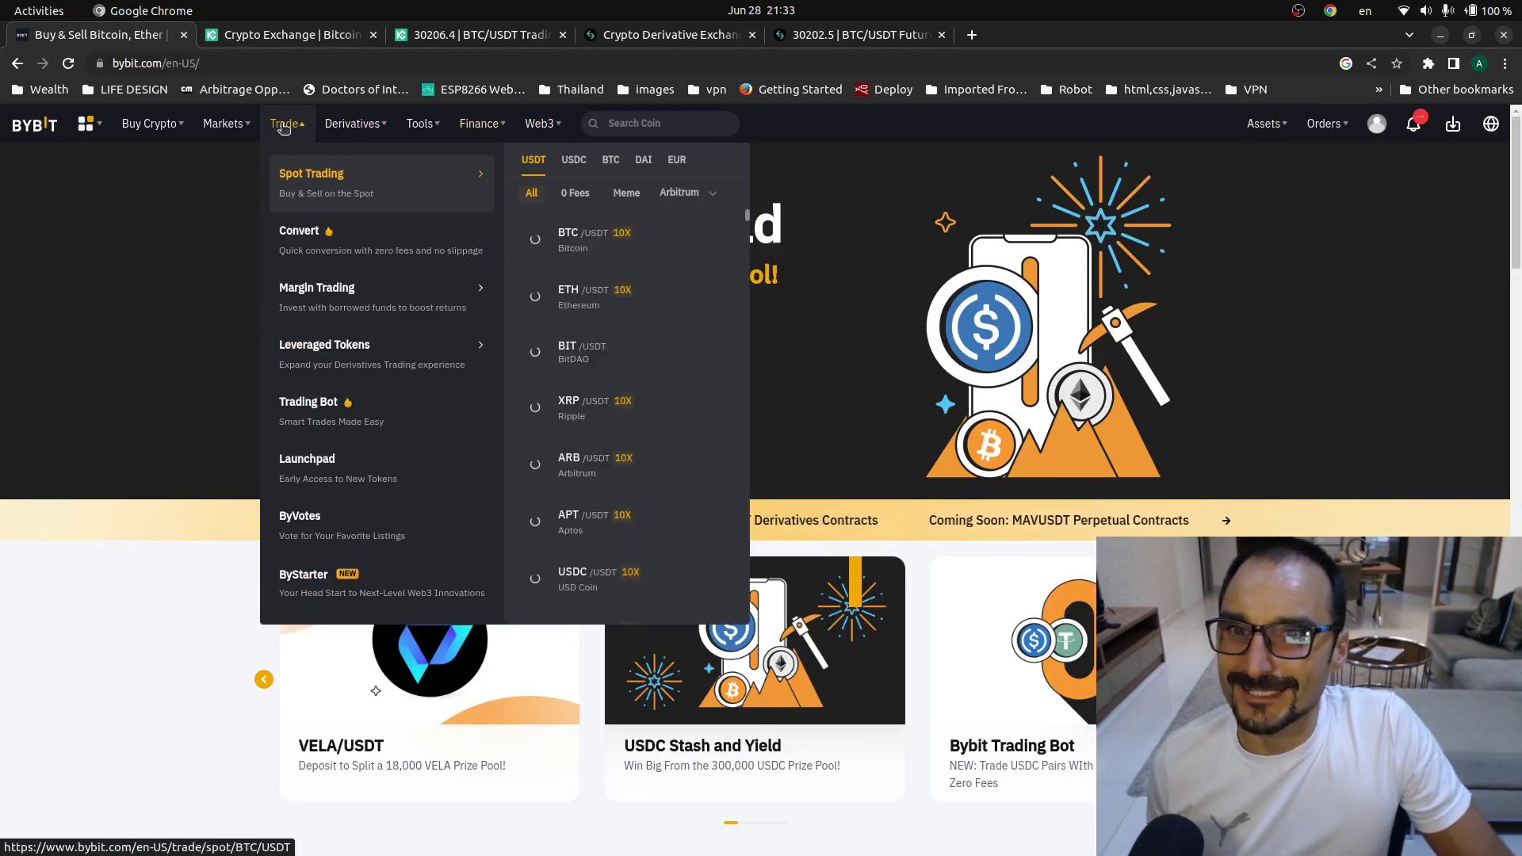
- Open Bybit's USDT Perpetual BTCUSDT page and search its contract list for TU
{"action": "mouse_move", "coordinate": [353, 127]}
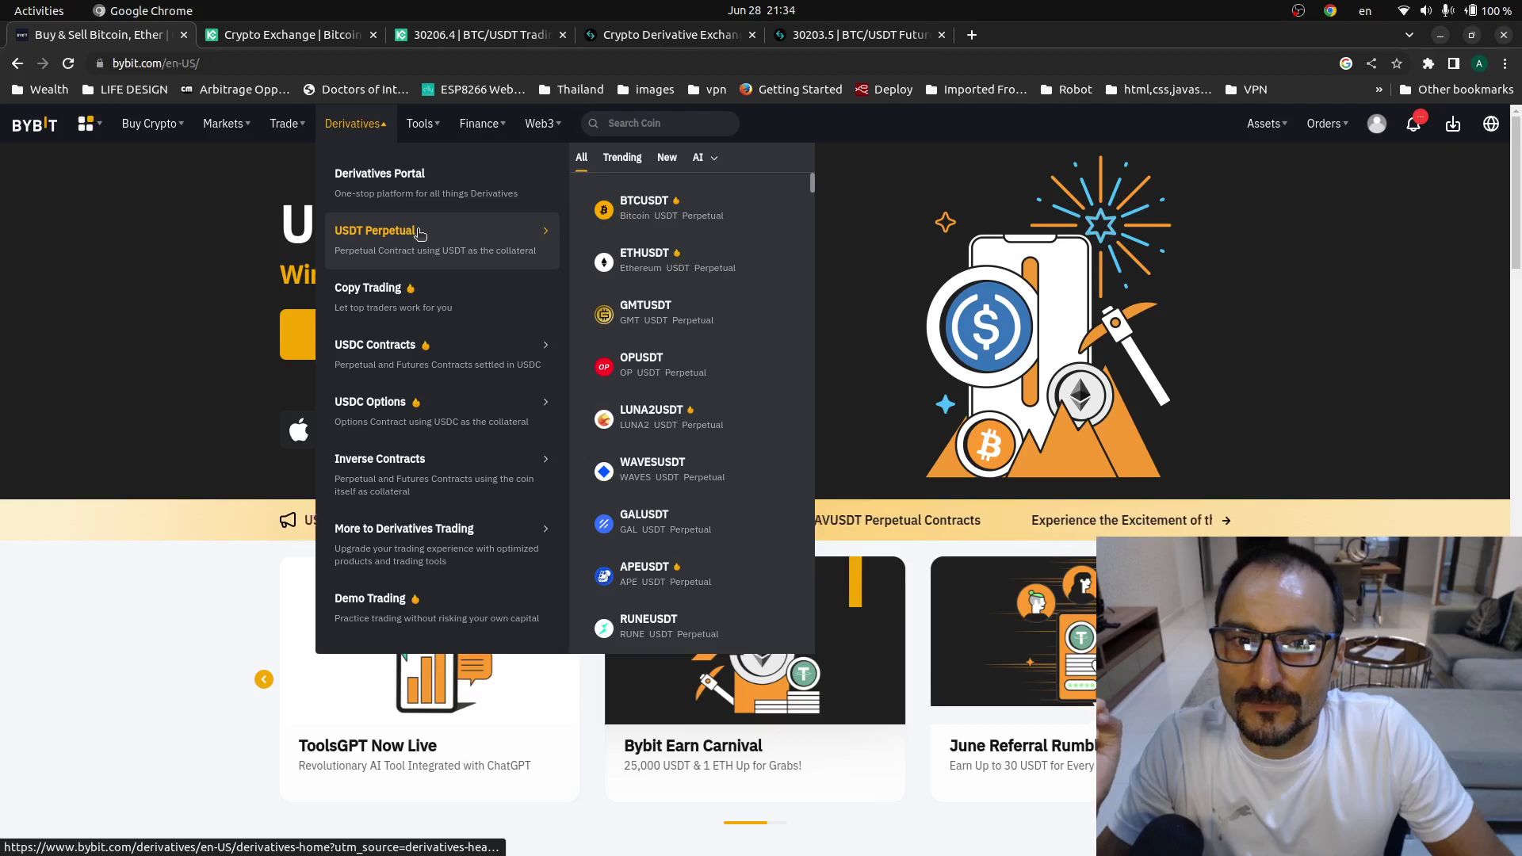
{"action": "left_click", "coordinate": [419, 233]}
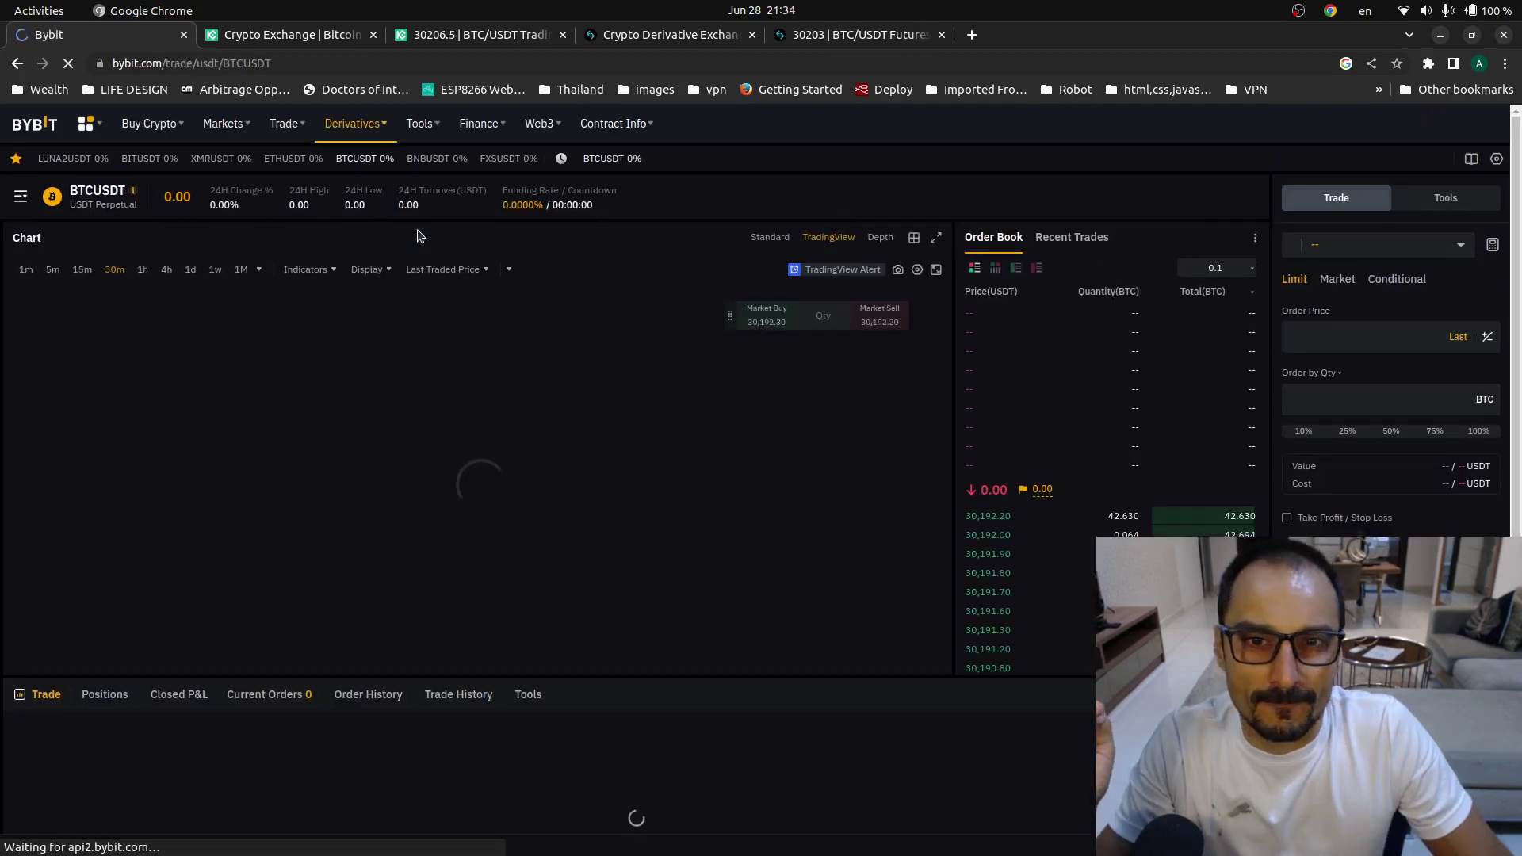
{"action": "mouse_move", "coordinate": [98, 194]}
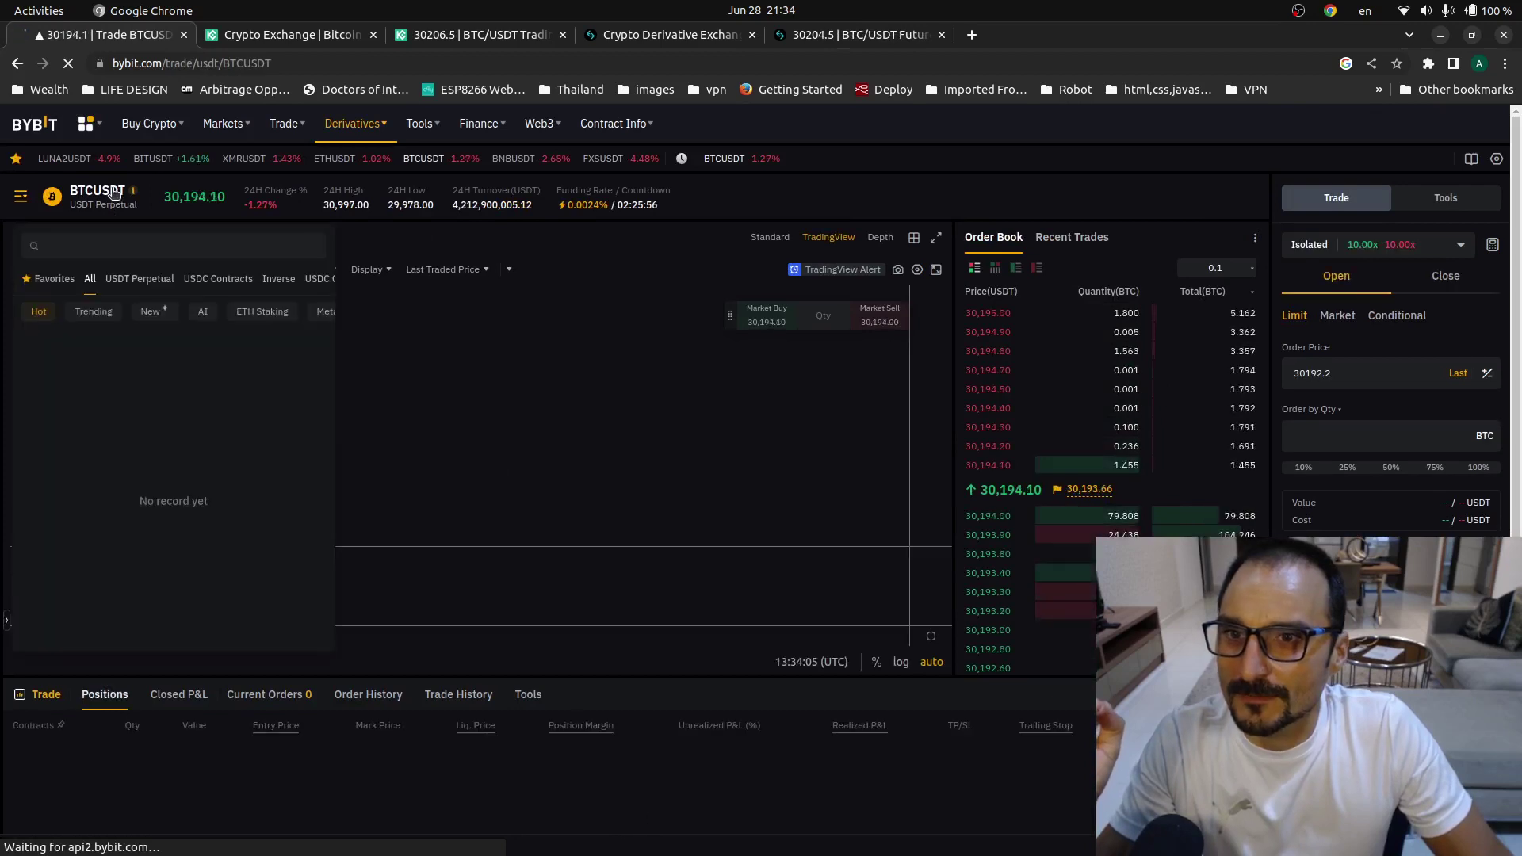
{"action": "left_click", "coordinate": [132, 246]}
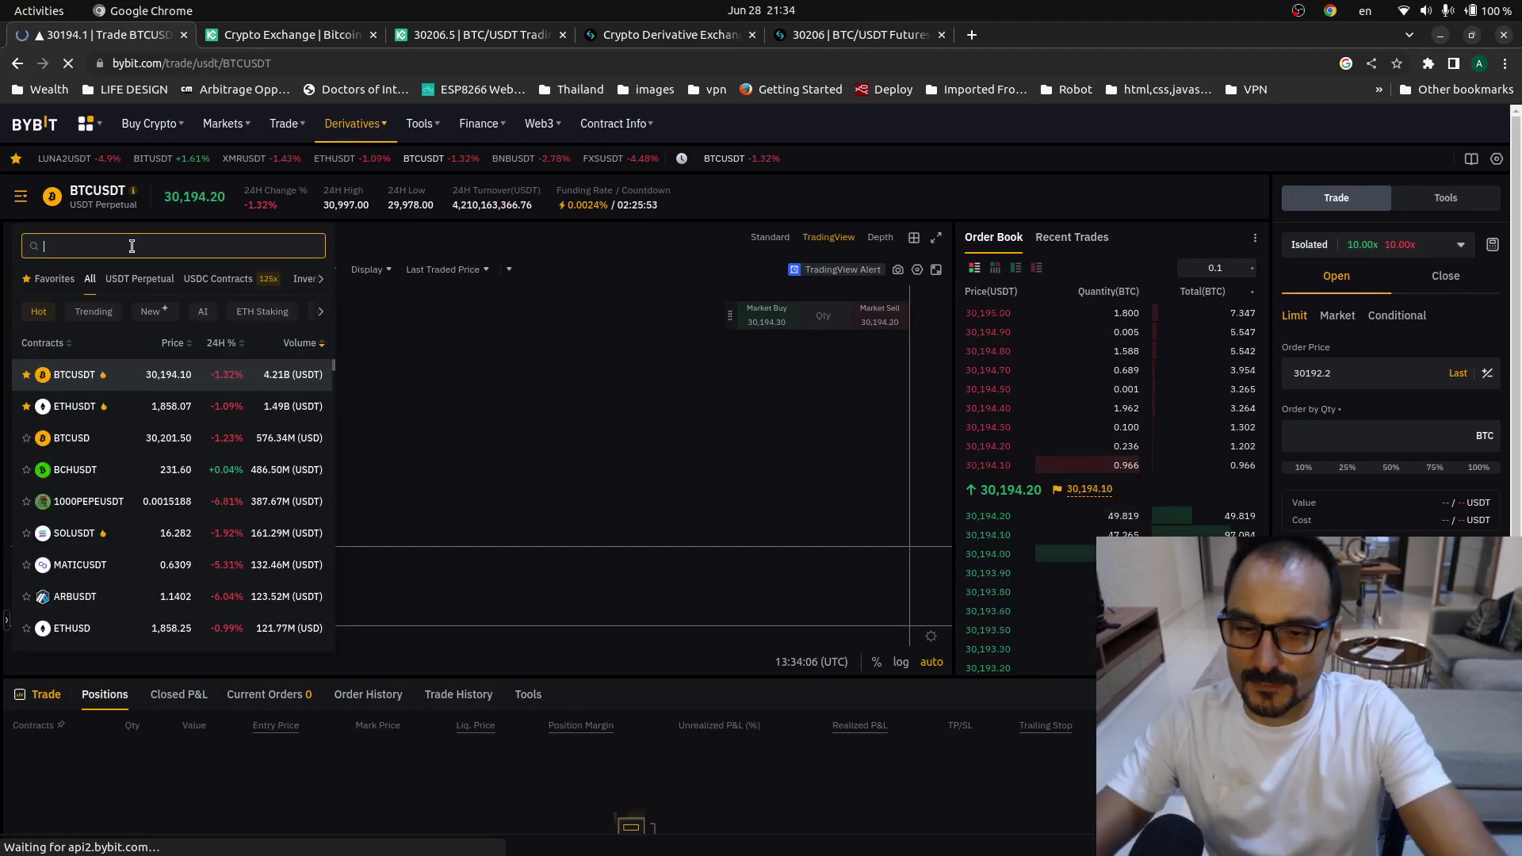
{"action": "type", "text": "TU"}
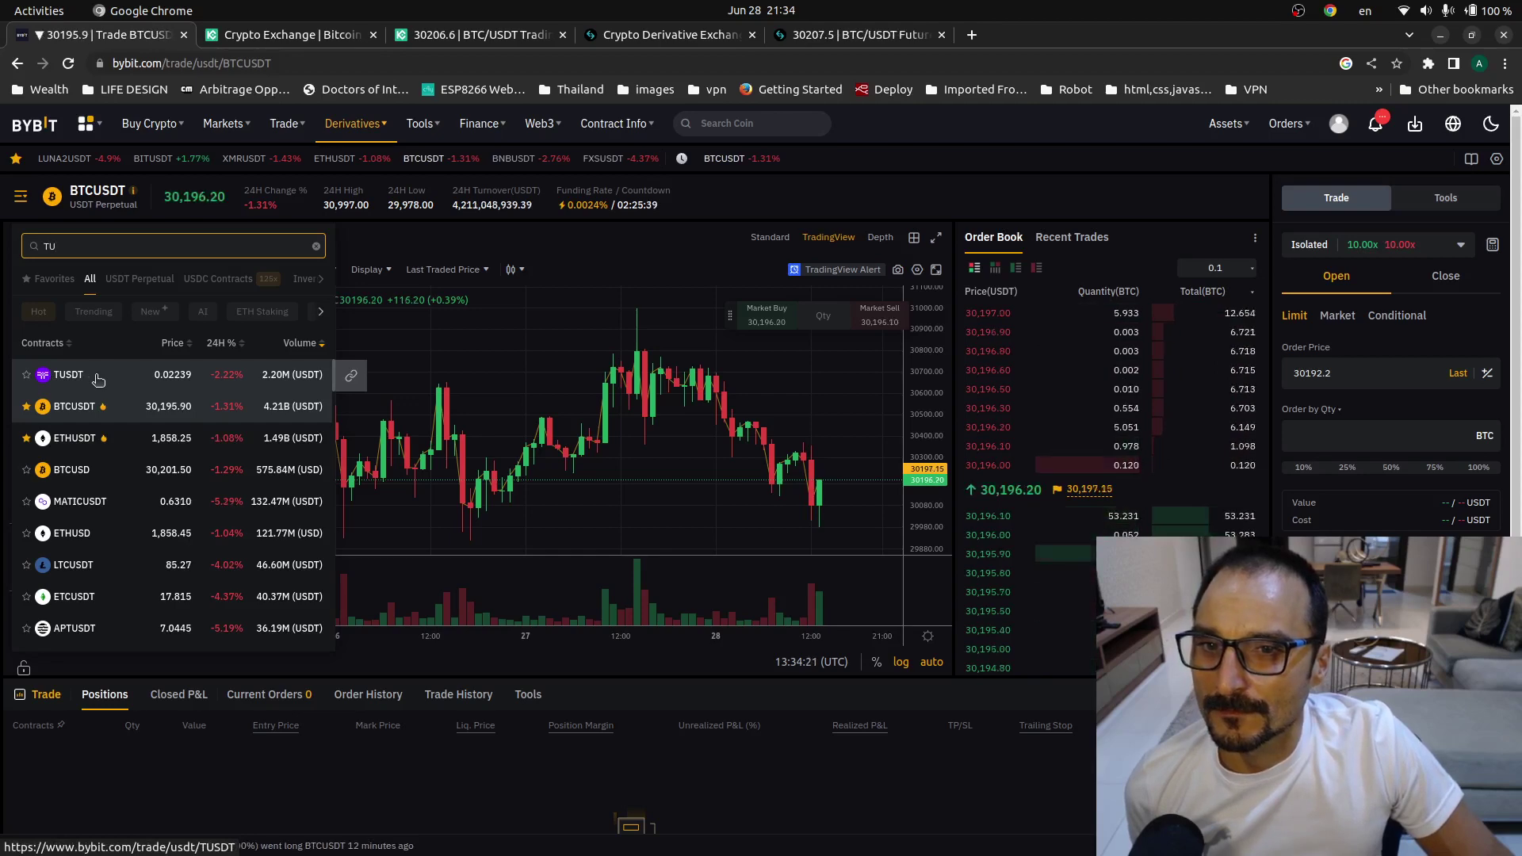
- Switch Bybit to the TUSDT perpetual, then search contracts for TUSD, TRUE and T
{"action": "left_click", "coordinate": [97, 379]}
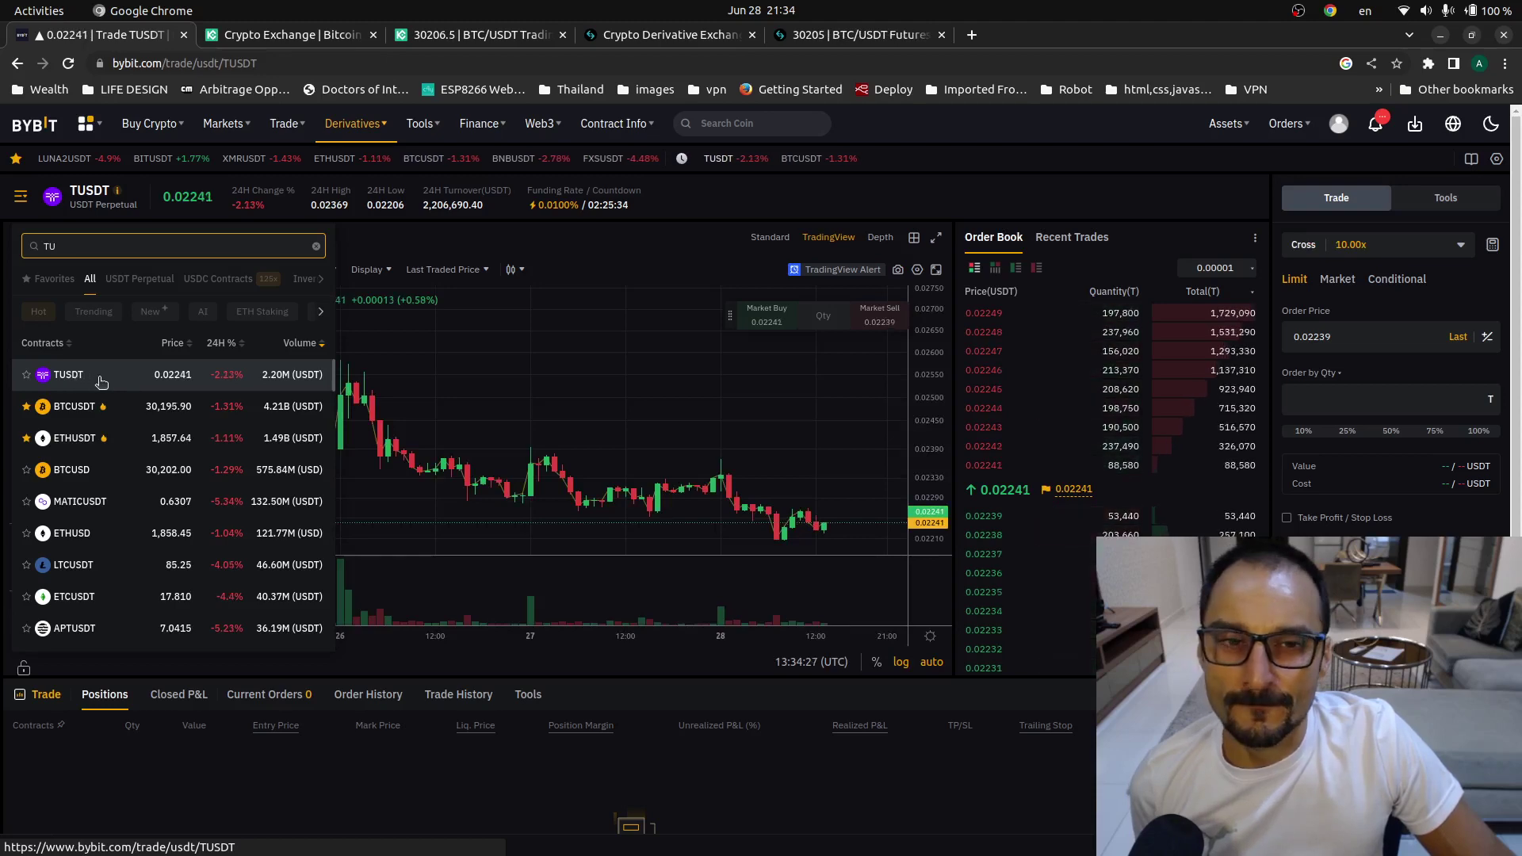
{"action": "mouse_move", "coordinate": [111, 194]}
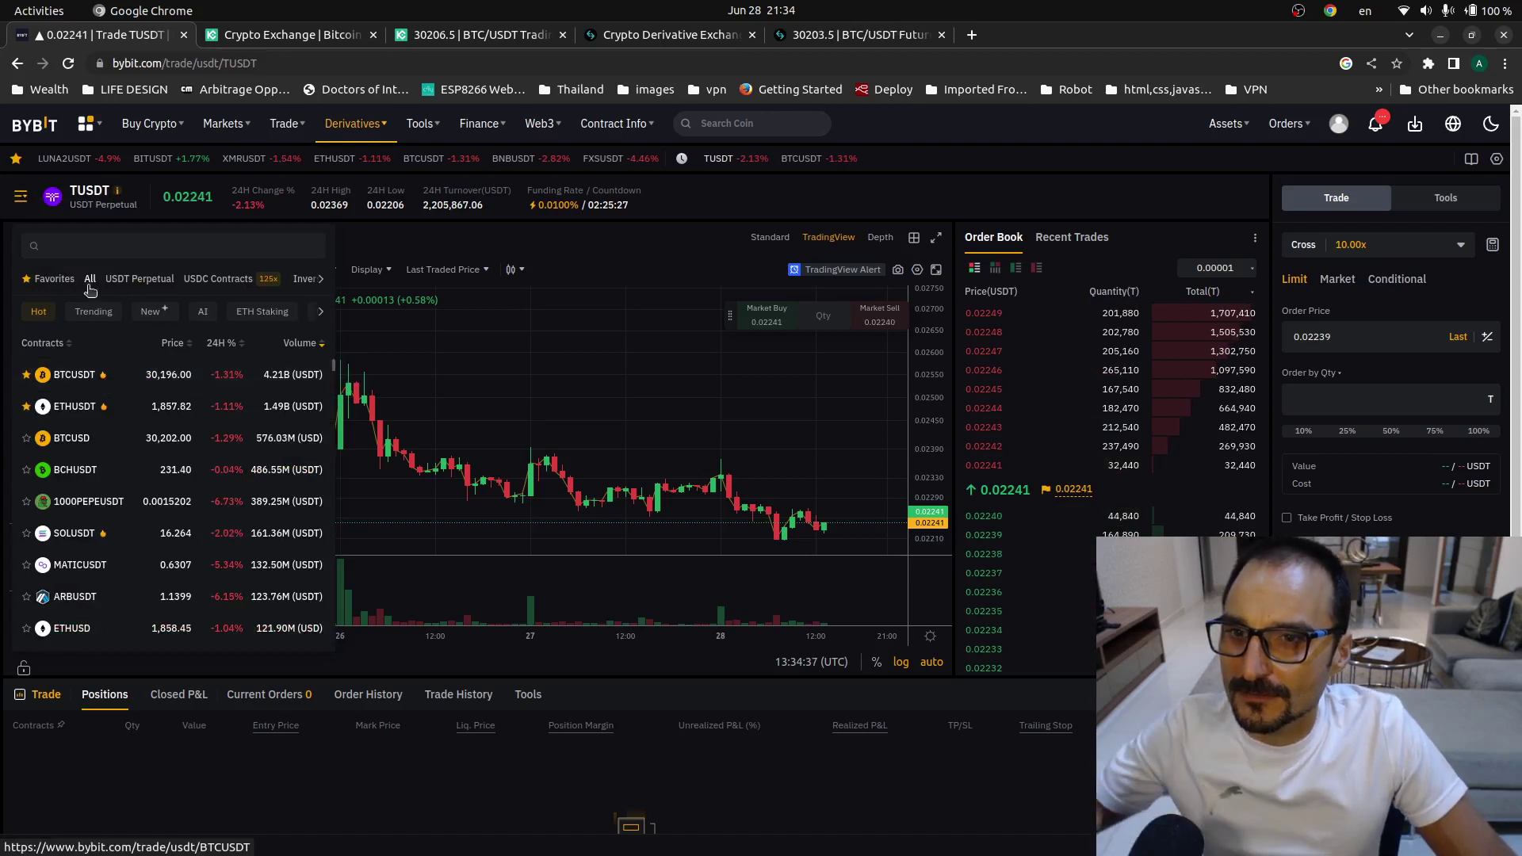
{"action": "left_click", "coordinate": [109, 247]}
{"action": "type", "text": "T"}
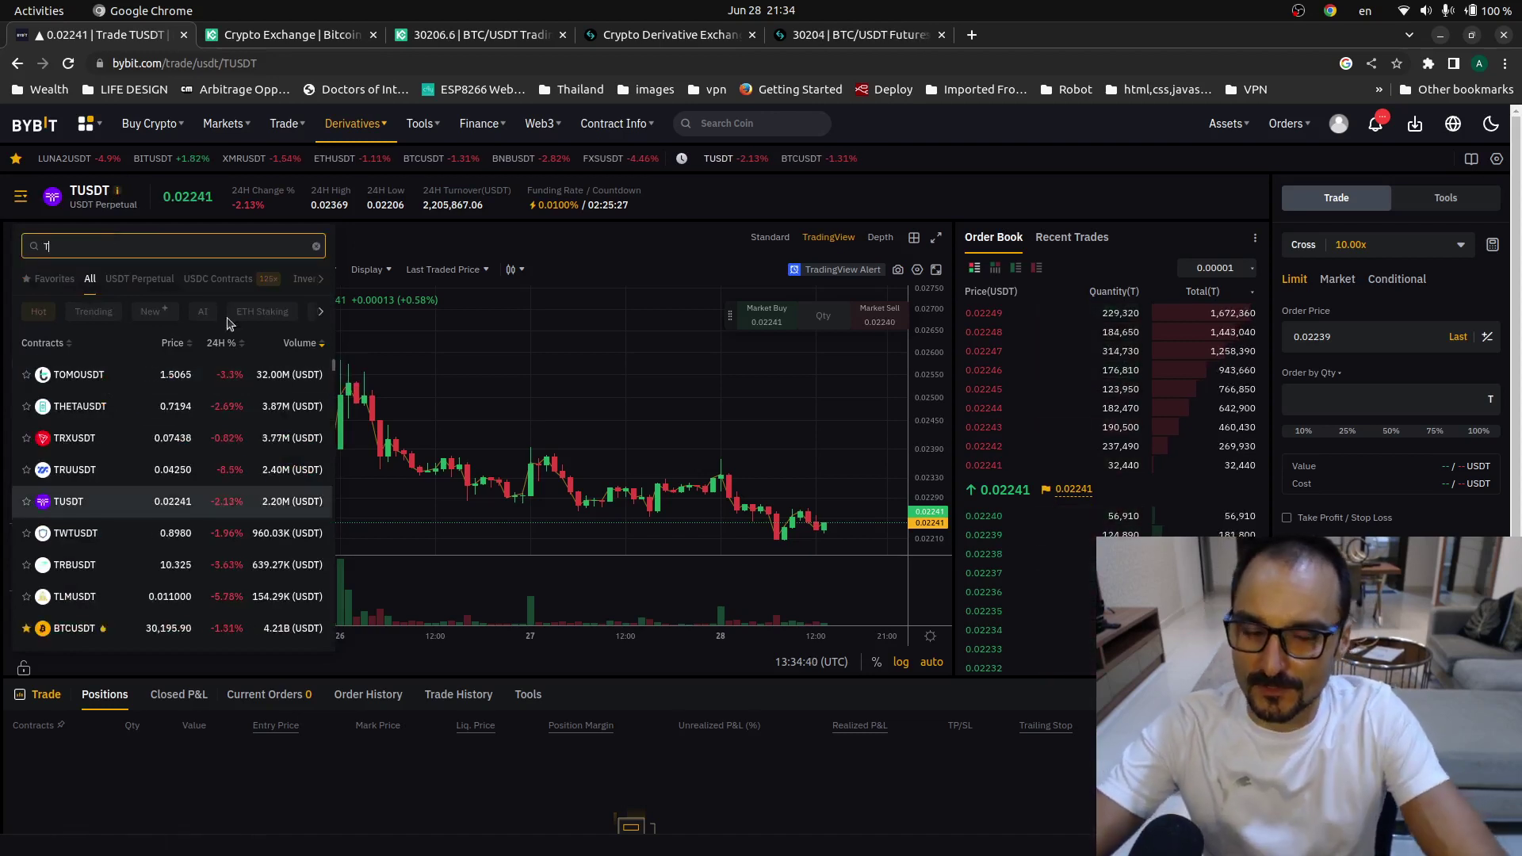
{"action": "type", "text": "USDT"}
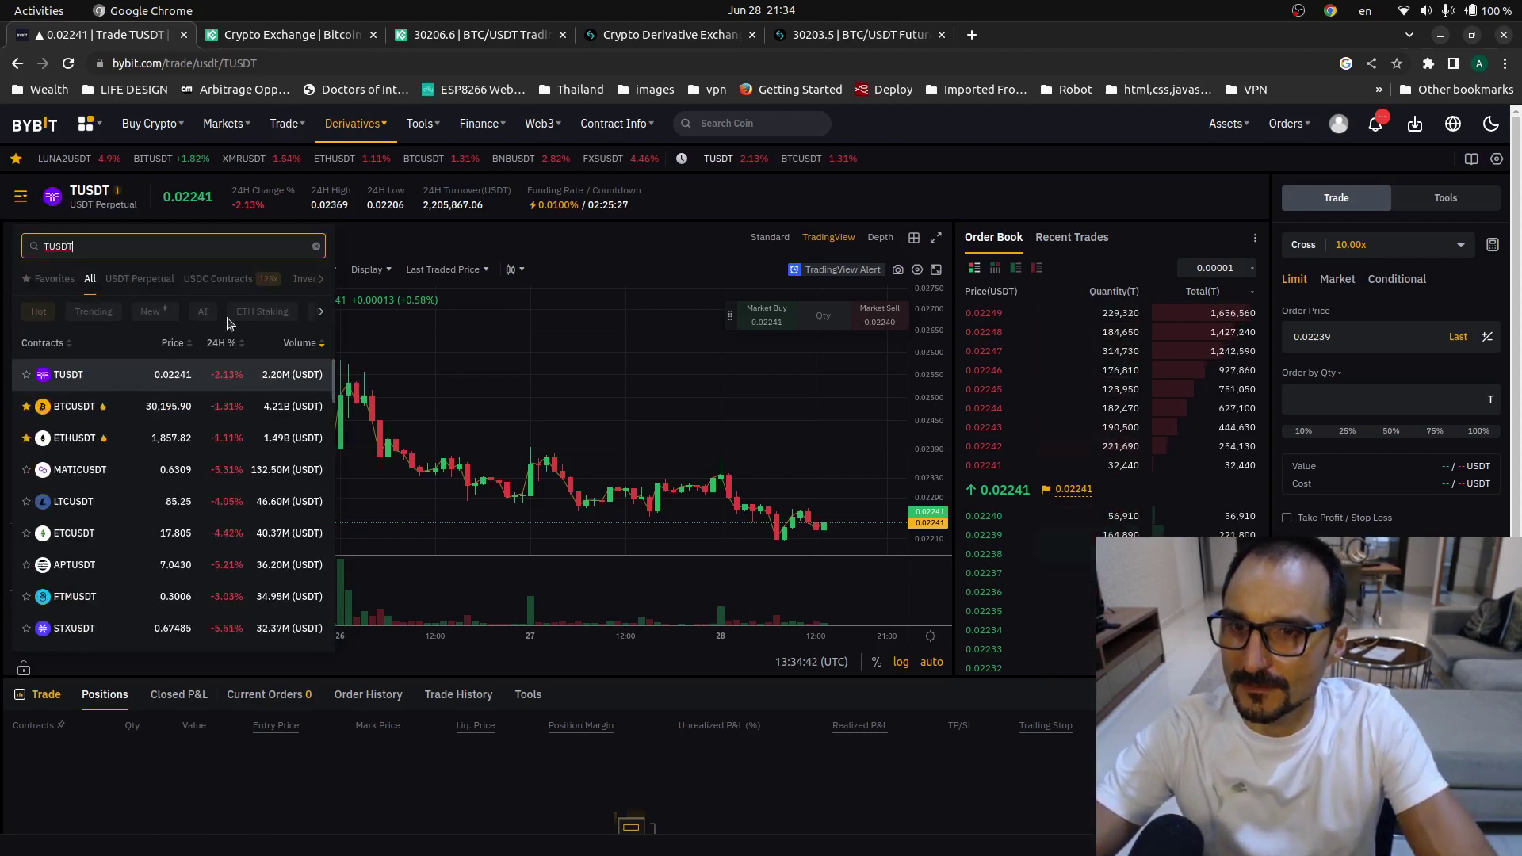
{"action": "type", "text": "USD"}
{"action": "key", "text": "BackSpace"}
{"action": "key", "text": "BackSpace"}
{"action": "key", "text": "BackSpace"}
{"action": "key", "text": "BackSpace"}
{"action": "key", "text": "BackSpace"}
{"action": "key", "text": "BackSpace"}
{"action": "key", "text": "BackSpace"}
{"action": "key", "text": "BackSpace"}
{"action": "type", "text": "TT"}
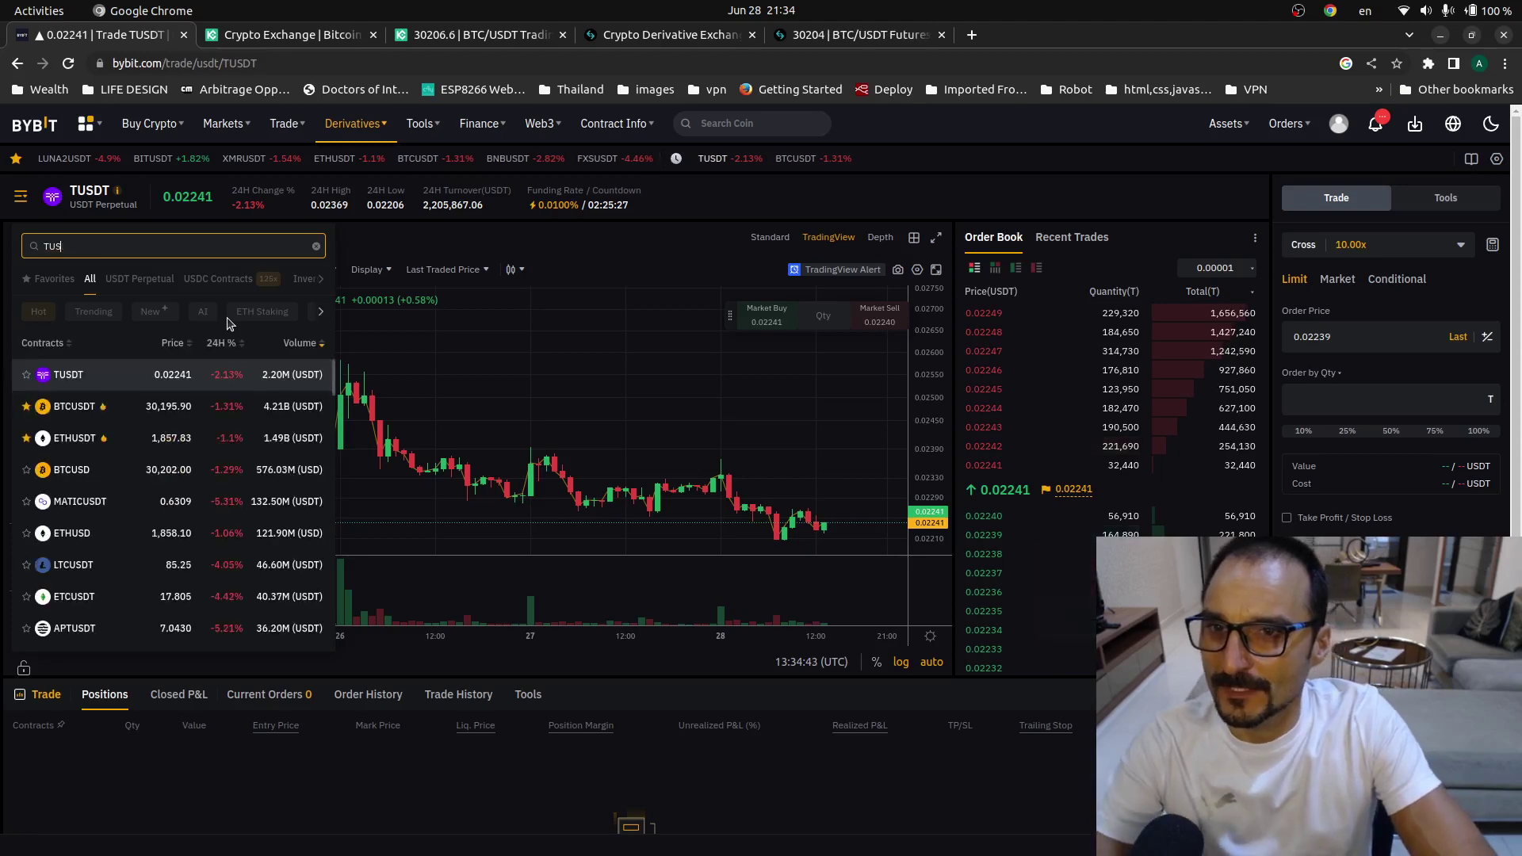
{"action": "key", "text": "BackSpace"}
{"action": "type", "text": "RUE"}
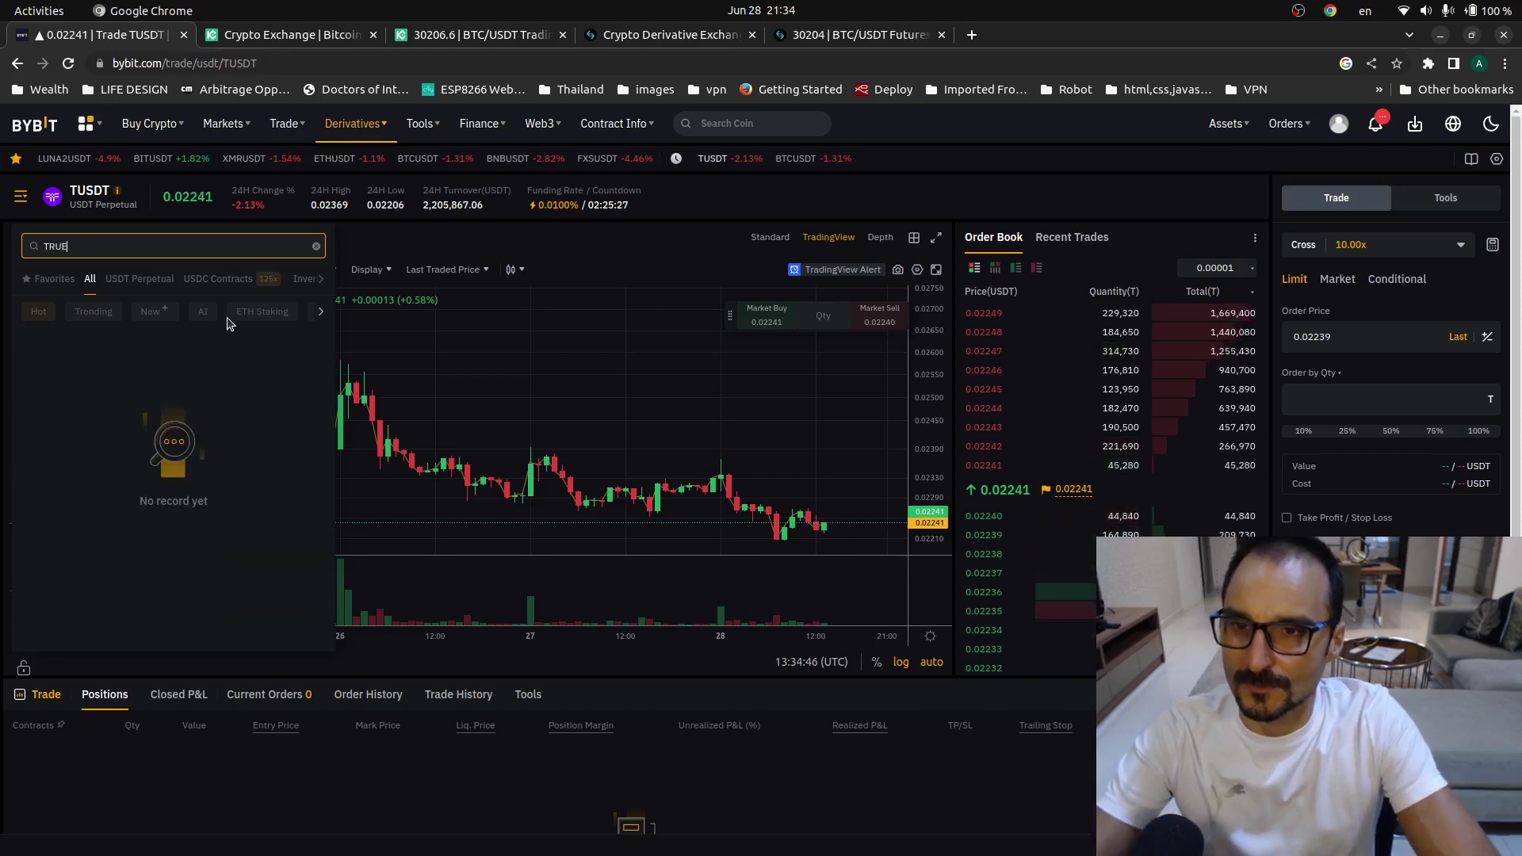
{"action": "key", "text": "BackSpace"}
{"action": "key", "text": "BackSpace"}
{"action": "key", "text": "BackSpace"}
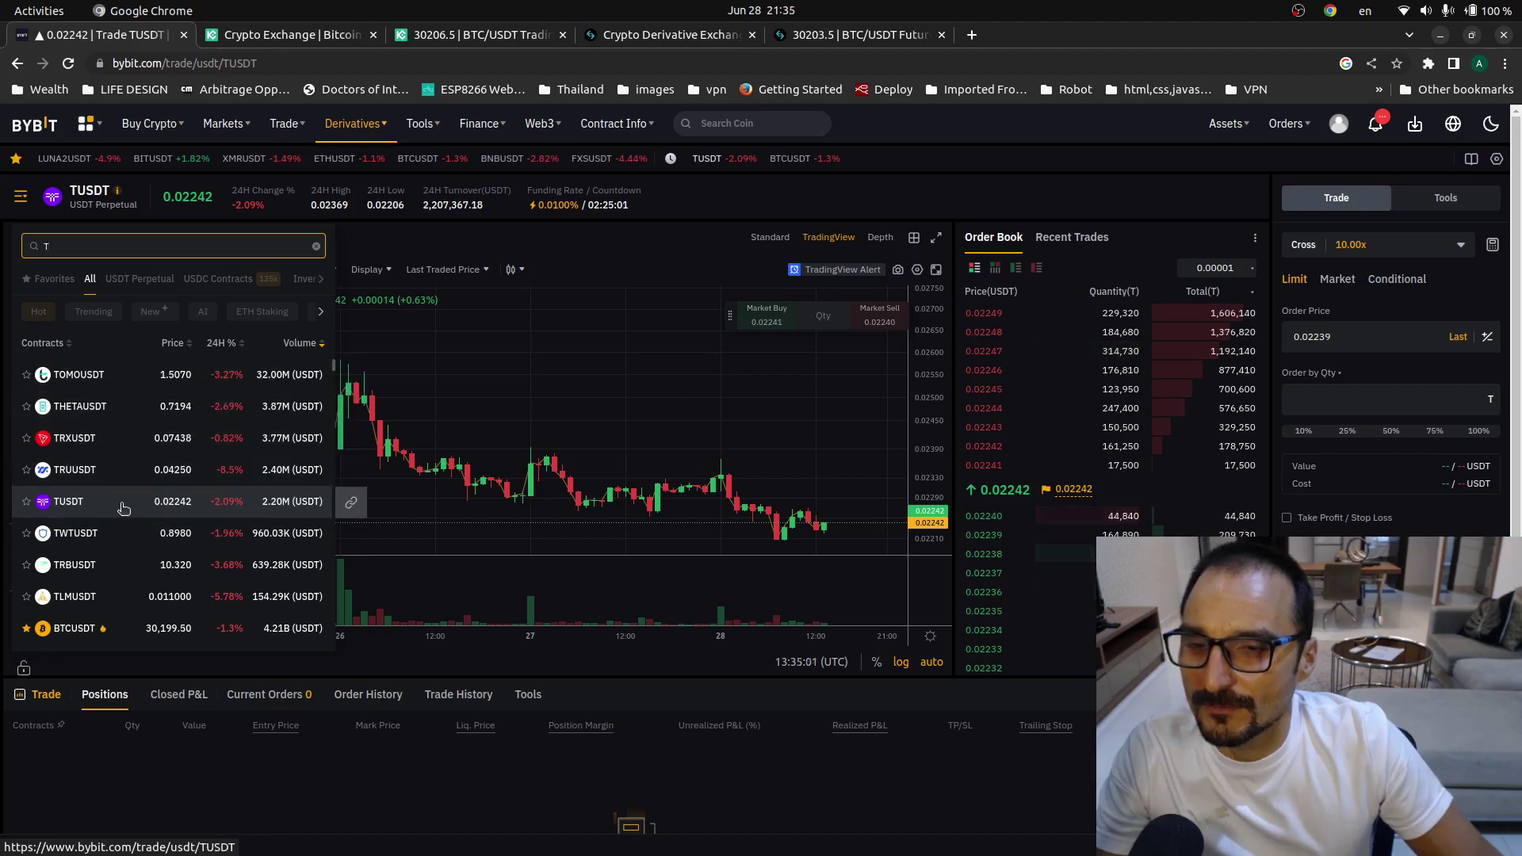
{"action": "left_click", "coordinate": [24, 57]}
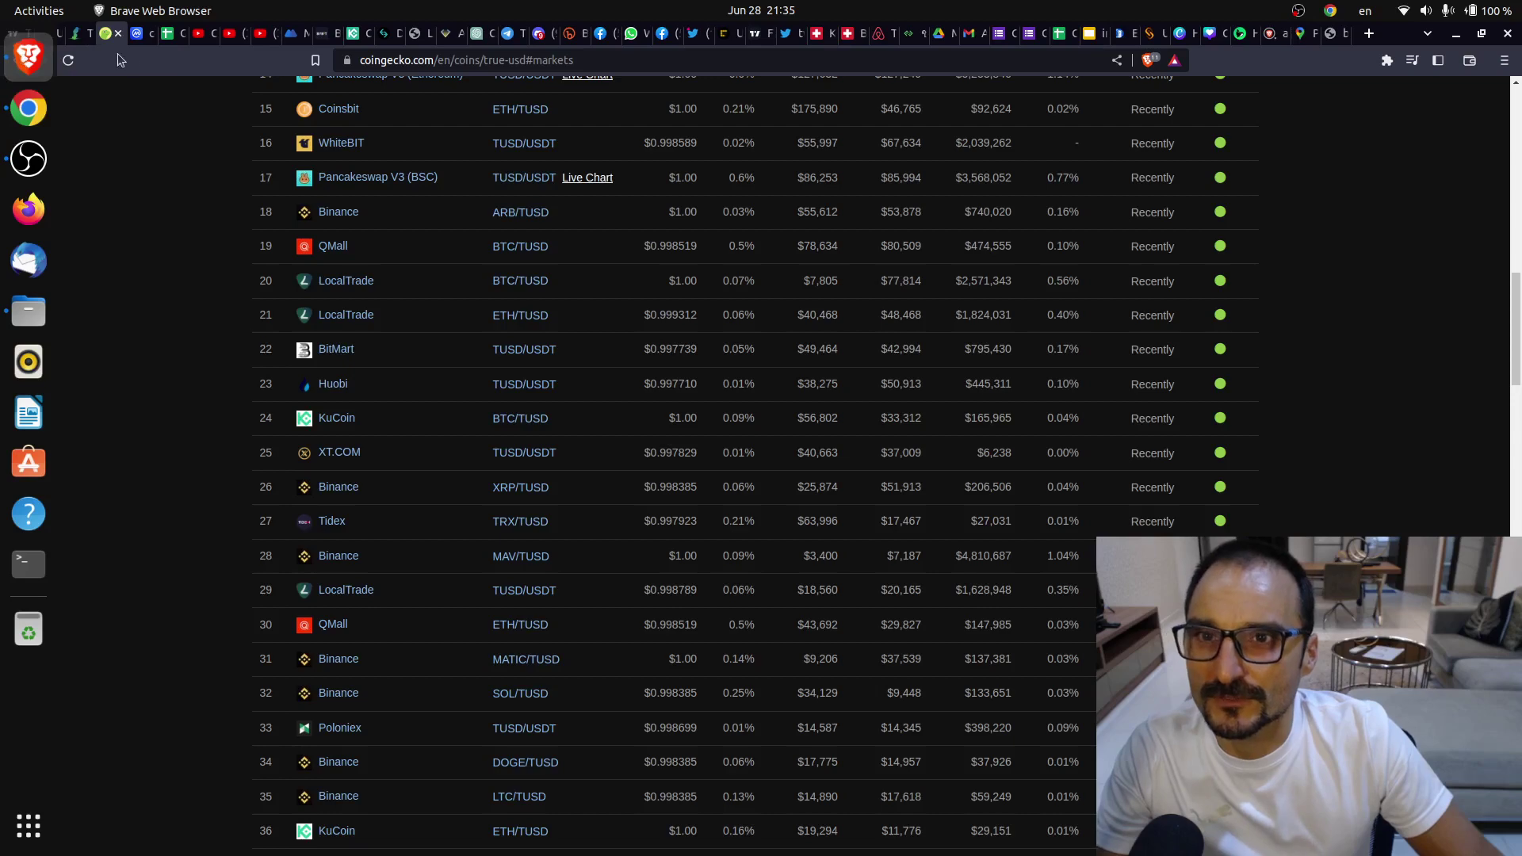
- Check TrueUSD's Perpetuals, Futures and Spot market views on CoinGecko, finding no perpetuals or futures
{"action": "scroll", "coordinate": [452, 452], "scroll_direction": "down", "scroll_amount": 5}
{"action": "scroll", "coordinate": [460, 456], "scroll_direction": "up", "scroll_amount": 6}
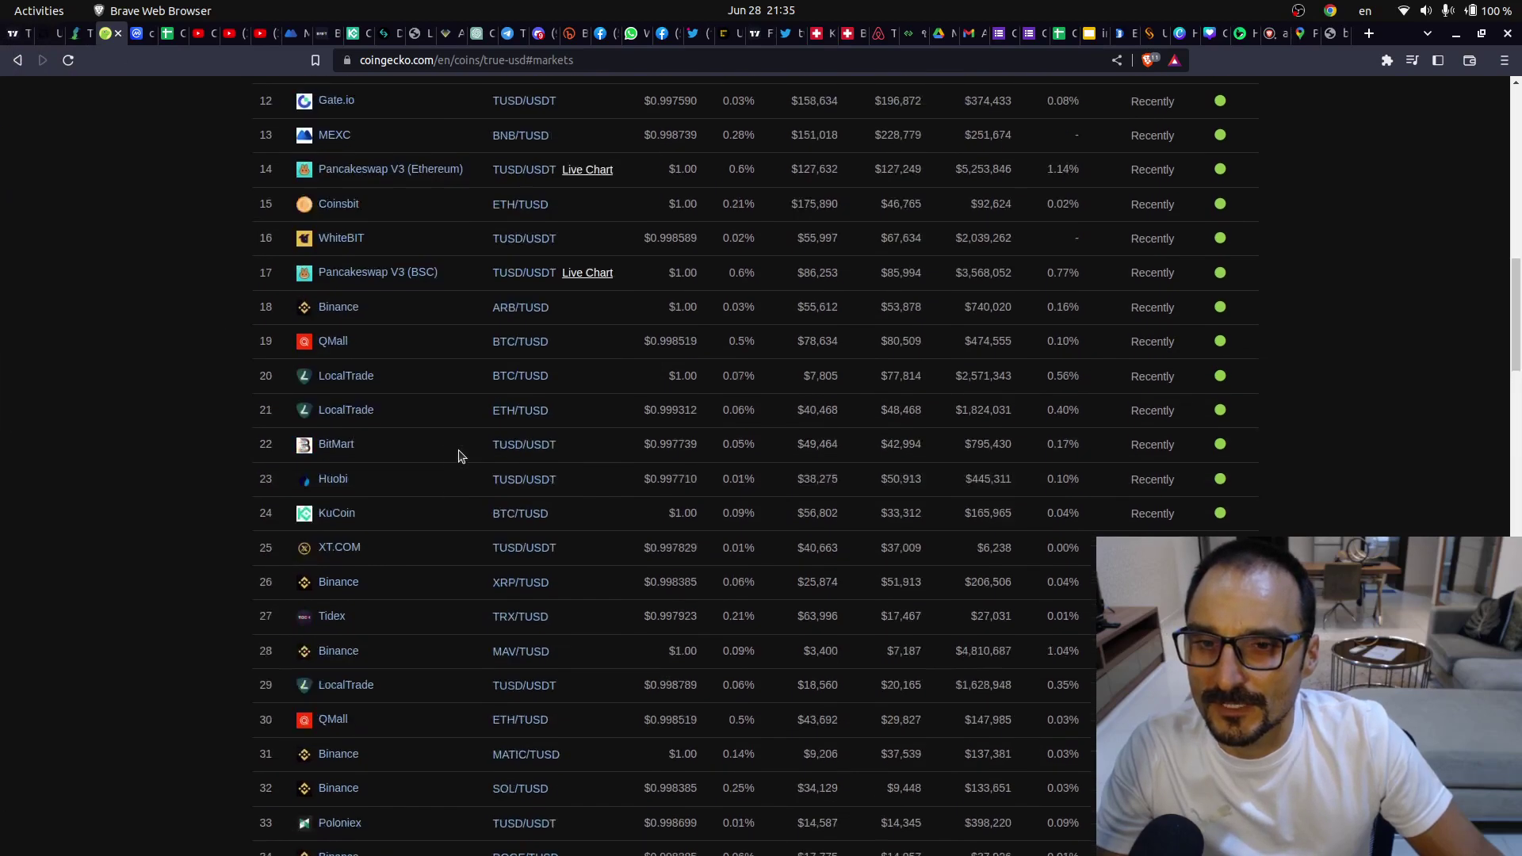
{"action": "scroll", "coordinate": [458, 456], "scroll_direction": "up", "scroll_amount": 12}
{"action": "scroll", "coordinate": [455, 449], "scroll_direction": "down", "scroll_amount": 4}
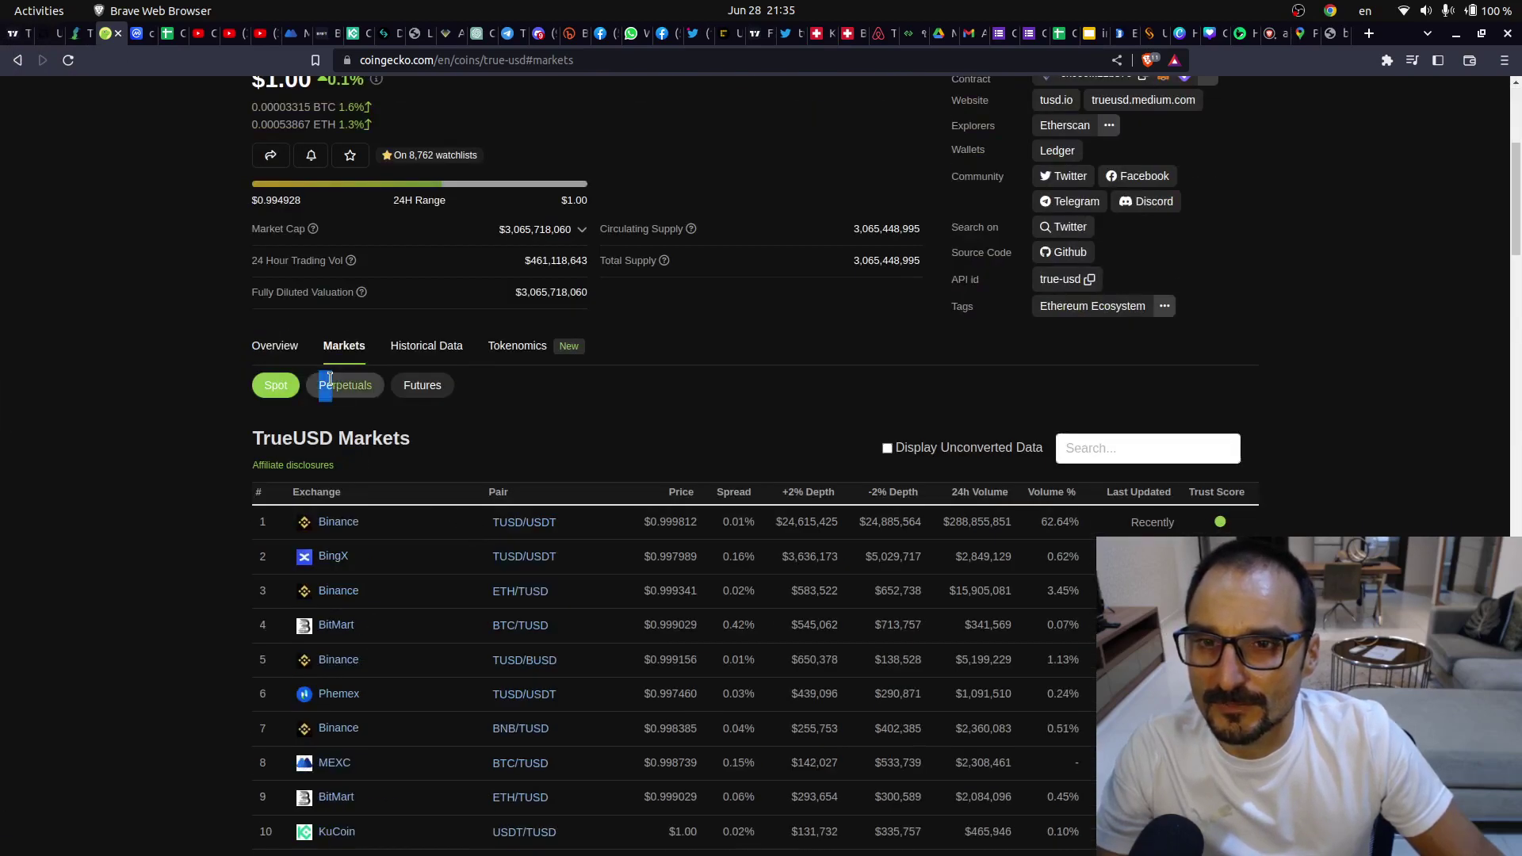
{"action": "left_click", "coordinate": [349, 385]}
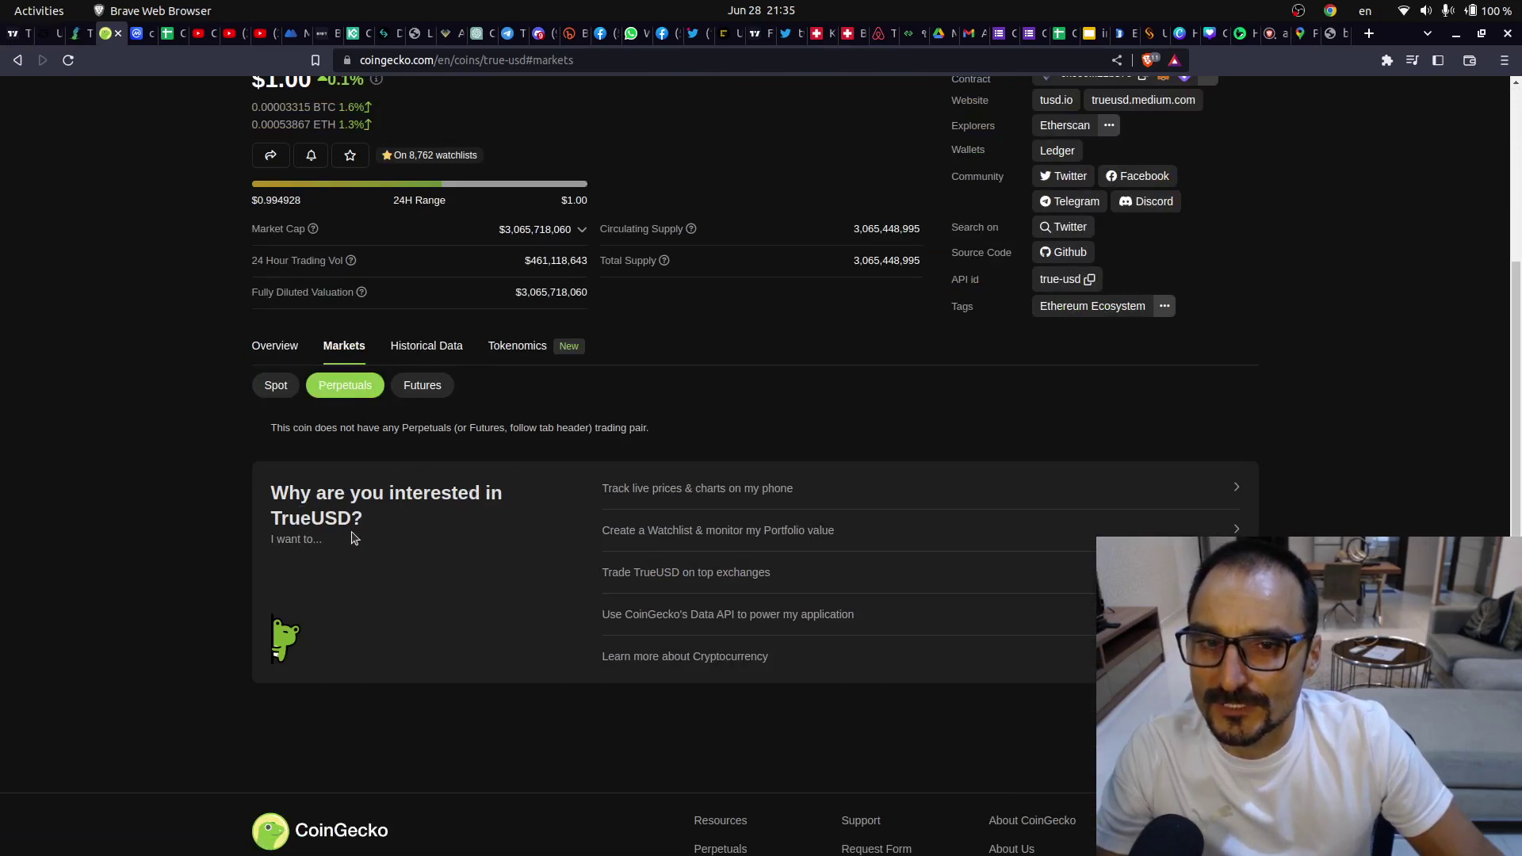
{"action": "left_click", "coordinate": [433, 390]}
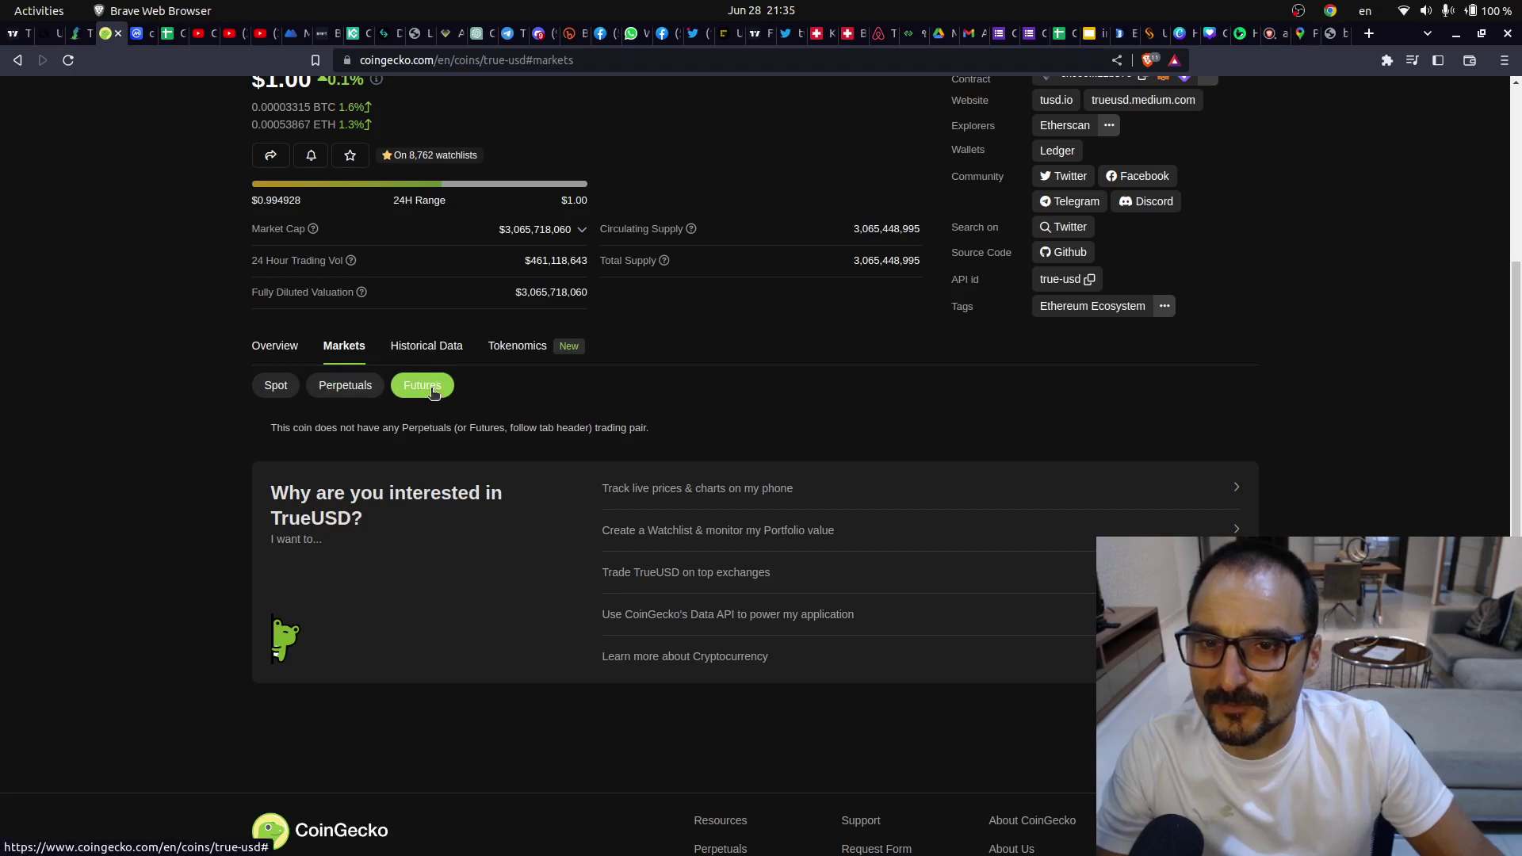
{"action": "left_click", "coordinate": [277, 386]}
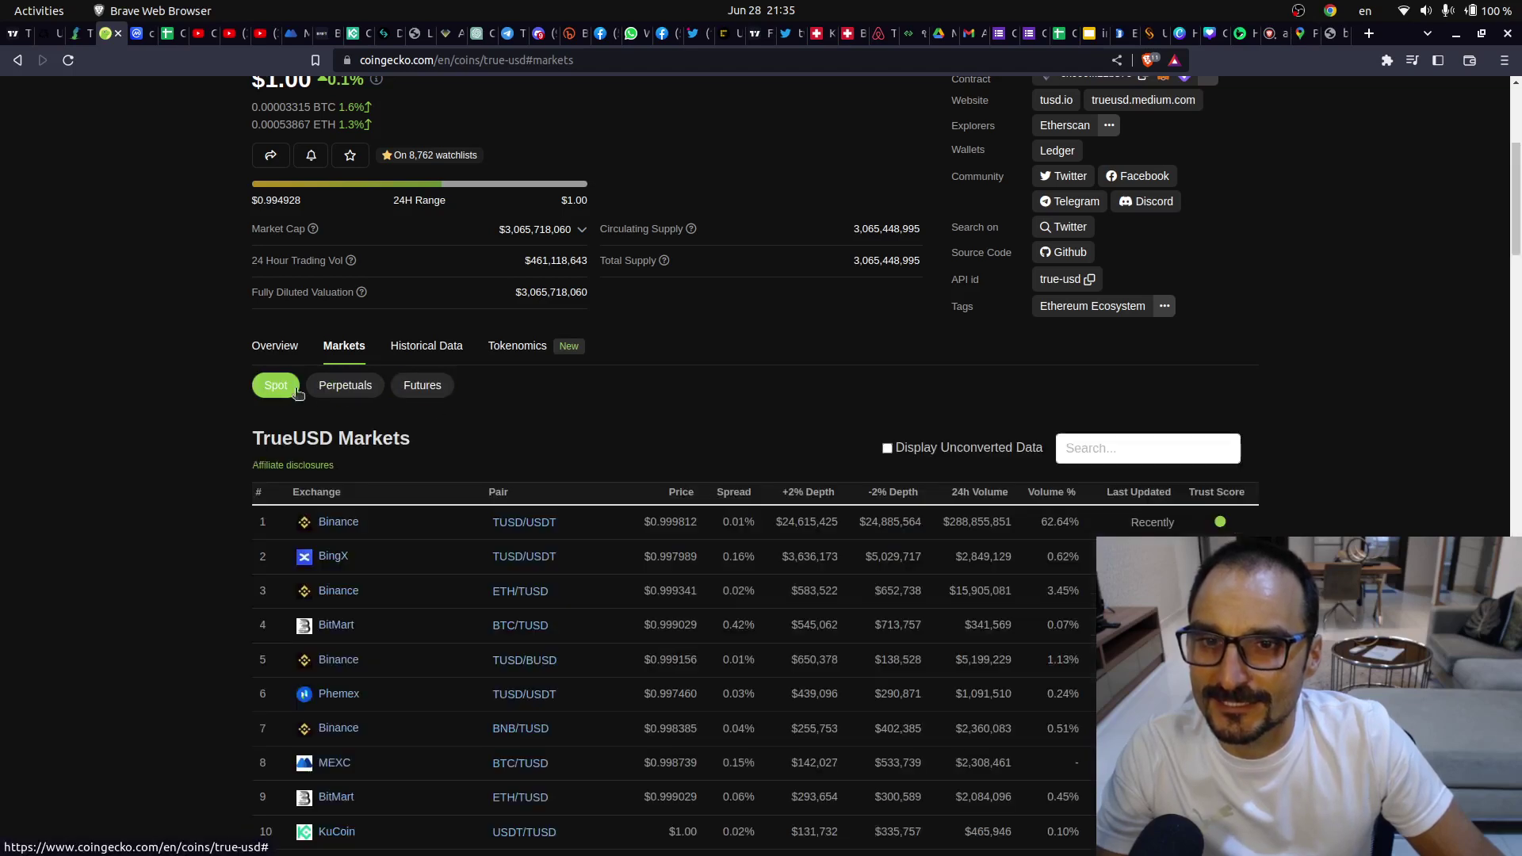
{"action": "left_click", "coordinate": [412, 385]}
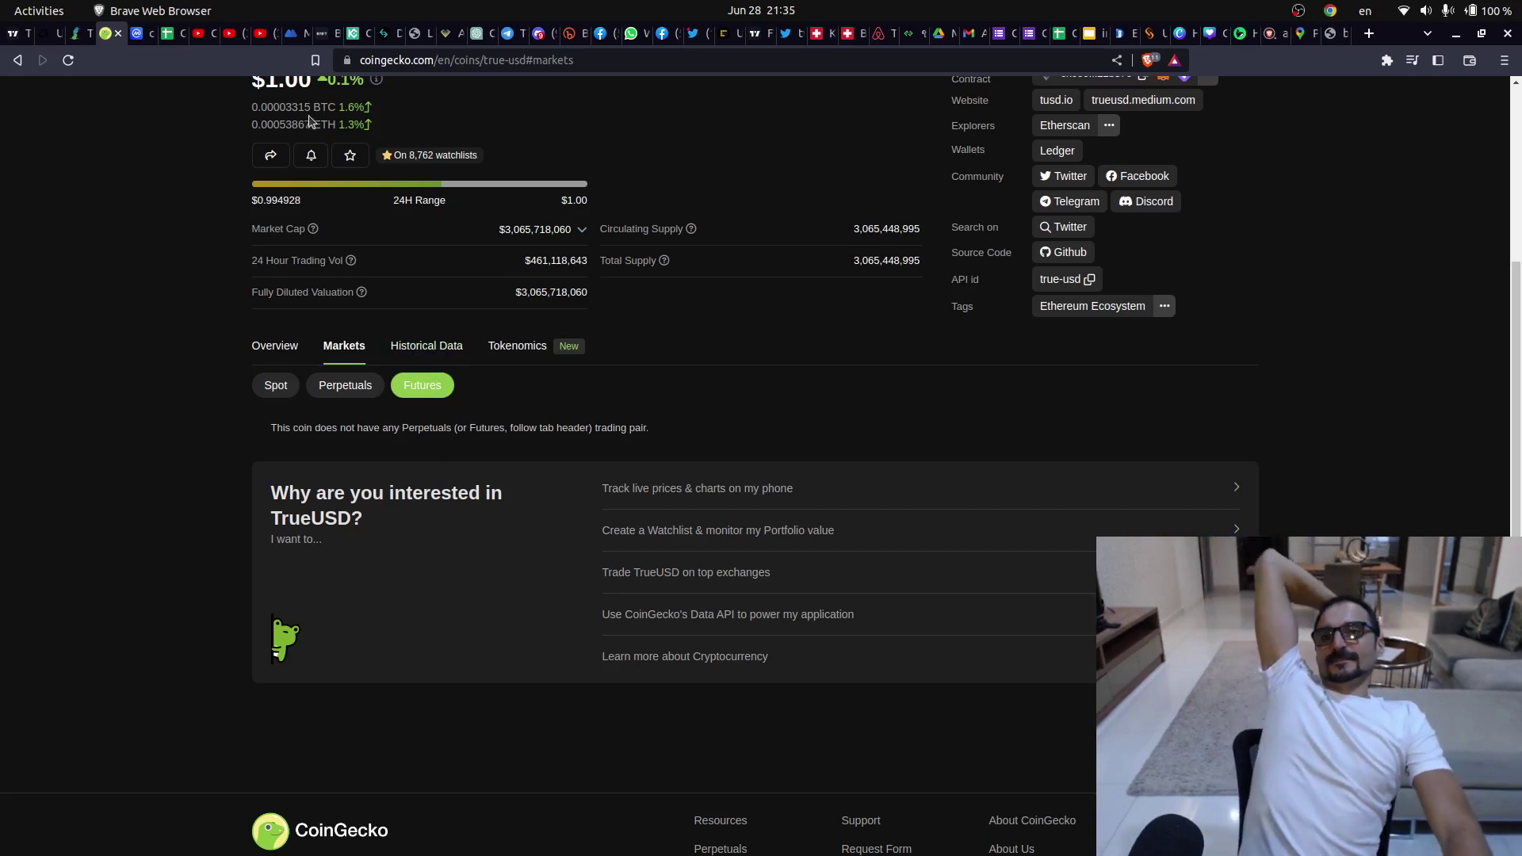
- Scroll CoinGecko back to the top and bring the Bybit TUSDT window forward
{"action": "scroll", "coordinate": [528, 308], "scroll_direction": "up", "scroll_amount": 3}
{"action": "scroll", "coordinate": [528, 307], "scroll_direction": "up", "scroll_amount": 2}
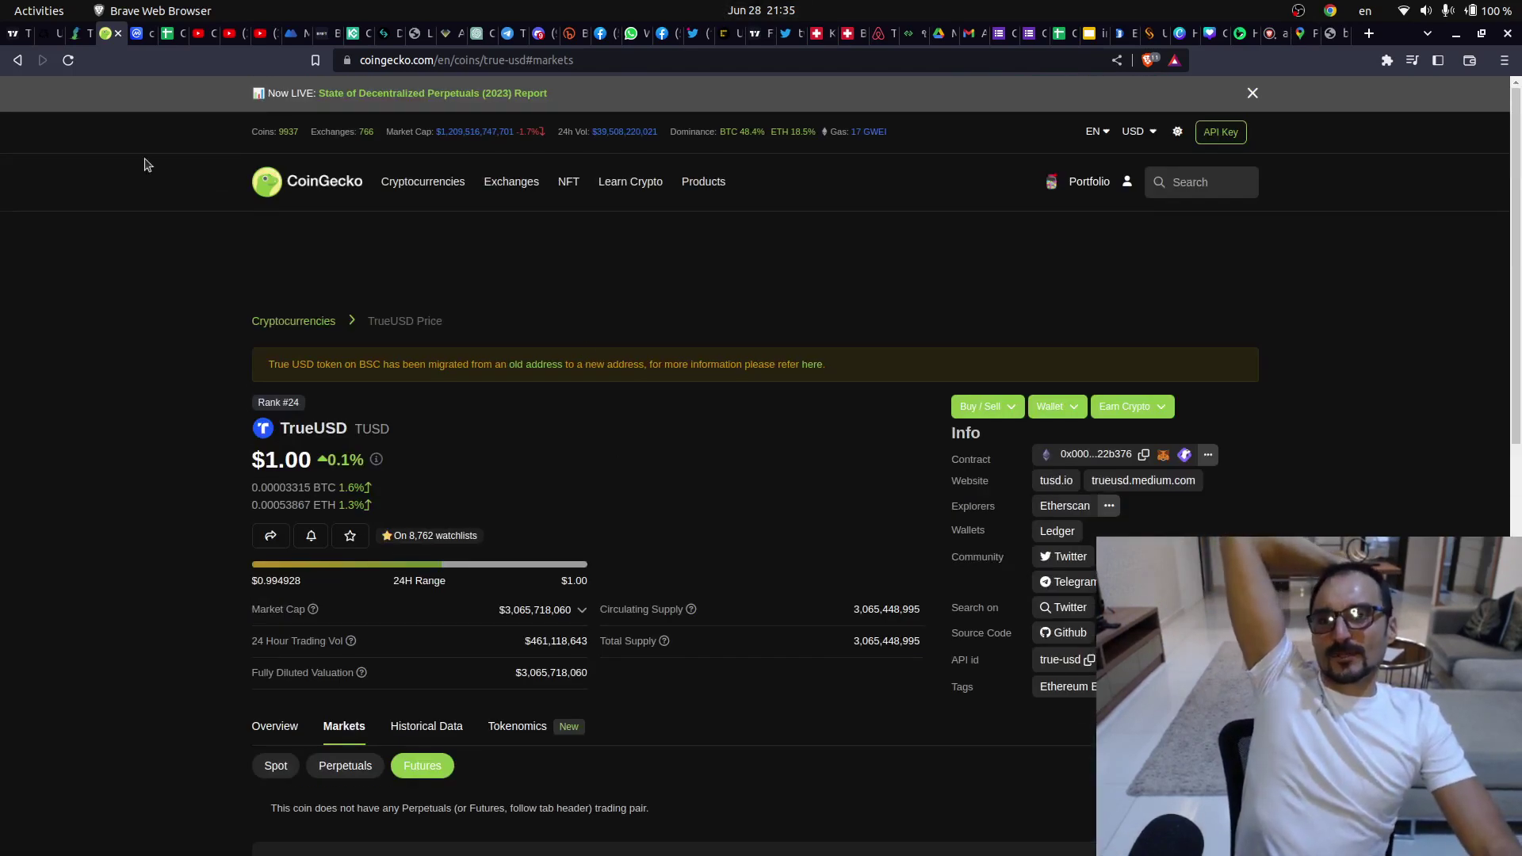
{"action": "left_click", "coordinate": [31, 106]}
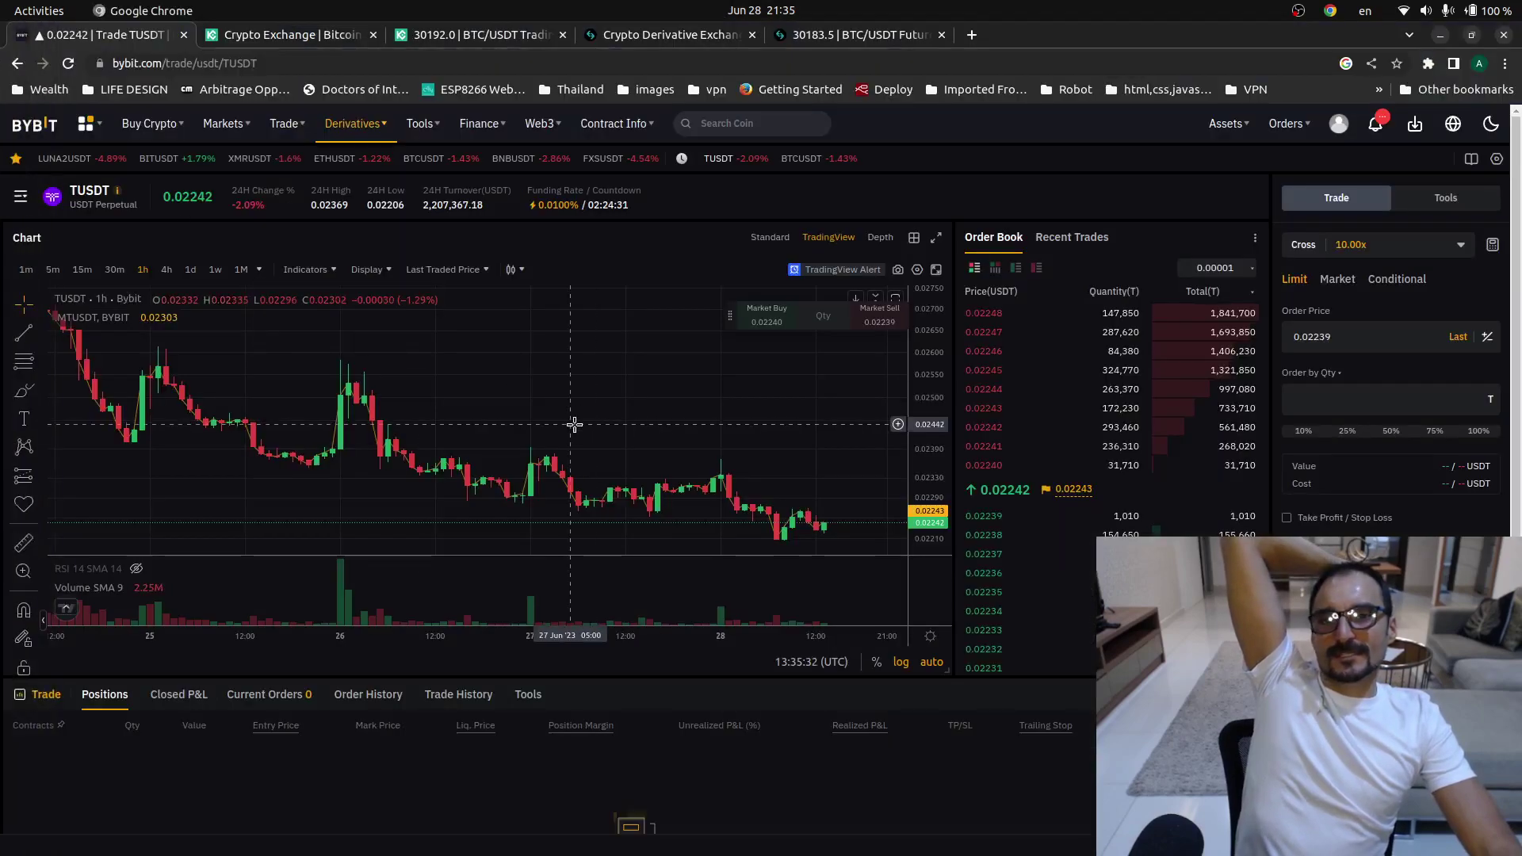
- Look over the KuCoin BTC/USDT and Bitget futures account and trading tabs
{"action": "left_click", "coordinate": [502, 40]}
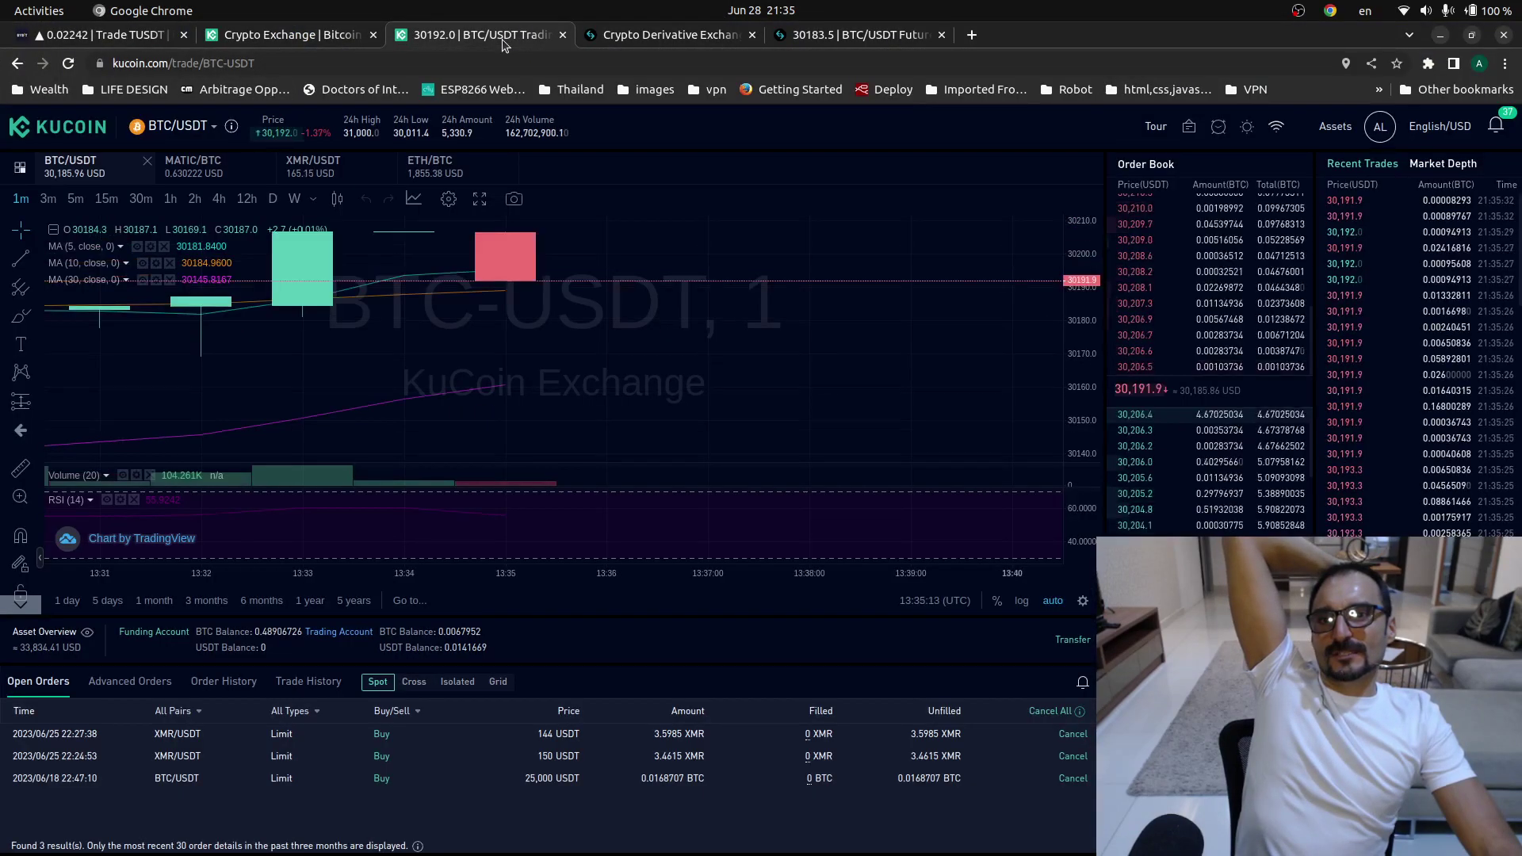
{"action": "left_click", "coordinate": [698, 38]}
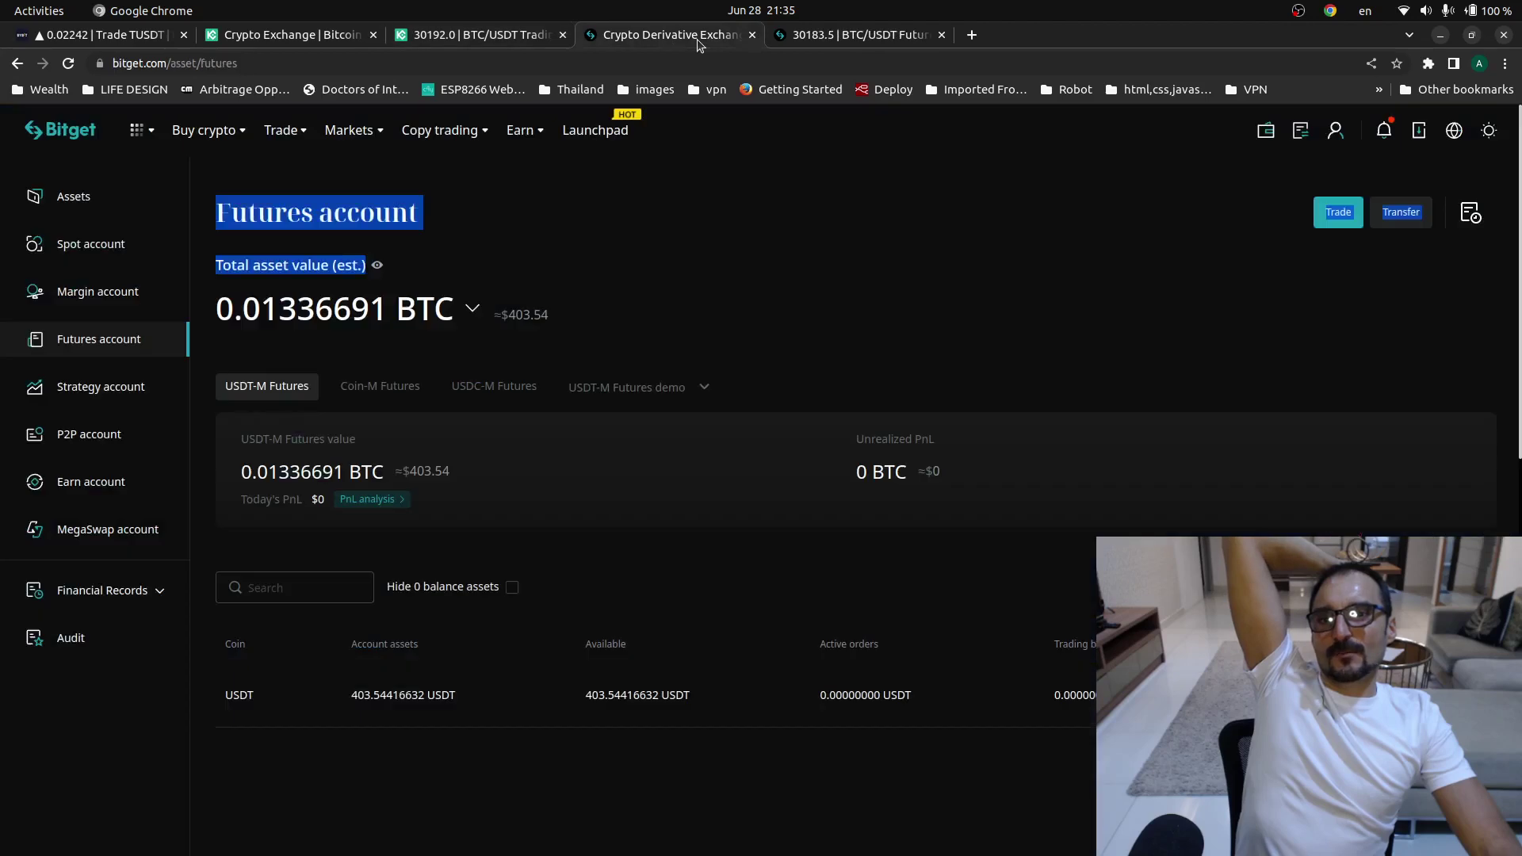
{"action": "left_click", "coordinate": [770, 242]}
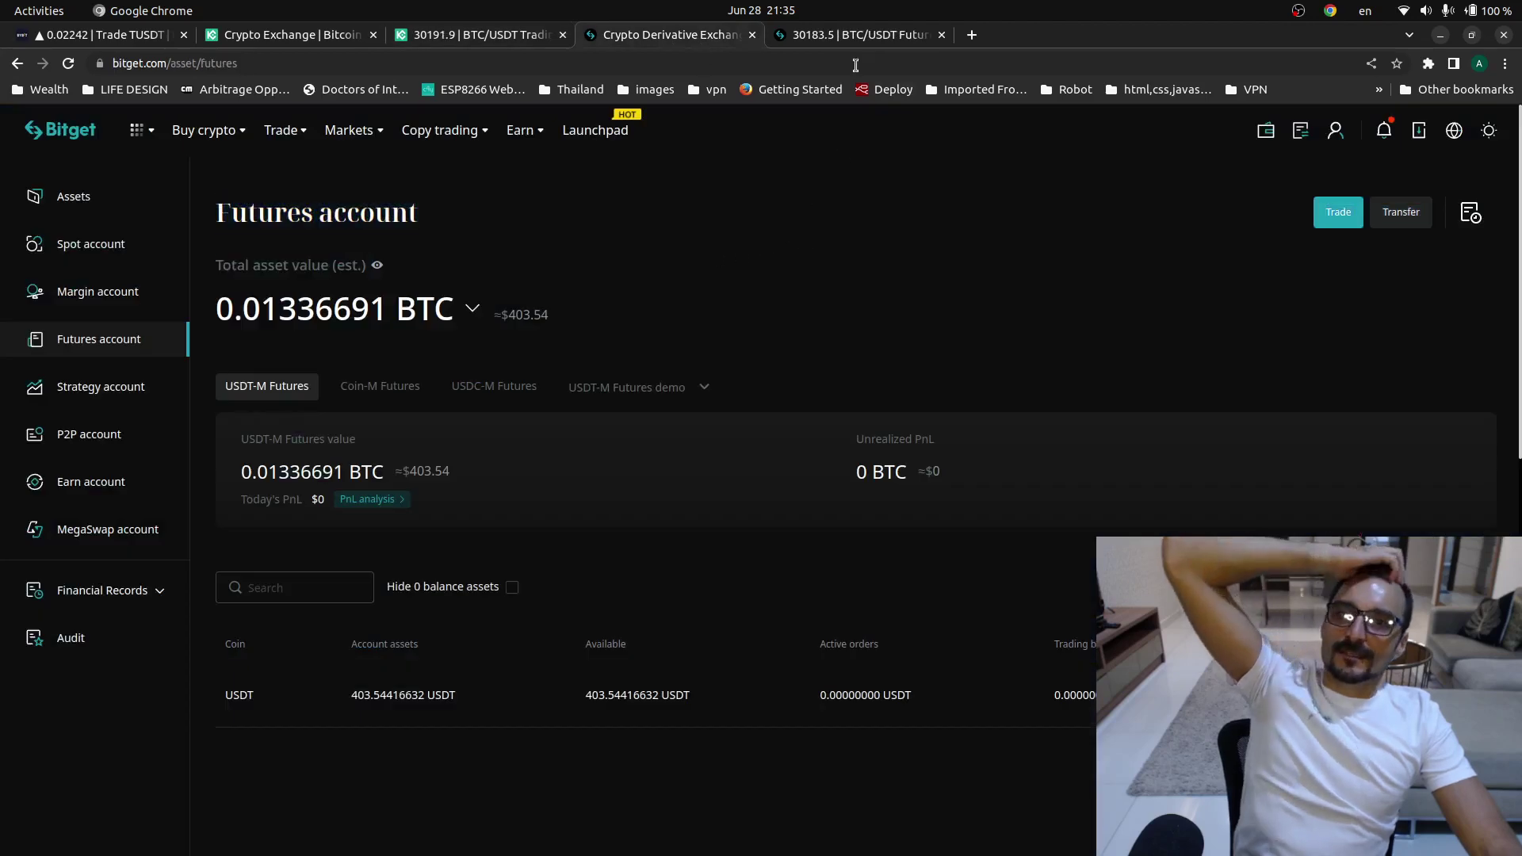
{"action": "left_click", "coordinate": [849, 32]}
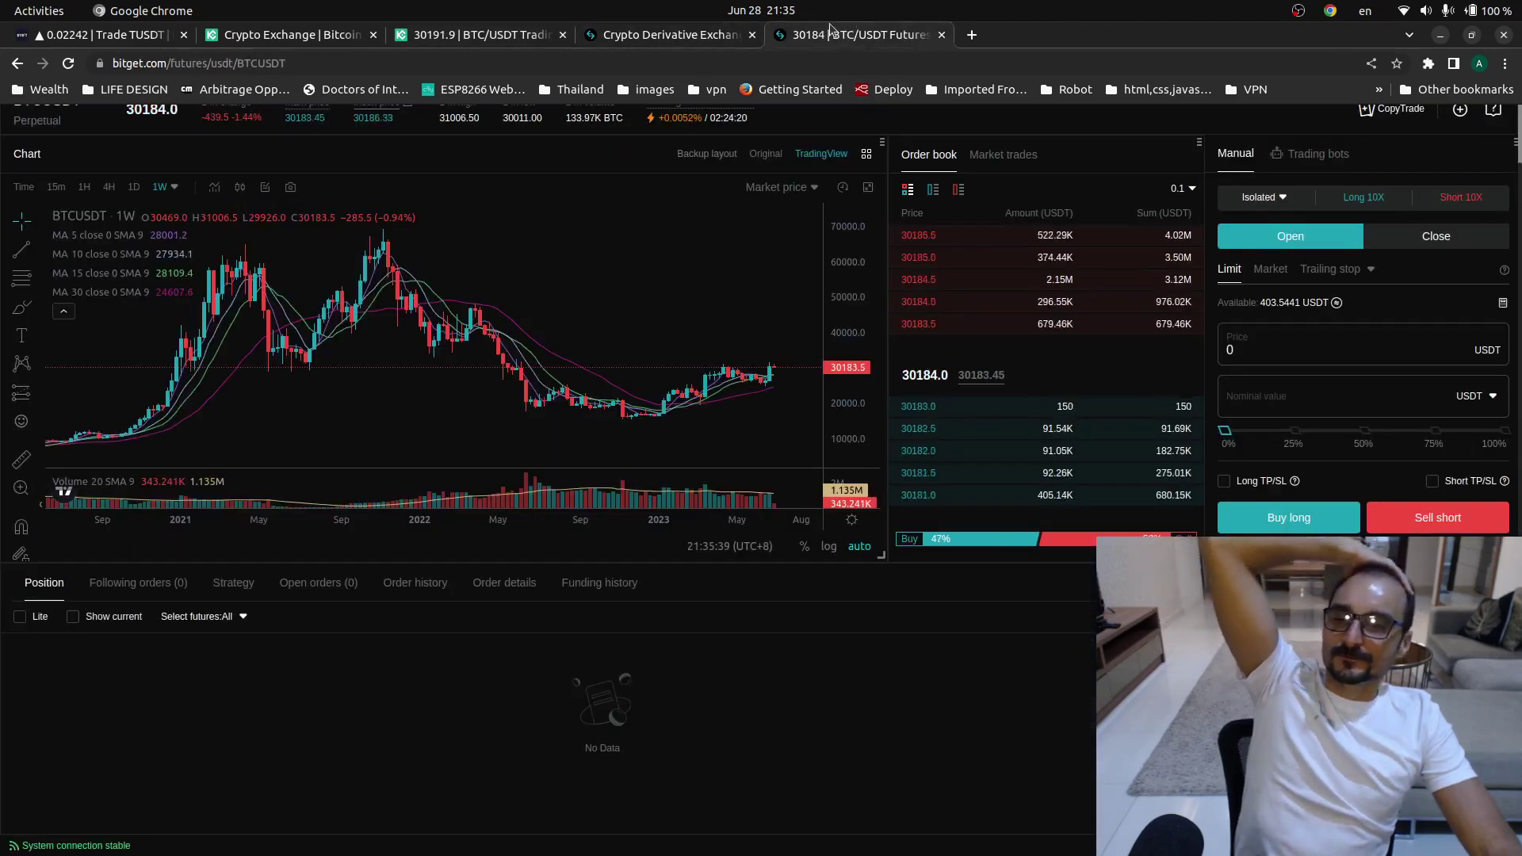
- Pan the TUSD/USDT TradingView chart, then return to CoinGecko's TrueUSD page
{"action": "left_click", "coordinate": [28, 62]}
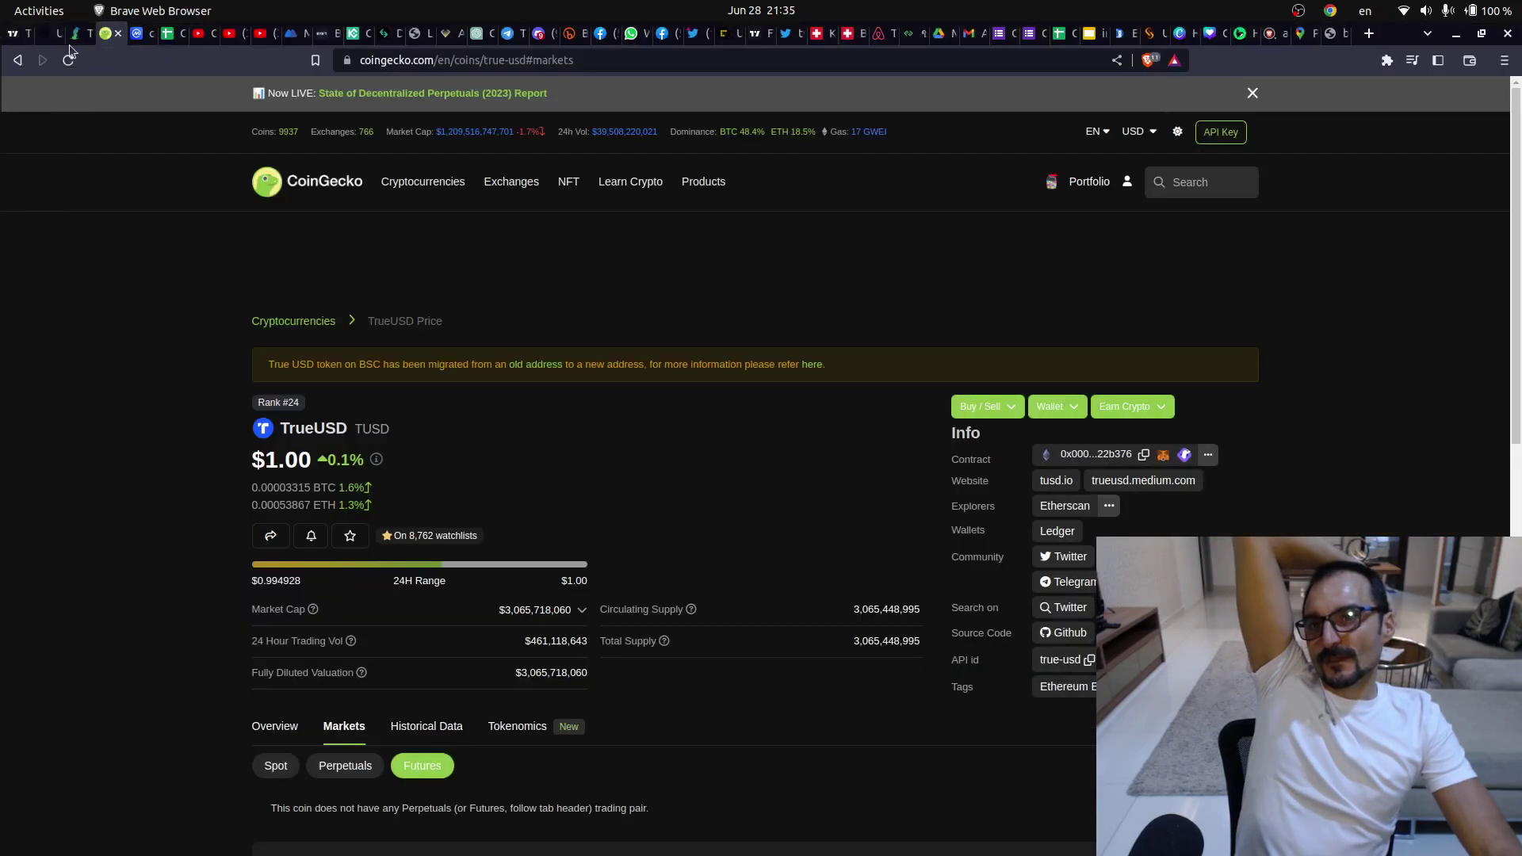
{"action": "left_click", "coordinate": [18, 33]}
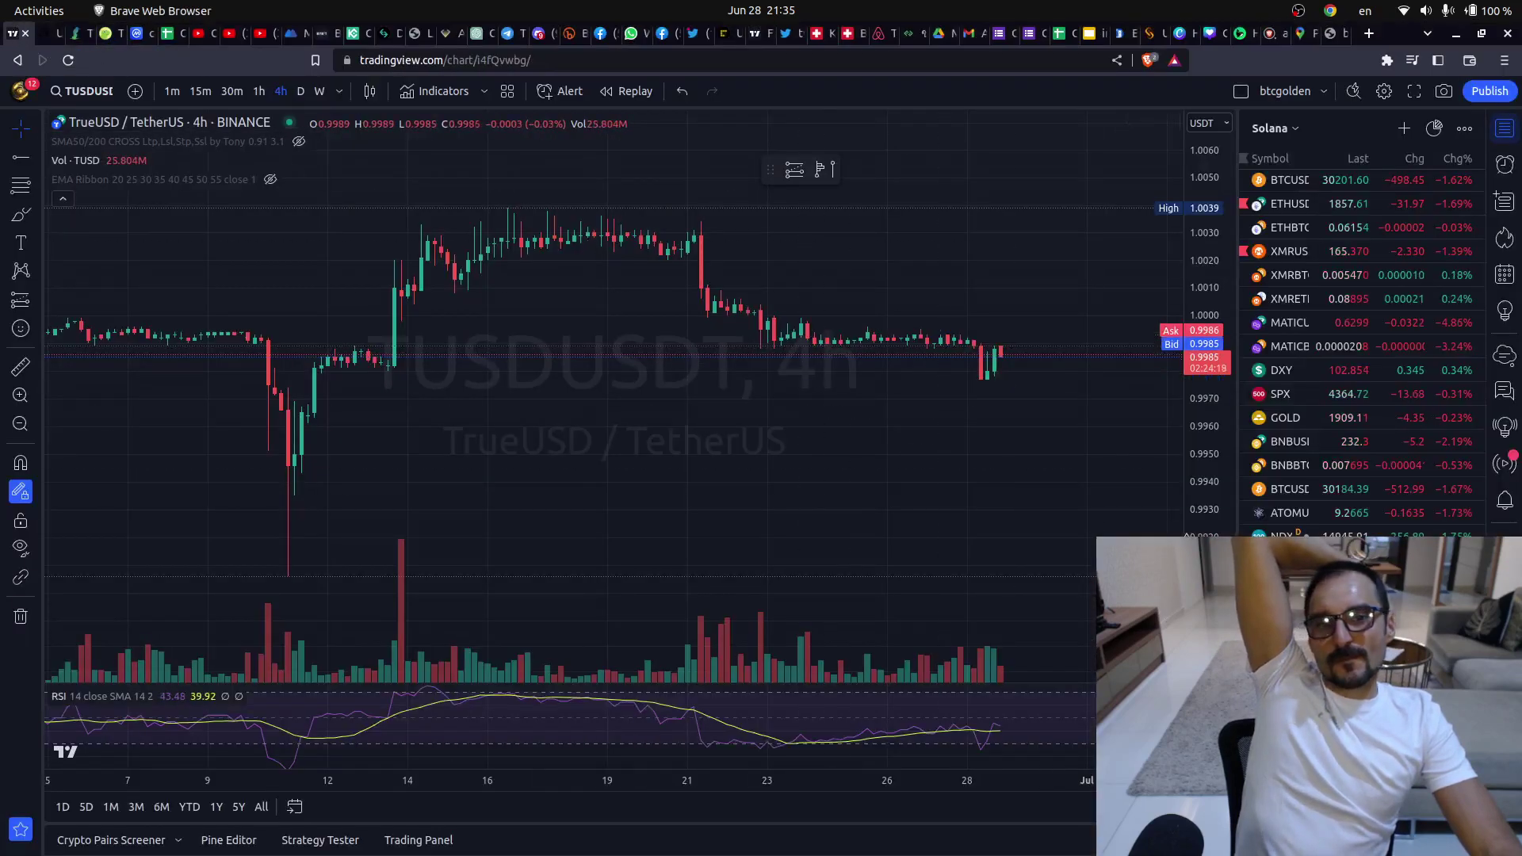
{"action": "left_click_drag", "start_coordinate": [1086, 451], "coordinate": [1108, 541]}
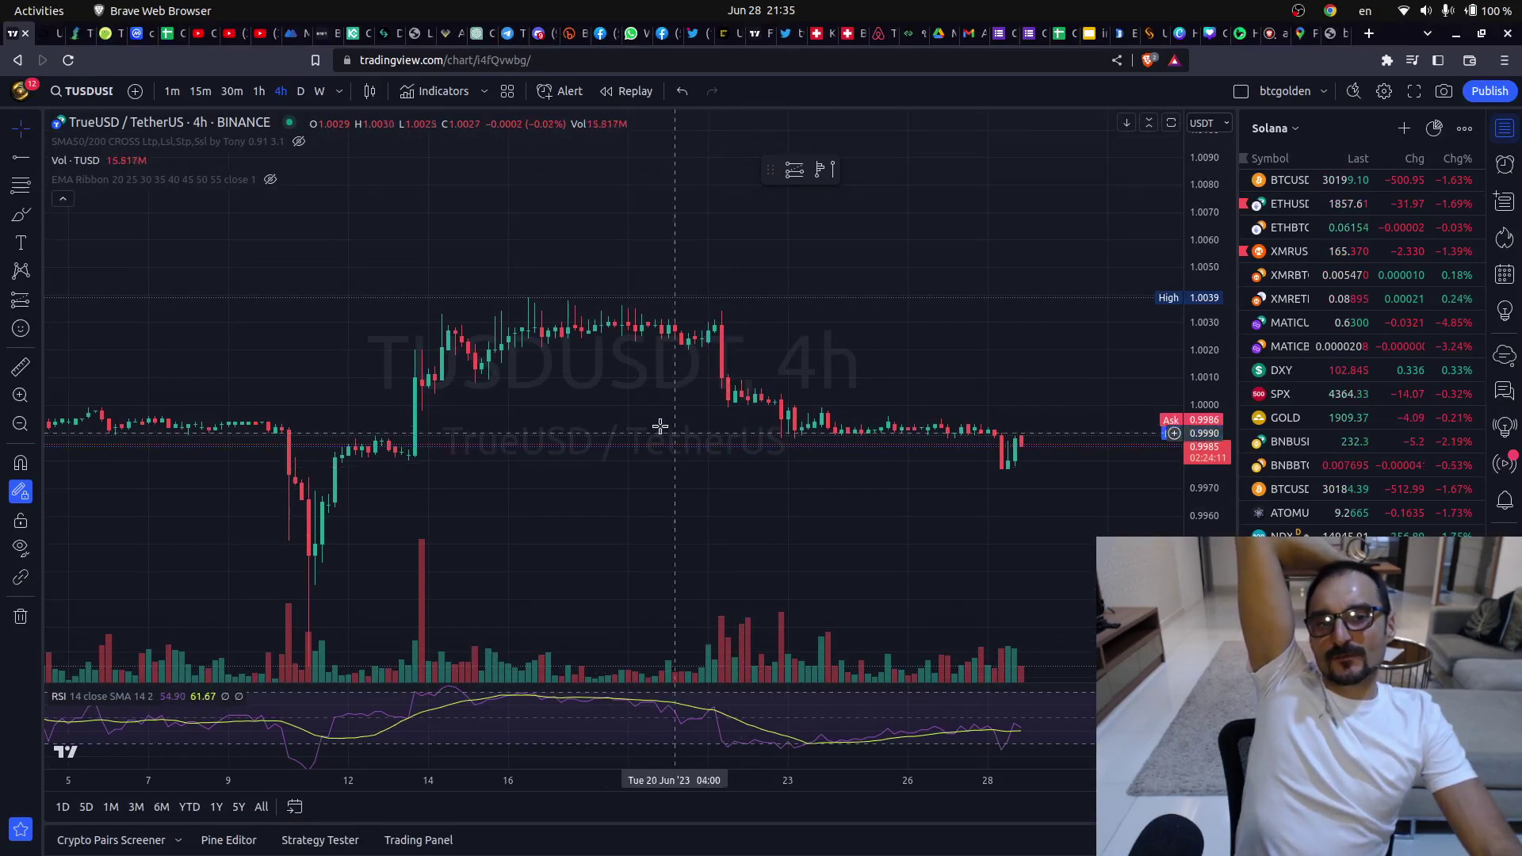
{"action": "left_click", "coordinate": [108, 35]}
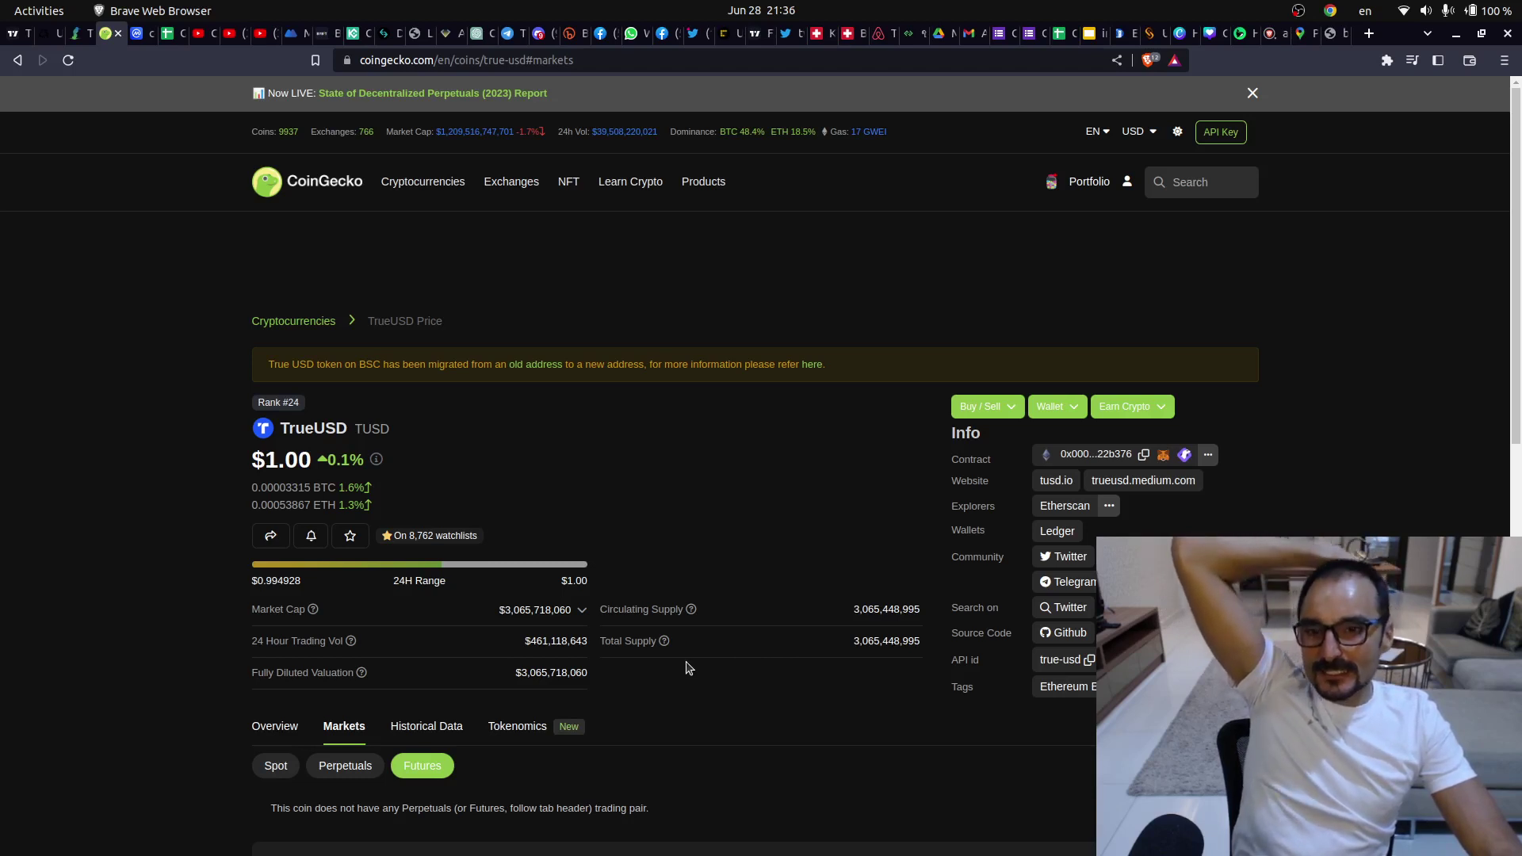
- Toggle TrueUSD's Perpetuals, Futures and Spot views, then scroll the spot exchange table led by Binance TUSD/USDT
{"action": "scroll", "coordinate": [688, 669], "scroll_direction": "down", "scroll_amount": 3}
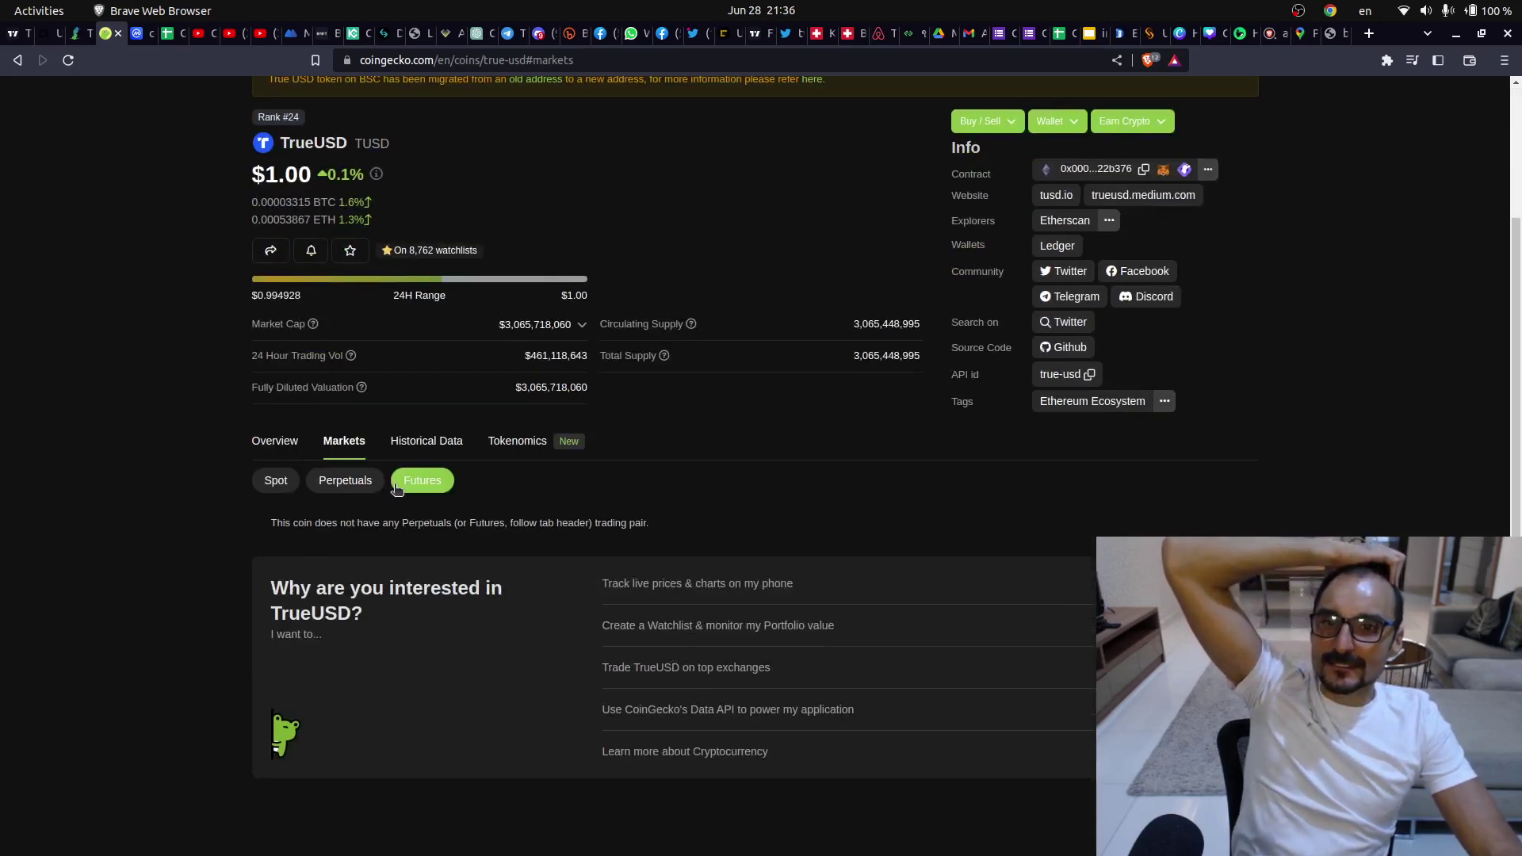
{"action": "left_click", "coordinate": [345, 481]}
{"action": "left_click", "coordinate": [267, 485]}
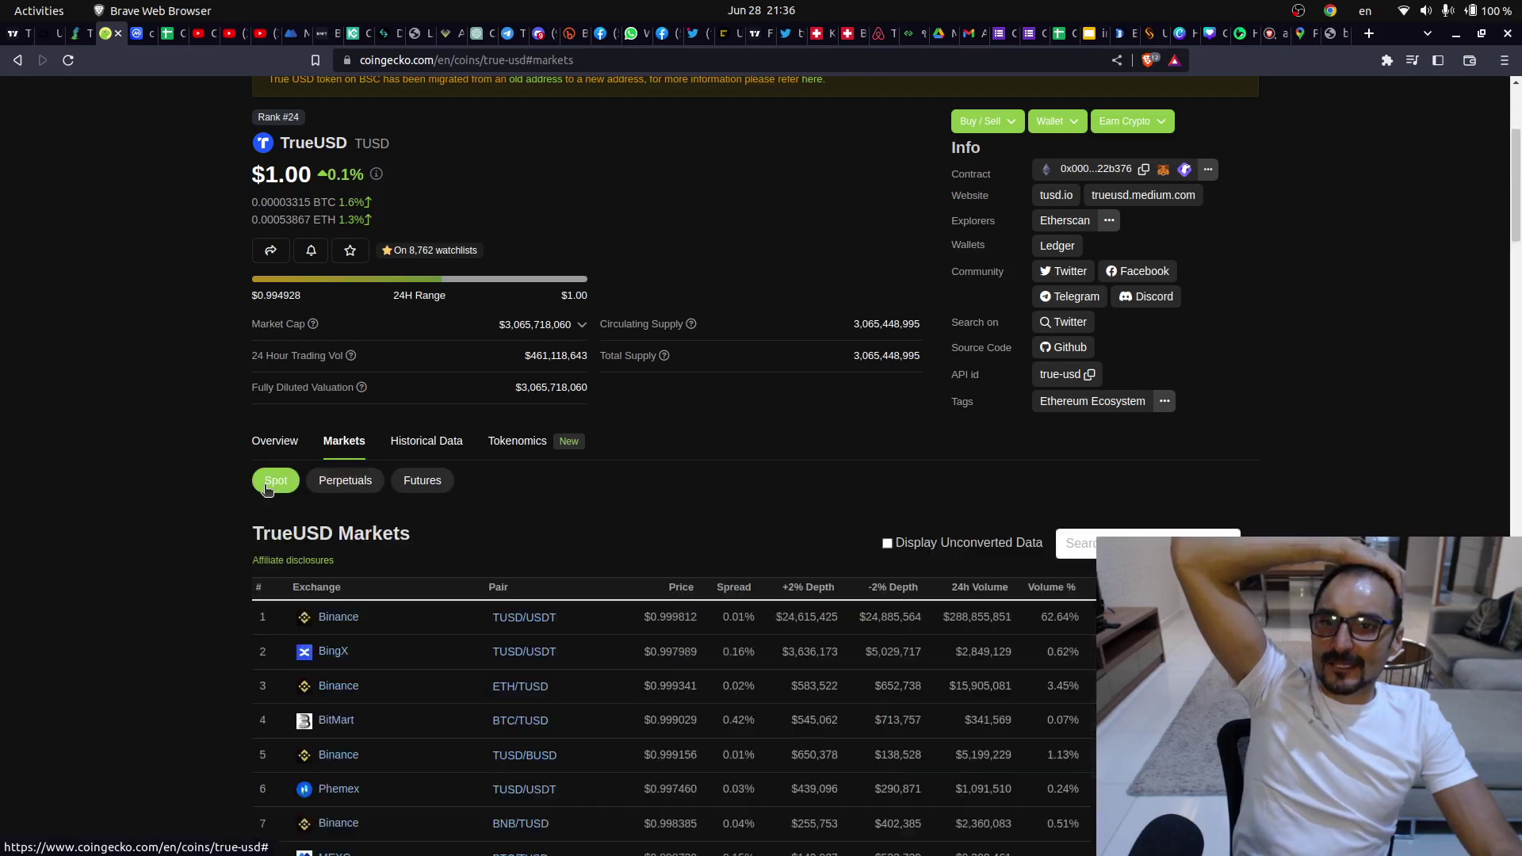
{"action": "left_click", "coordinate": [345, 481]}
{"action": "left_click", "coordinate": [428, 485]}
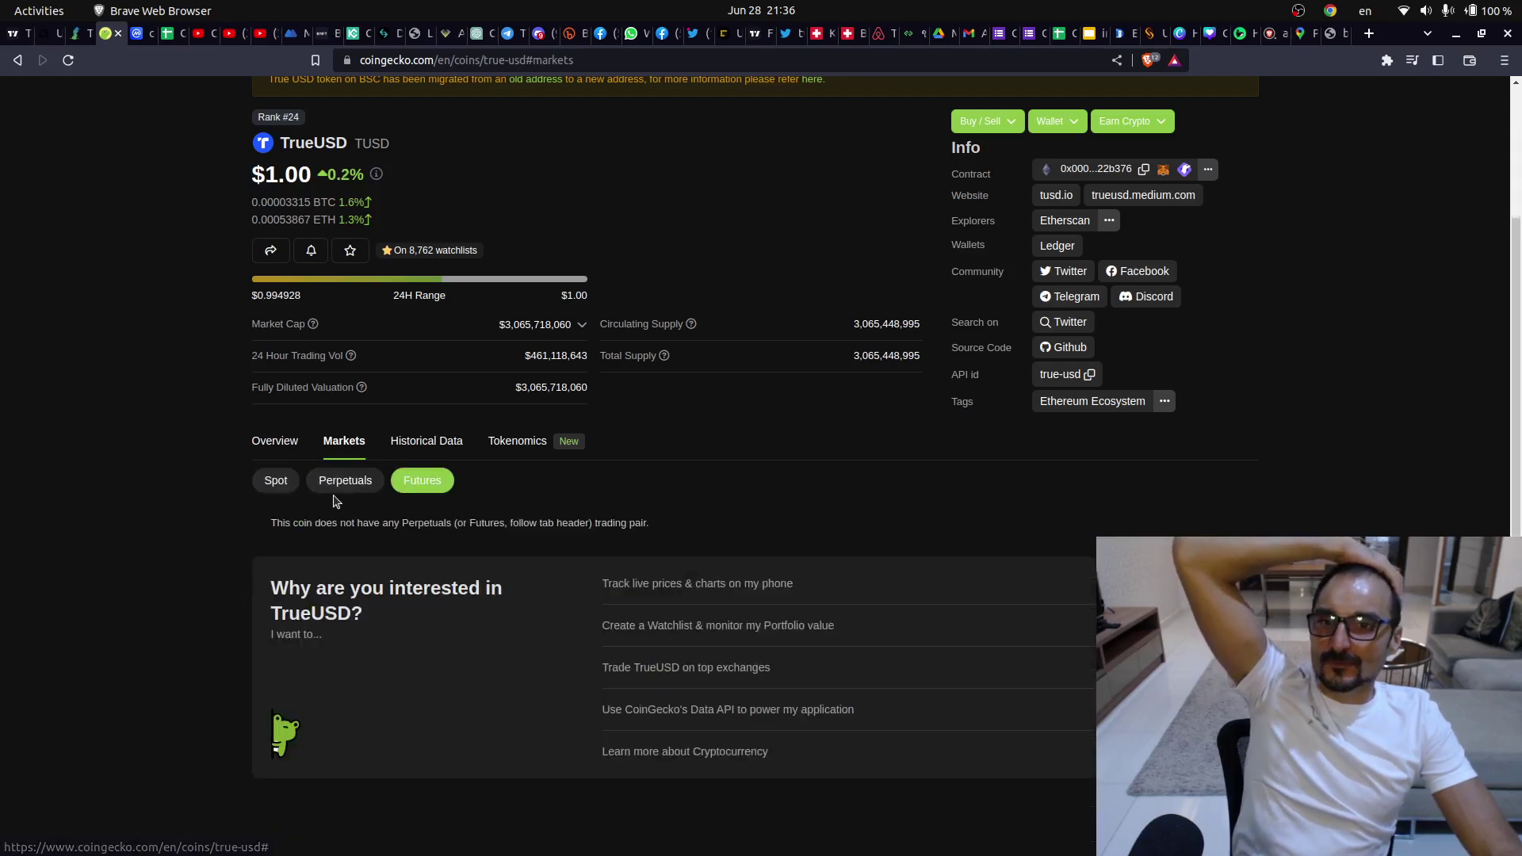
{"action": "left_click", "coordinate": [343, 487]}
{"action": "left_click", "coordinate": [286, 487]}
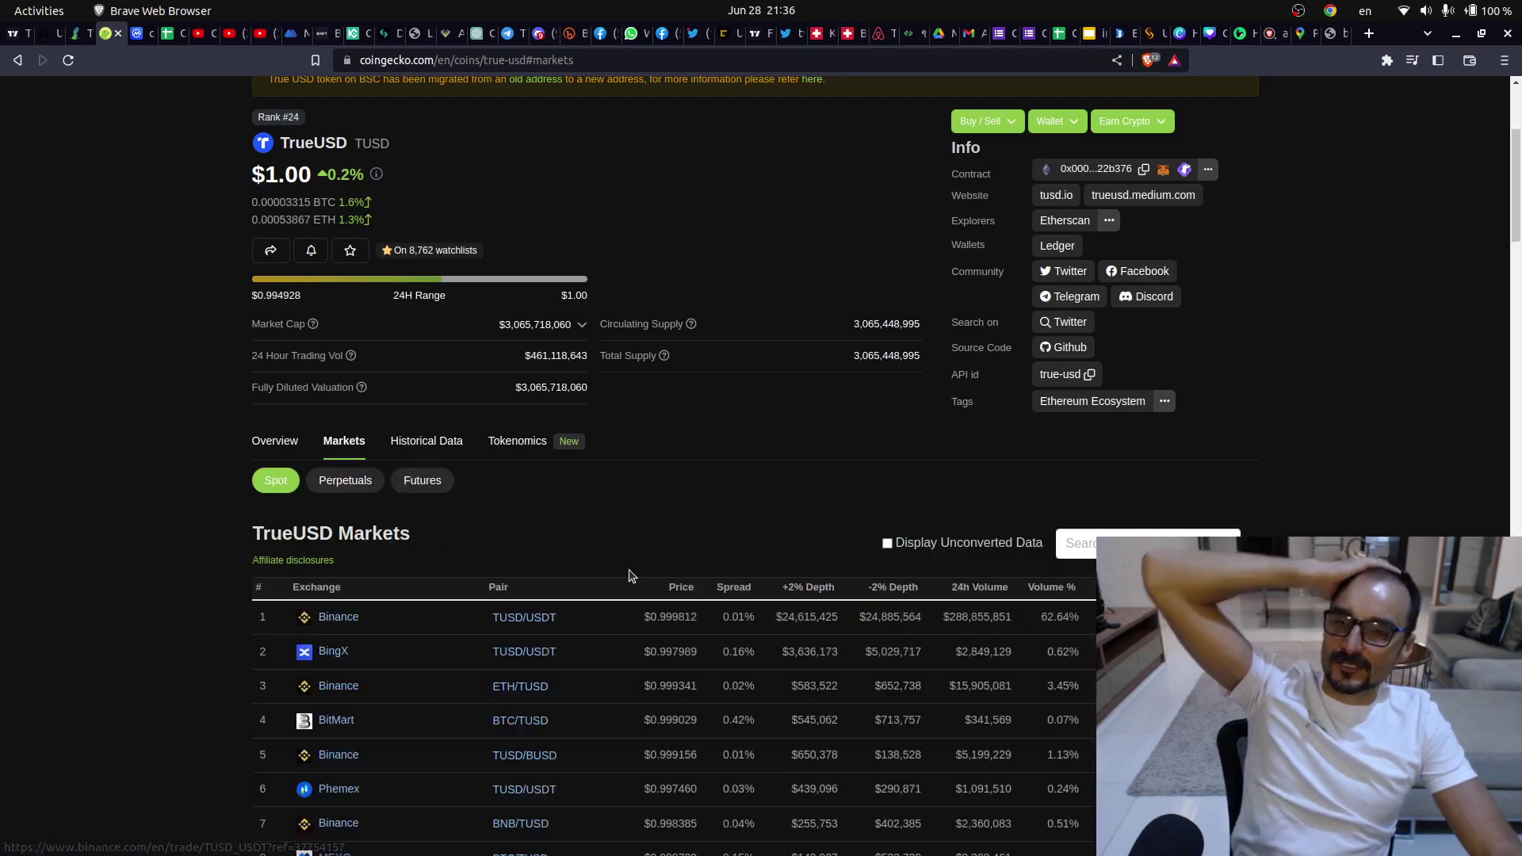
{"action": "scroll", "coordinate": [630, 576], "scroll_direction": "down", "scroll_amount": 5}
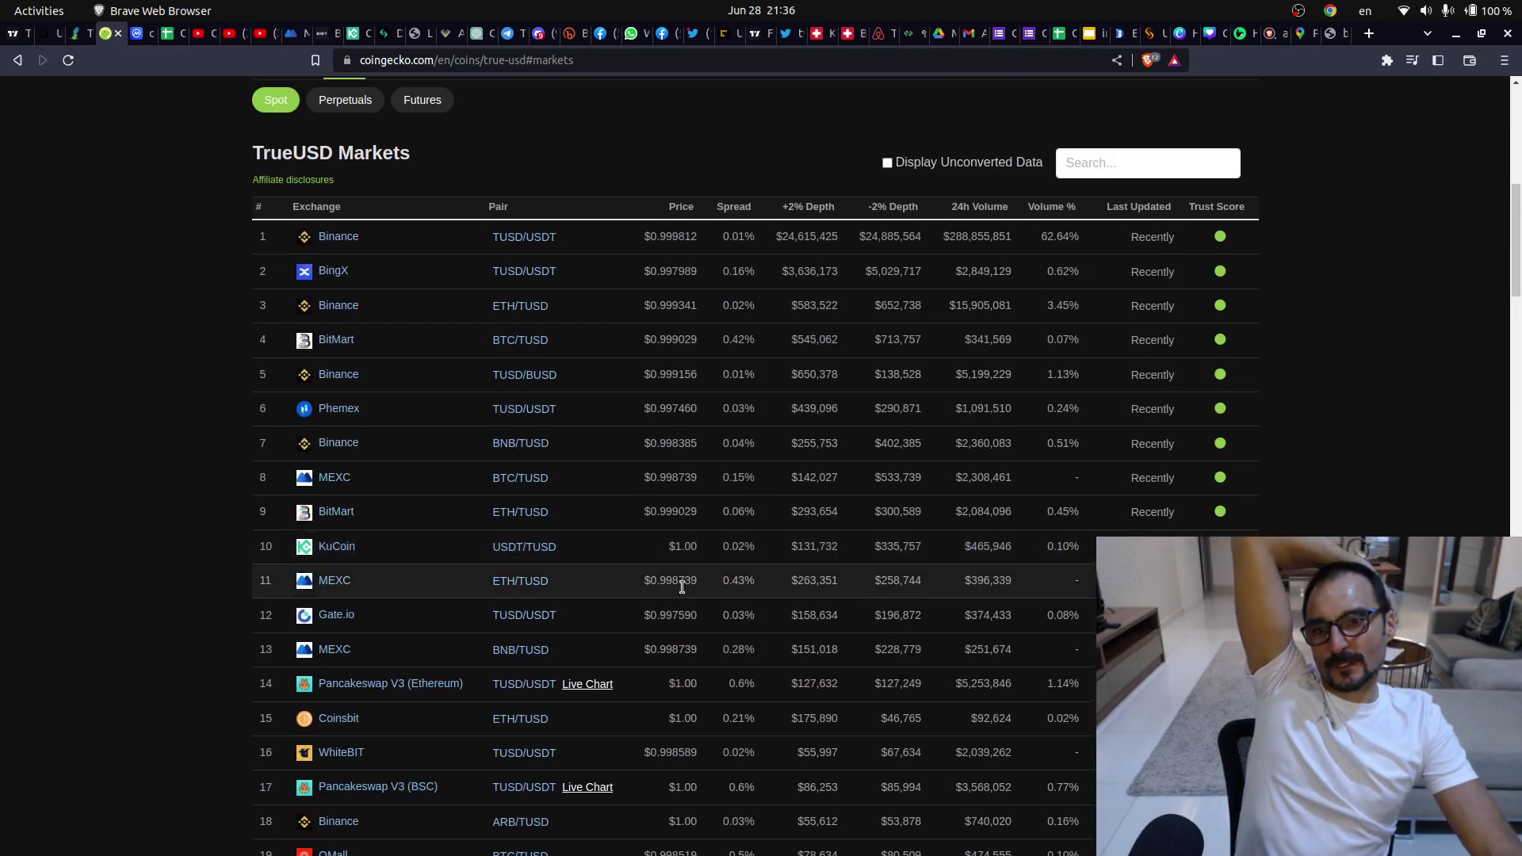
{"action": "scroll", "coordinate": [679, 577], "scroll_direction": "down", "scroll_amount": 5}
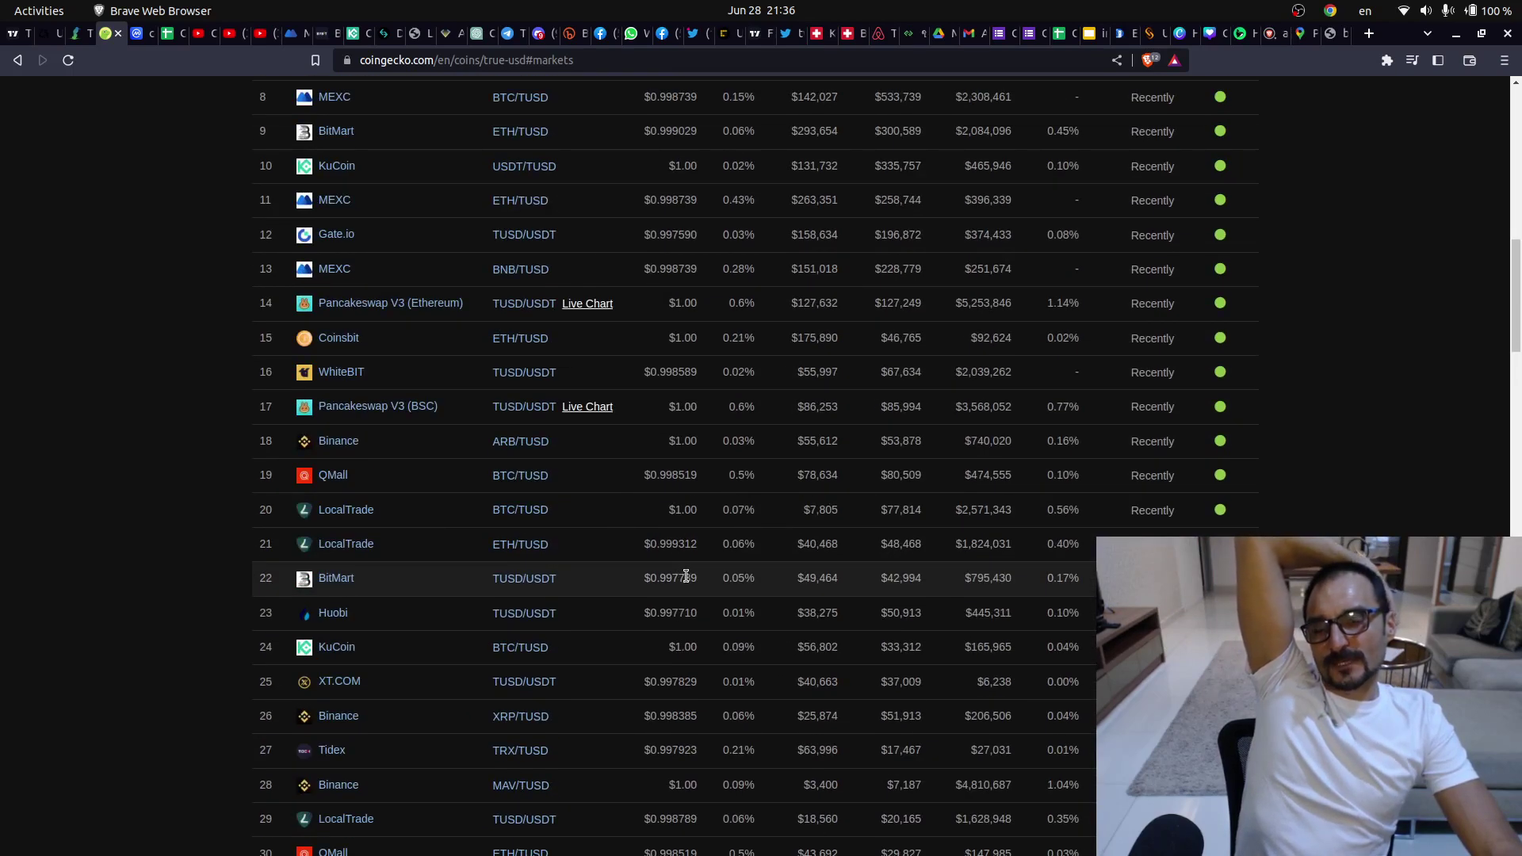
{"action": "scroll", "coordinate": [687, 576], "scroll_direction": "down", "scroll_amount": 20}
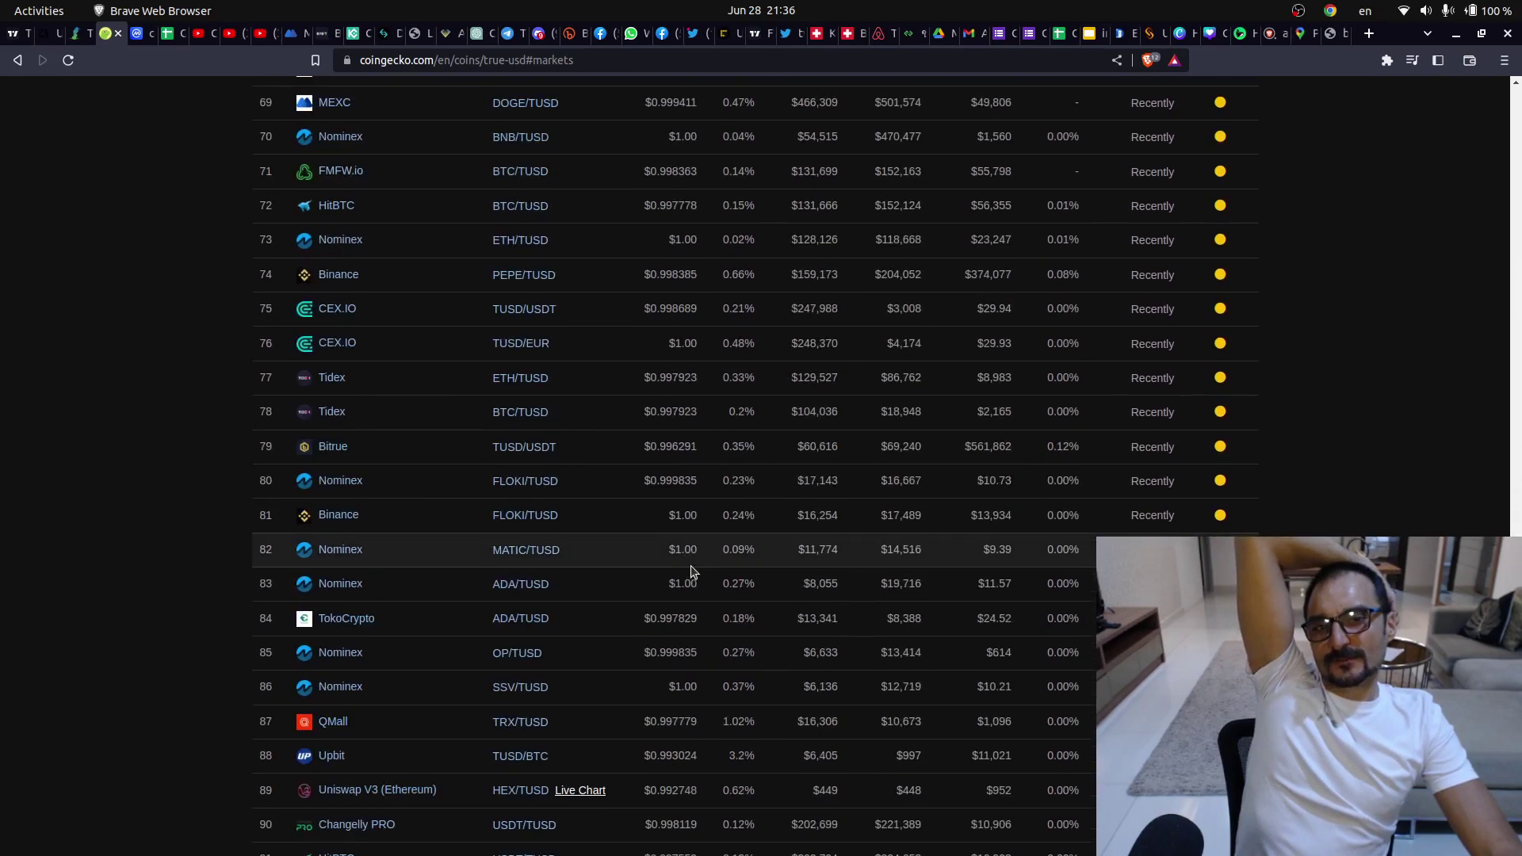
{"action": "scroll", "coordinate": [691, 571], "scroll_direction": "up", "scroll_amount": 20}
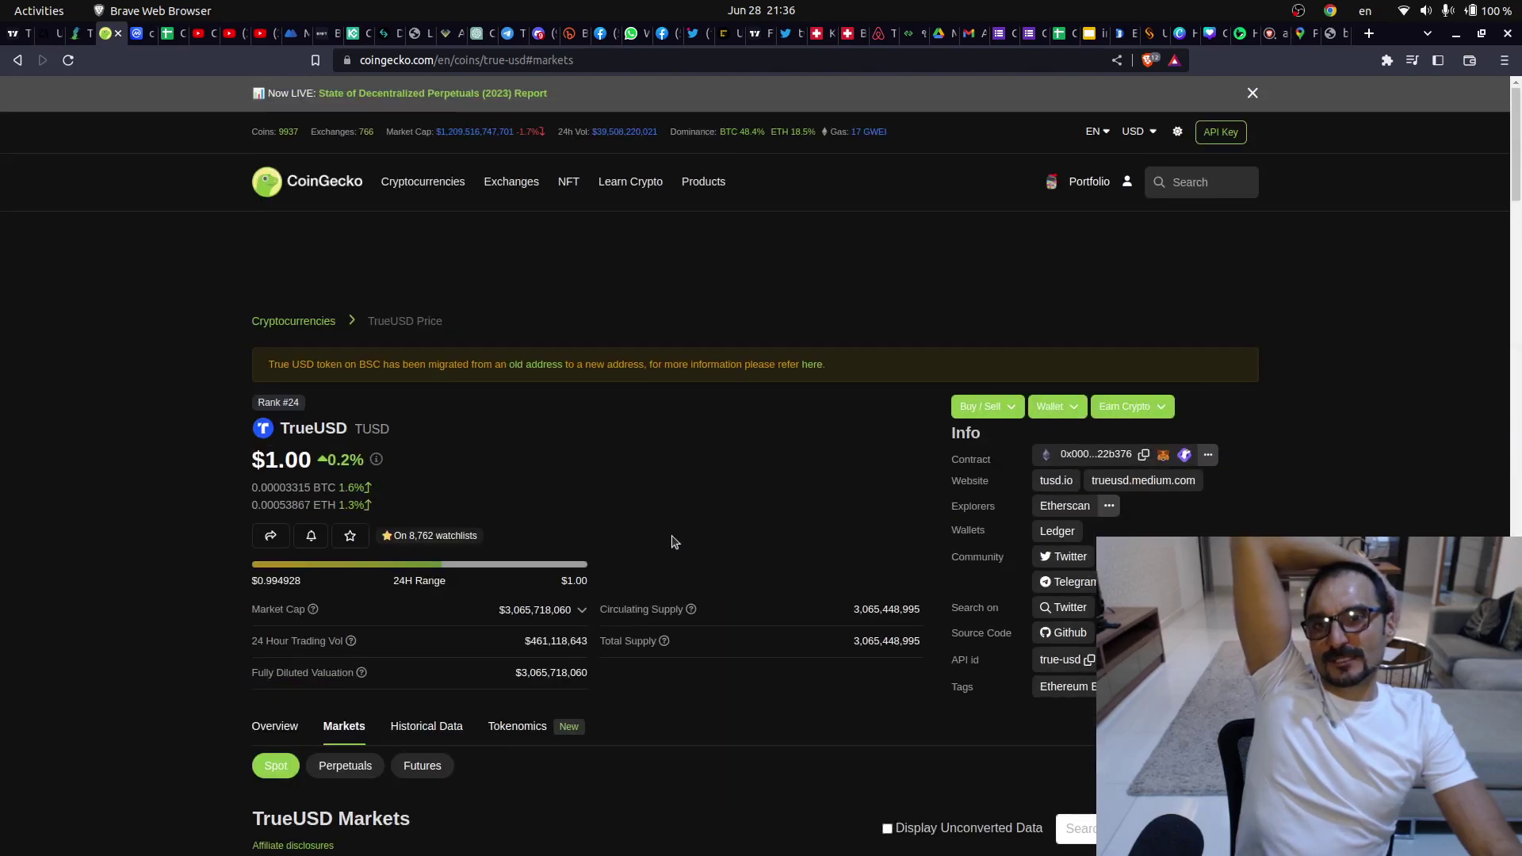
- Bring TradingView's TUSDUSDT 4-hour chart forward and auto-fit its price axis with Alt+R
{"action": "left_click", "coordinate": [13, 34]}
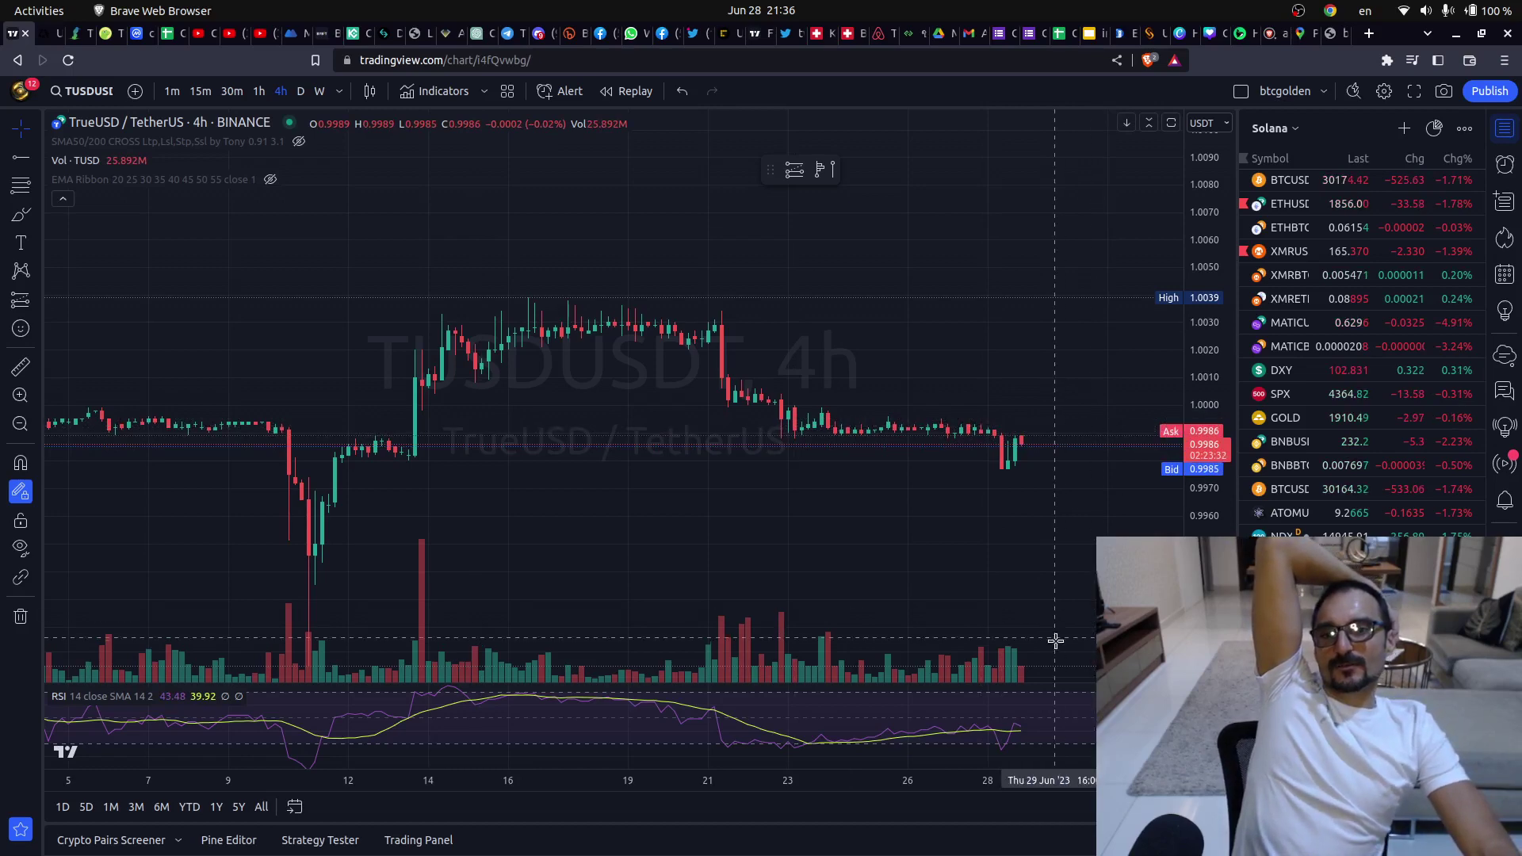
{"action": "key", "text": "alt+r"}
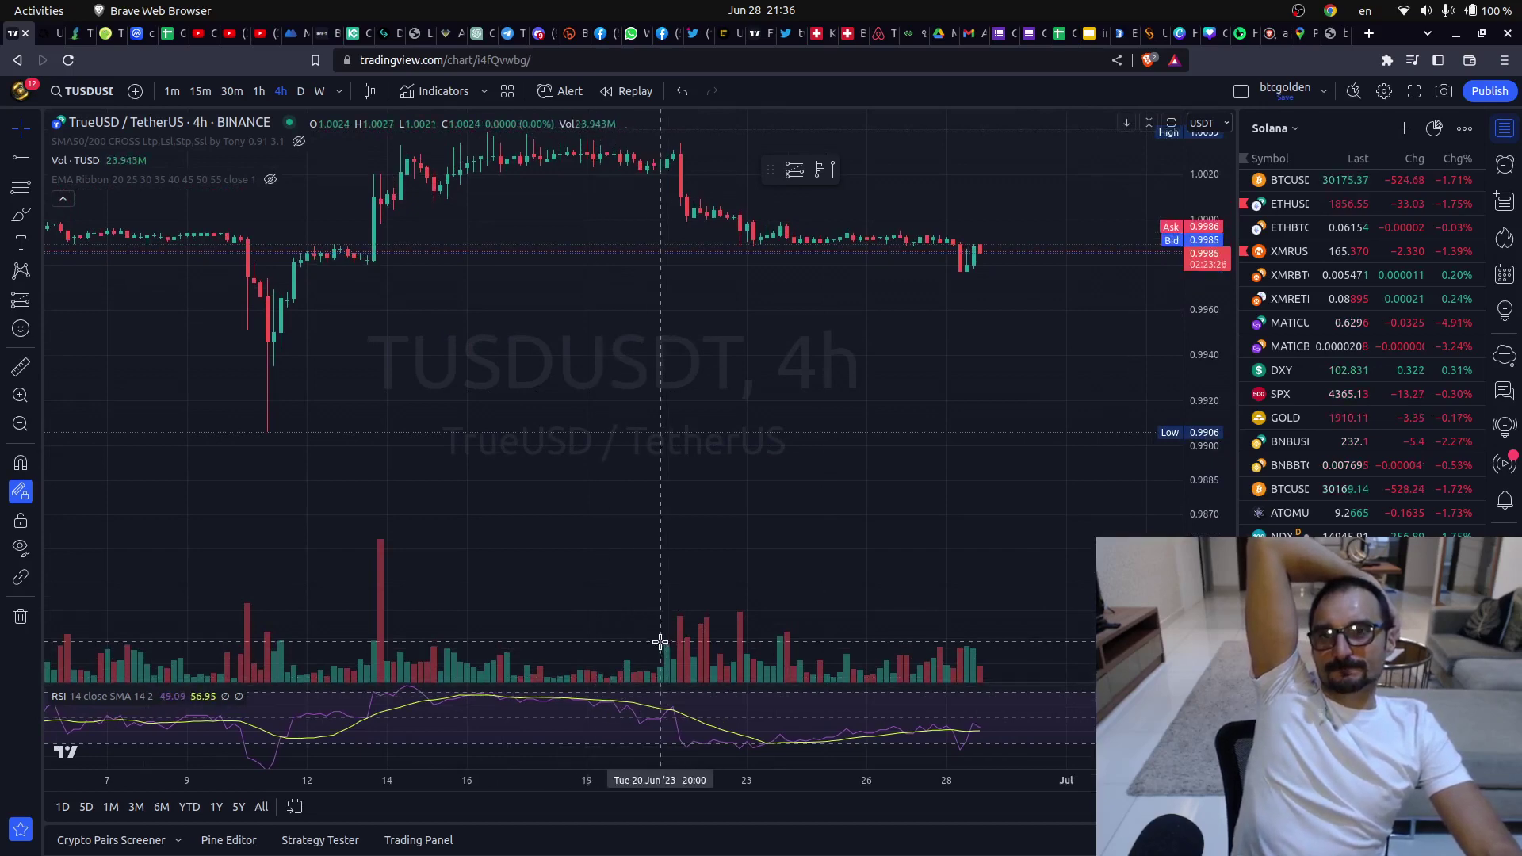
- Switch through the Chrome exchange tabs to reach Bitget's BTC/USDT perpetual futures page
{"action": "left_click", "coordinate": [24, 113]}
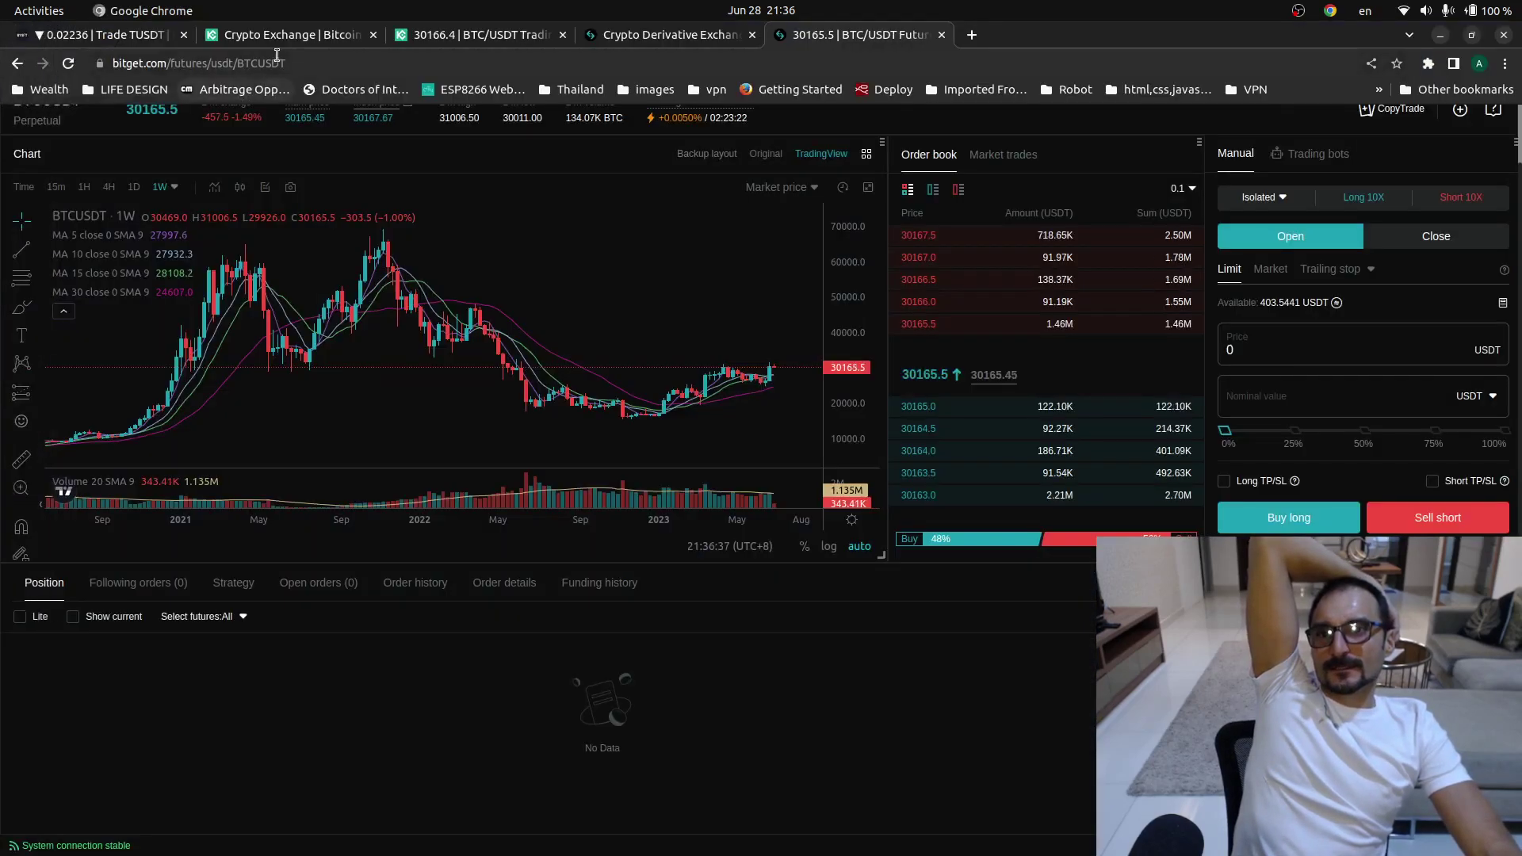
{"action": "left_click", "coordinate": [300, 41]}
{"action": "left_click", "coordinate": [493, 35]}
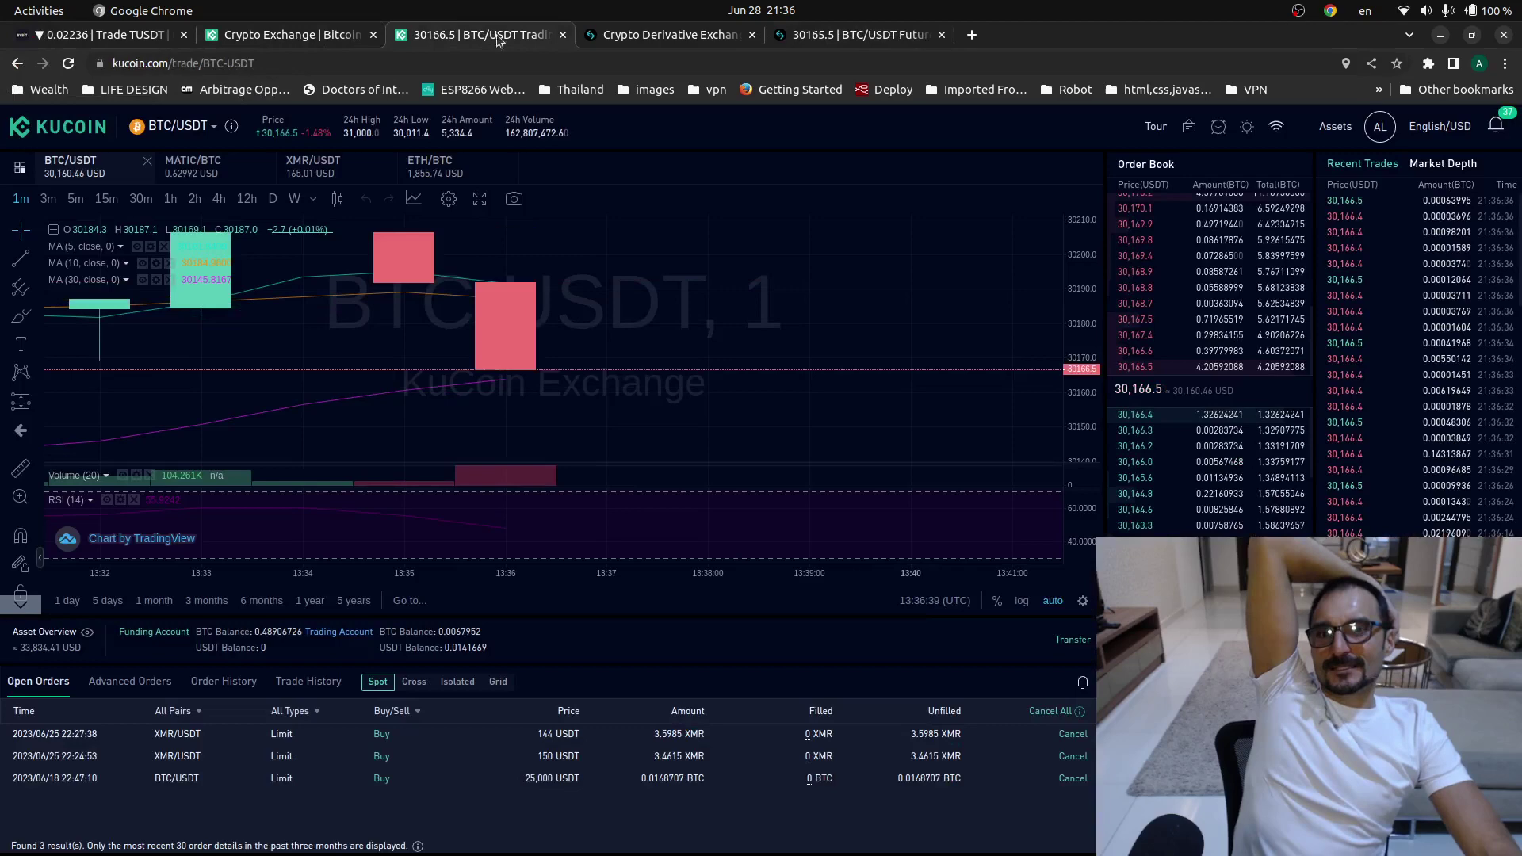
{"action": "left_click", "coordinate": [634, 40]}
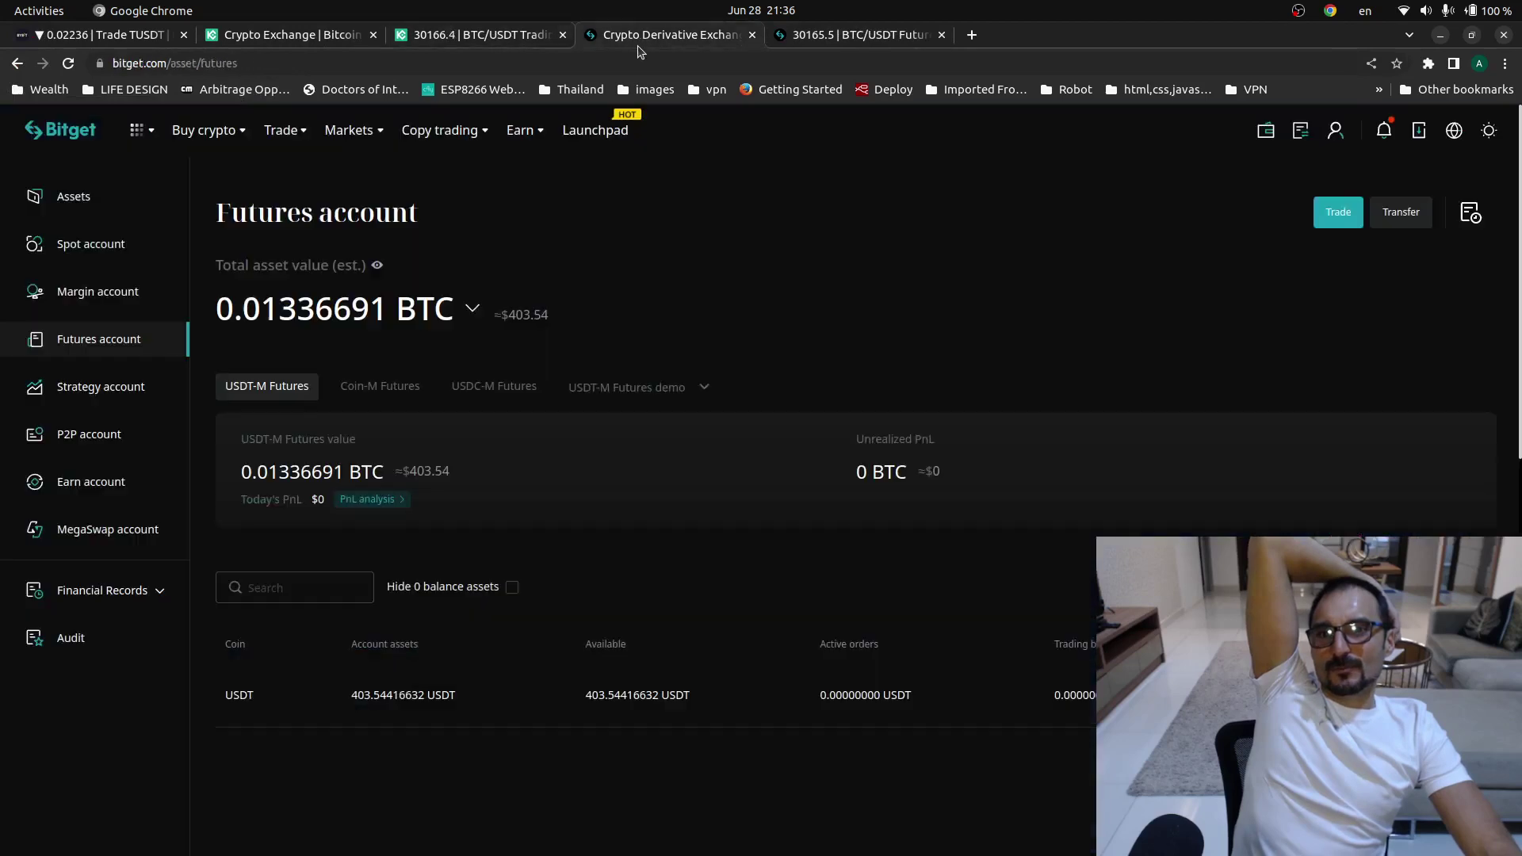
{"action": "left_click", "coordinate": [867, 38]}
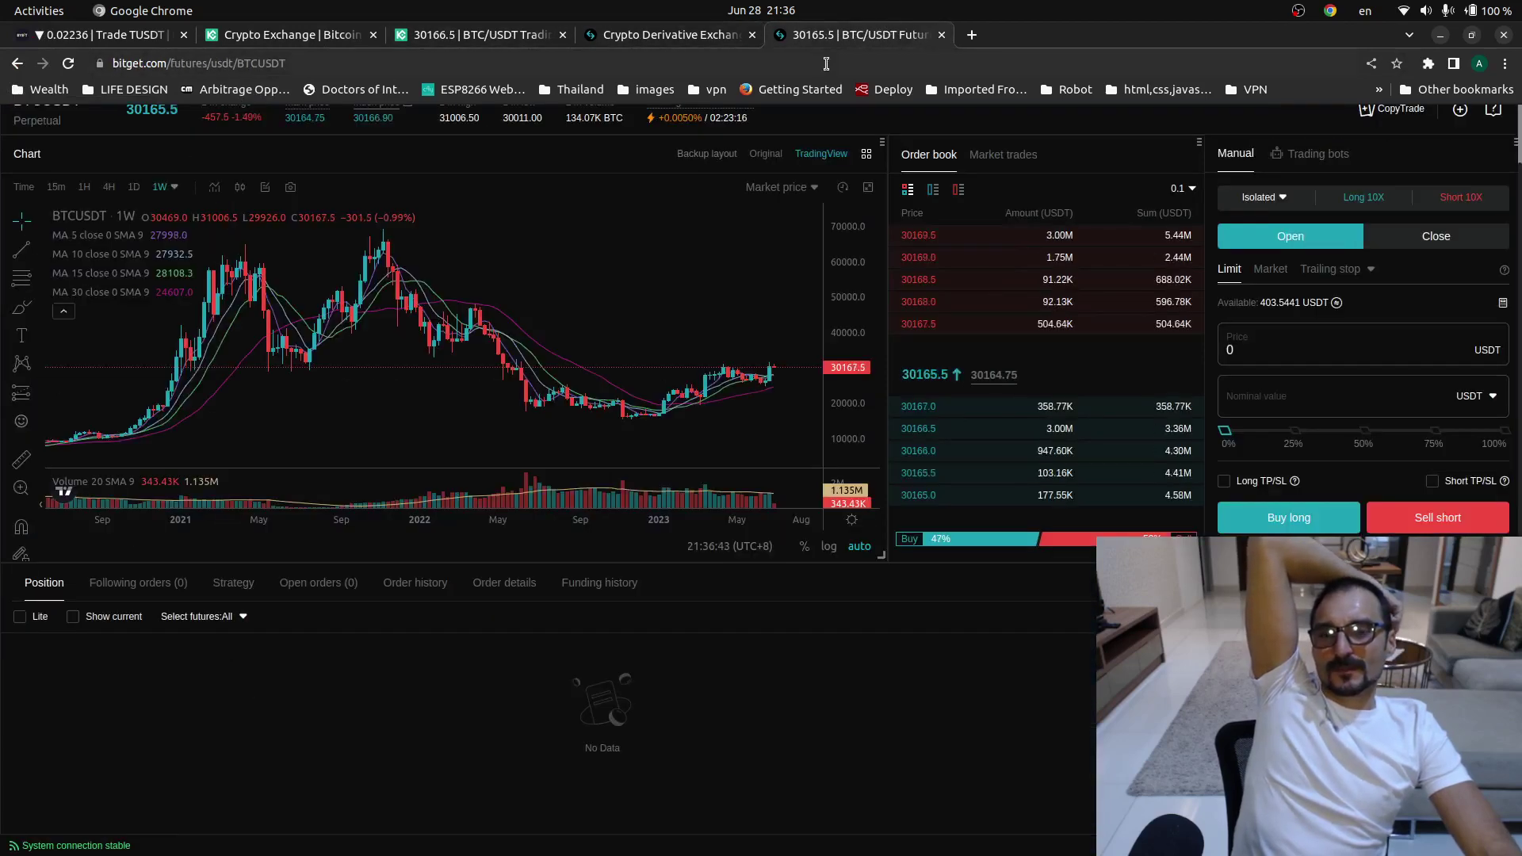
- Search the BTCUSDT pair selector for a TUSD contract, then clear the search
{"action": "scroll", "coordinate": [571, 396], "scroll_direction": "up", "scroll_amount": 2}
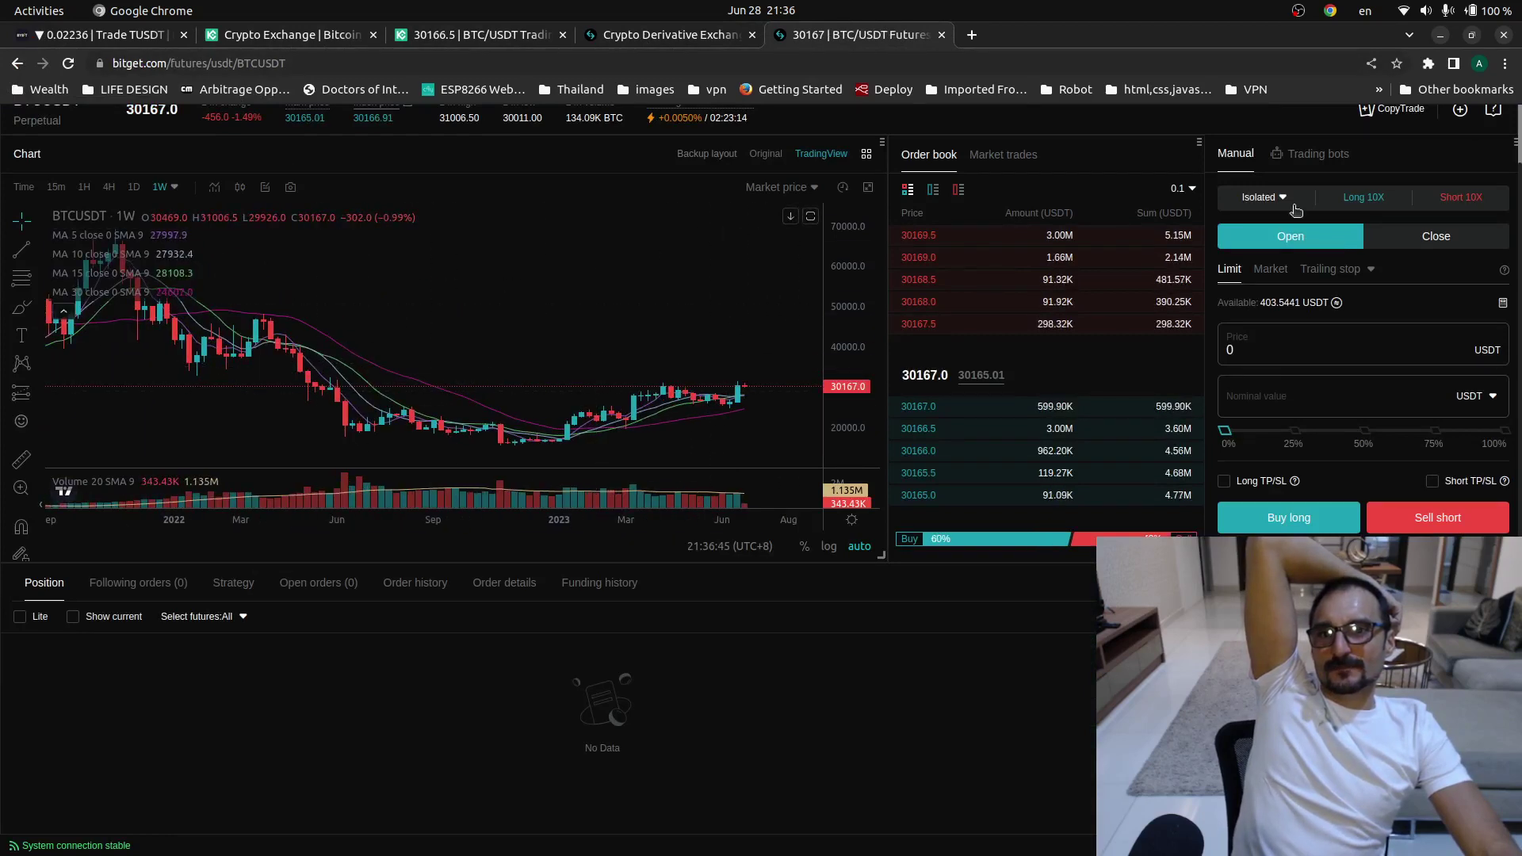
{"action": "scroll", "coordinate": [91, 119], "scroll_direction": "up", "scroll_amount": 1}
{"action": "mouse_move", "coordinate": [93, 199]}
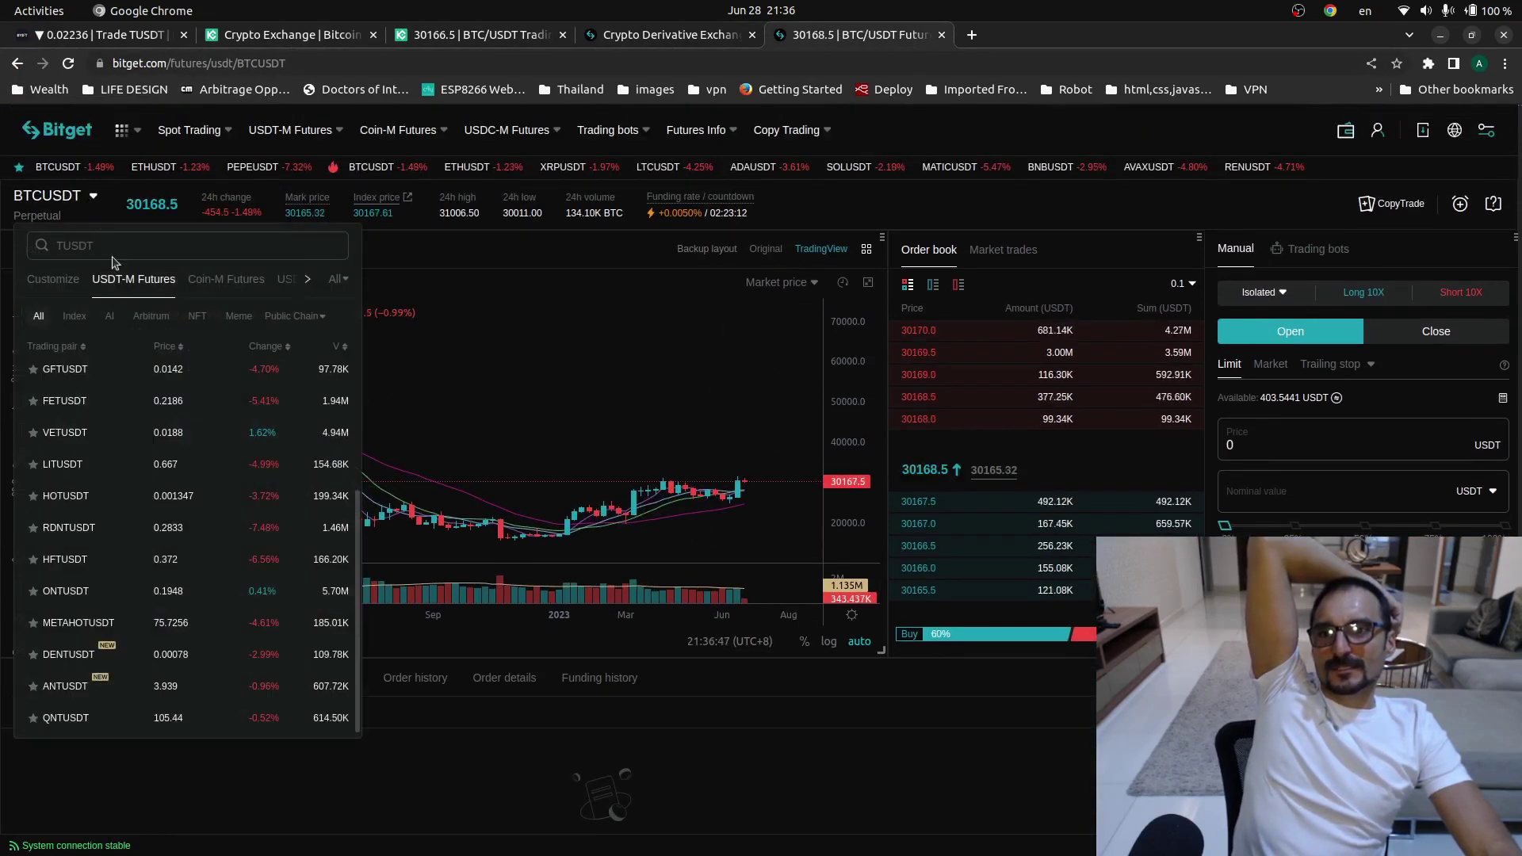
{"action": "left_click", "coordinate": [114, 247]}
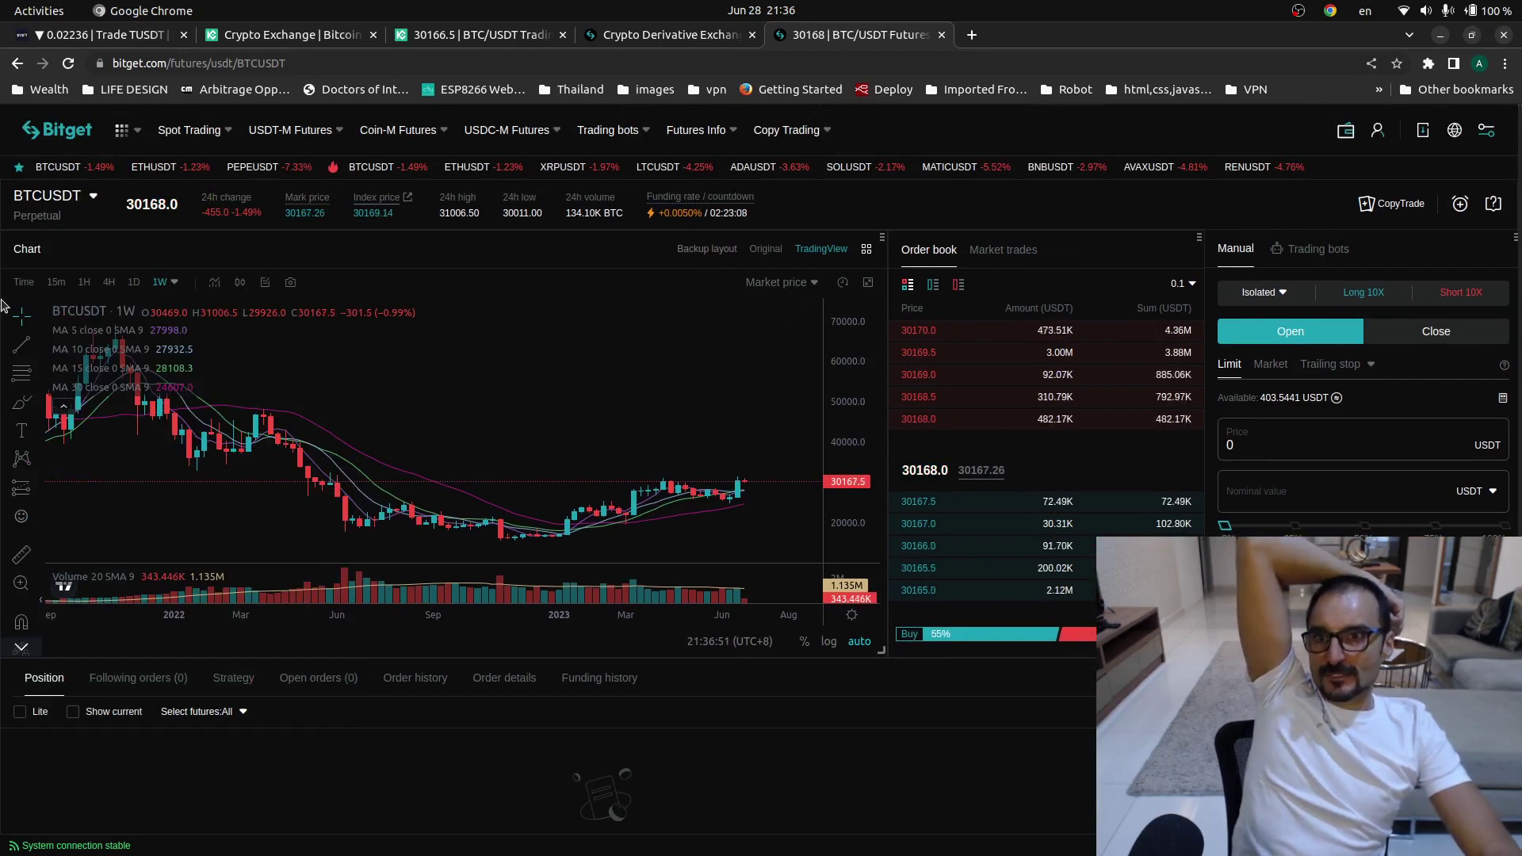
{"action": "mouse_move", "coordinate": [92, 201]}
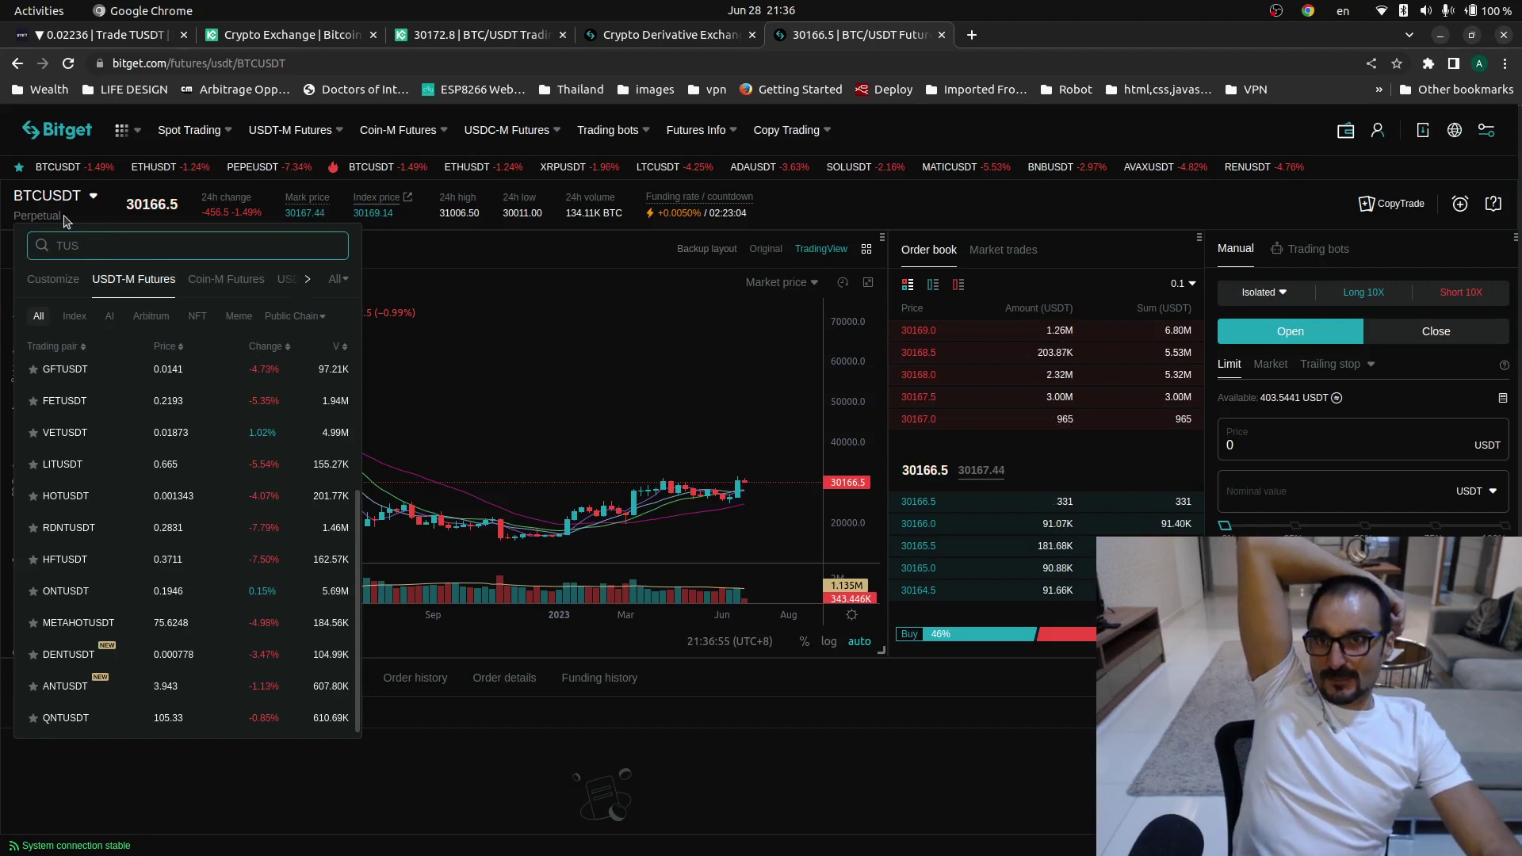
{"action": "key", "text": "BackSpace"}
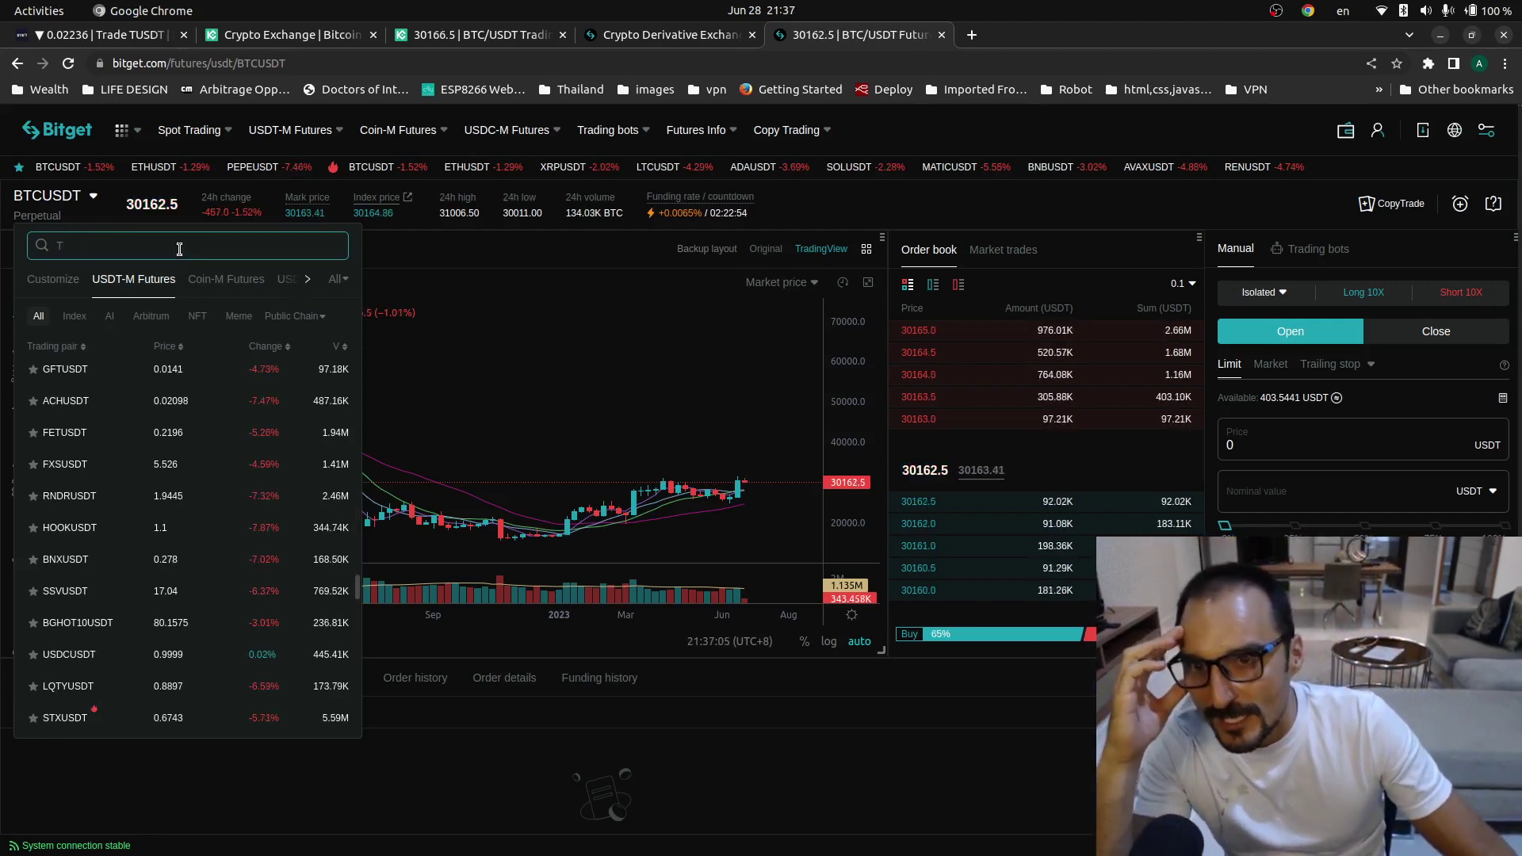
{"action": "key", "text": "BackSpace"}
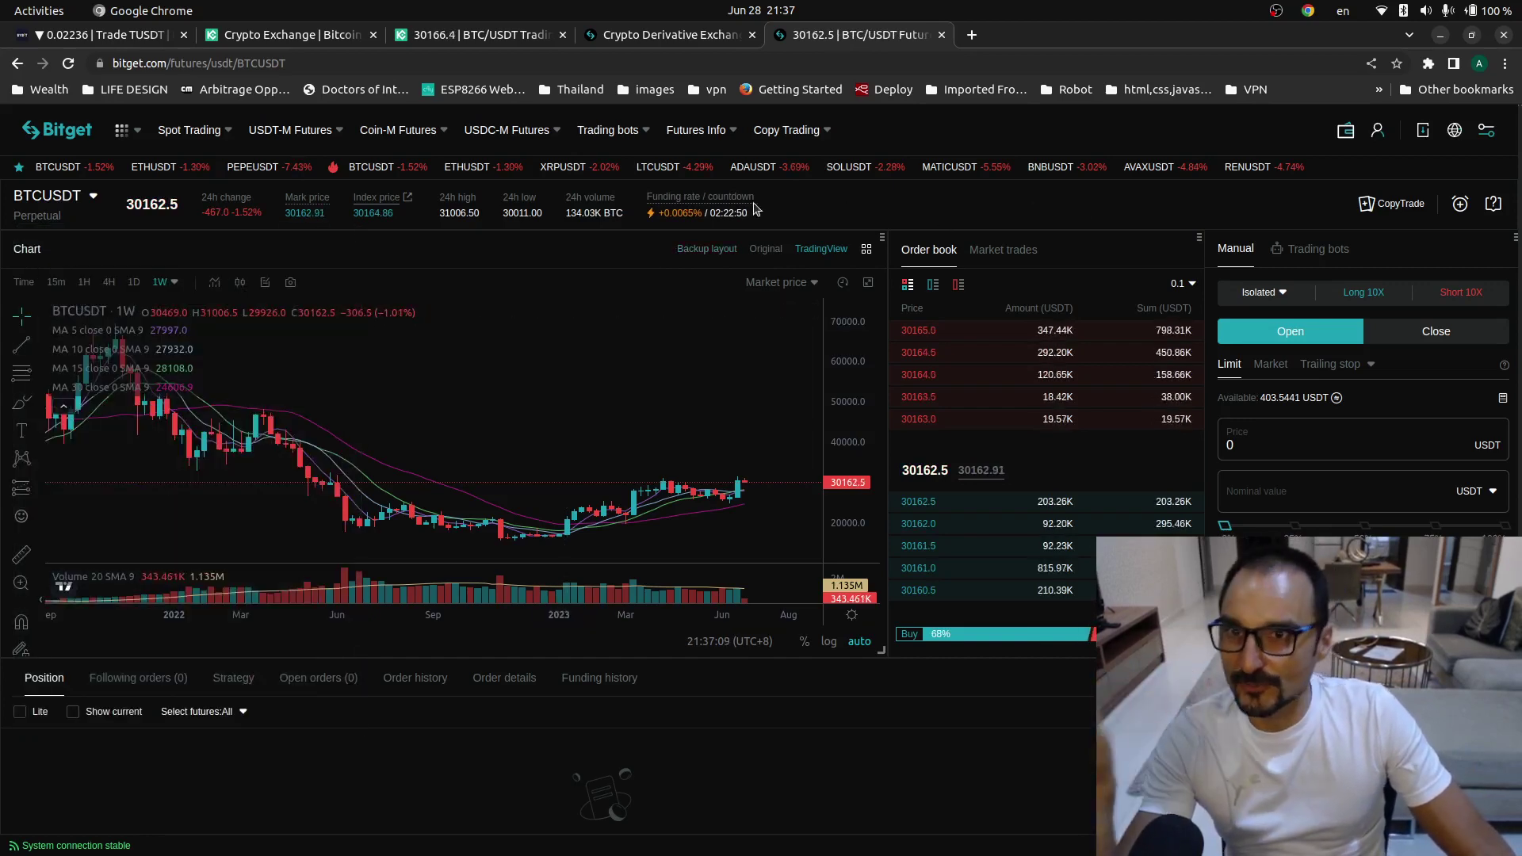
{"action": "mouse_move", "coordinate": [4, 79]}
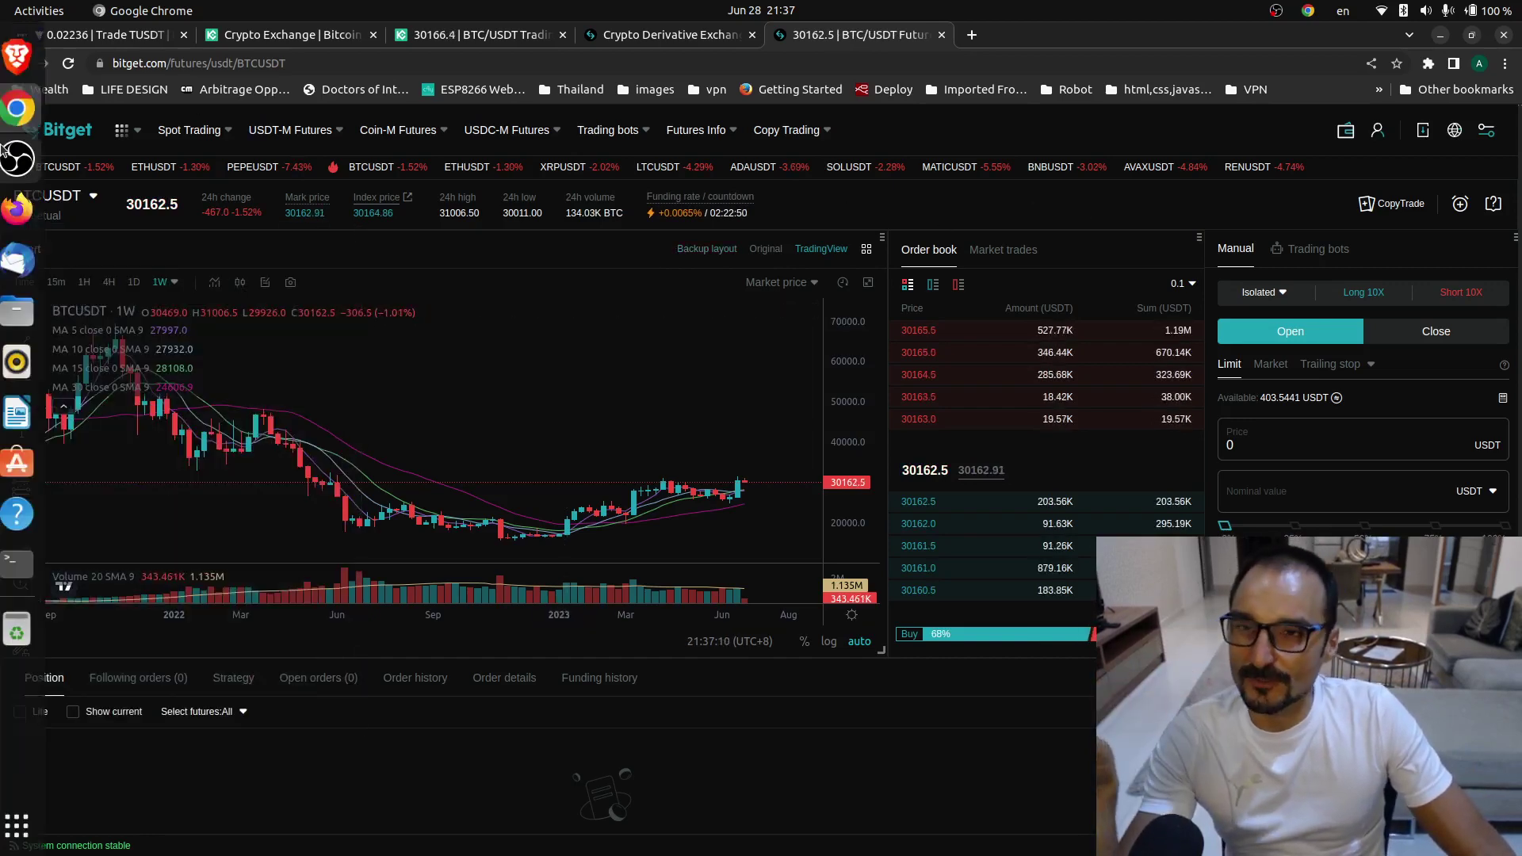
- Glance at the TradingView TUSDUSDT chart, then bring up Bybit's TUSDT perpetual trading tab
{"action": "left_click", "coordinate": [24, 60]}
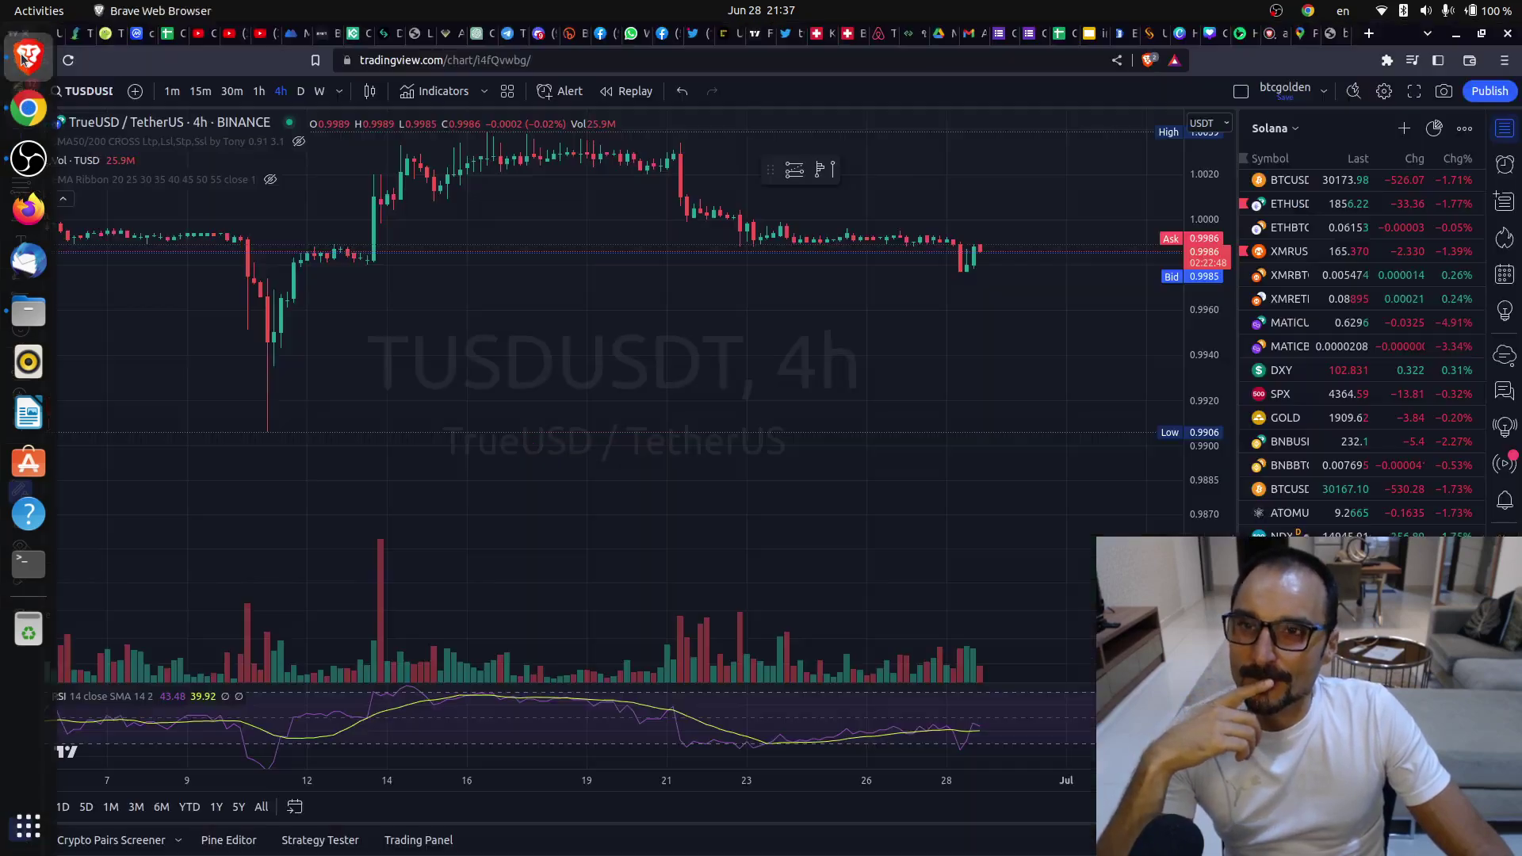
{"action": "left_click", "coordinate": [28, 108]}
{"action": "left_click", "coordinate": [101, 34]}
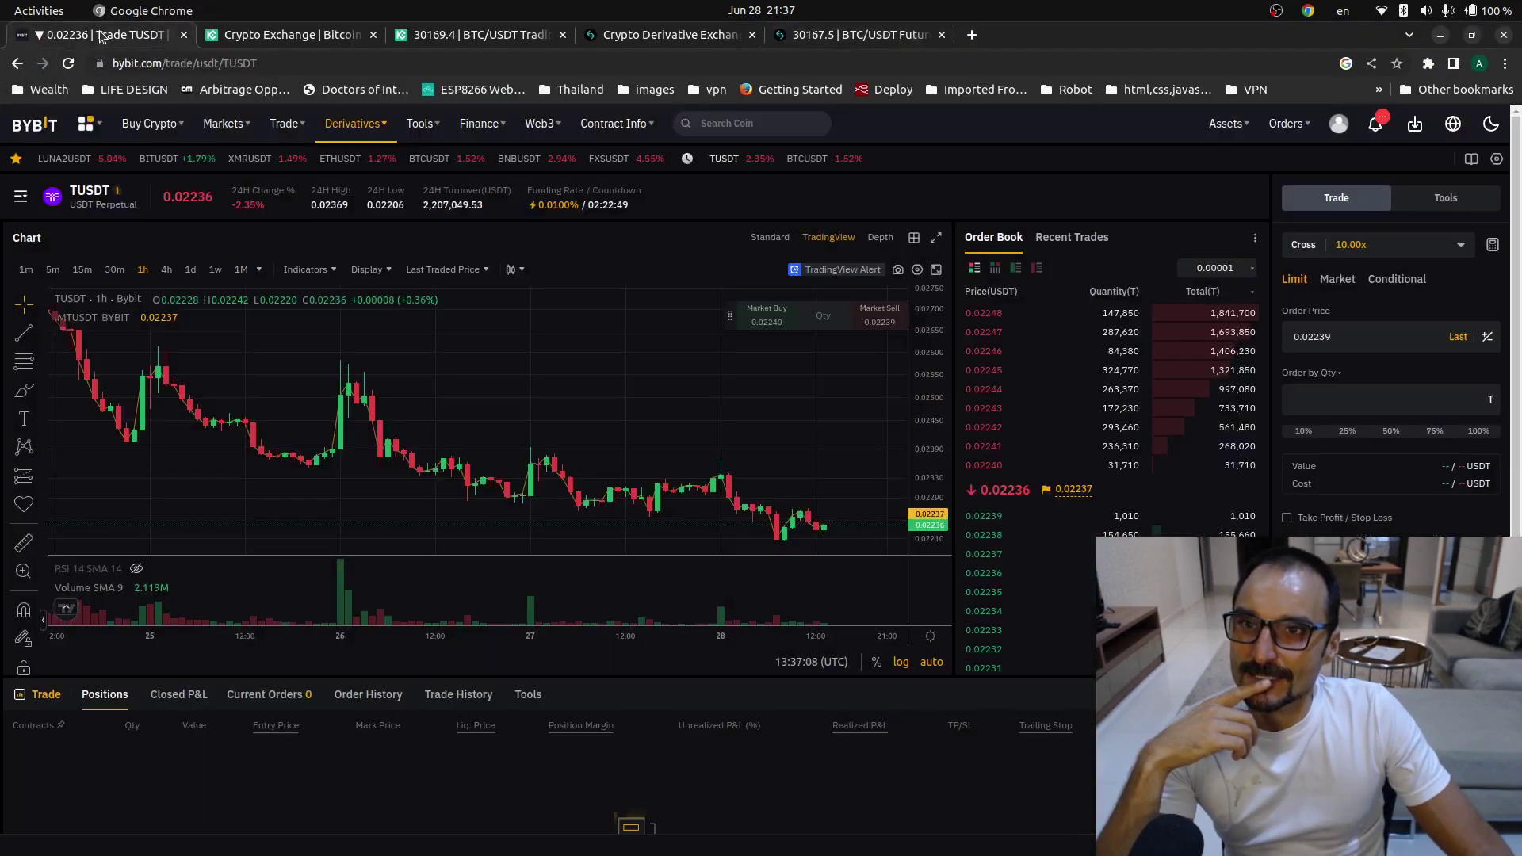
- Compare Bybit's TUSDT perpetual page against the TradingView TUSDUSDT chart several times
{"action": "mouse_move", "coordinate": [161, 124]}
{"action": "mouse_move", "coordinate": [111, 203]}
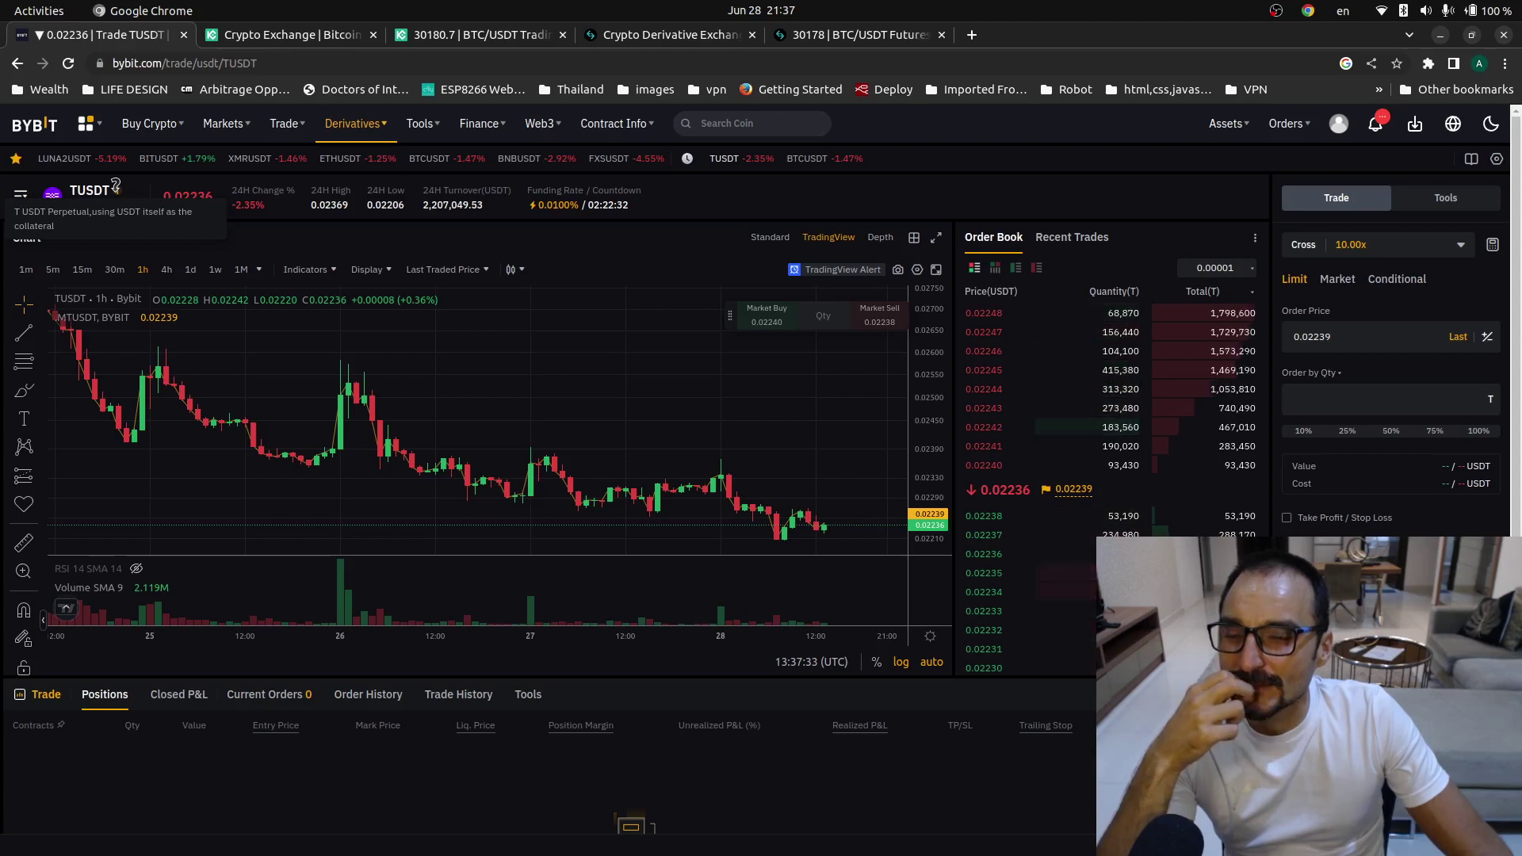
{"action": "mouse_move", "coordinate": [42, 215]}
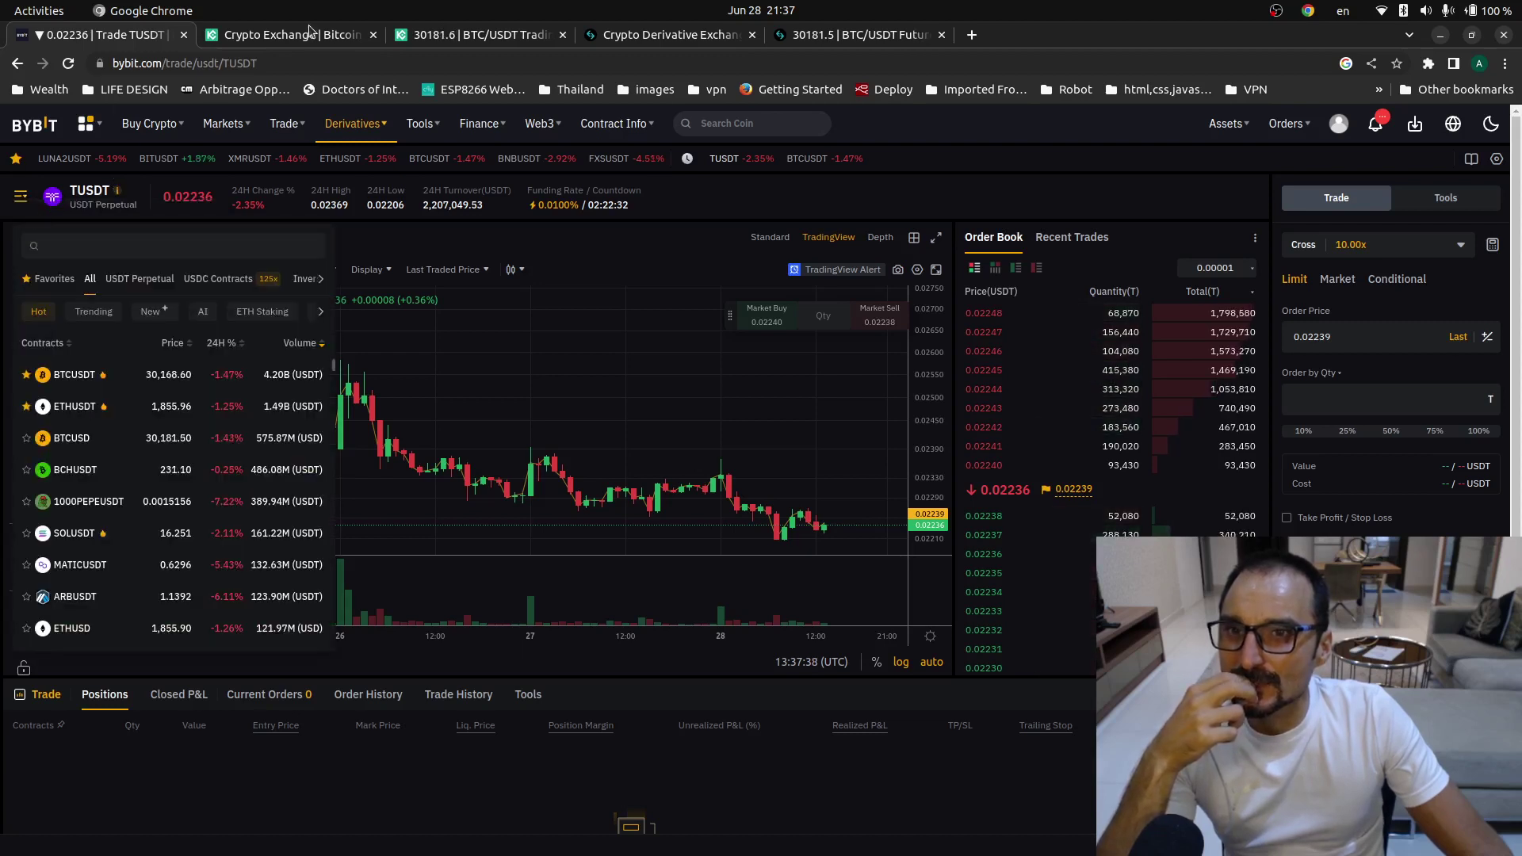
{"action": "left_click", "coordinate": [28, 56]}
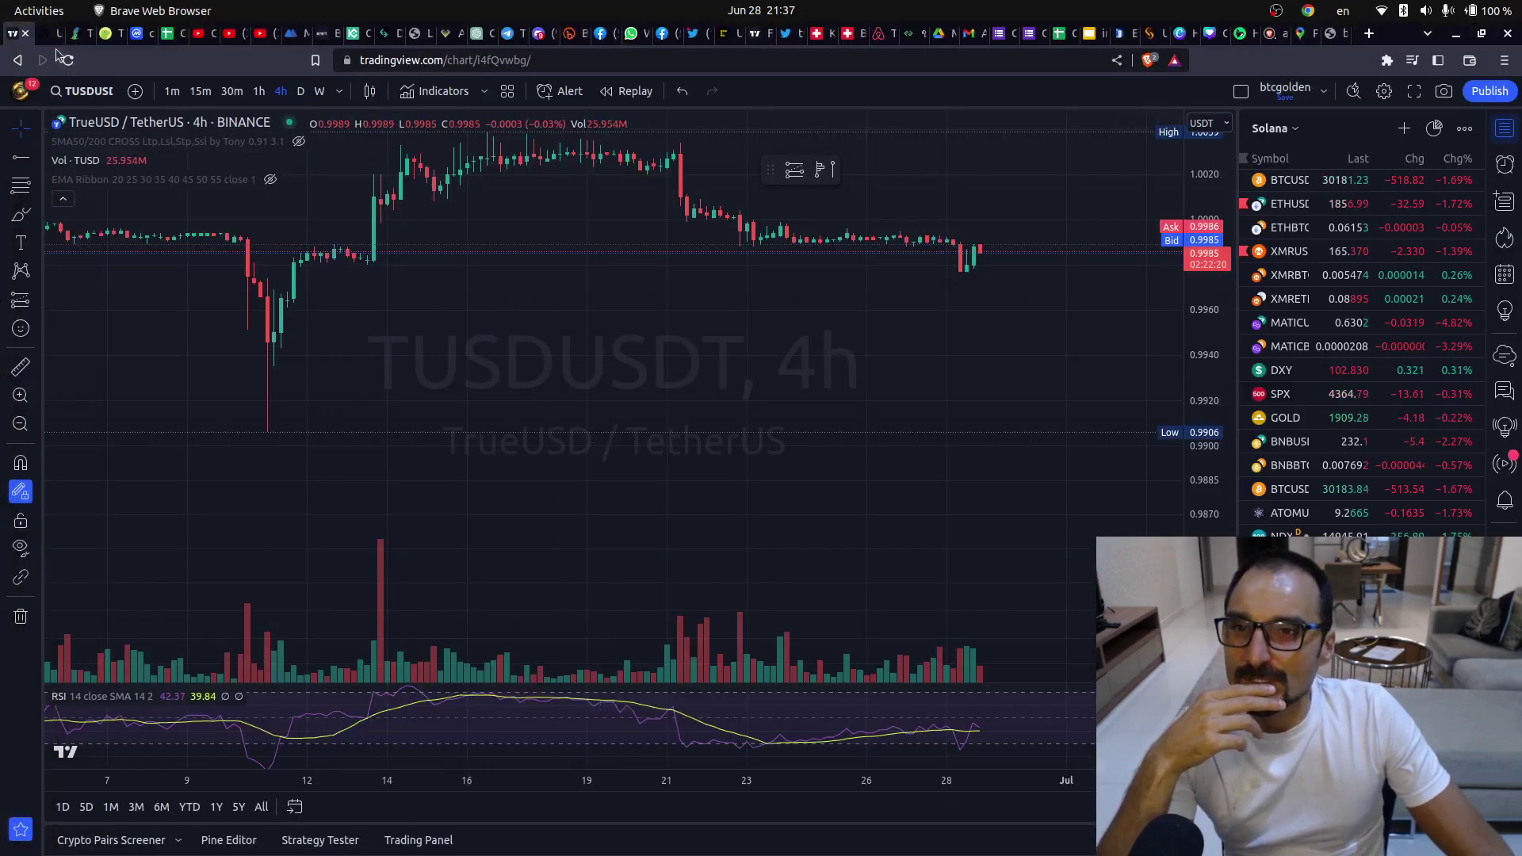
{"action": "left_click", "coordinate": [29, 107]}
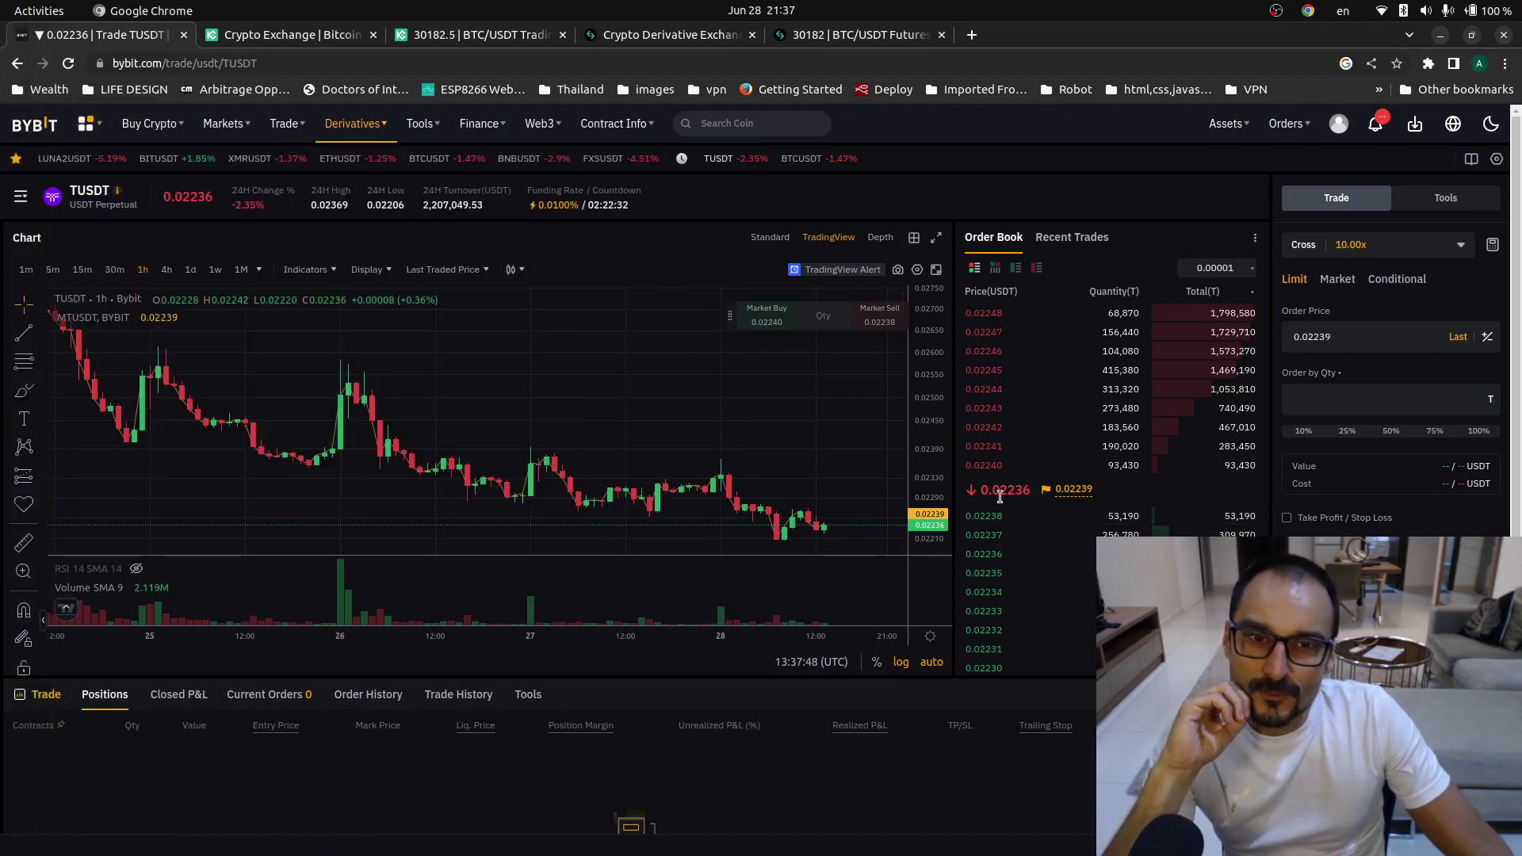
{"action": "left_click", "coordinate": [27, 54]}
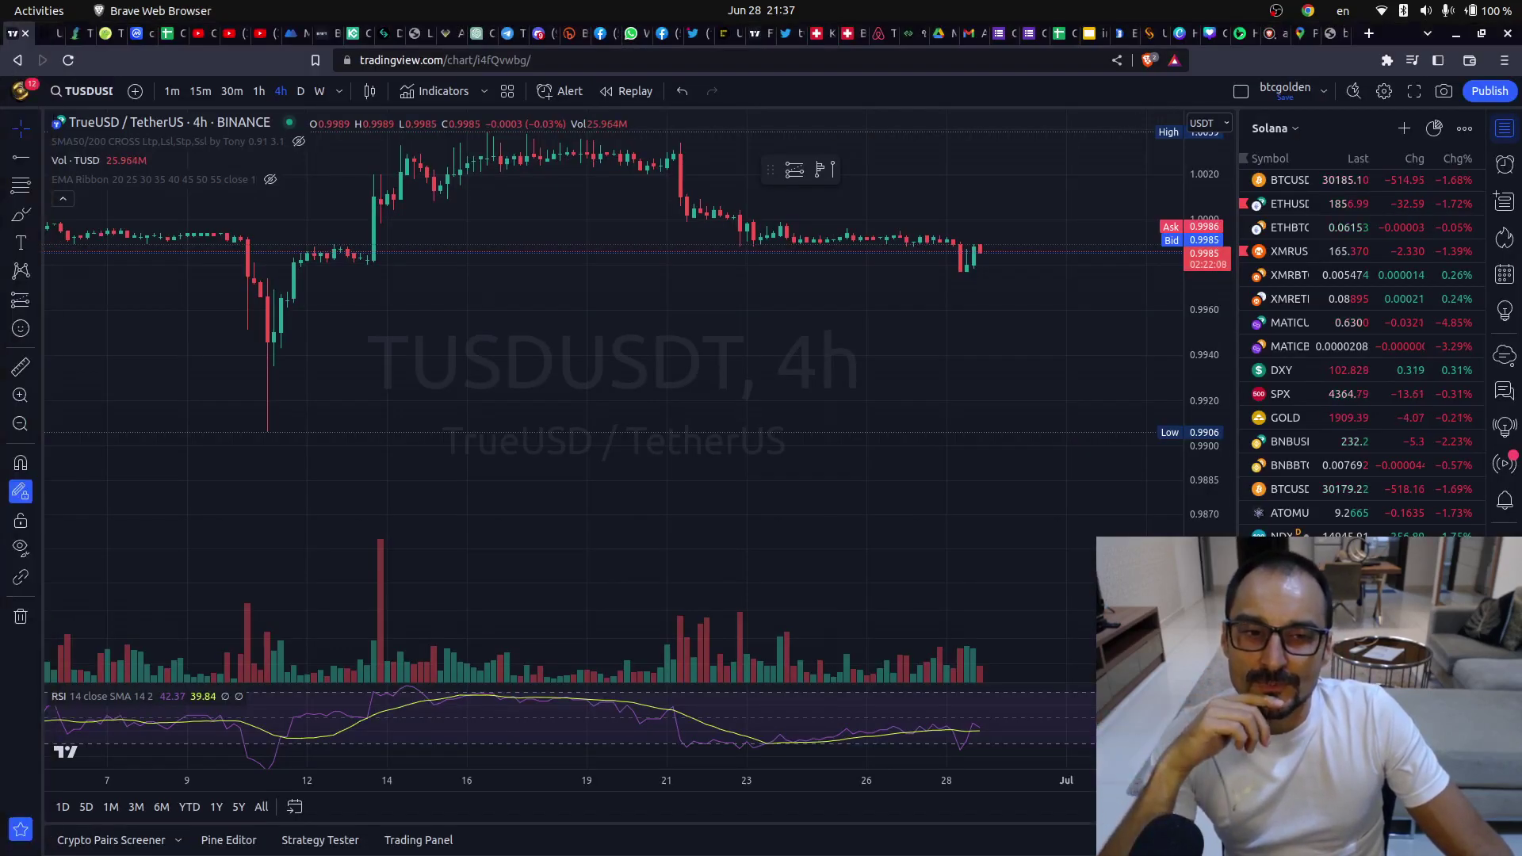
{"action": "left_click", "coordinate": [27, 107]}
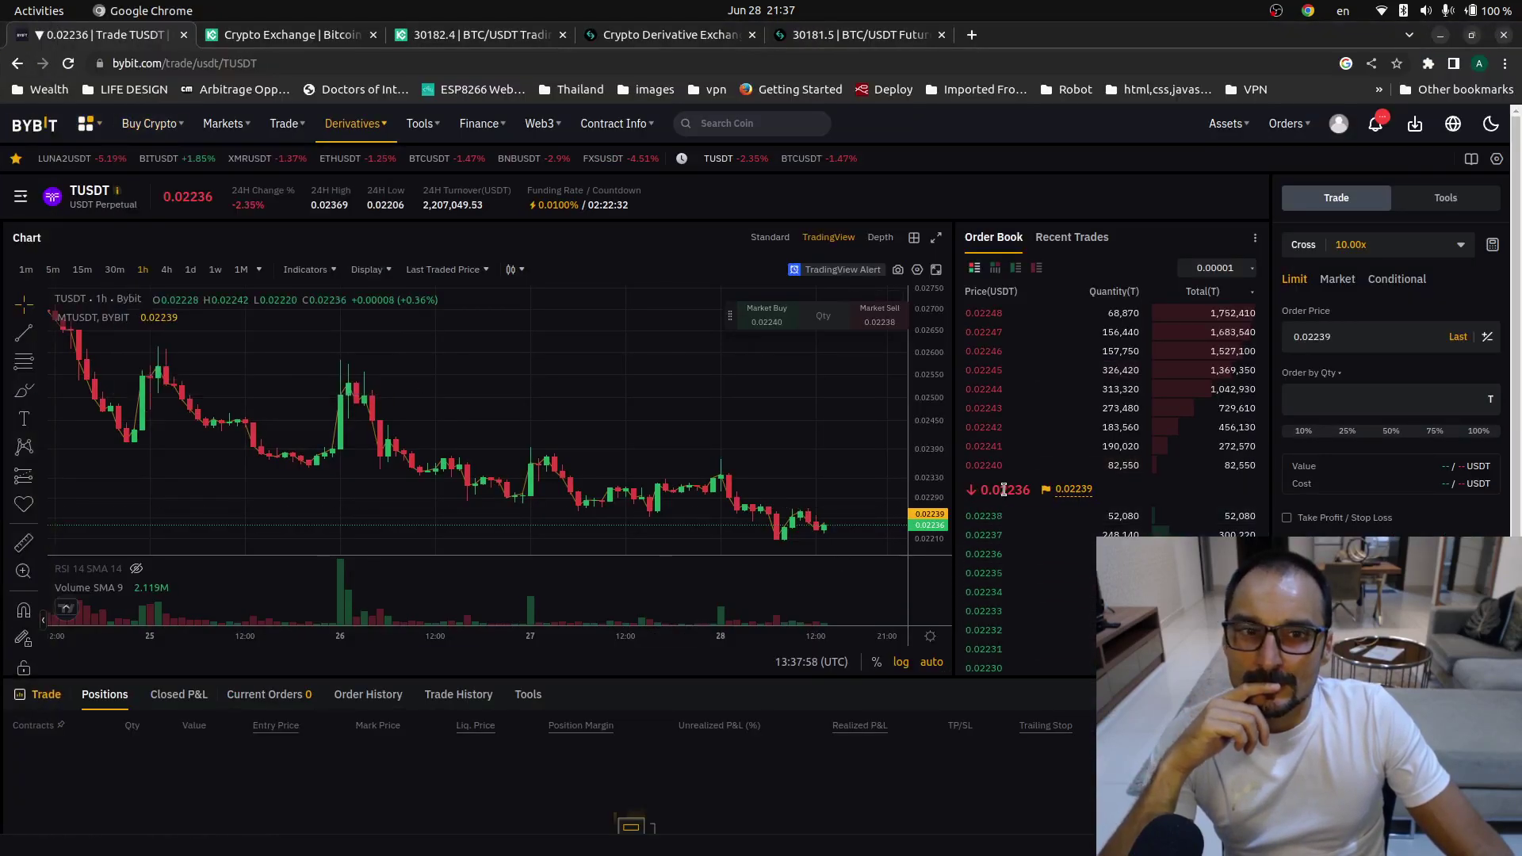
{"action": "left_click", "coordinate": [40, 52]}
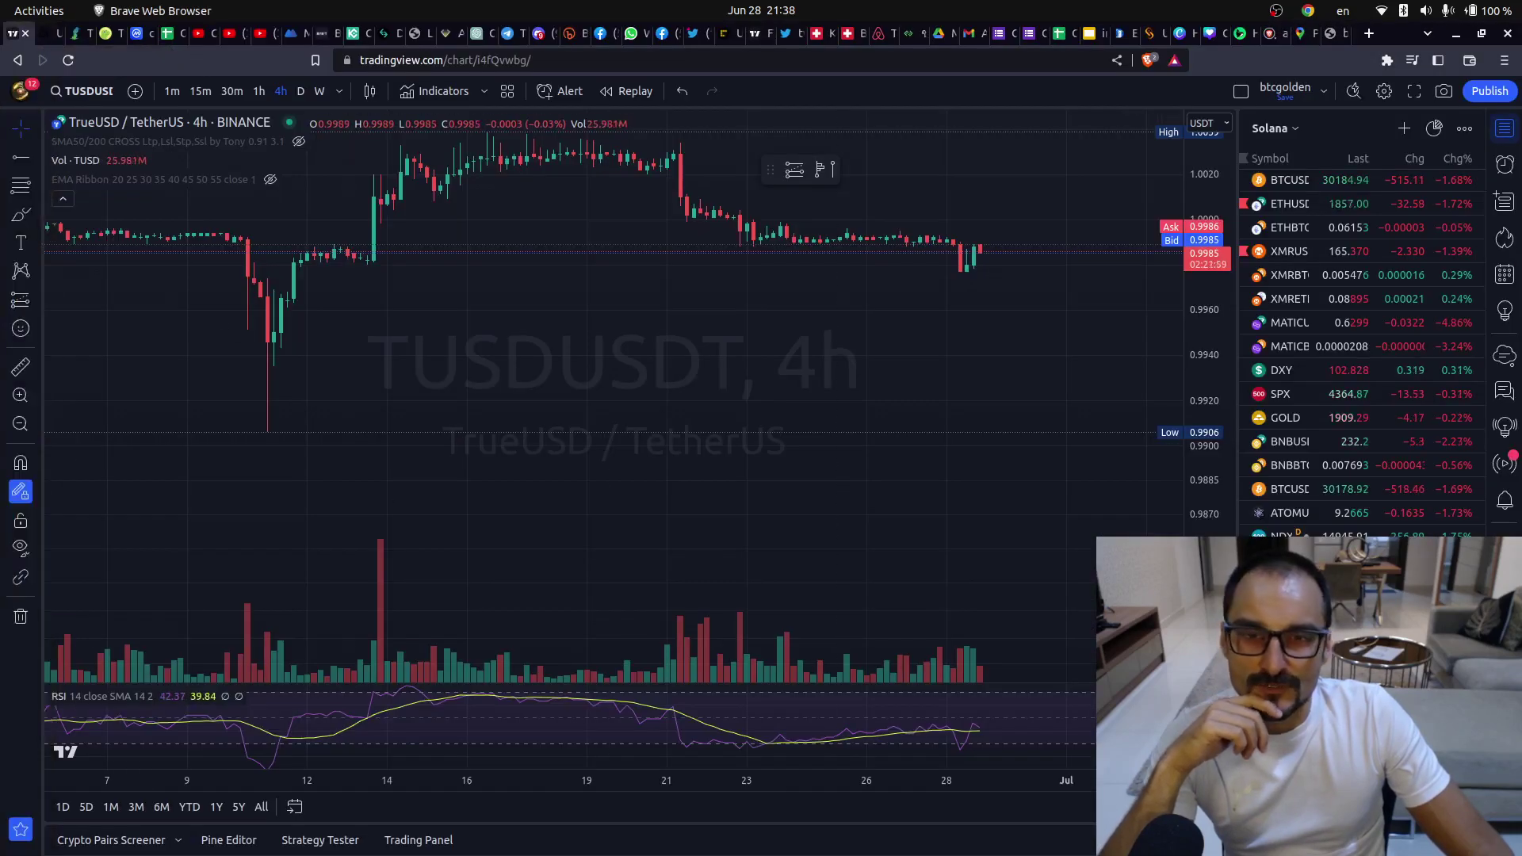
{"action": "left_click", "coordinate": [28, 109]}
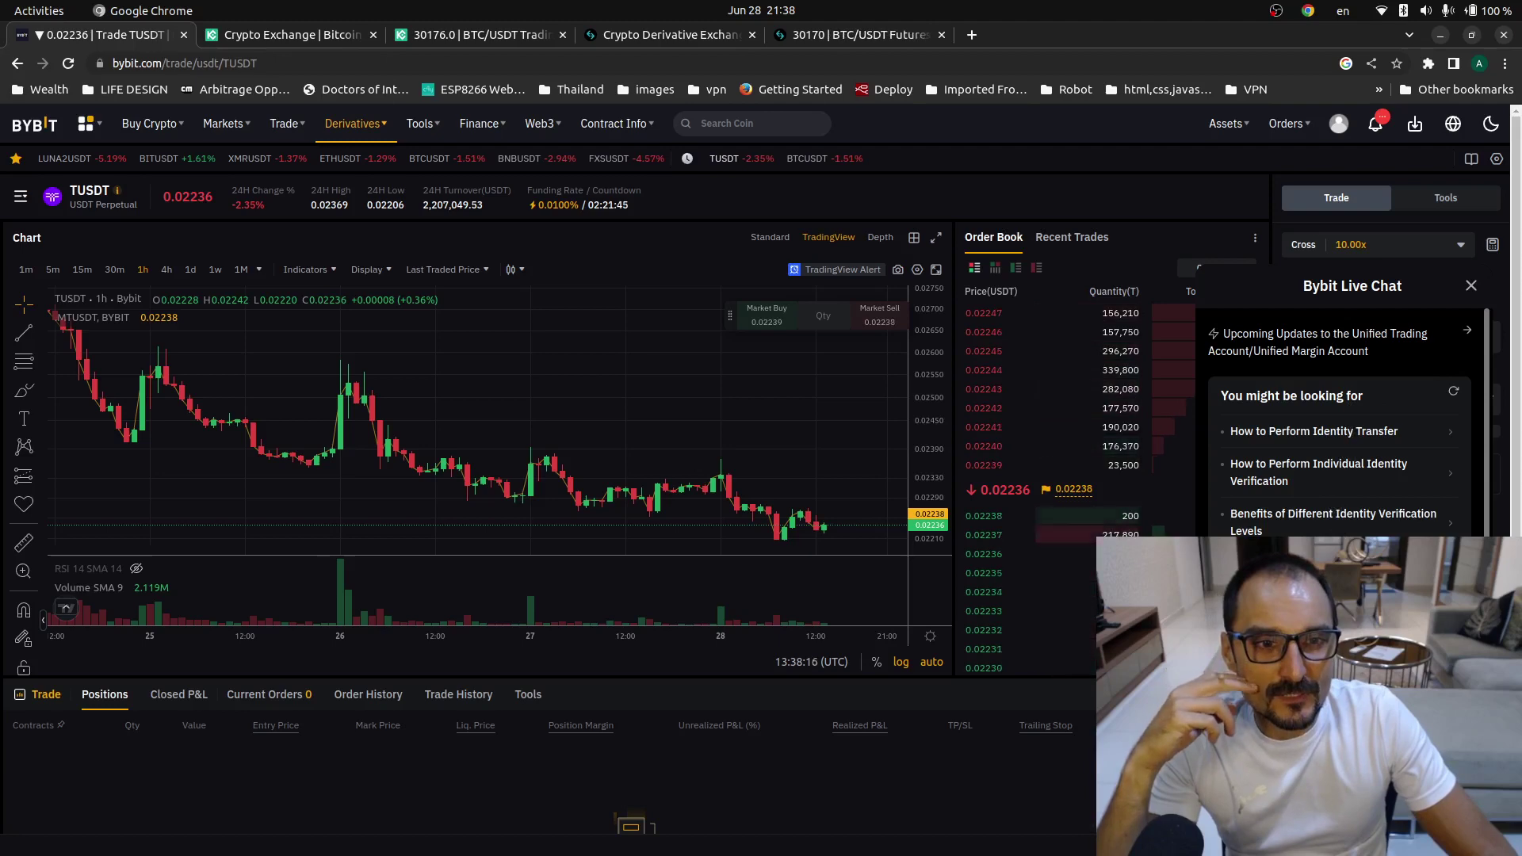
- Start a Bybit Live Chat conversation with support and close the contract list
{"action": "scroll", "coordinate": [1339, 420], "scroll_direction": "down", "scroll_amount": 3}
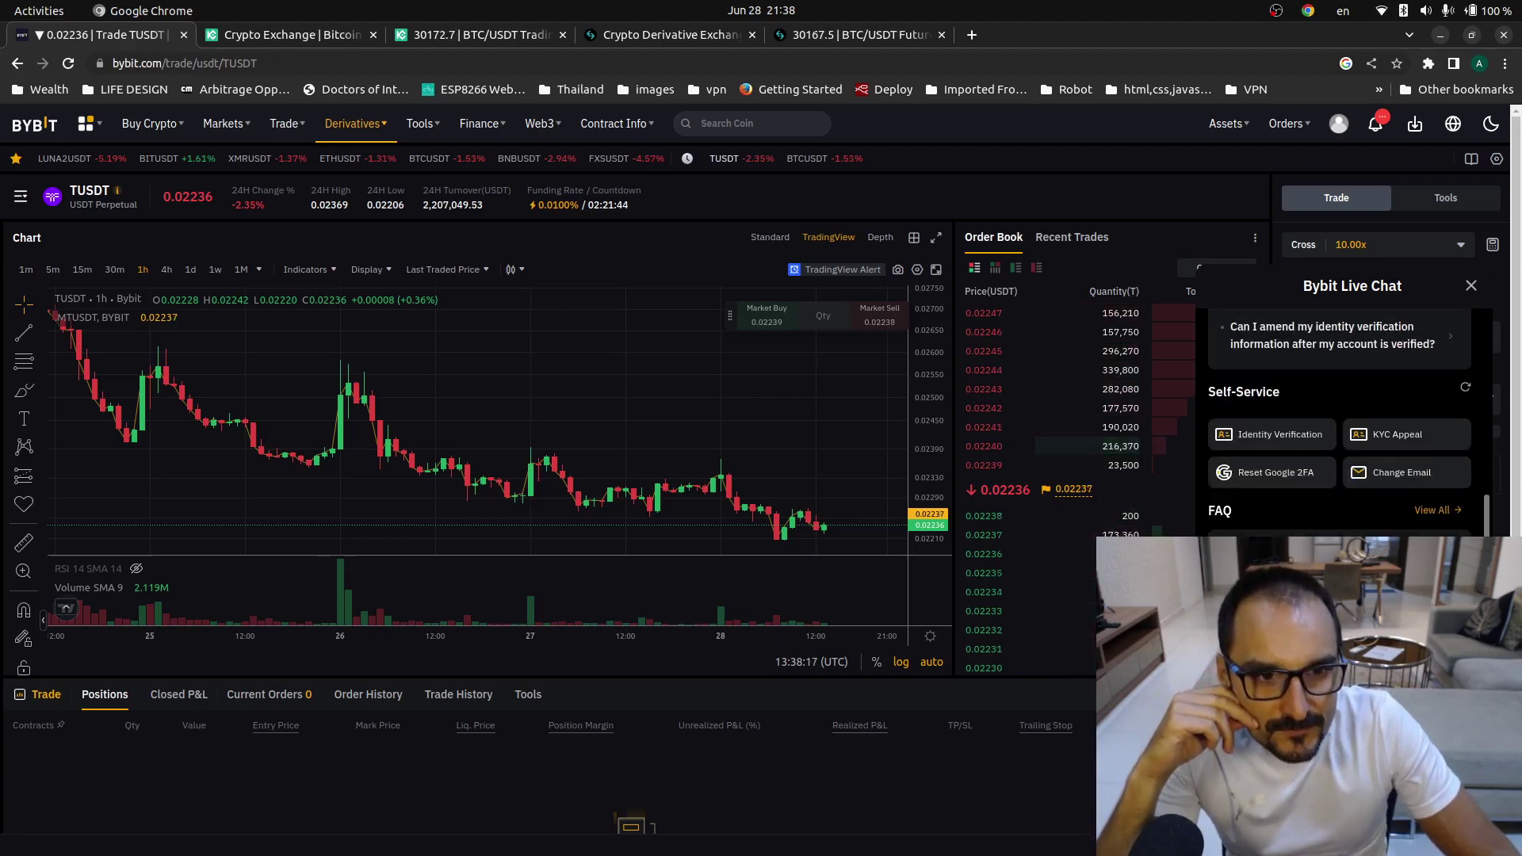
{"action": "scroll", "coordinate": [1339, 420], "scroll_direction": "down", "scroll_amount": 2}
{"action": "scroll", "coordinate": [1339, 420], "scroll_direction": "up", "scroll_amount": 3}
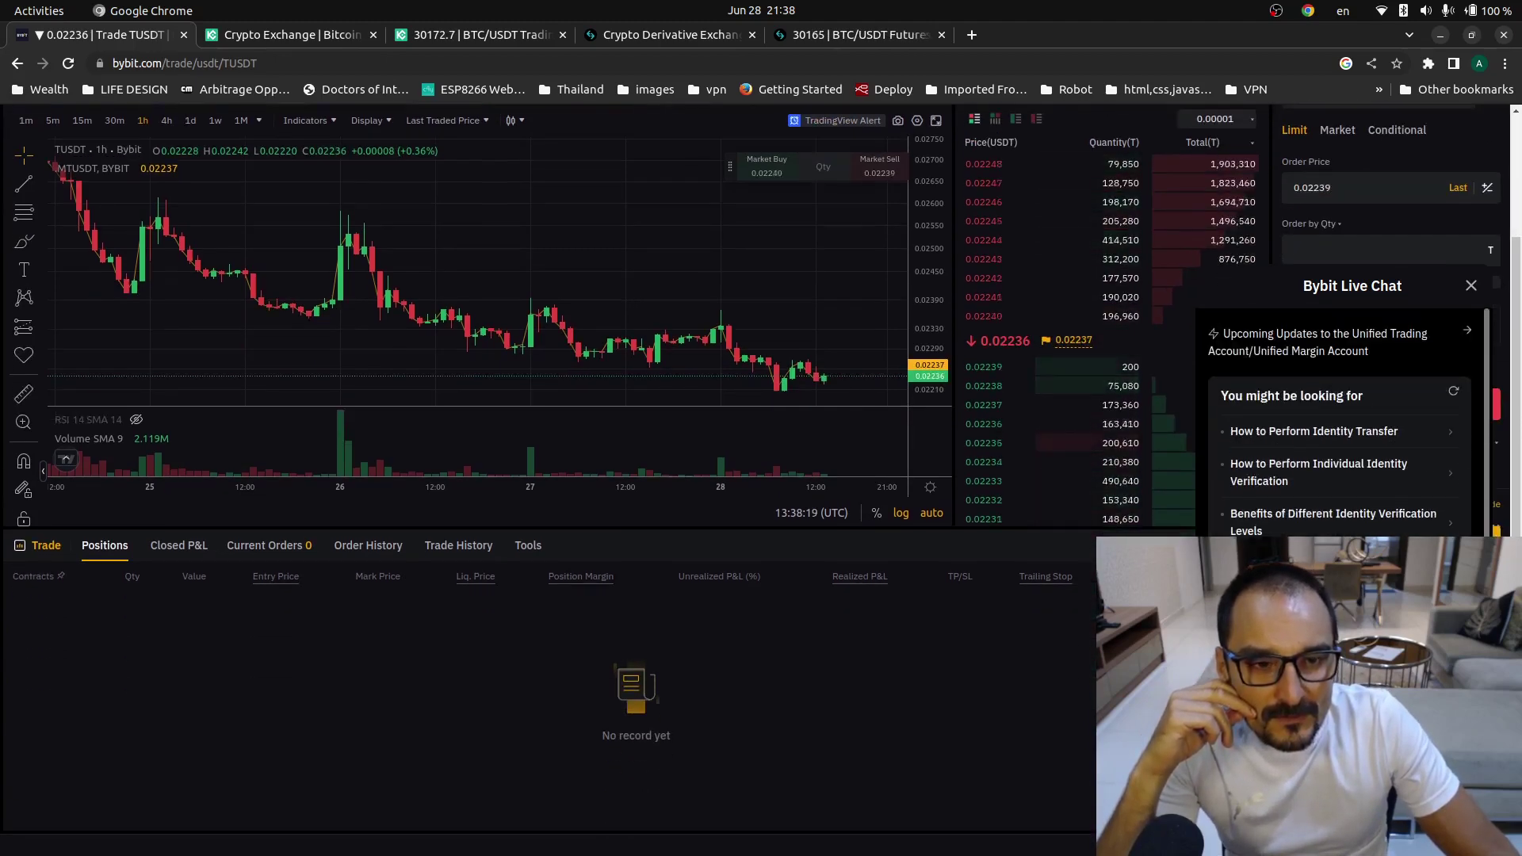
{"action": "scroll", "coordinate": [1339, 420], "scroll_direction": "down", "scroll_amount": 3}
{"action": "left_click", "coordinate": [1470, 285]}
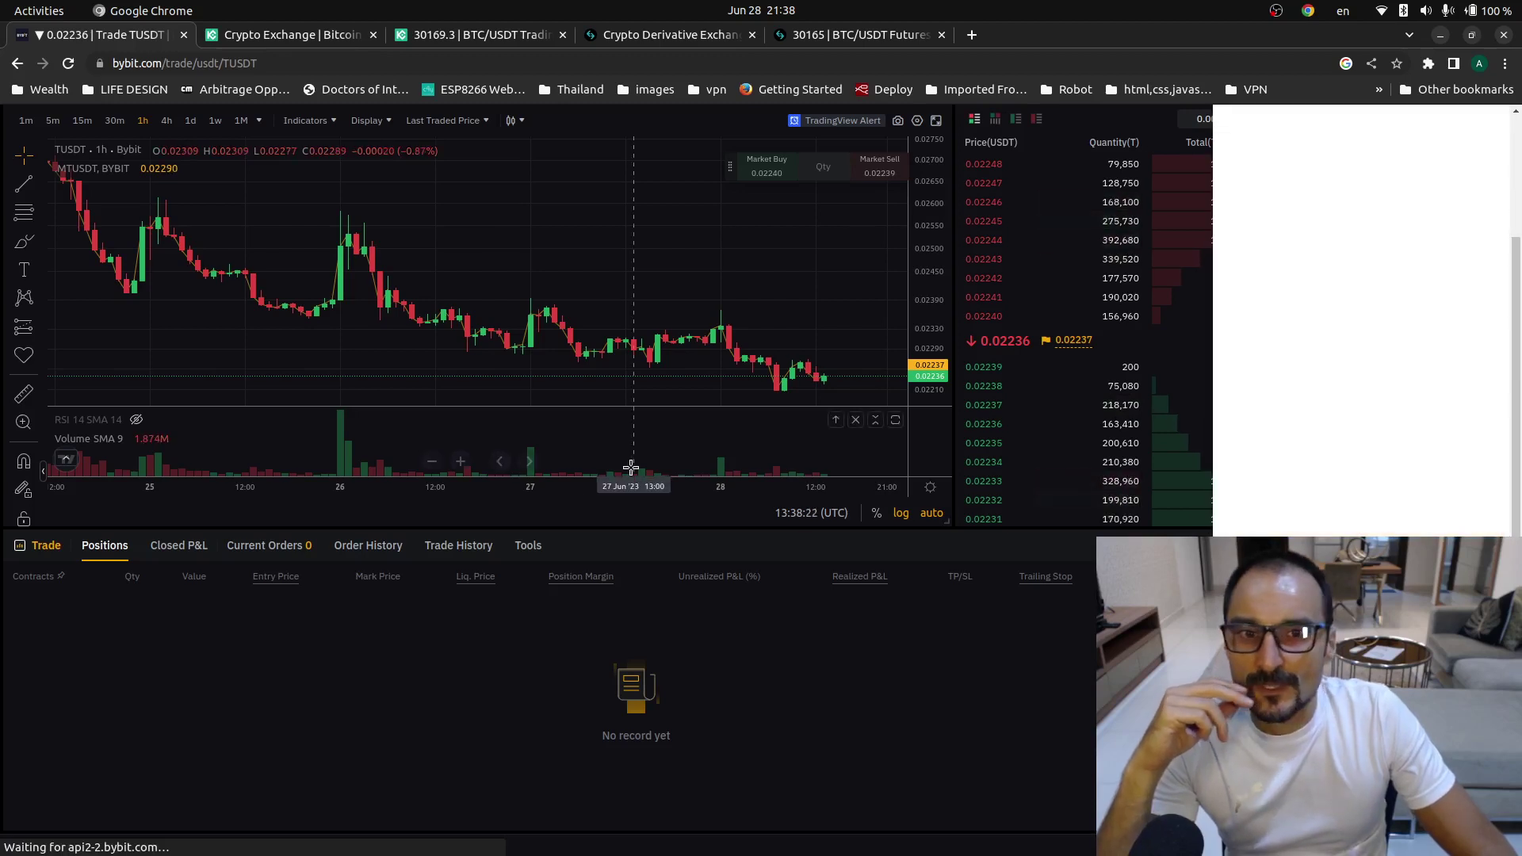
{"action": "scroll", "coordinate": [644, 487], "scroll_direction": "up", "scroll_amount": 2}
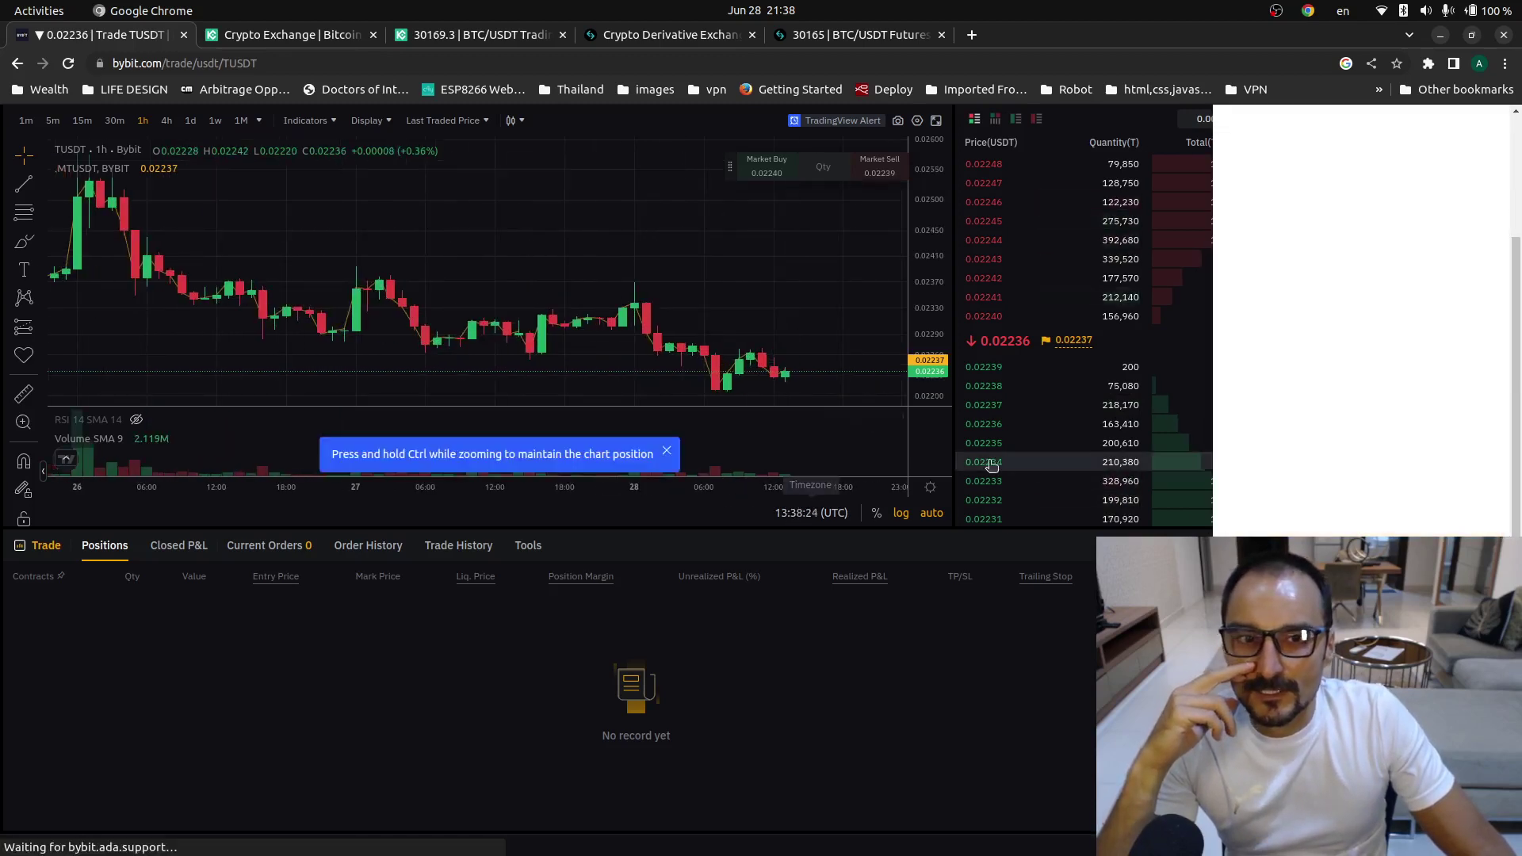
{"action": "scroll", "coordinate": [991, 466], "scroll_direction": "up", "scroll_amount": 2}
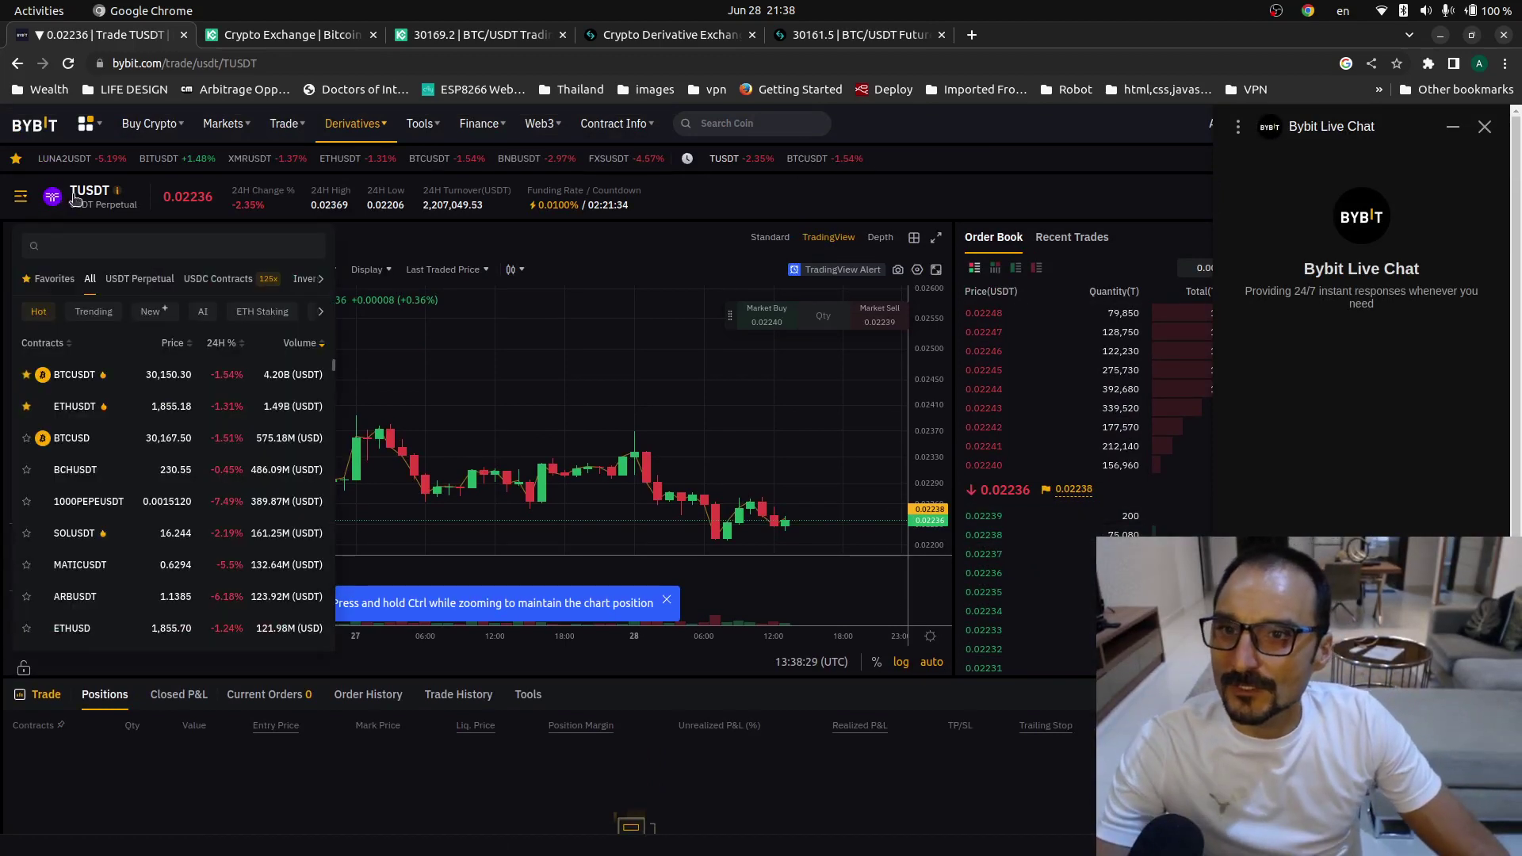
{"action": "left_click", "coordinate": [117, 190]}
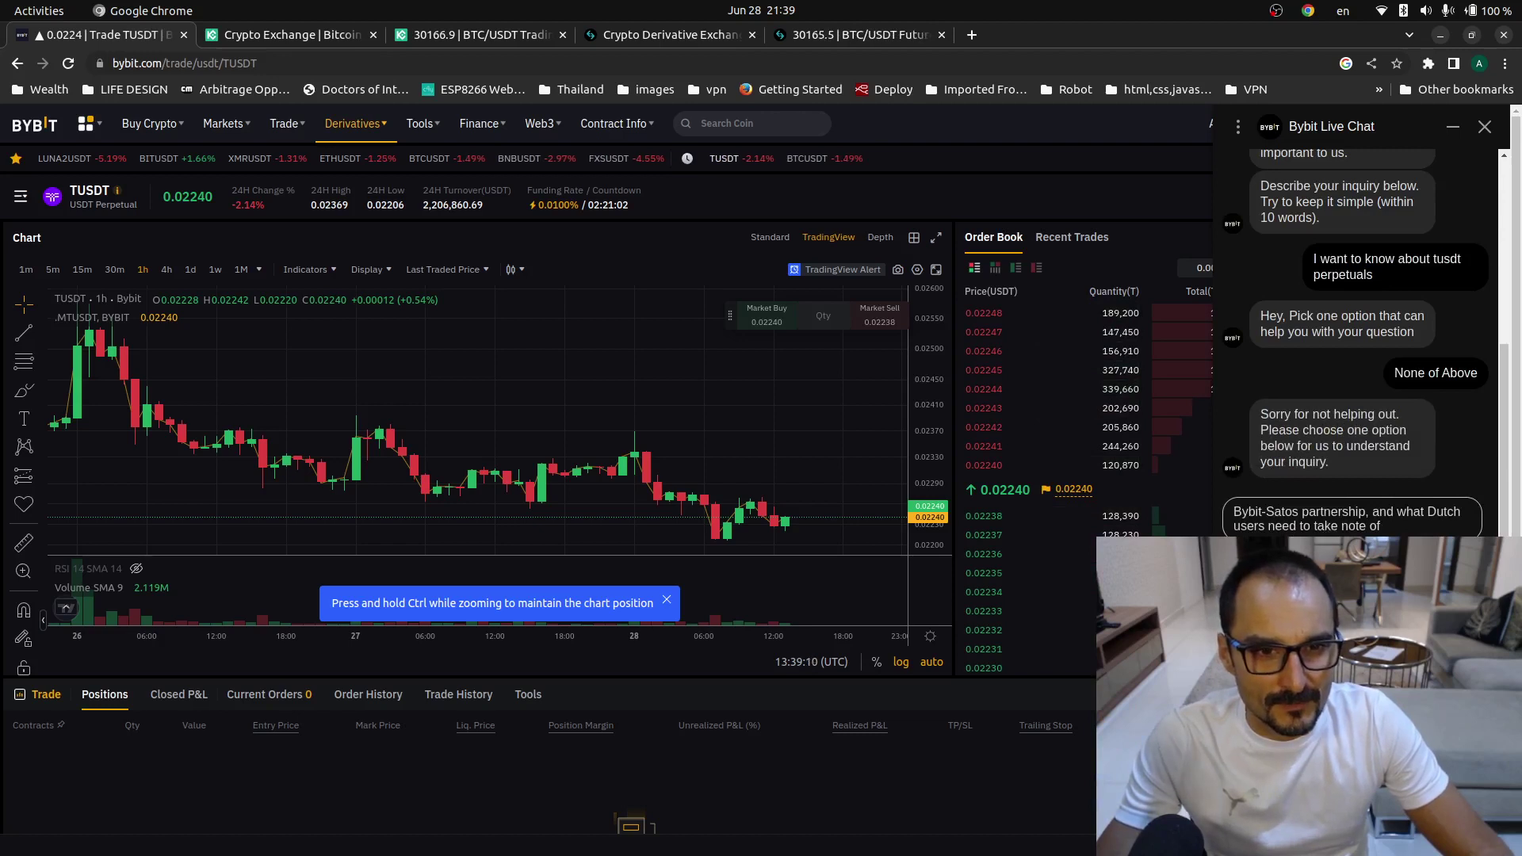
- Scroll the chat as the bot explains initial margin and responds to the request for a human
{"action": "scroll", "coordinate": [1355, 341], "scroll_direction": "up", "scroll_amount": 3}
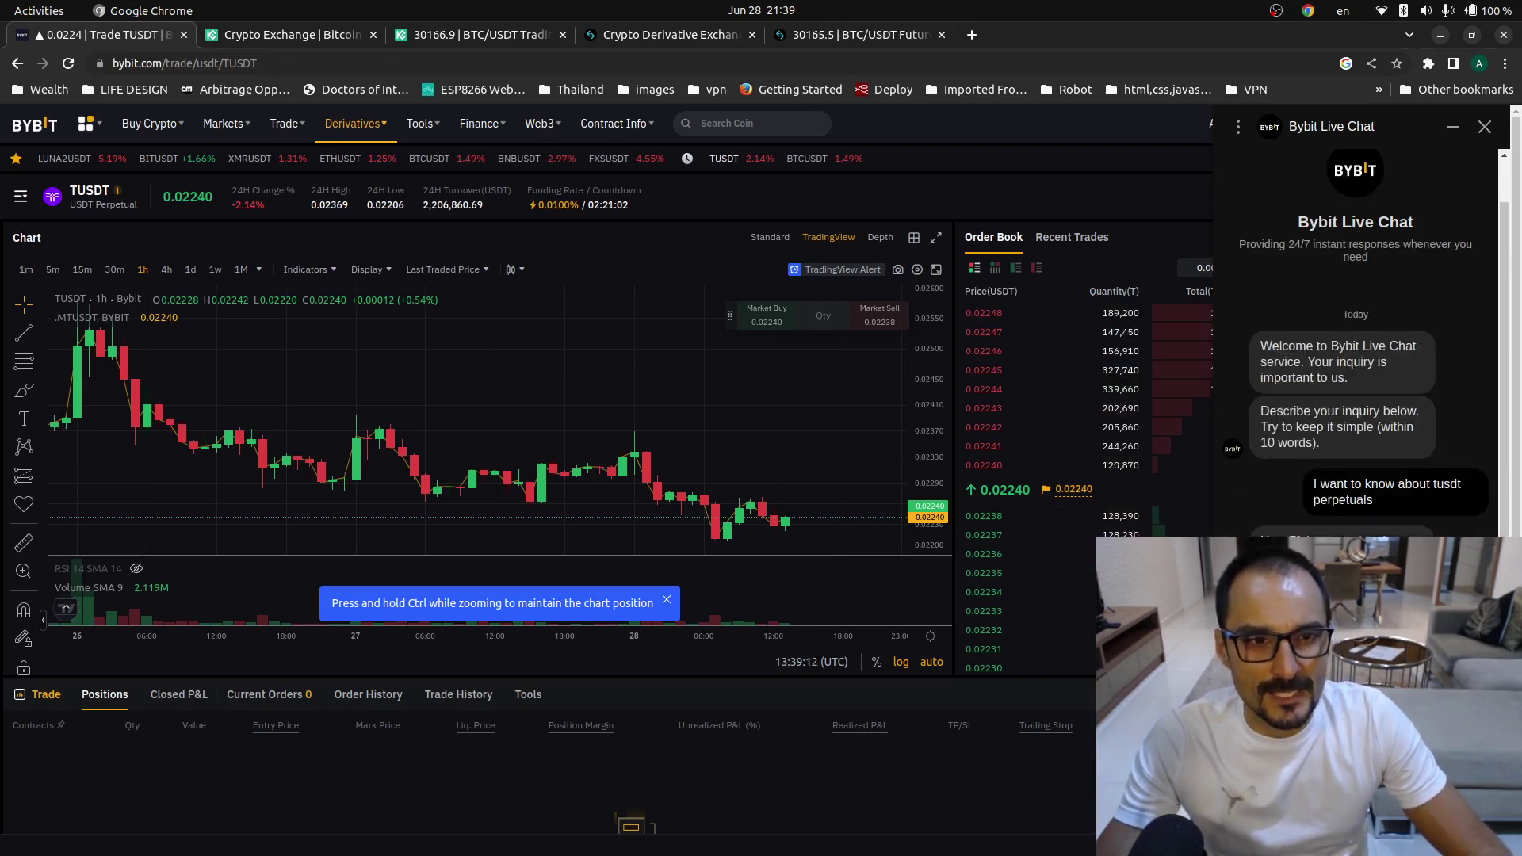
{"action": "scroll", "coordinate": [1355, 341], "scroll_direction": "down", "scroll_amount": 5}
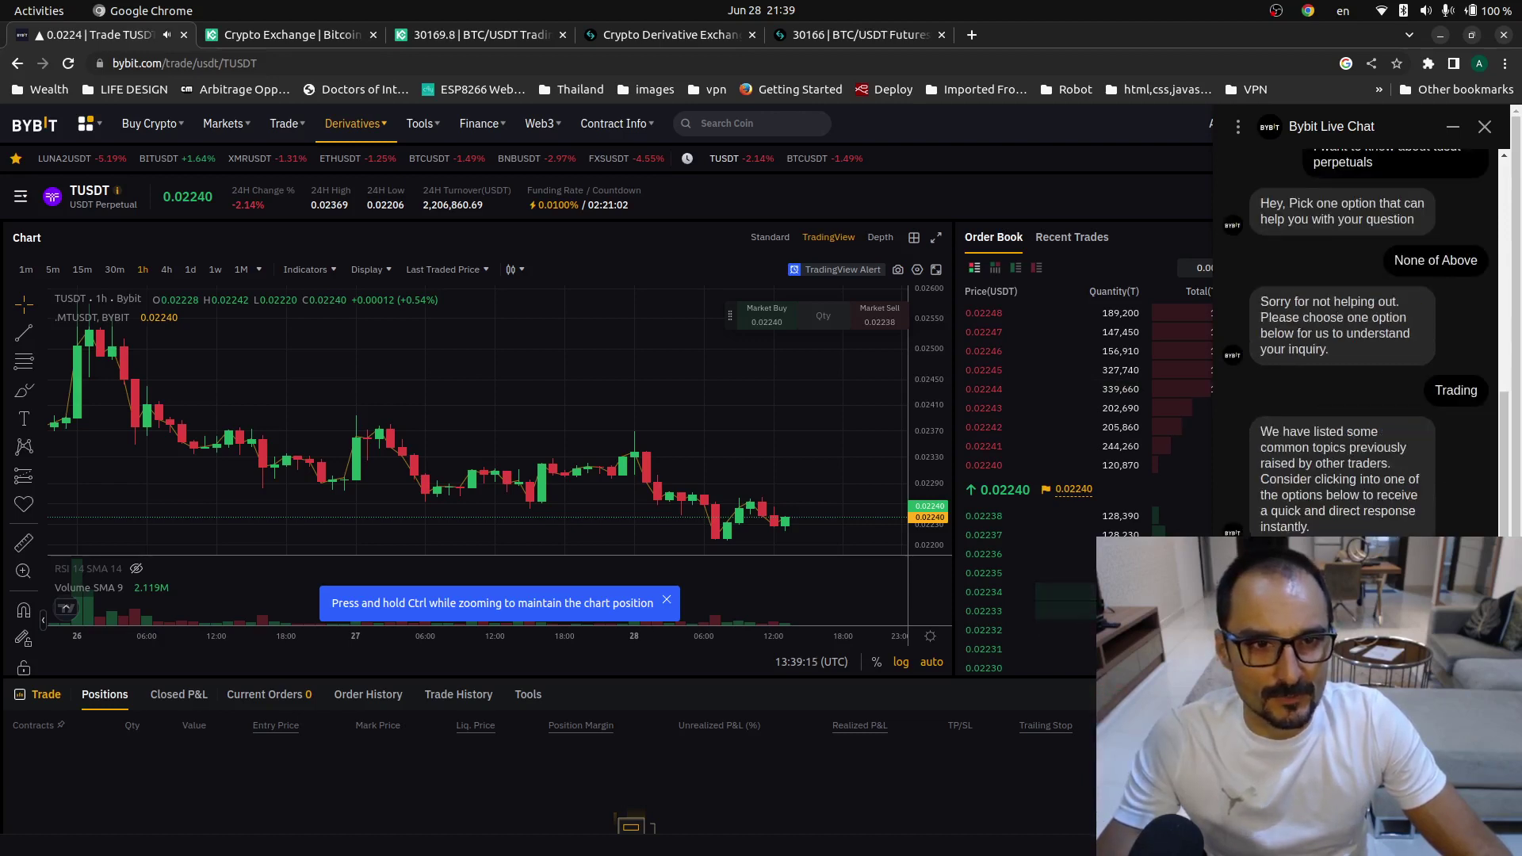
{"action": "scroll", "coordinate": [1356, 340], "scroll_direction": "up", "scroll_amount": 2}
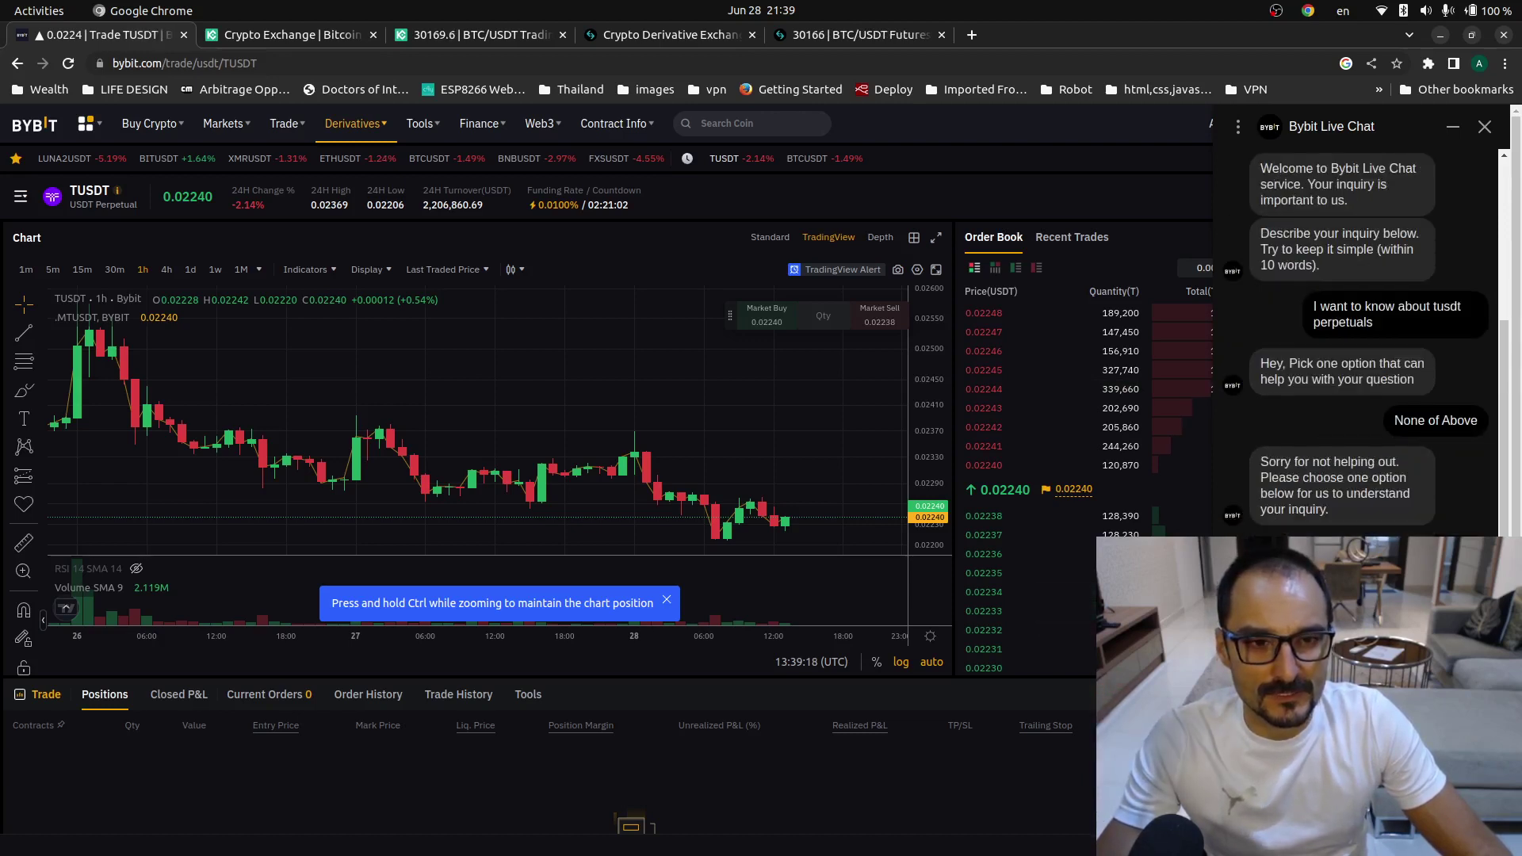
{"action": "scroll", "coordinate": [1355, 340], "scroll_direction": "down", "scroll_amount": 3}
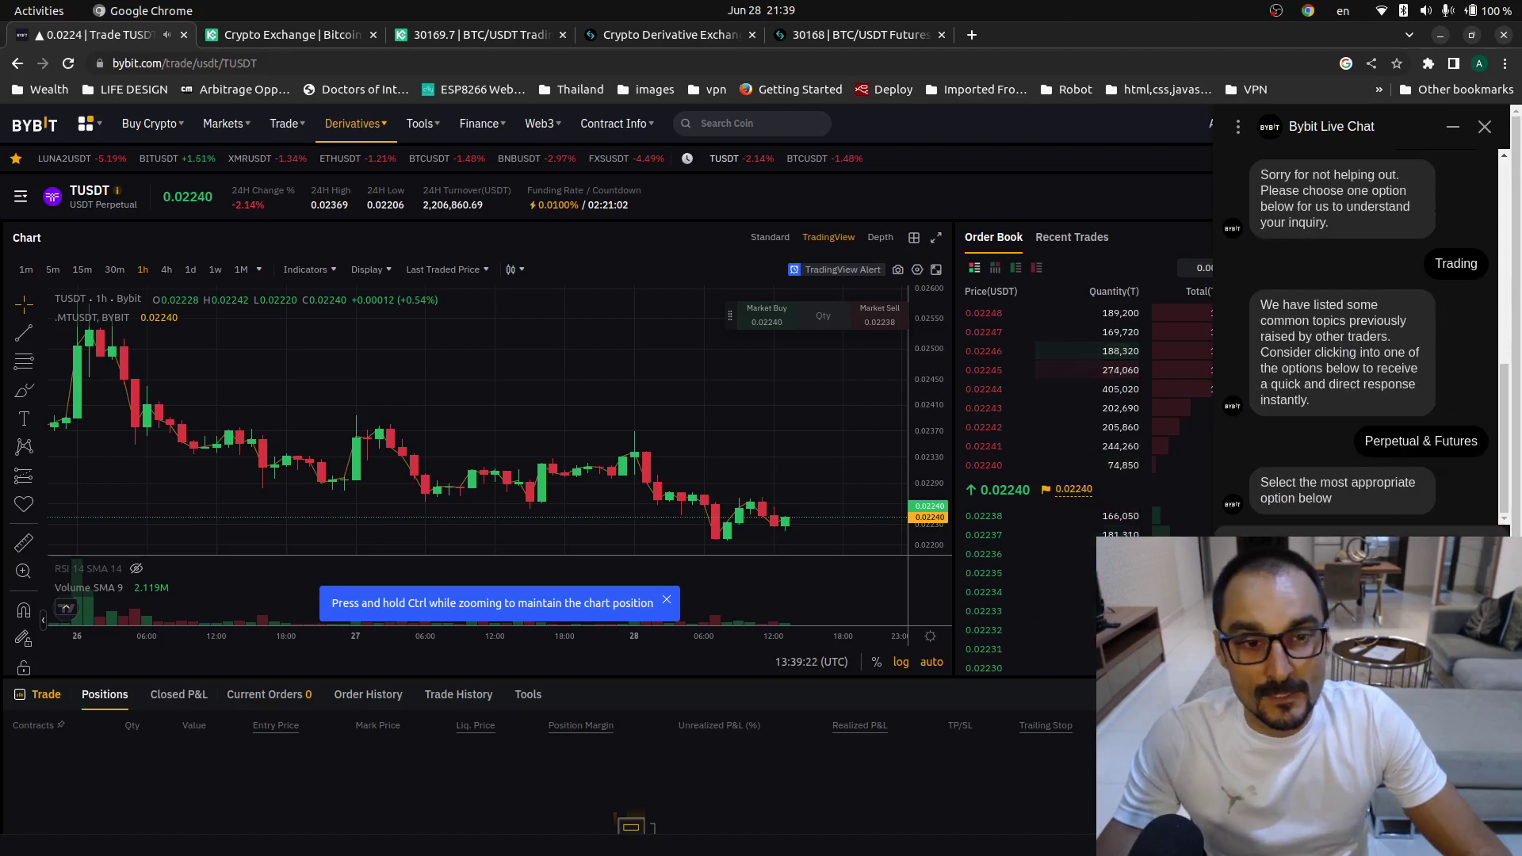
{"action": "scroll", "coordinate": [1355, 341], "scroll_direction": "up", "scroll_amount": 3}
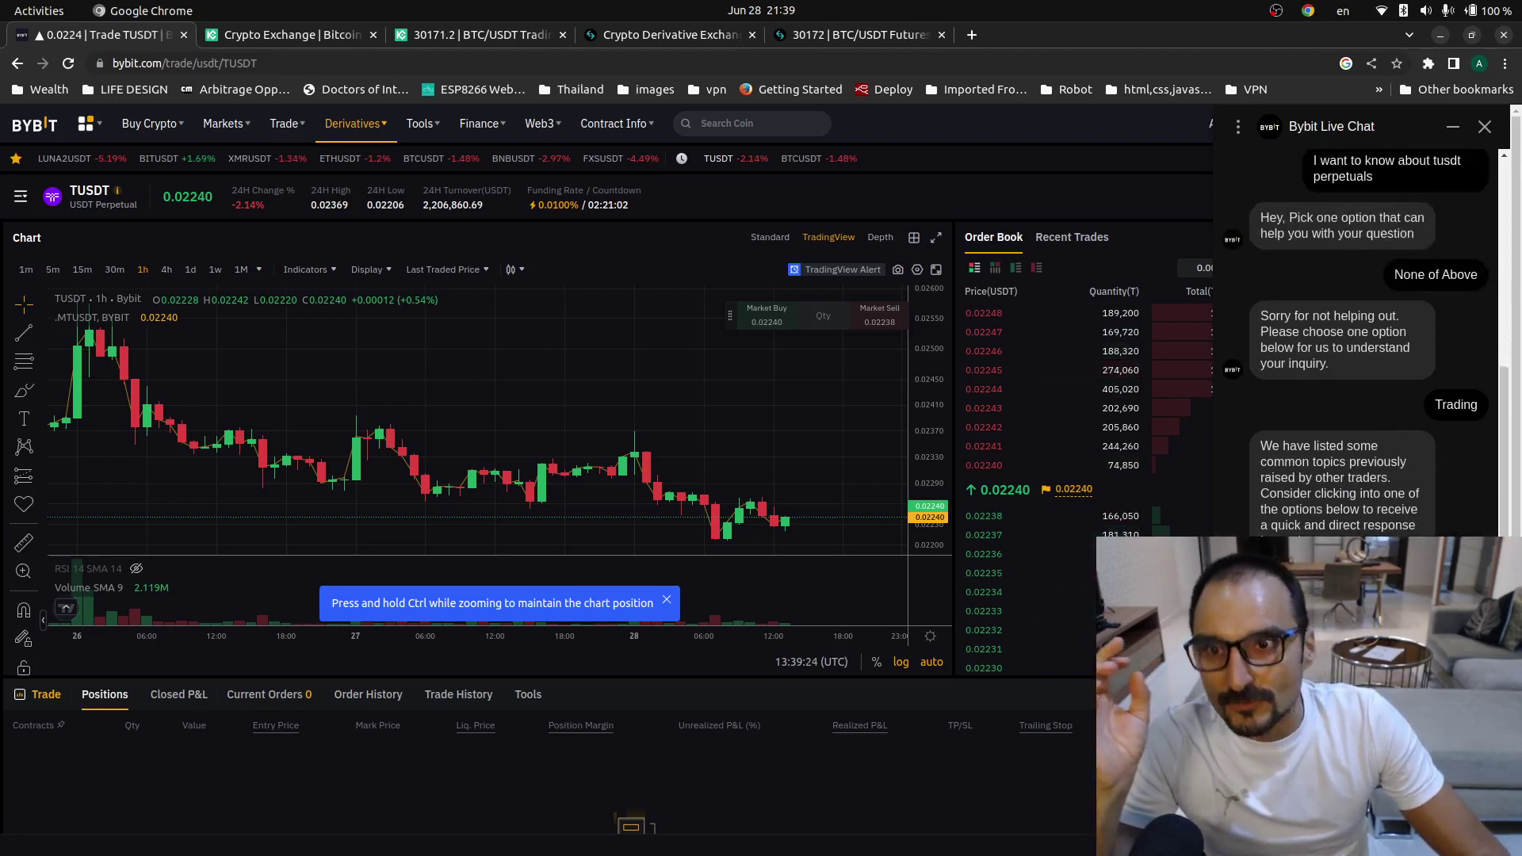
{"action": "mouse_move", "coordinate": [351, 139]}
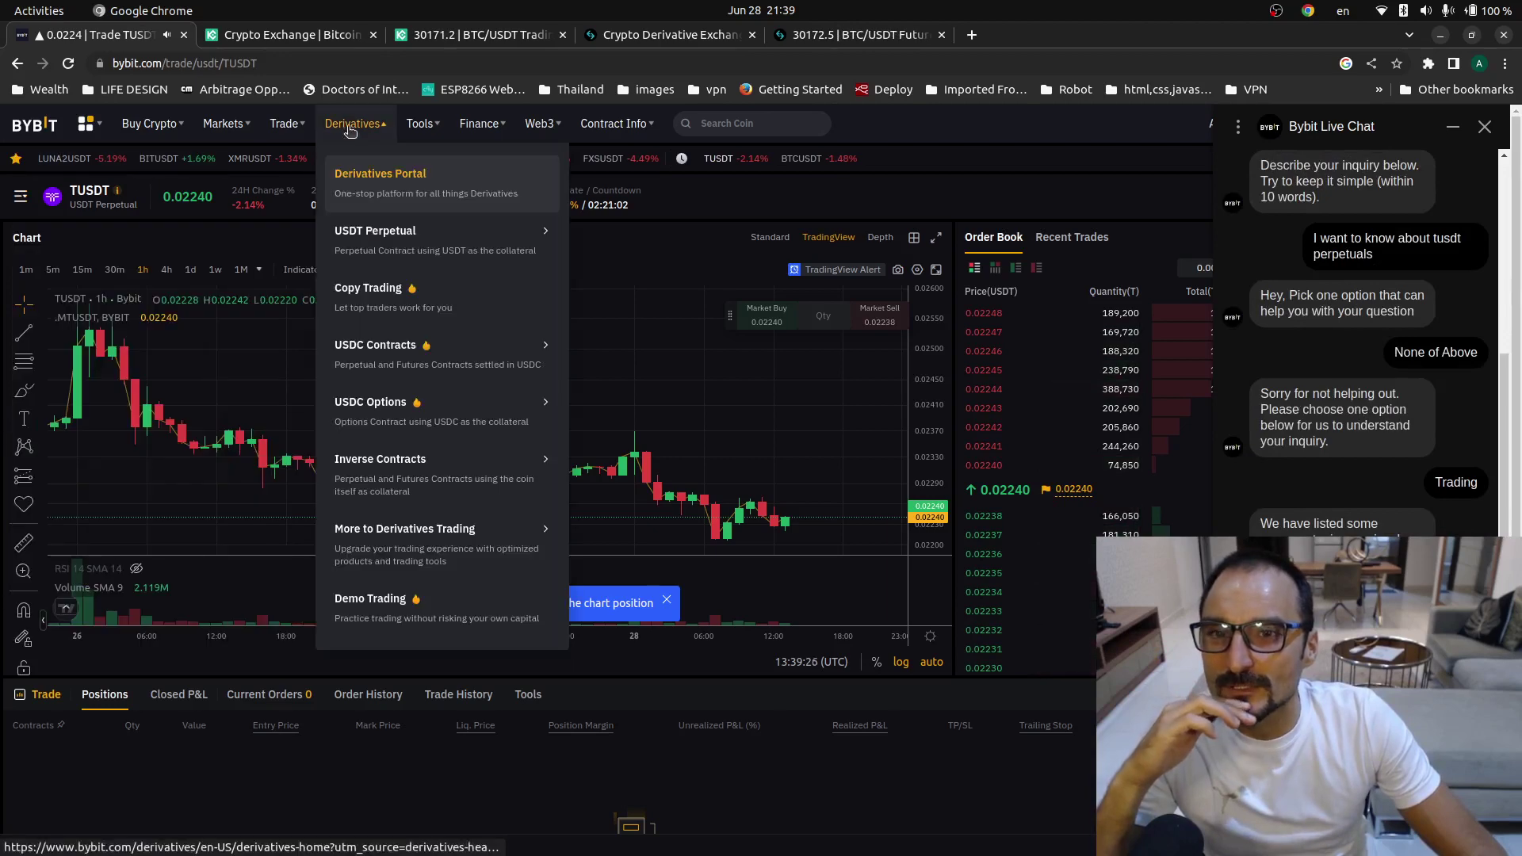
{"action": "mouse_move", "coordinate": [390, 321]}
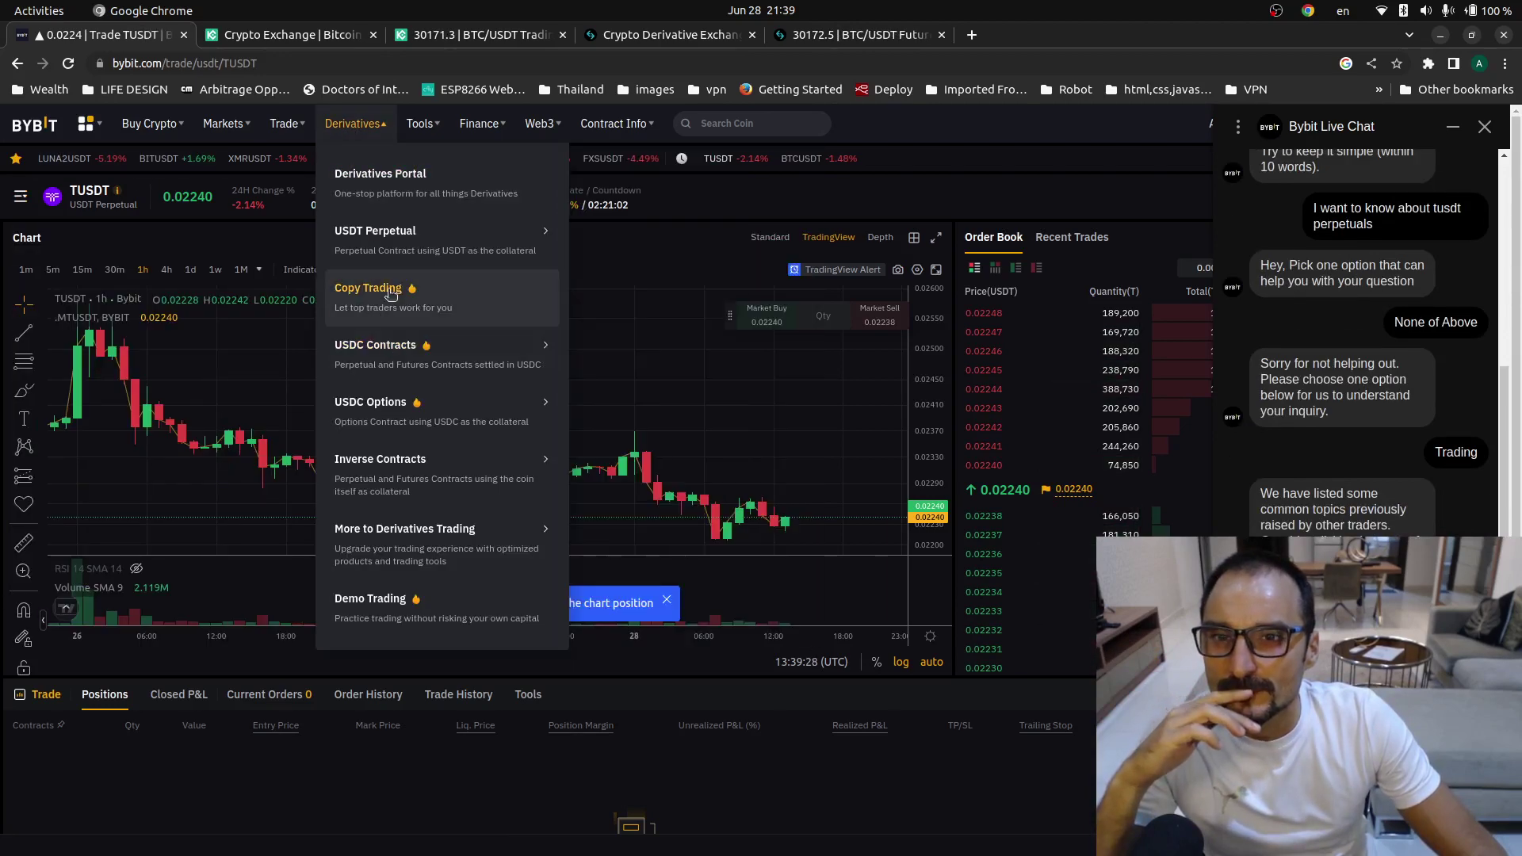
{"action": "mouse_move", "coordinate": [404, 222]}
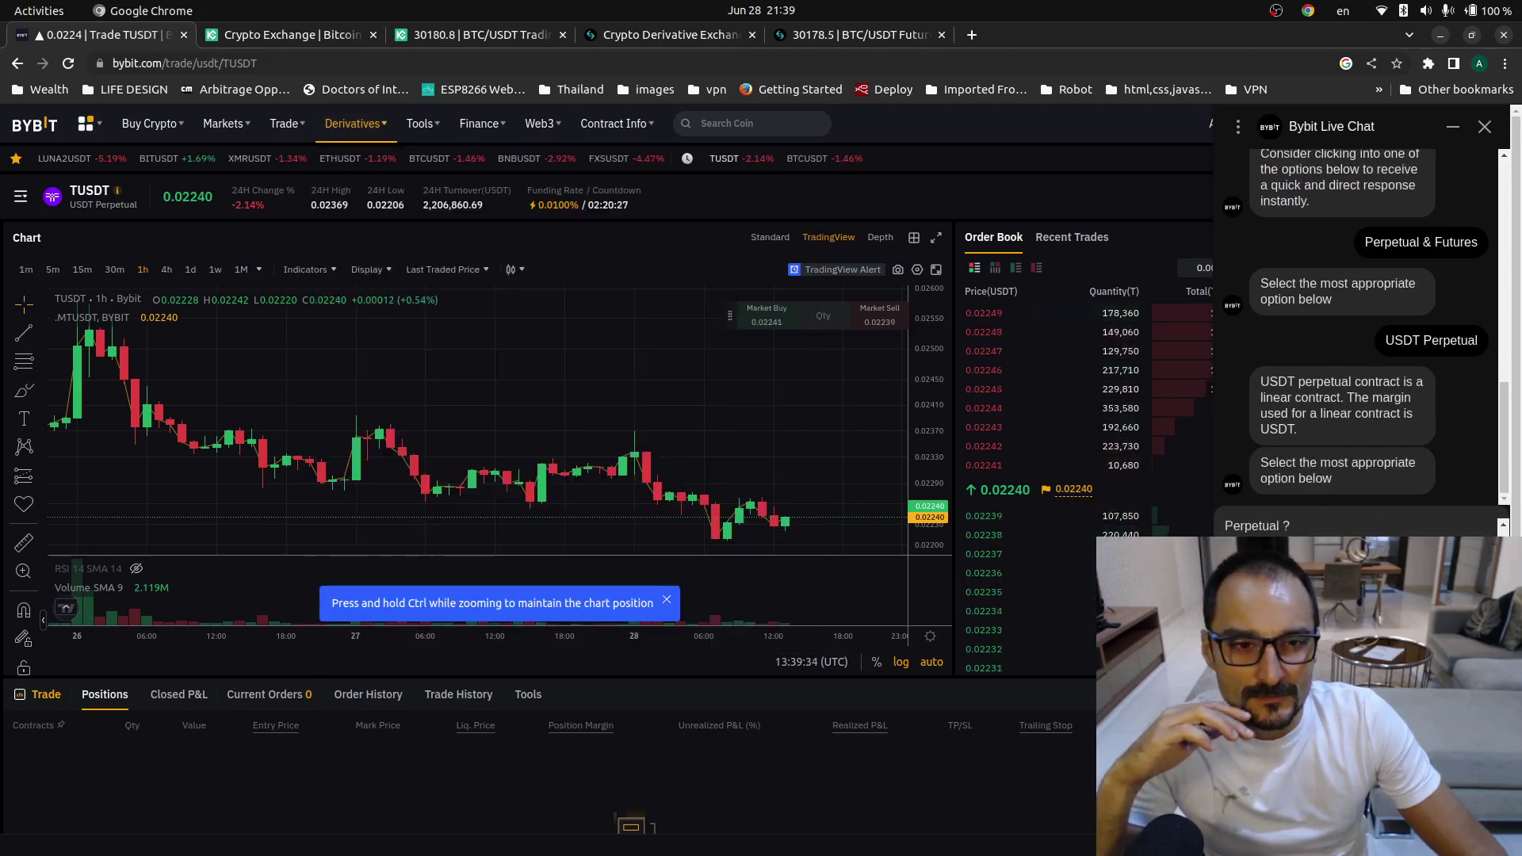
{"action": "scroll", "coordinate": [555, 476], "scroll_direction": "down", "scroll_amount": 3}
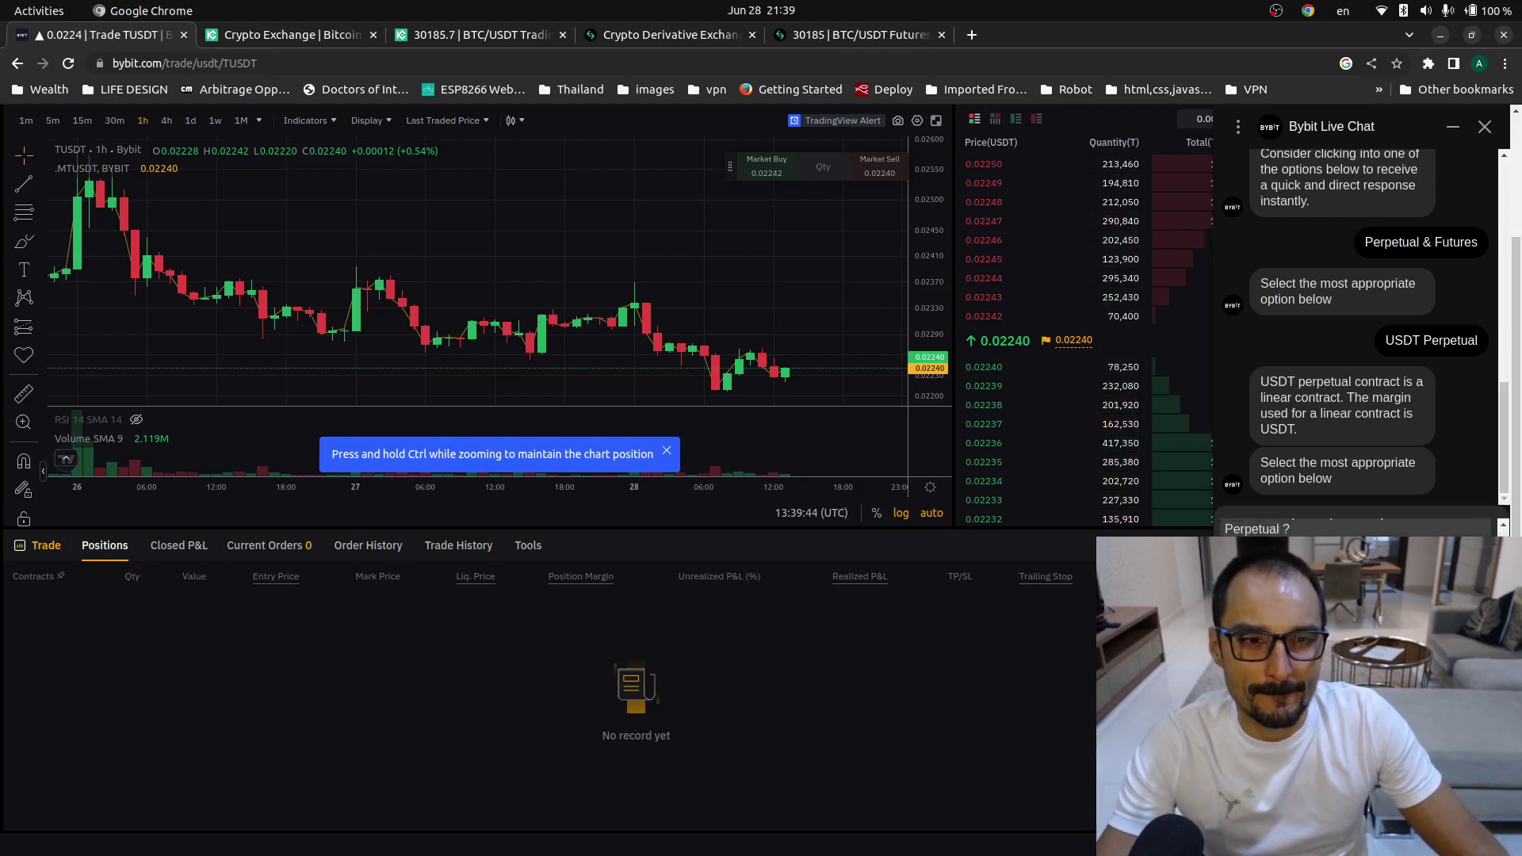
{"action": "scroll", "coordinate": [1363, 333], "scroll_direction": "up", "scroll_amount": 3}
{"action": "scroll", "coordinate": [1364, 333], "scroll_direction": "up", "scroll_amount": 1}
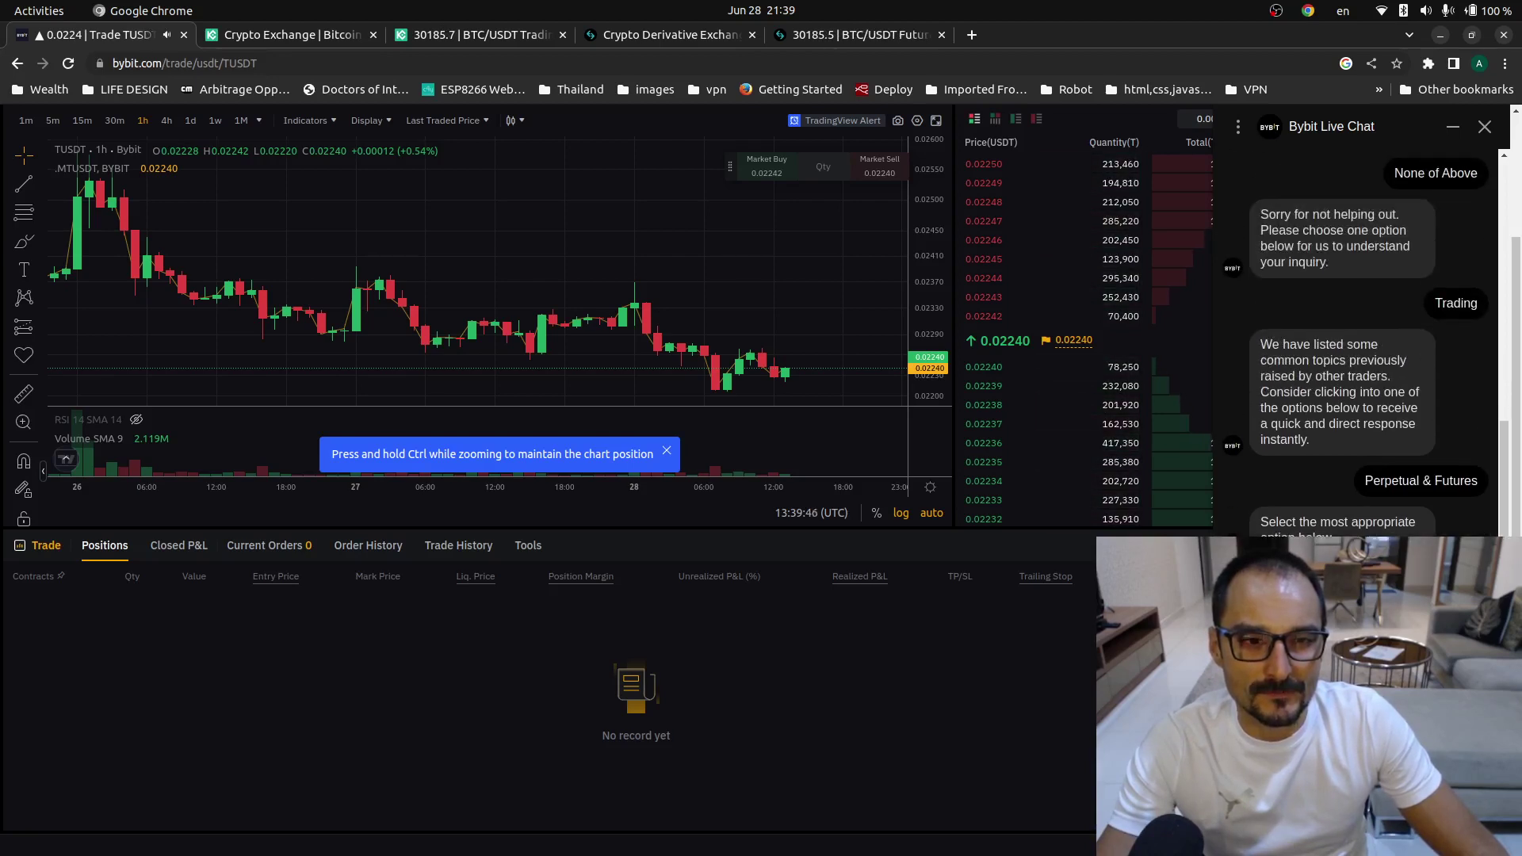
{"action": "scroll", "coordinate": [1363, 332], "scroll_direction": "down", "scroll_amount": 1}
{"action": "scroll", "coordinate": [1363, 333], "scroll_direction": "down", "scroll_amount": 4}
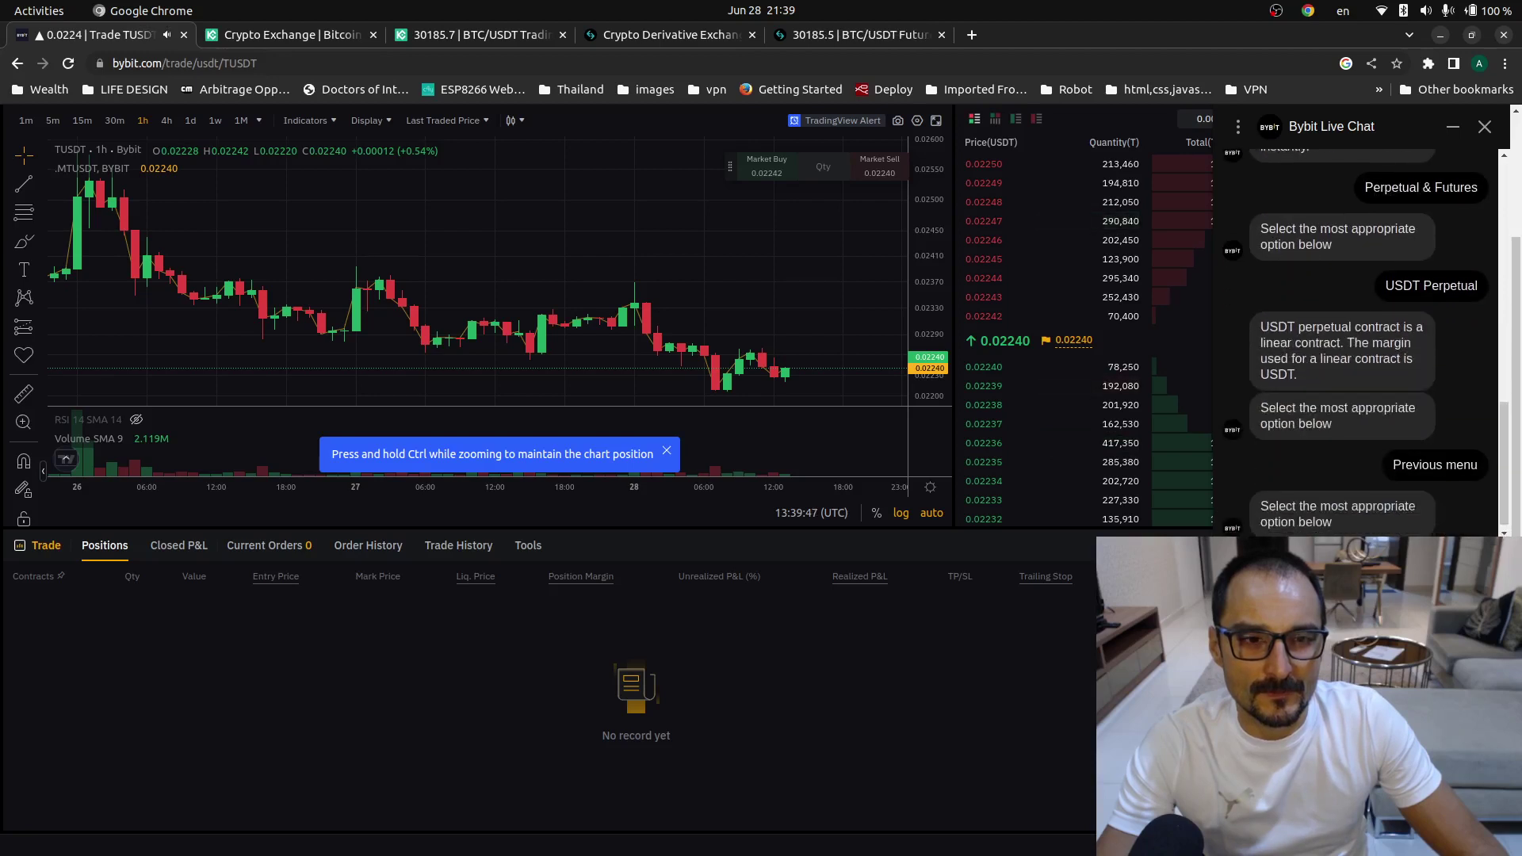
{"action": "scroll", "coordinate": [1363, 333], "scroll_direction": "up", "scroll_amount": 3}
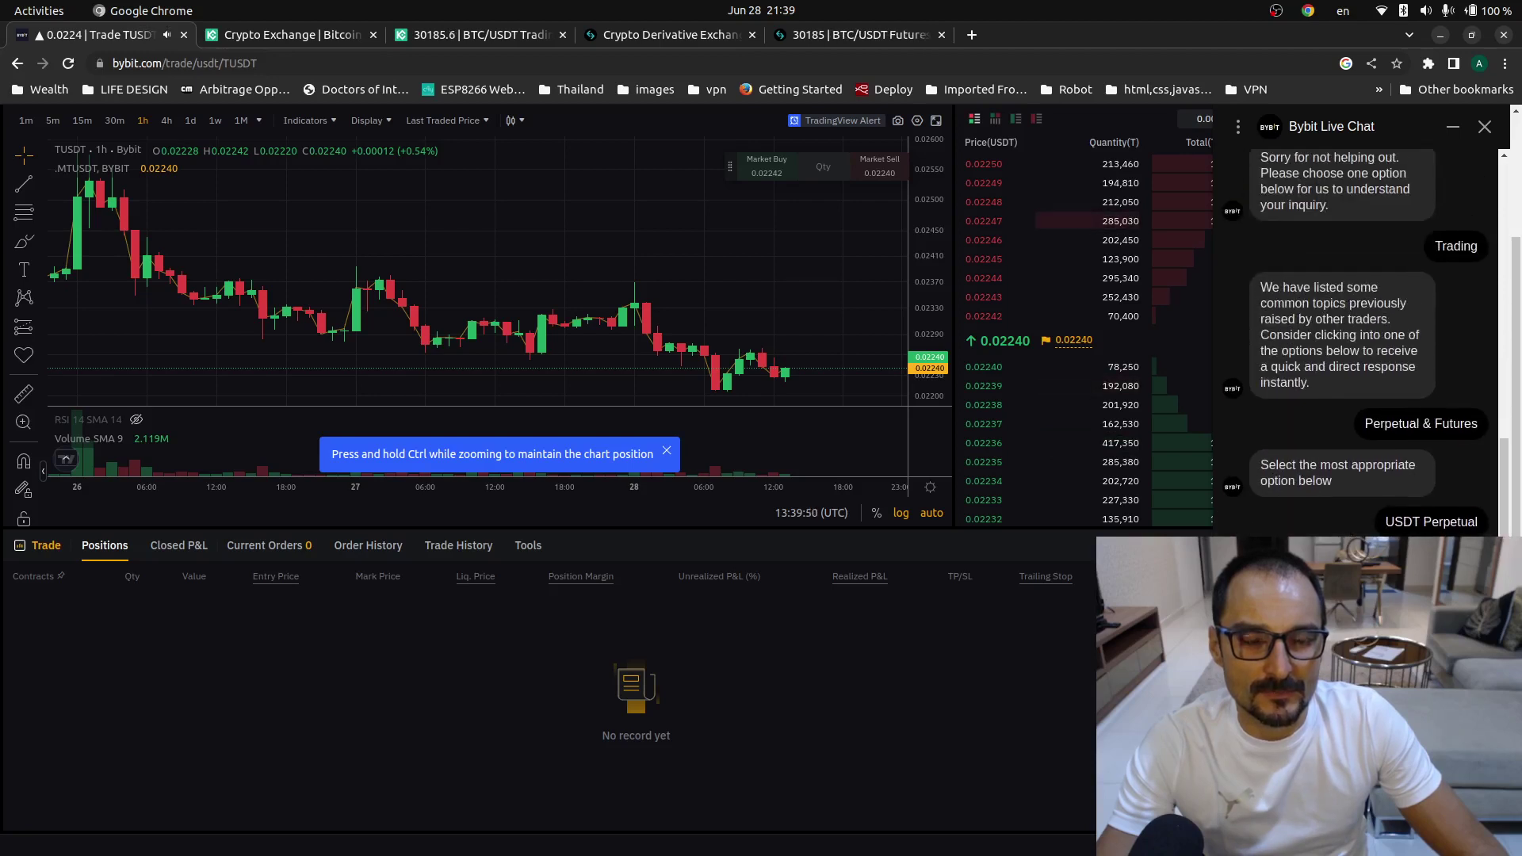
{"action": "scroll", "coordinate": [1363, 333], "scroll_direction": "down", "scroll_amount": 1}
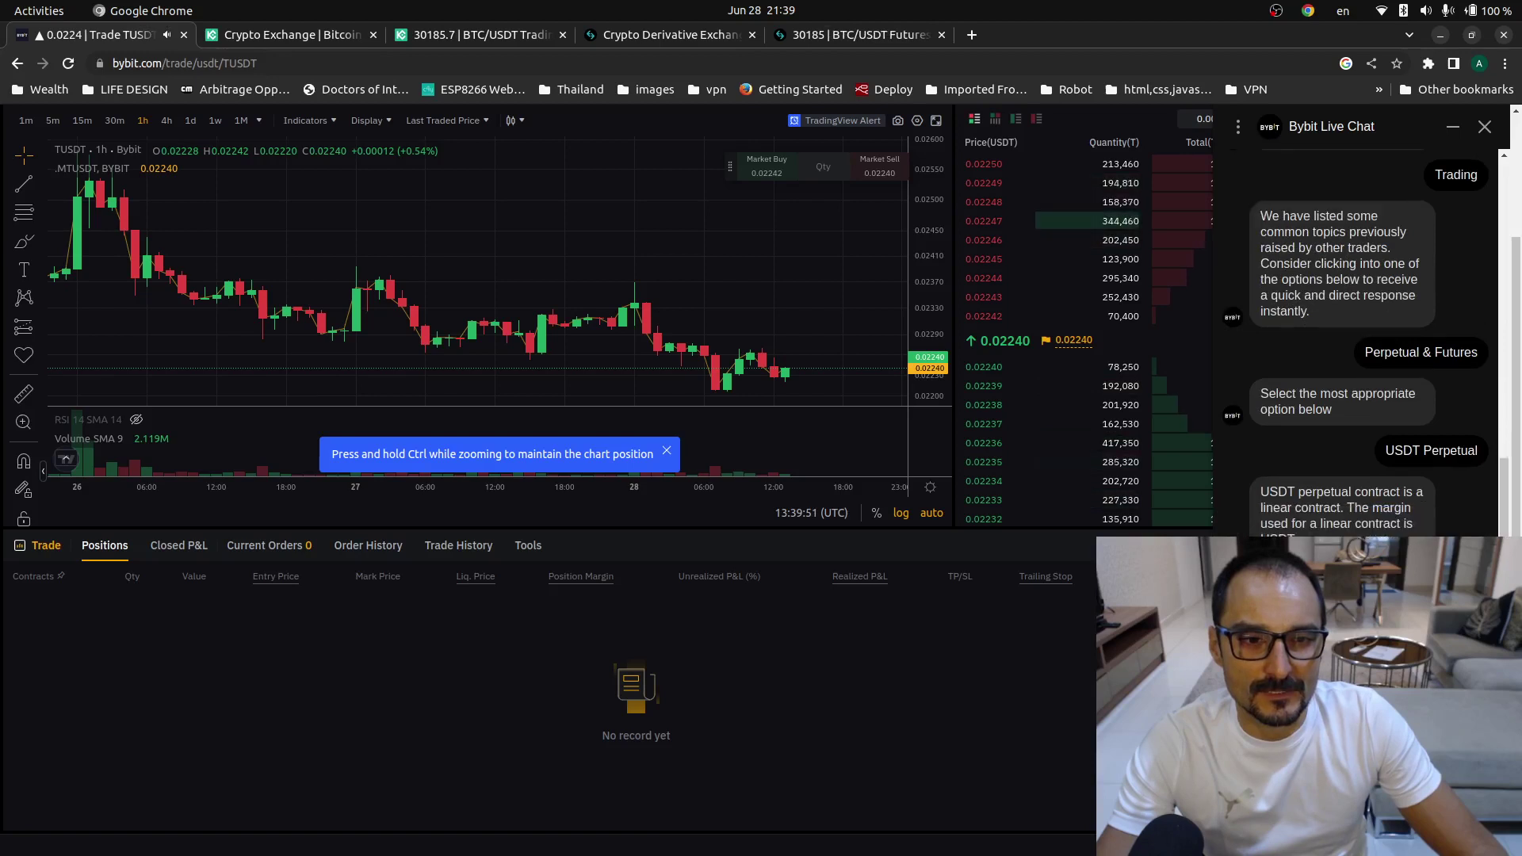
{"action": "scroll", "coordinate": [1363, 333], "scroll_direction": "down", "scroll_amount": 2}
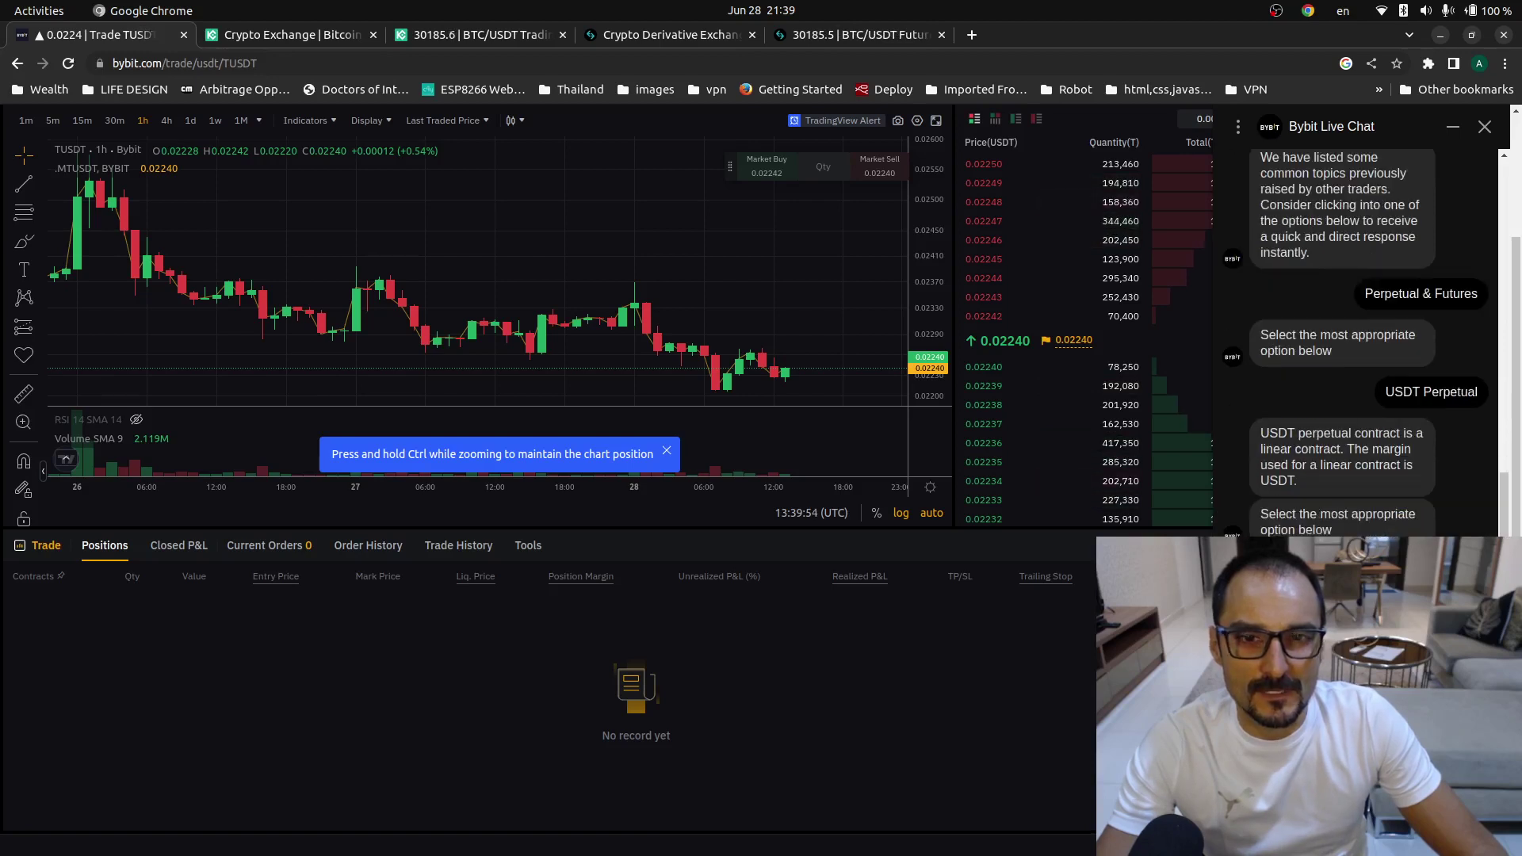
{"action": "scroll", "coordinate": [1363, 333], "scroll_direction": "down", "scroll_amount": 4}
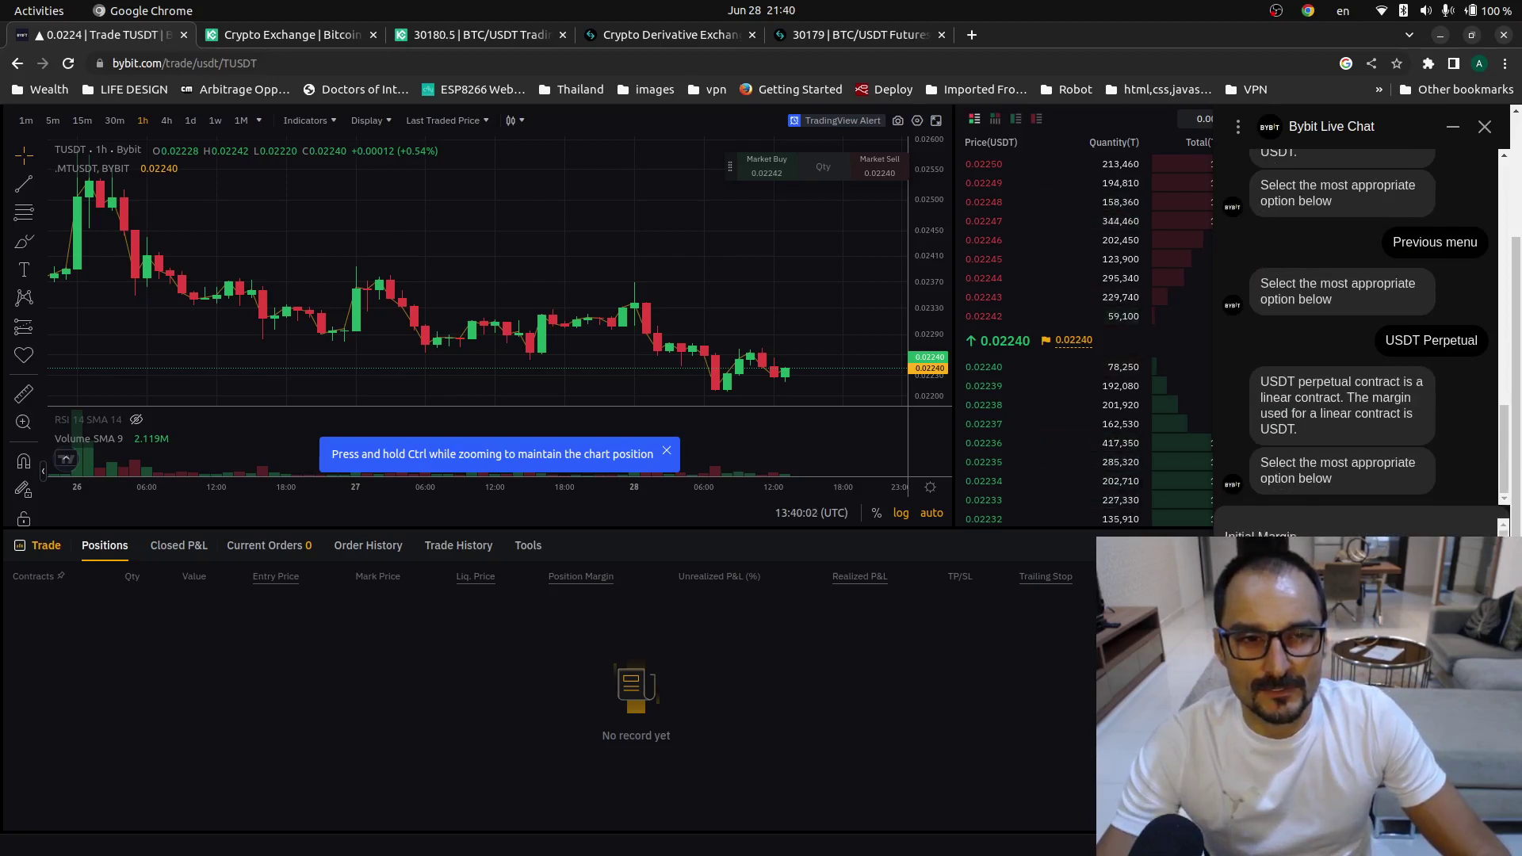
{"action": "scroll", "coordinate": [476, 356], "scroll_direction": "up", "scroll_amount": 2}
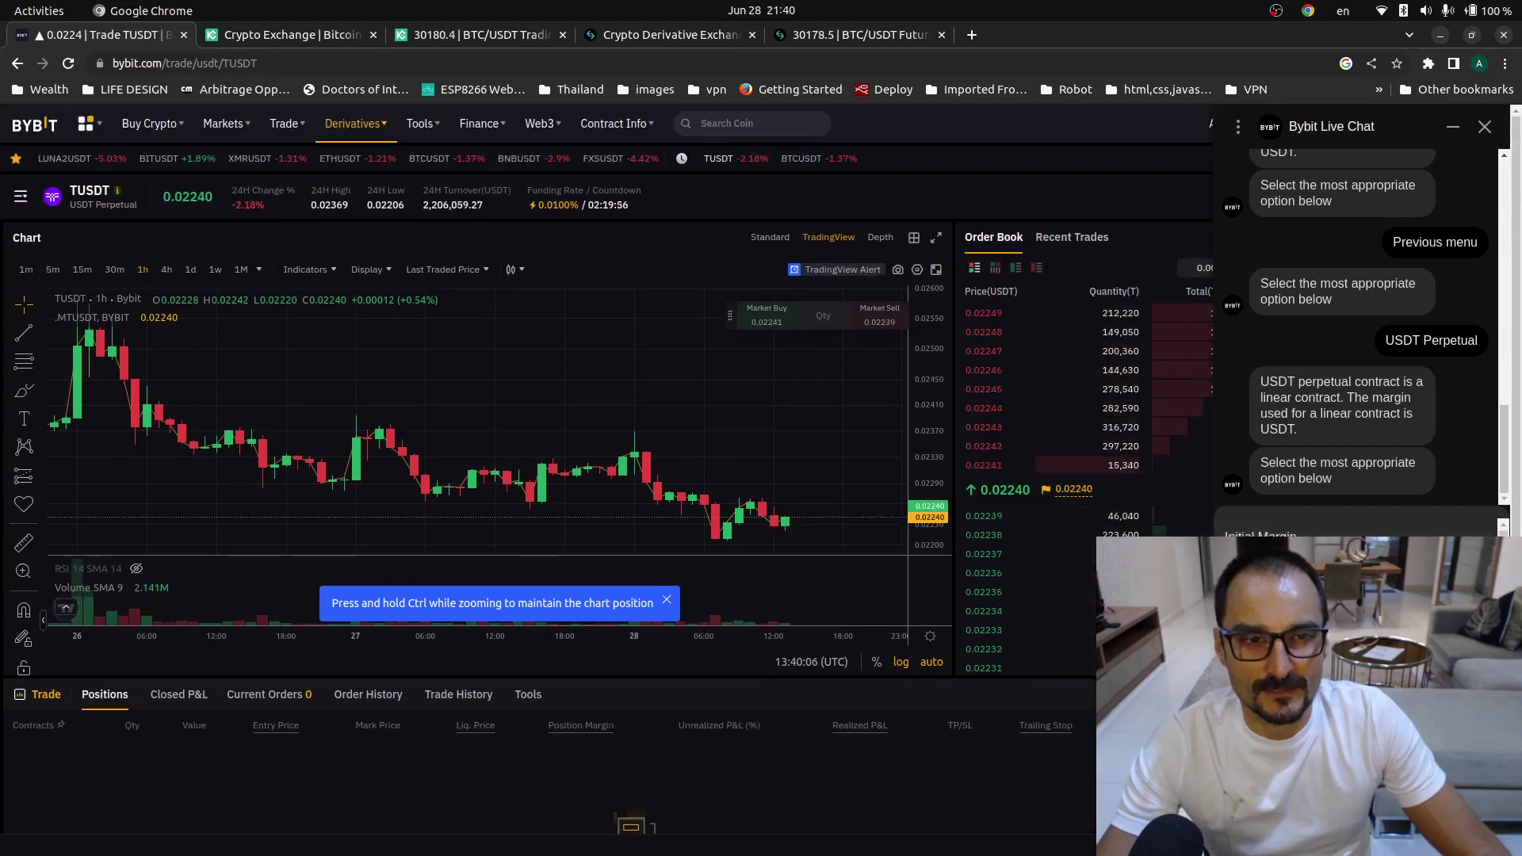
{"action": "scroll", "coordinate": [475, 397], "scroll_direction": "down", "scroll_amount": 2}
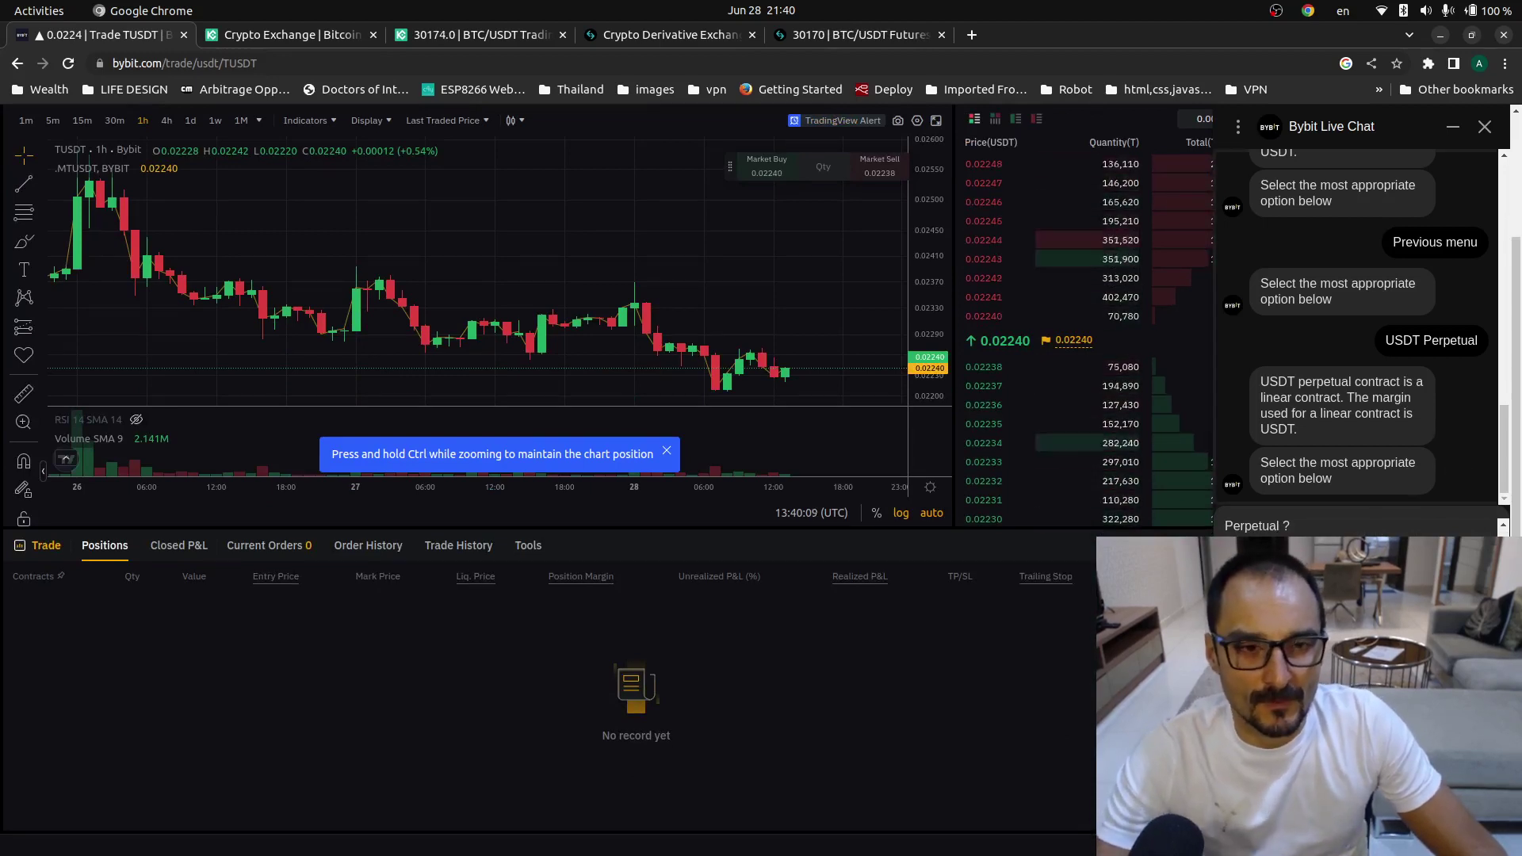
{"action": "scroll", "coordinate": [1348, 529], "scroll_direction": "up", "scroll_amount": 1}
{"action": "scroll", "coordinate": [1347, 530], "scroll_direction": "up", "scroll_amount": 2}
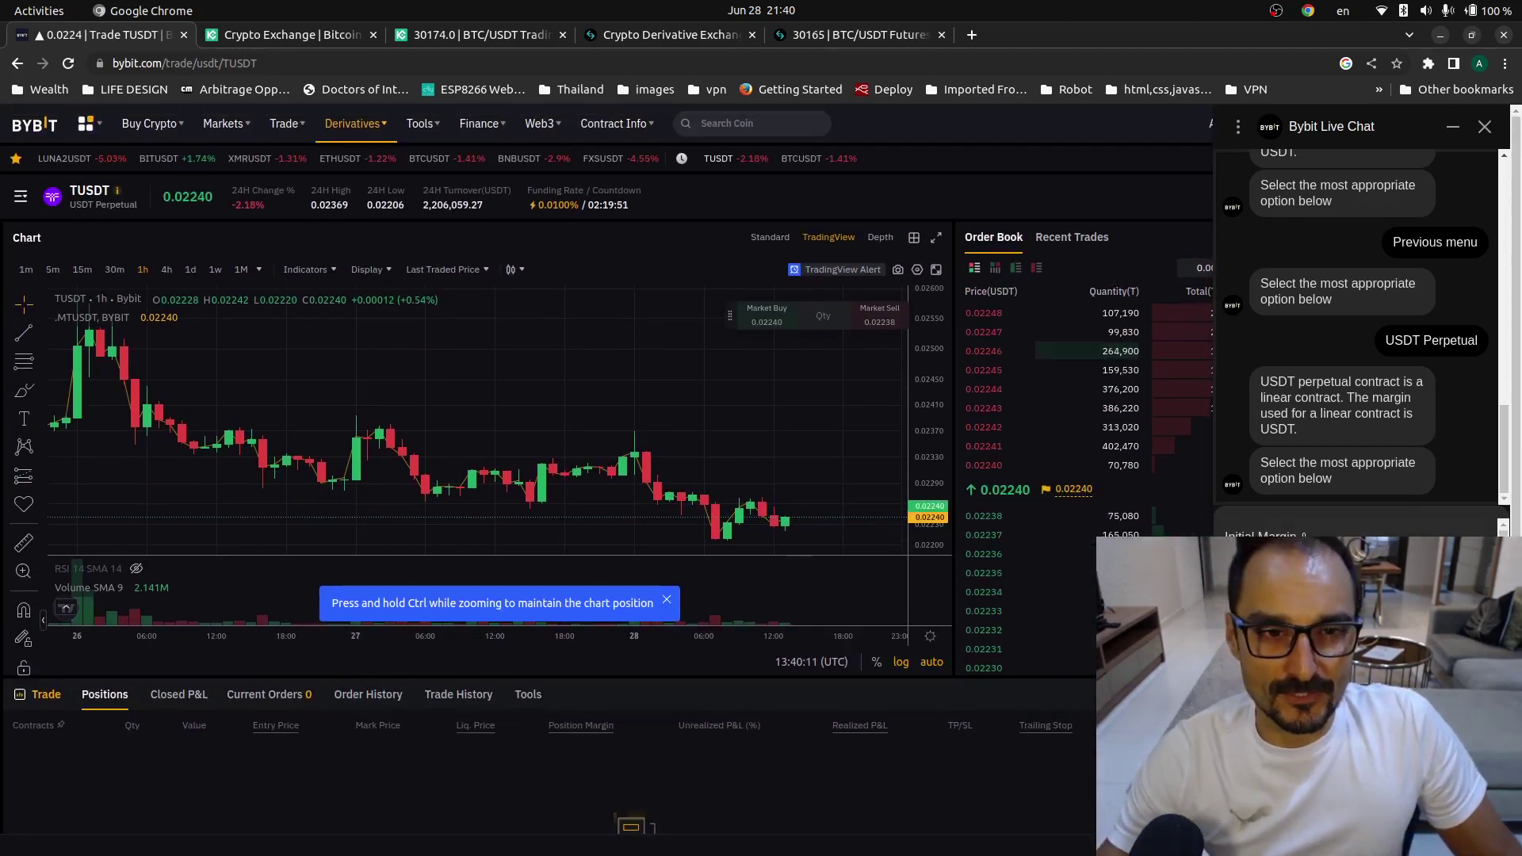
{"action": "scroll", "coordinate": [1347, 396], "scroll_direction": "up", "scroll_amount": 3}
{"action": "scroll", "coordinate": [1347, 396], "scroll_direction": "down", "scroll_amount": 1}
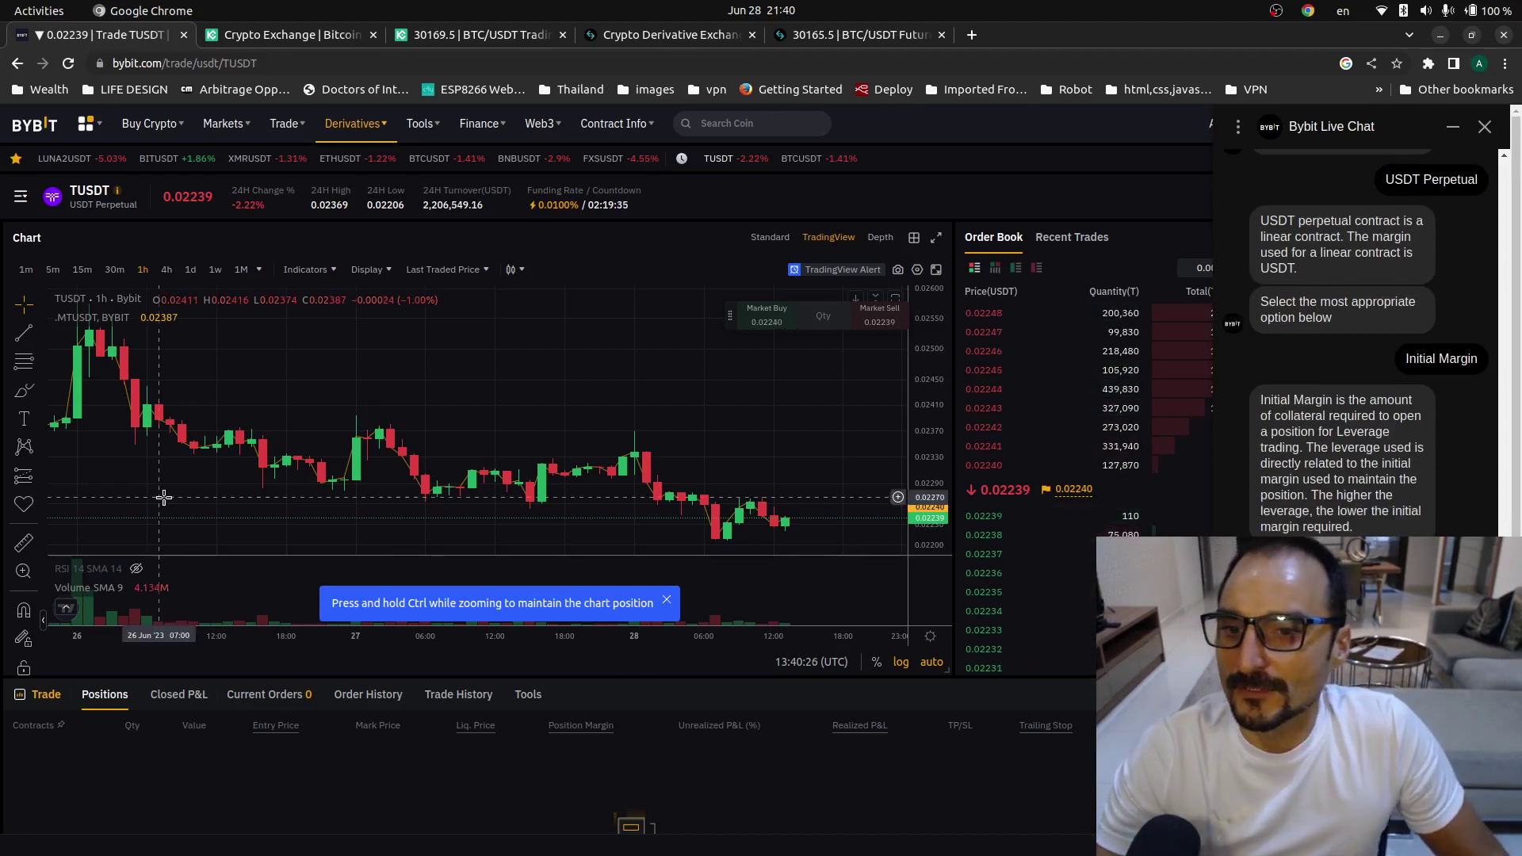
{"action": "scroll", "coordinate": [475, 468], "scroll_direction": "down", "scroll_amount": 2}
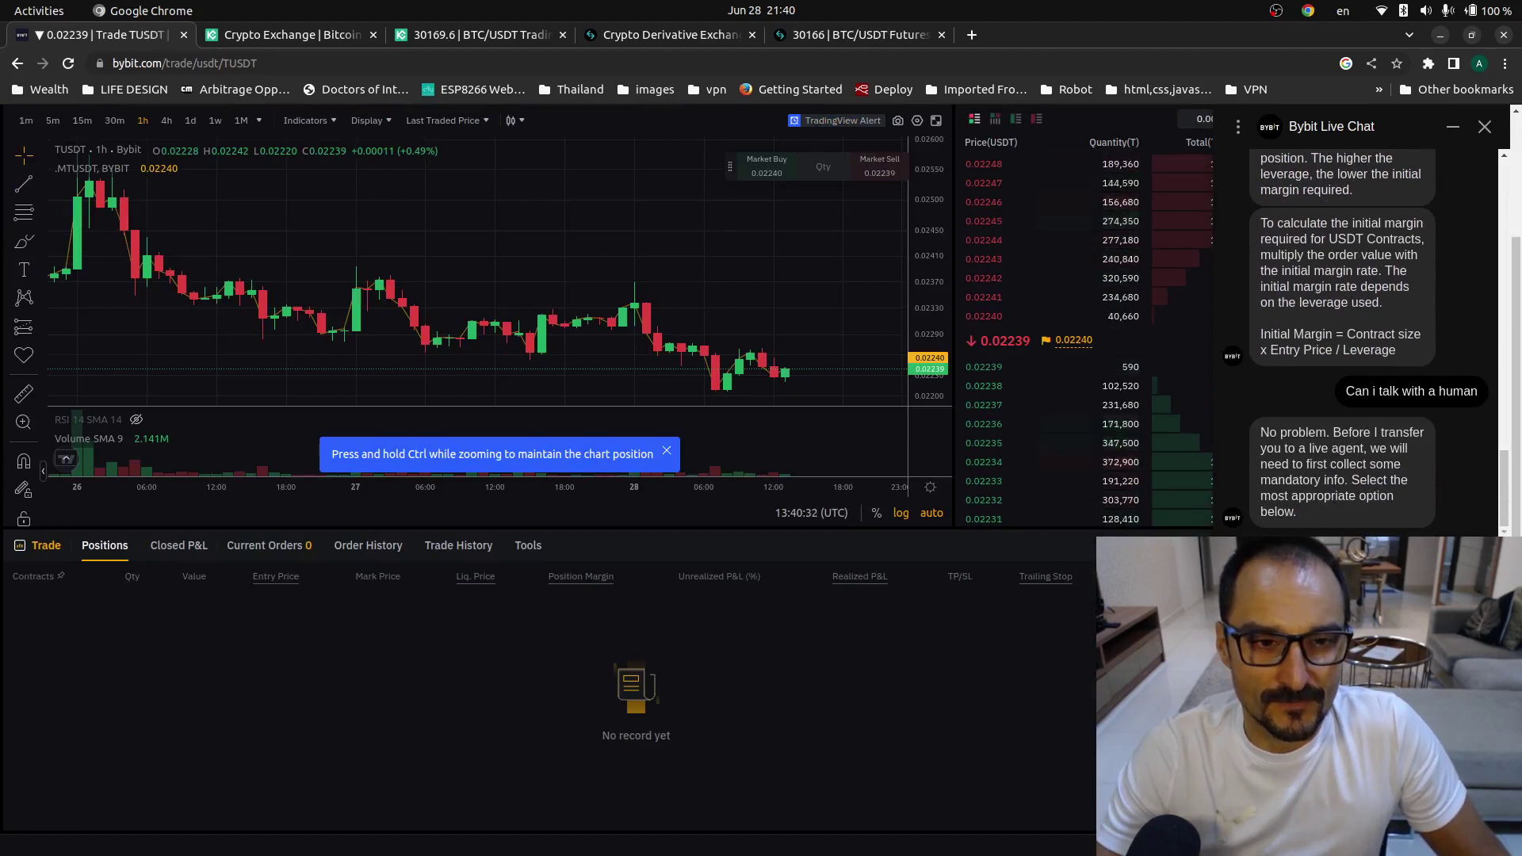
- Send the TUSDT pair question in Bybit Live Chat so it queues for the next agent
{"action": "scroll", "coordinate": [1369, 333], "scroll_direction": "up", "scroll_amount": 4}
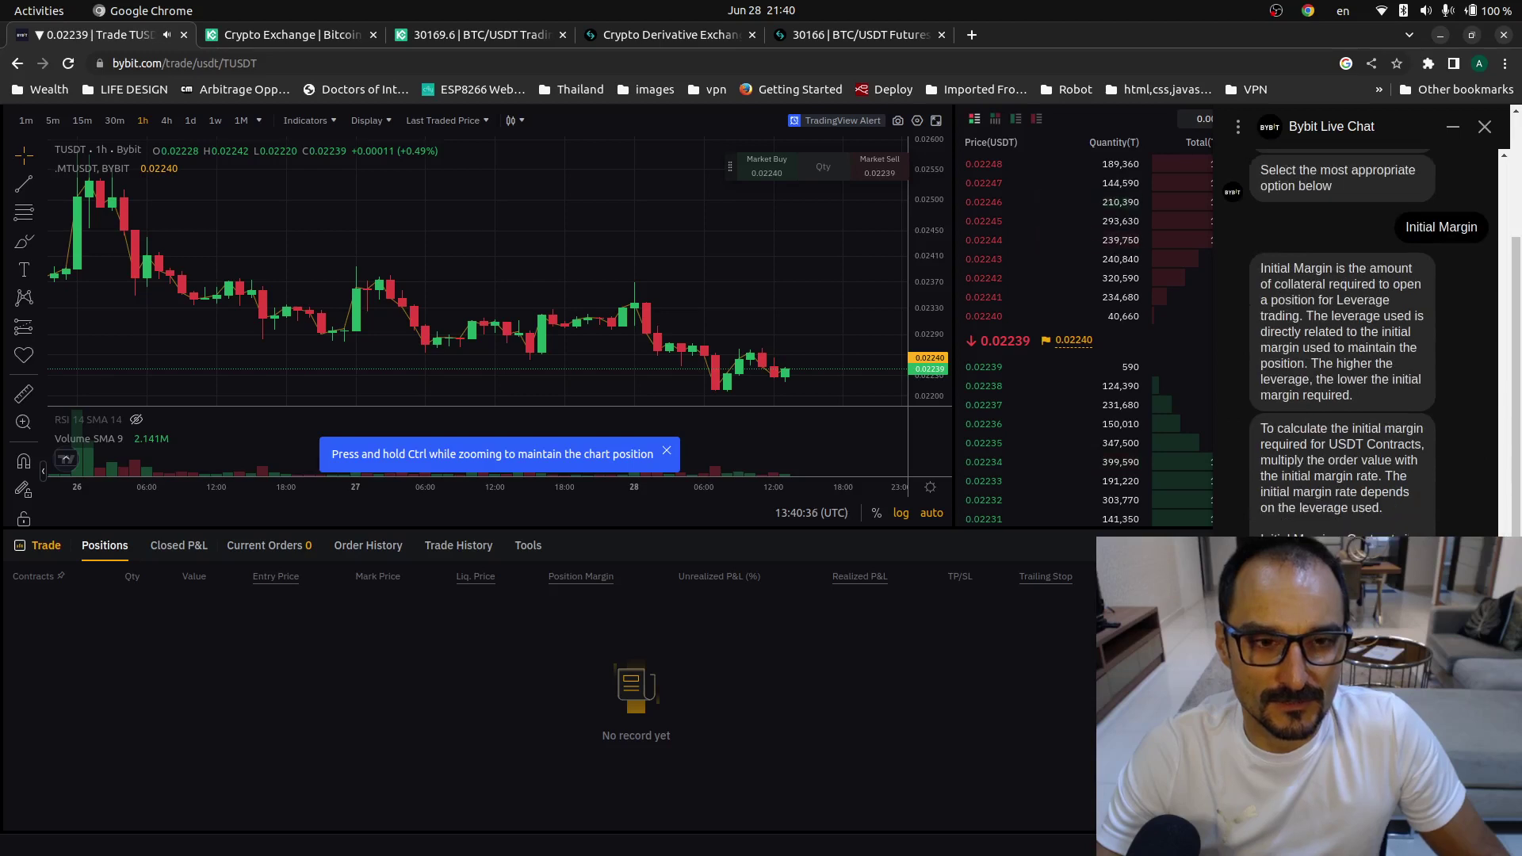
{"action": "scroll", "coordinate": [1369, 332], "scroll_direction": "down", "scroll_amount": 5}
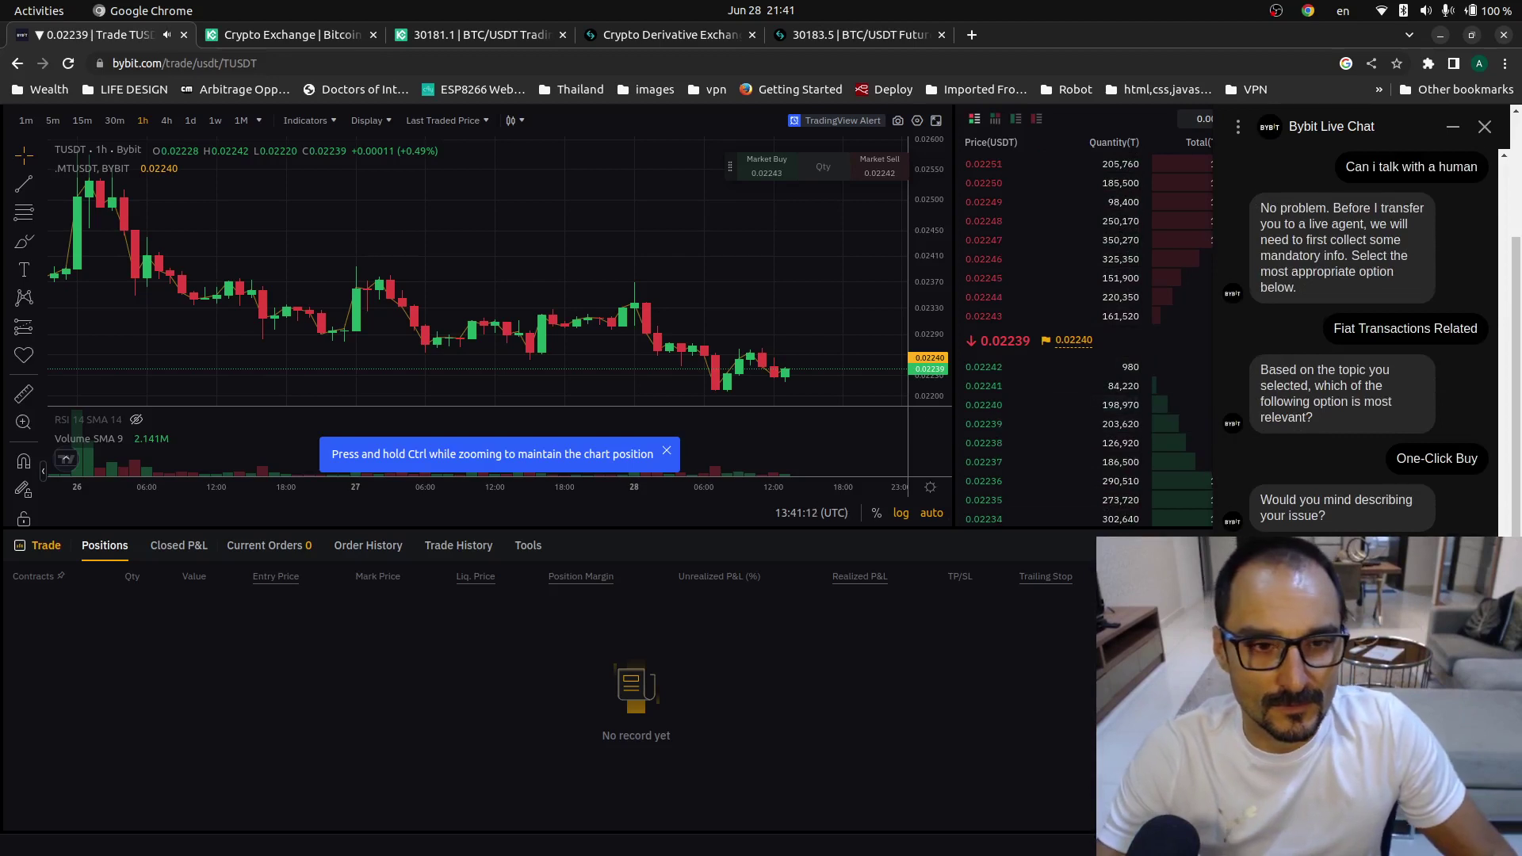
{"action": "key", "text": "Return"}
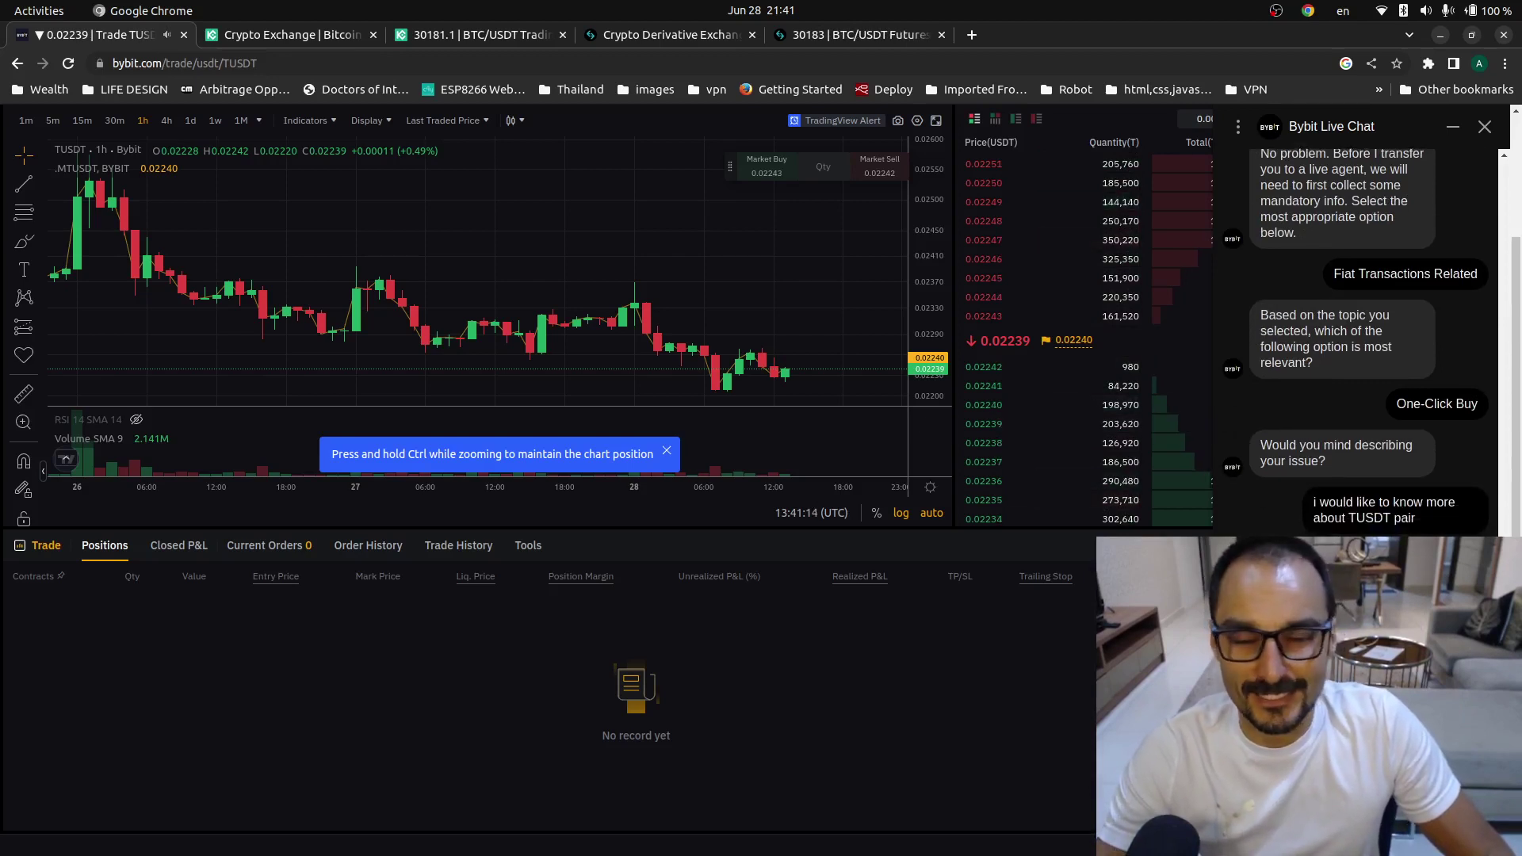
{"action": "scroll", "coordinate": [492, 526], "scroll_direction": "up", "scroll_amount": 2}
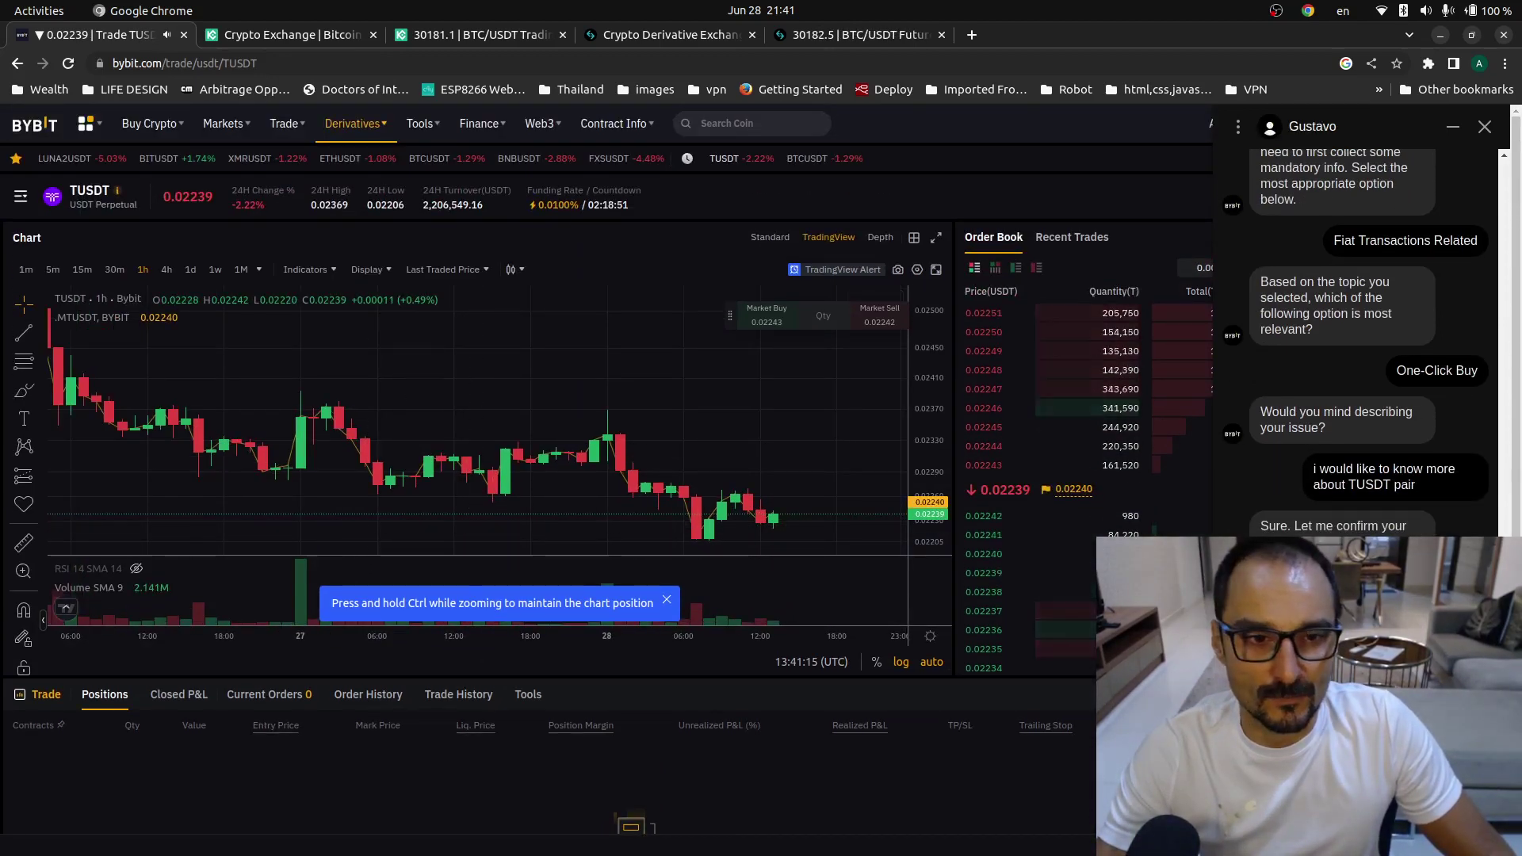
{"action": "mouse_move", "coordinate": [154, 190]}
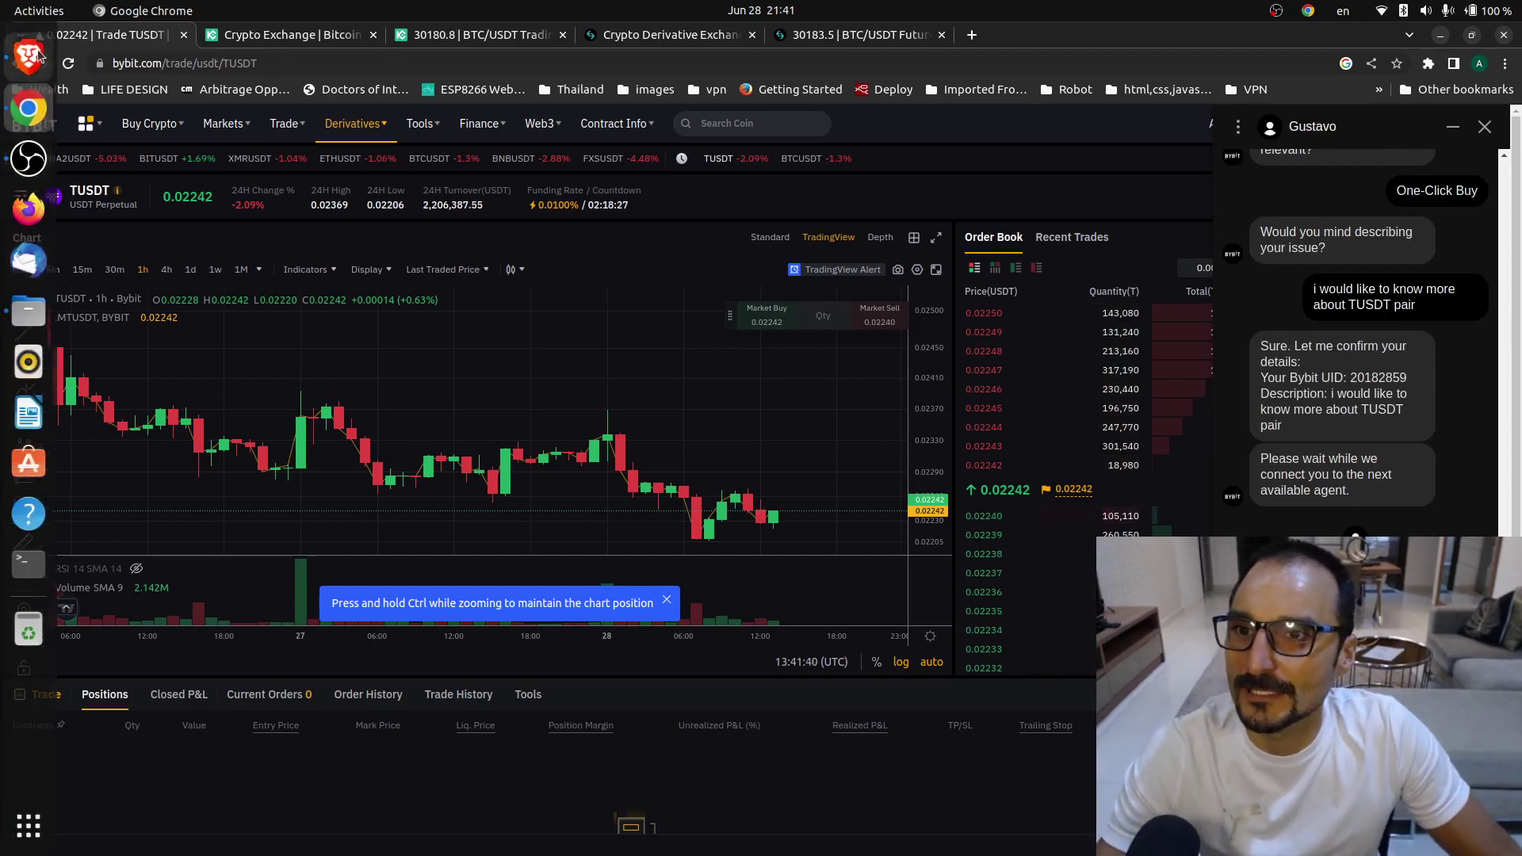
{"action": "left_click", "coordinate": [26, 58]}
{"action": "left_click", "coordinate": [236, 35]}
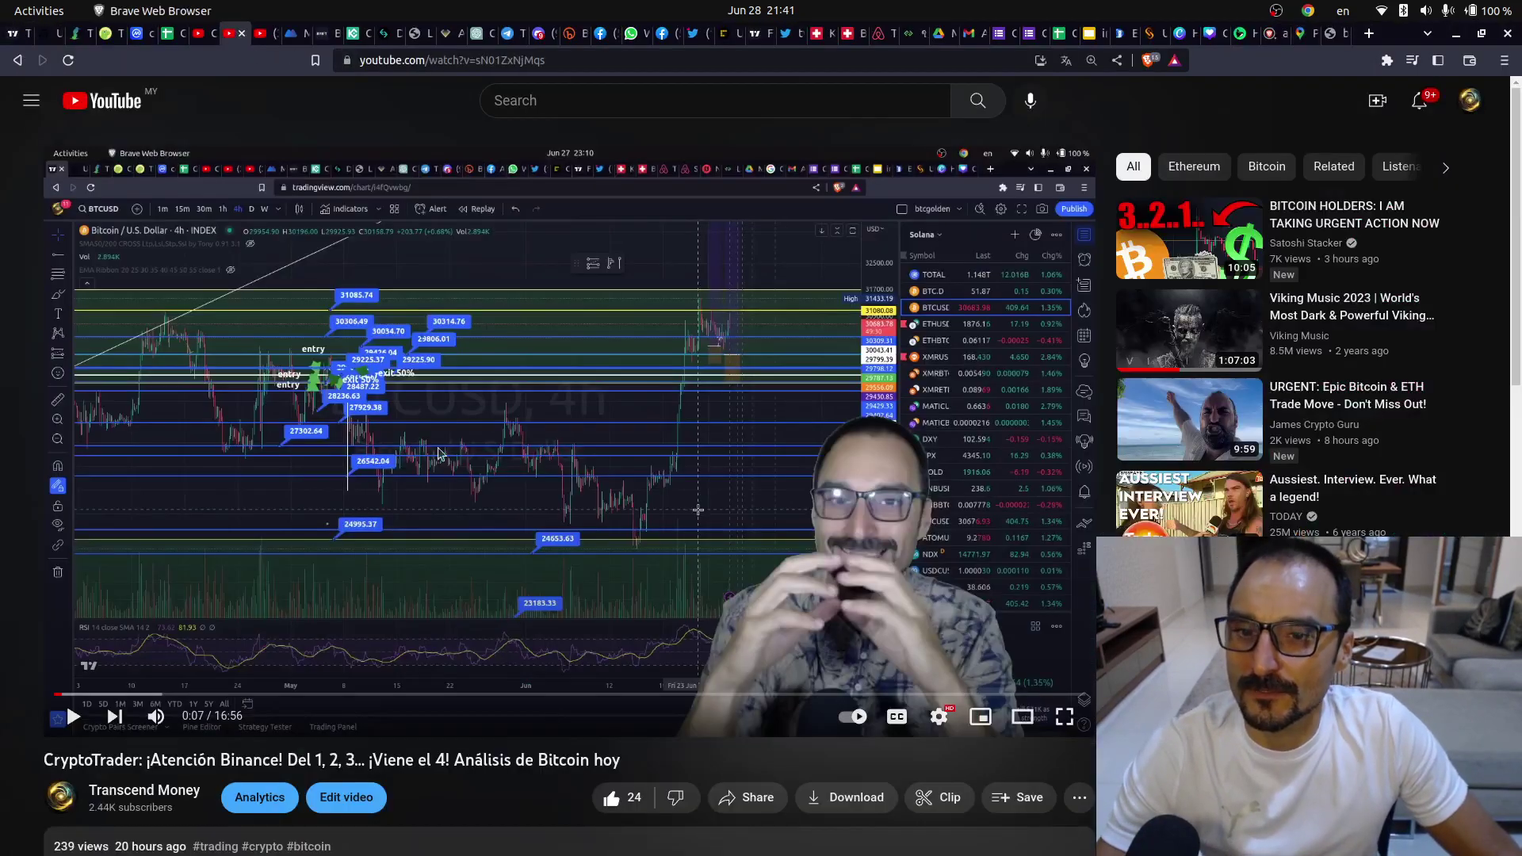
{"action": "scroll", "coordinate": [444, 571], "scroll_direction": "down", "scroll_amount": 5}
{"action": "left_click", "coordinate": [104, 427]}
{"action": "scroll", "coordinate": [158, 444], "scroll_direction": "down", "scroll_amount": 7}
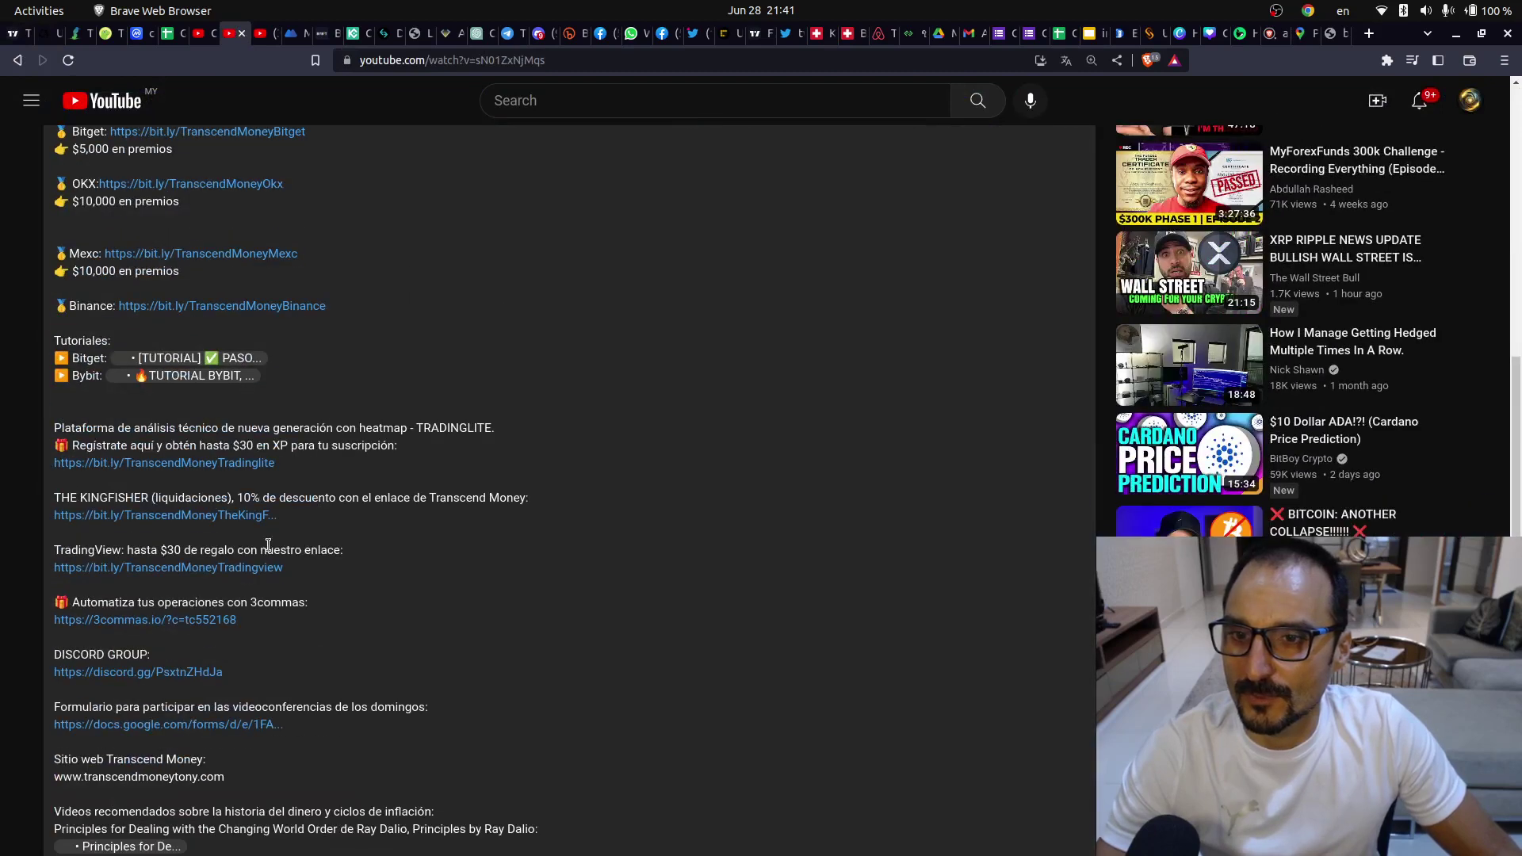
{"action": "scroll", "coordinate": [146, 523], "scroll_direction": "up", "scroll_amount": 6}
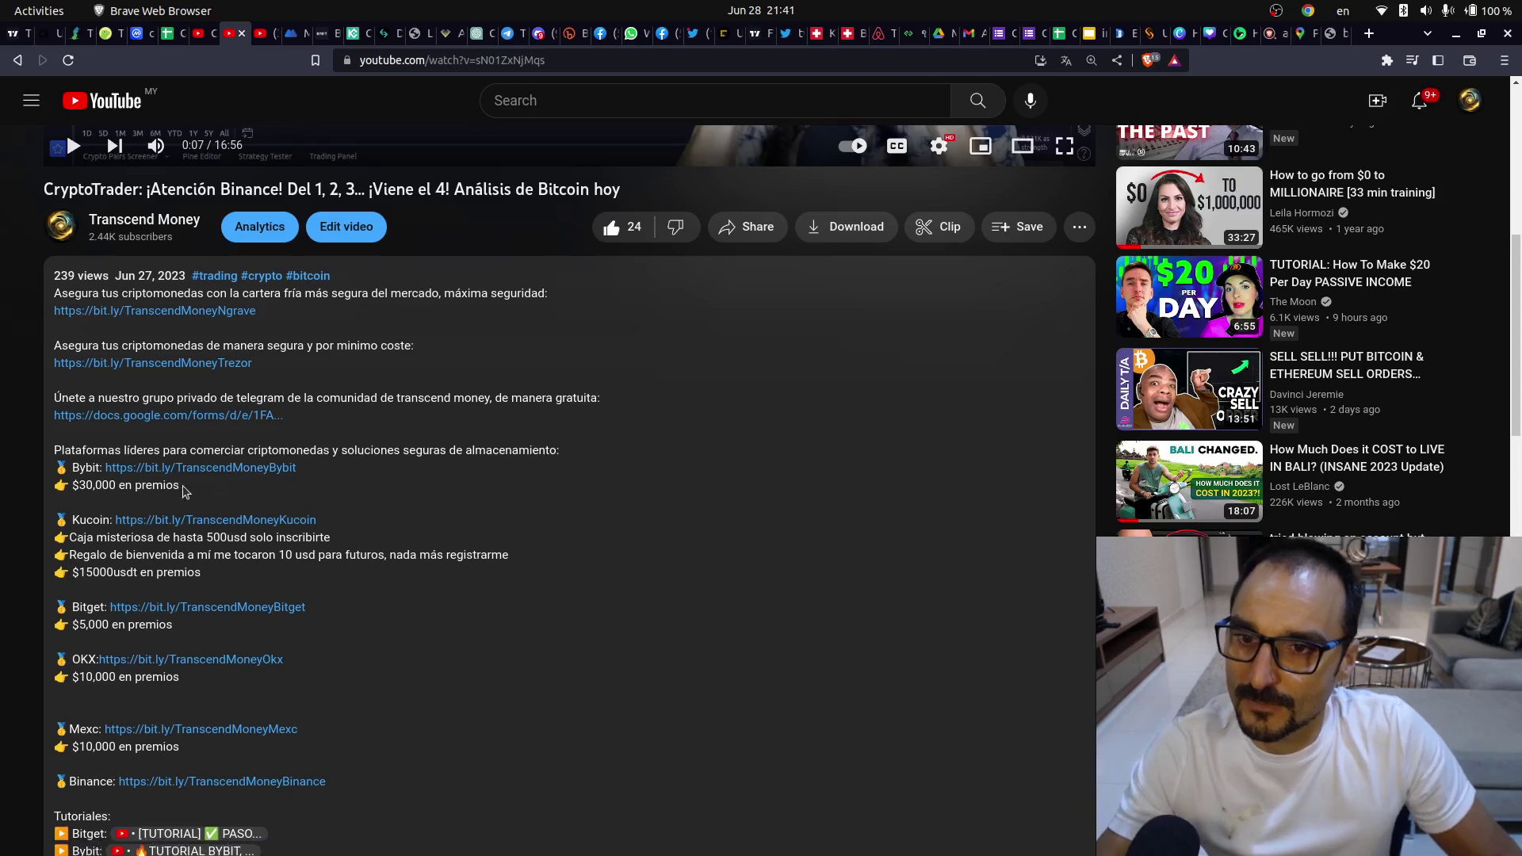
{"action": "mouse_move", "coordinate": [3, 65]}
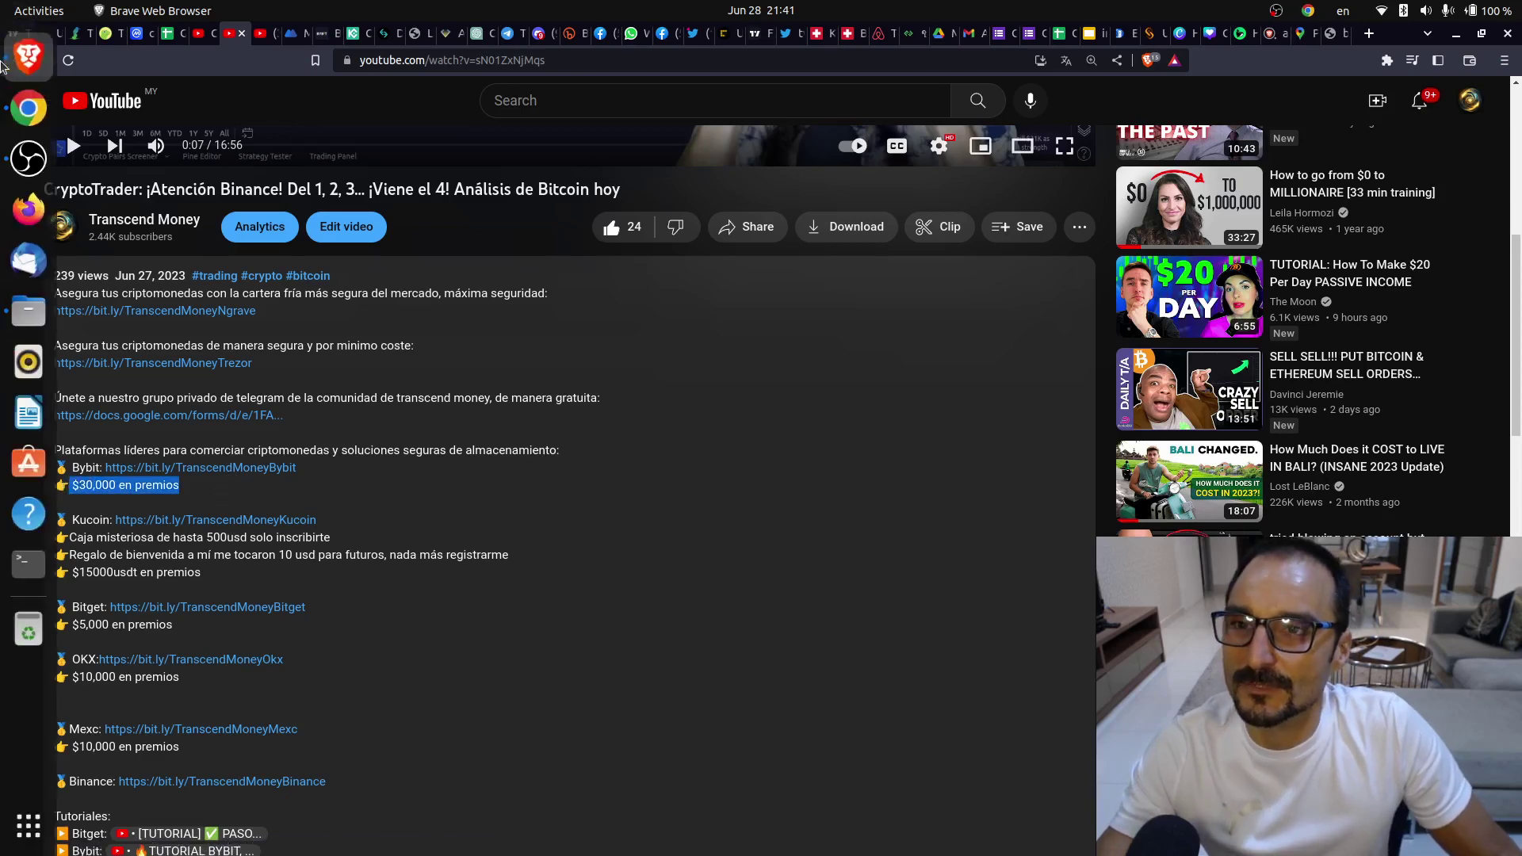
{"action": "left_click", "coordinate": [22, 117]}
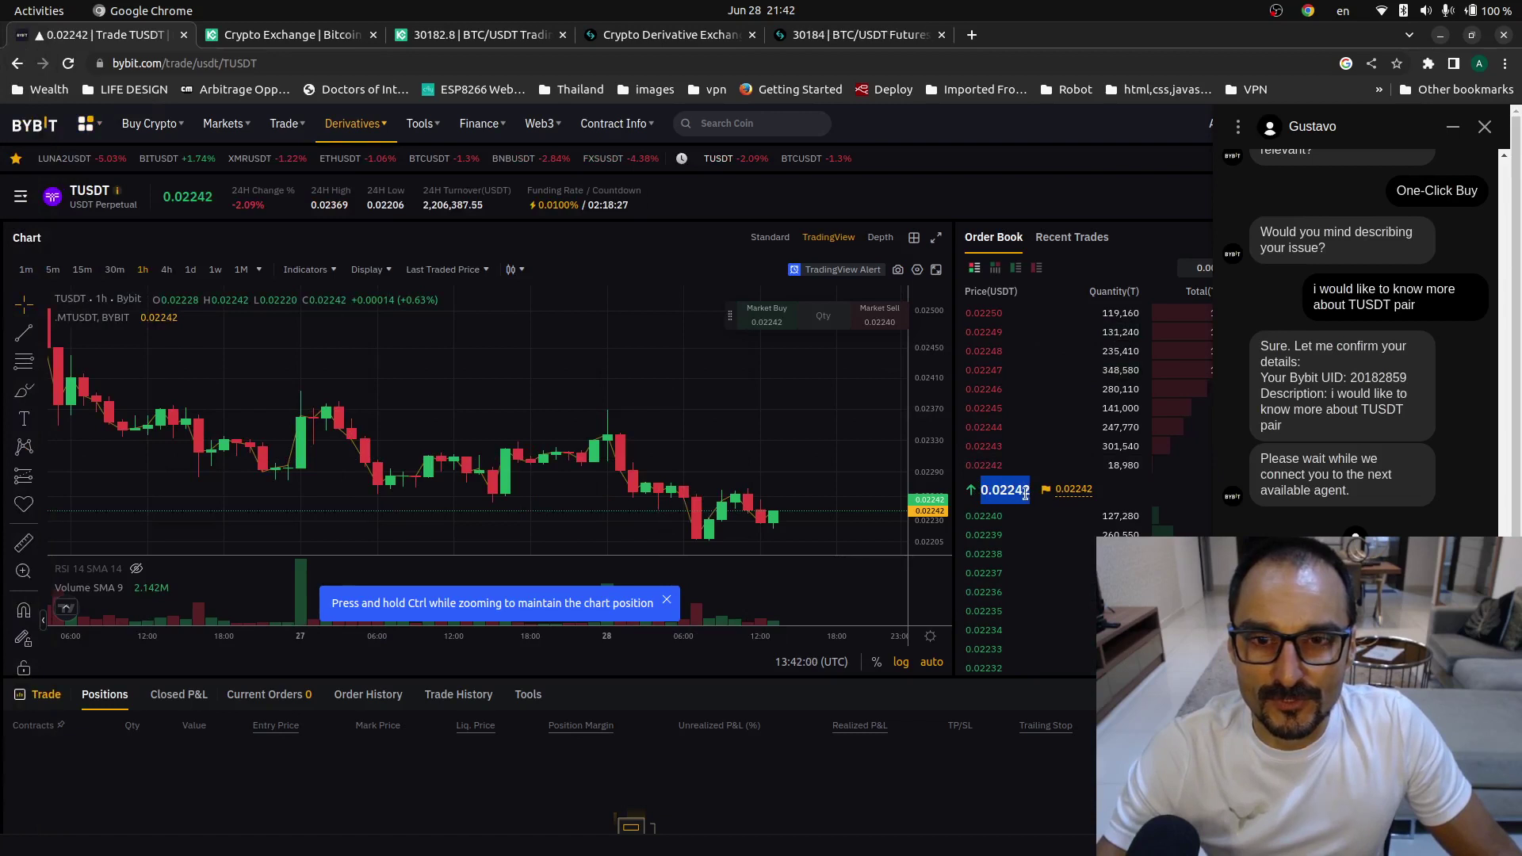
- Show TUSDT as 1w candles fitted to the price axis and dismiss the Ctrl-zoom tip
{"action": "scroll", "coordinate": [234, 301], "scroll_direction": "down", "scroll_amount": 5}
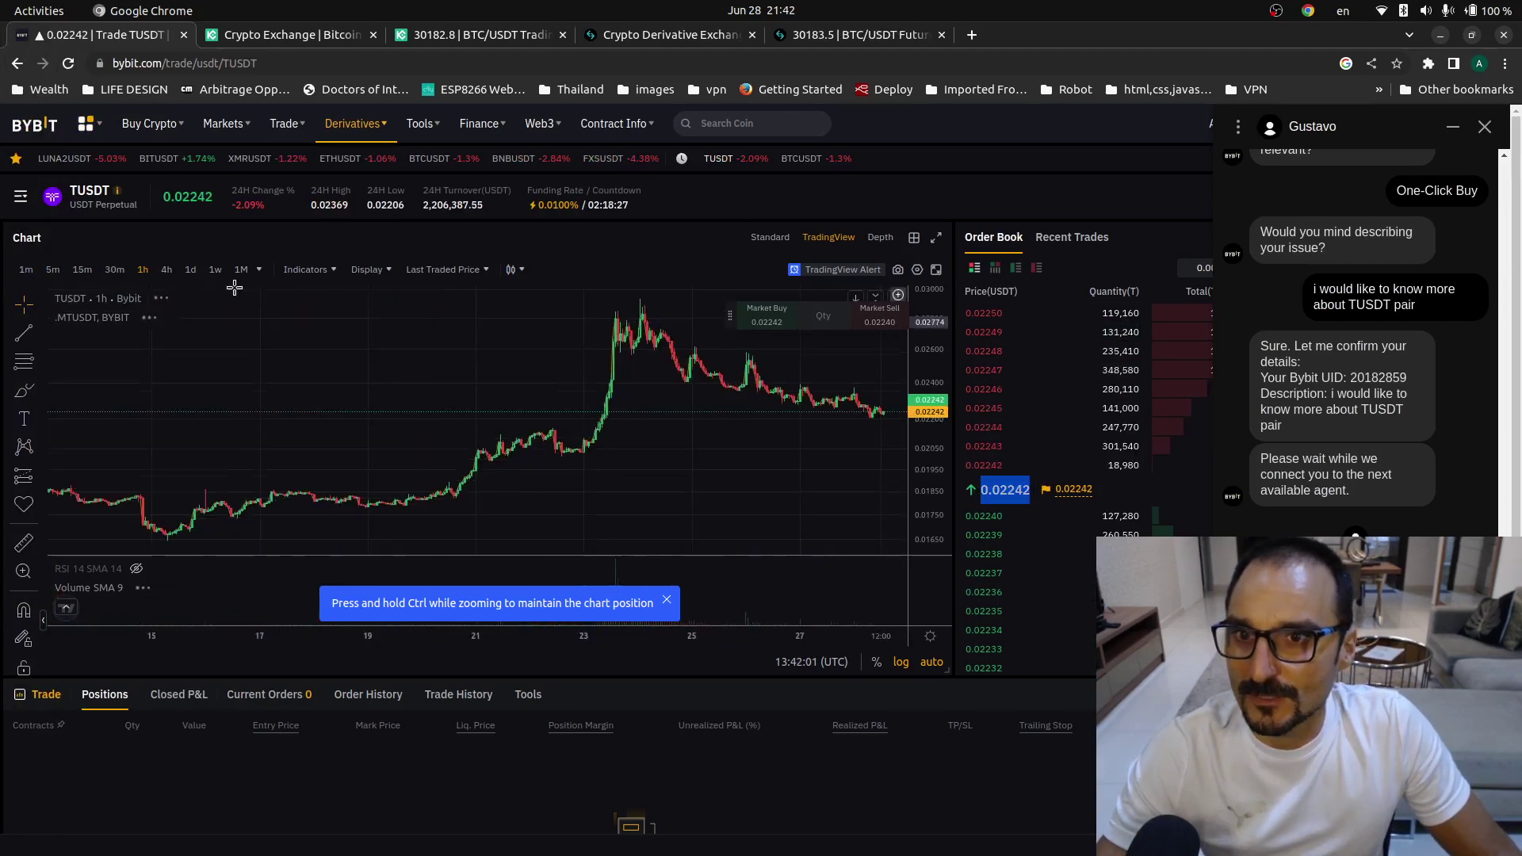
{"action": "left_click", "coordinate": [209, 270]}
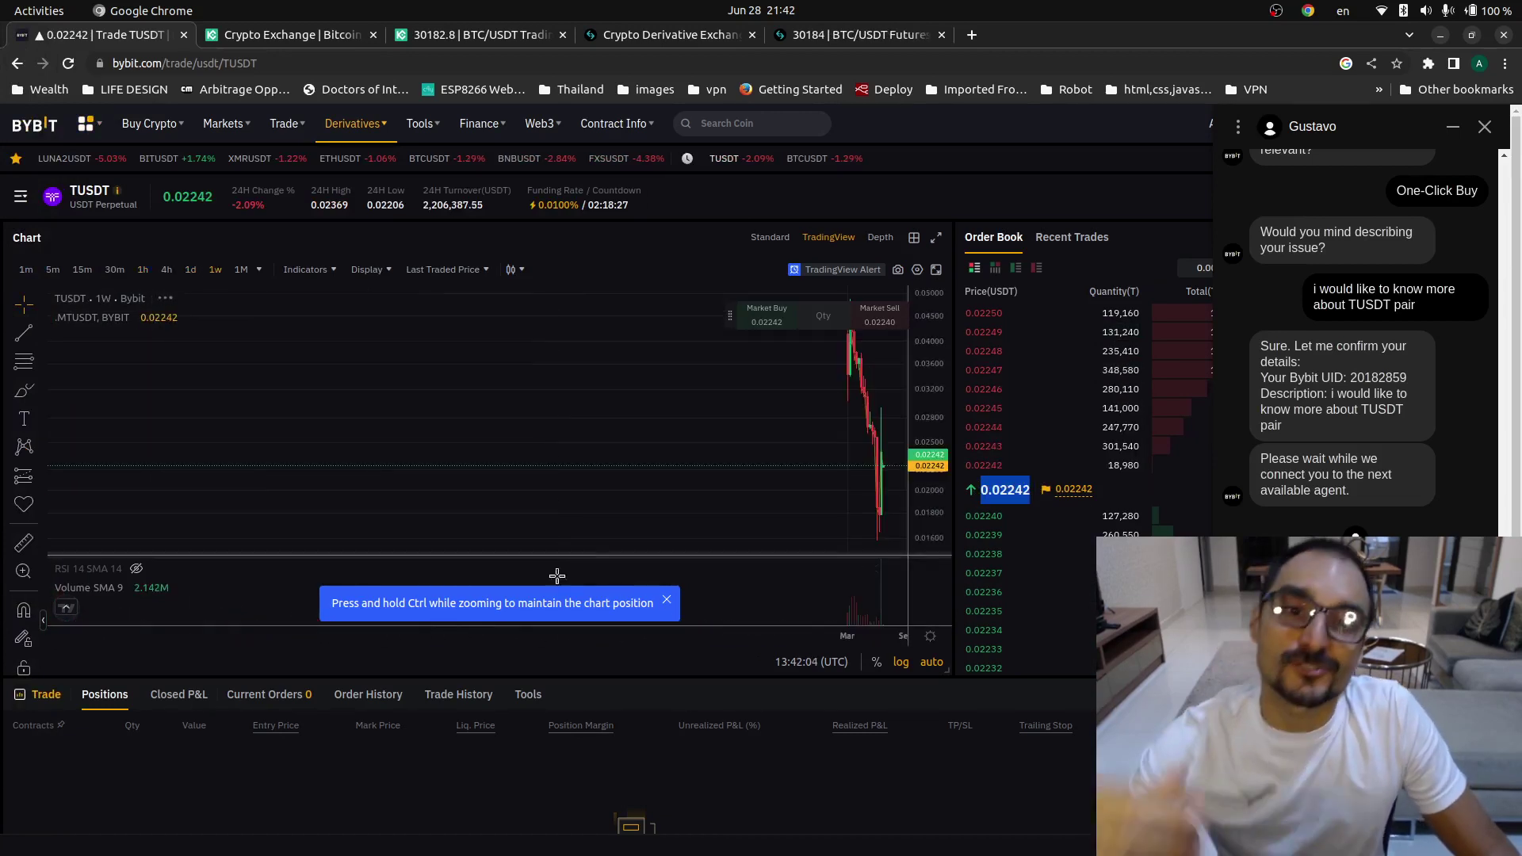
{"action": "left_click_drag", "start_coordinate": [919, 484], "coordinate": [918, 515]}
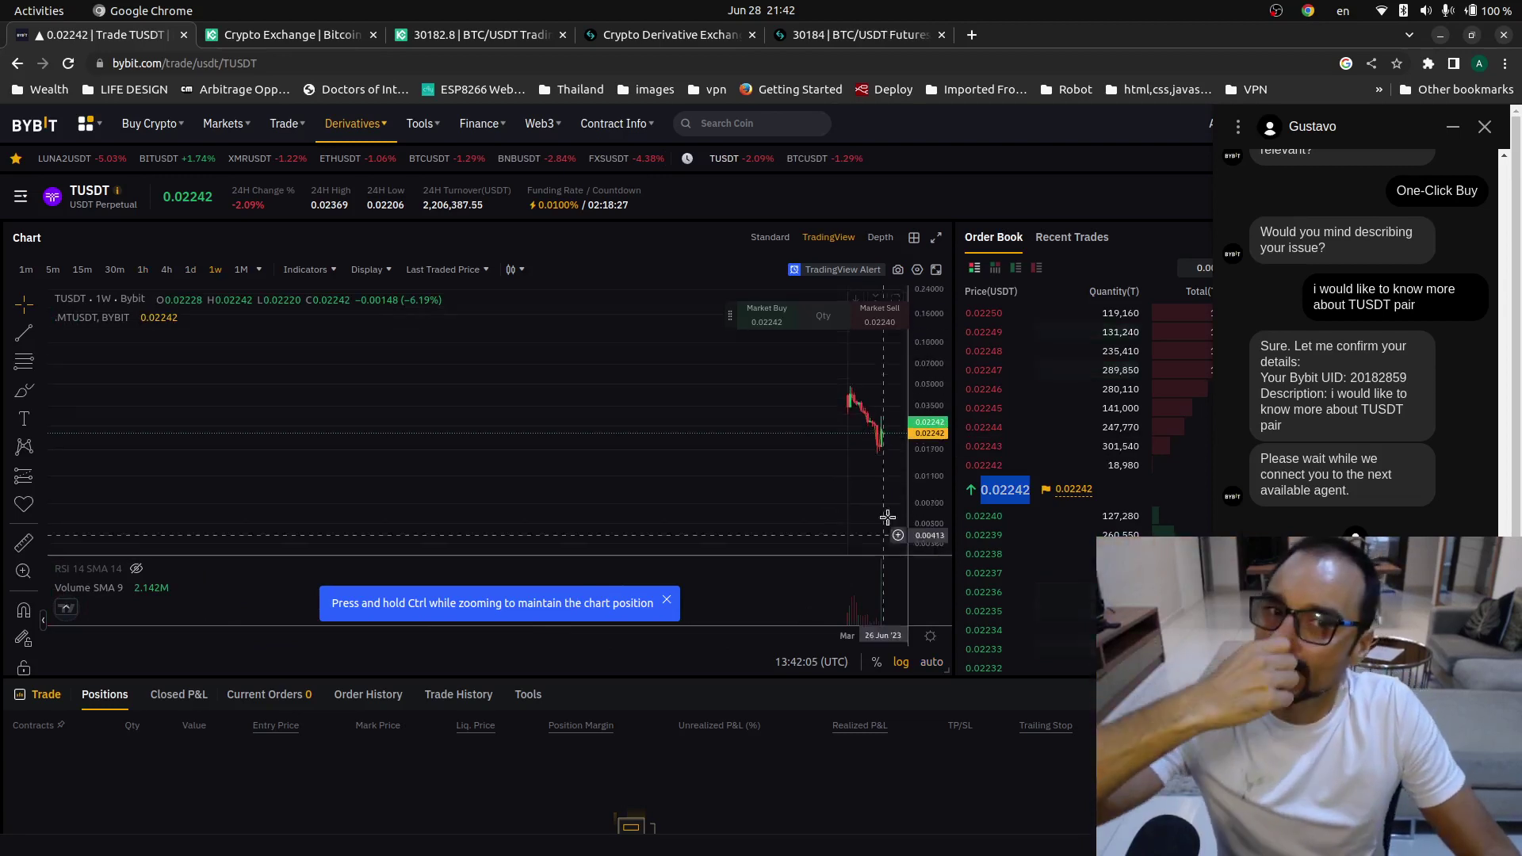
{"action": "scroll", "coordinate": [516, 656], "scroll_direction": "up", "scroll_amount": 5}
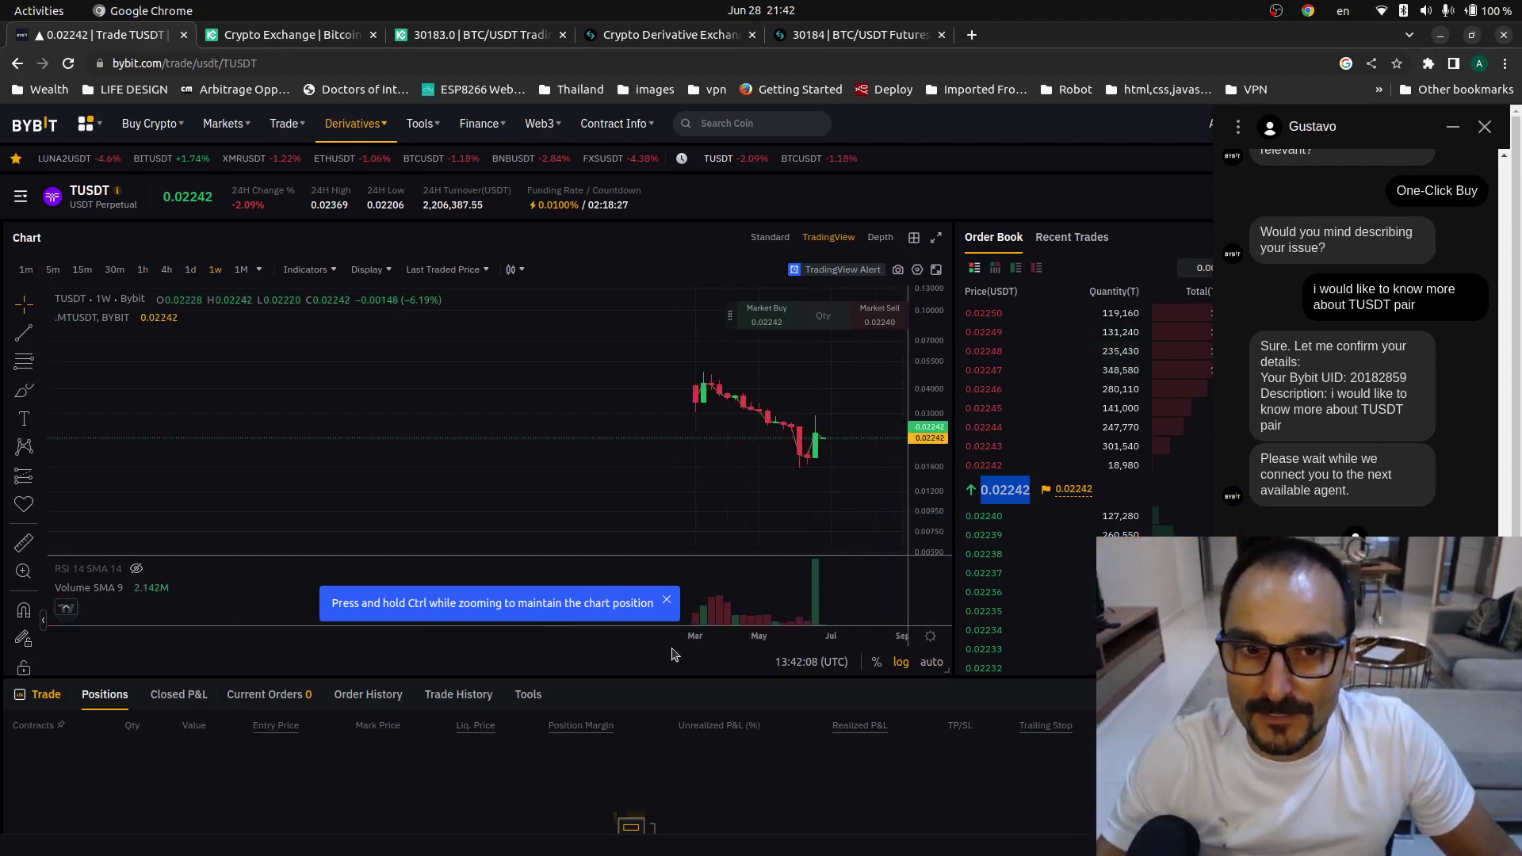
{"action": "scroll", "coordinate": [516, 656], "scroll_direction": "up", "scroll_amount": 3}
{"action": "left_click_drag", "start_coordinate": [931, 467], "coordinate": [933, 428]}
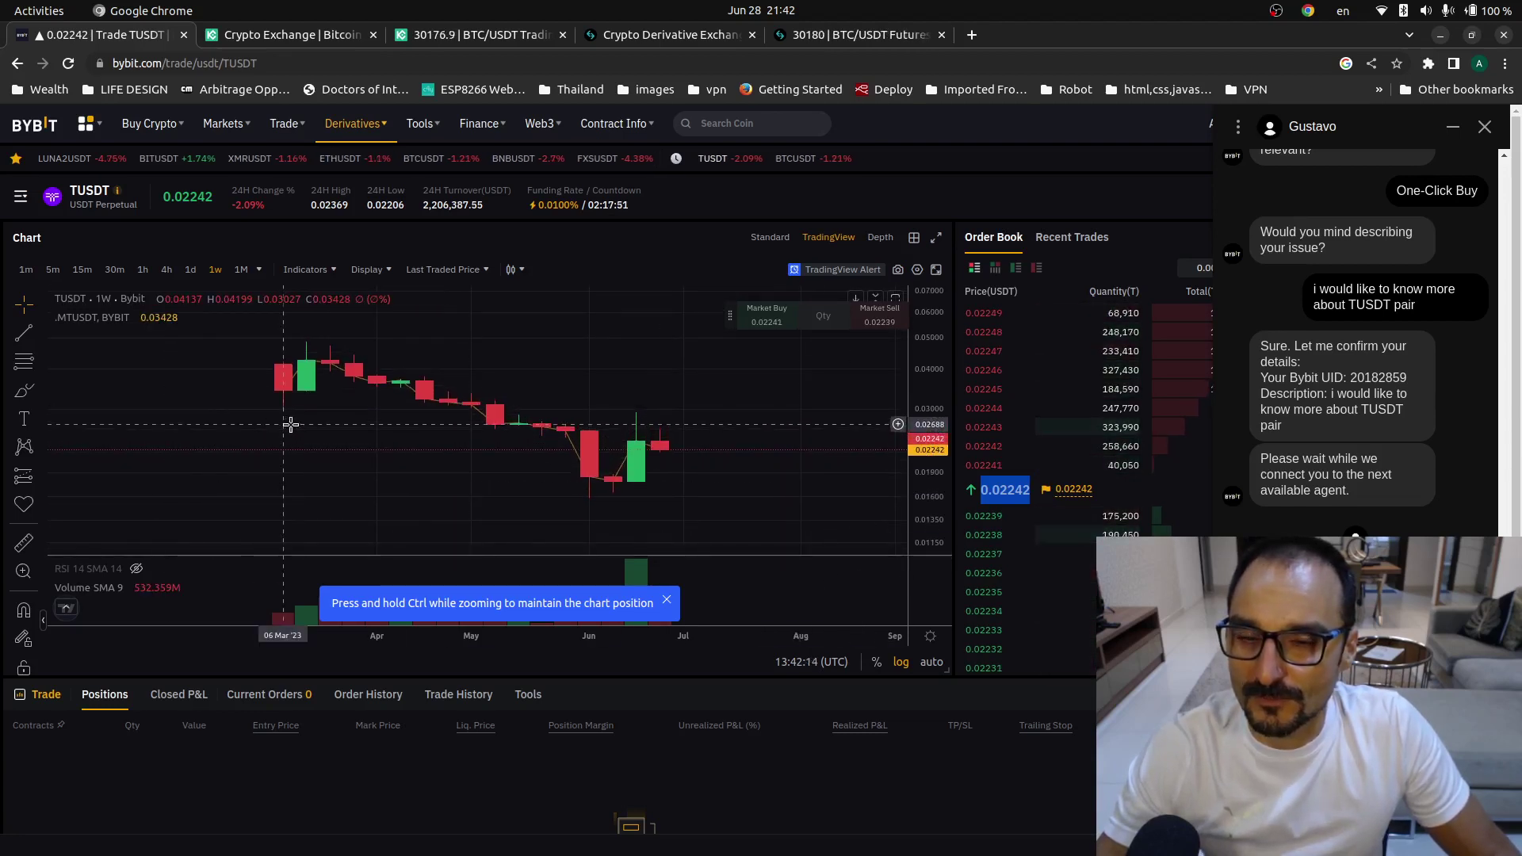
{"action": "left_click", "coordinate": [666, 600]}
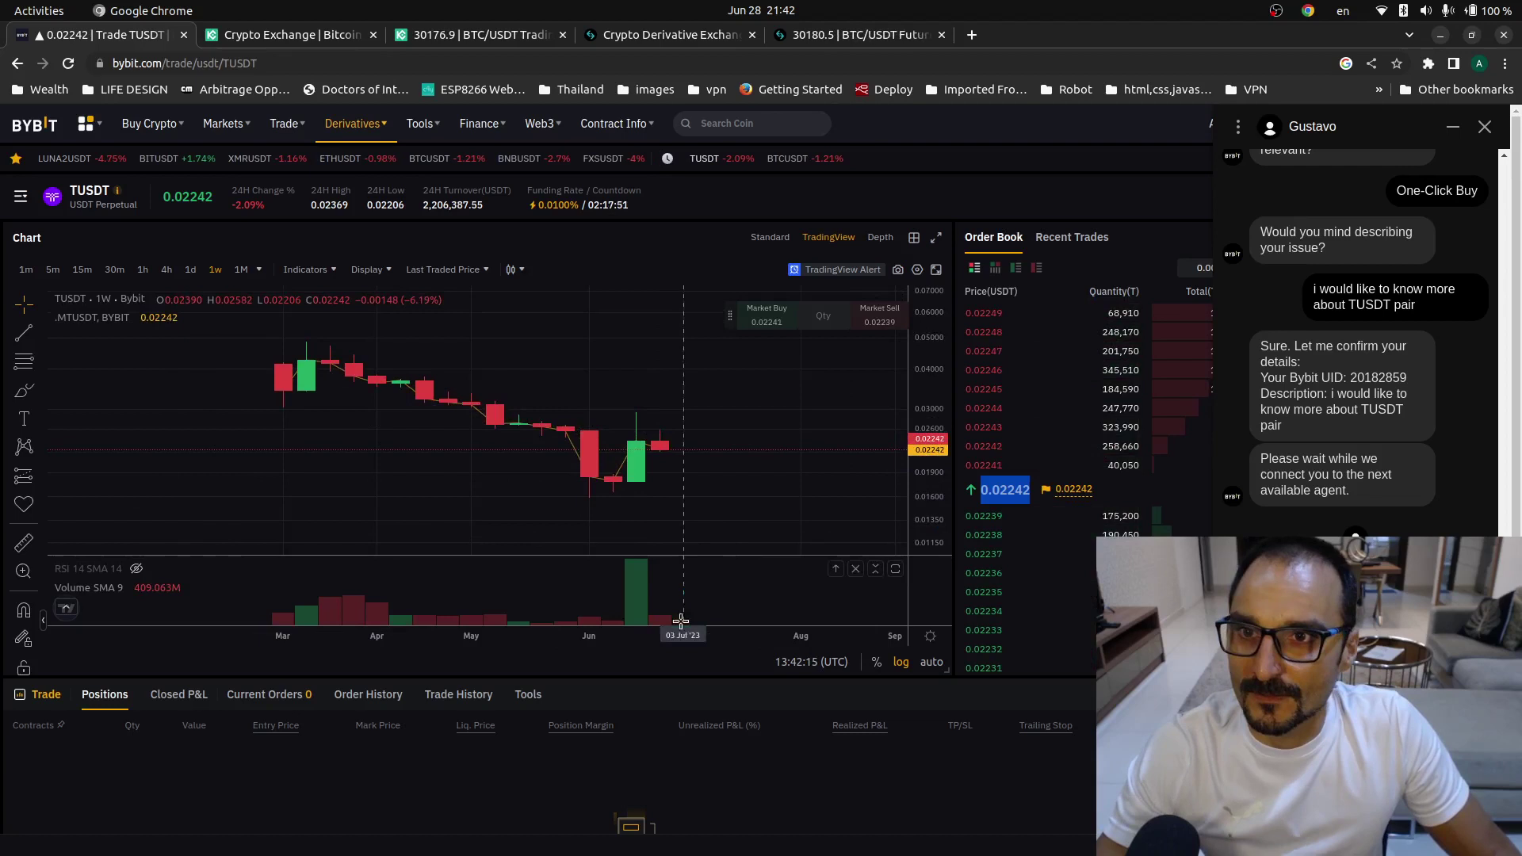
- Search the contract list for 'TRUE', then clear the search and close the list
{"action": "left_click", "coordinate": [53, 205]}
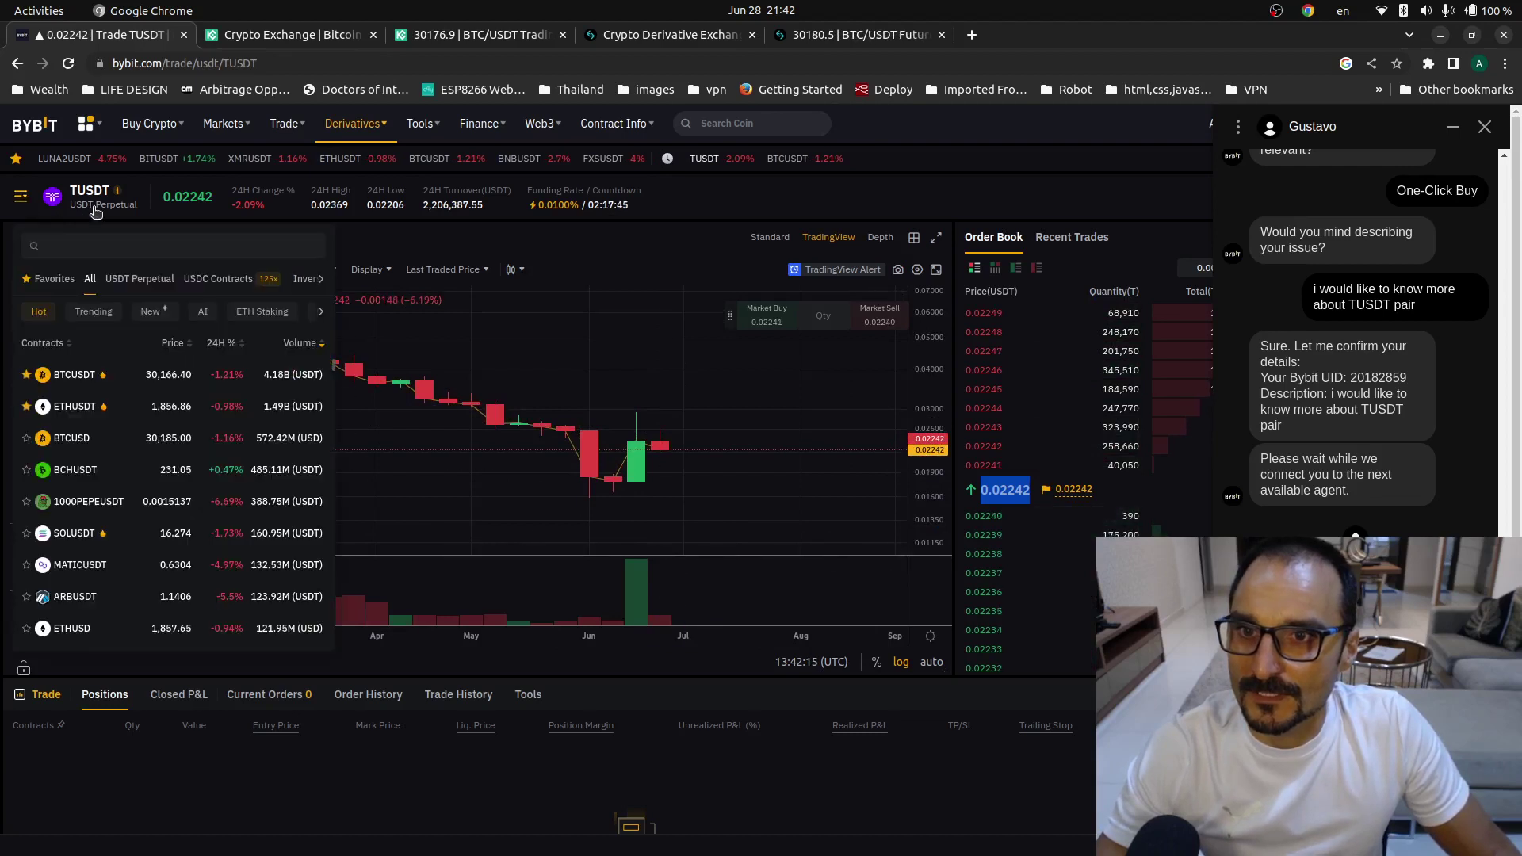
{"action": "left_click", "coordinate": [108, 247]}
{"action": "type", "text": "TRUE"}
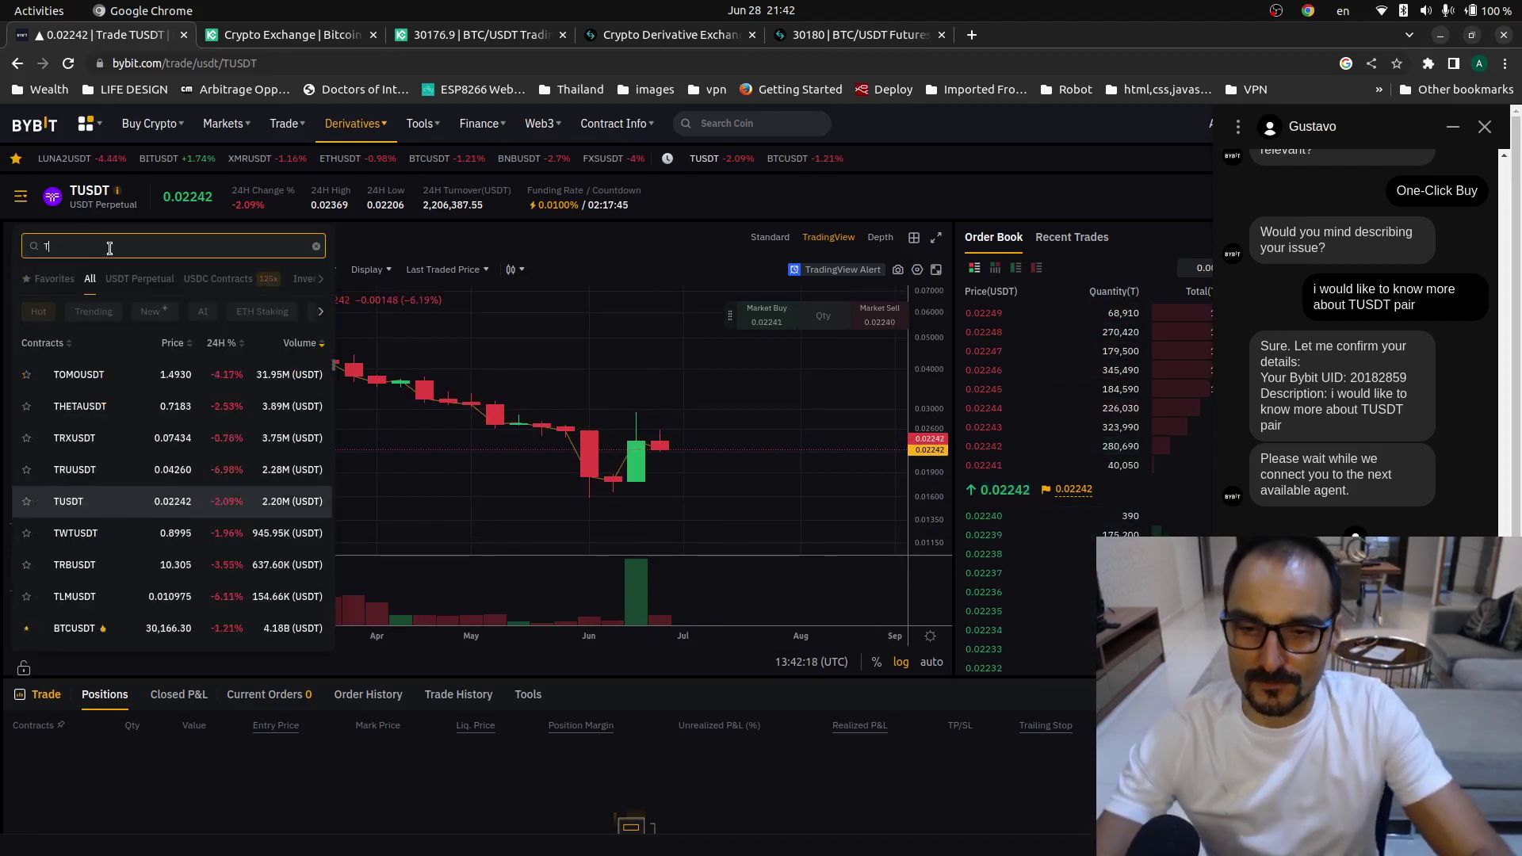
{"action": "key", "text": "BackSpace"}
{"action": "key", "text": "BackSpace"}
{"action": "key", "text": "BackSpace"}
{"action": "key", "text": "BackSpace"}
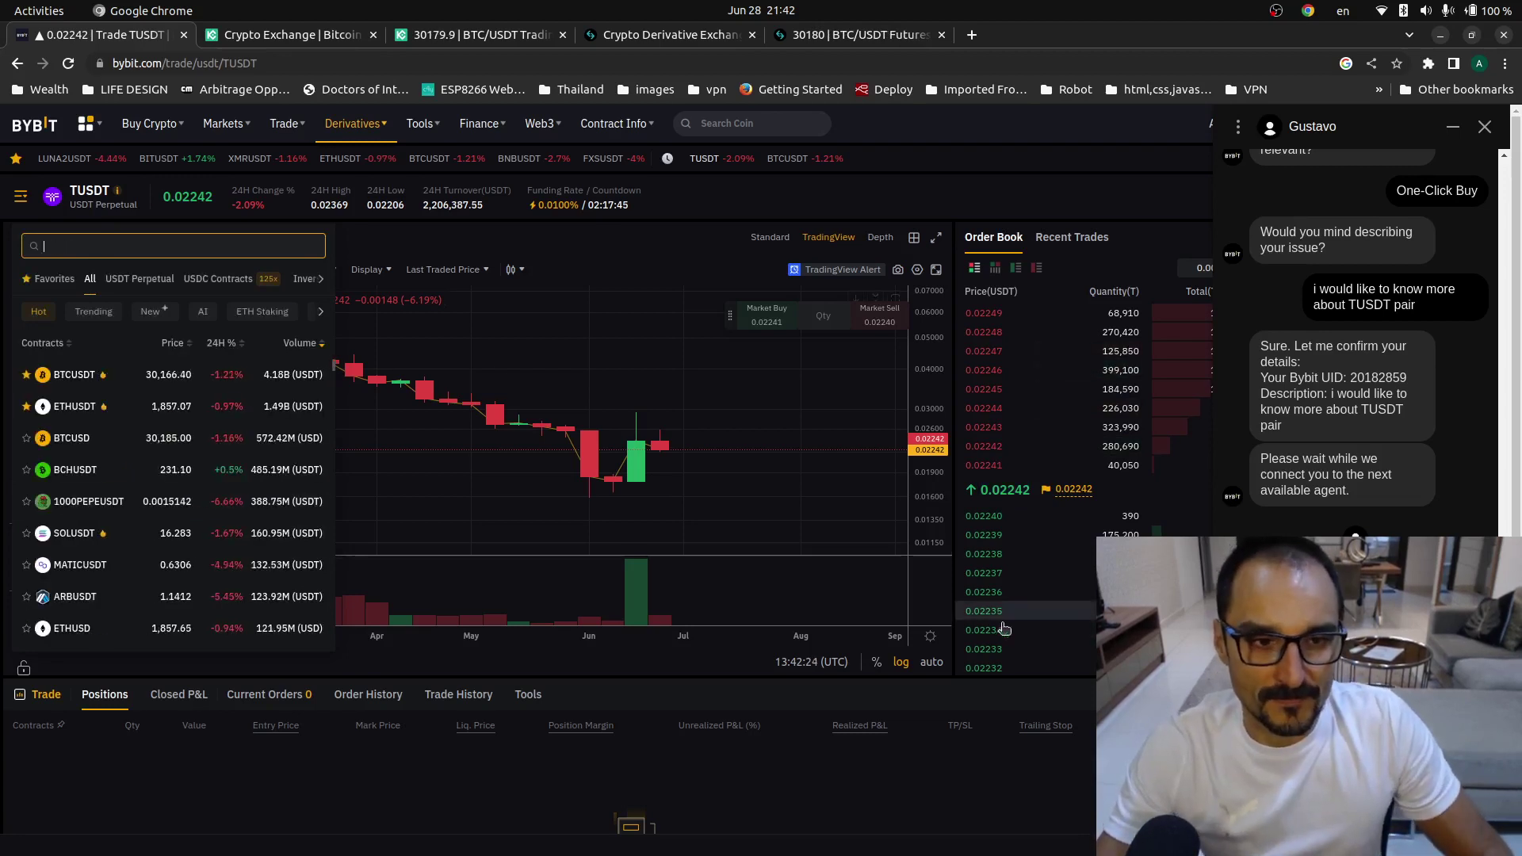
{"action": "key", "text": "Escape"}
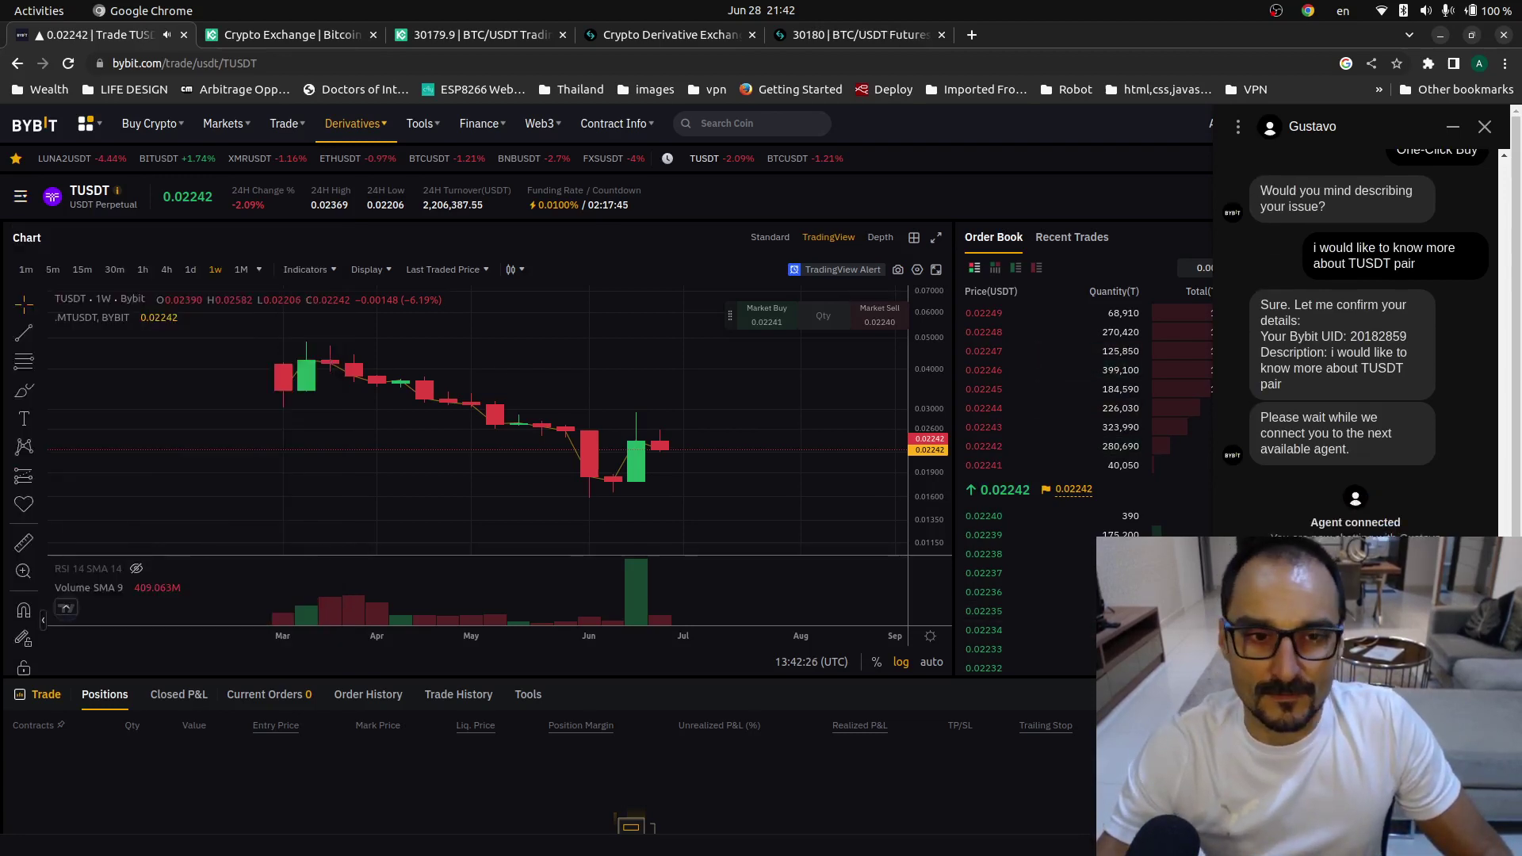
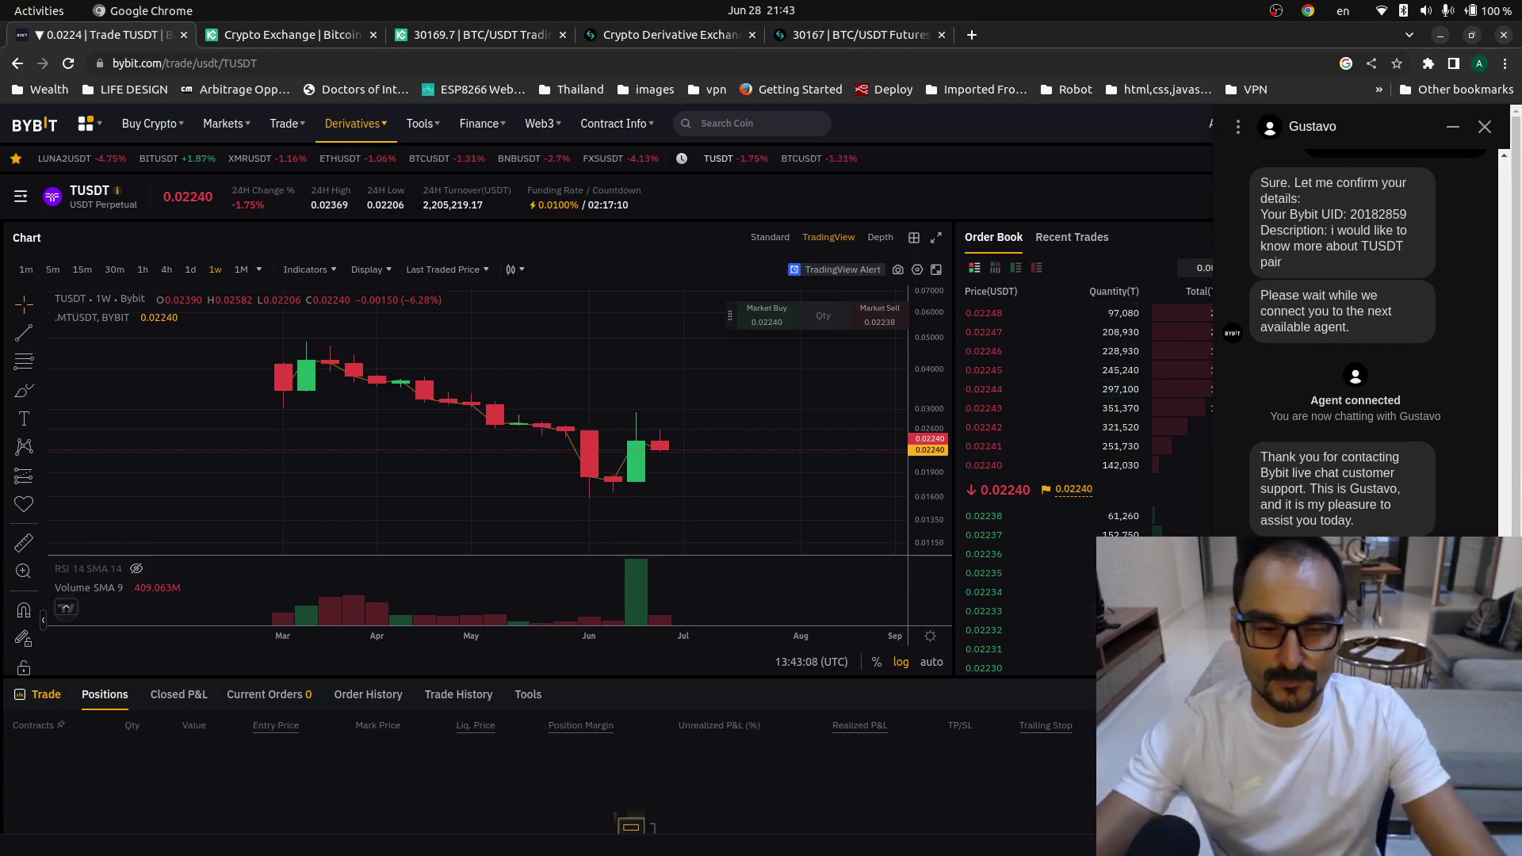
- Send the TUSDT short request to support and capture a screenshot of the chart and order book
{"action": "key", "text": "Return"}
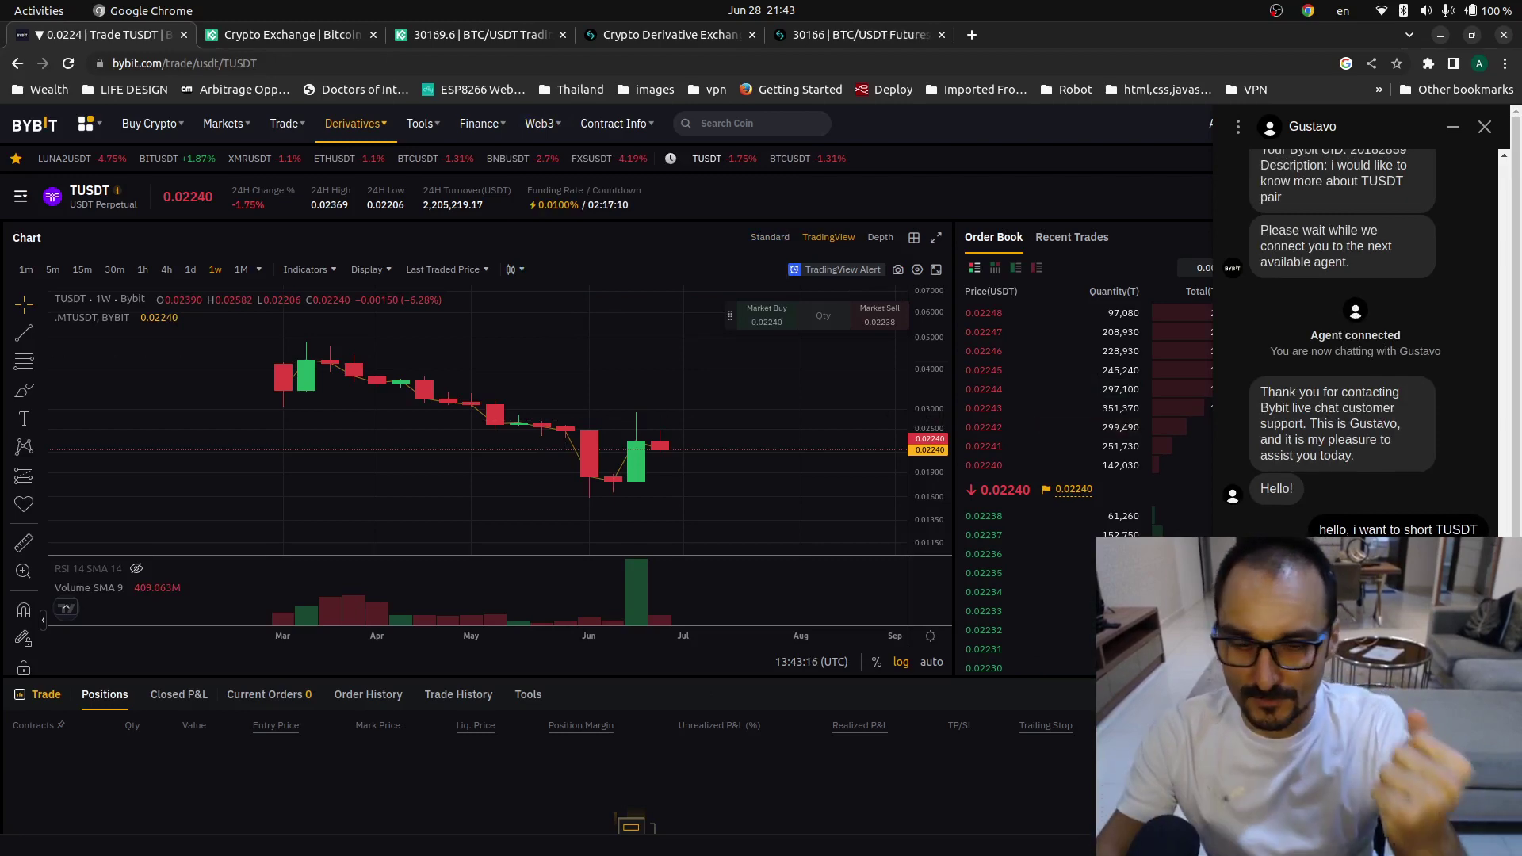
{"action": "key", "text": "Print"}
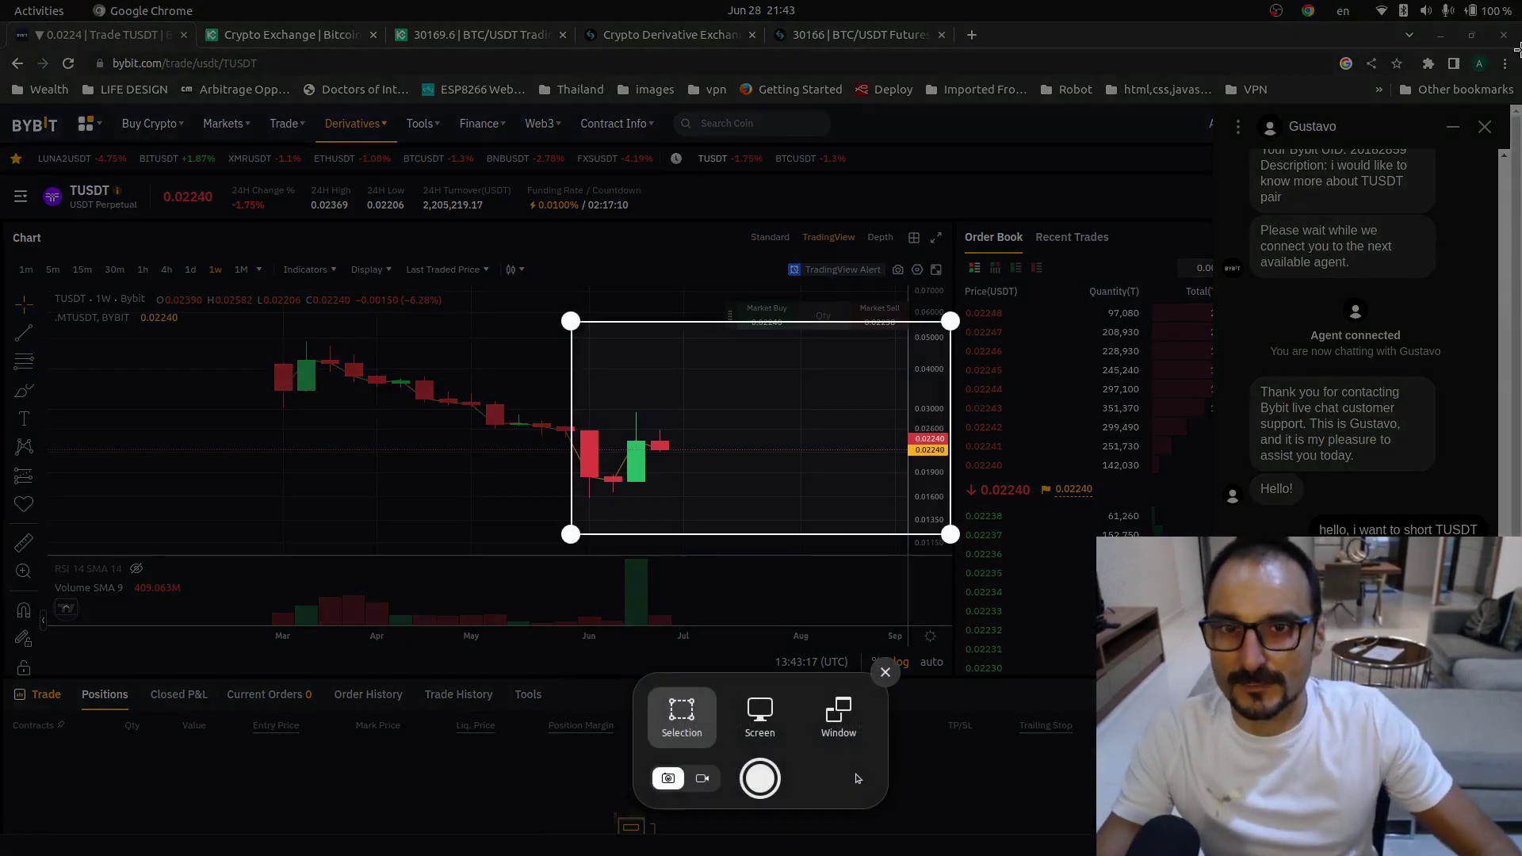
{"action": "left_click_drag", "start_coordinate": [817, 465], "coordinate": [287, 285]}
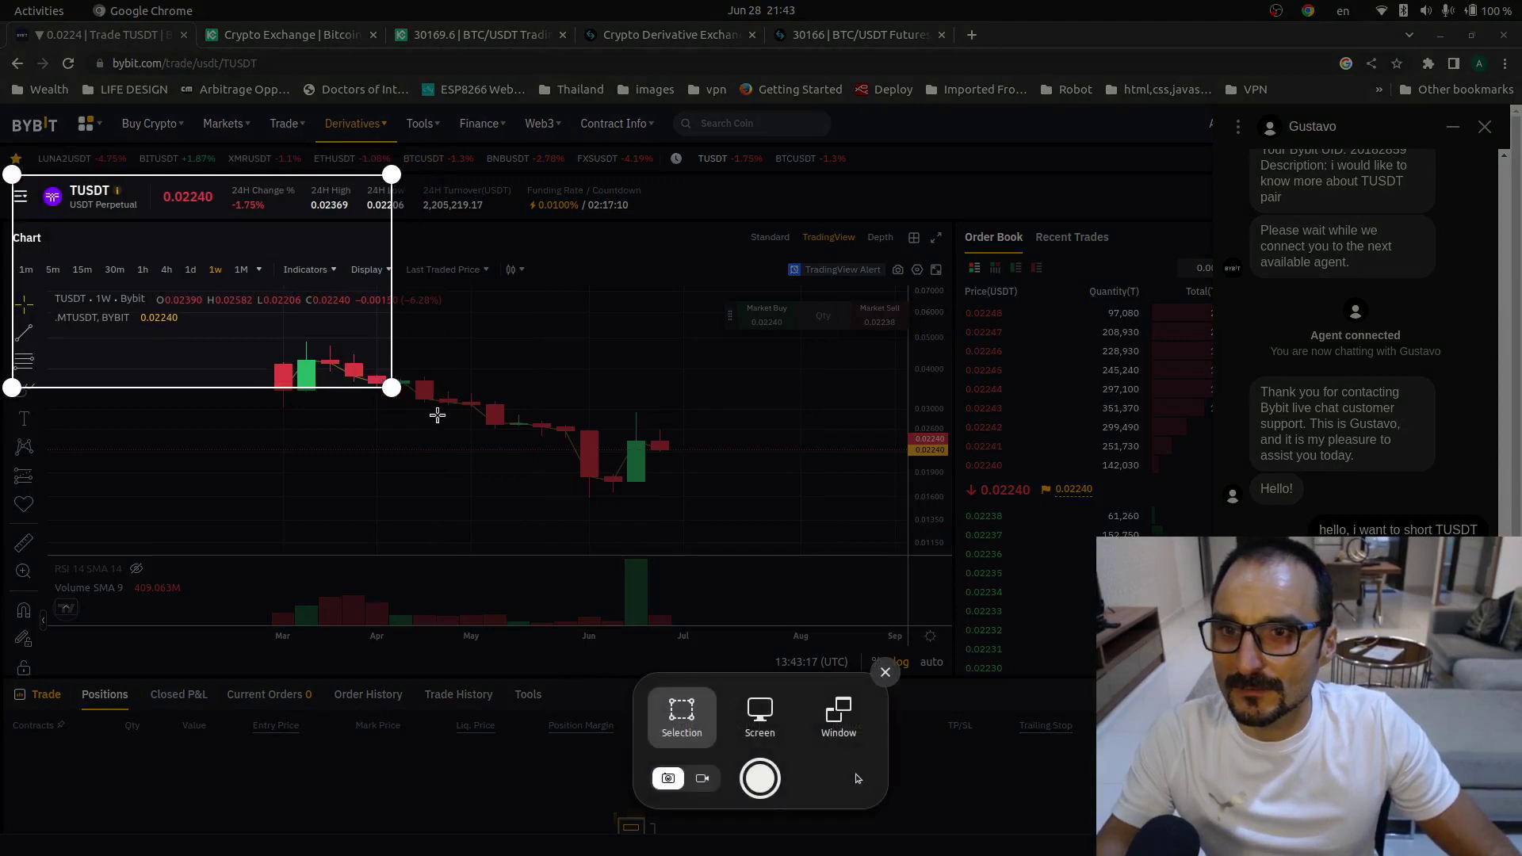
{"action": "left_click_drag", "start_coordinate": [392, 387], "coordinate": [1198, 686]}
{"action": "left_click", "coordinate": [767, 780]}
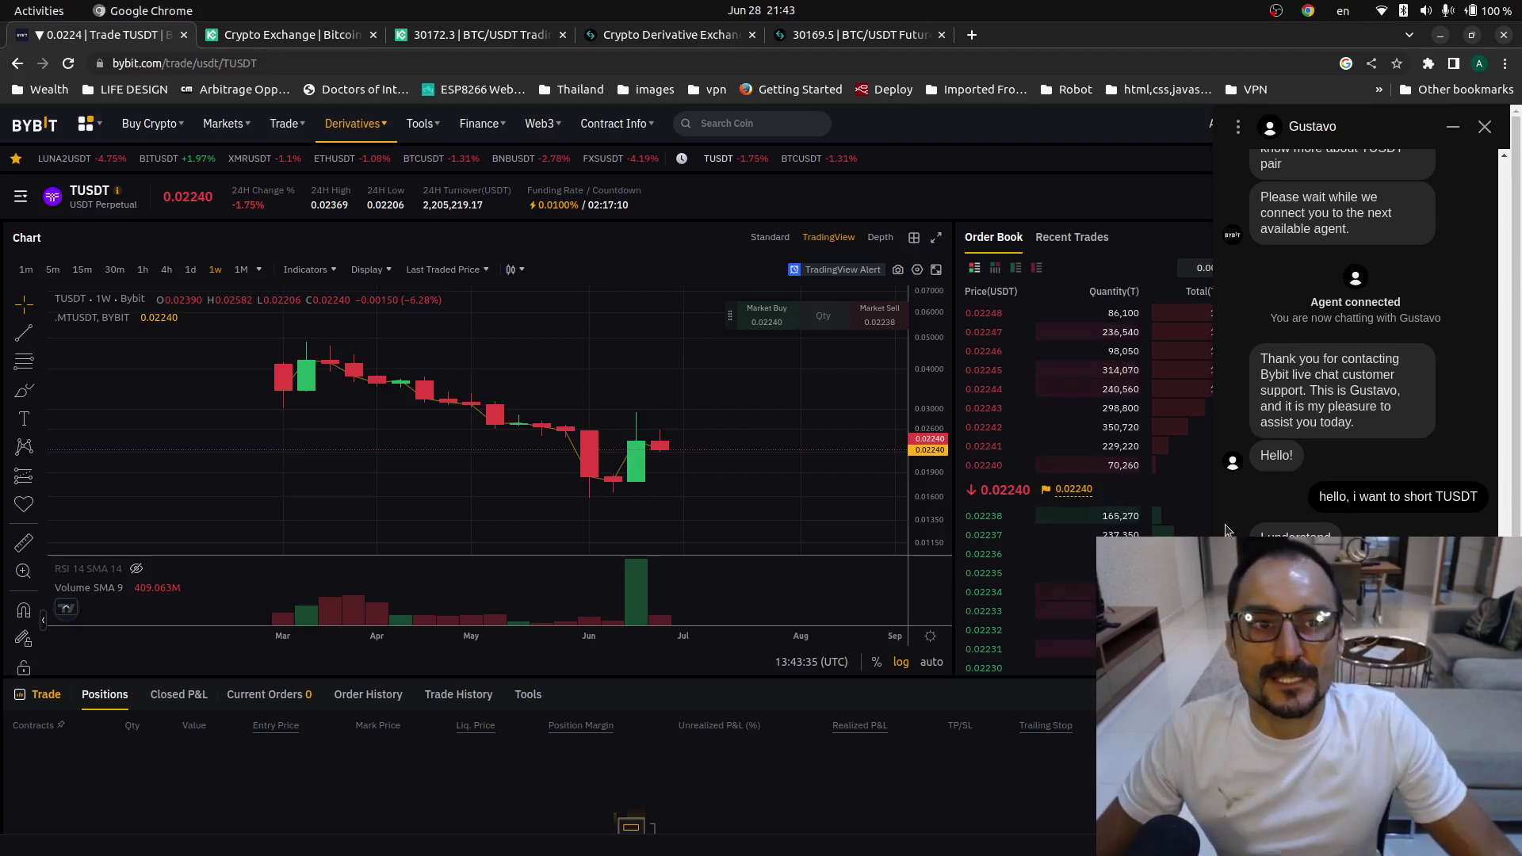
- Scroll through the support chat and open the file picker to attach the capture
{"action": "scroll", "coordinate": [1233, 453], "scroll_direction": "down", "scroll_amount": 5}
{"action": "scroll", "coordinate": [1403, 468], "scroll_direction": "up", "scroll_amount": 5}
{"action": "scroll", "coordinate": [1402, 468], "scroll_direction": "down", "scroll_amount": 1}
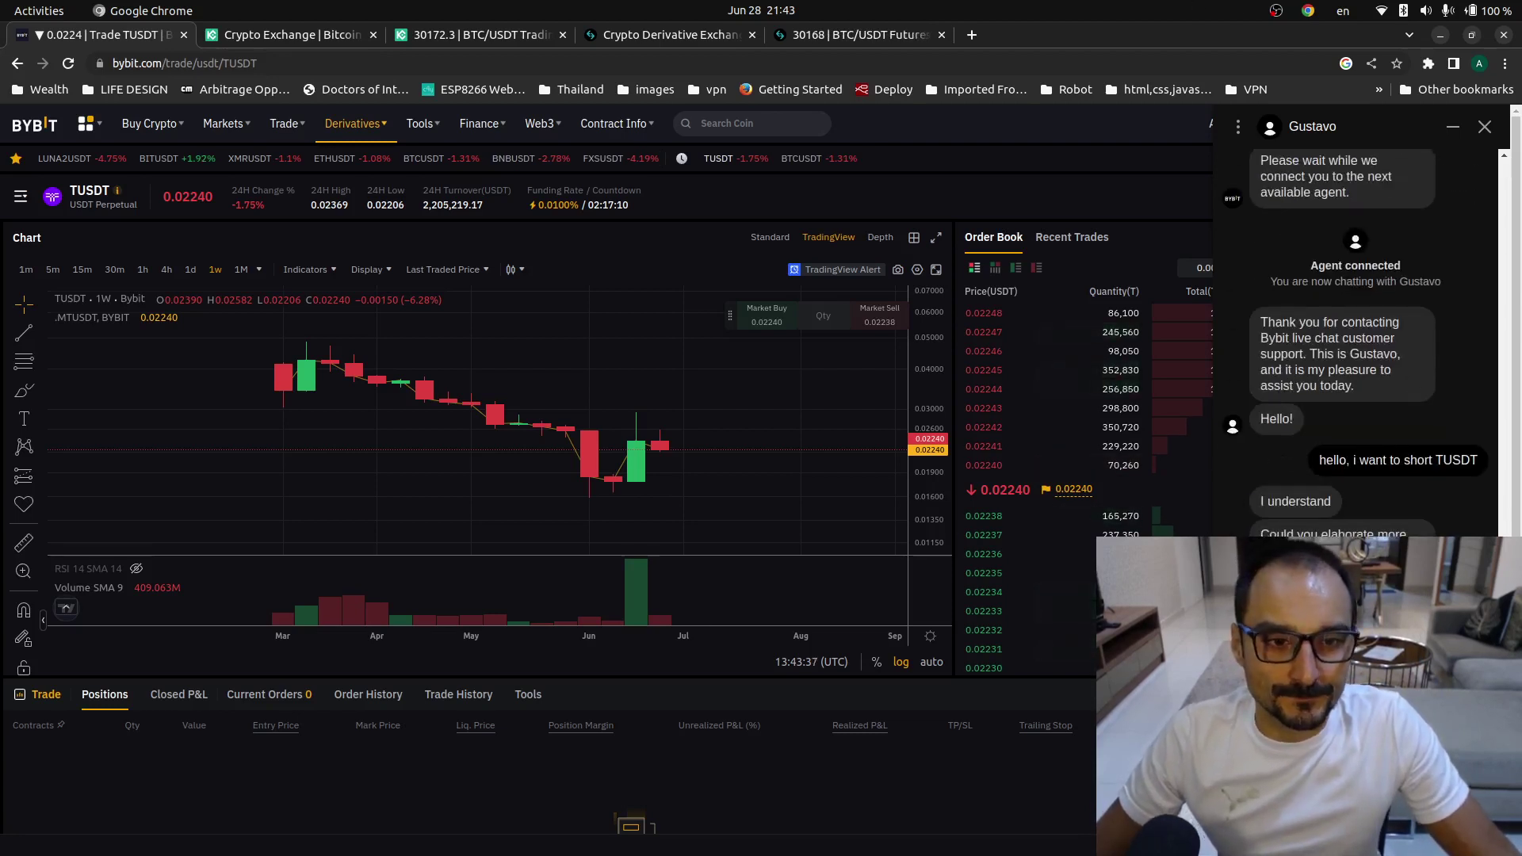
{"action": "scroll", "coordinate": [1355, 345], "scroll_direction": "down", "scroll_amount": 1}
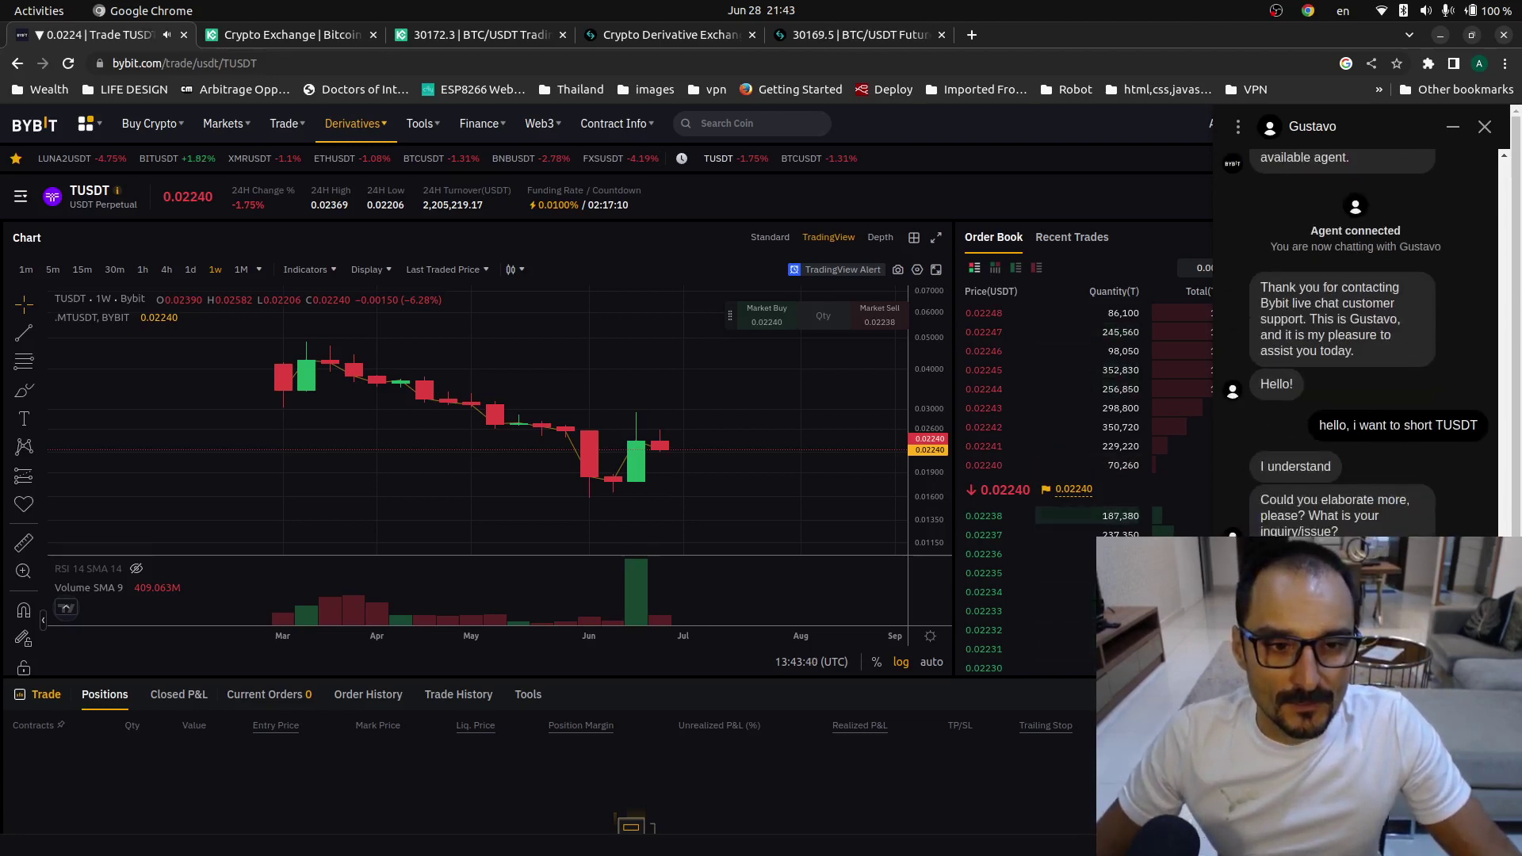
{"action": "left_click", "coordinate": [1474, 828]}
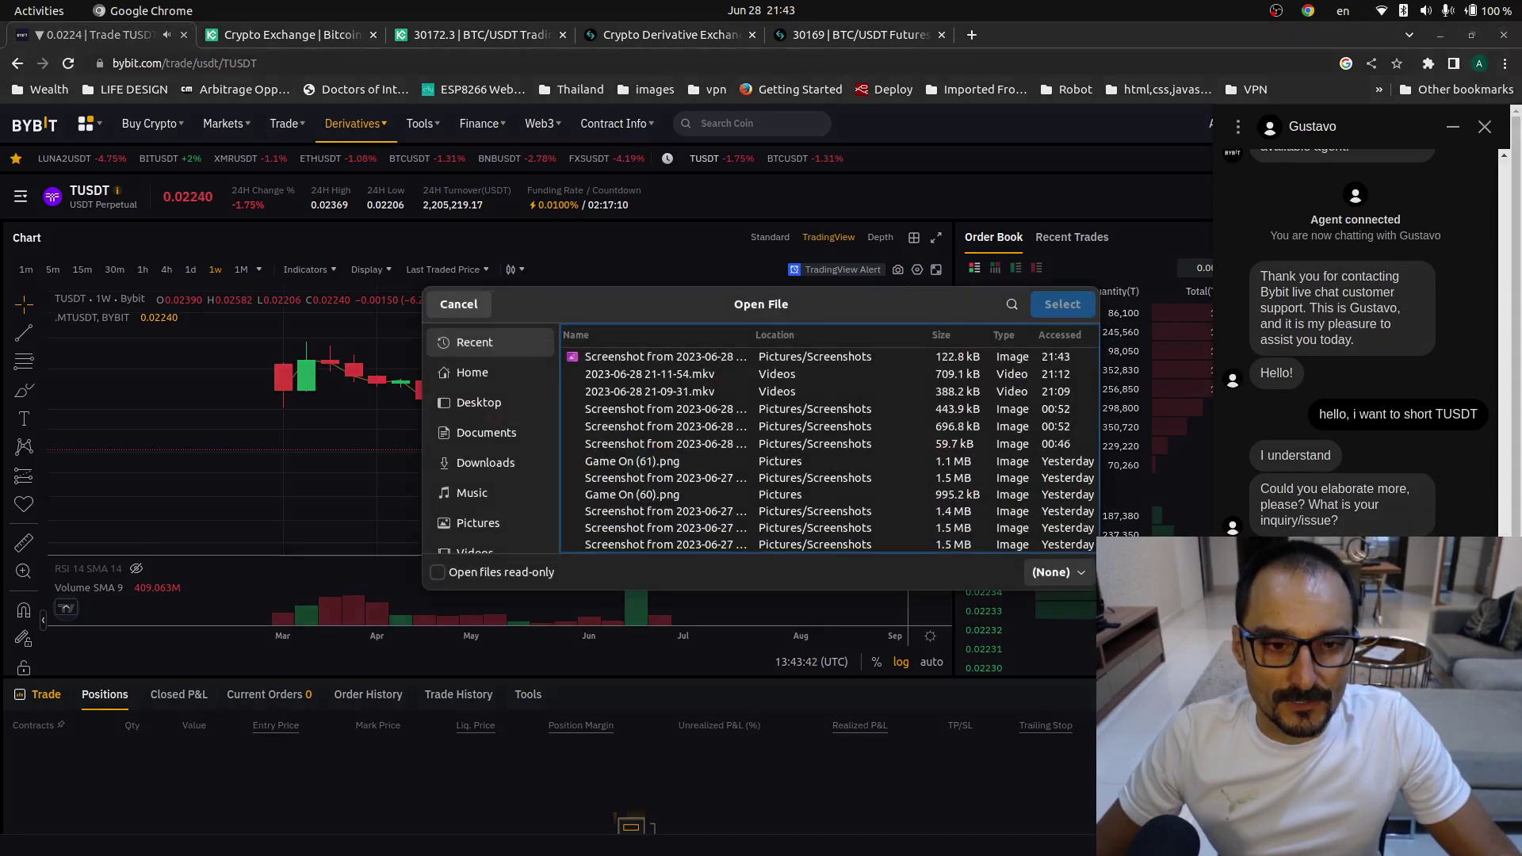
- Attach the newest screenshot to the support chat and bring up the contract list
{"action": "left_click", "coordinate": [631, 358]}
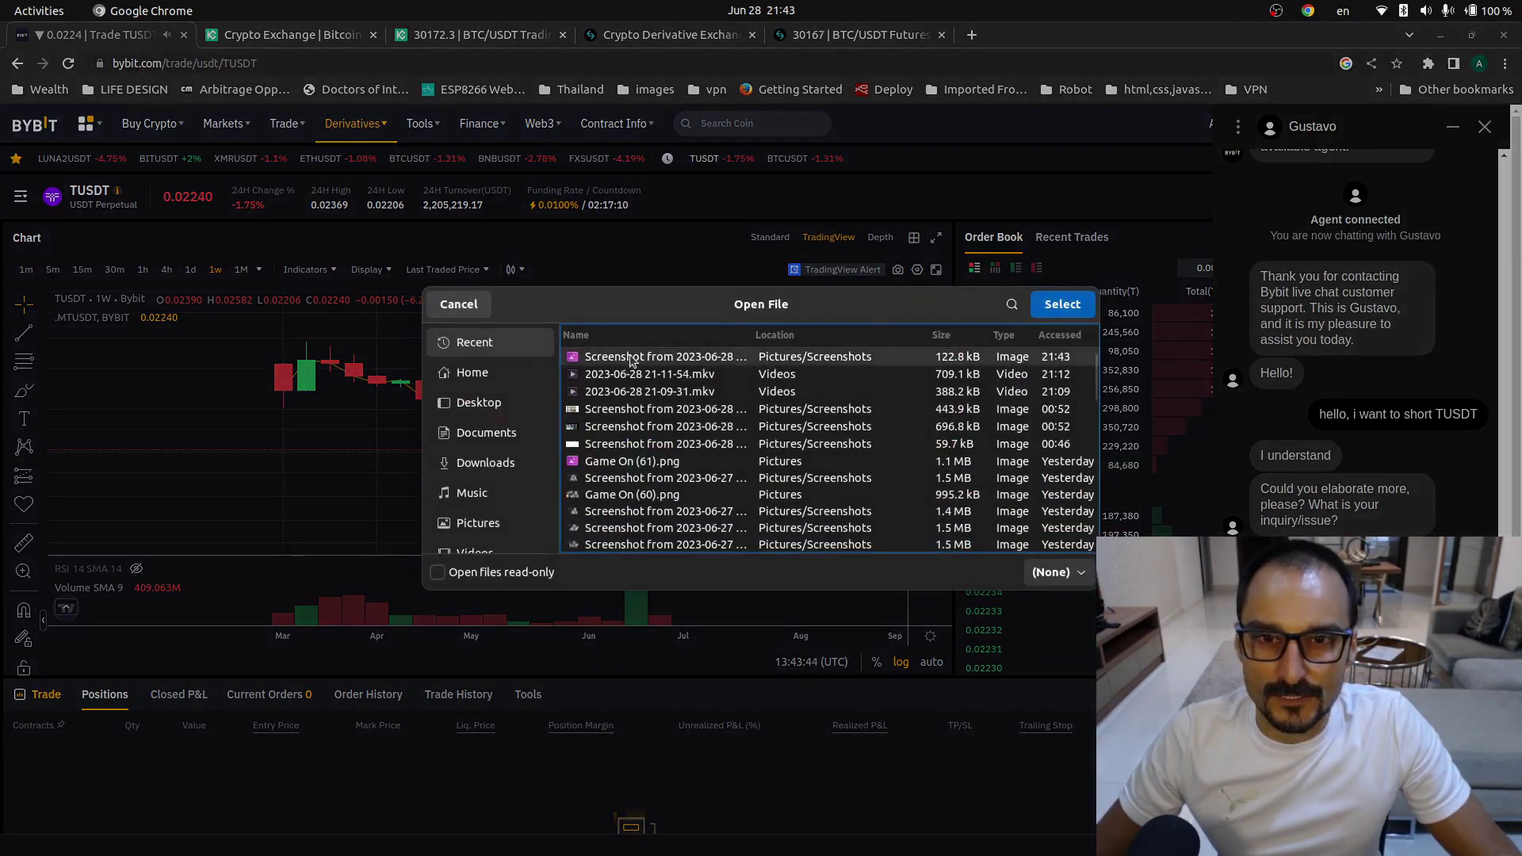
{"action": "double_click", "coordinate": [631, 358]}
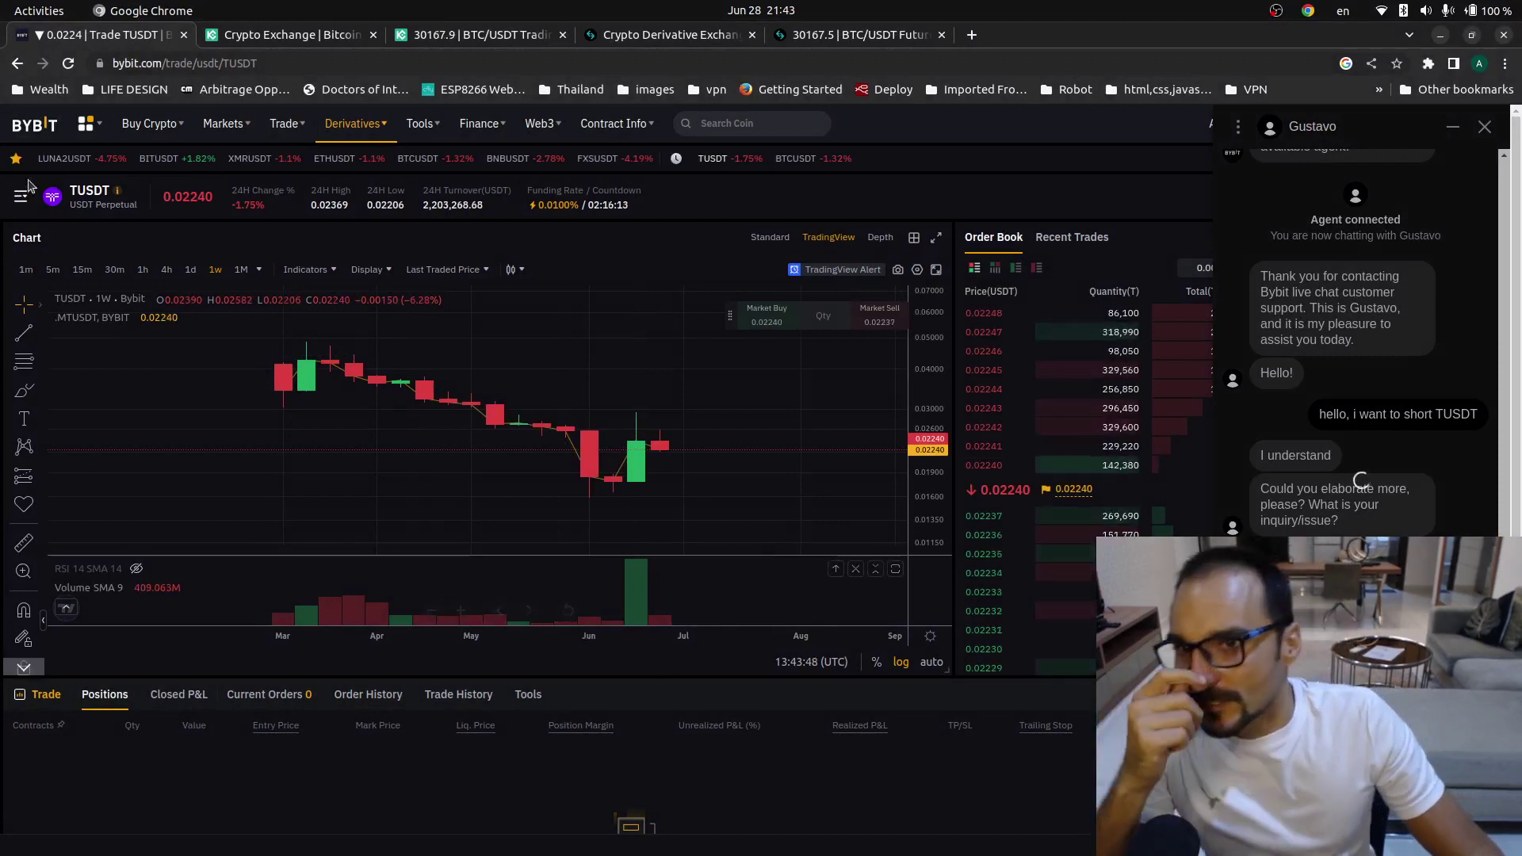
{"action": "left_click", "coordinate": [95, 197]}
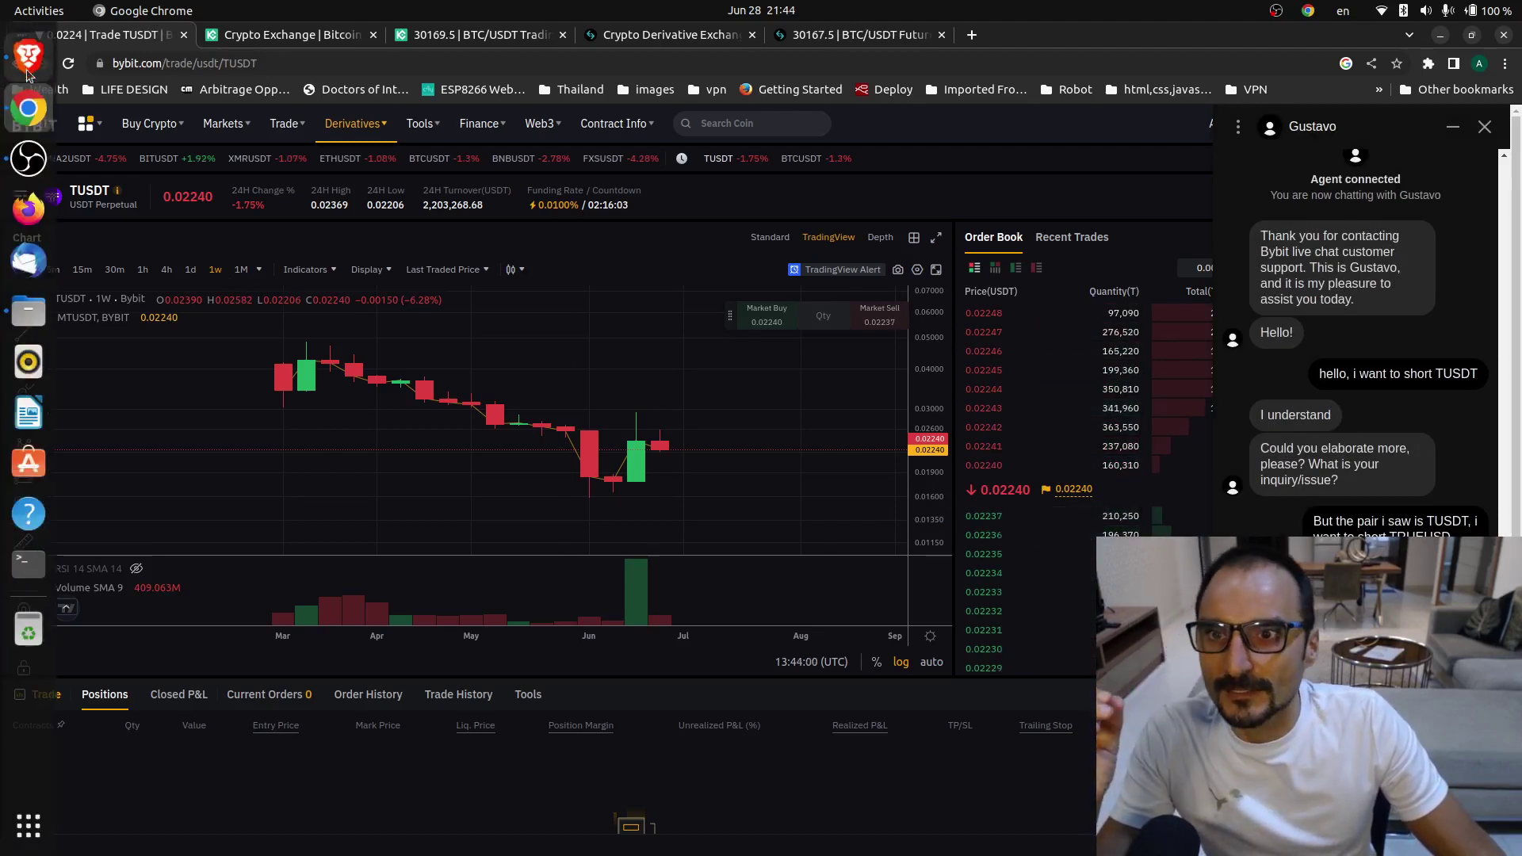
- Screenshot the TrueUSD price details on CoinGecko in Brave, then go back to the Bybit chat in Chrome
{"action": "left_click", "coordinate": [27, 158]}
{"action": "left_click", "coordinate": [109, 33]}
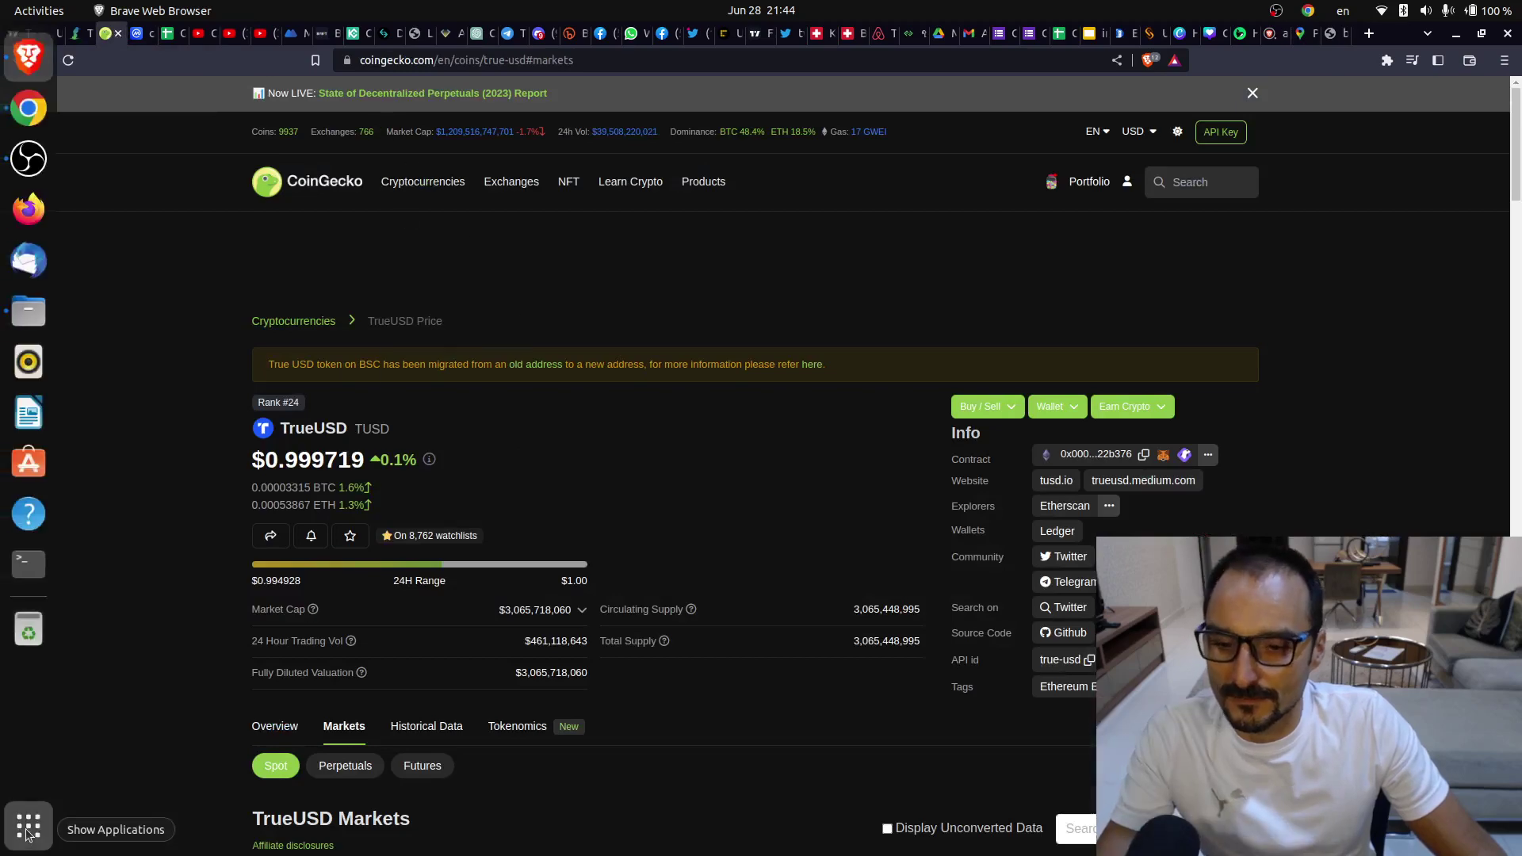
{"action": "left_click", "coordinate": [27, 826]}
{"action": "left_click", "coordinate": [1068, 590]}
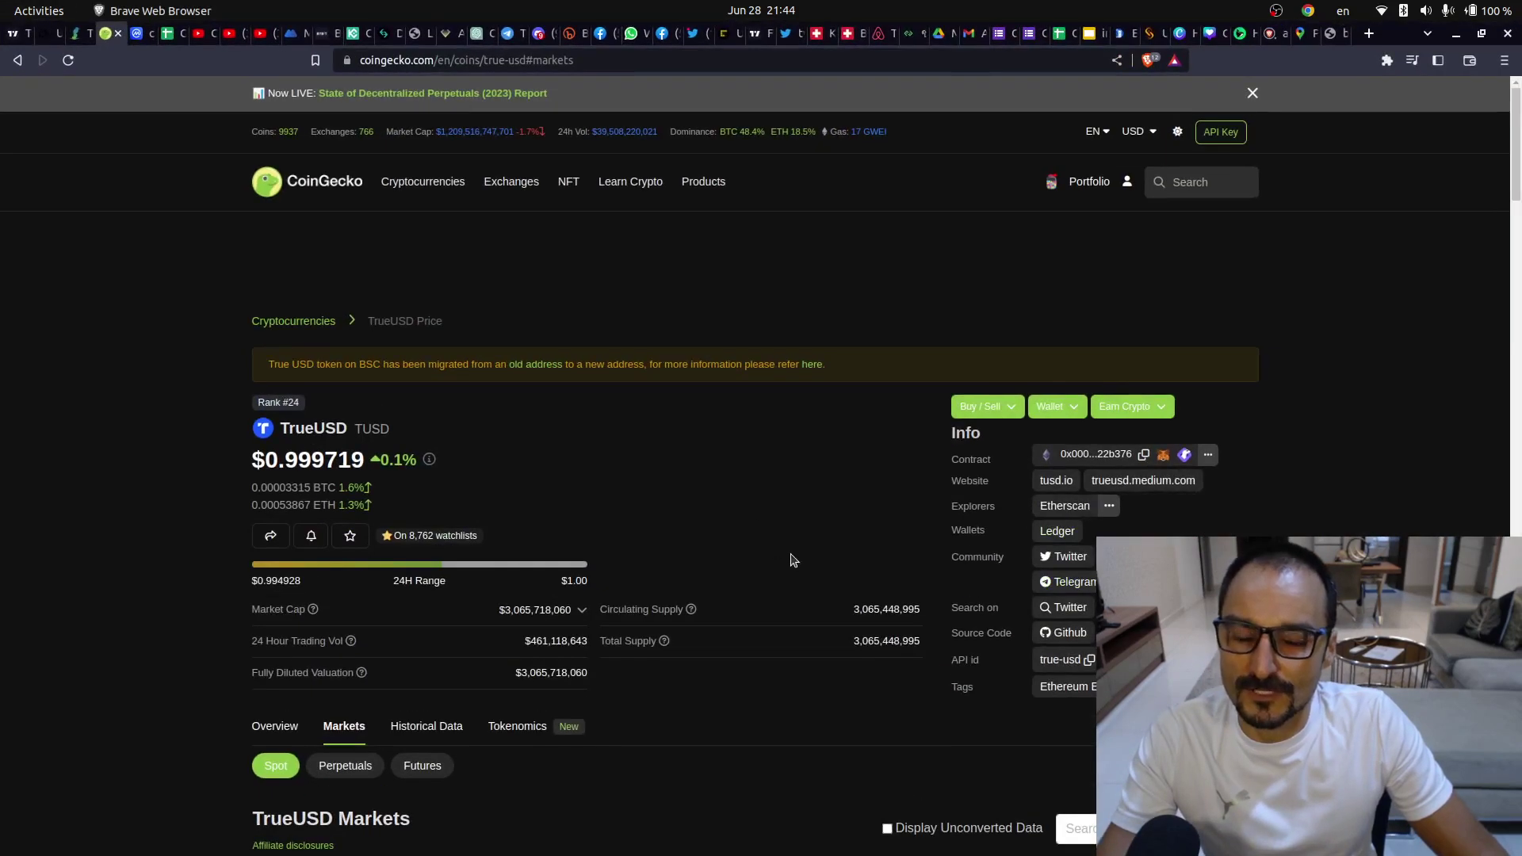
{"action": "key", "text": "Print"}
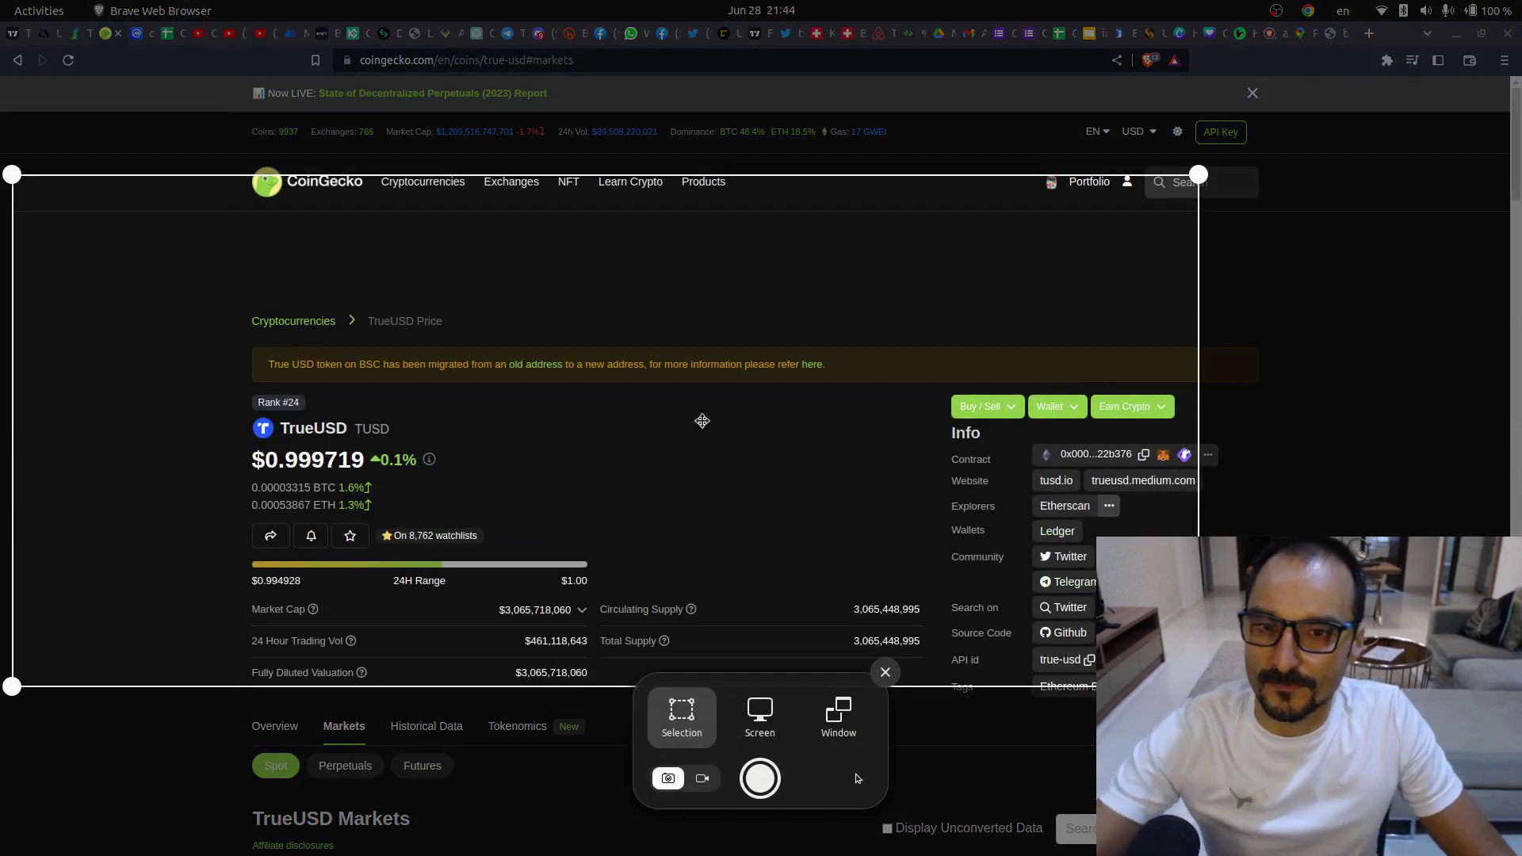
{"action": "left_click_drag", "start_coordinate": [702, 420], "coordinate": [846, 578]}
{"action": "key", "text": "Return"}
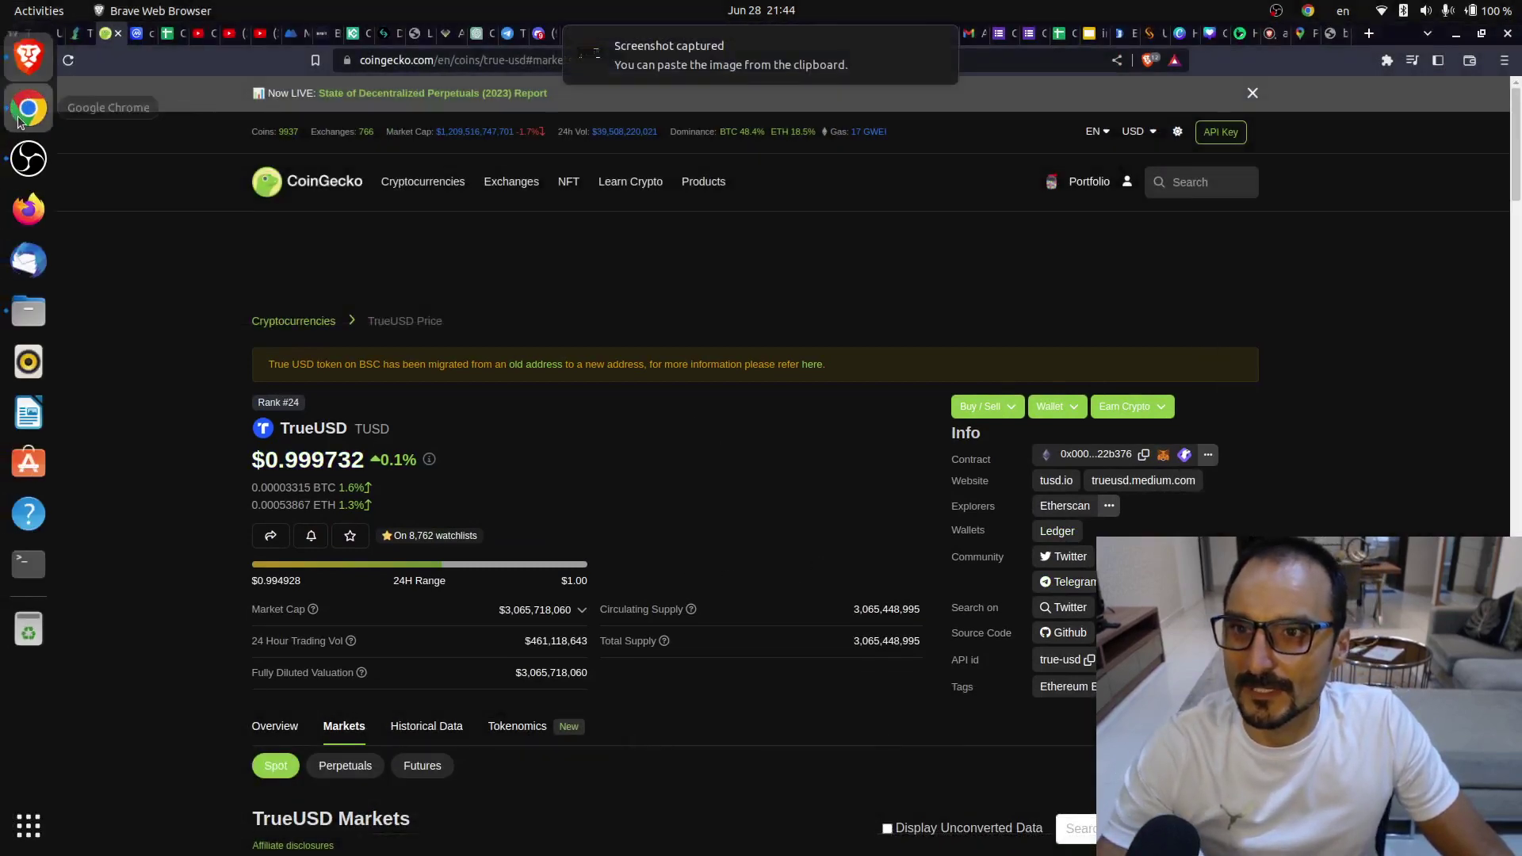
{"action": "left_click", "coordinate": [22, 109]}
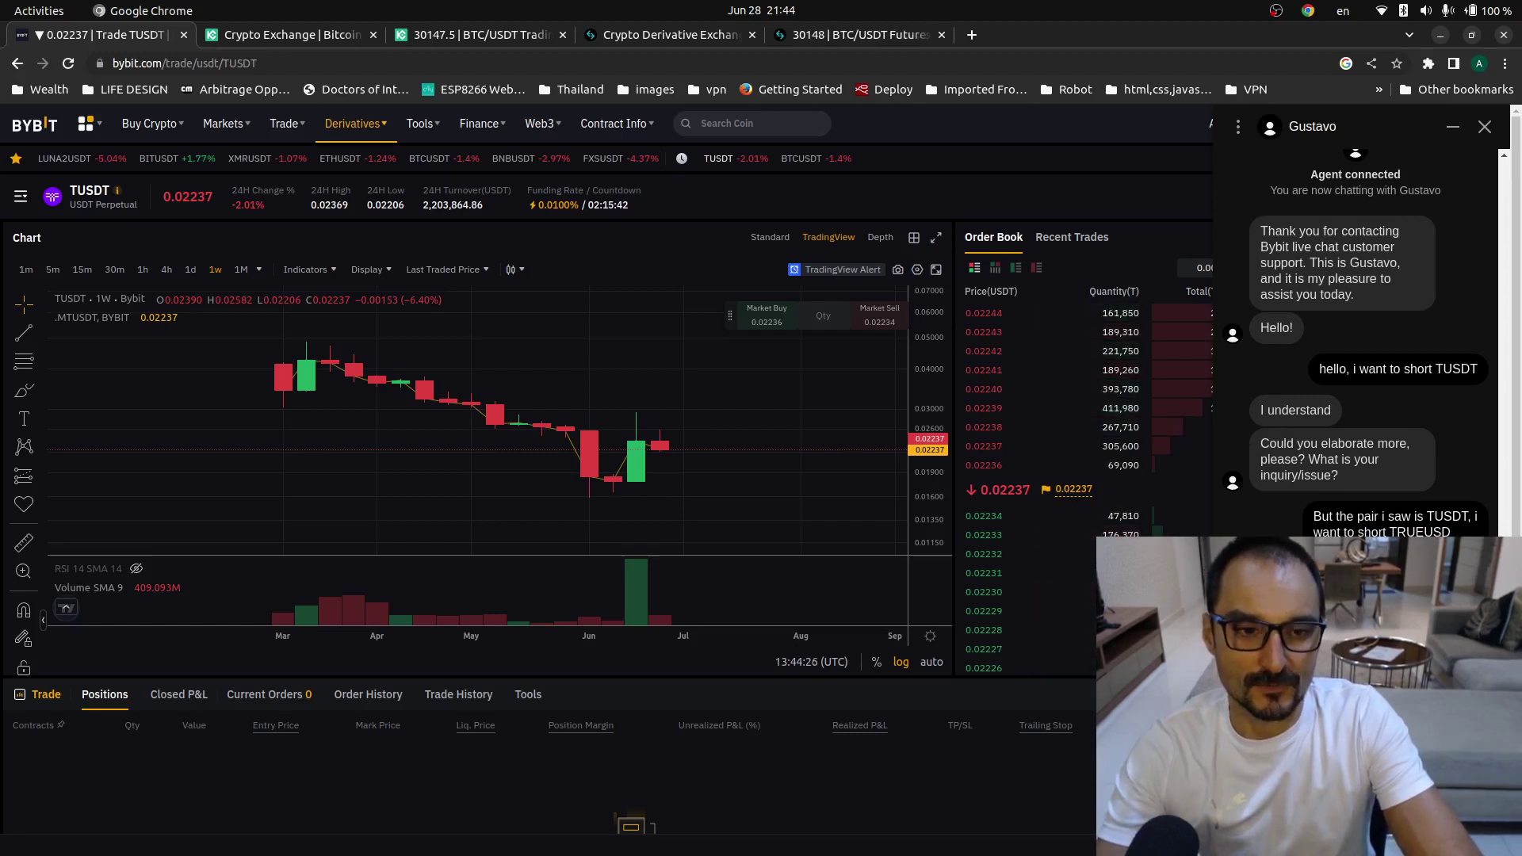
- Send the TUSDT 0.02240 vs TrueUSD 0.9982 comparison, then upload the newest screenshot
{"action": "key", "text": "Return"}
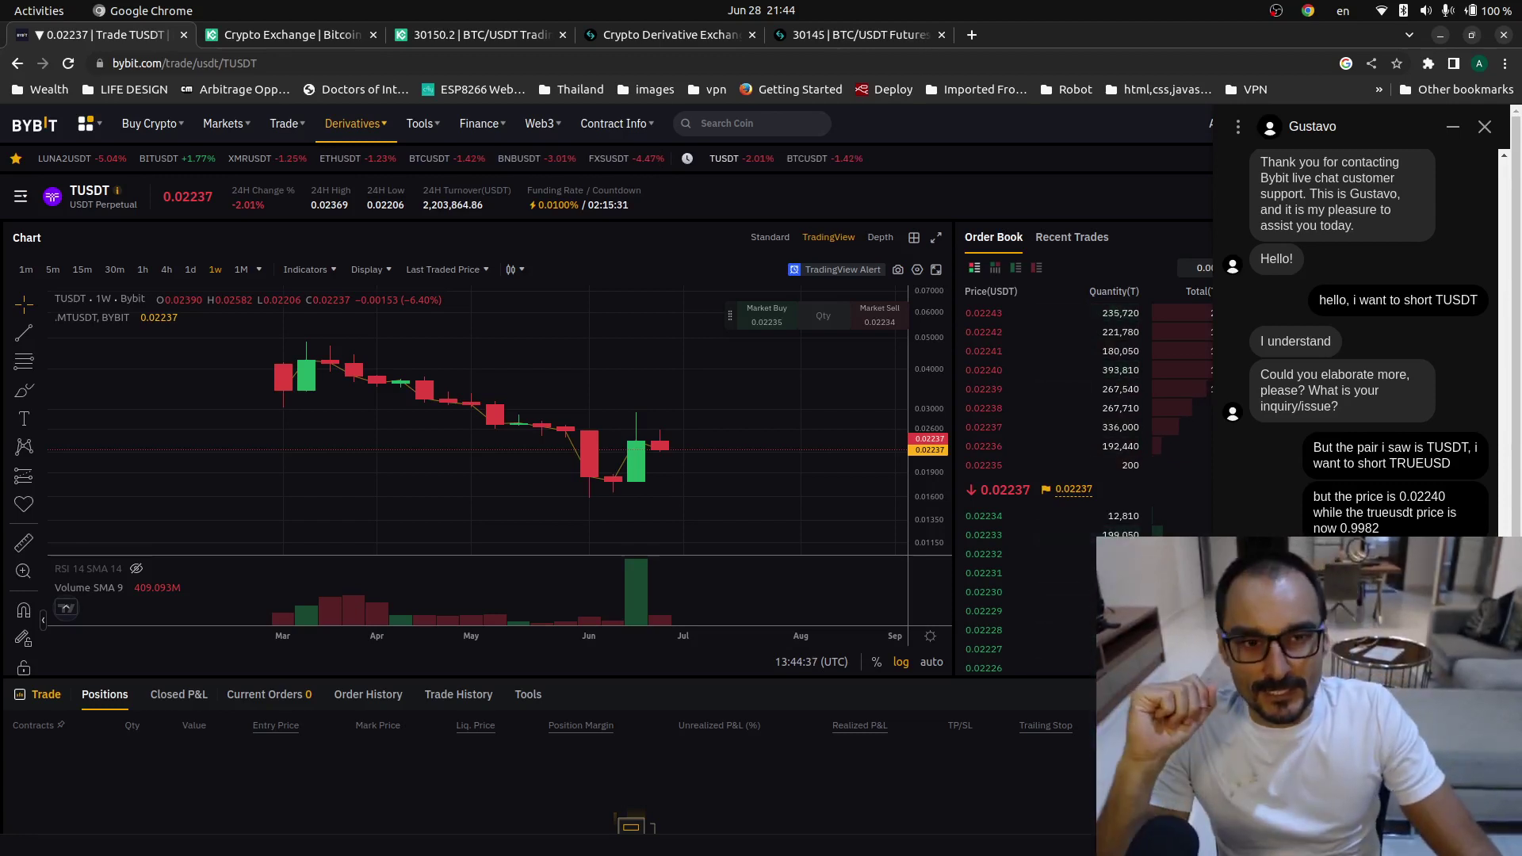
{"action": "key", "text": "Return"}
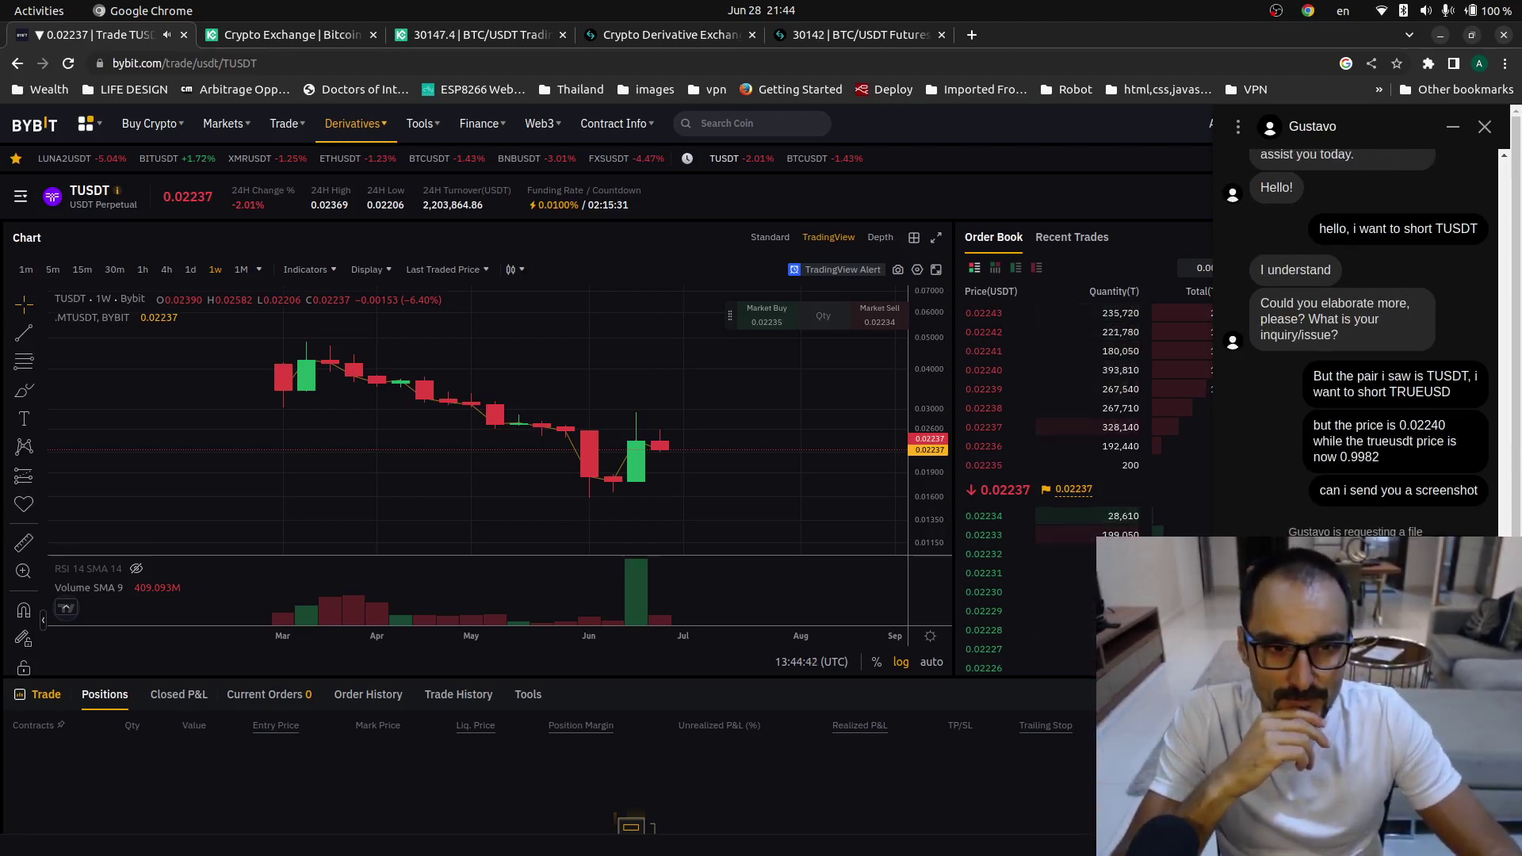
{"action": "left_click", "coordinate": [1356, 555]}
{"action": "left_click", "coordinate": [664, 356]}
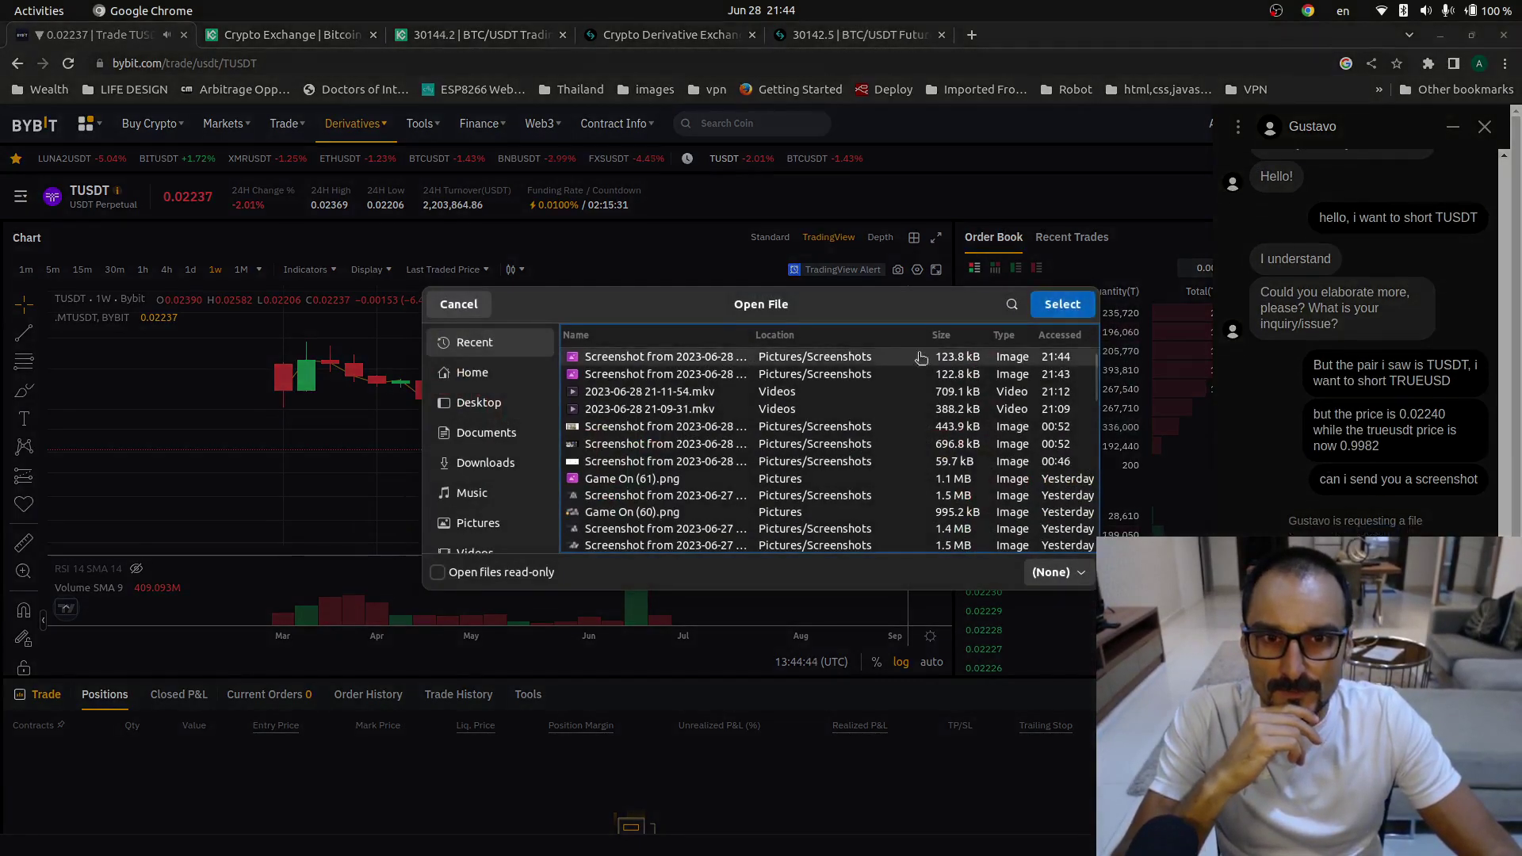
{"action": "left_click", "coordinate": [1062, 304]}
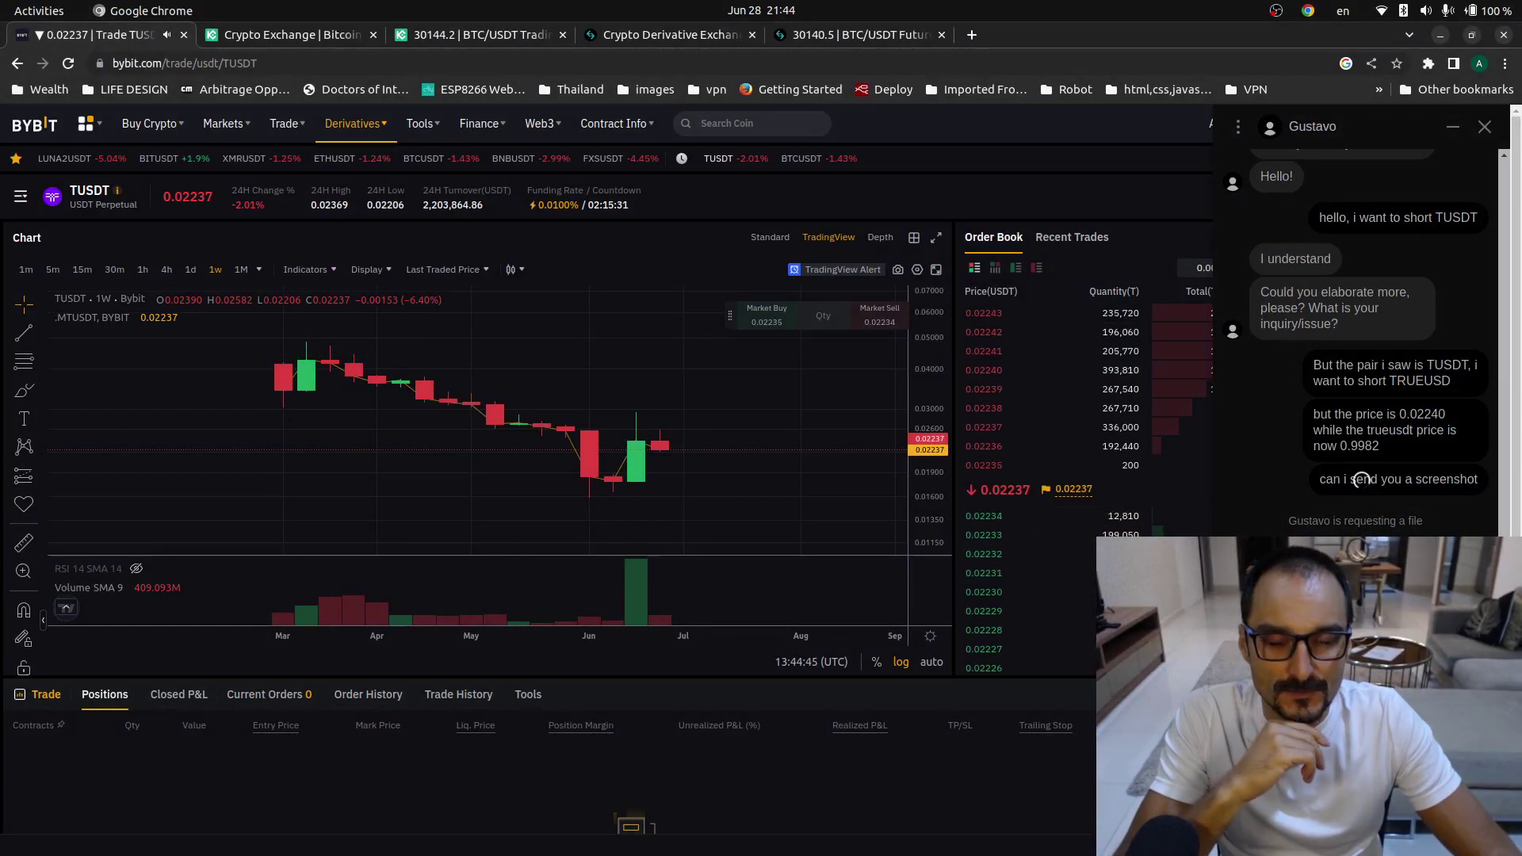
{"action": "scroll", "coordinate": [1361, 479], "scroll_direction": "down", "scroll_amount": 2}
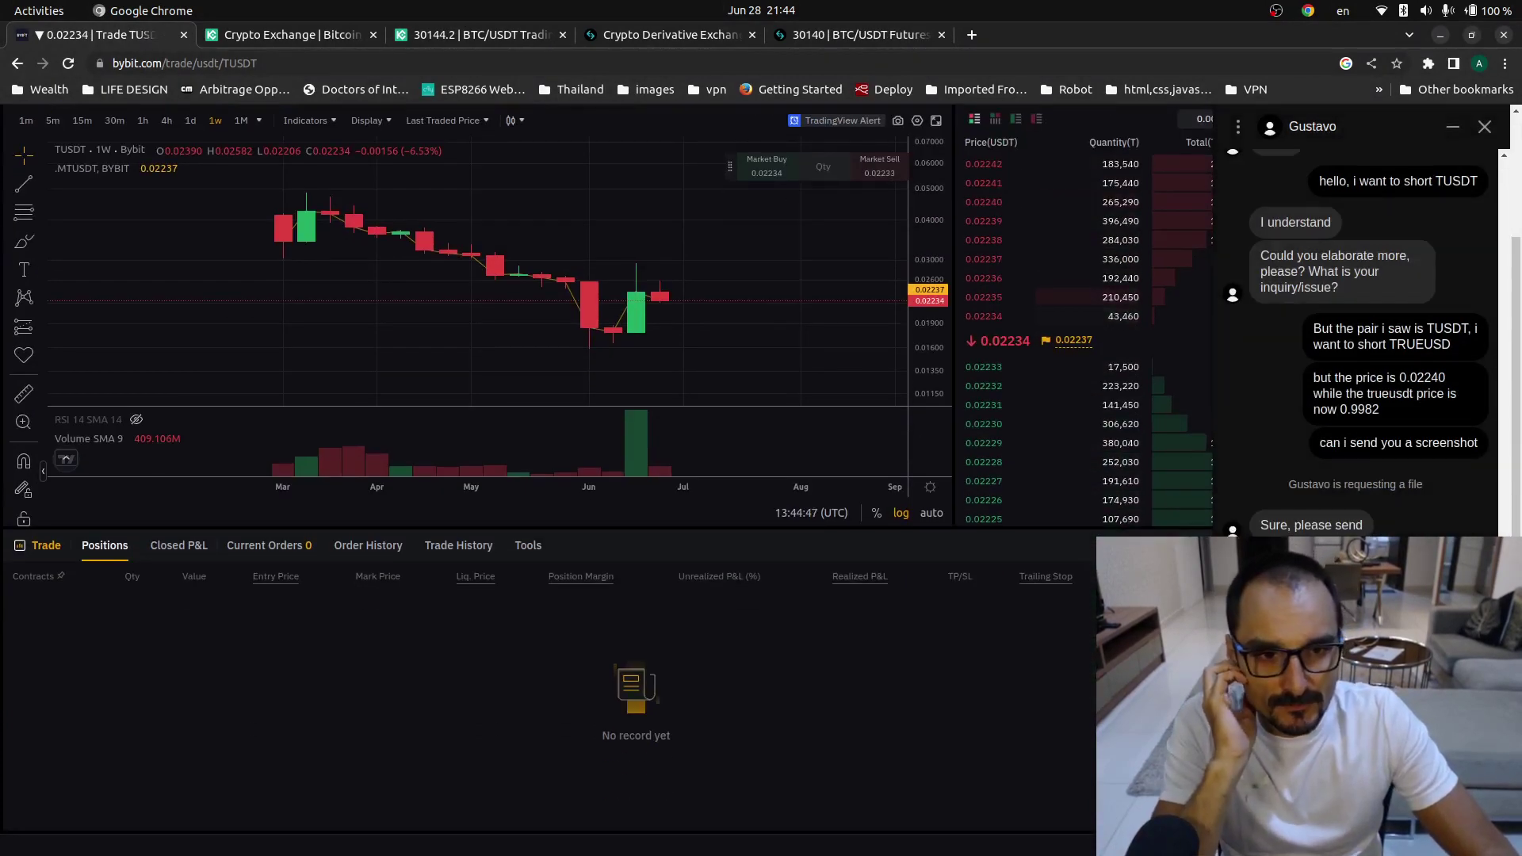
{"action": "scroll", "coordinate": [697, 611], "scroll_direction": "up", "scroll_amount": 2}
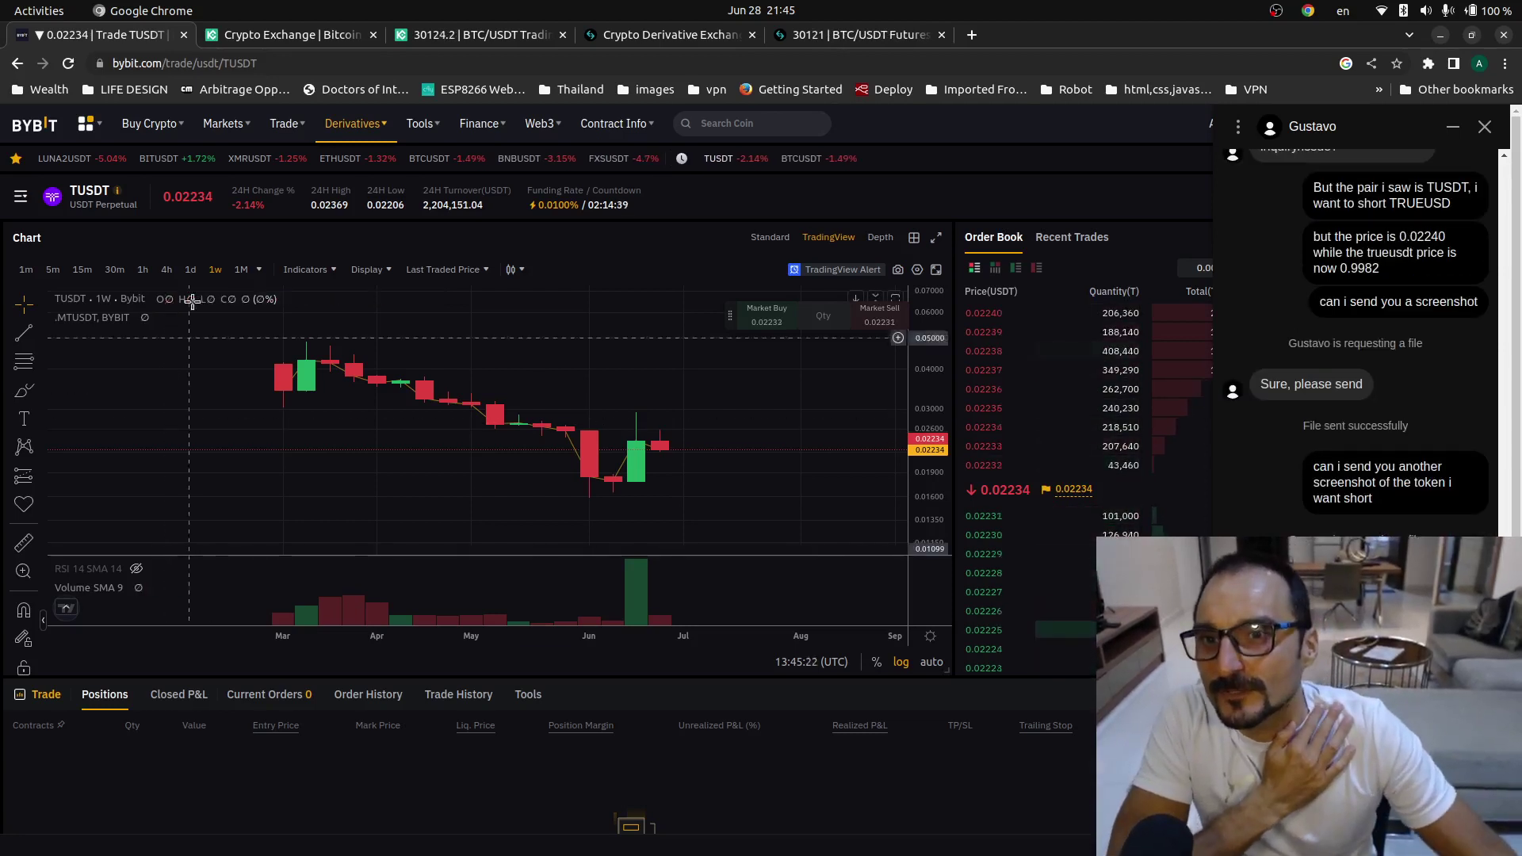
- Move the OBS webcam overlay to the bottom-left corner and return to the Bybit page
{"action": "mouse_move", "coordinate": [117, 184]}
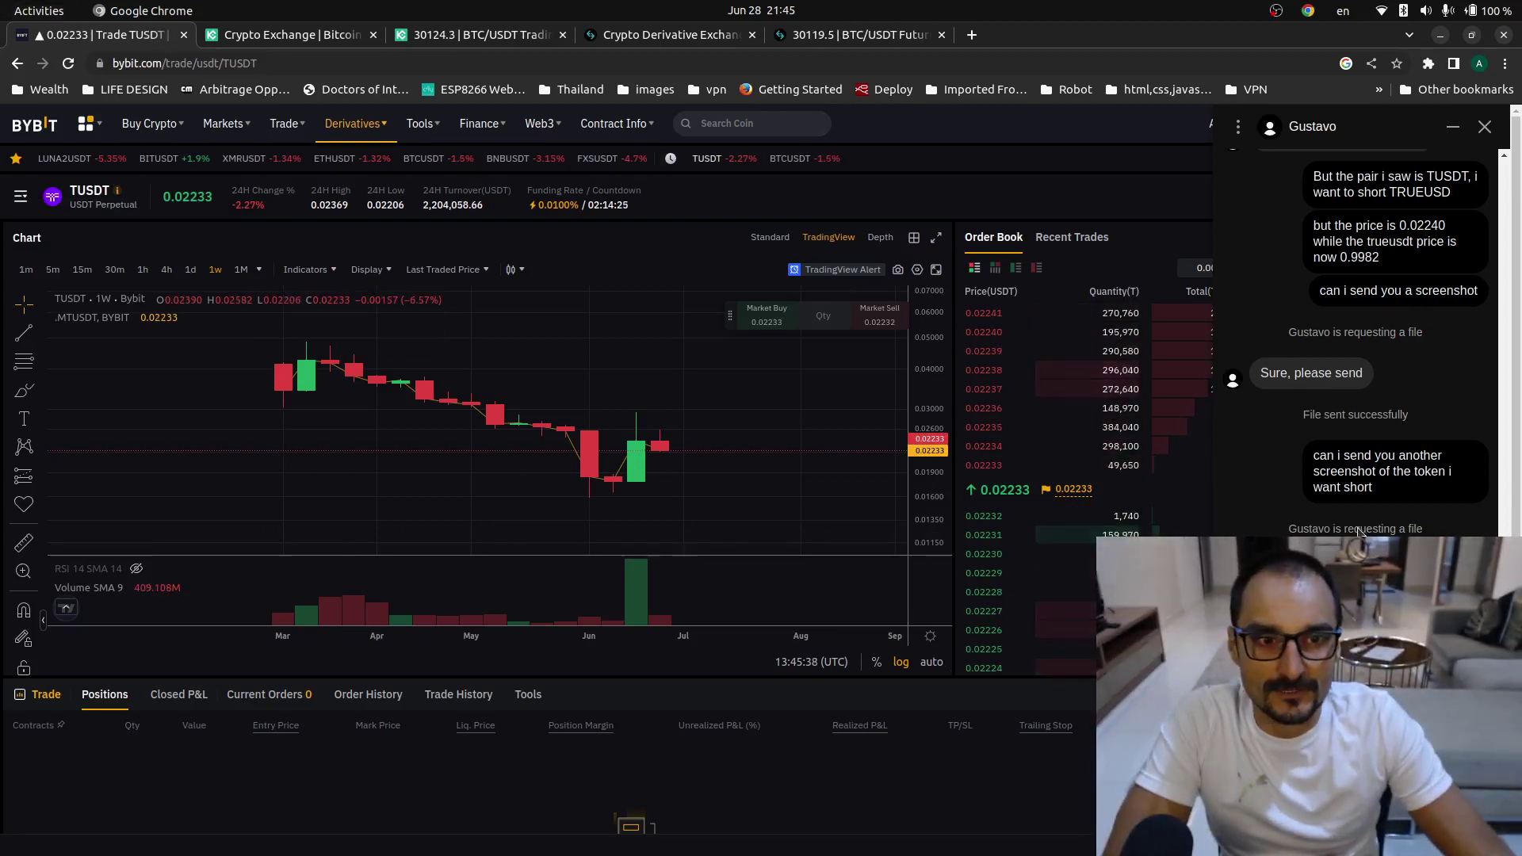
{"action": "mouse_move", "coordinate": [3, 223]}
{"action": "left_click", "coordinate": [28, 159]}
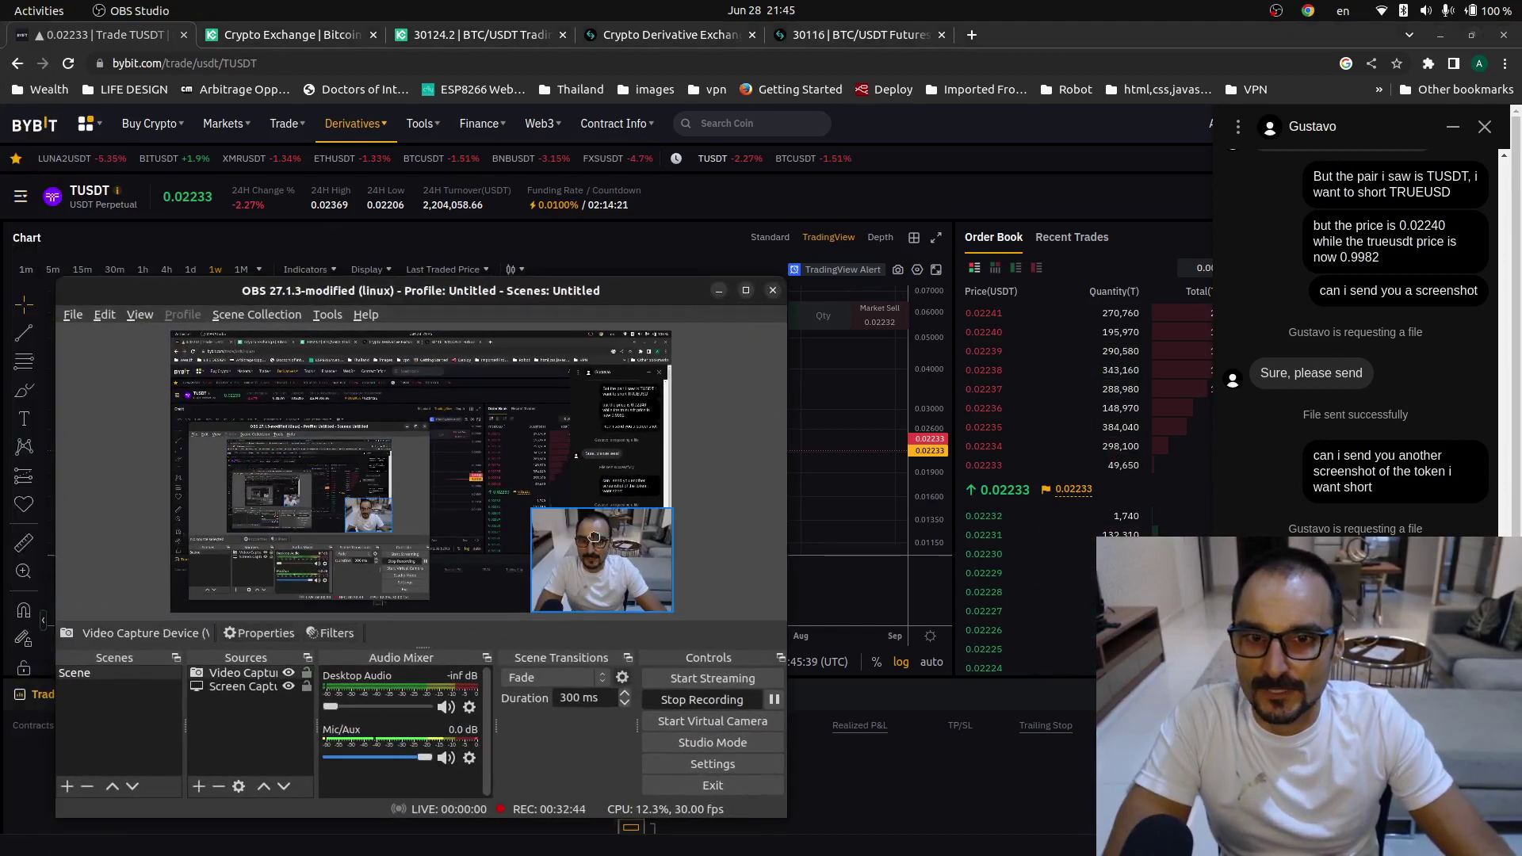
{"action": "left_click_drag", "start_coordinate": [317, 555], "coordinate": [246, 565]}
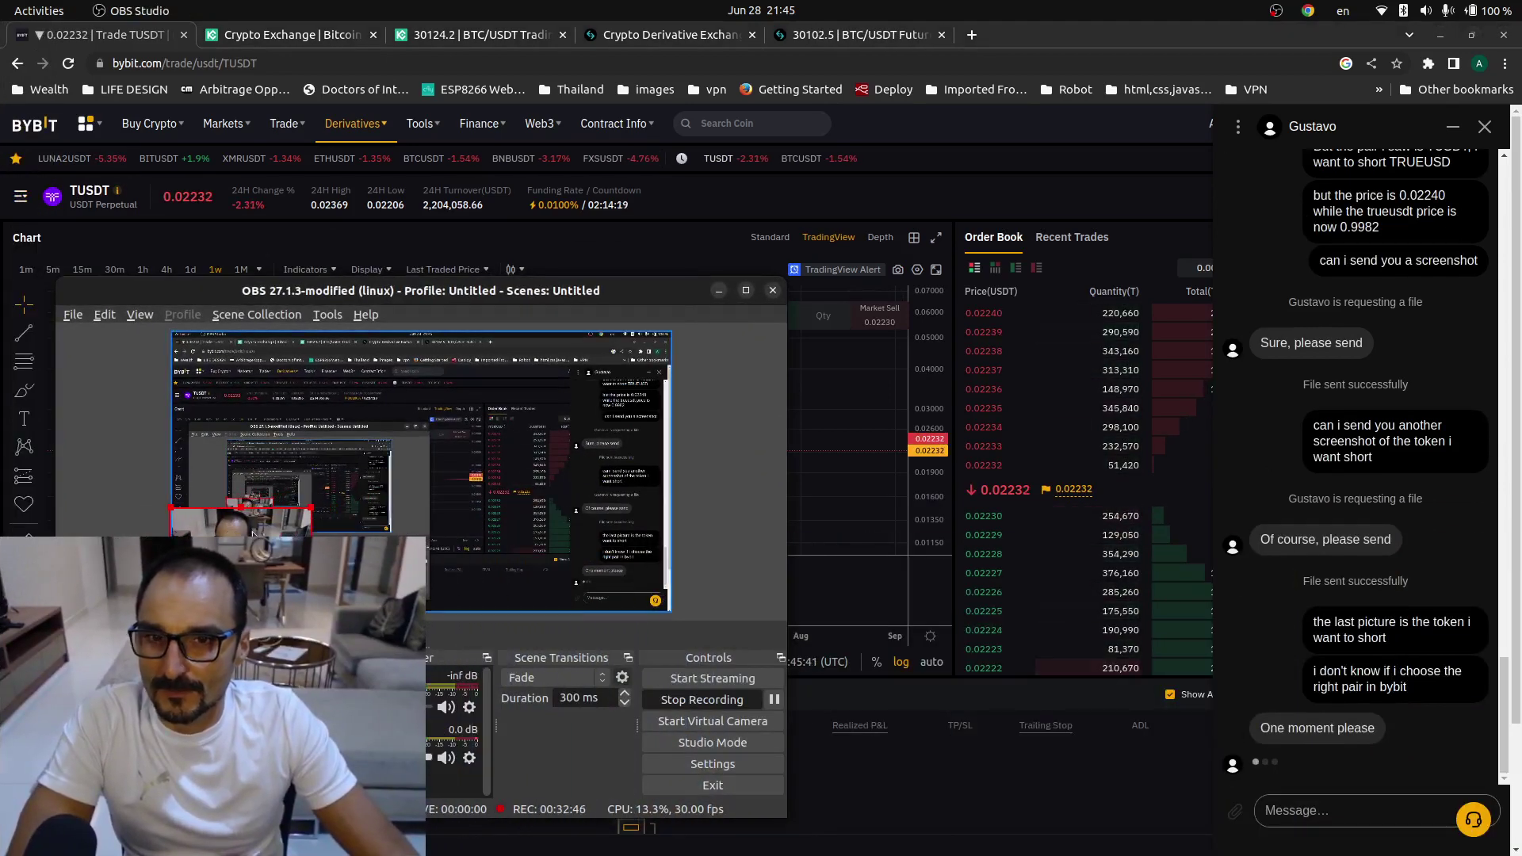
{"action": "triple_click", "coordinate": [583, 190]}
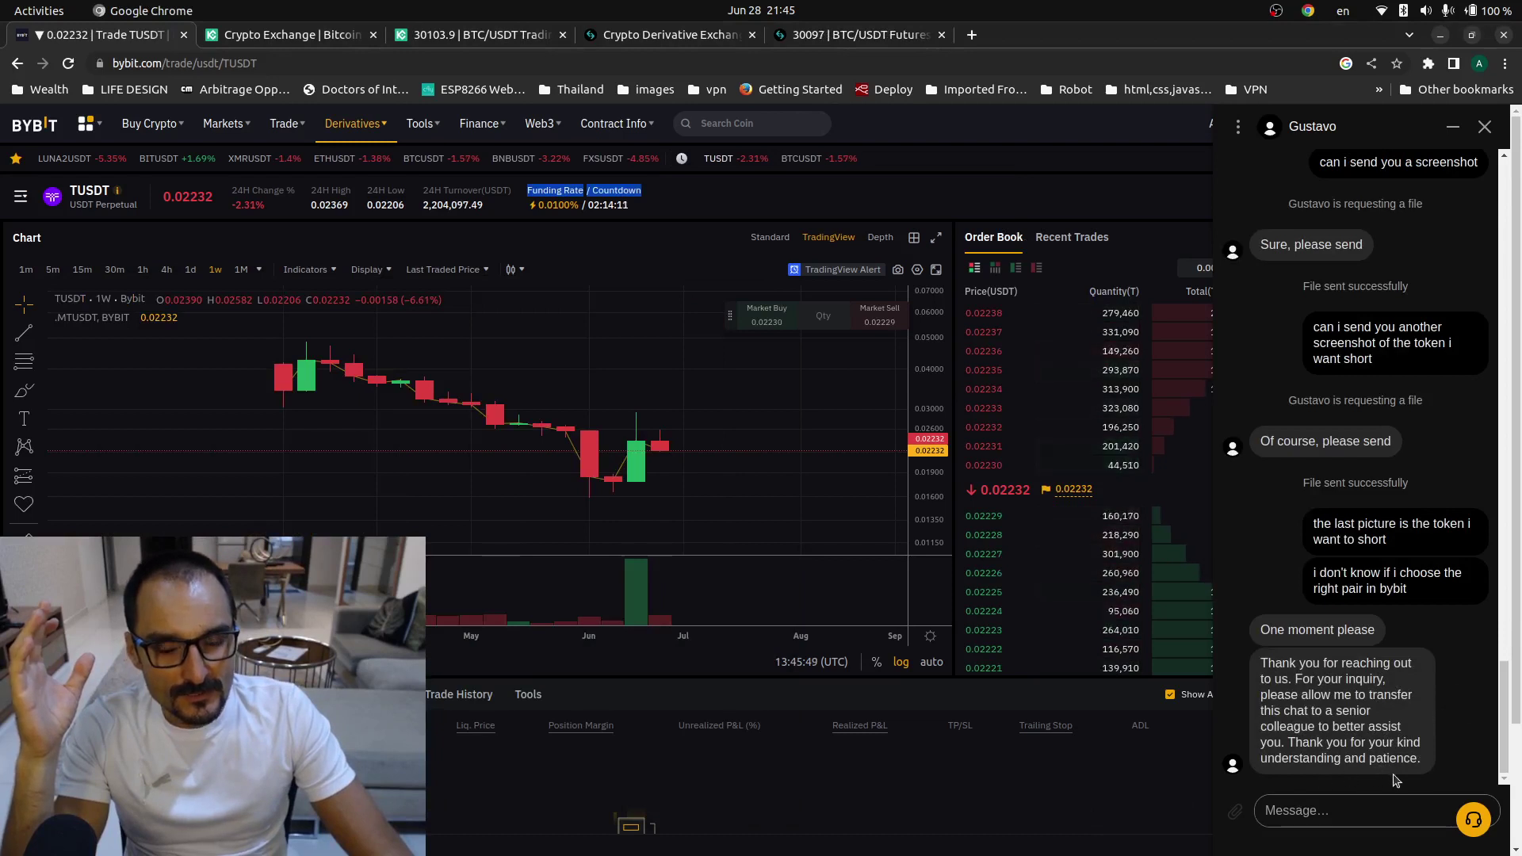
{"action": "mouse_move", "coordinate": [12, 311]}
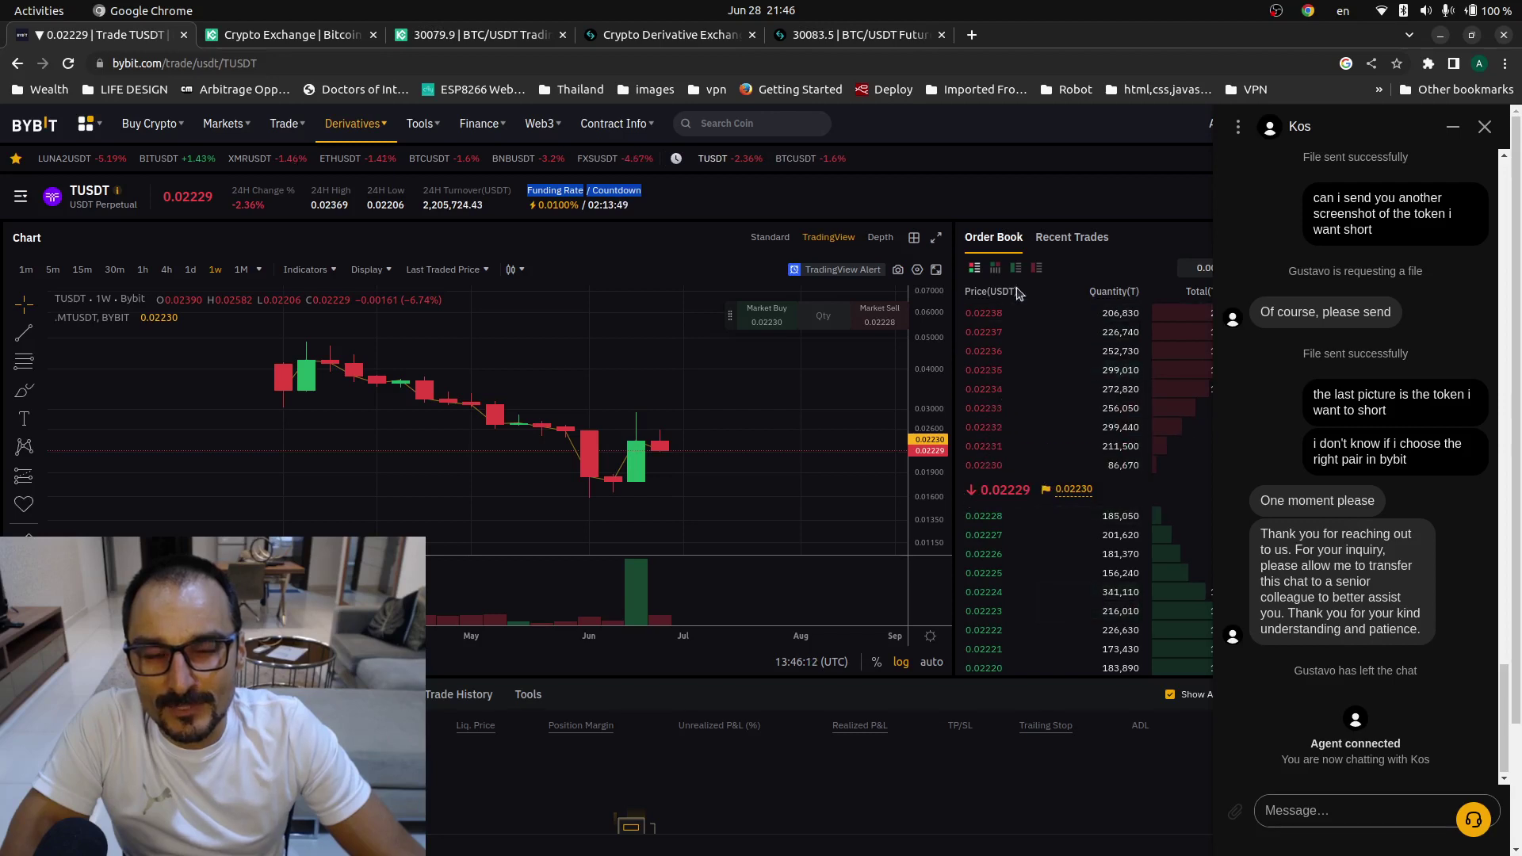
- Open the Bybit contract list, check the CoinGecko TrueUSD page, and return to the TUSDT page
{"action": "left_click", "coordinate": [21, 196]}
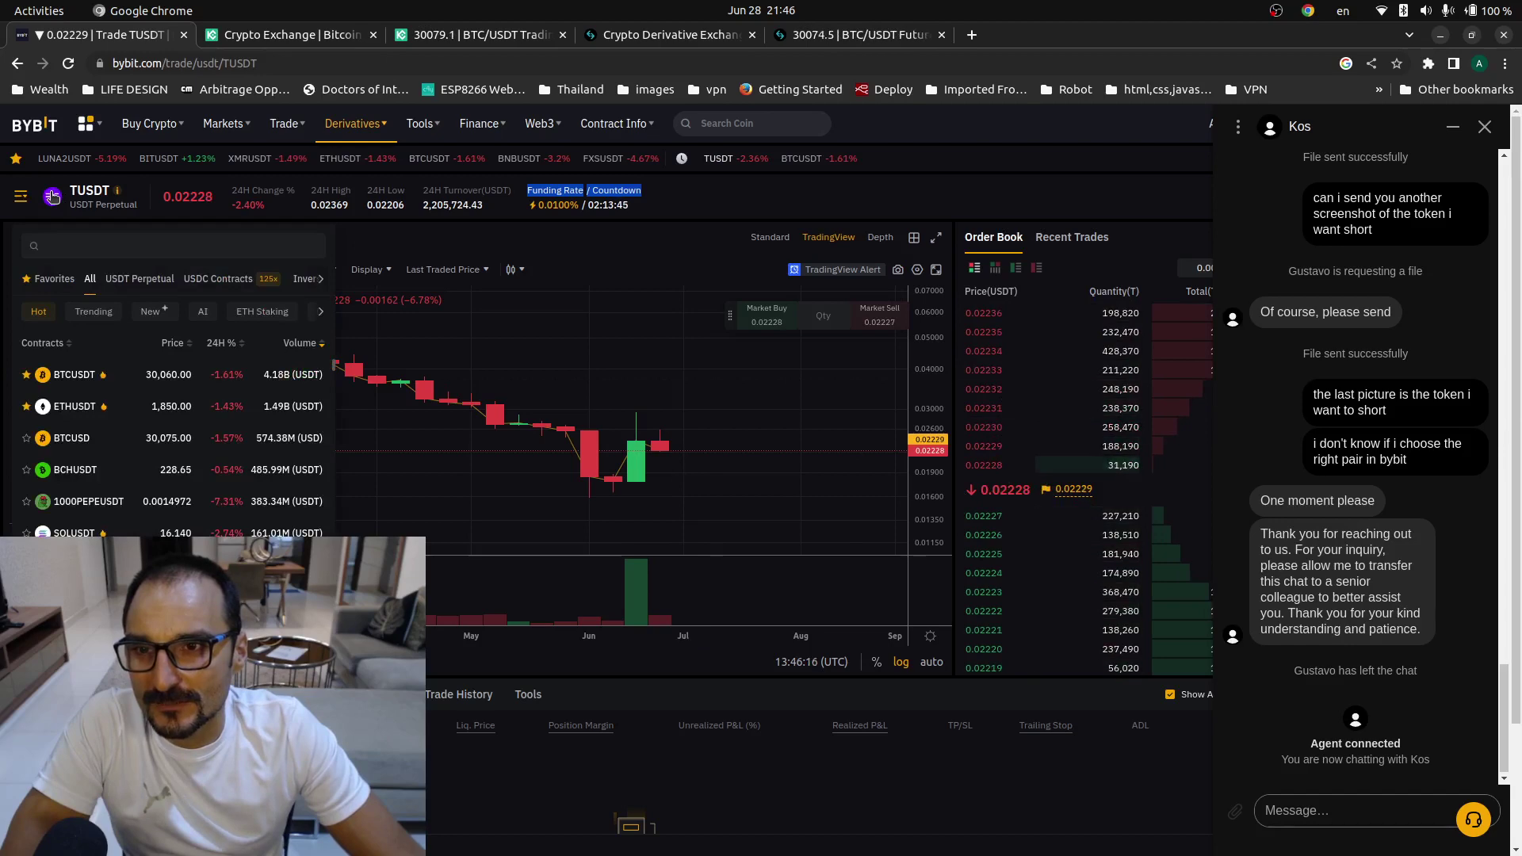
{"action": "mouse_move", "coordinate": [4, 129]}
{"action": "left_click", "coordinate": [28, 56]}
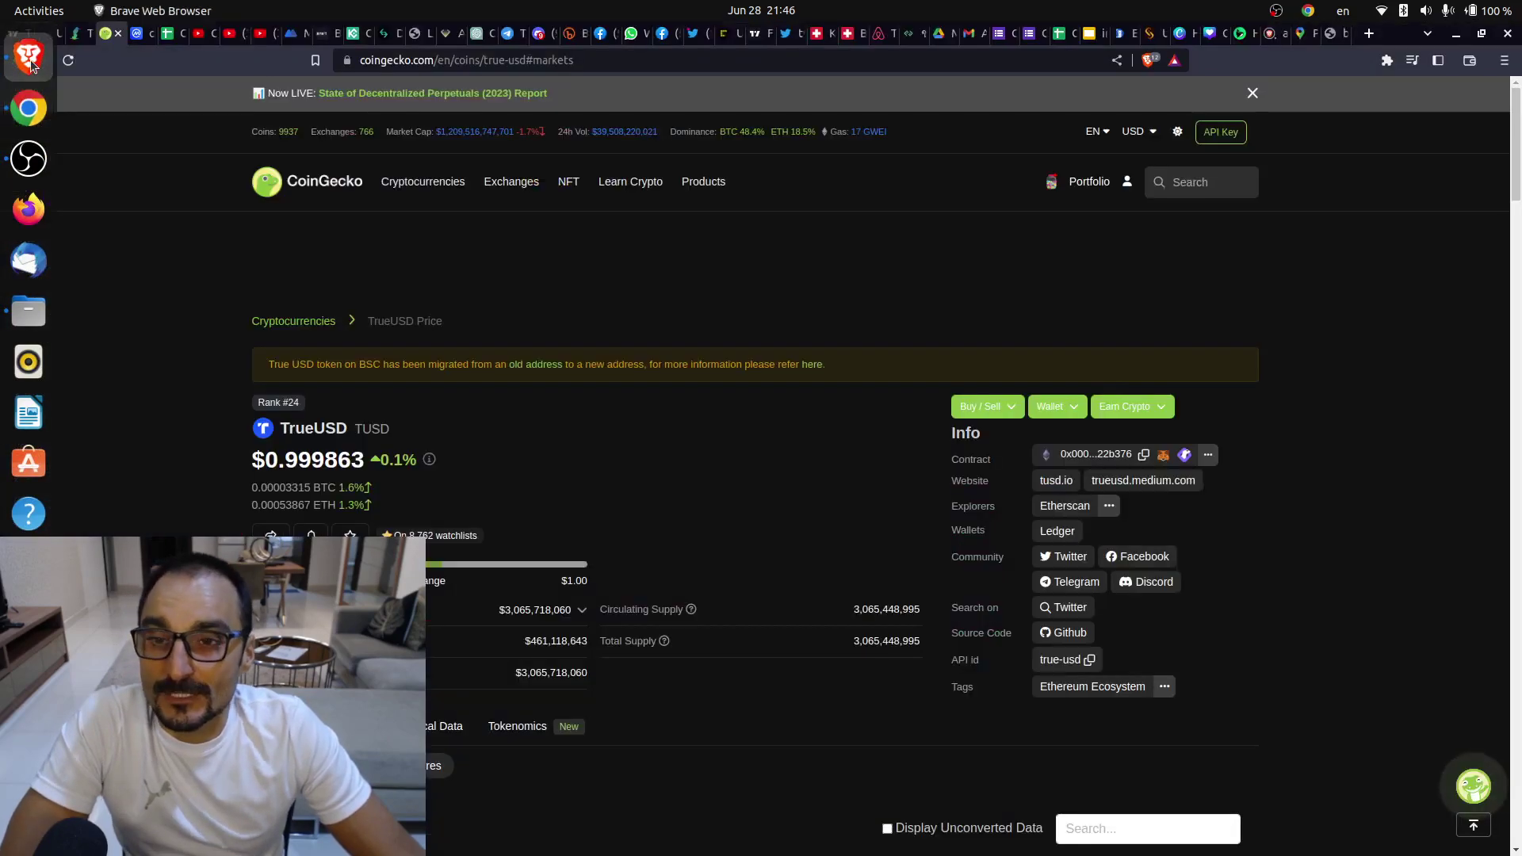
{"action": "scroll", "coordinate": [676, 502], "scroll_direction": "down", "scroll_amount": 10}
{"action": "scroll", "coordinate": [713, 539], "scroll_direction": "up", "scroll_amount": 15}
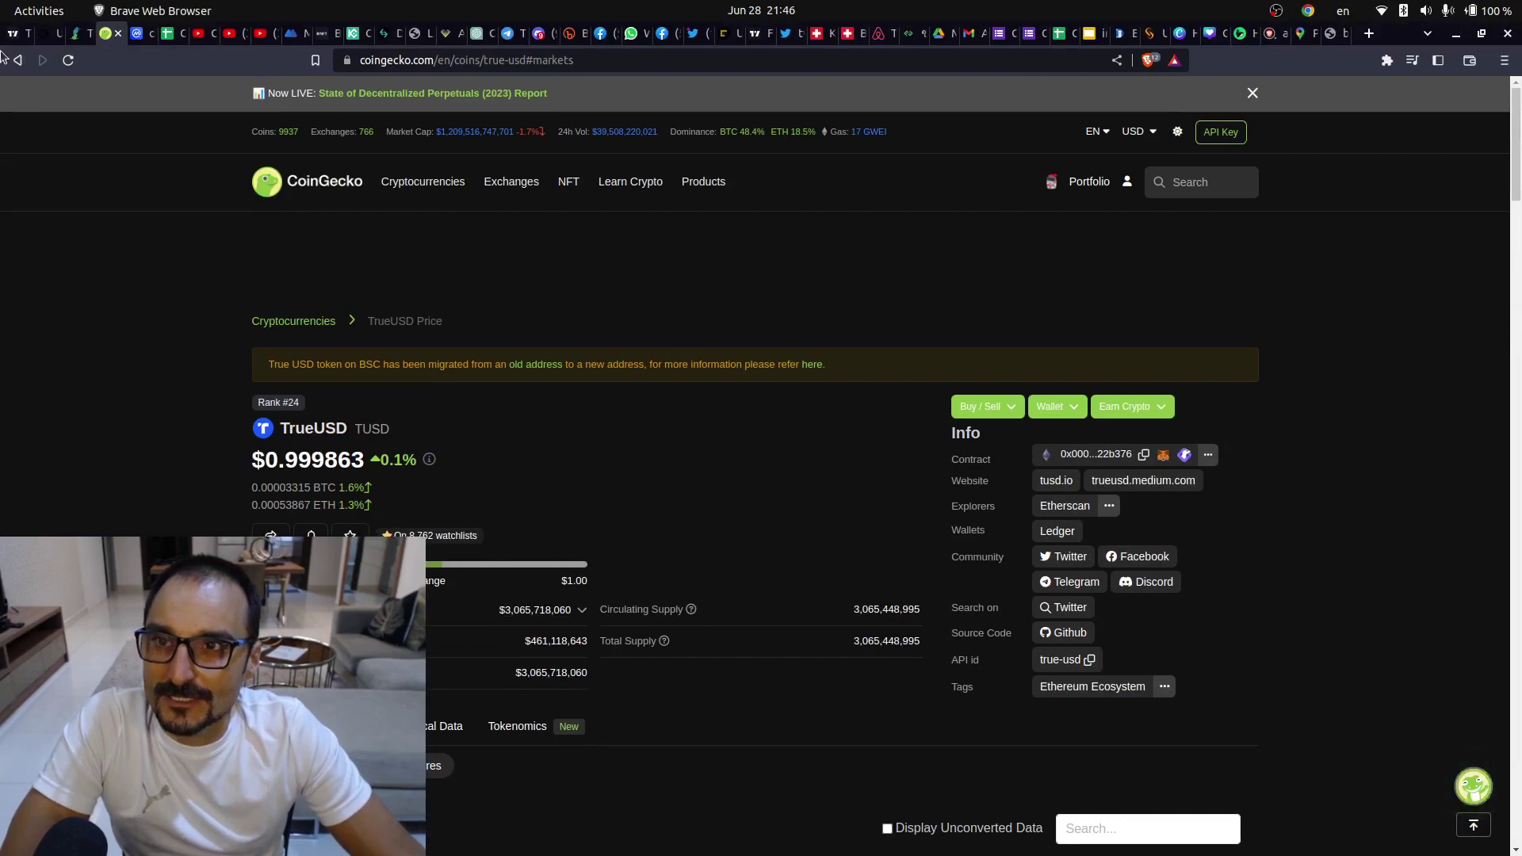
{"action": "mouse_move", "coordinate": [26, 35]}
{"action": "left_click", "coordinate": [29, 109]}
{"action": "mouse_move", "coordinate": [87, 189]}
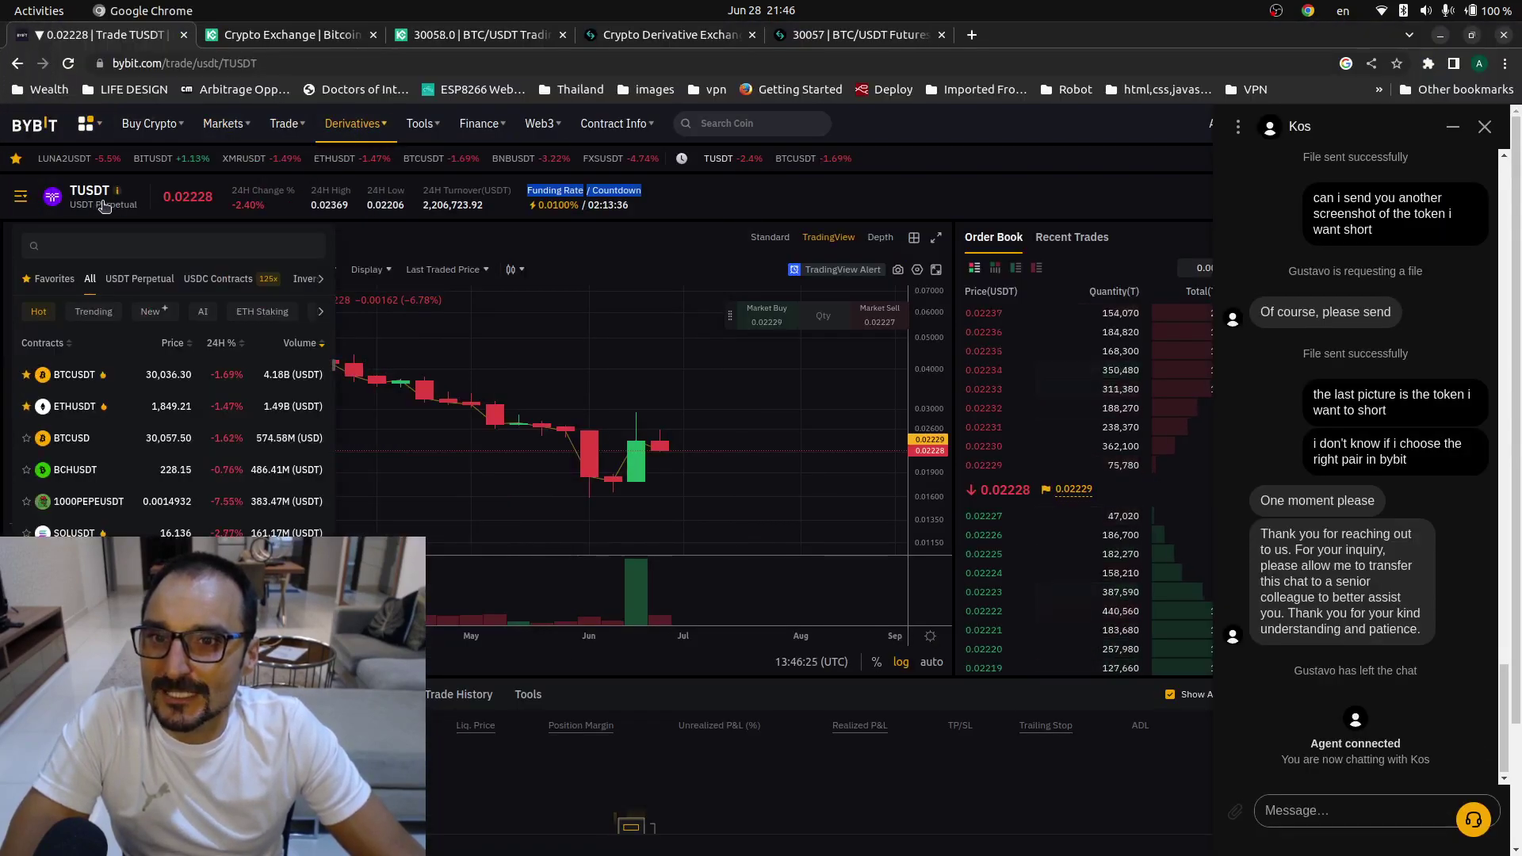
- Search the contract list for TUSDT and send 'hello' to the support agent
{"action": "left_click", "coordinate": [124, 247]}
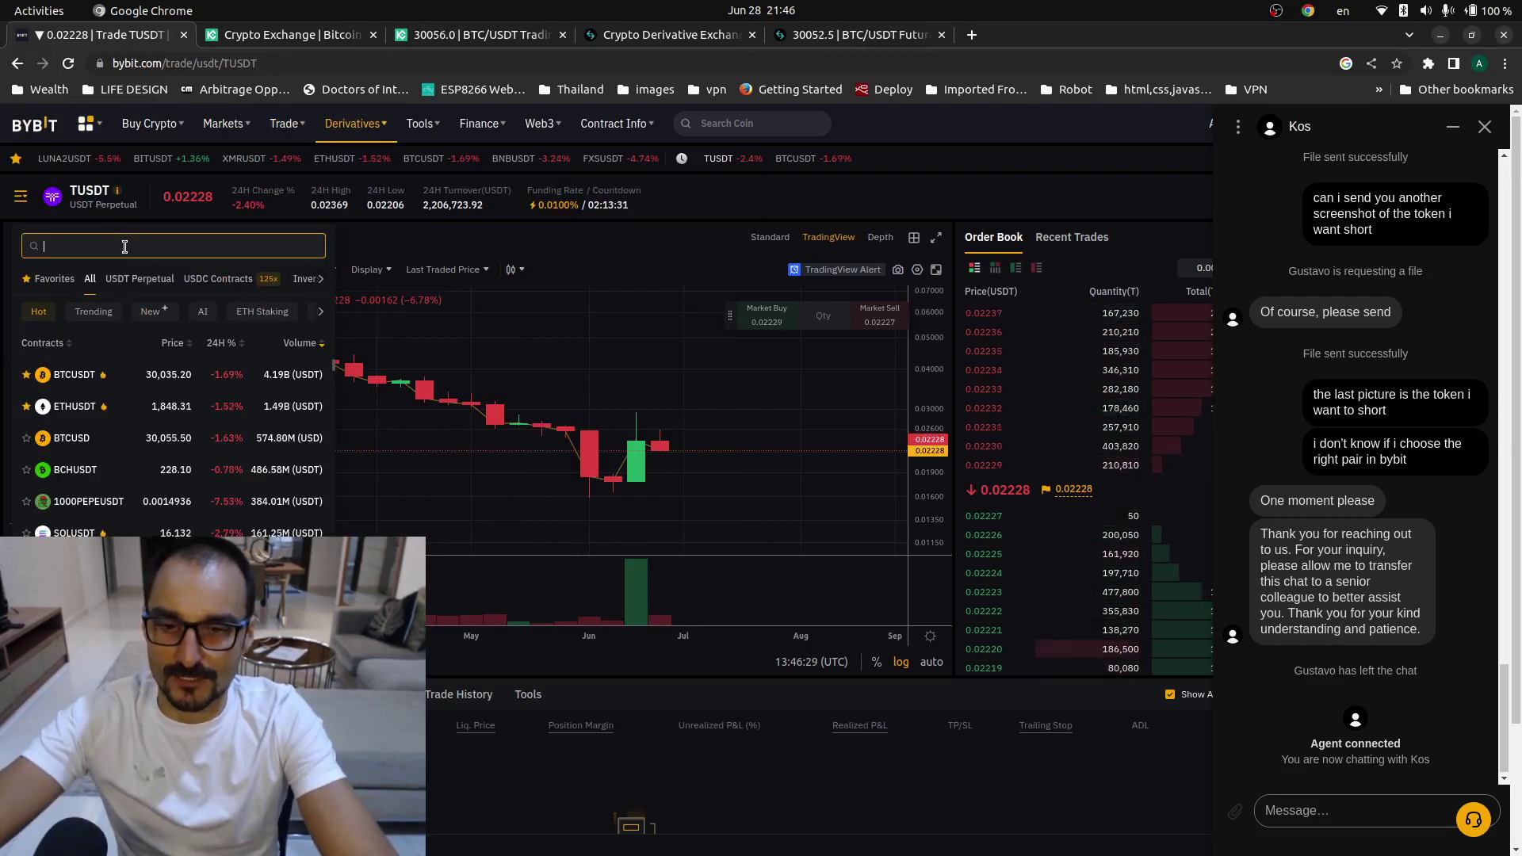
{"action": "type", "text": "TUSDT"}
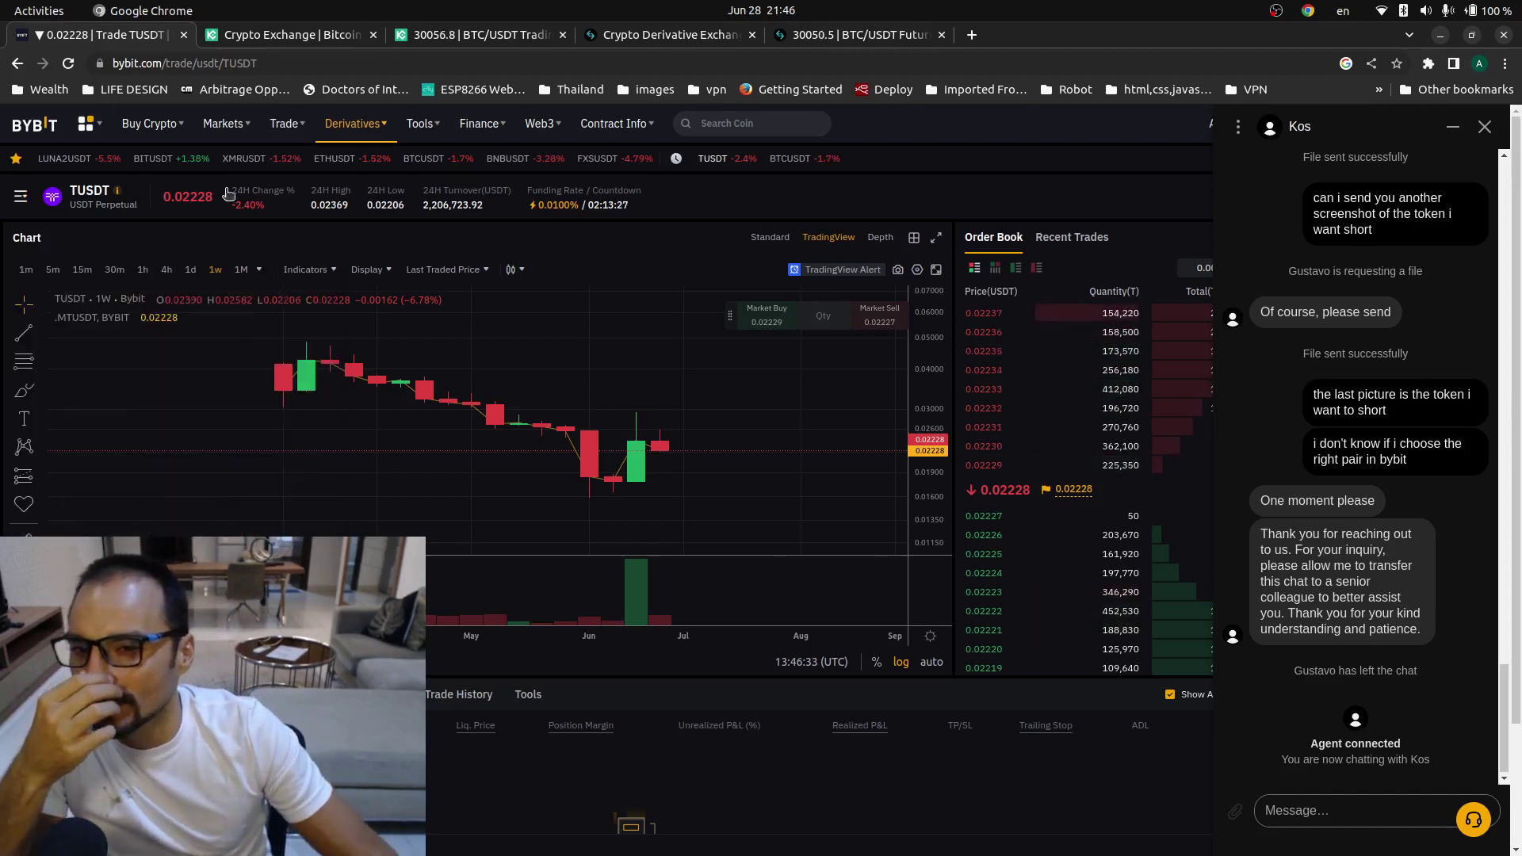
{"action": "left_click", "coordinate": [1332, 812]}
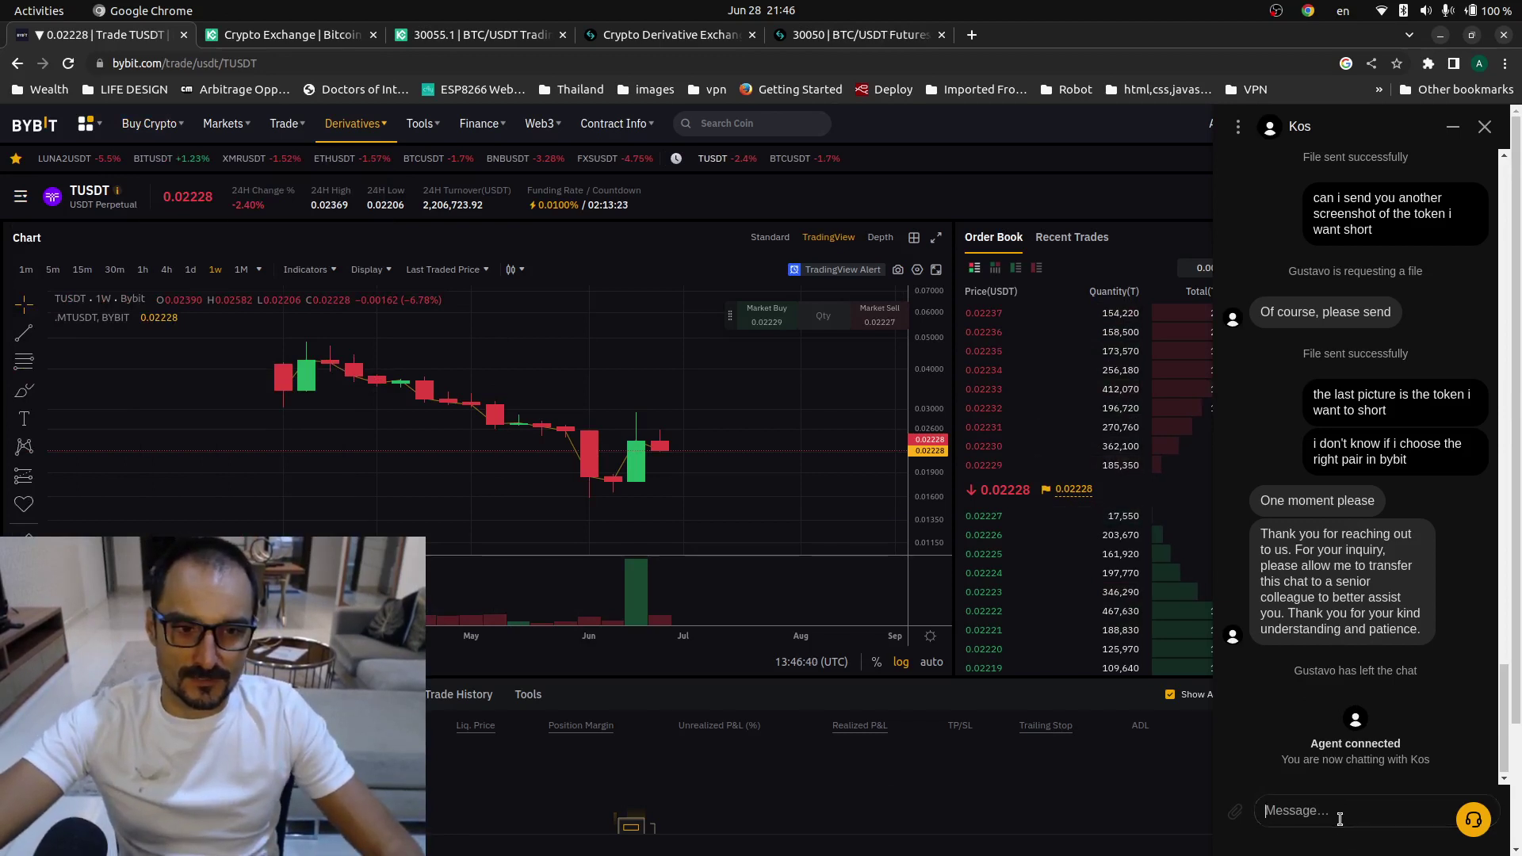
{"action": "type", "text": "hel"}
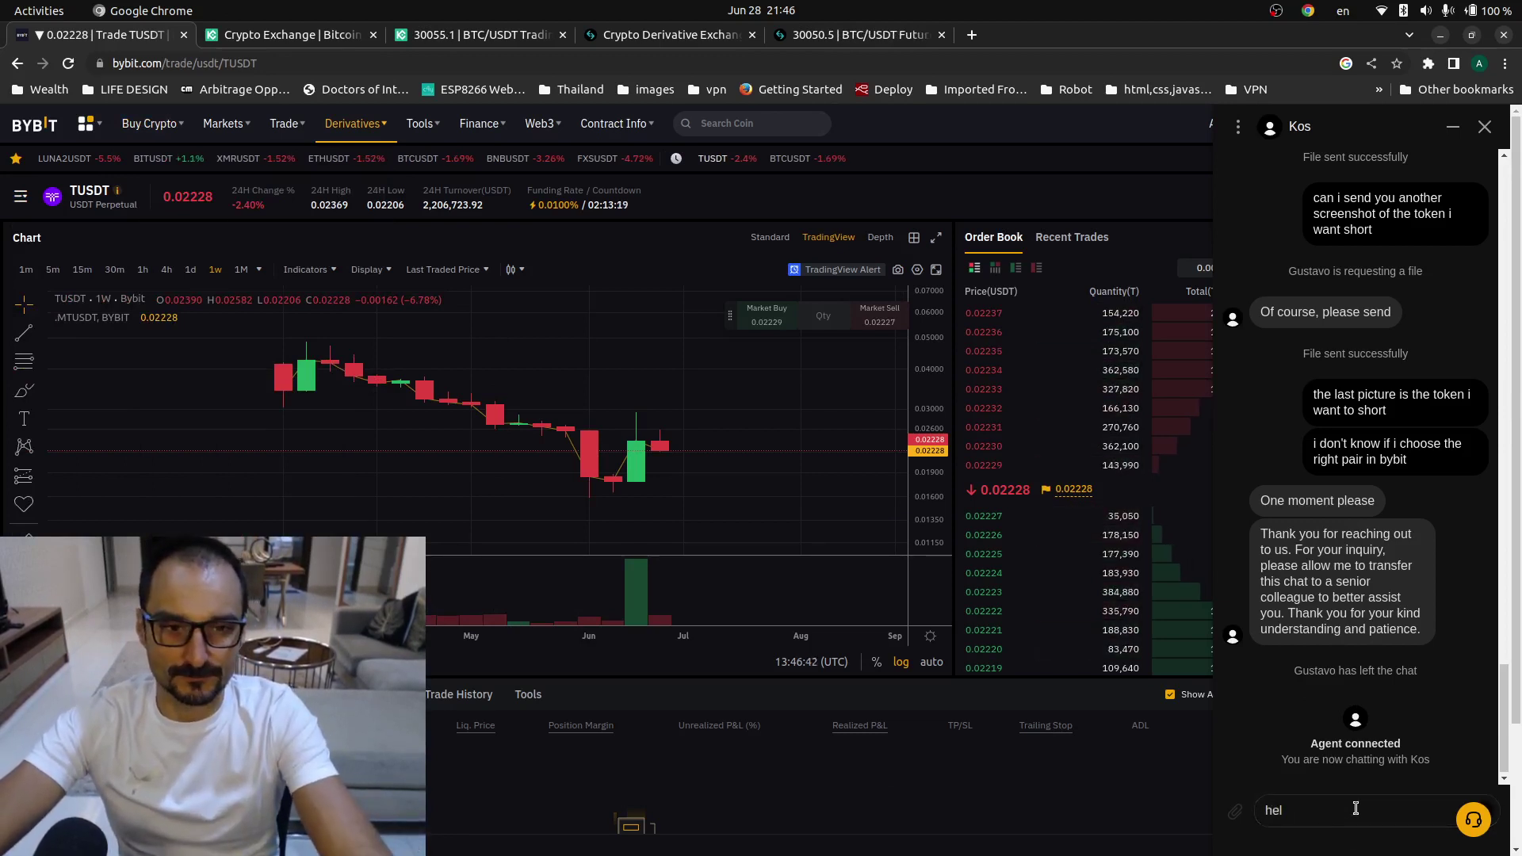
{"action": "type", "text": "lo"}
{"action": "key", "text": "Return"}
- Ask the agent whether the perpetual TUSDT is the same as TRUEUSD, which you want to short
{"action": "type", "text": "iw an"}
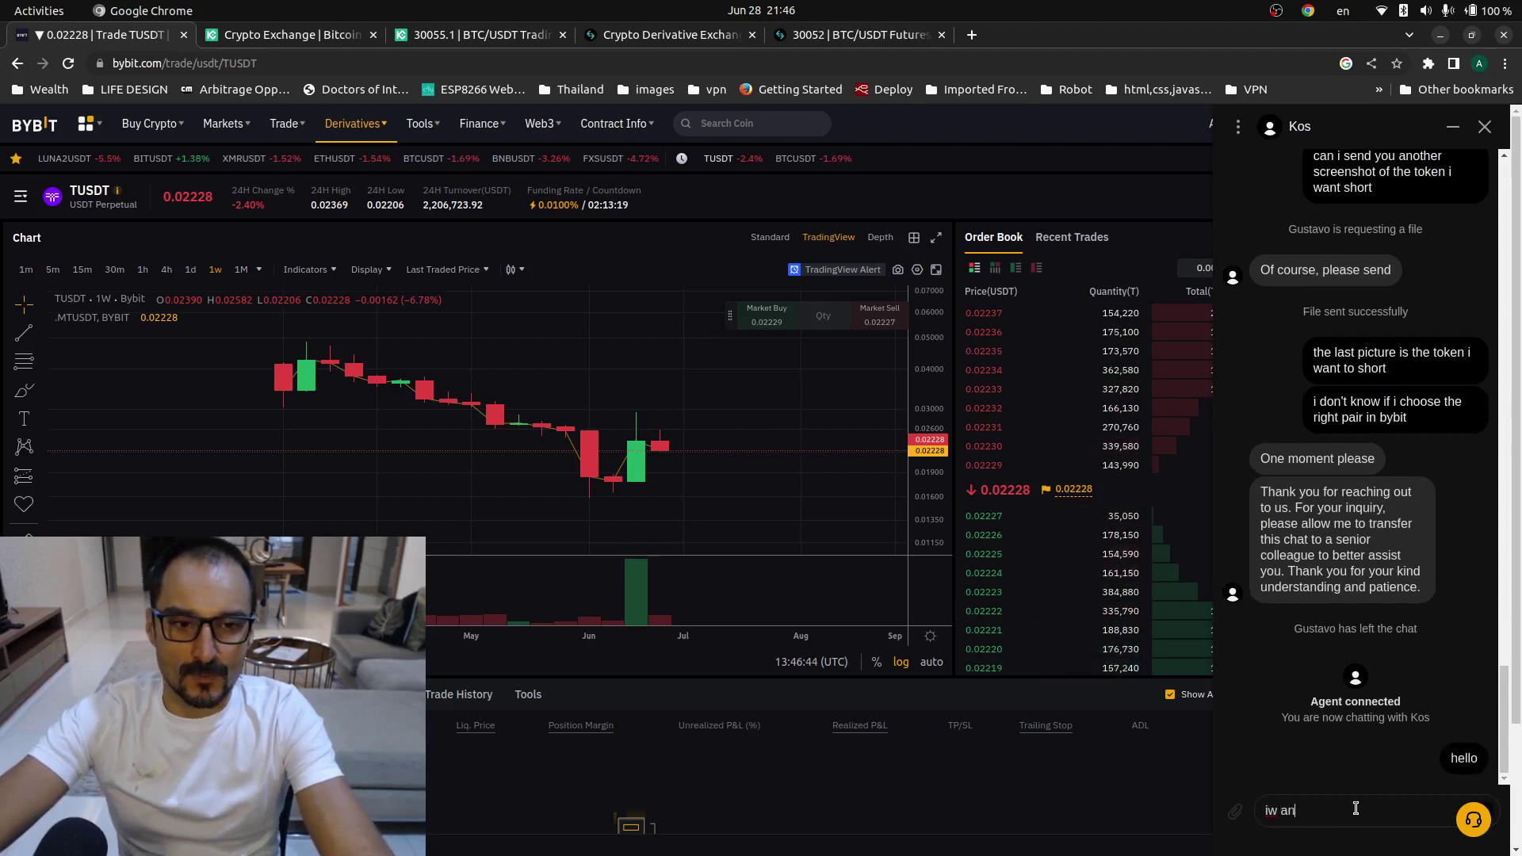
{"action": "type", "text": "a"}
{"action": "key", "text": "BackSpace"}
{"action": "key", "text": "BackSpace"}
{"action": "type", "text": "ant to short T"}
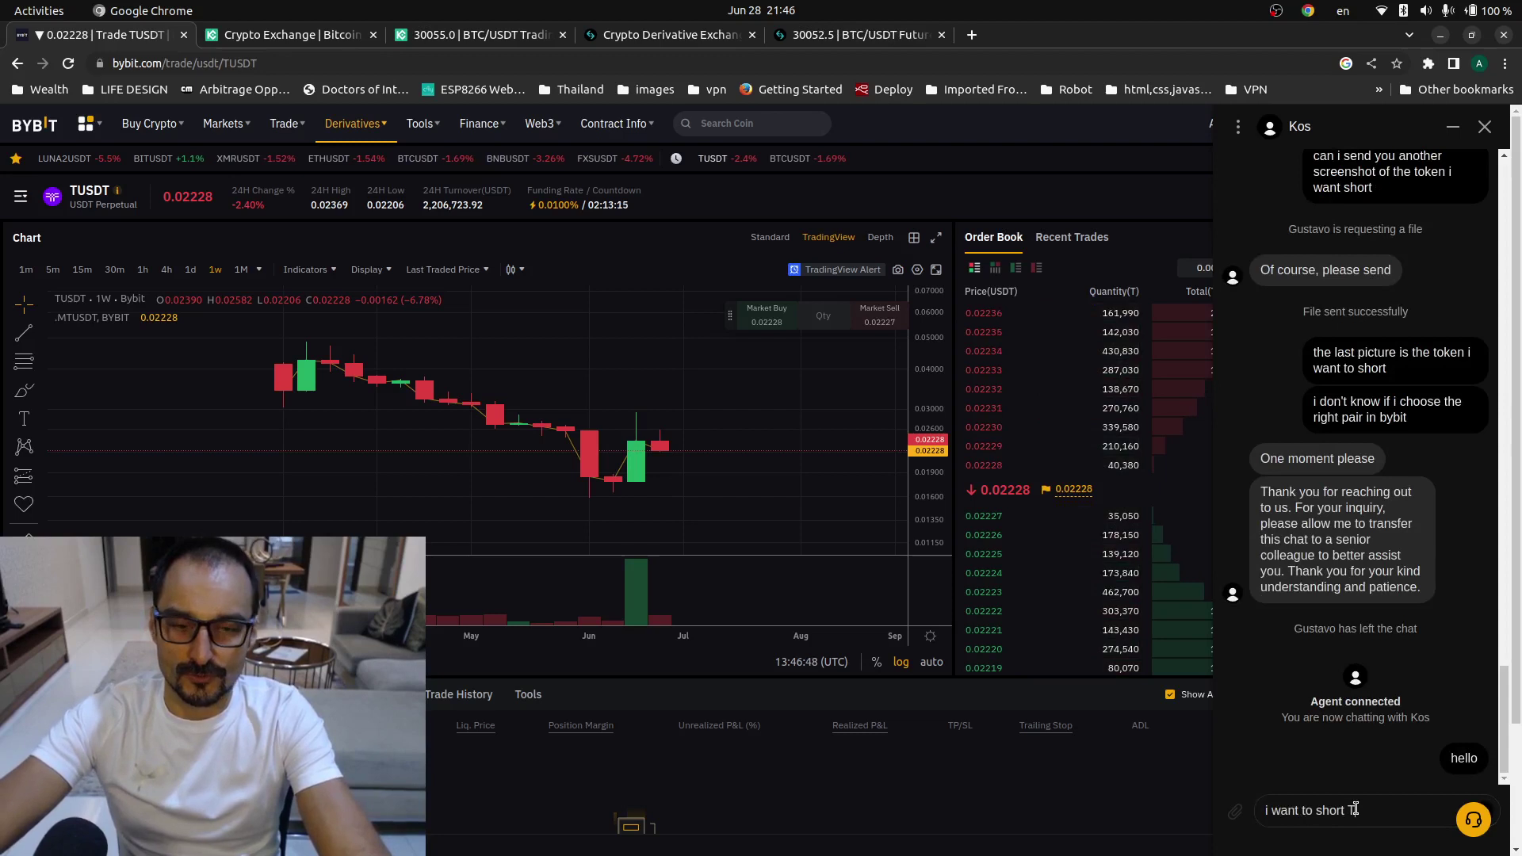
{"action": "type", "text": "RUEUDS"}
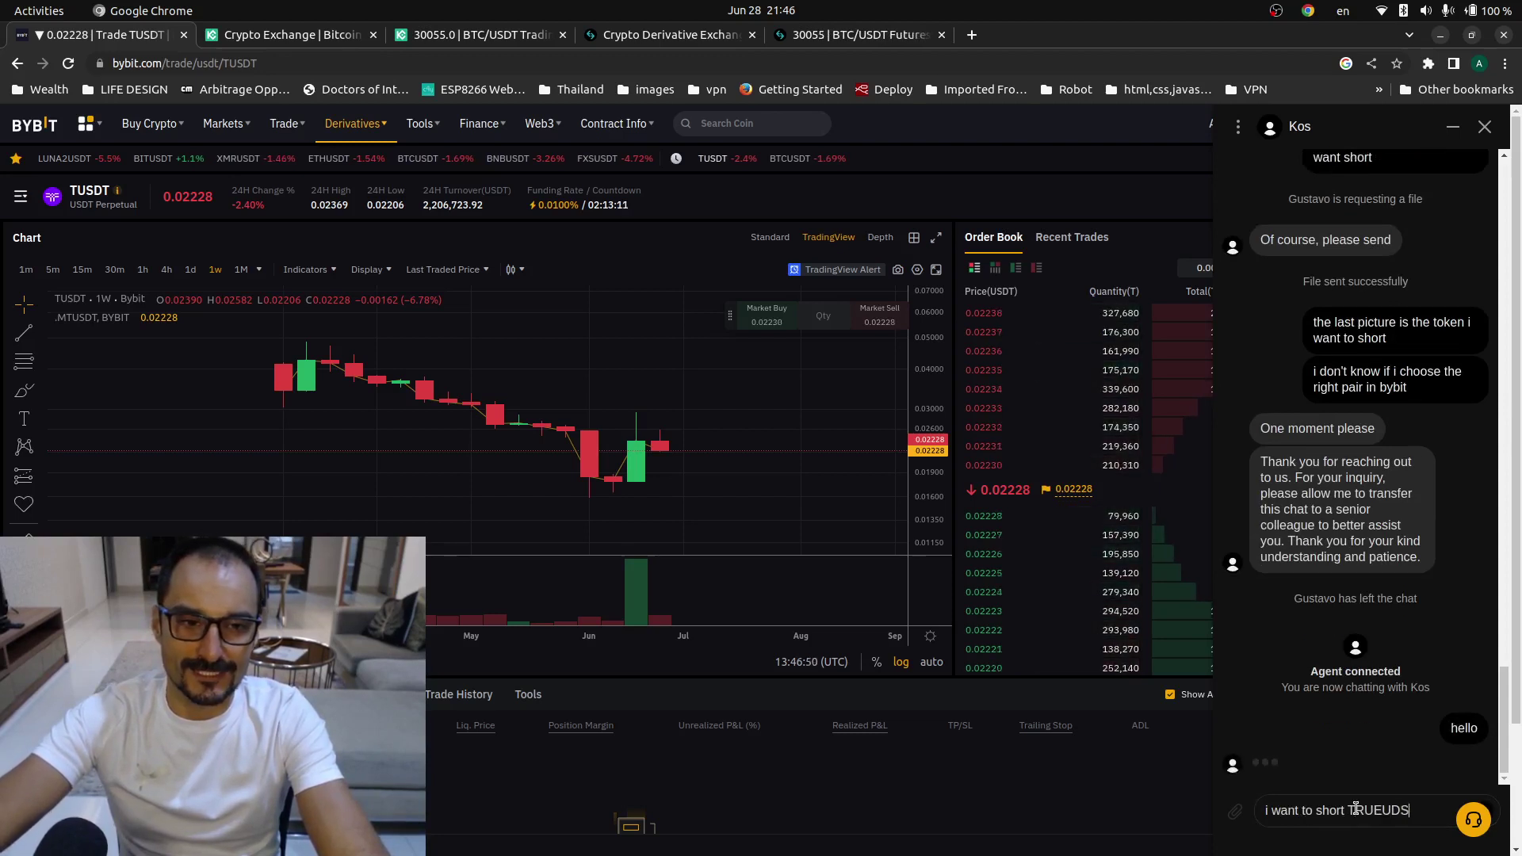
{"action": "key", "text": "BackSpace"}
{"action": "key", "text": "BackSpace"}
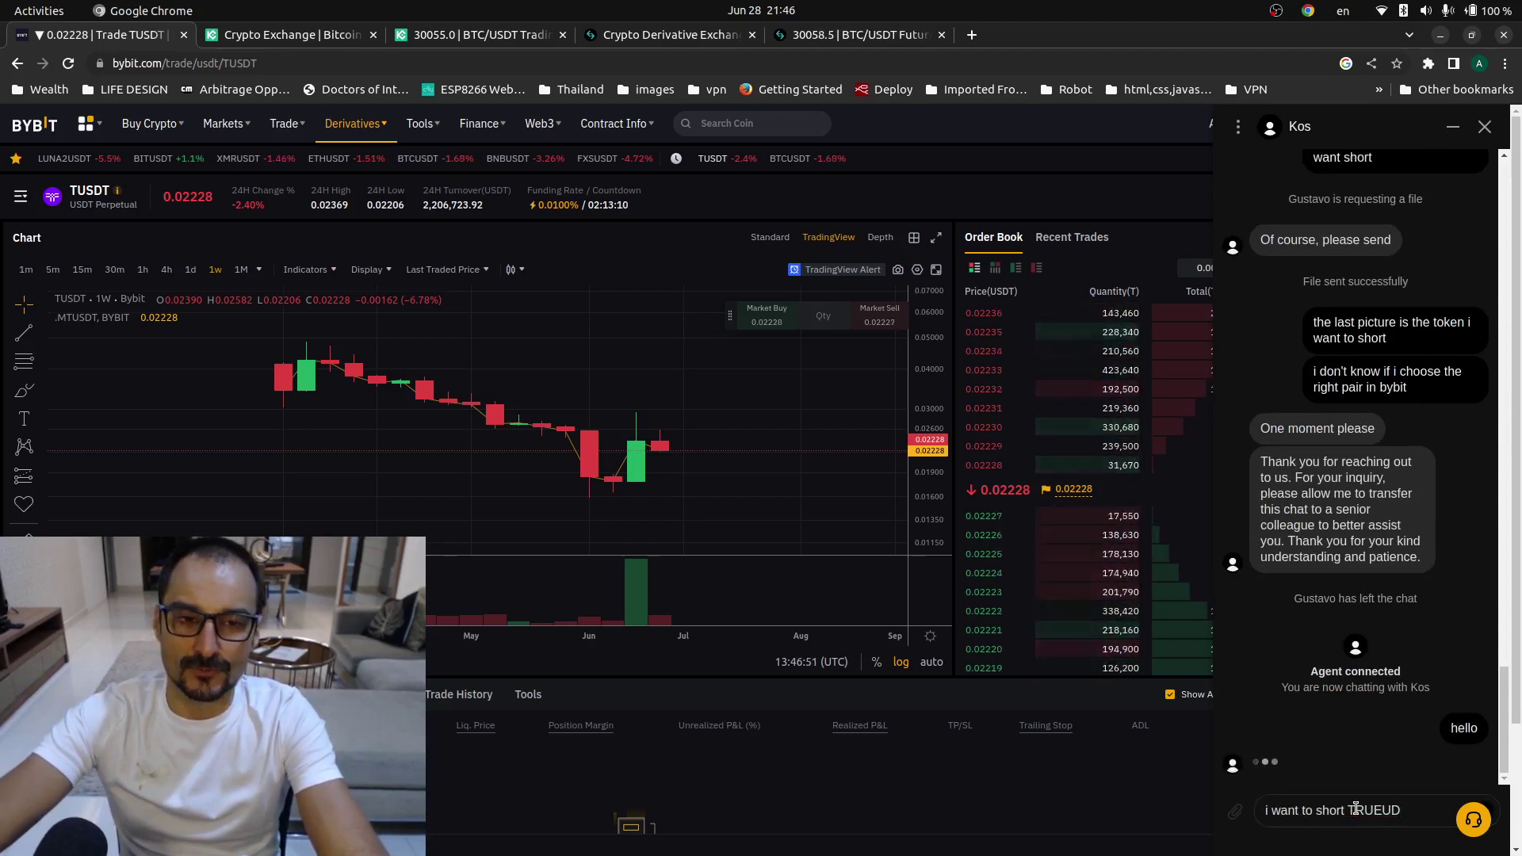
{"action": "type", "text": "SD"}
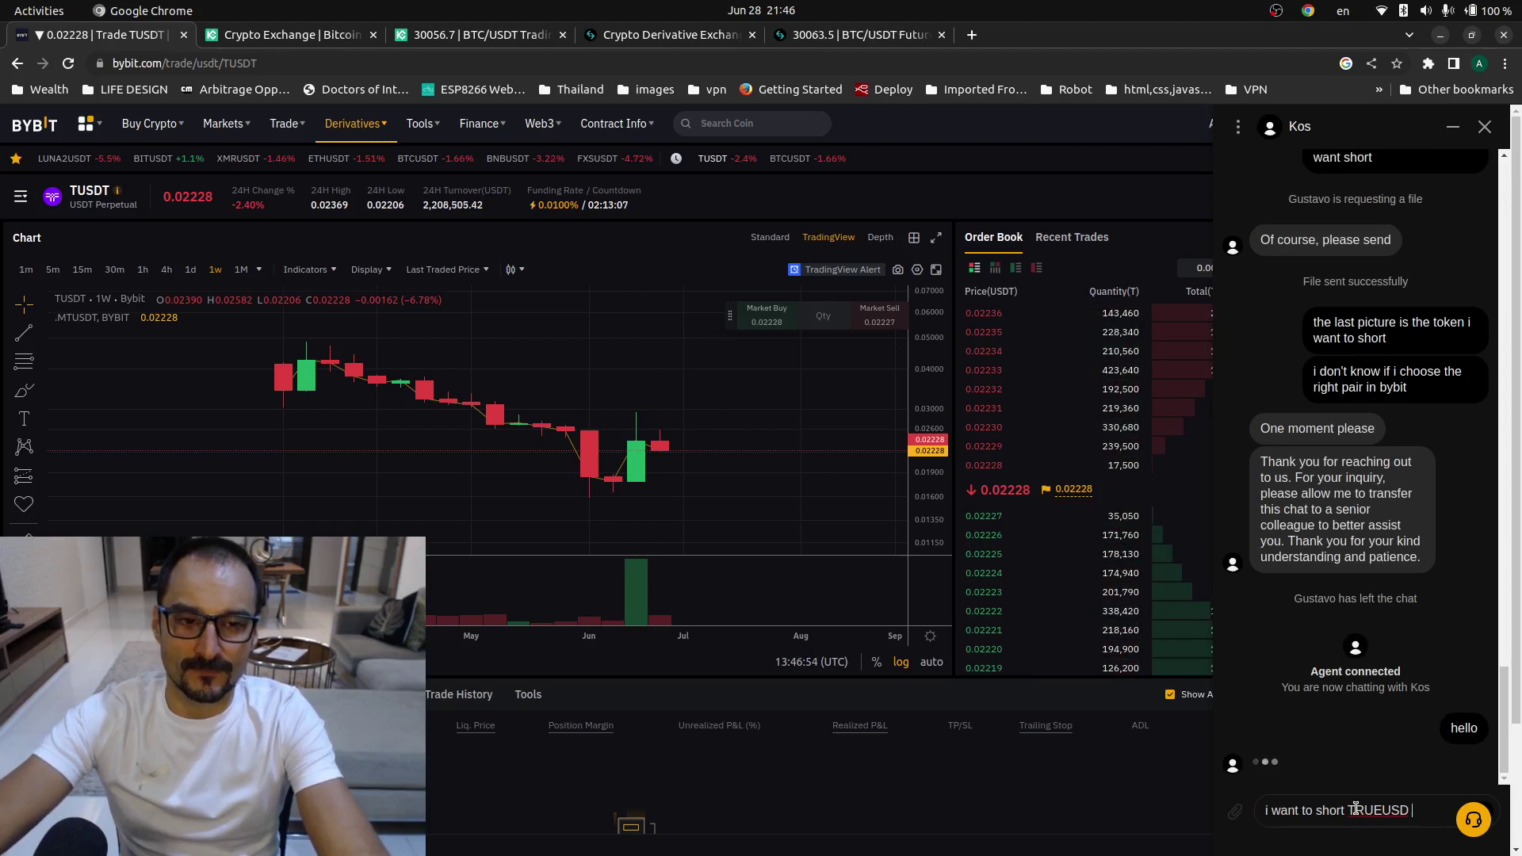
{"action": "type", "text": "so i went to"}
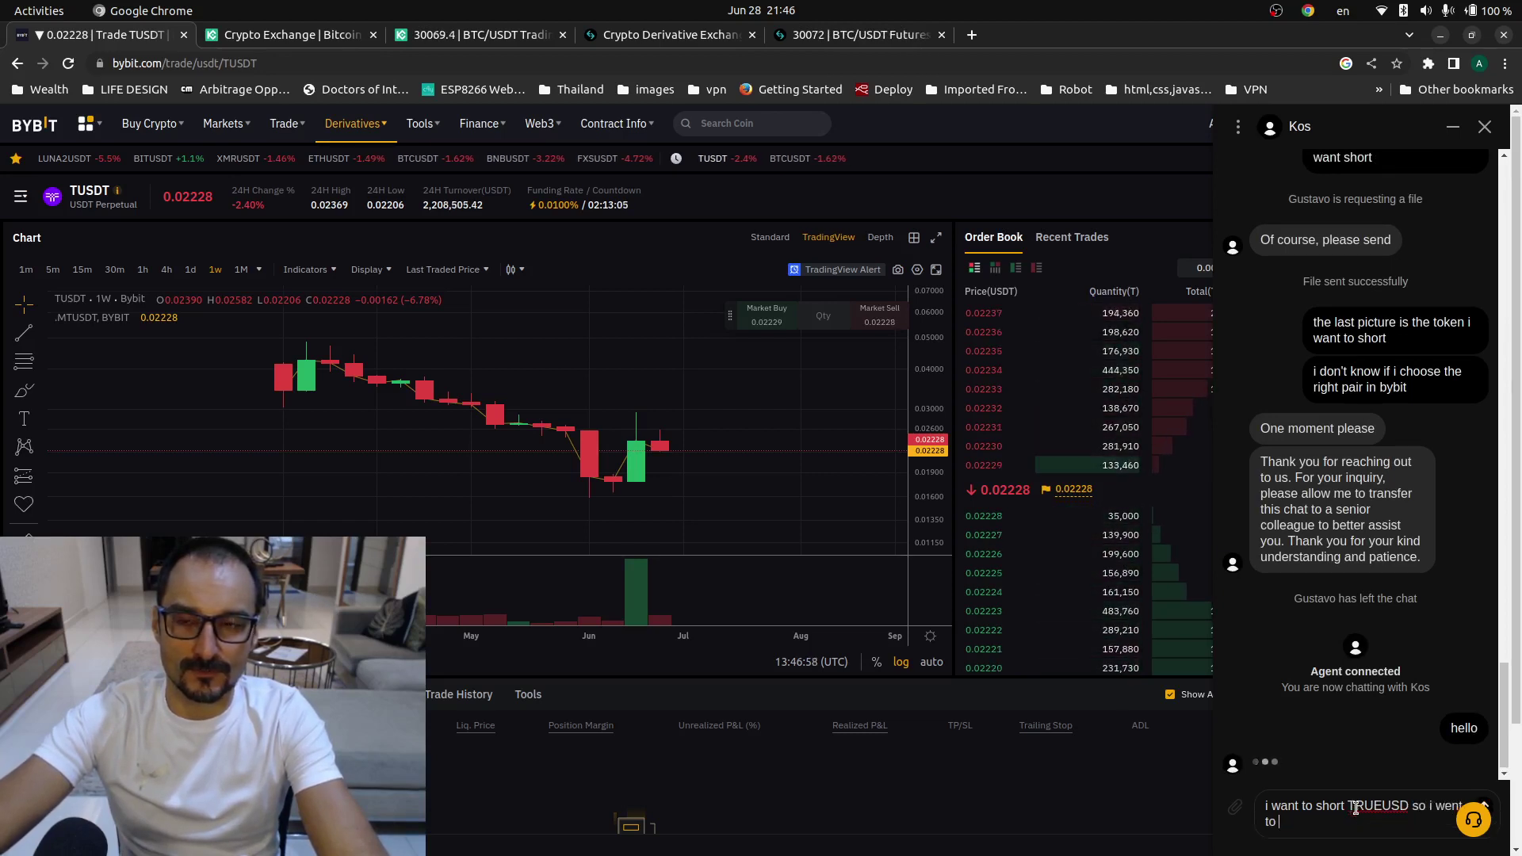
{"action": "type", "text": " perp"}
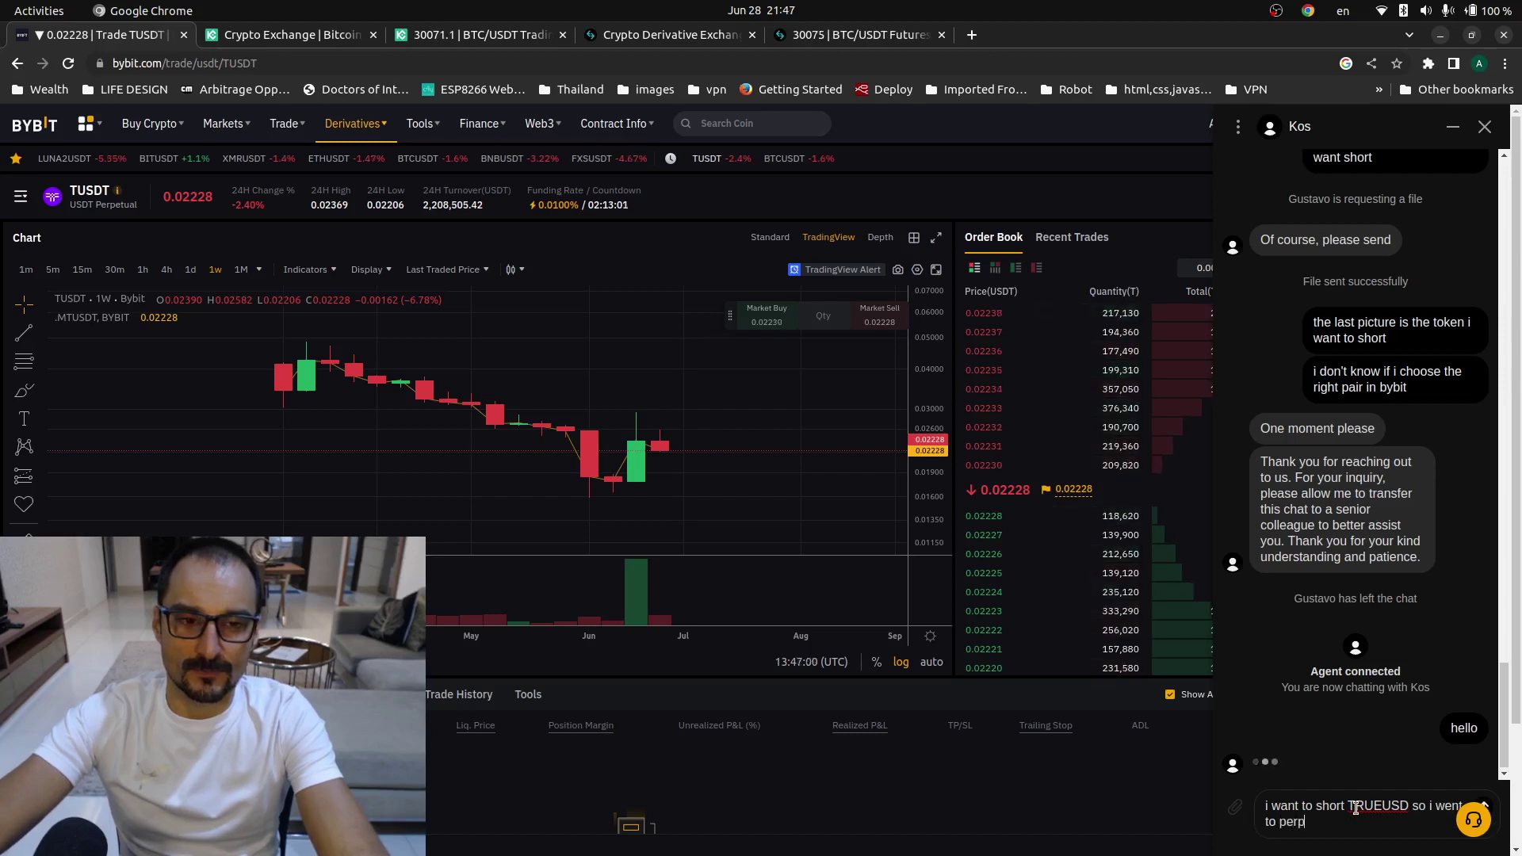
{"action": "type", "text": "etuals and i found T"}
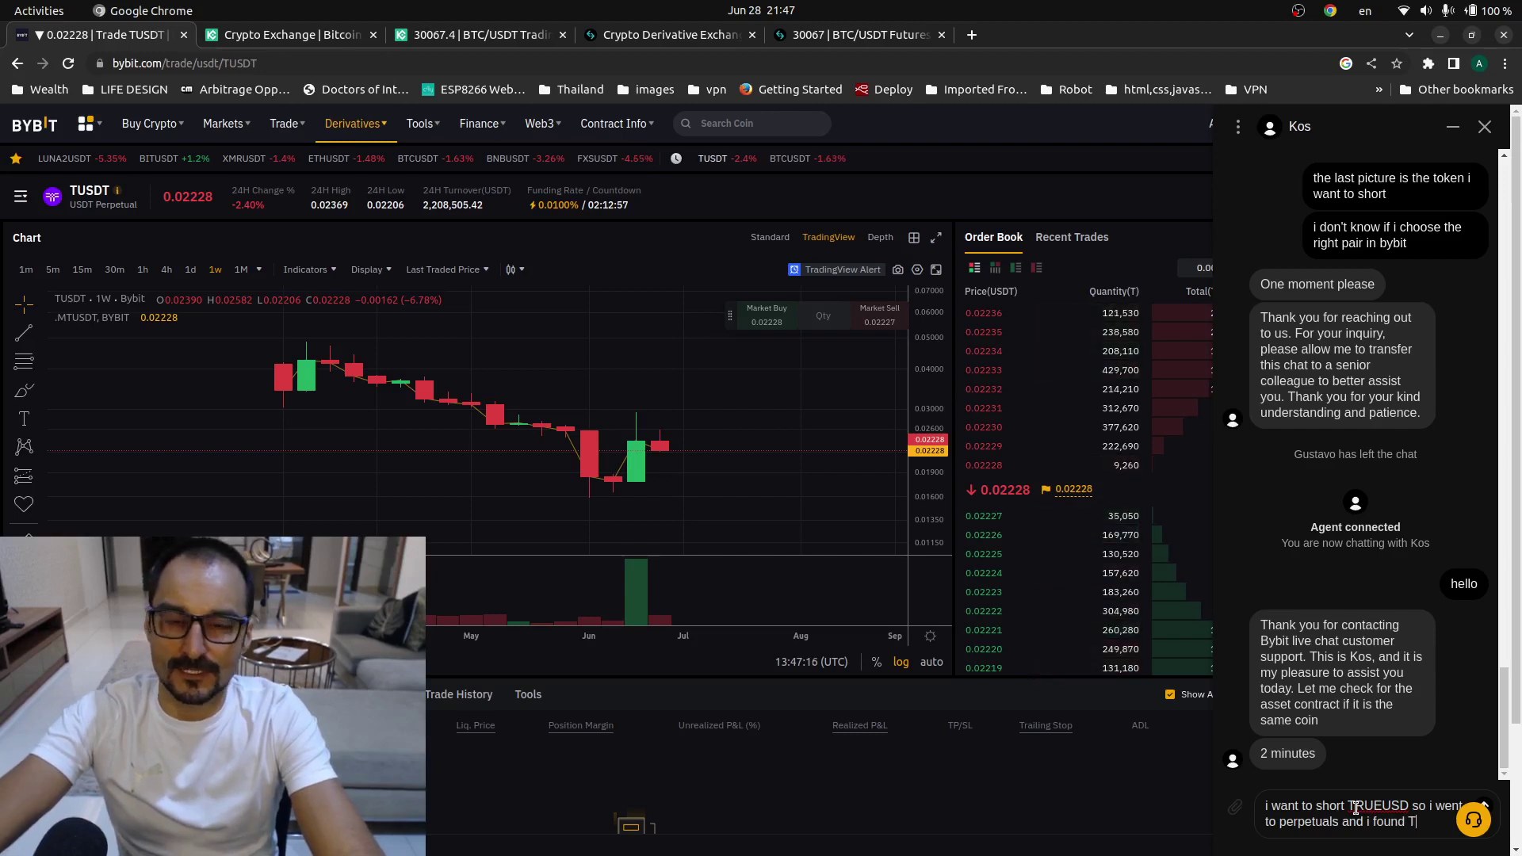
{"action": "type", "text": "USDT, is"}
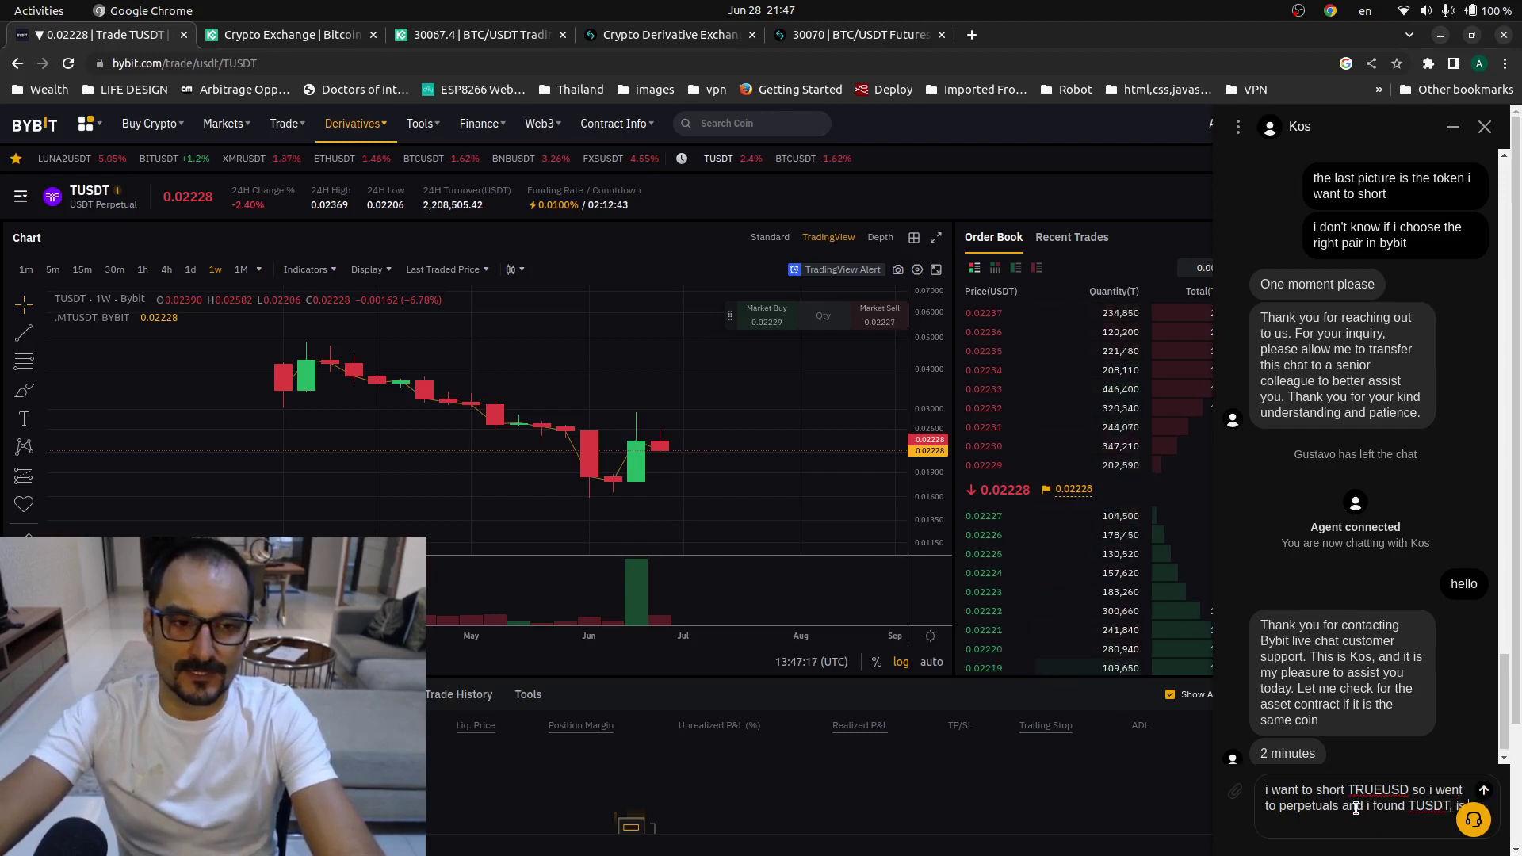
{"action": "type", "text": " the same?"}
{"action": "key", "text": "Return"}
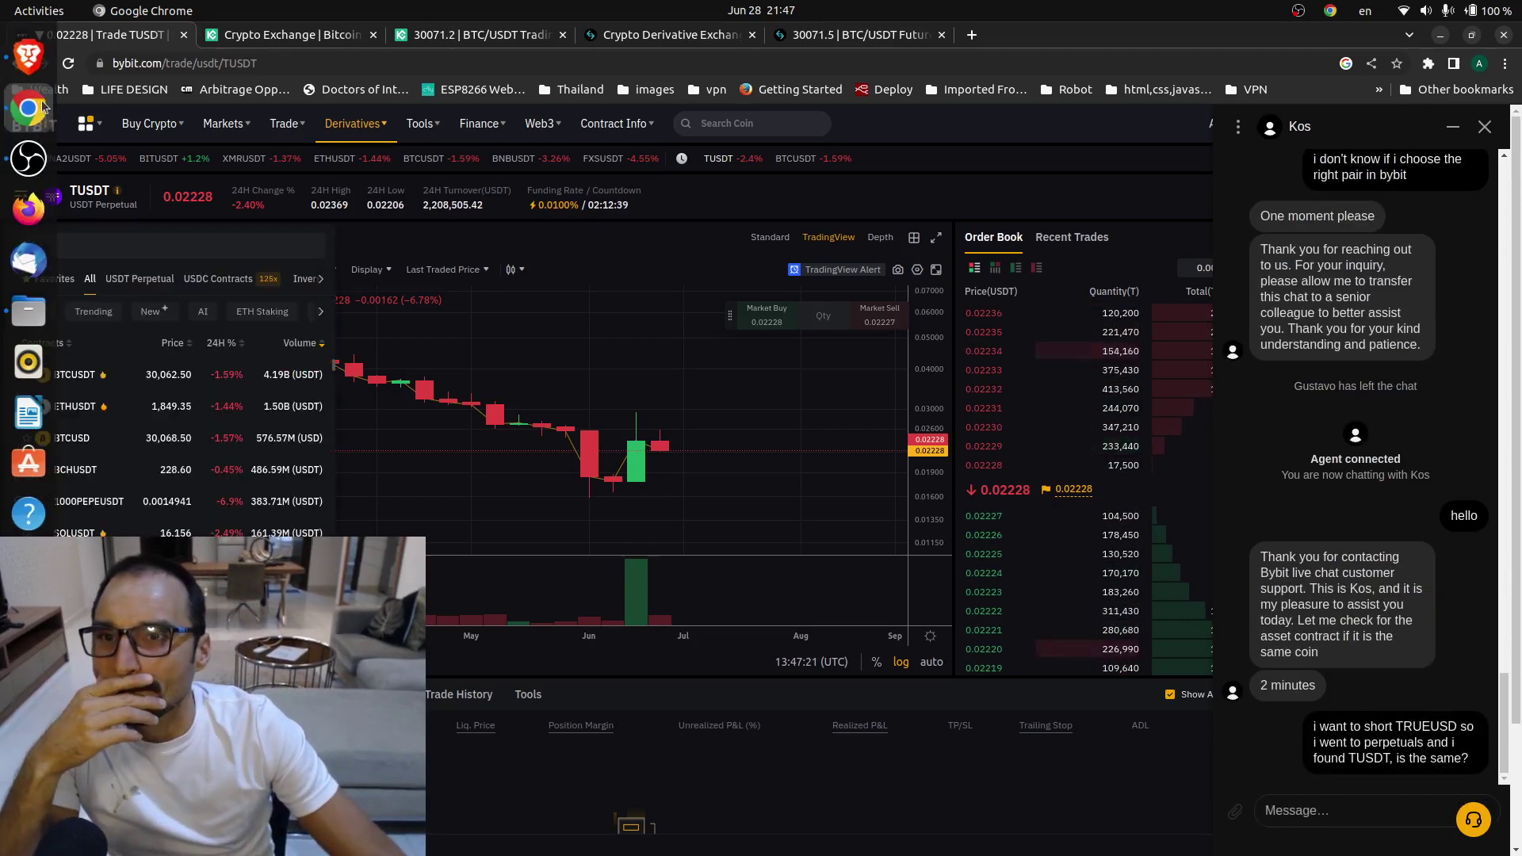
- Flip between the CoinGecko TrueUSD page and Bybit, then open the TradingView TUSDUSDT chart tab
{"action": "left_click", "coordinate": [34, 62]}
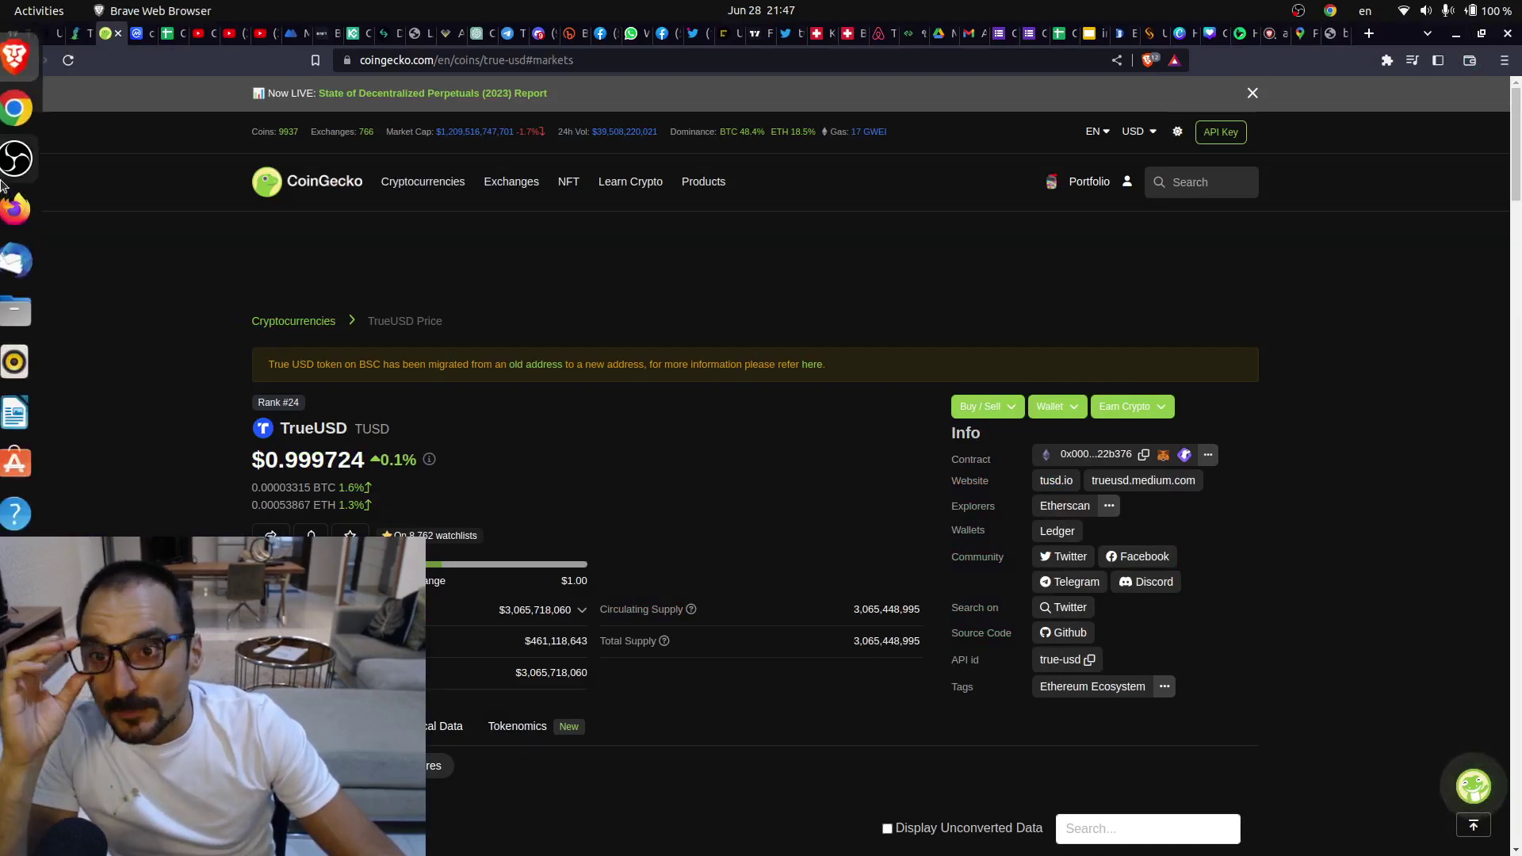
{"action": "left_click", "coordinate": [18, 108]}
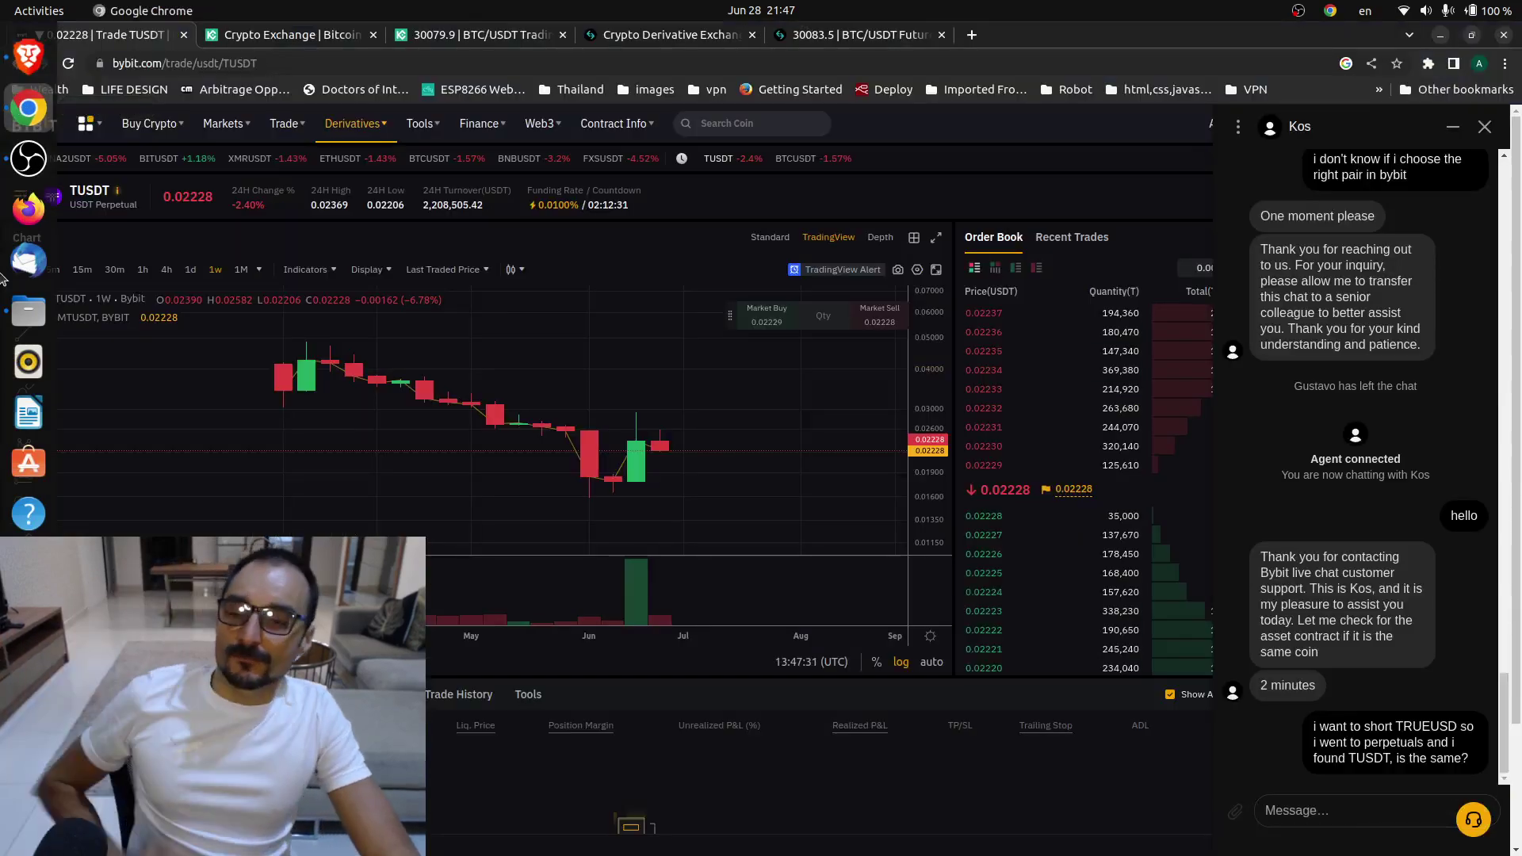
{"action": "left_click", "coordinate": [10, 161]}
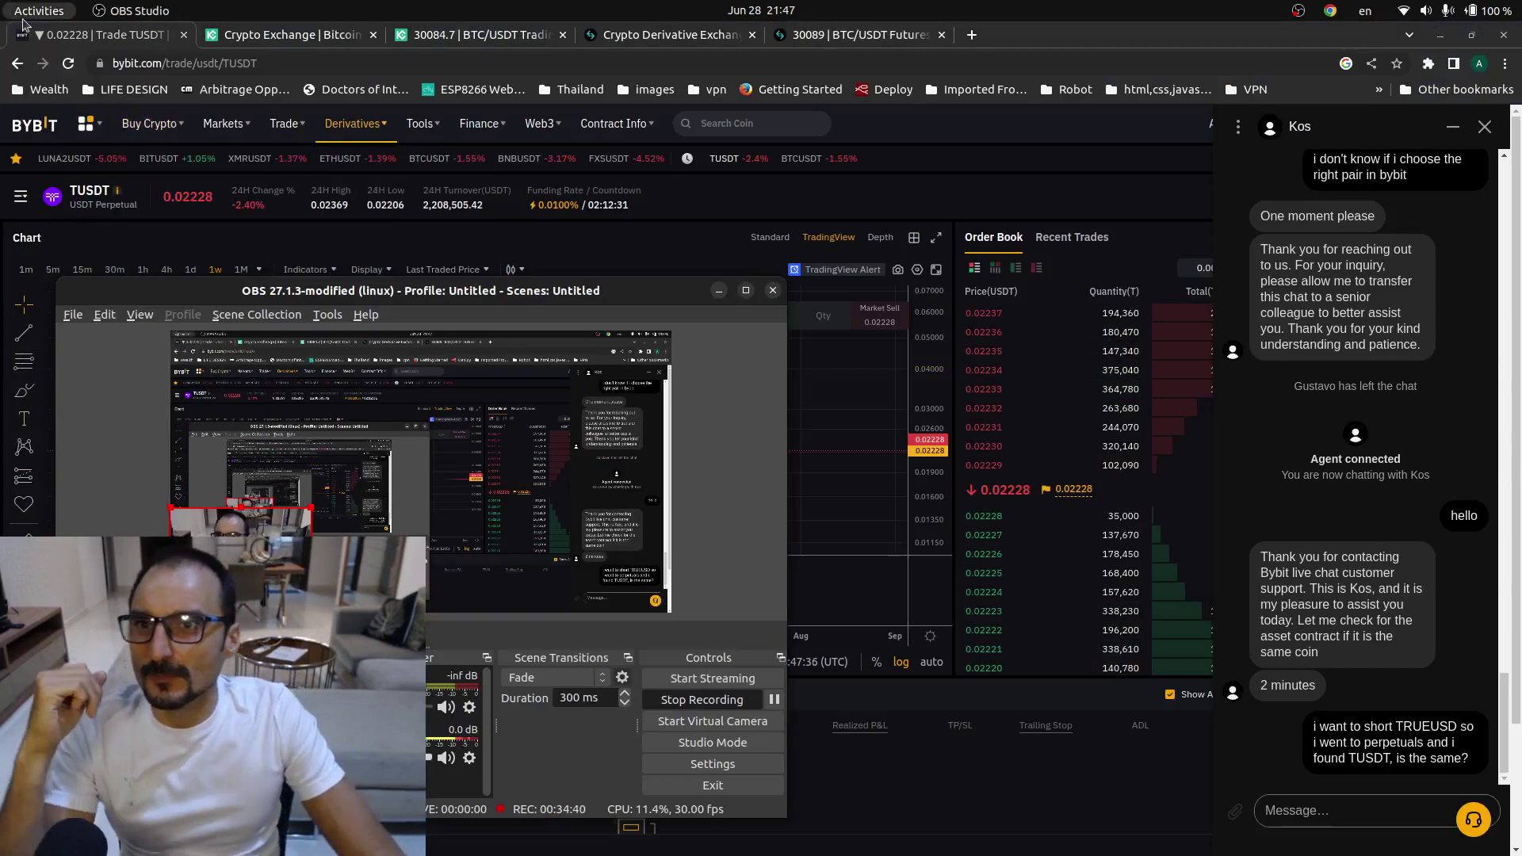
{"action": "left_click", "coordinate": [29, 56]}
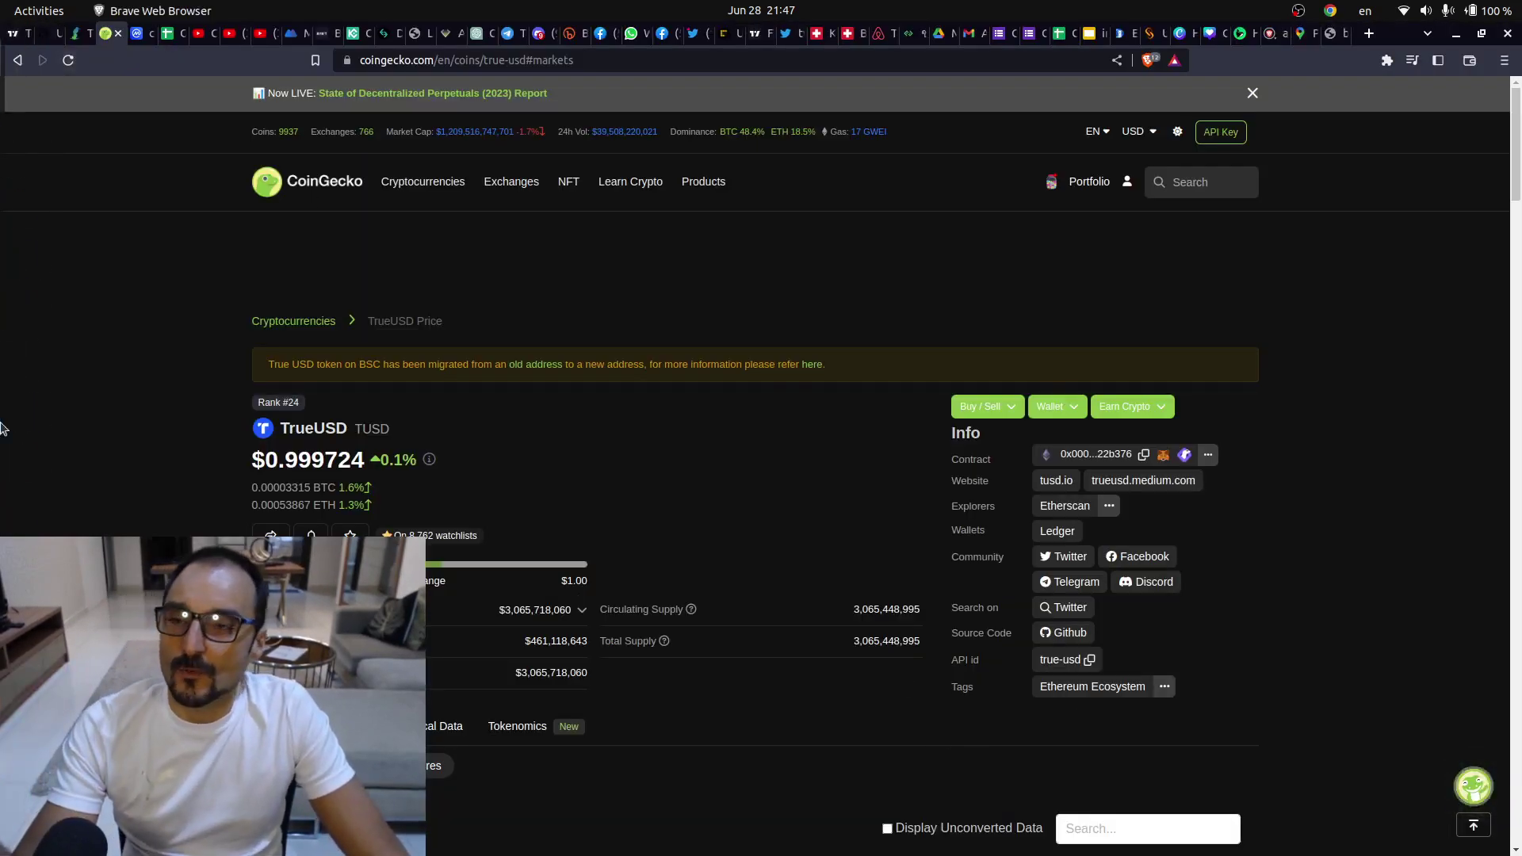
{"action": "mouse_move", "coordinate": [6, 305]}
{"action": "left_click", "coordinate": [13, 133]}
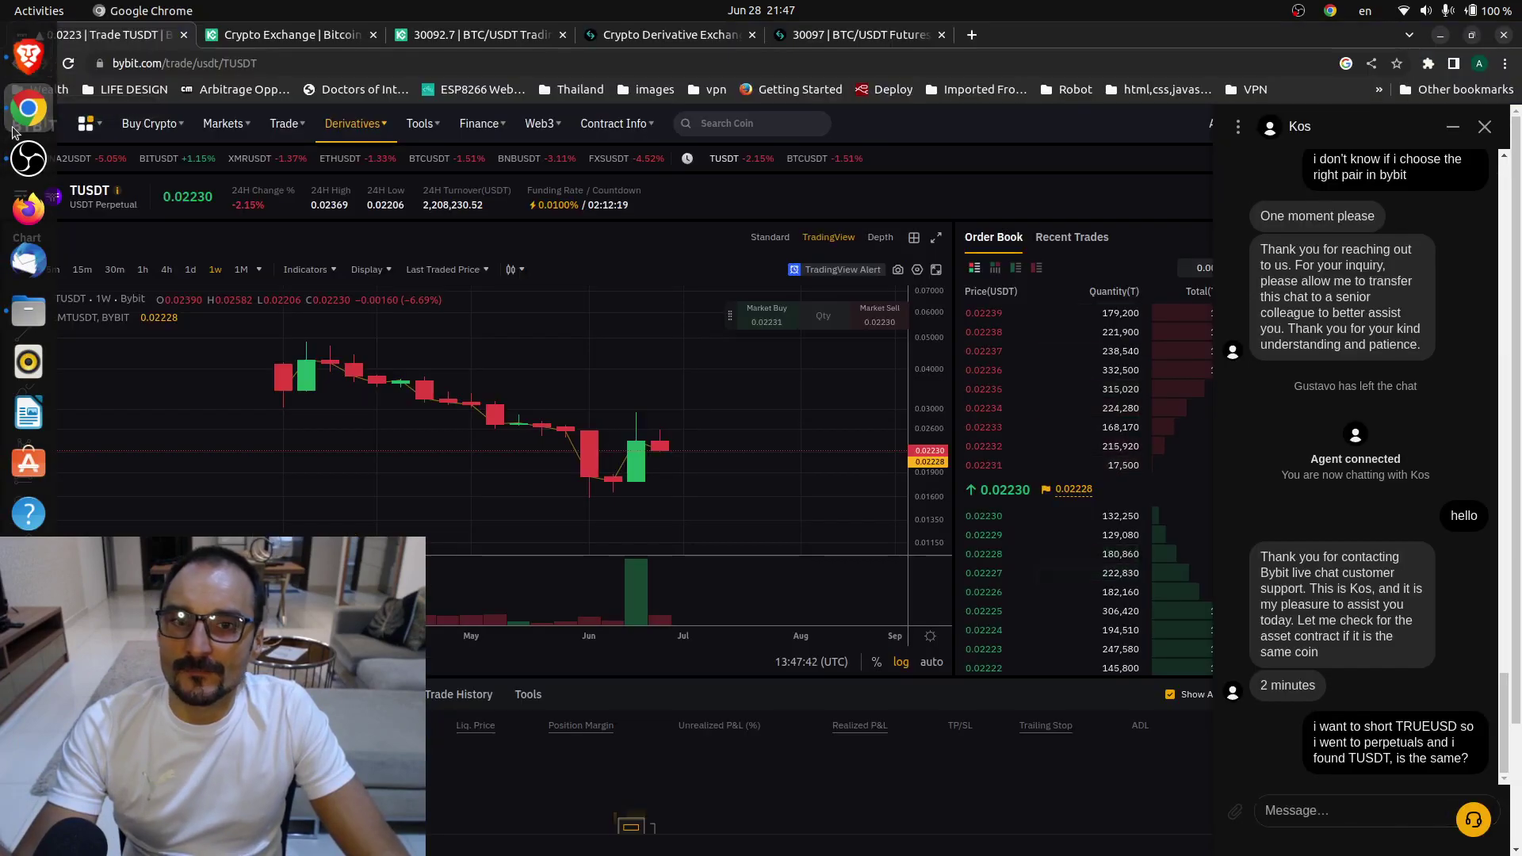
{"action": "left_click", "coordinate": [26, 56]}
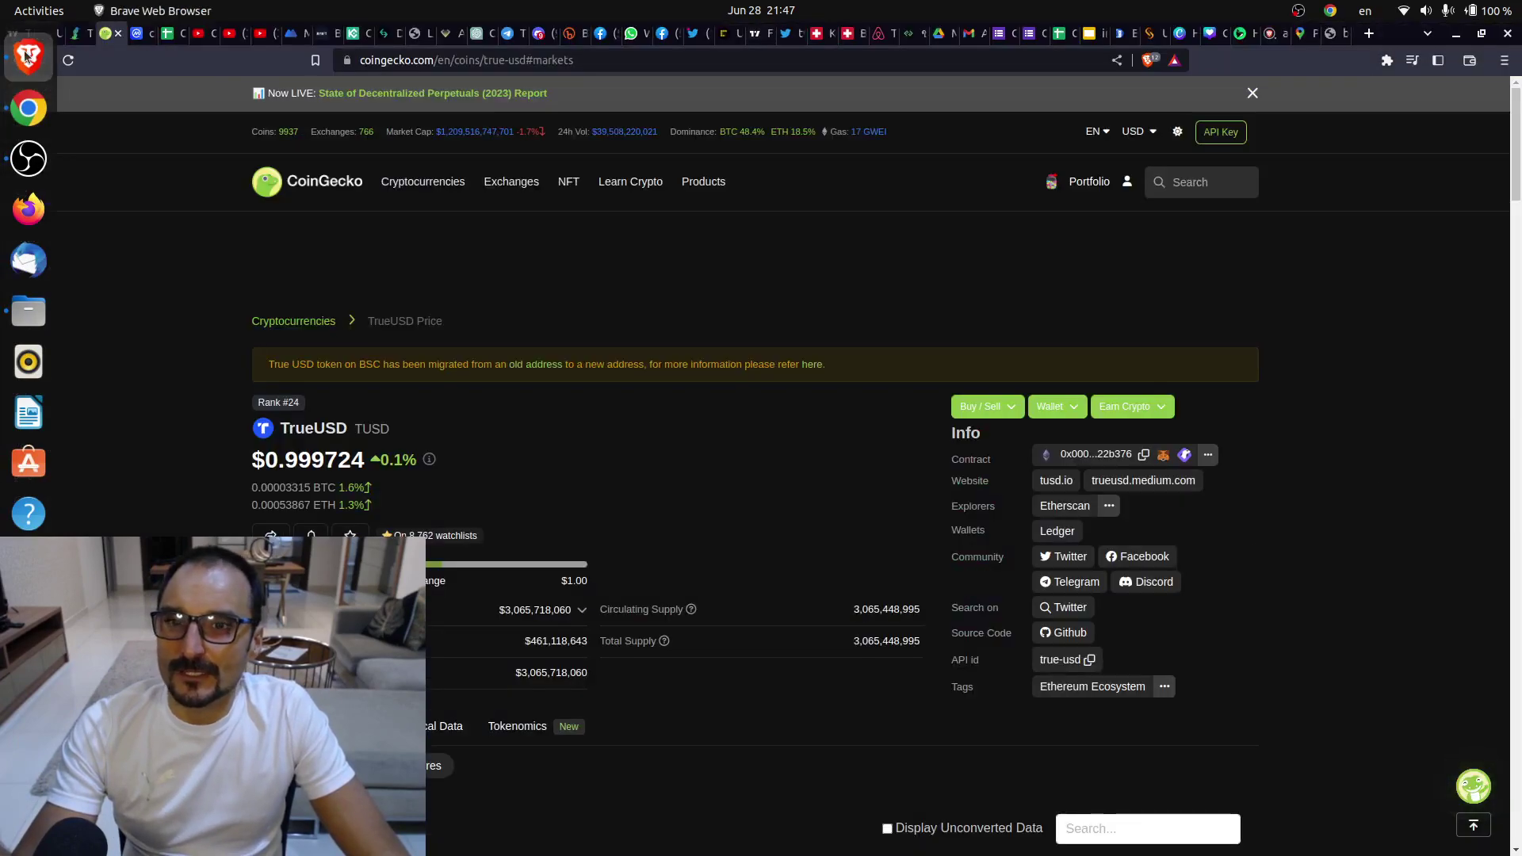
{"action": "left_click", "coordinate": [4, 32]}
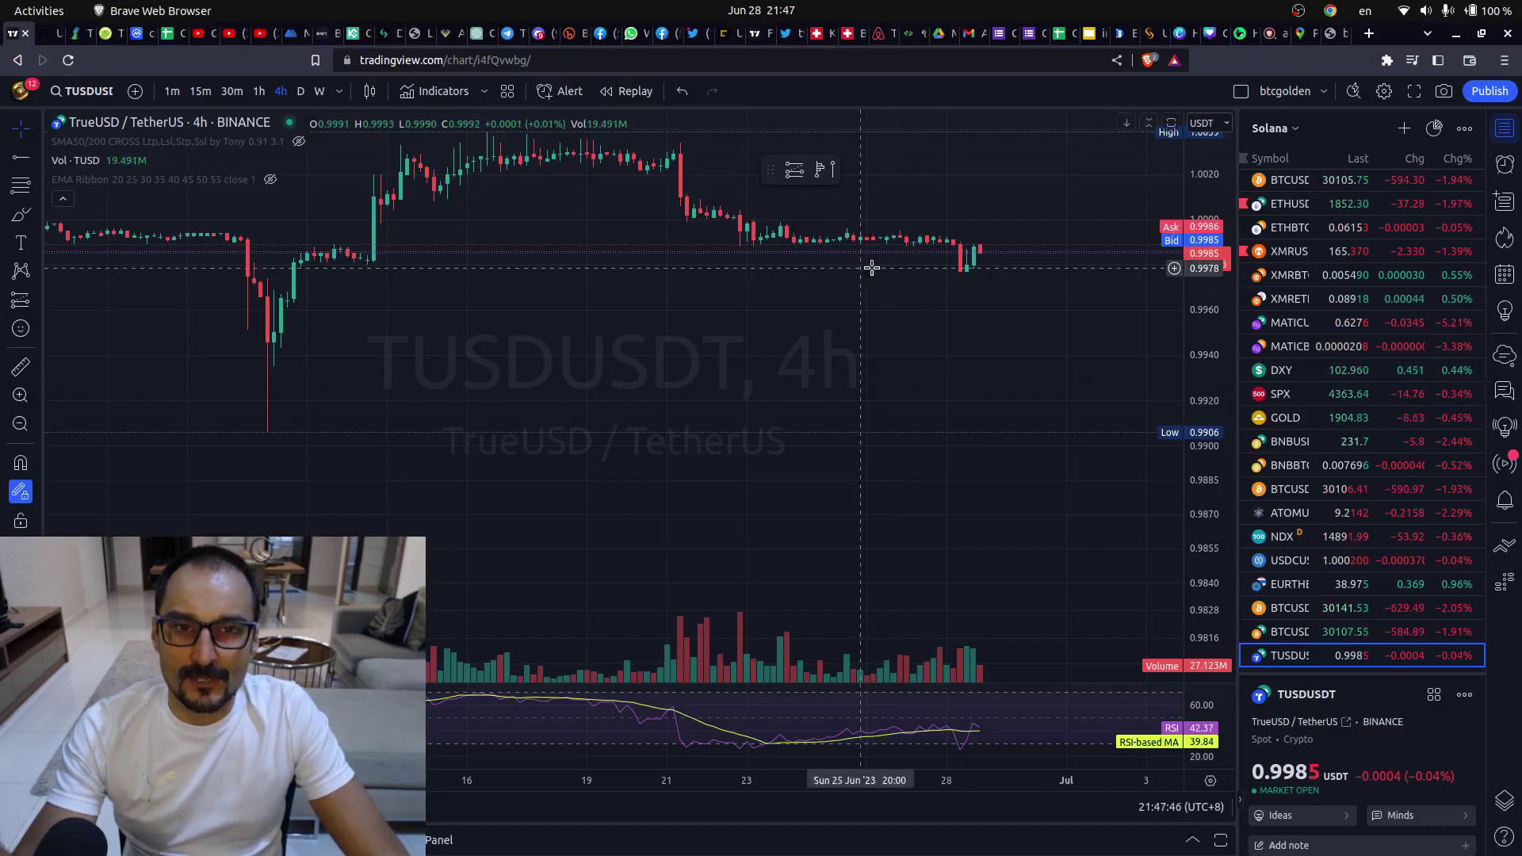
- Switch TUSDUSDT to 1h, measure the June price dip, then pan the chart back to April
{"action": "left_click", "coordinate": [256, 93]}
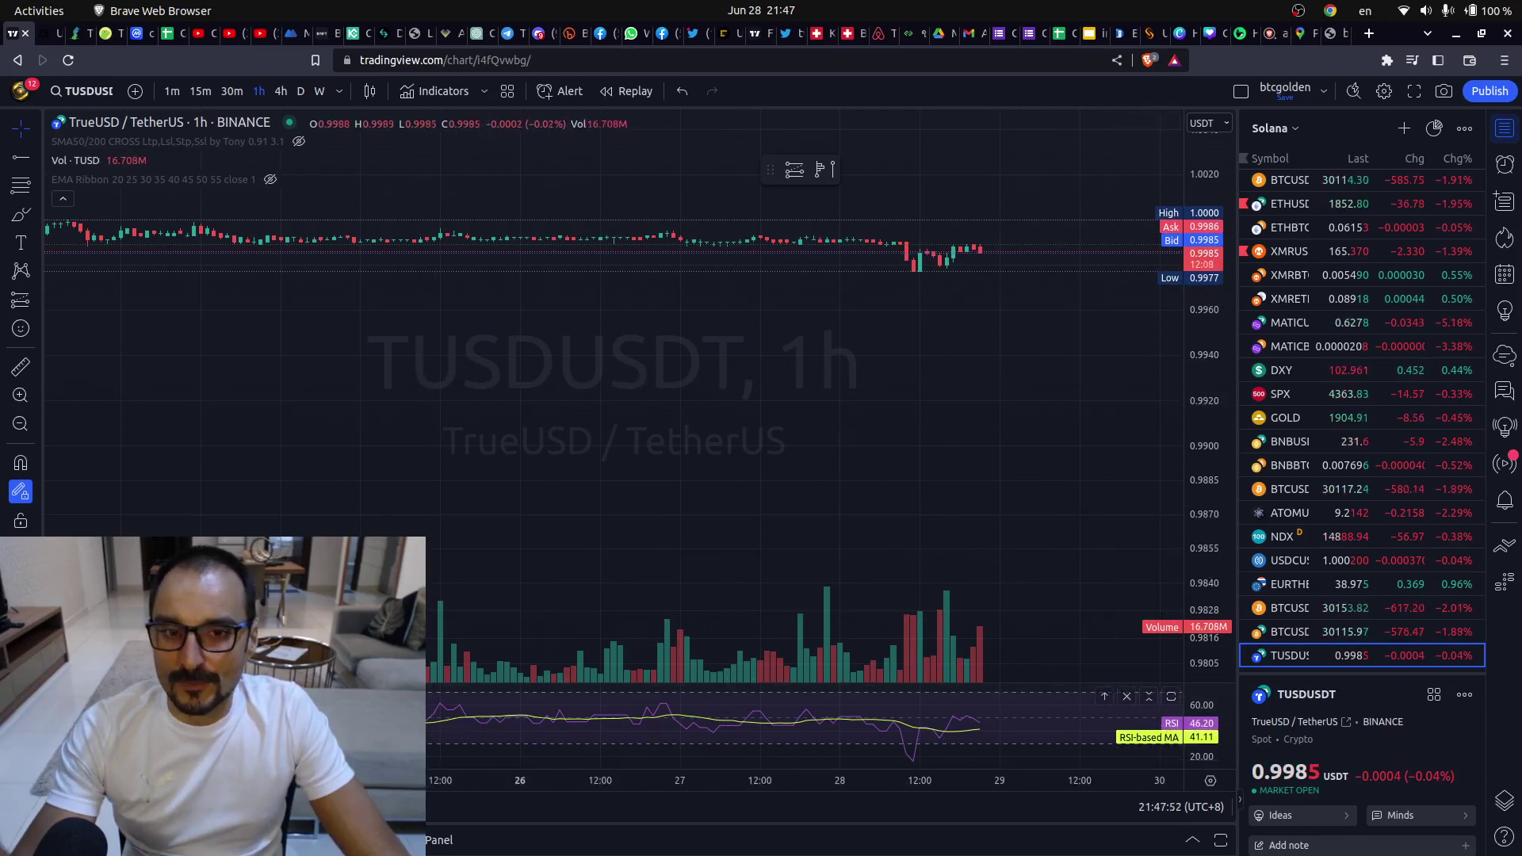
{"action": "scroll", "coordinate": [985, 744], "scroll_direction": "down", "scroll_amount": 5}
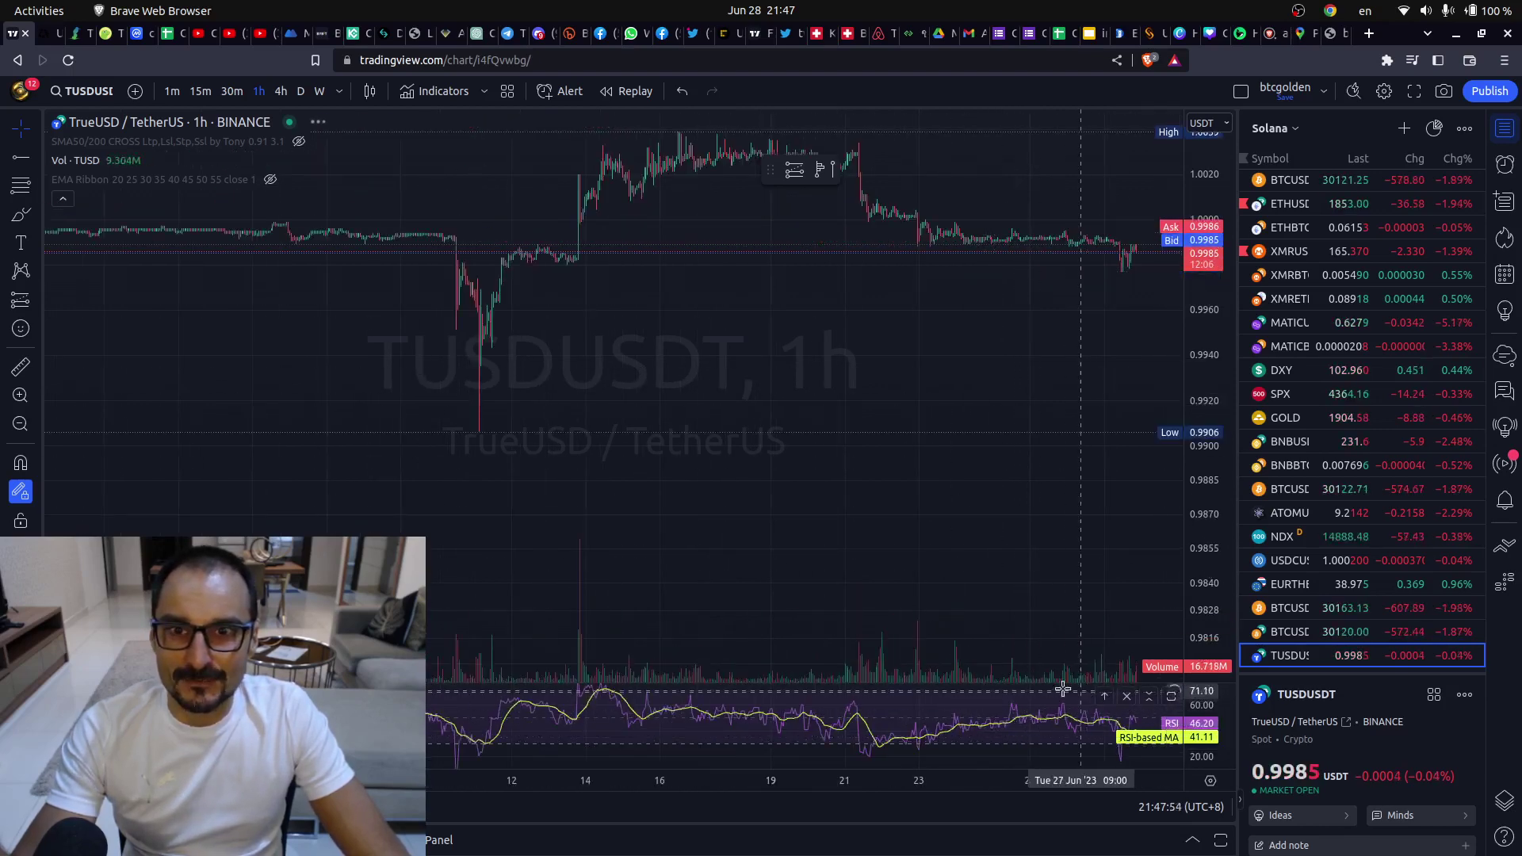
{"action": "left_click", "coordinate": [16, 363]}
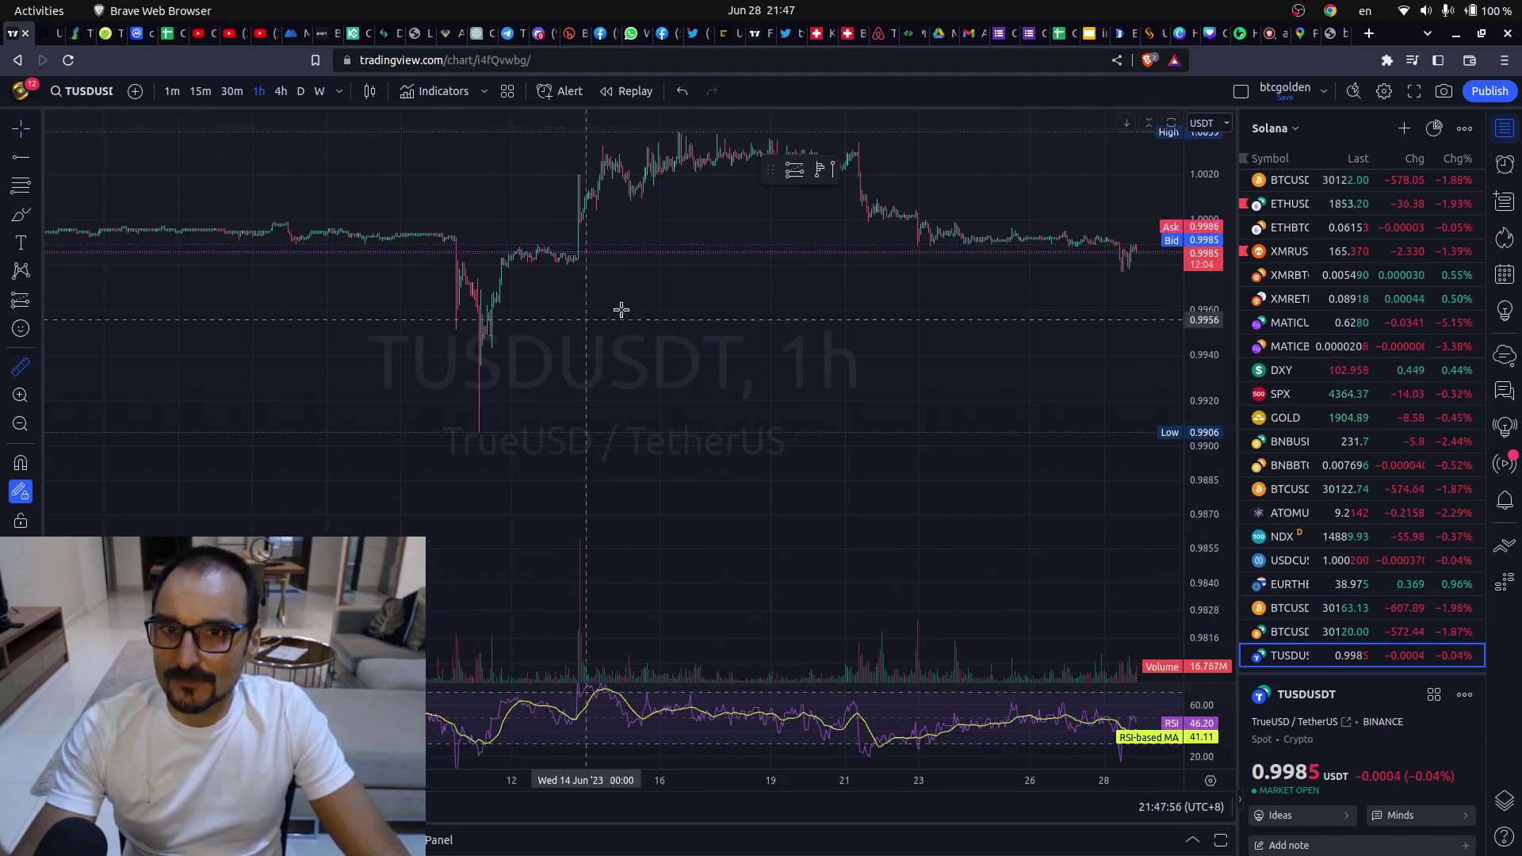
{"action": "left_click", "coordinate": [604, 254]}
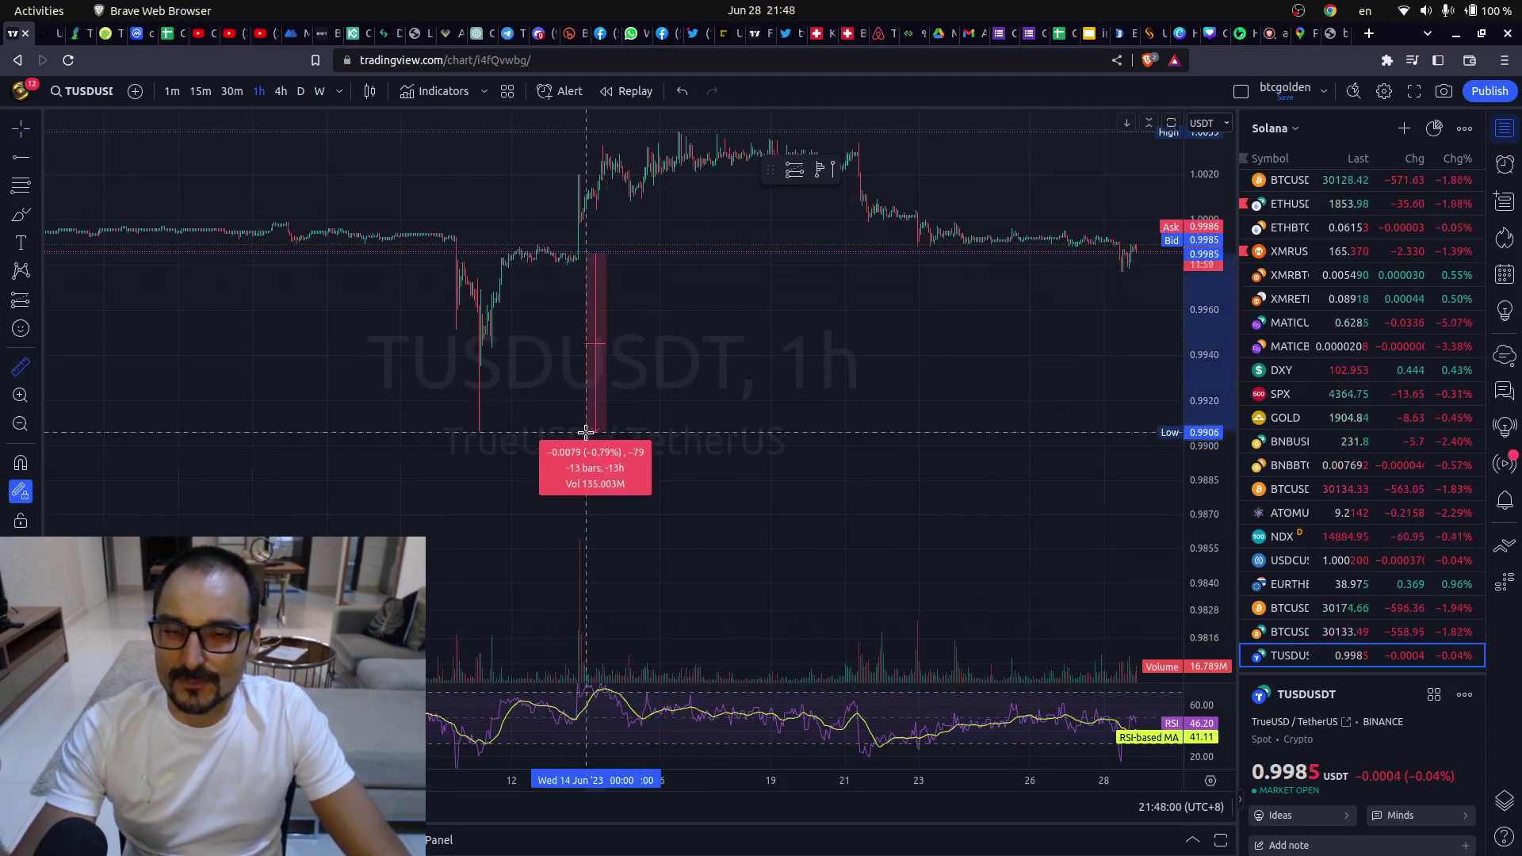
{"action": "left_click", "coordinate": [586, 432]}
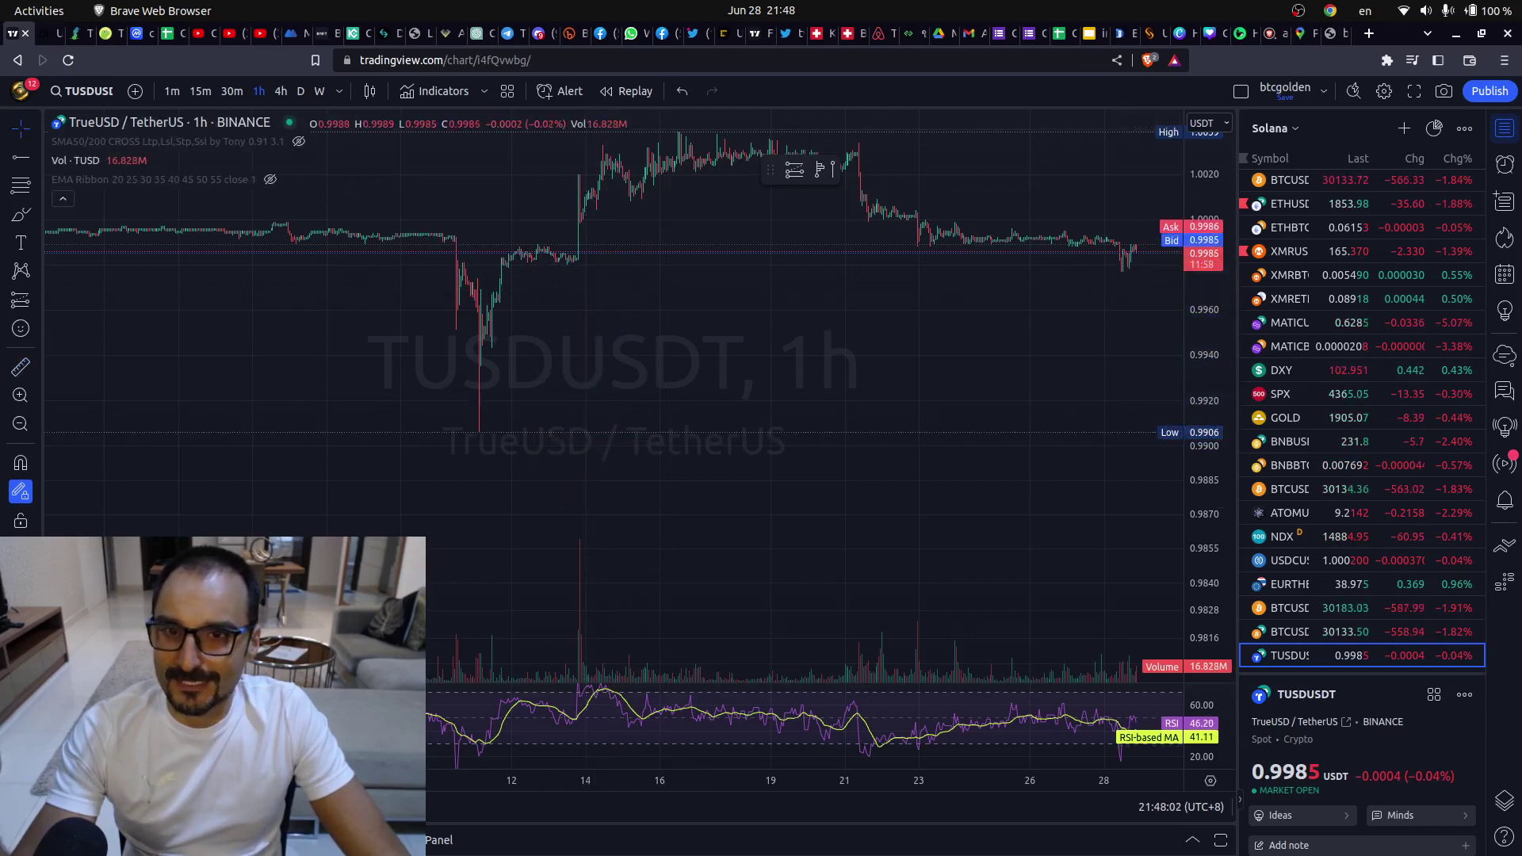
{"action": "scroll", "coordinate": [832, 476], "scroll_direction": "down", "scroll_amount": 5}
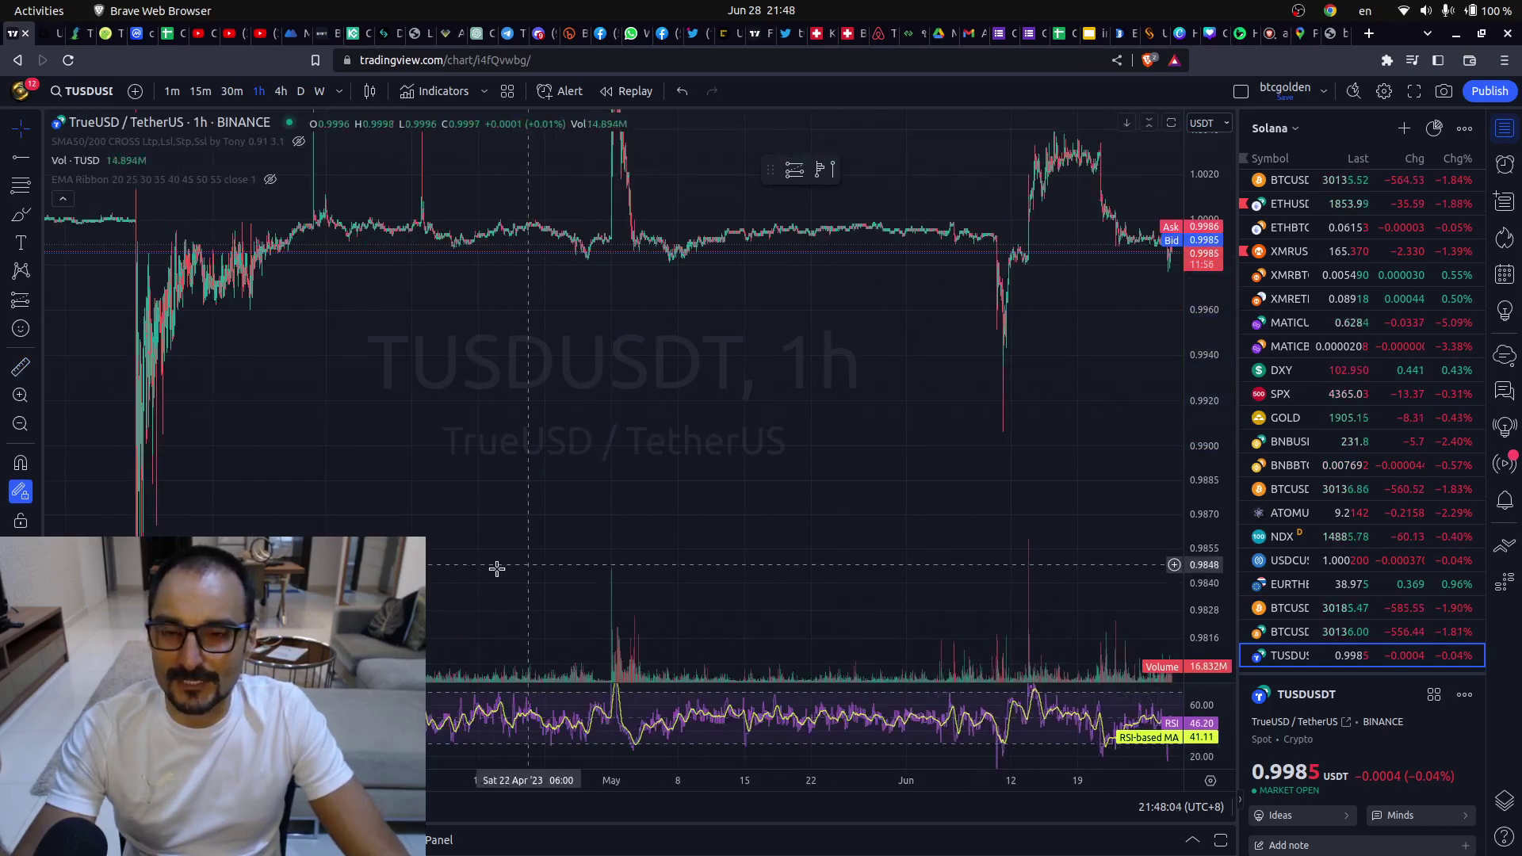
{"action": "left_click_drag", "start_coordinate": [496, 569], "coordinate": [795, 571]}
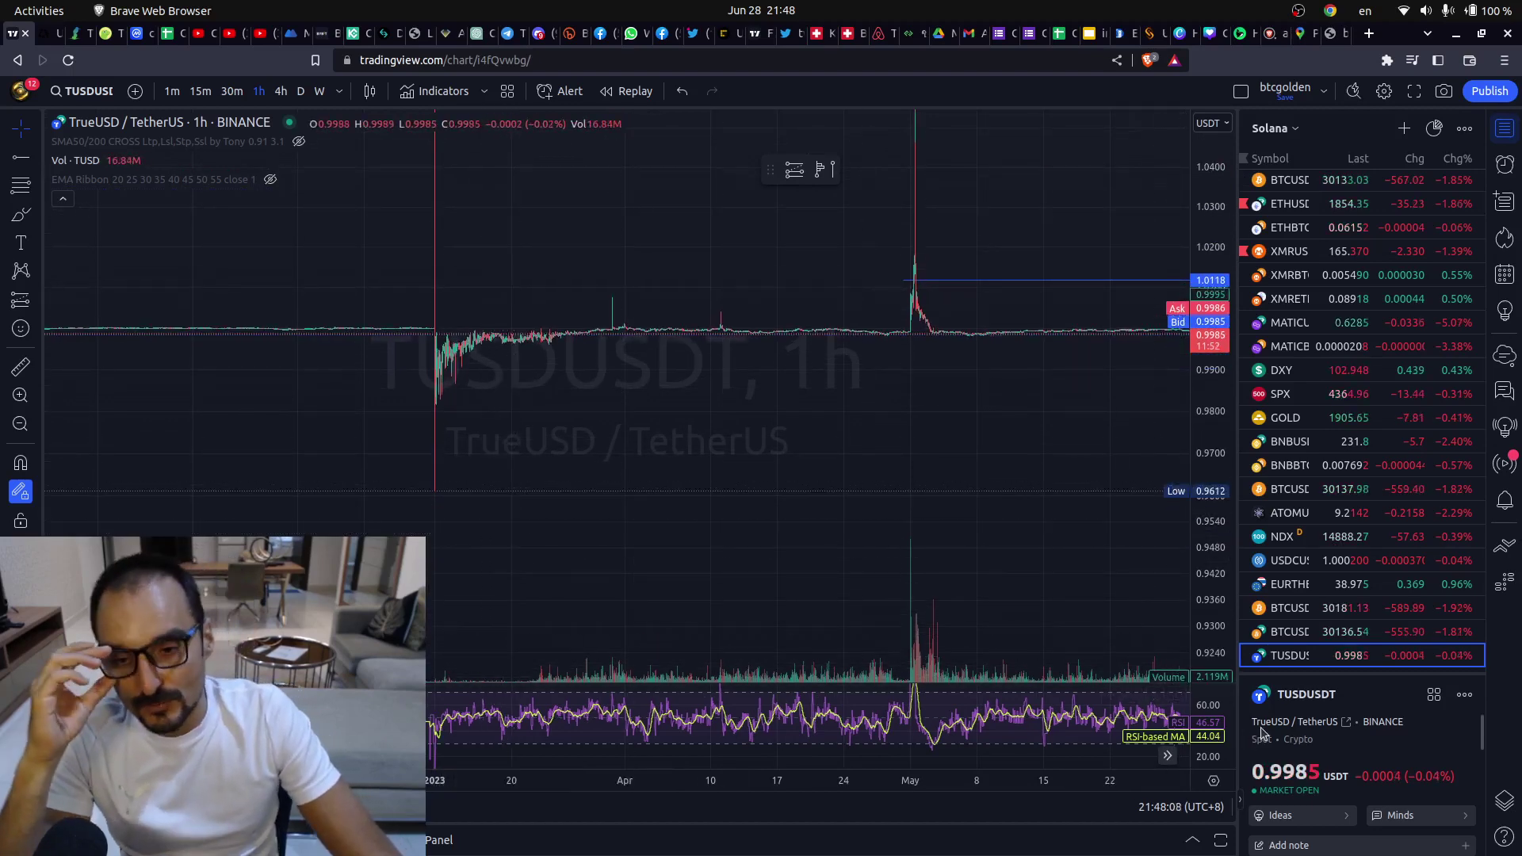
- Measure price ranges around the May spike, stretching the price scale and panning left
{"action": "left_click", "coordinate": [19, 367]}
{"action": "left_click_drag", "start_coordinate": [1056, 335], "coordinate": [1093, 634]}
{"action": "left_click_drag", "start_coordinate": [1205, 200], "coordinate": [1207, 297]}
{"action": "left_click_drag", "start_coordinate": [1031, 507], "coordinate": [264, 430]}
{"action": "left_click", "coordinate": [23, 371]}
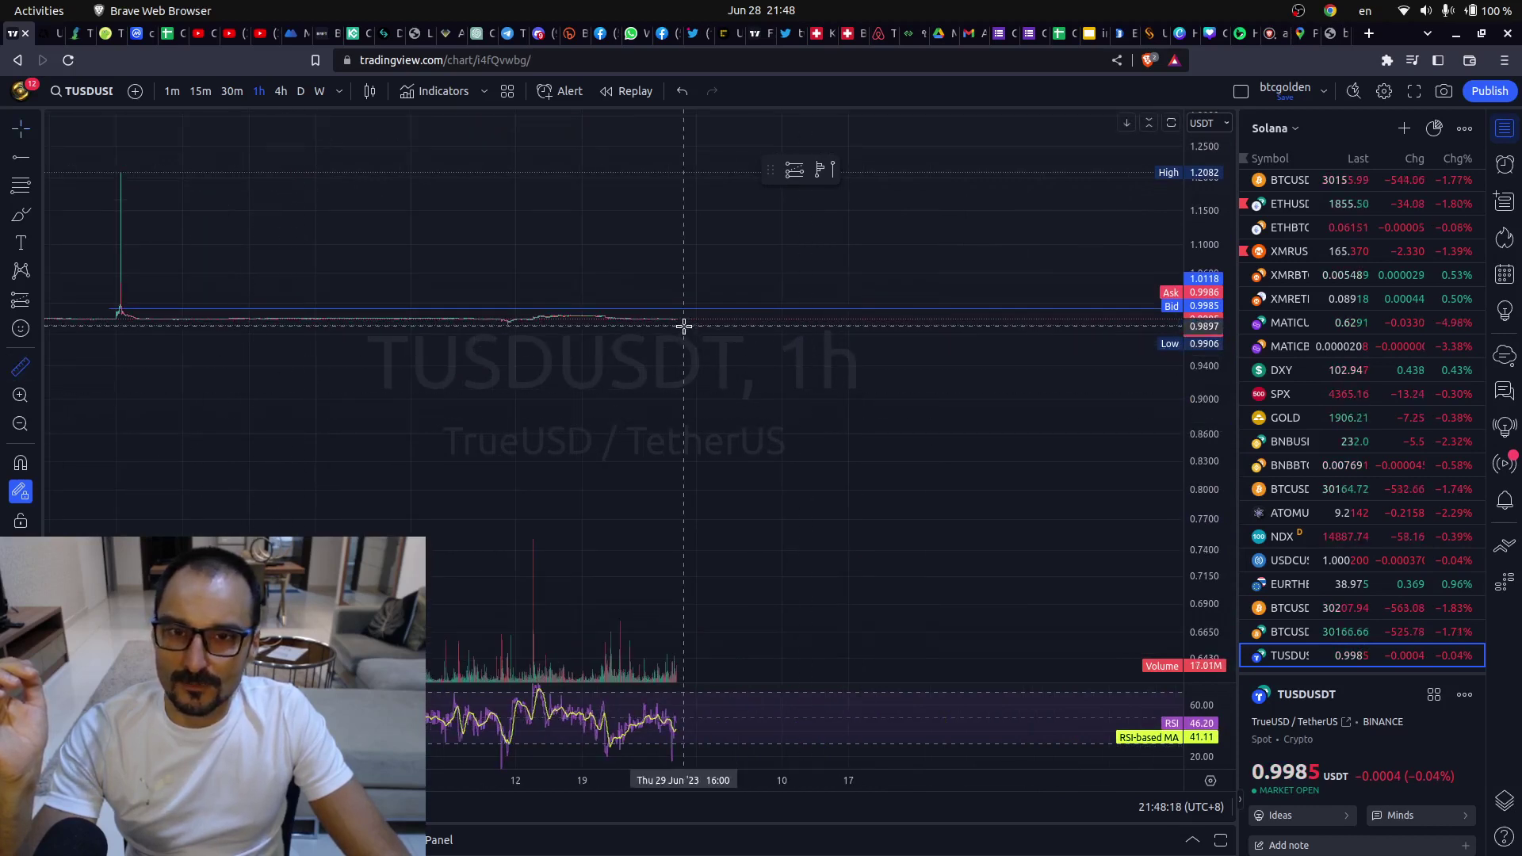
{"action": "left_click_drag", "start_coordinate": [699, 319], "coordinate": [732, 646]}
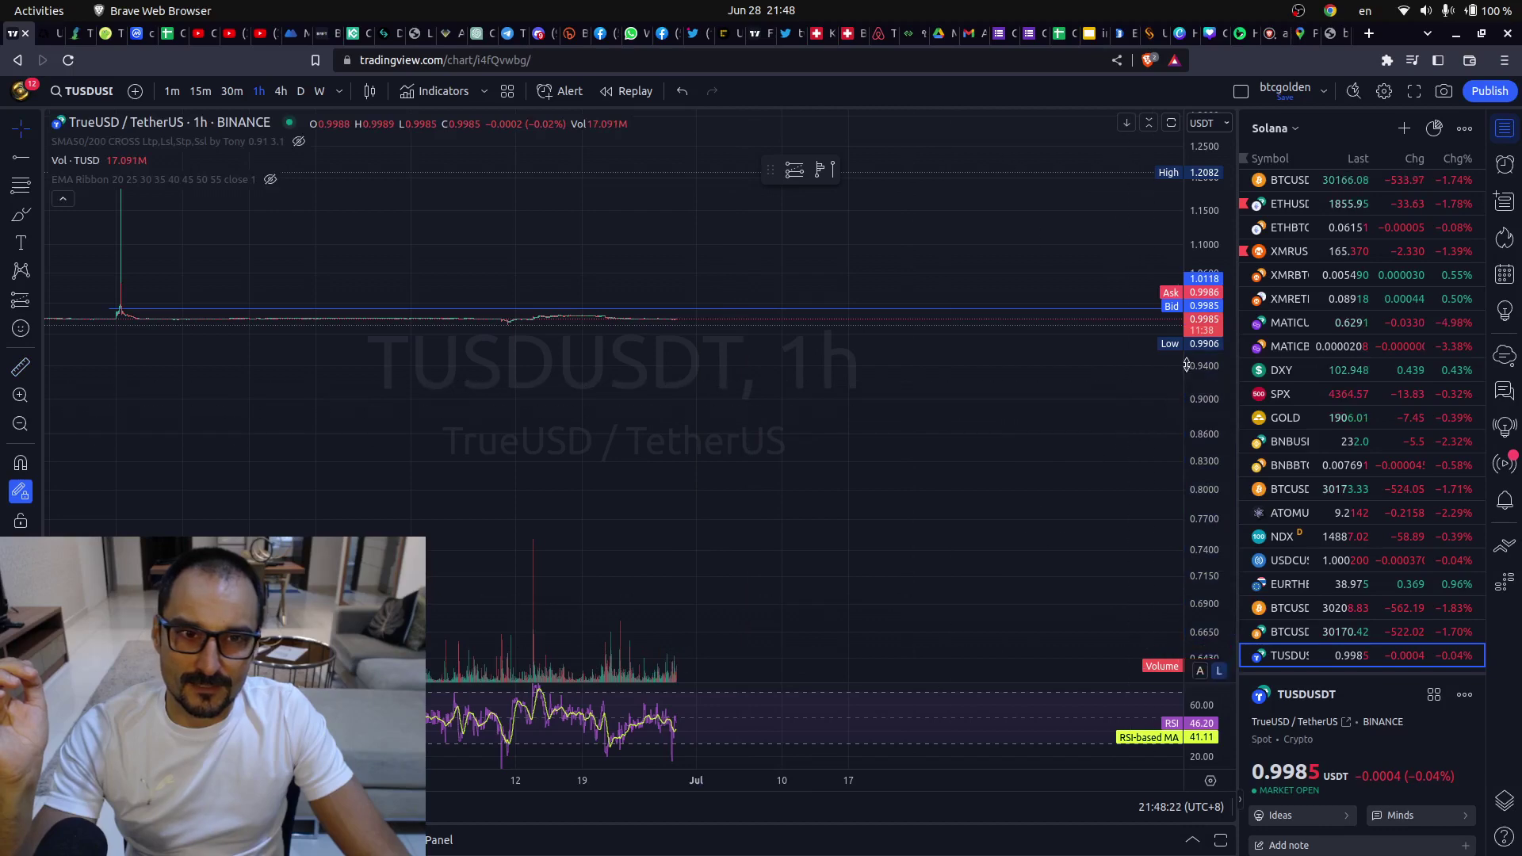
- Compress the price scale toward zero and measure a TUSD drop to near zero
{"action": "left_click_drag", "start_coordinate": [1187, 364], "coordinate": [1209, 586]}
{"action": "left_click_drag", "start_coordinate": [594, 561], "coordinate": [645, 394]}
{"action": "left_click_drag", "start_coordinate": [1197, 569], "coordinate": [1198, 492]}
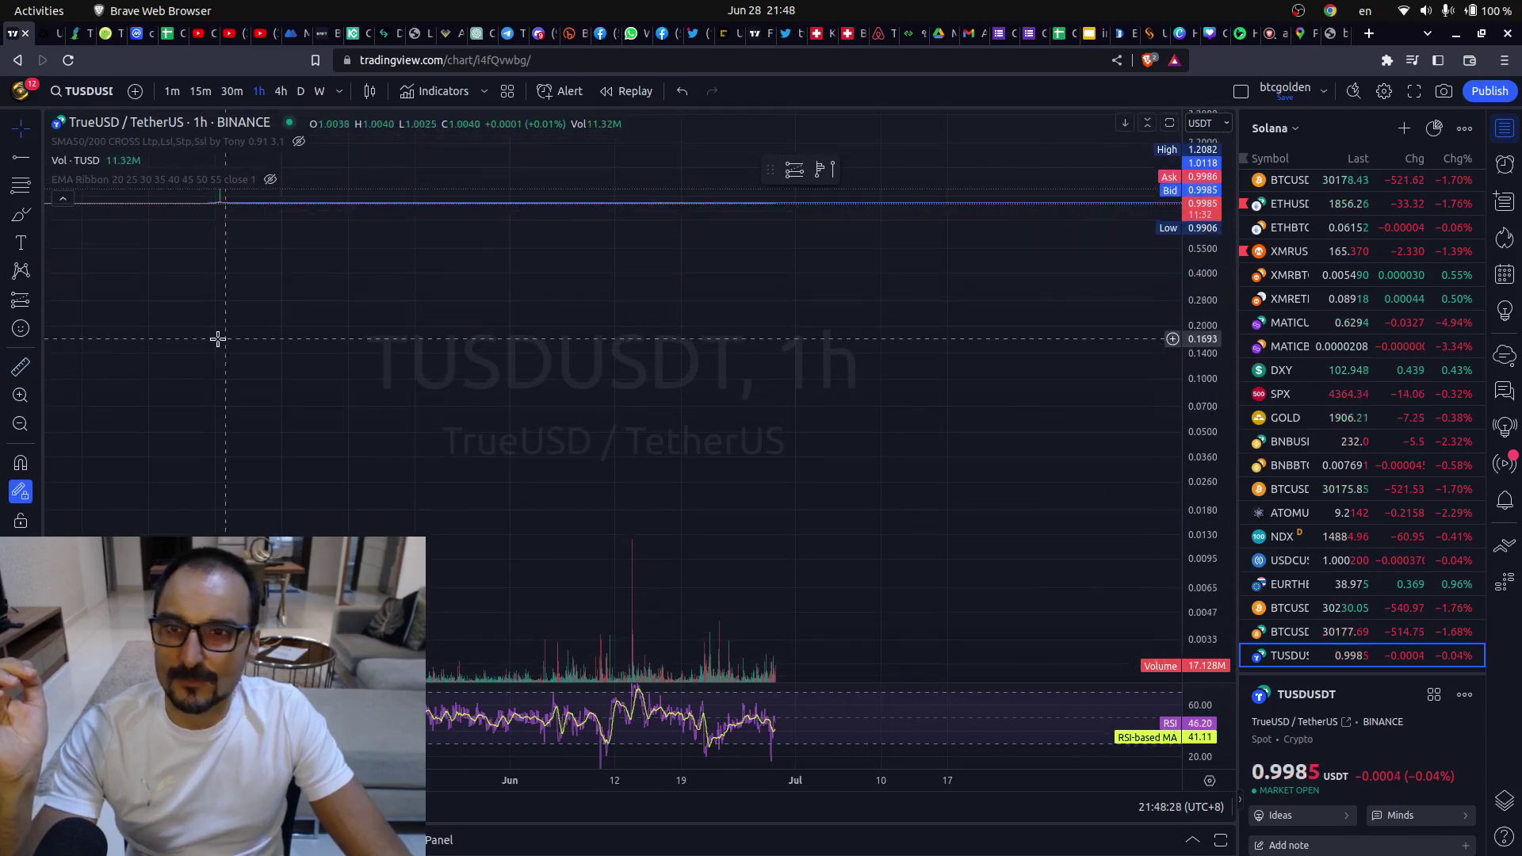
{"action": "left_click", "coordinate": [21, 367]}
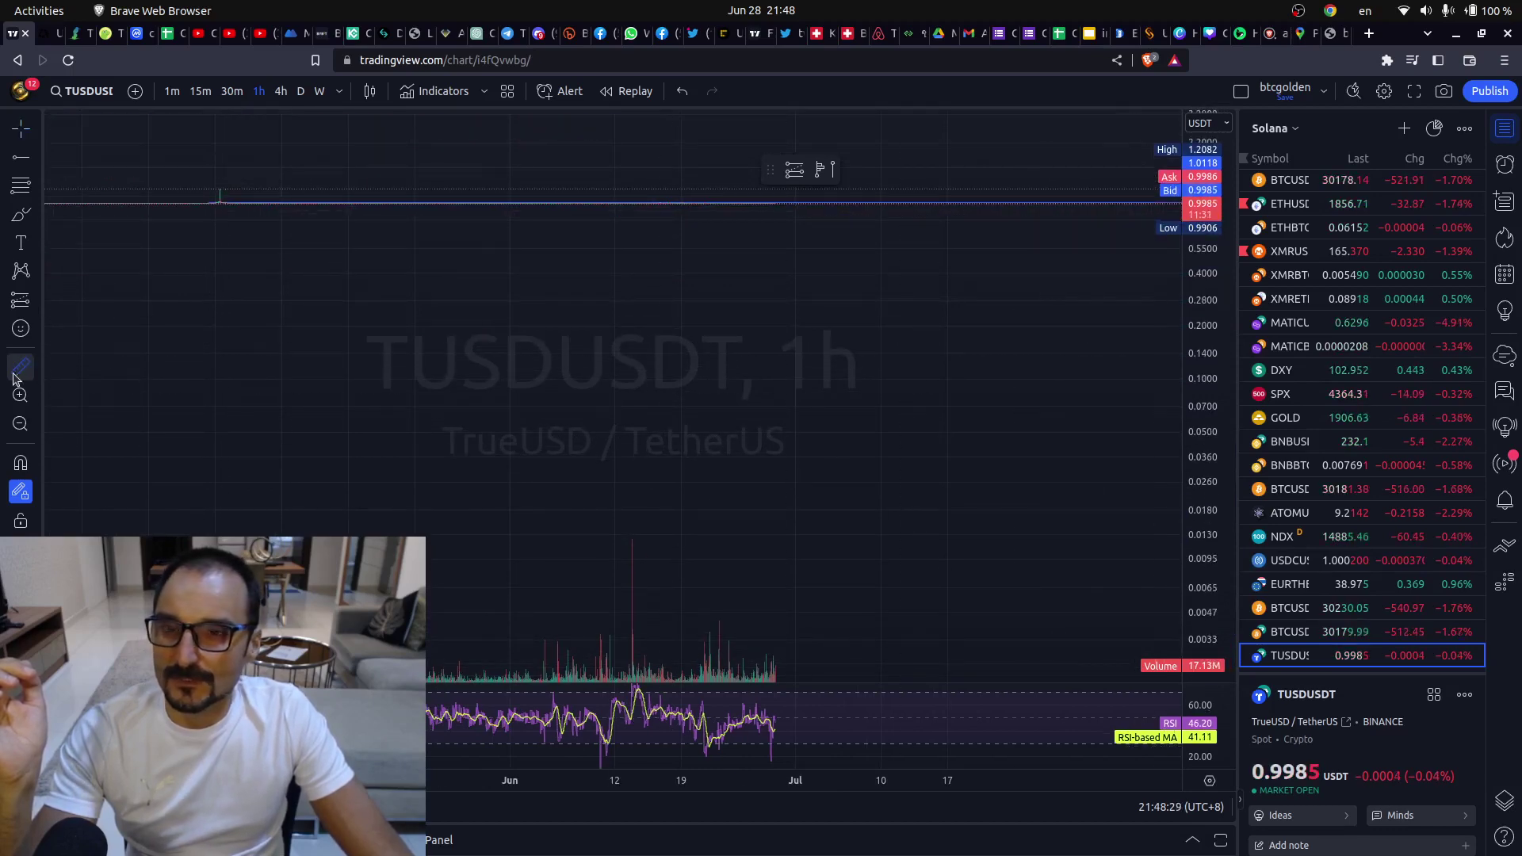
{"action": "left_click", "coordinate": [790, 203]}
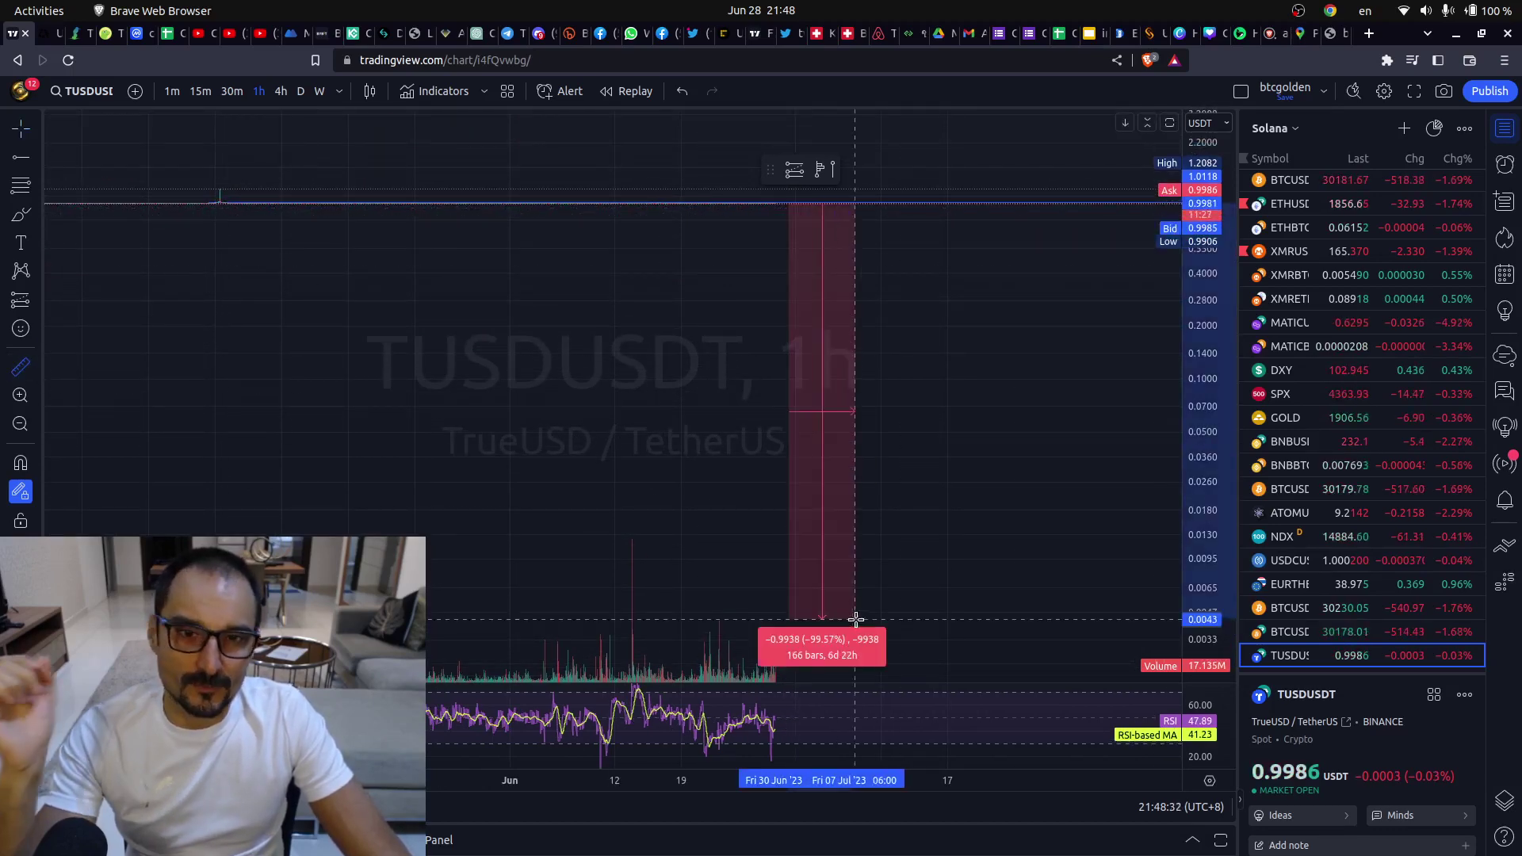
{"action": "left_click", "coordinate": [854, 634]}
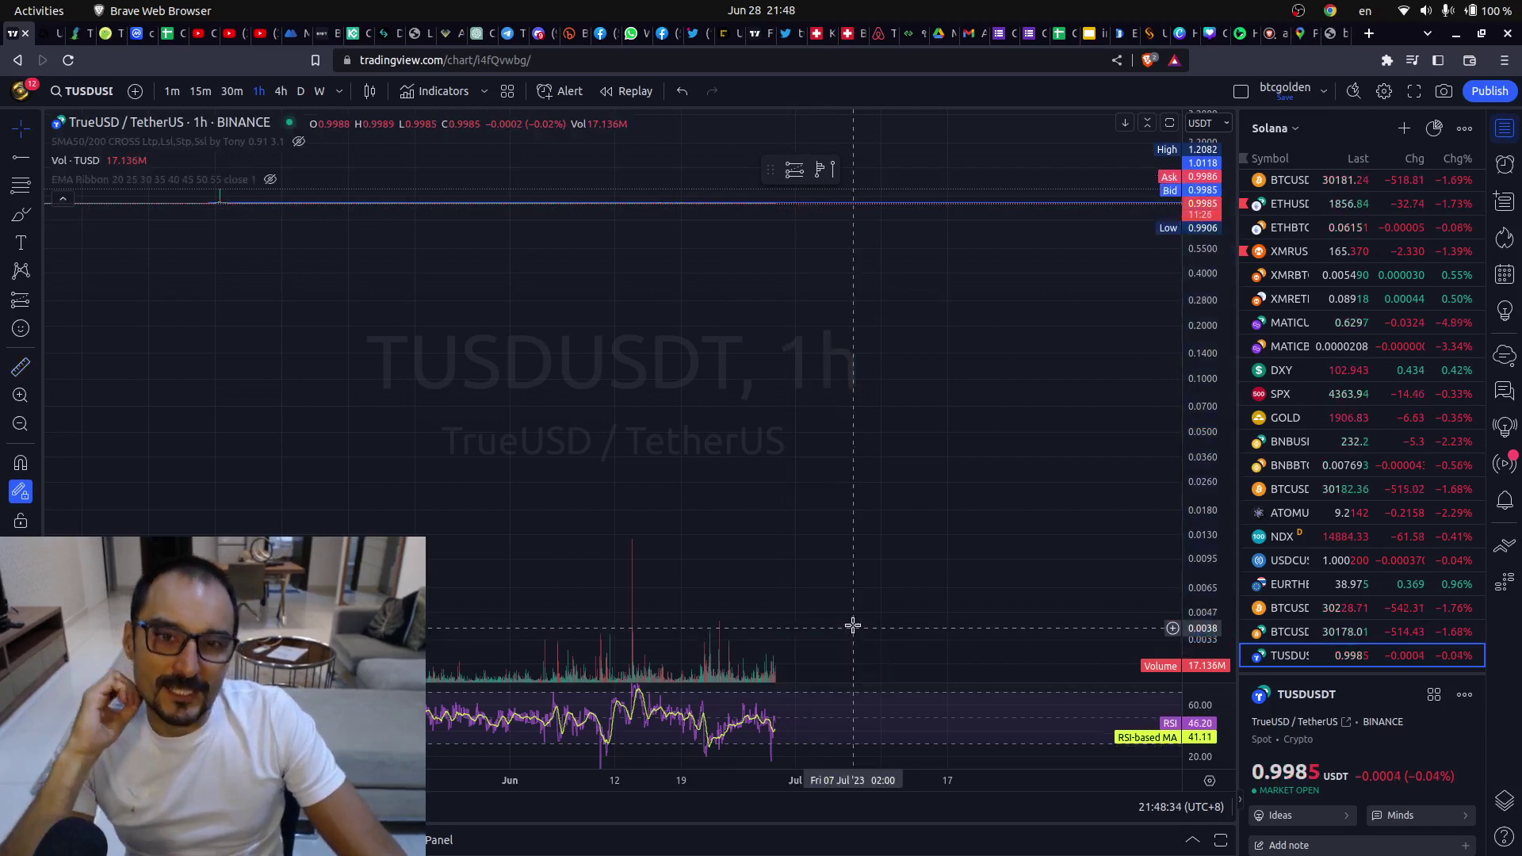
- Reset the TUSDUSDT chart view twice so the price axis auto-scales again
{"action": "left_click_drag", "start_coordinate": [1186, 516], "coordinate": [1179, 341]}
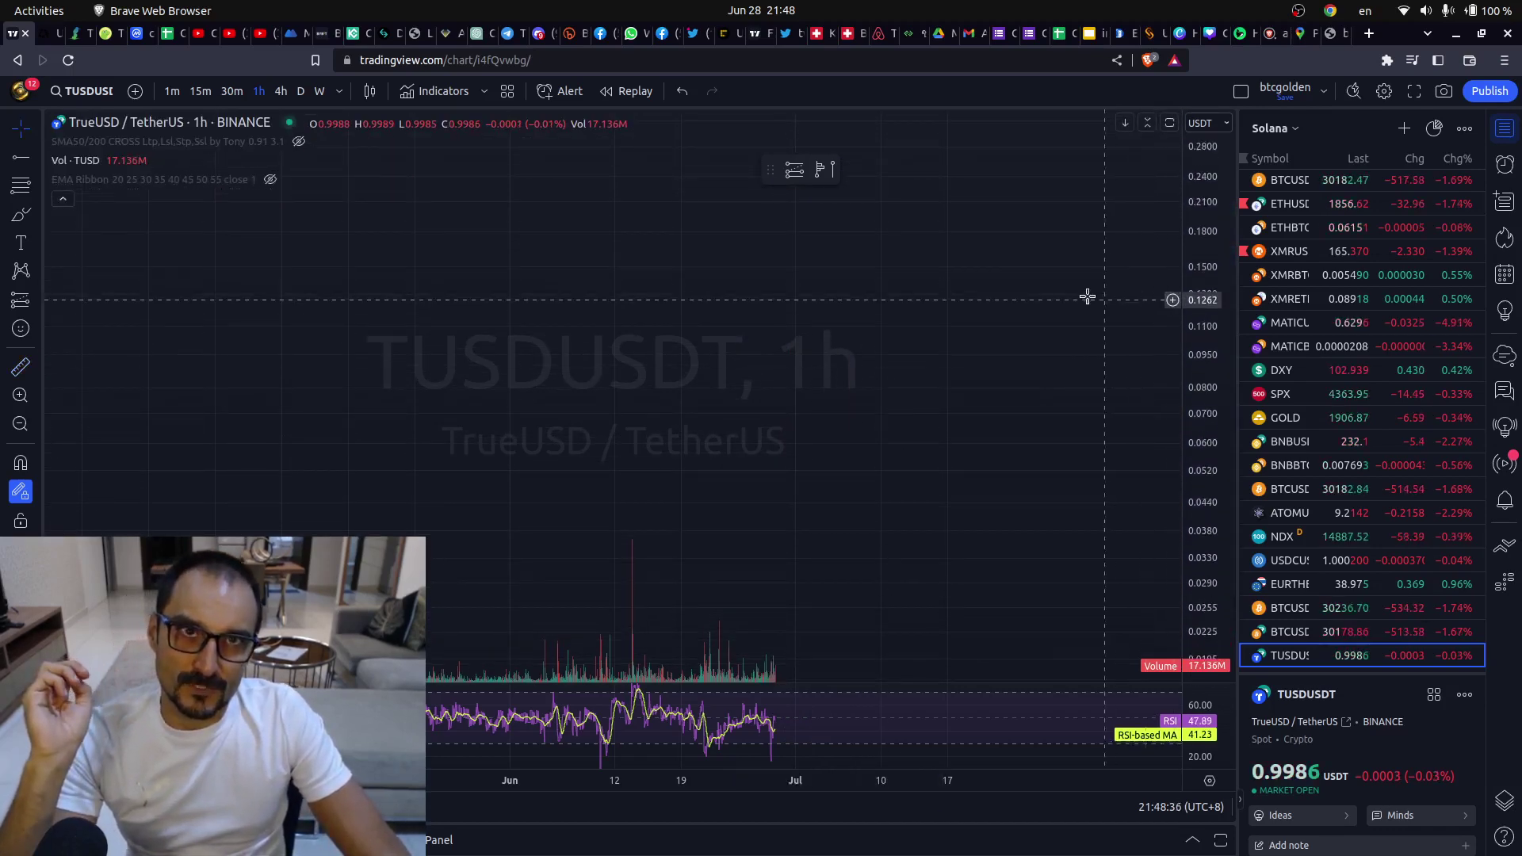
{"action": "right_click", "coordinate": [1008, 290]}
{"action": "left_click", "coordinate": [1043, 299]}
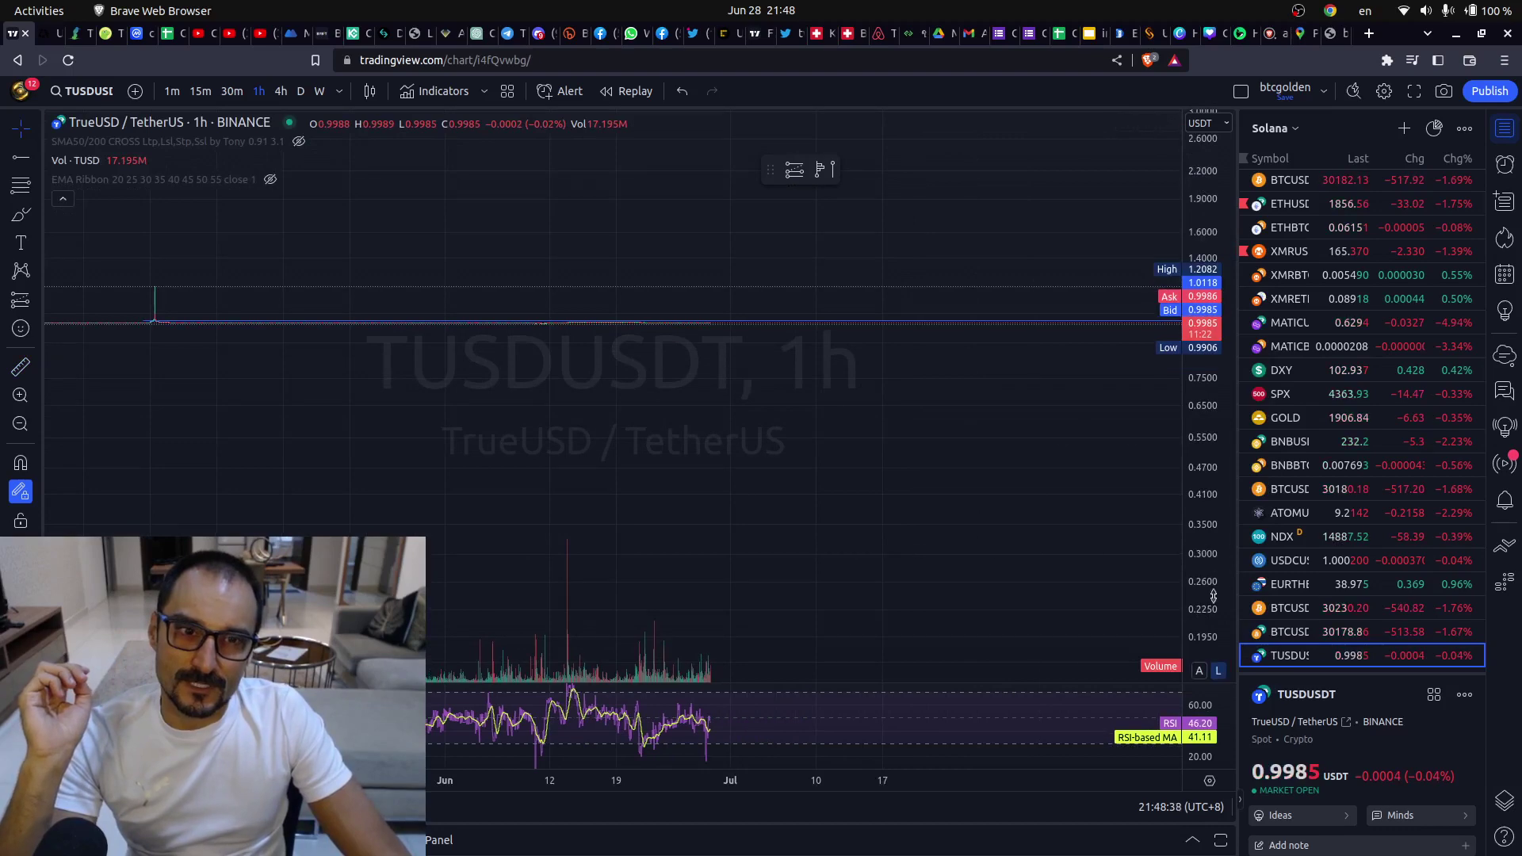
{"action": "left_click_drag", "start_coordinate": [1107, 550], "coordinate": [1179, 187]}
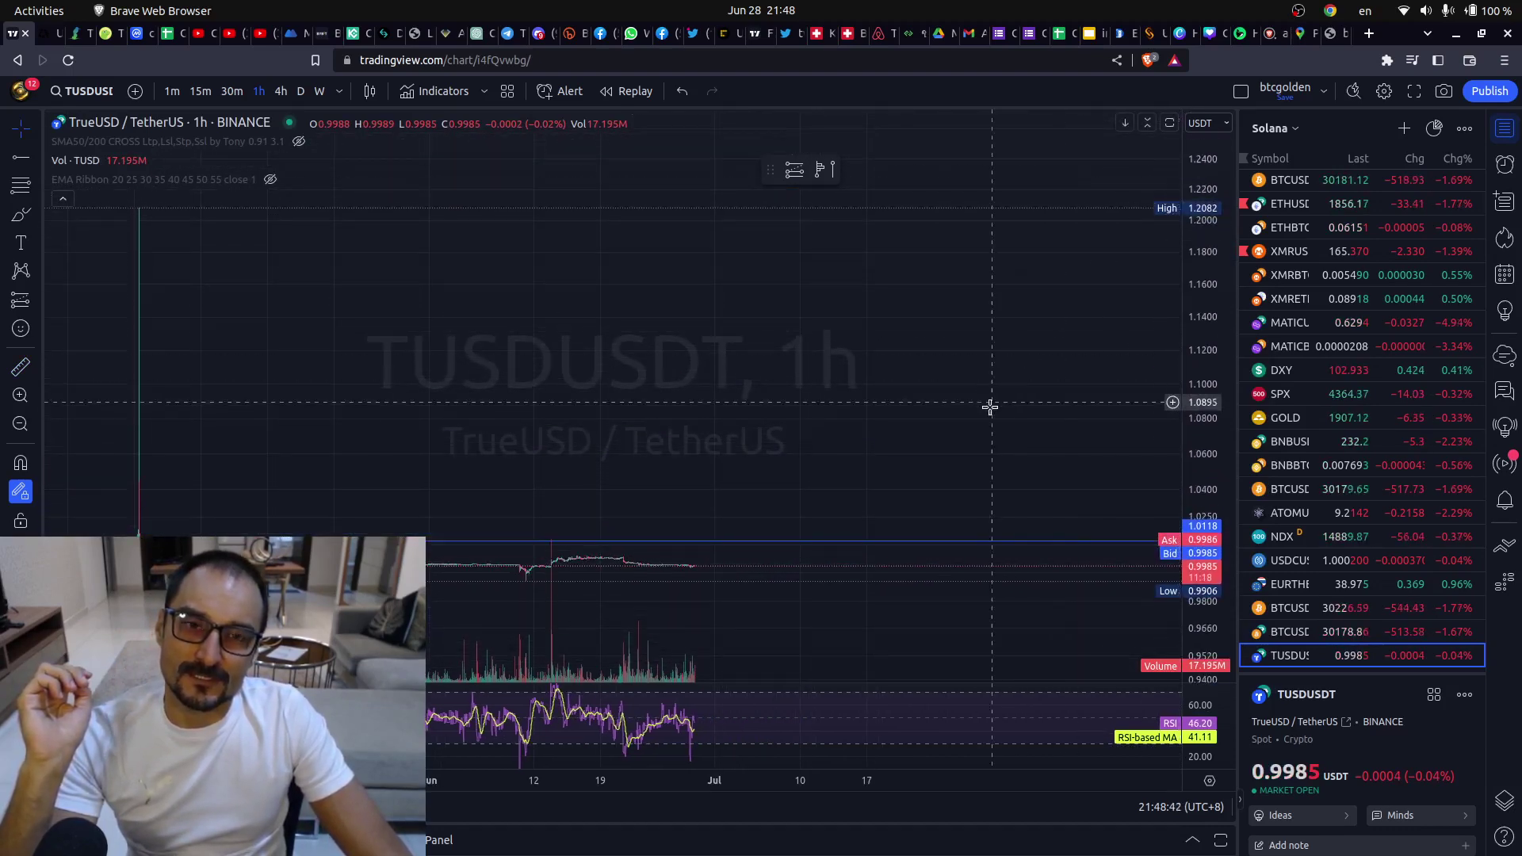
{"action": "right_click", "coordinate": [960, 421]}
{"action": "left_click", "coordinate": [1053, 438]}
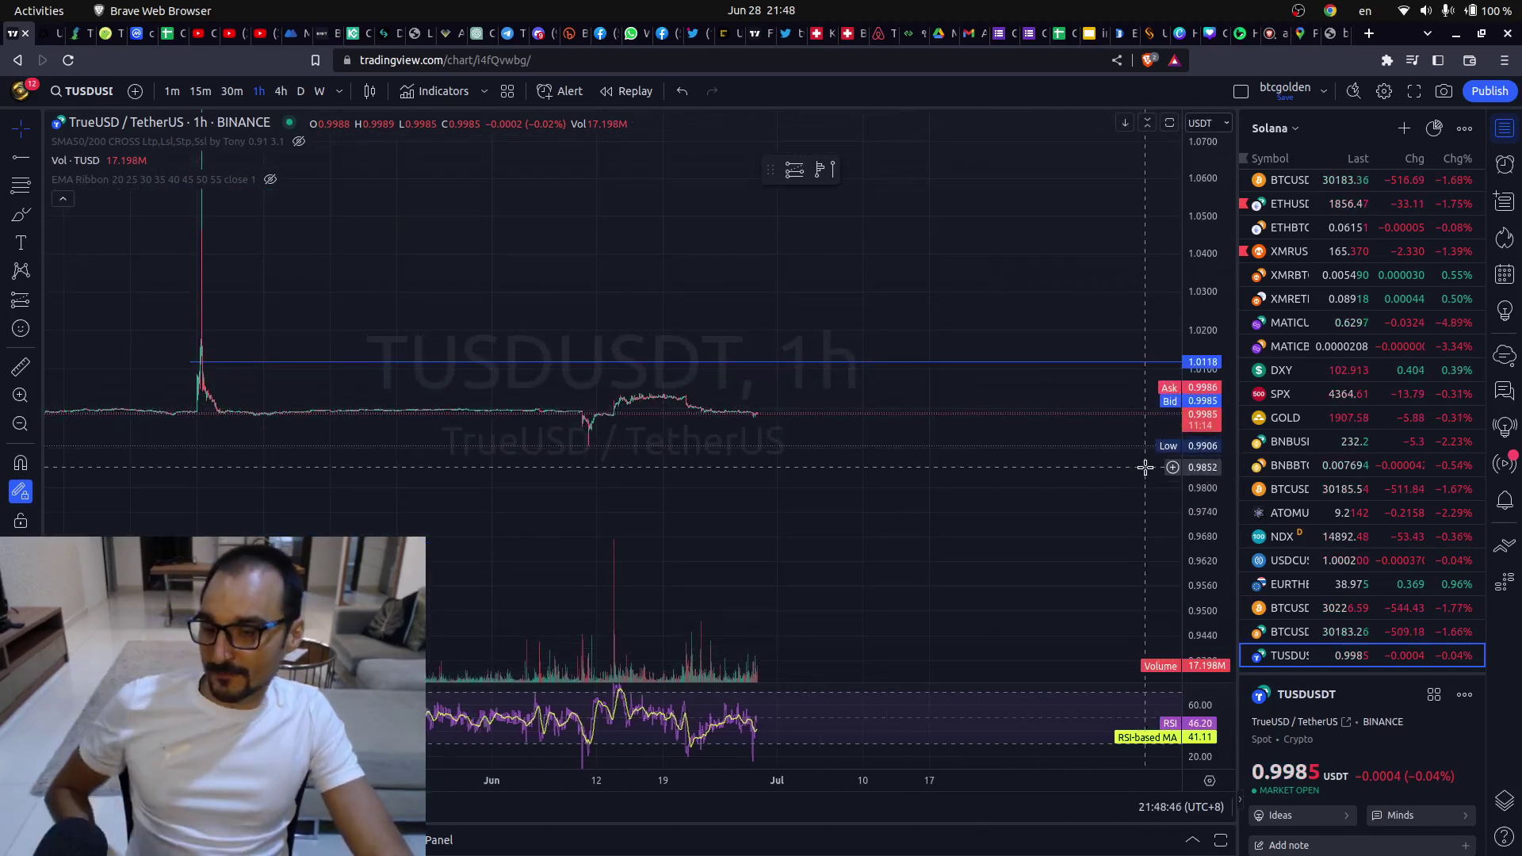
- Glance at the Bybit TUSDT perpetual page and the KuCoin BTC/USDT page
{"action": "mouse_move", "coordinate": [6, 142]}
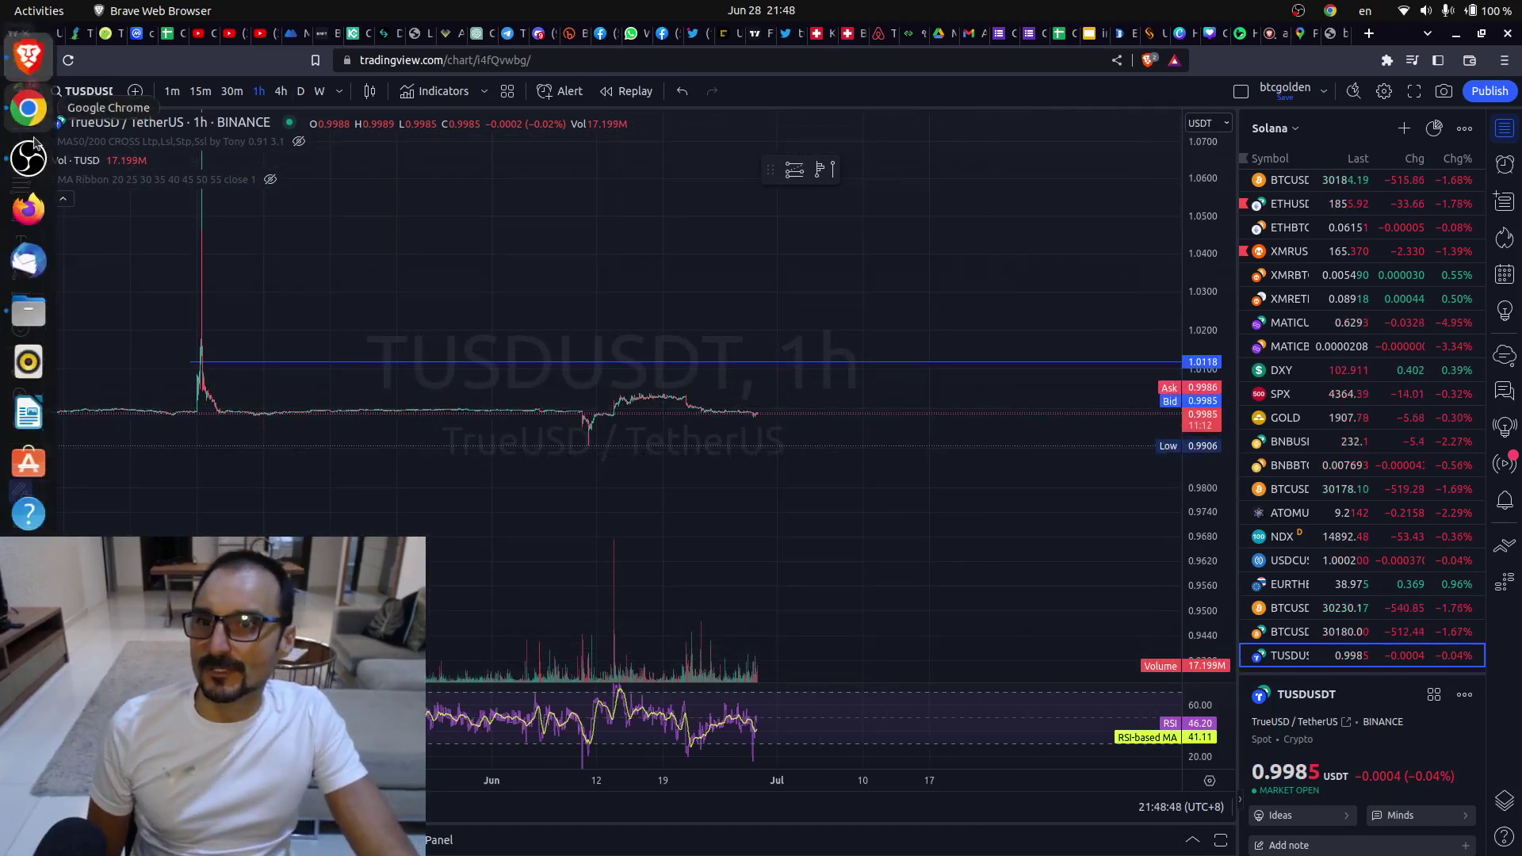
{"action": "left_click", "coordinate": [29, 109]}
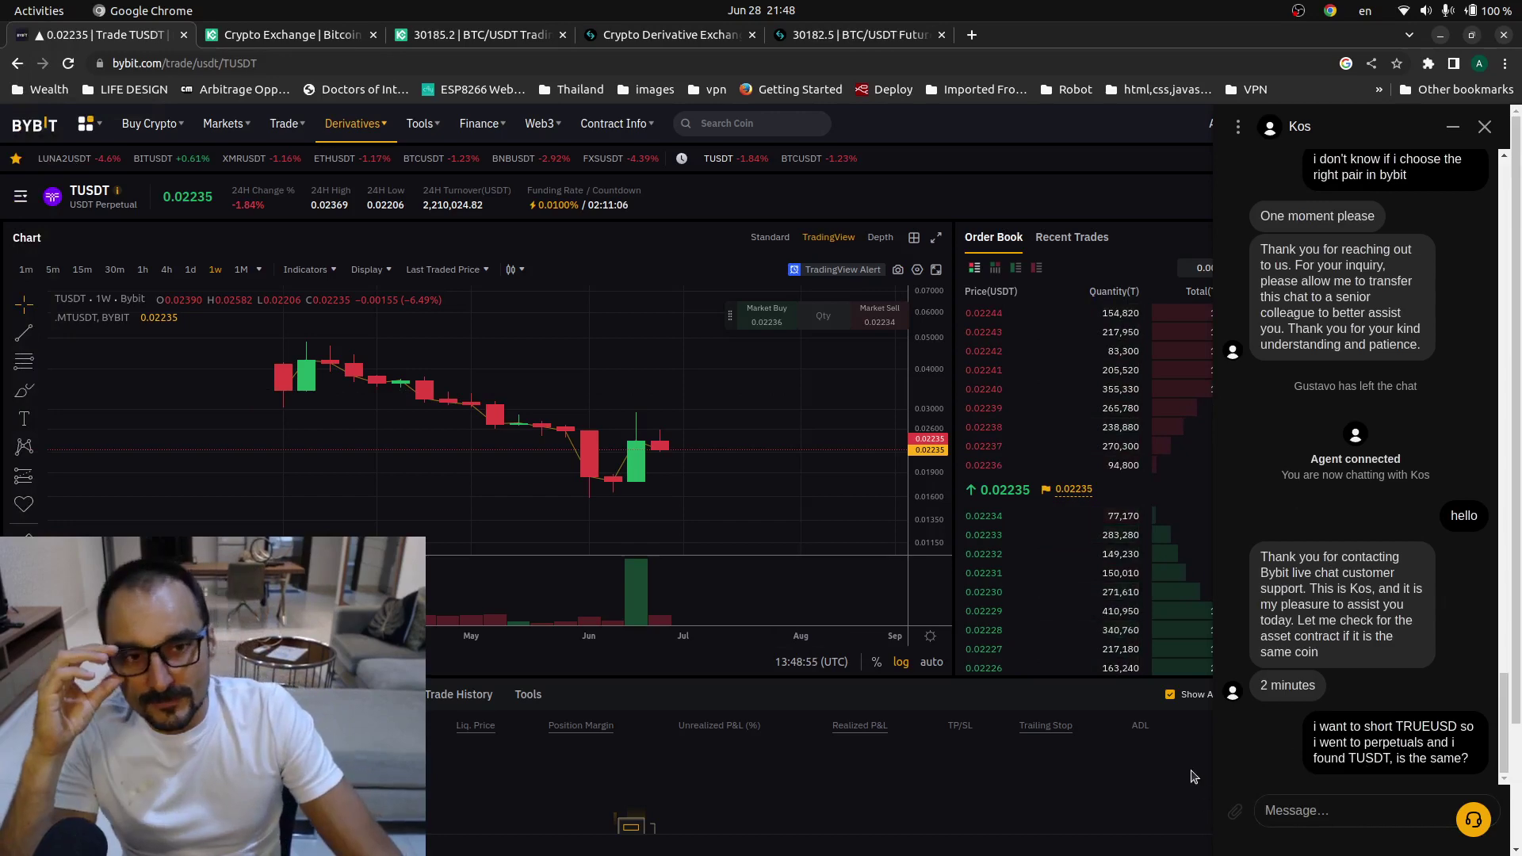
{"action": "mouse_move", "coordinate": [403, 262]}
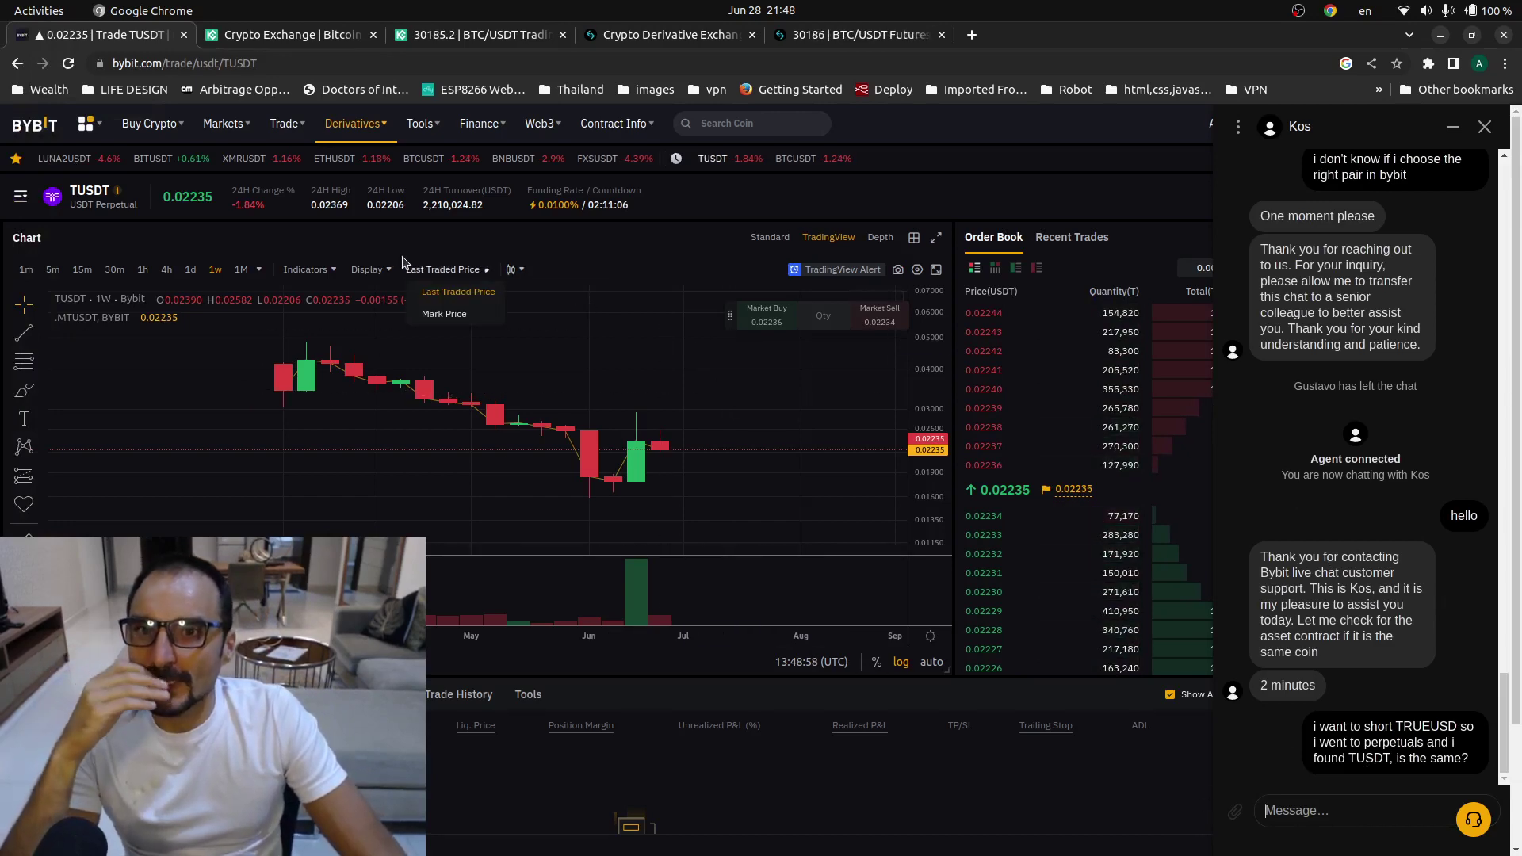
{"action": "left_click", "coordinate": [475, 35]}
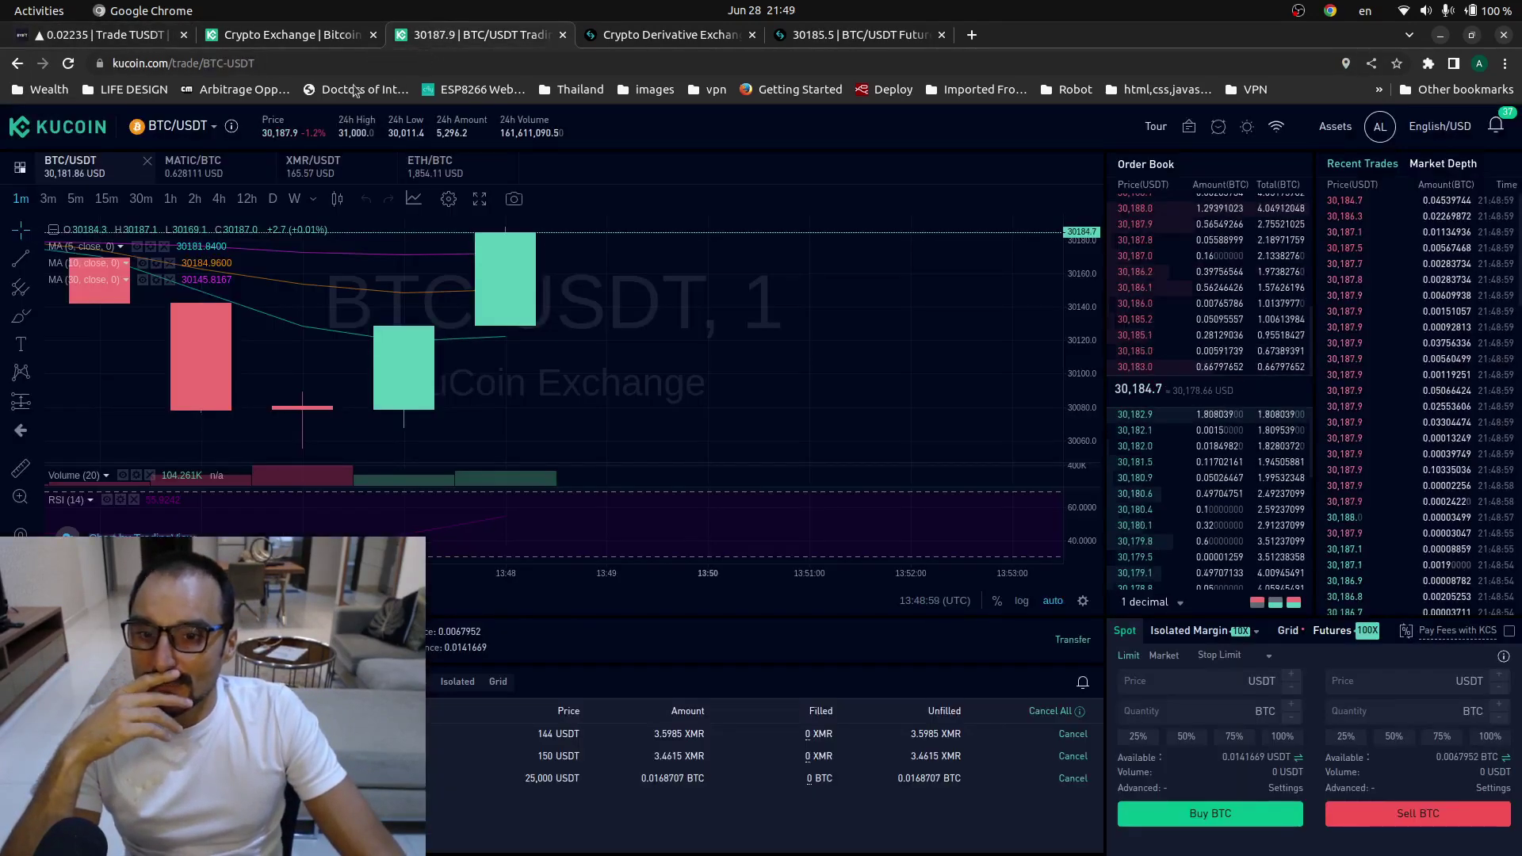
- Switch the TradingView chart from TUSDUSDT to BTCUSD, then bring up the commentator's Twitter profile
{"action": "left_click", "coordinate": [27, 57]}
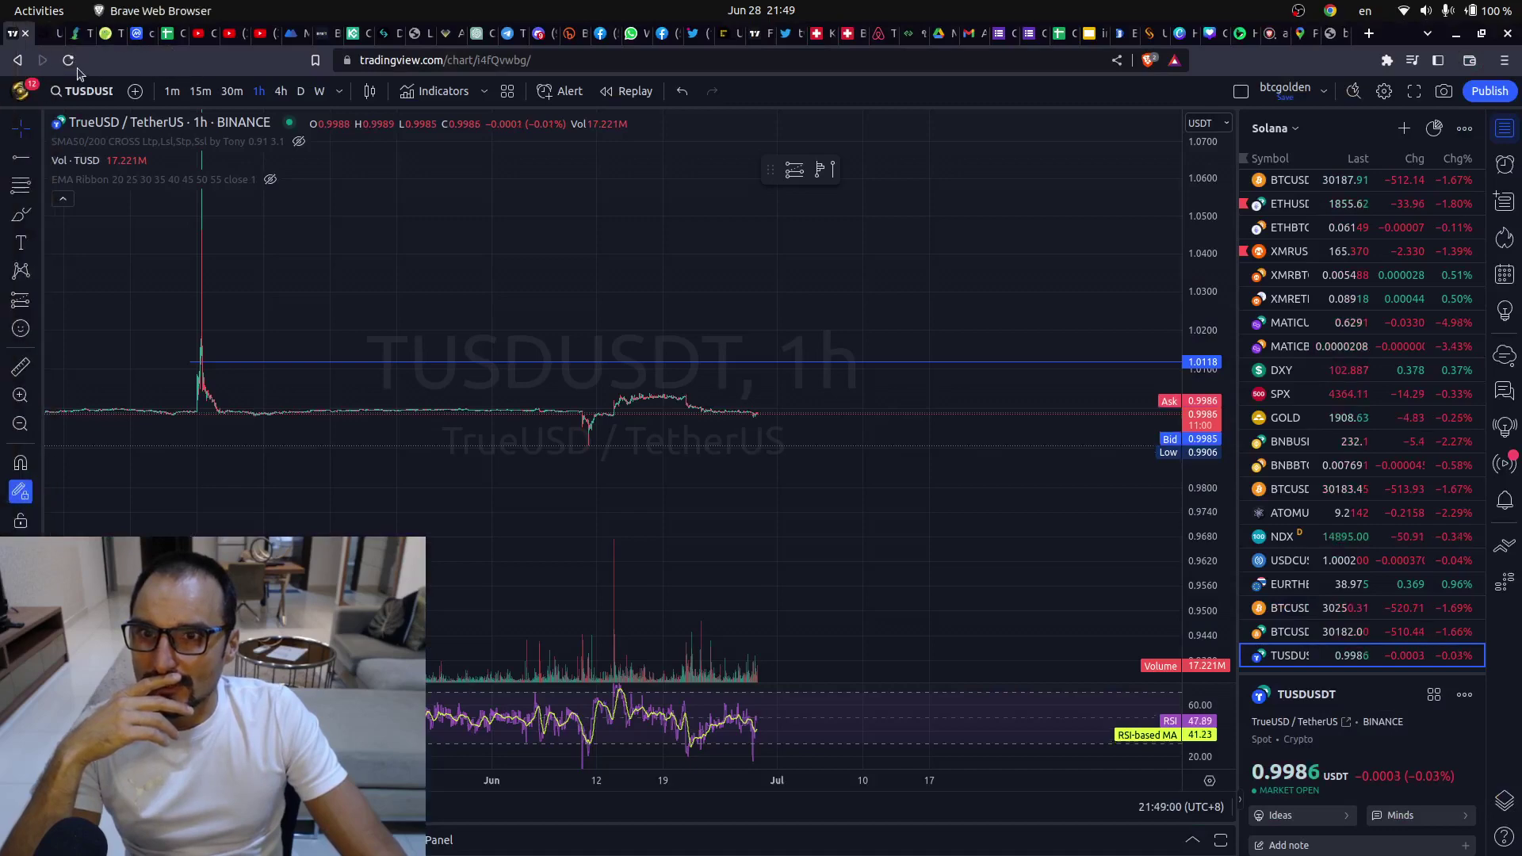
{"action": "scroll", "coordinate": [1347, 301], "scroll_direction": "up", "scroll_amount": 2}
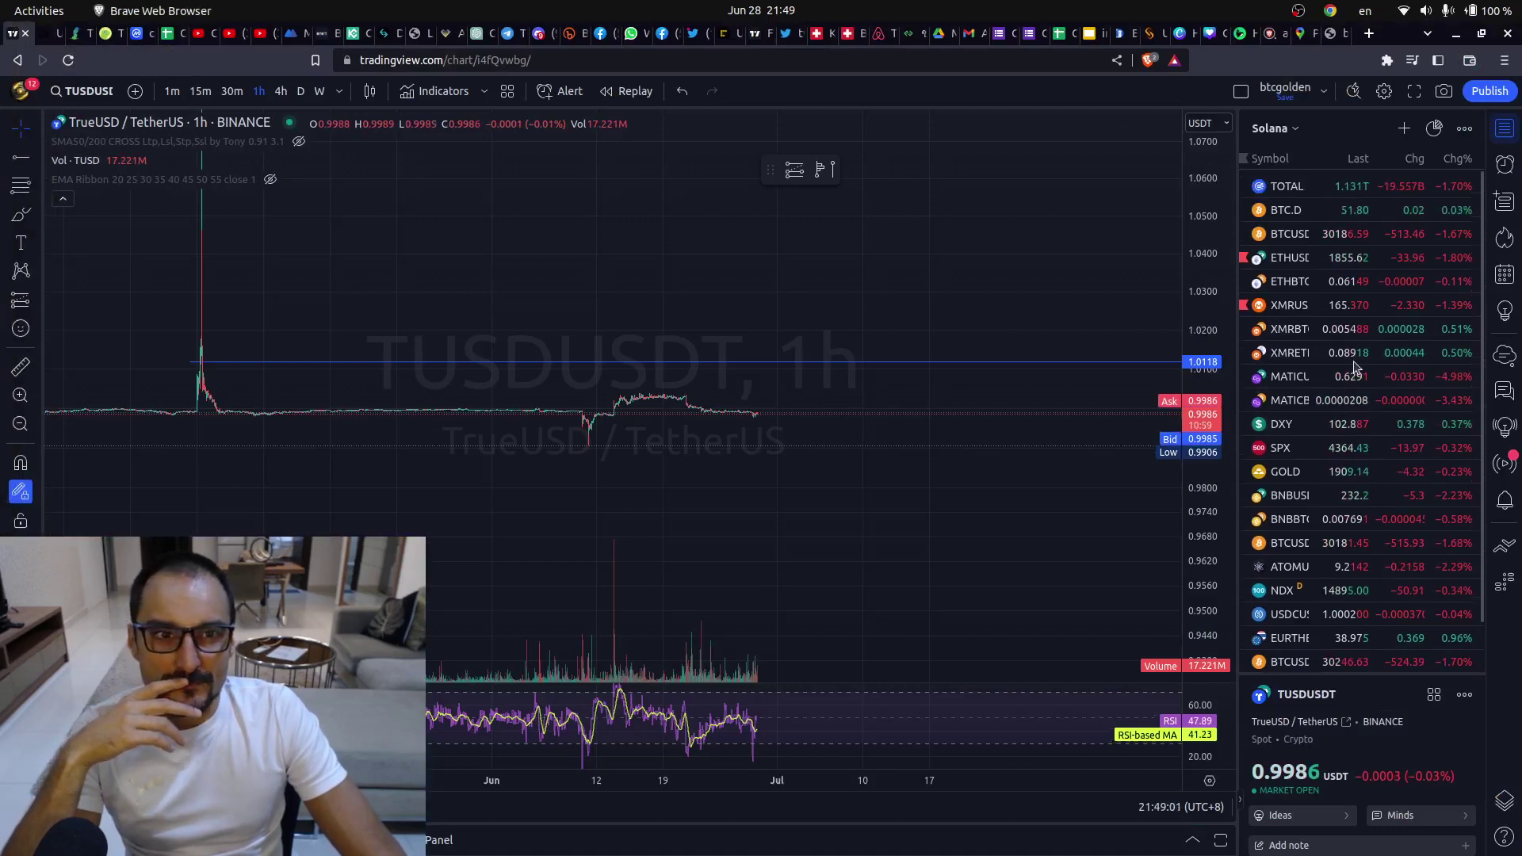
{"action": "left_click", "coordinate": [1343, 233]}
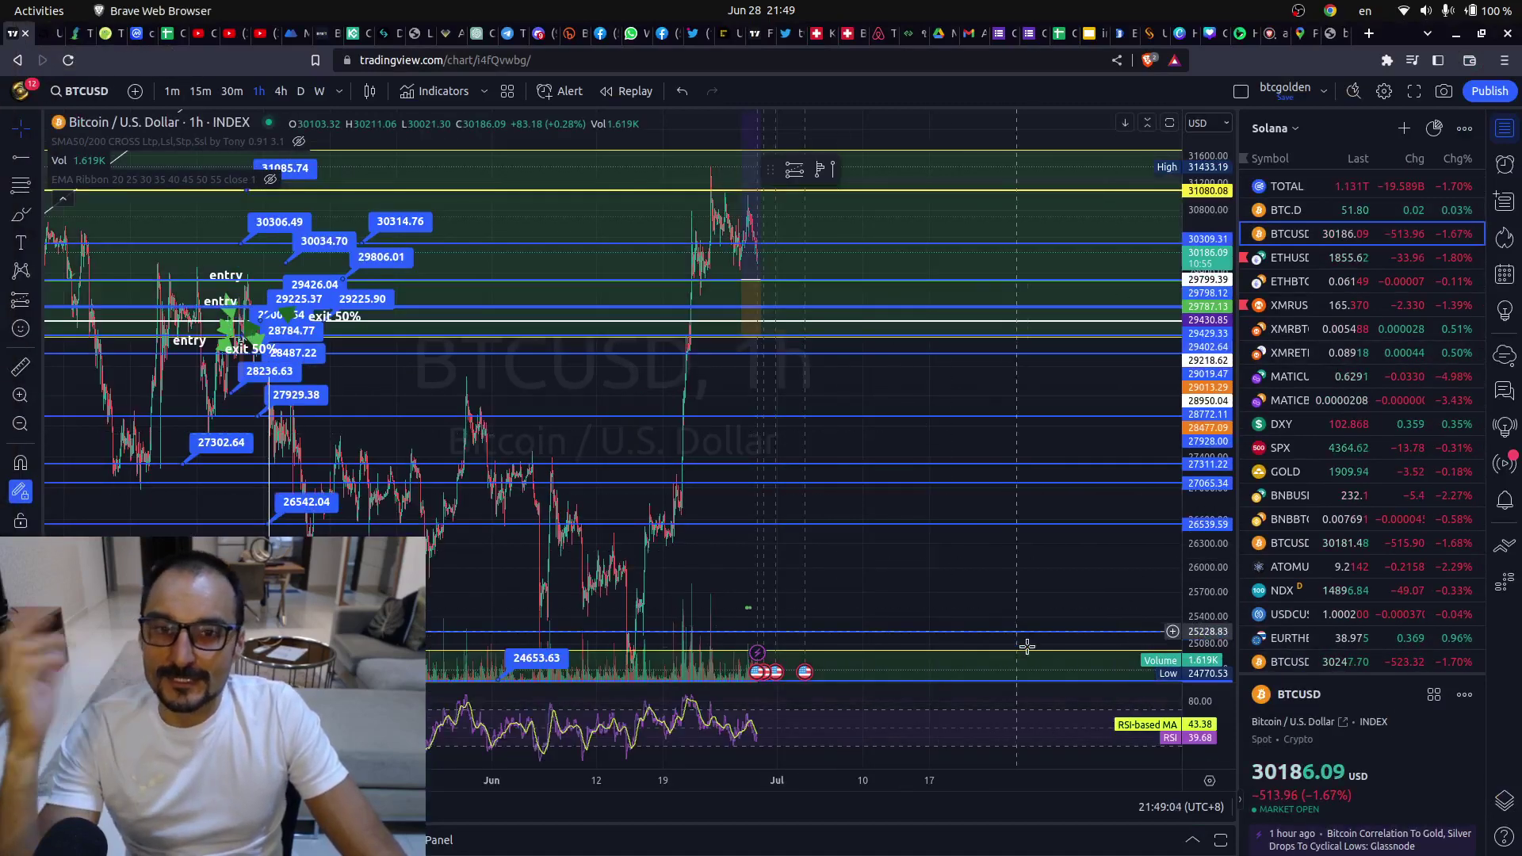
{"action": "left_click", "coordinate": [692, 33]}
{"action": "scroll", "coordinate": [682, 684], "scroll_direction": "up", "scroll_amount": 5}
- Scroll through the commentator's TUSD tweets until the Curve pool Currency reserves tweet shows
{"action": "scroll", "coordinate": [910, 829], "scroll_direction": "down", "scroll_amount": 10}
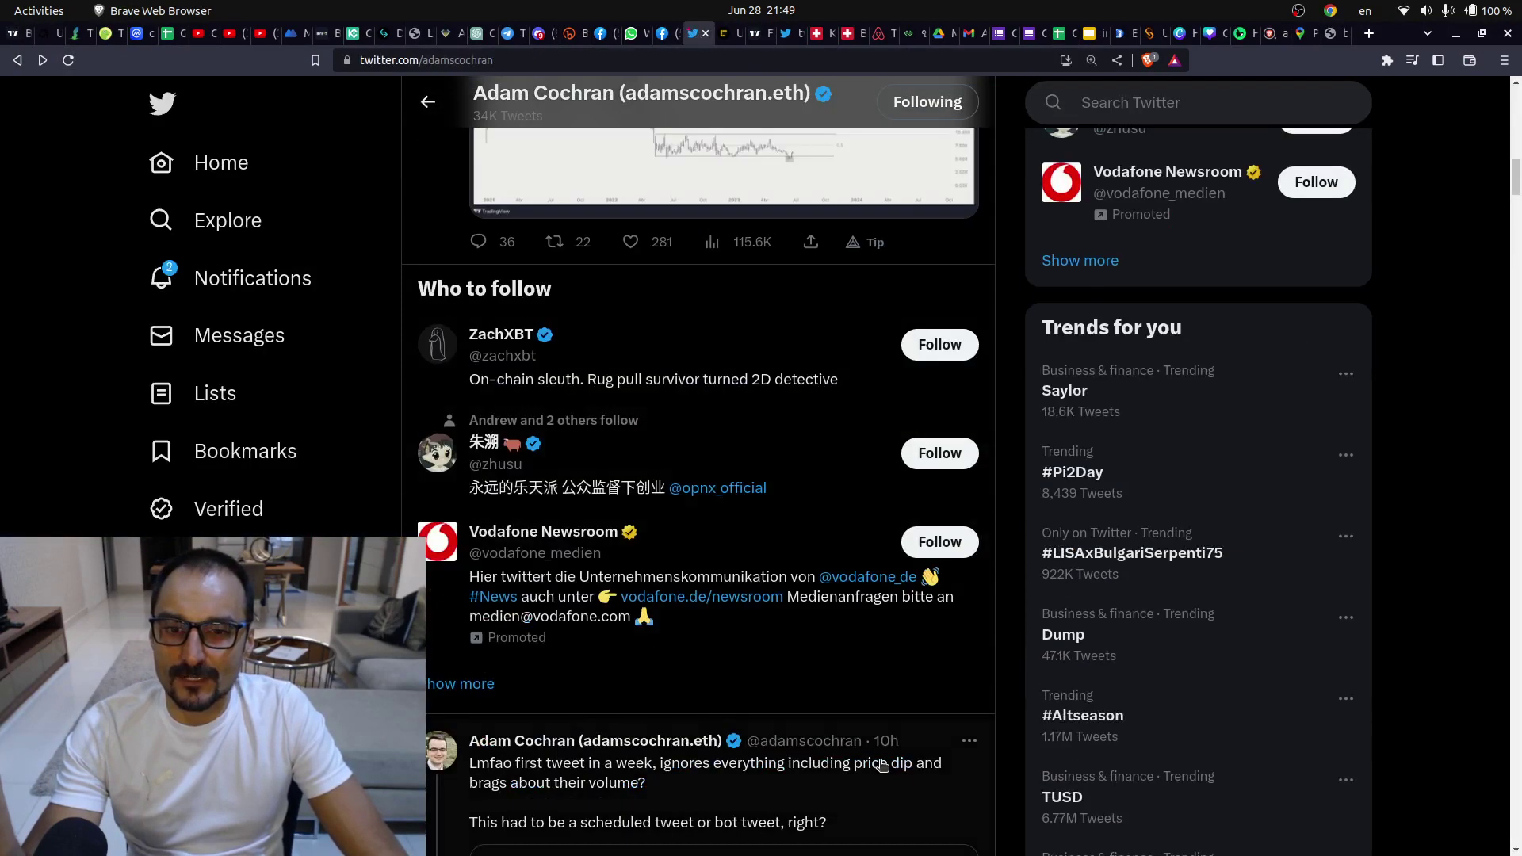
{"action": "scroll", "coordinate": [848, 754], "scroll_direction": "down", "scroll_amount": 7}
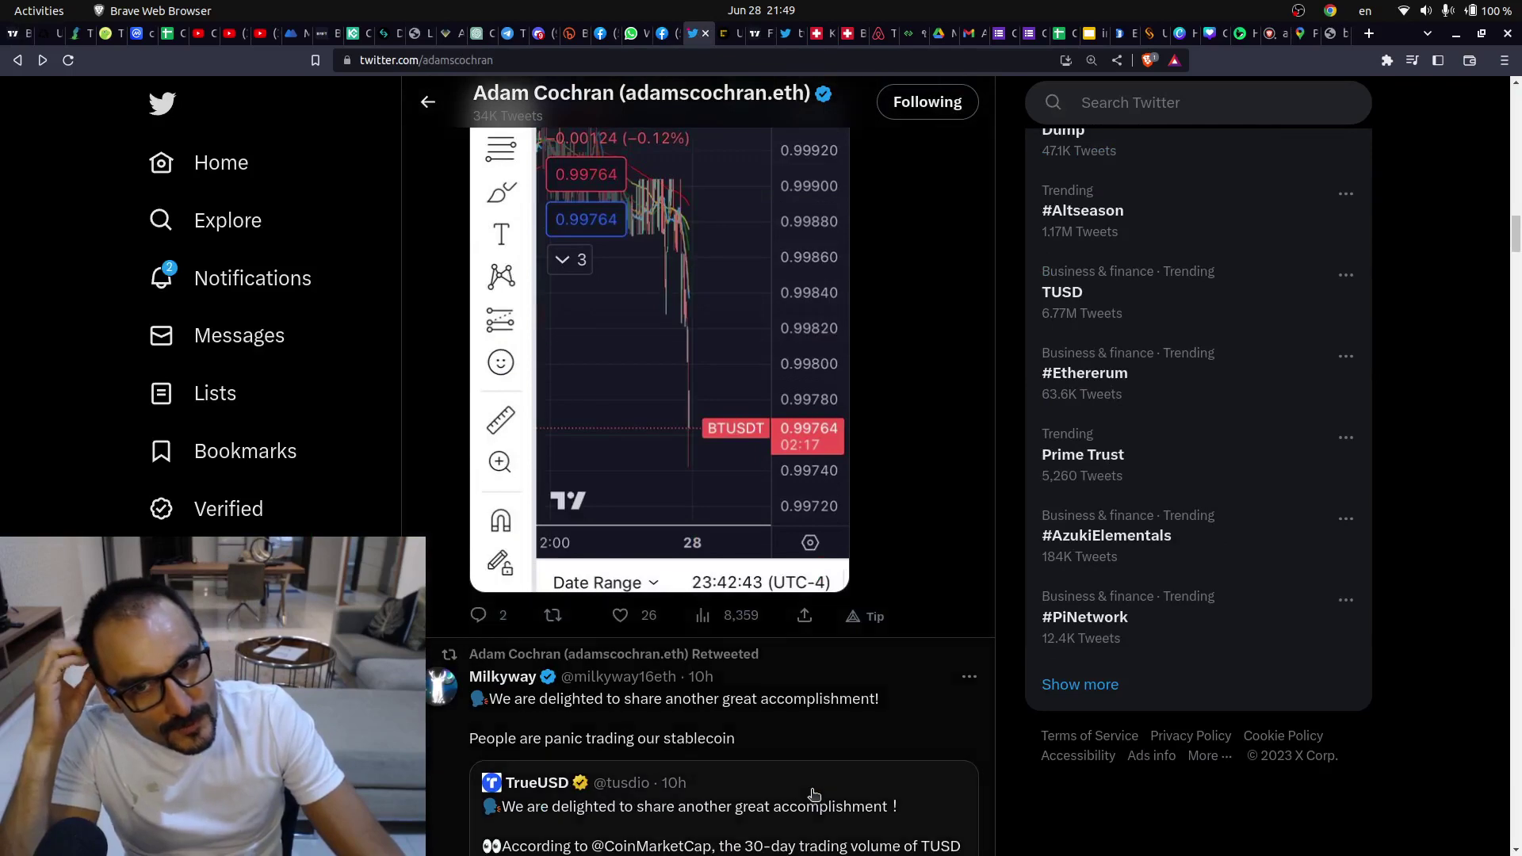
{"action": "scroll", "coordinate": [954, 511], "scroll_direction": "down", "scroll_amount": 5}
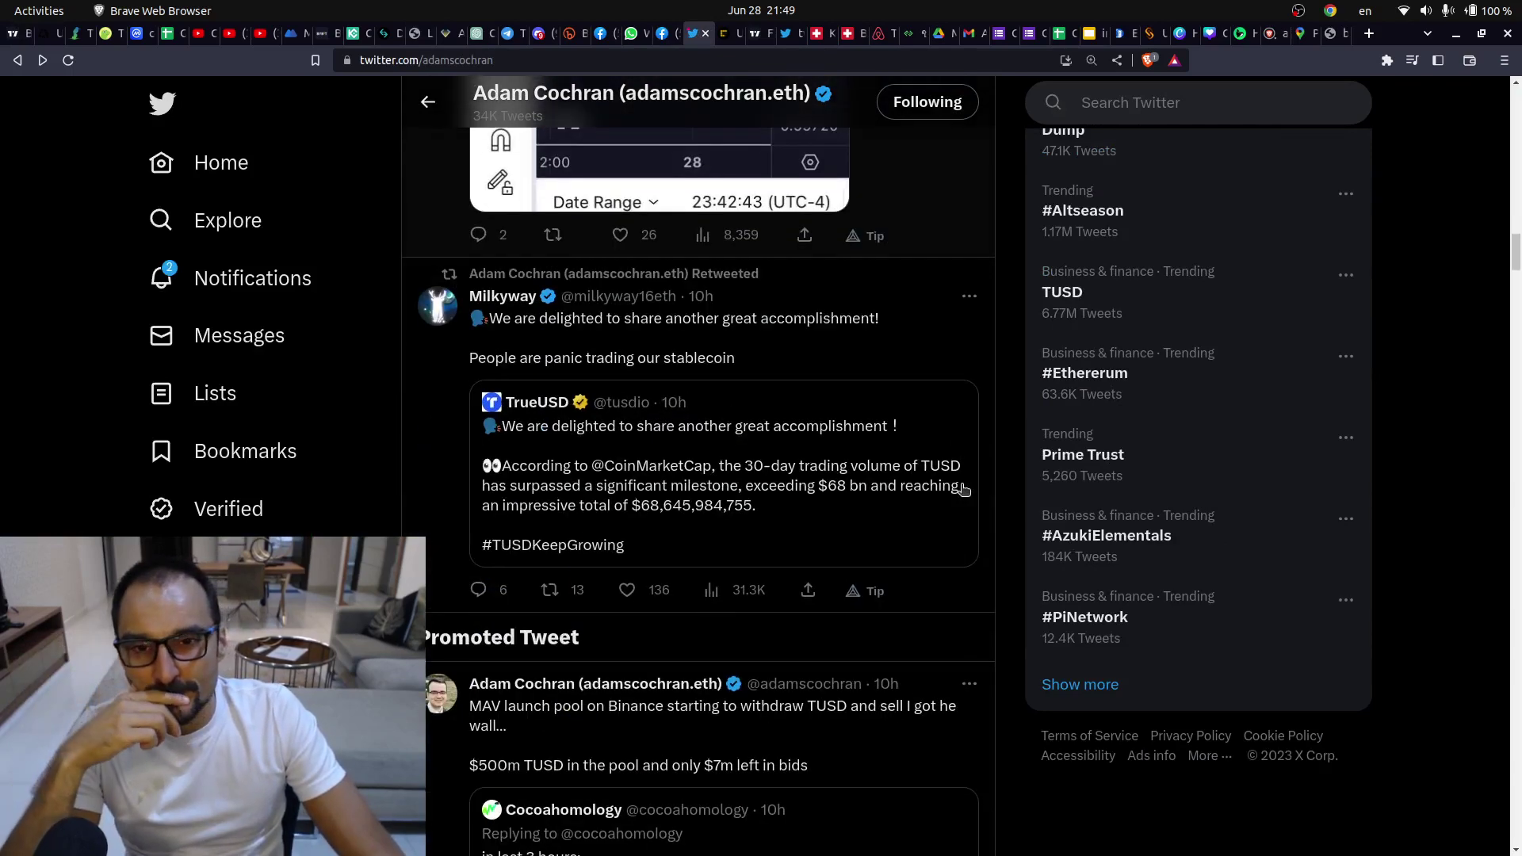
{"action": "scroll", "coordinate": [952, 505], "scroll_direction": "down", "scroll_amount": 15}
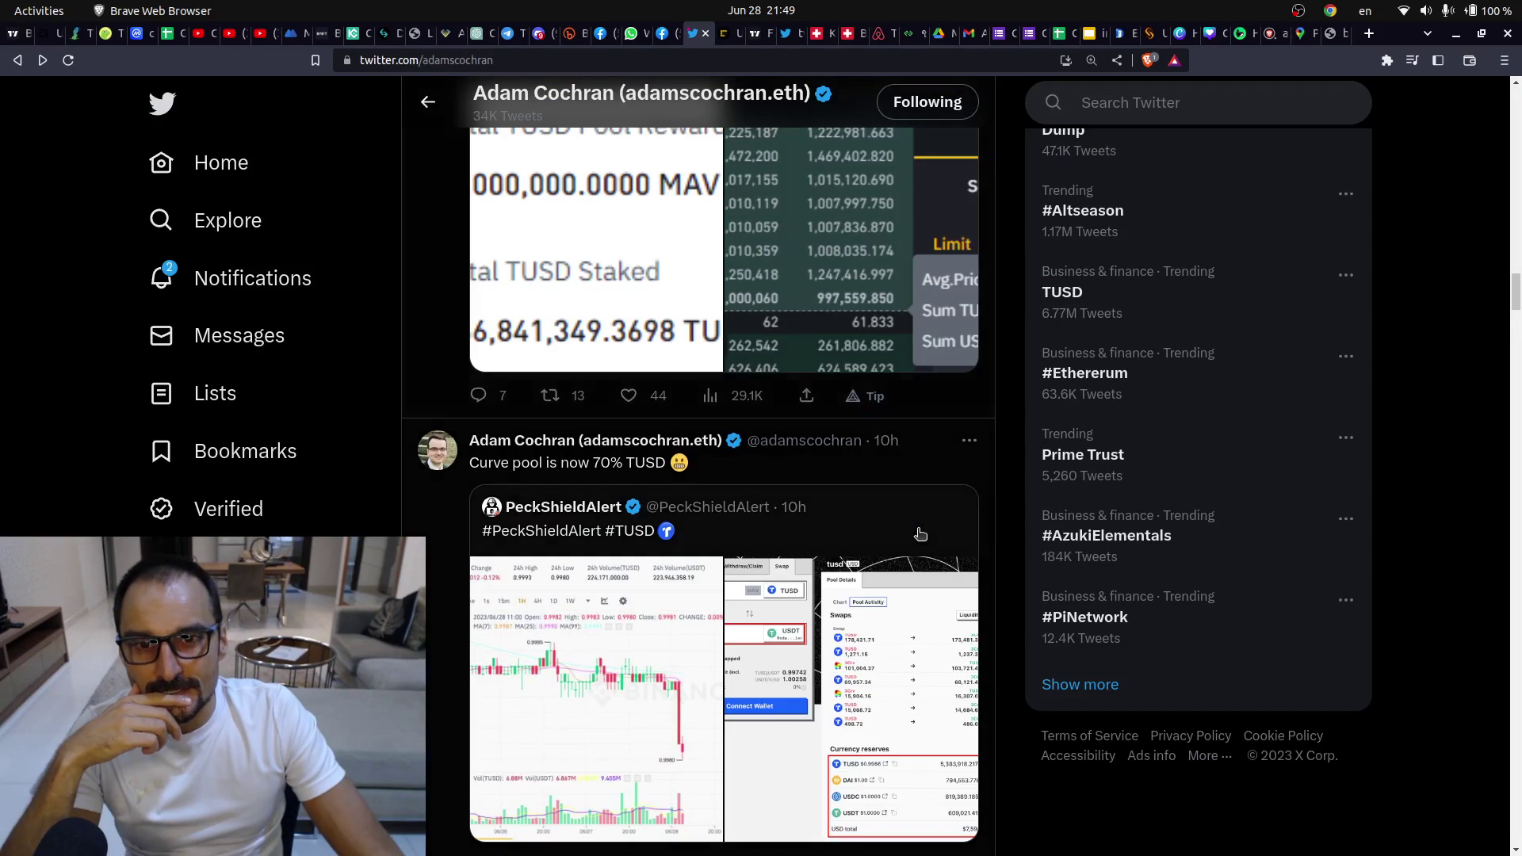
{"action": "scroll", "coordinate": [904, 539], "scroll_direction": "down", "scroll_amount": 4}
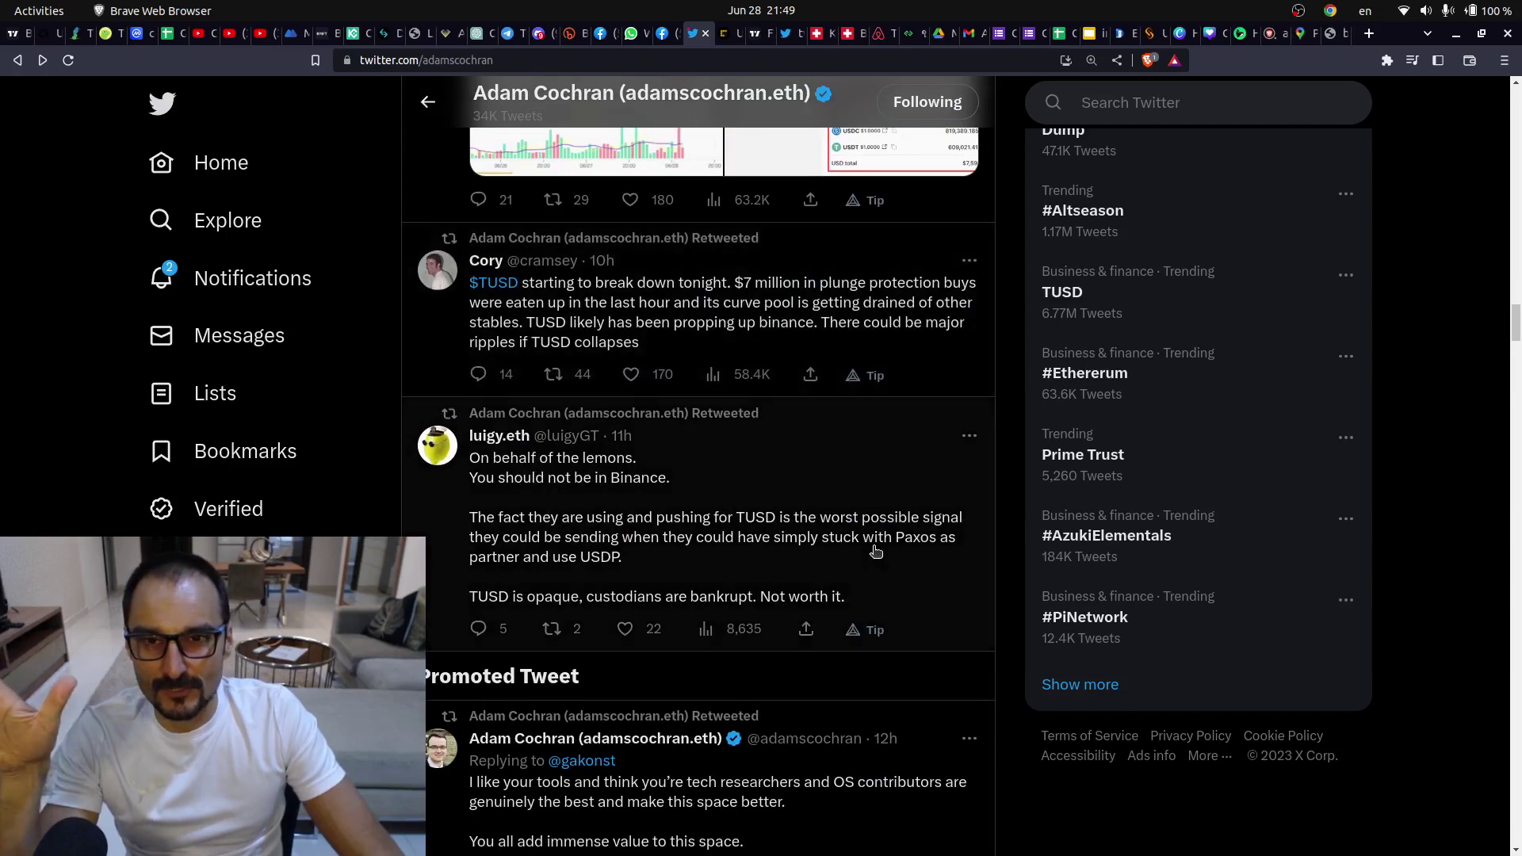
{"action": "scroll", "coordinate": [874, 551], "scroll_direction": "up", "scroll_amount": 2}
{"action": "scroll", "coordinate": [875, 550], "scroll_direction": "down", "scroll_amount": 5}
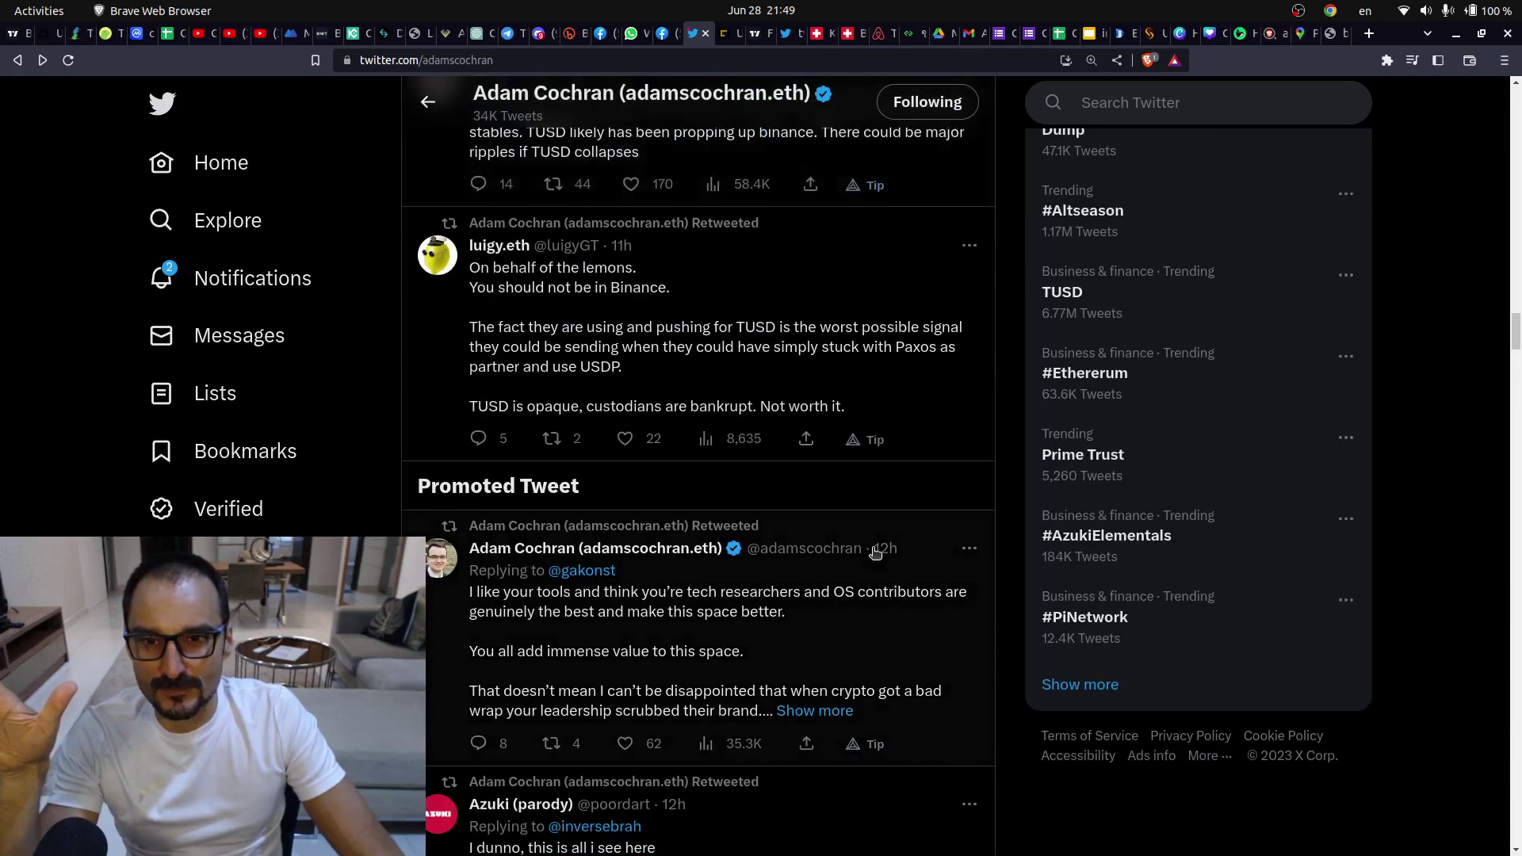
{"action": "scroll", "coordinate": [874, 552], "scroll_direction": "down", "scroll_amount": 3}
{"action": "scroll", "coordinate": [873, 553], "scroll_direction": "up", "scroll_amount": 5}
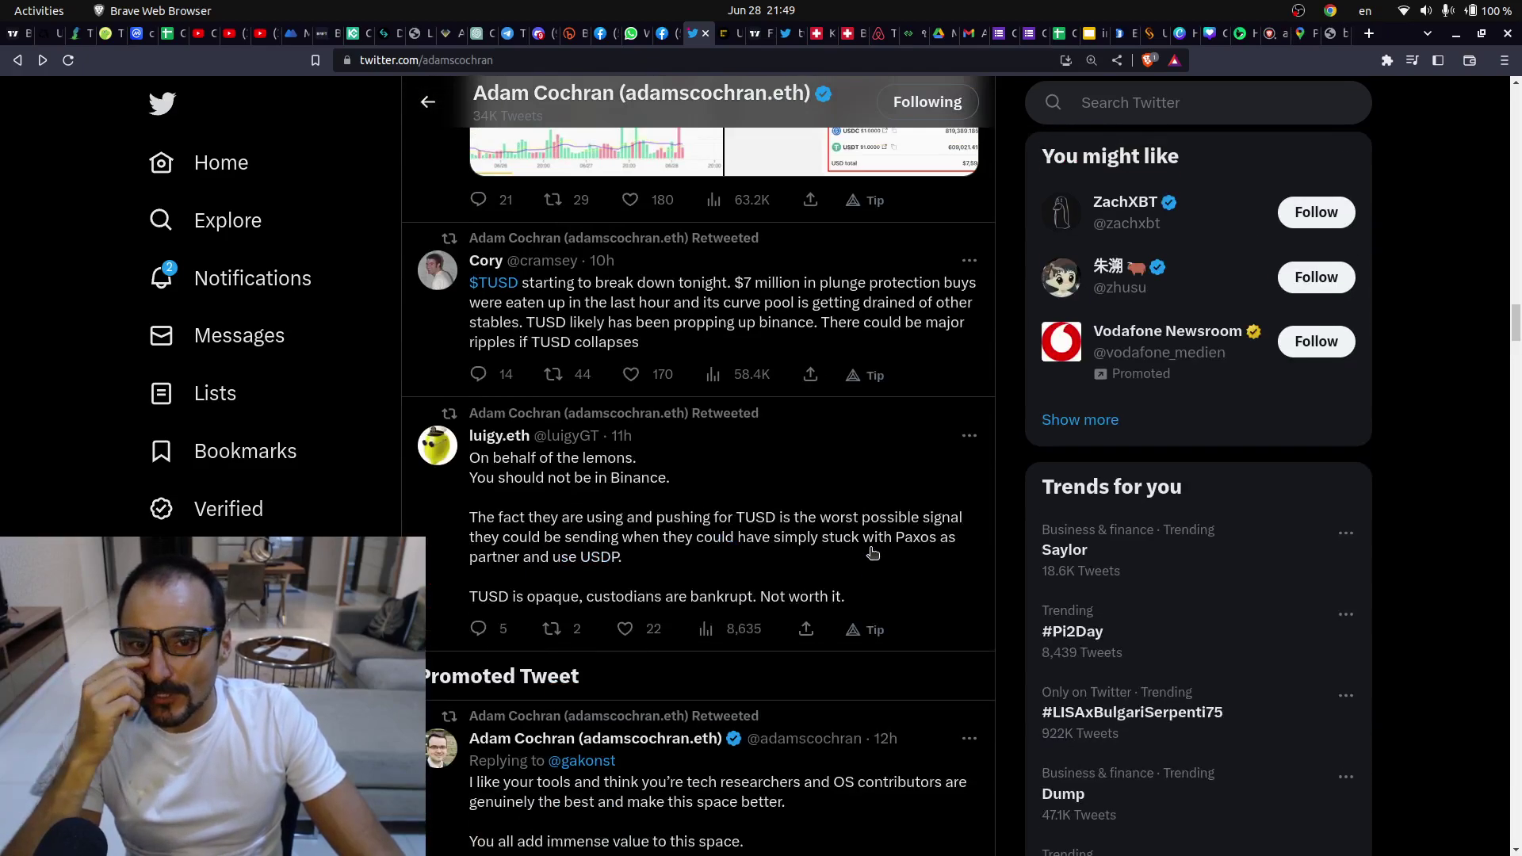
{"action": "scroll", "coordinate": [872, 553], "scroll_direction": "up", "scroll_amount": 5}
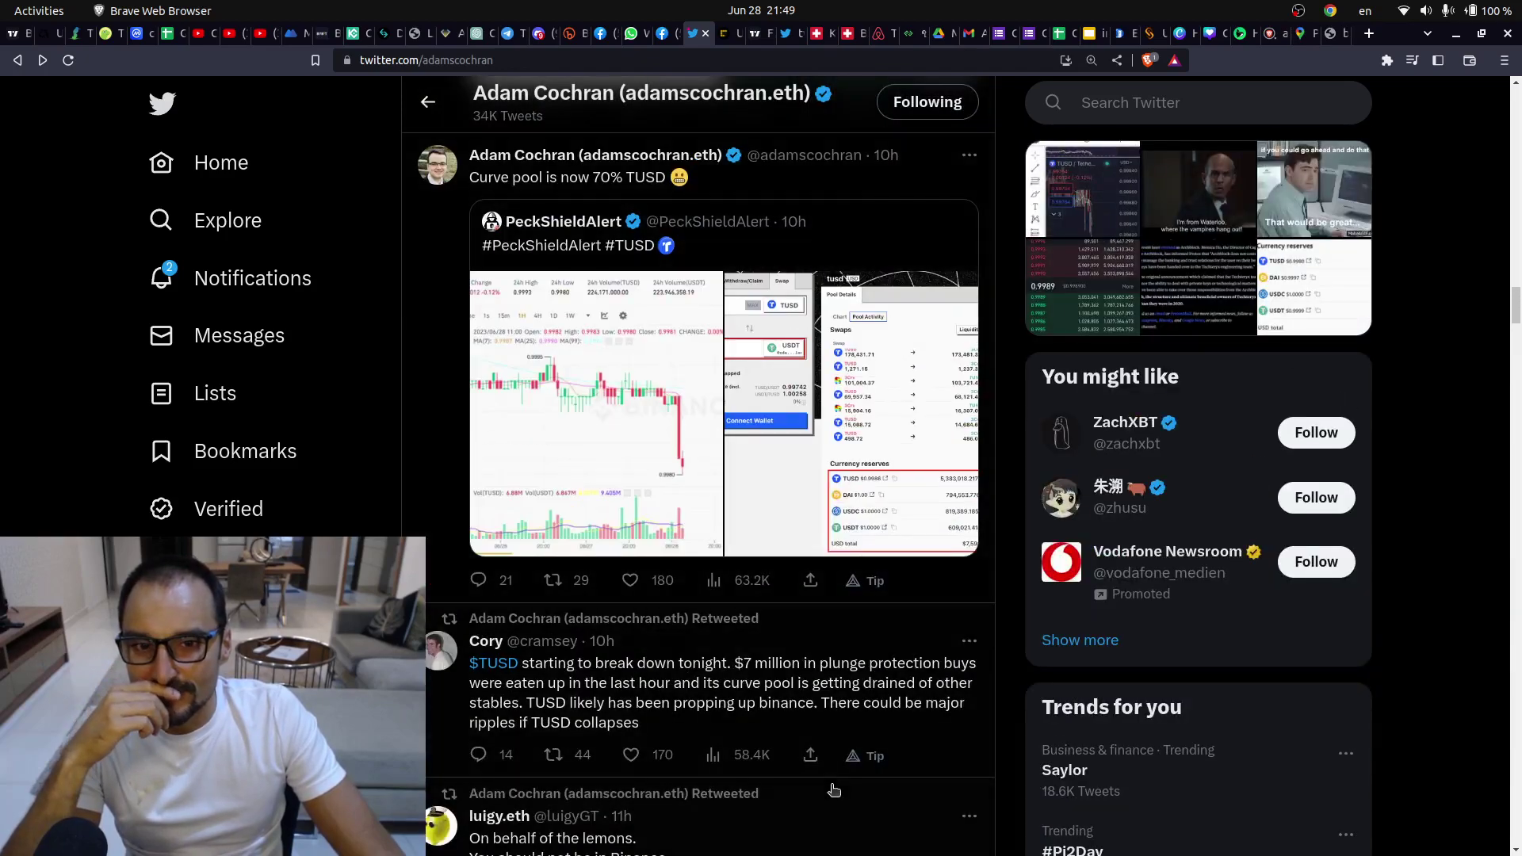
{"action": "scroll", "coordinate": [820, 694], "scroll_direction": "down", "scroll_amount": 6}
{"action": "scroll", "coordinate": [819, 693], "scroll_direction": "down", "scroll_amount": 20}
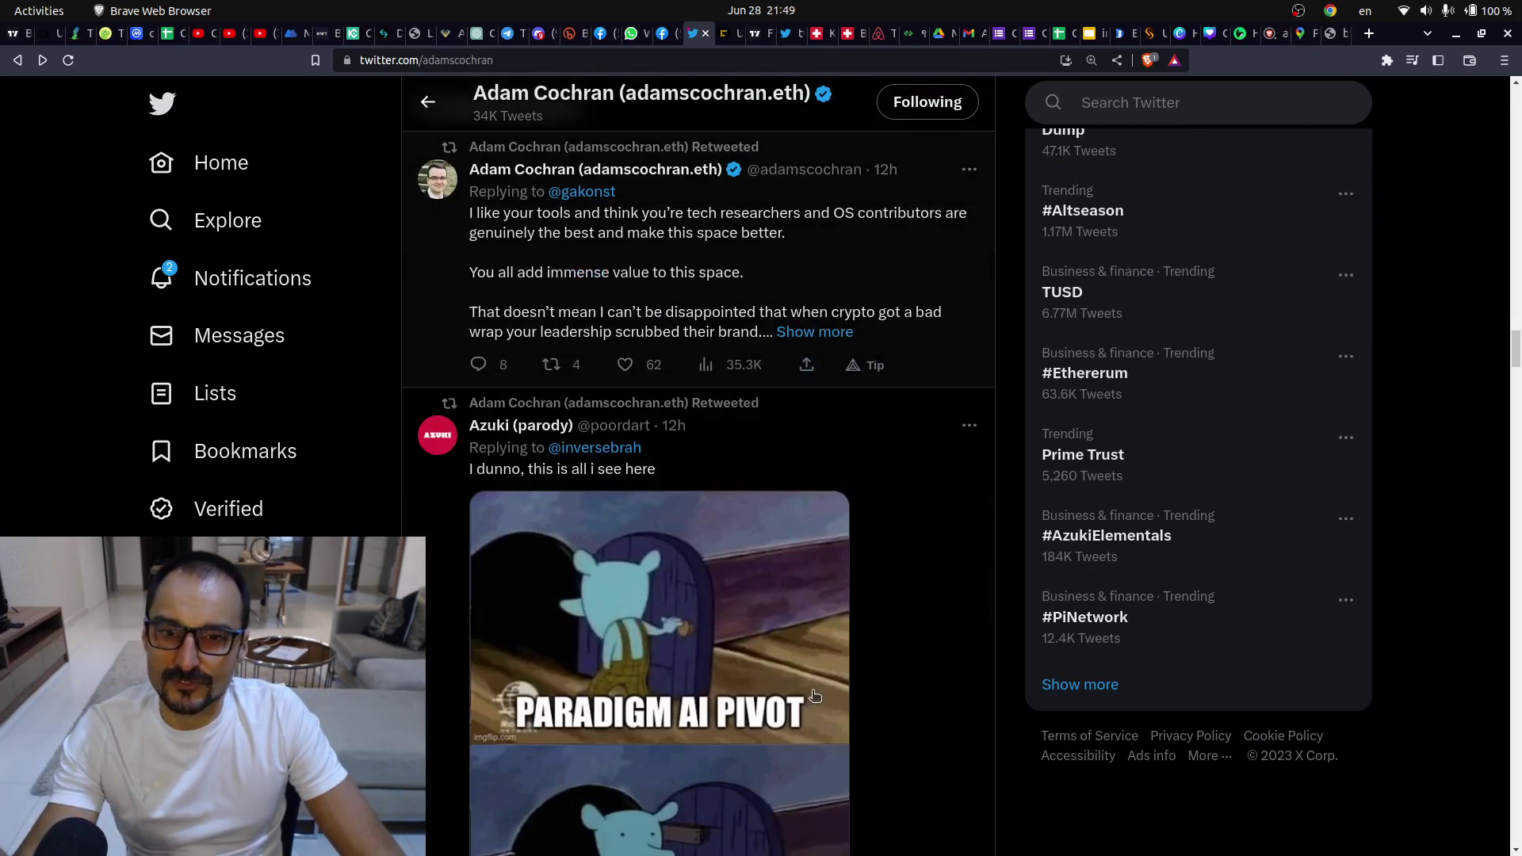
{"action": "scroll", "coordinate": [818, 697], "scroll_direction": "down", "scroll_amount": 10}
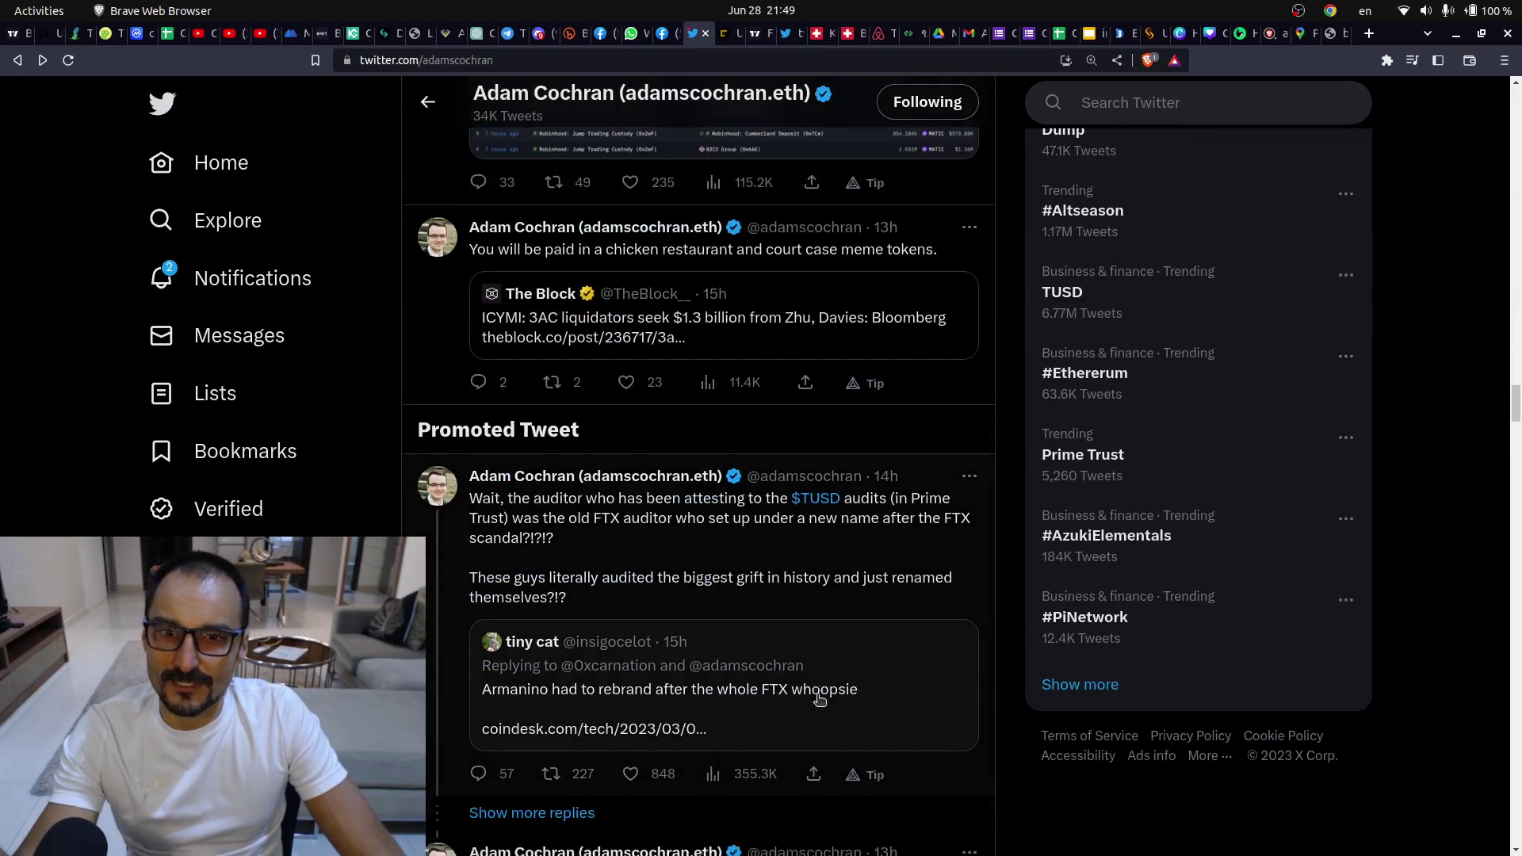
{"action": "scroll", "coordinate": [809, 701], "scroll_direction": "down", "scroll_amount": 10}
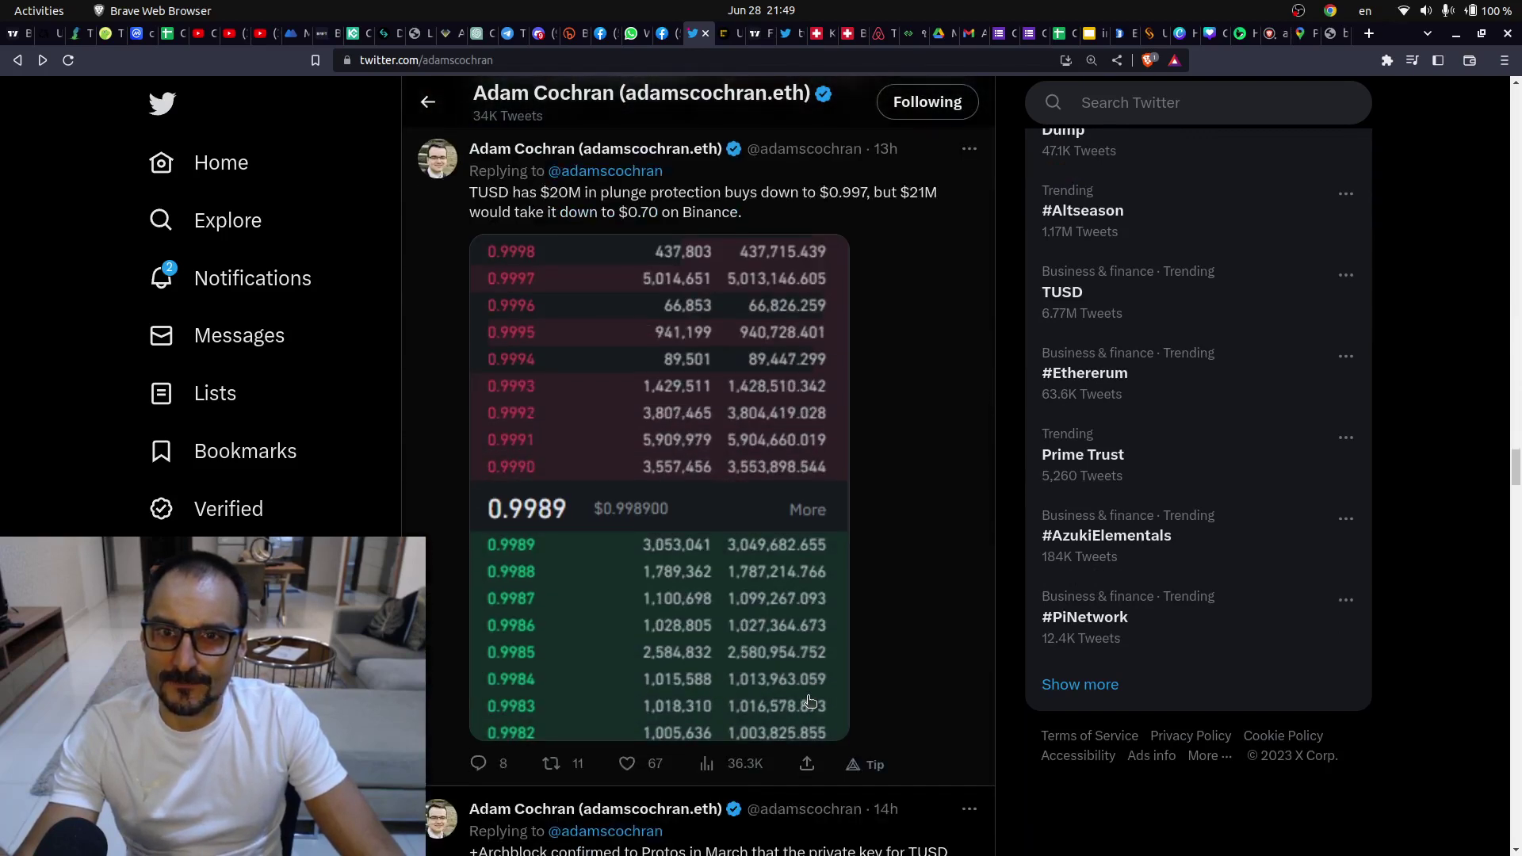
{"action": "scroll", "coordinate": [810, 701], "scroll_direction": "down", "scroll_amount": 12}
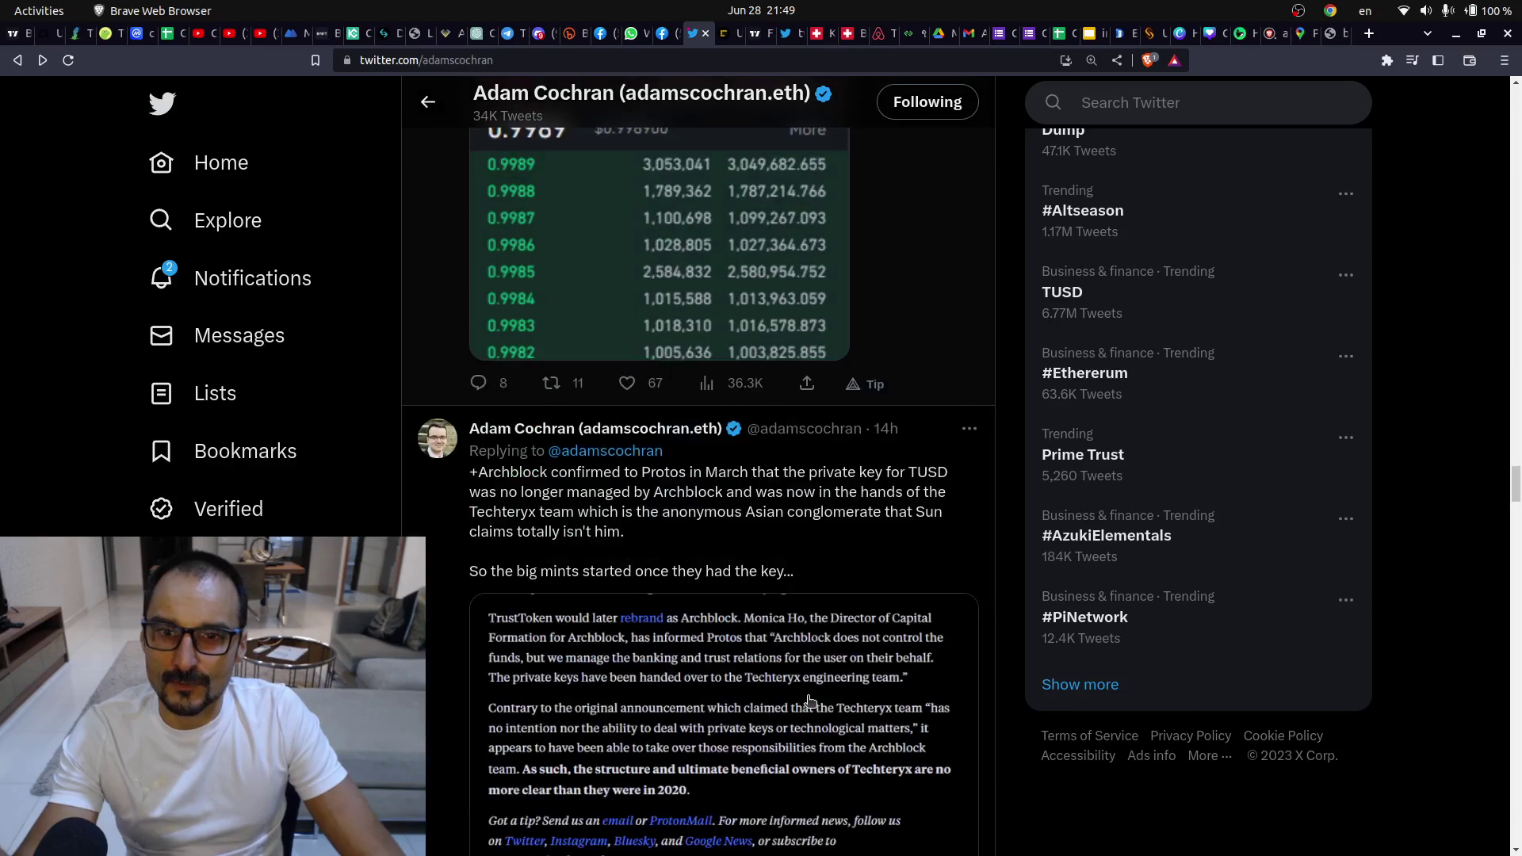
{"action": "scroll", "coordinate": [809, 701], "scroll_direction": "down", "scroll_amount": 7}
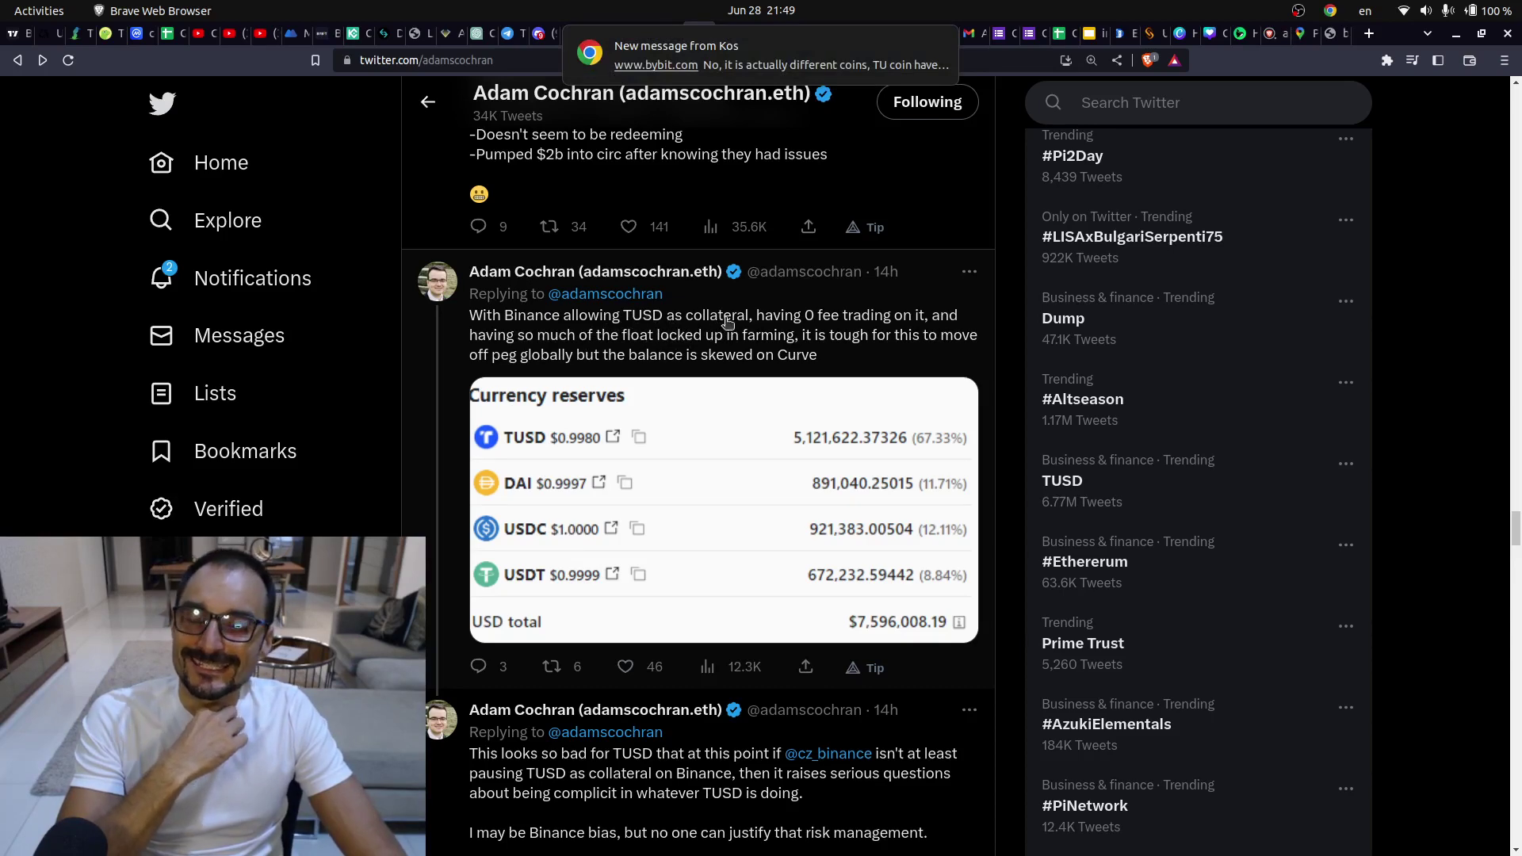
- Scroll to the Prime Trust quote tweet and highlight its $85,670,000 fiat liability figure
{"action": "scroll", "coordinate": [721, 372], "scroll_direction": "down", "scroll_amount": 3}
{"action": "scroll", "coordinate": [700, 432], "scroll_direction": "down", "scroll_amount": 2}
{"action": "mouse_move", "coordinate": [700, 438]}
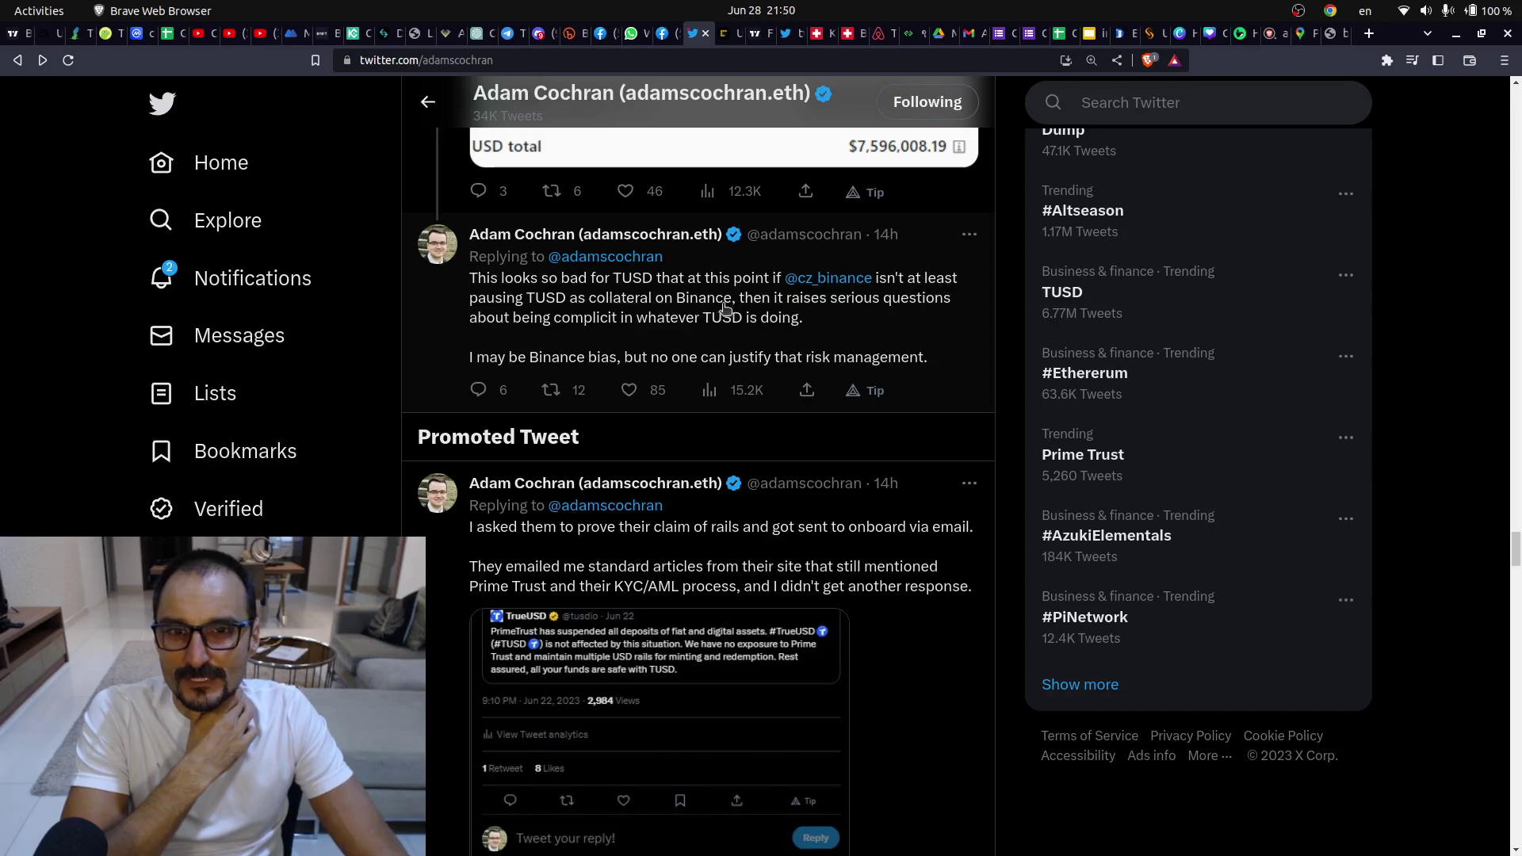
{"action": "scroll", "coordinate": [793, 316], "scroll_direction": "down", "scroll_amount": 15}
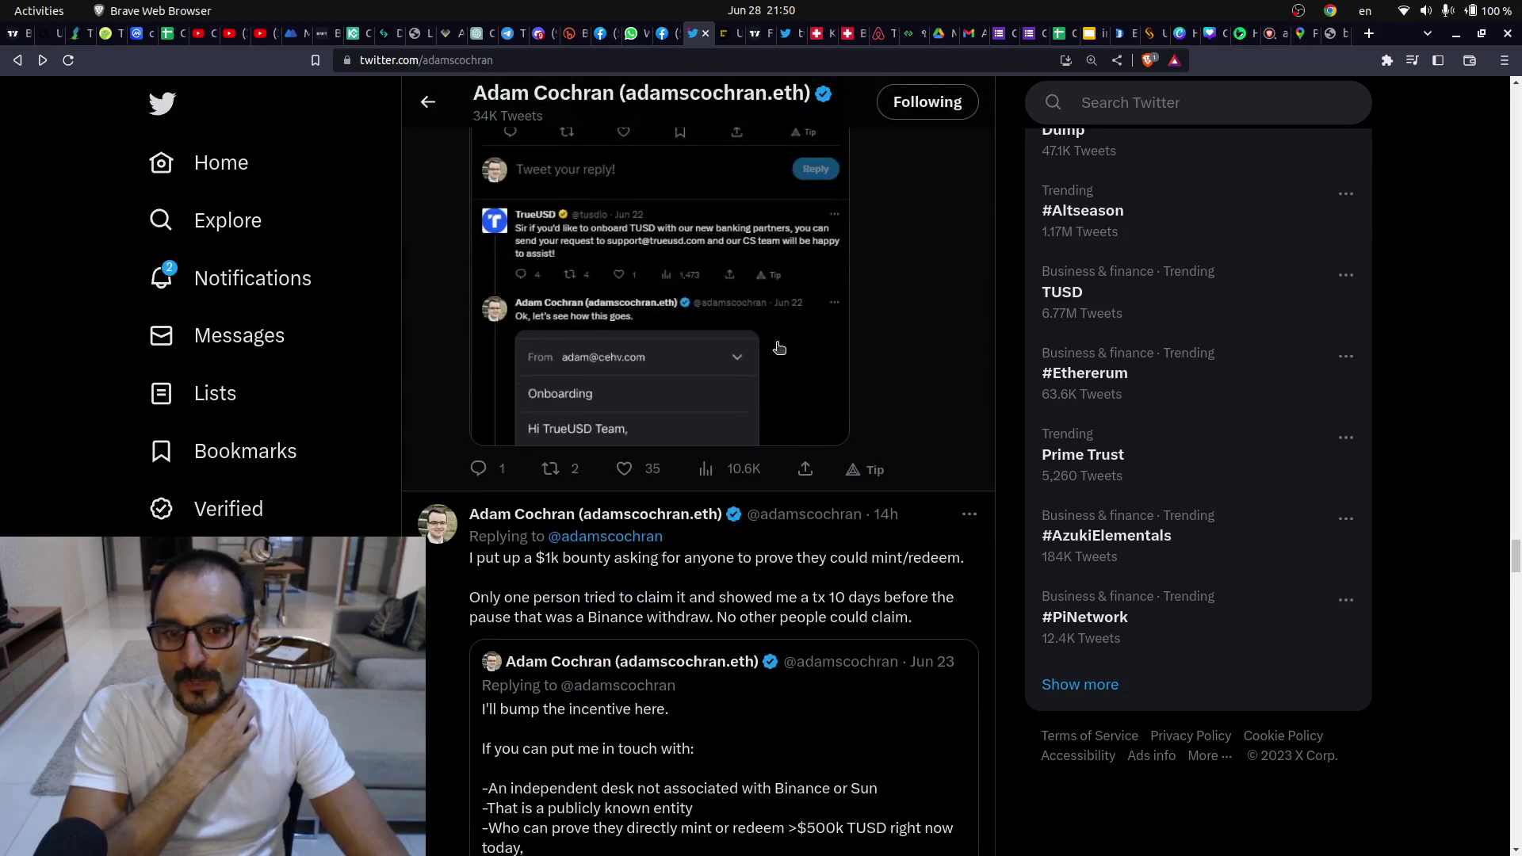
{"action": "scroll", "coordinate": [773, 355], "scroll_direction": "down", "scroll_amount": 15}
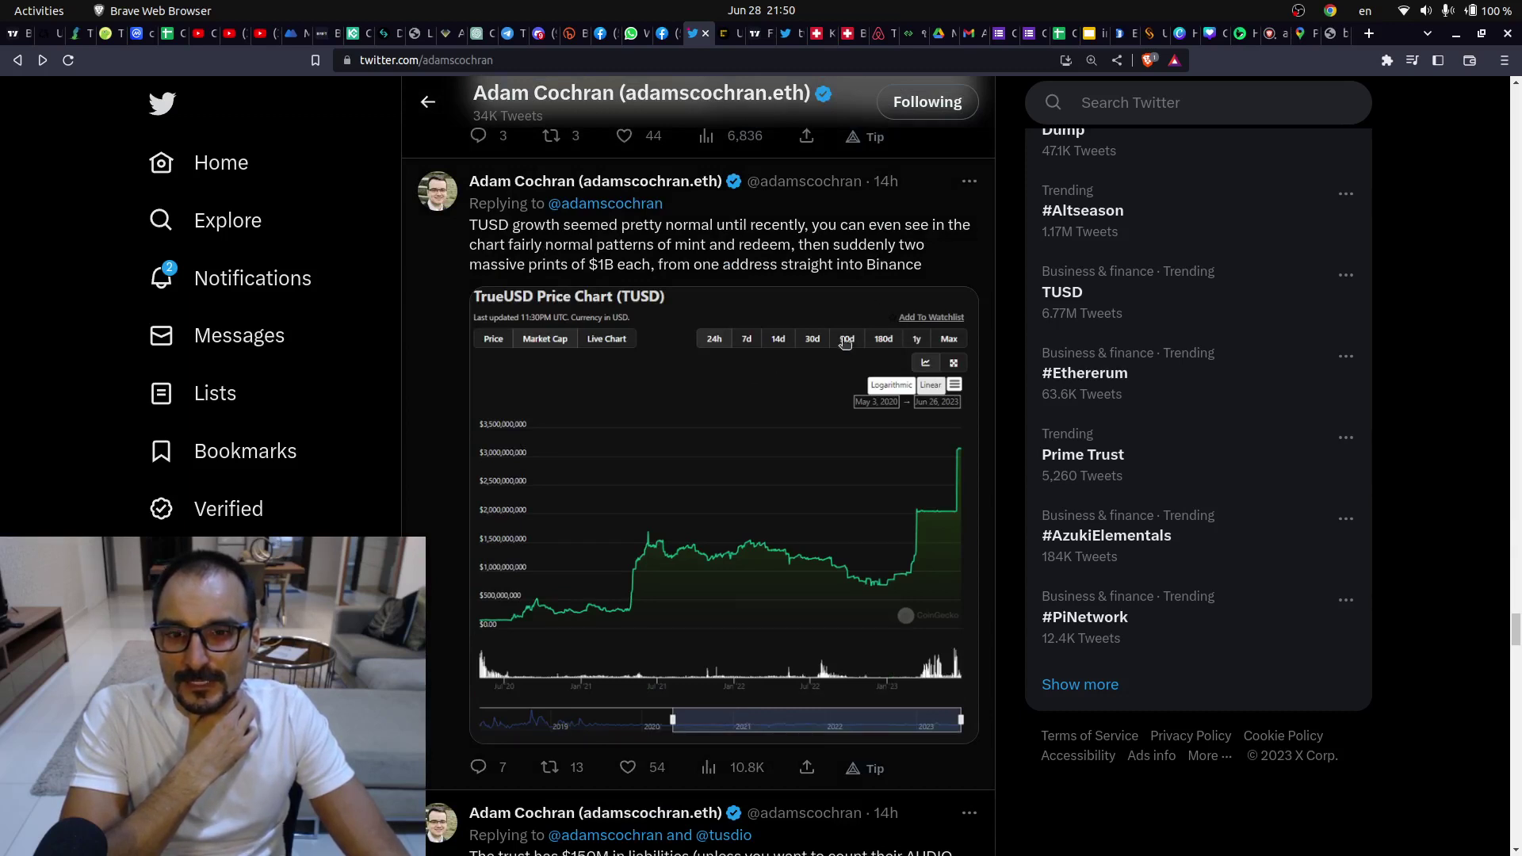
{"action": "scroll", "coordinate": [832, 349], "scroll_direction": "down", "scroll_amount": 6}
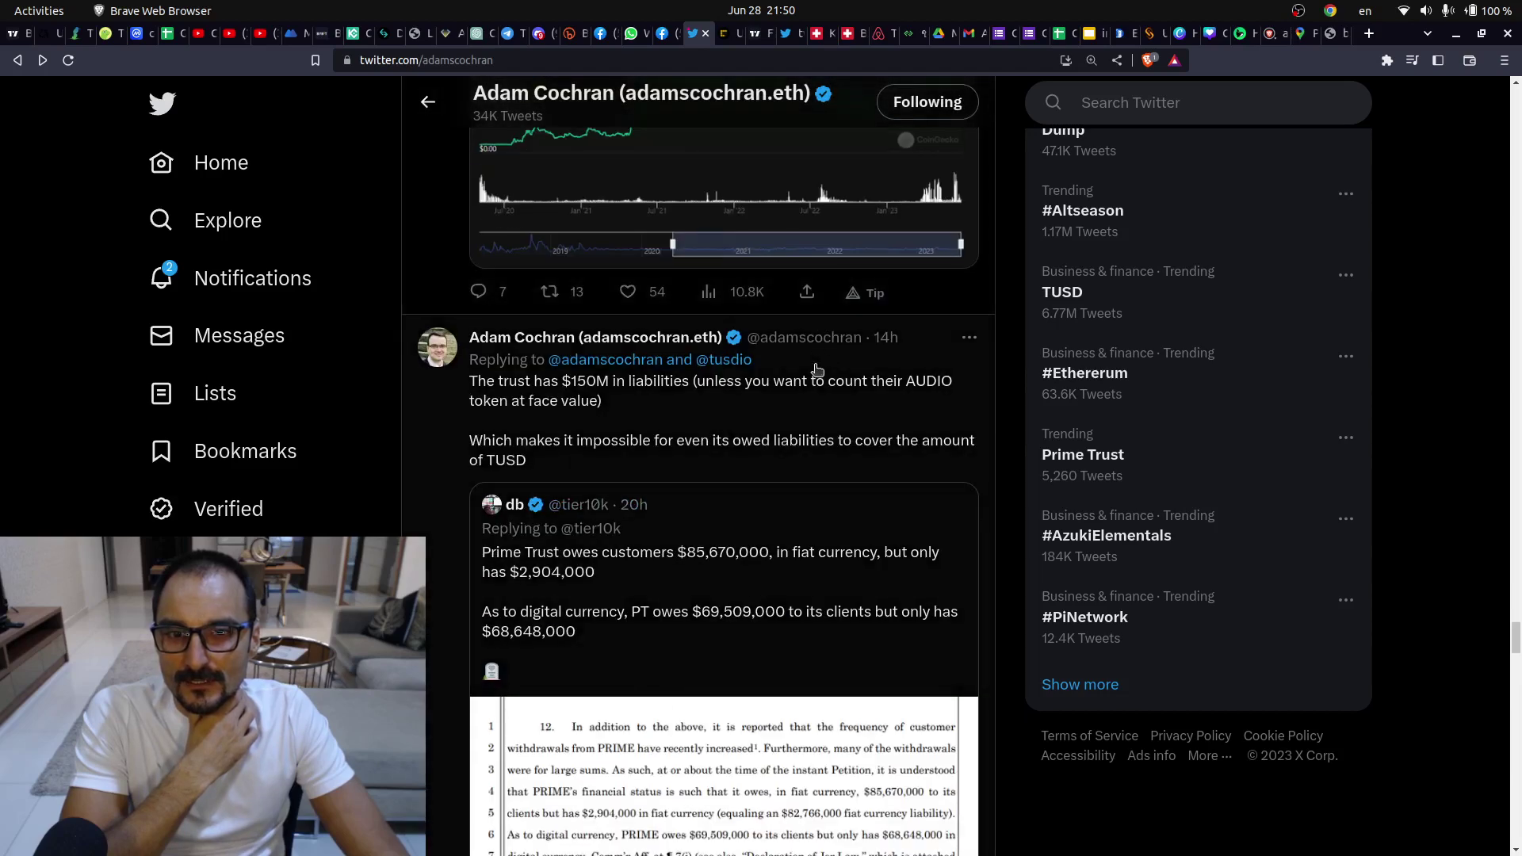
{"action": "scroll", "coordinate": [816, 370], "scroll_direction": "down", "scroll_amount": 3}
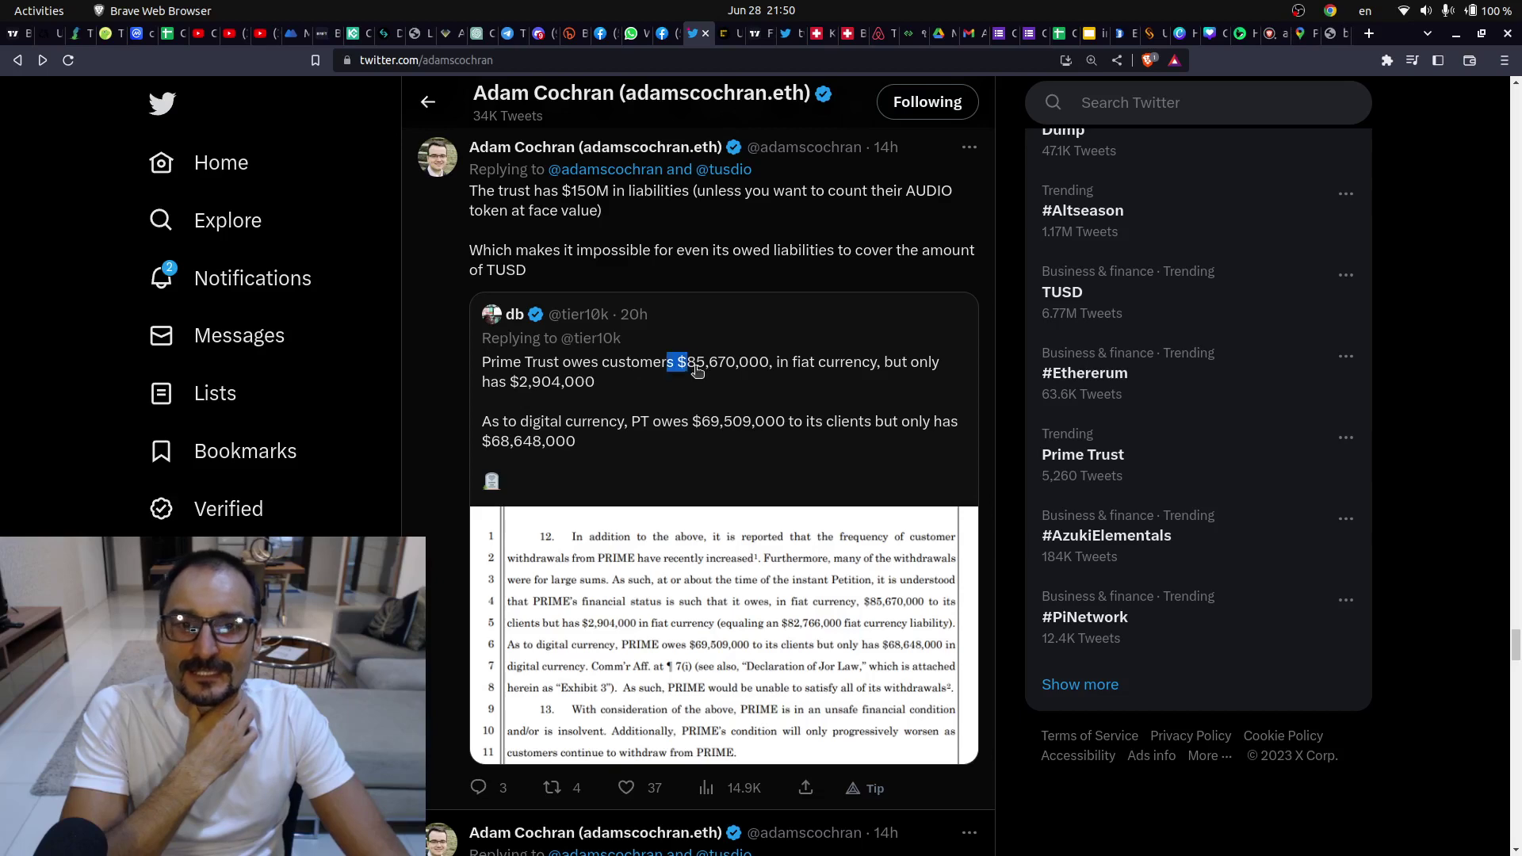
{"action": "left_click_drag", "start_coordinate": [774, 374], "coordinate": [762, 370]}
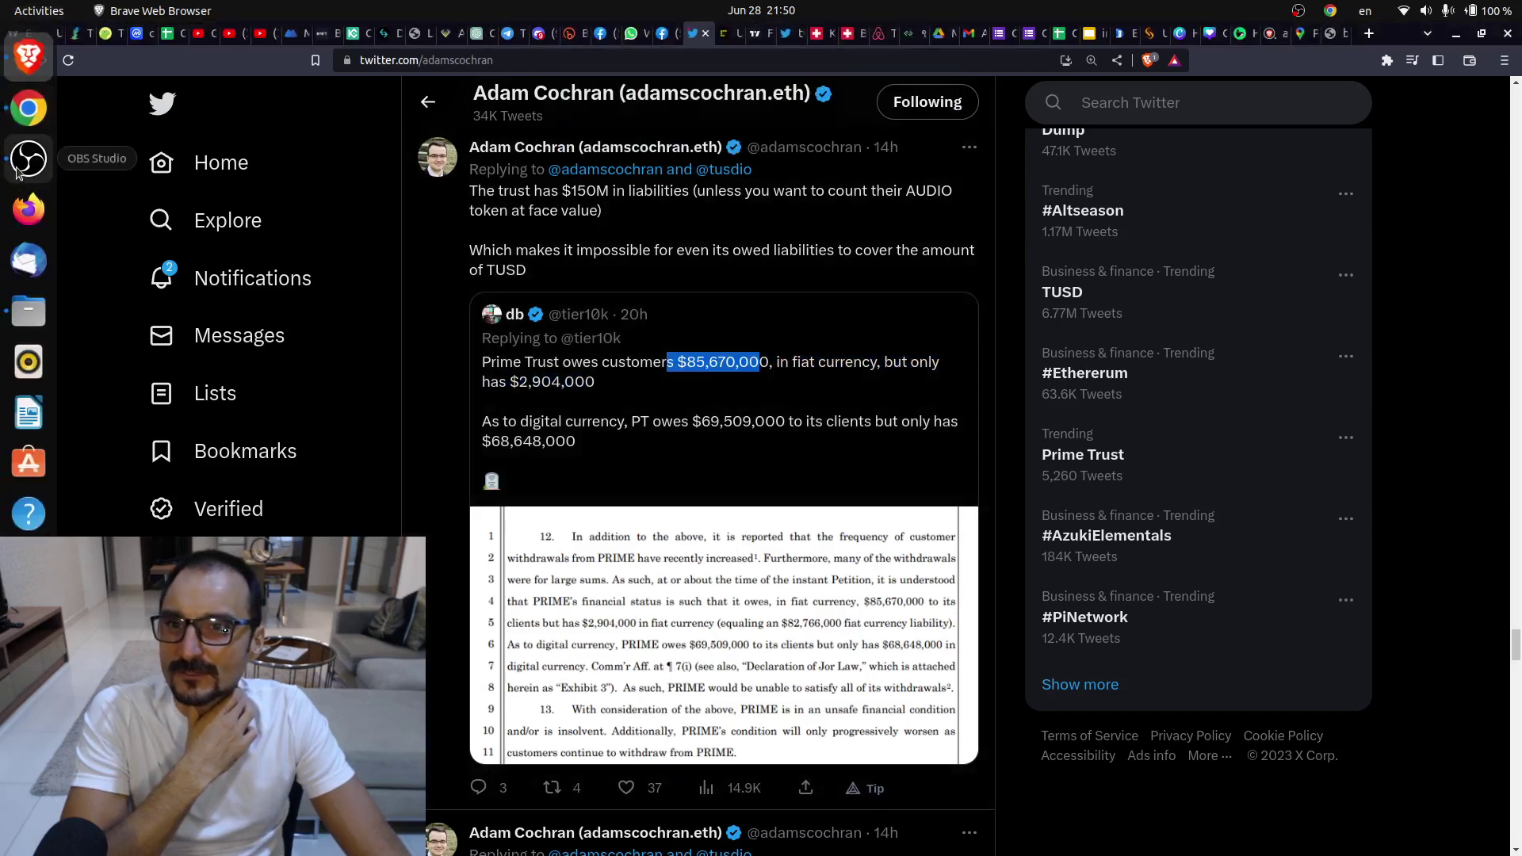
- In the Bybit support chat, send thanks and ask whether they plan to have that product soon
{"action": "left_click", "coordinate": [28, 108]}
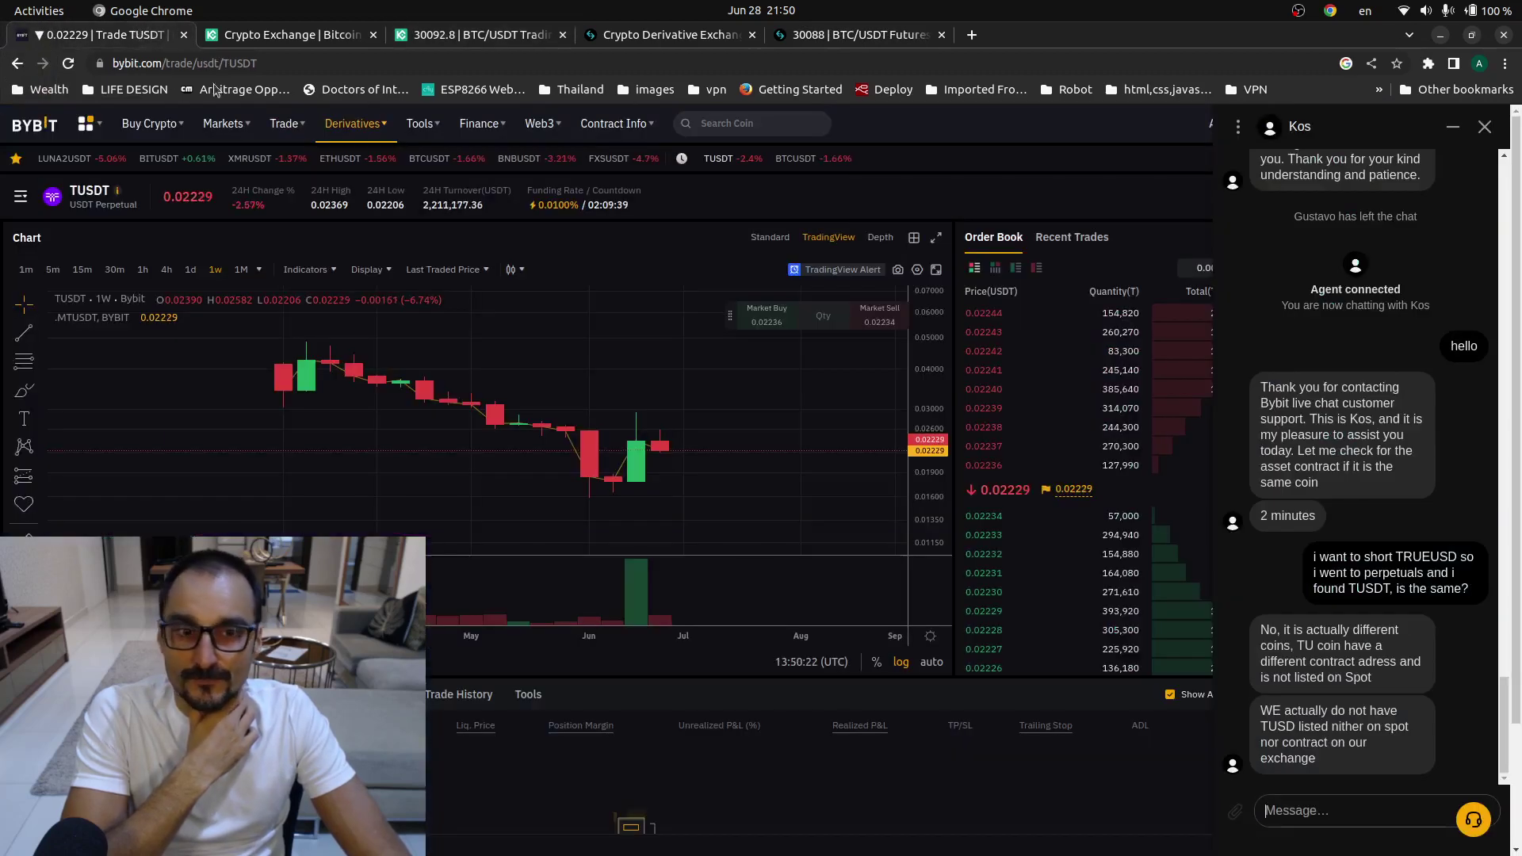
{"action": "left_click", "coordinate": [103, 34]}
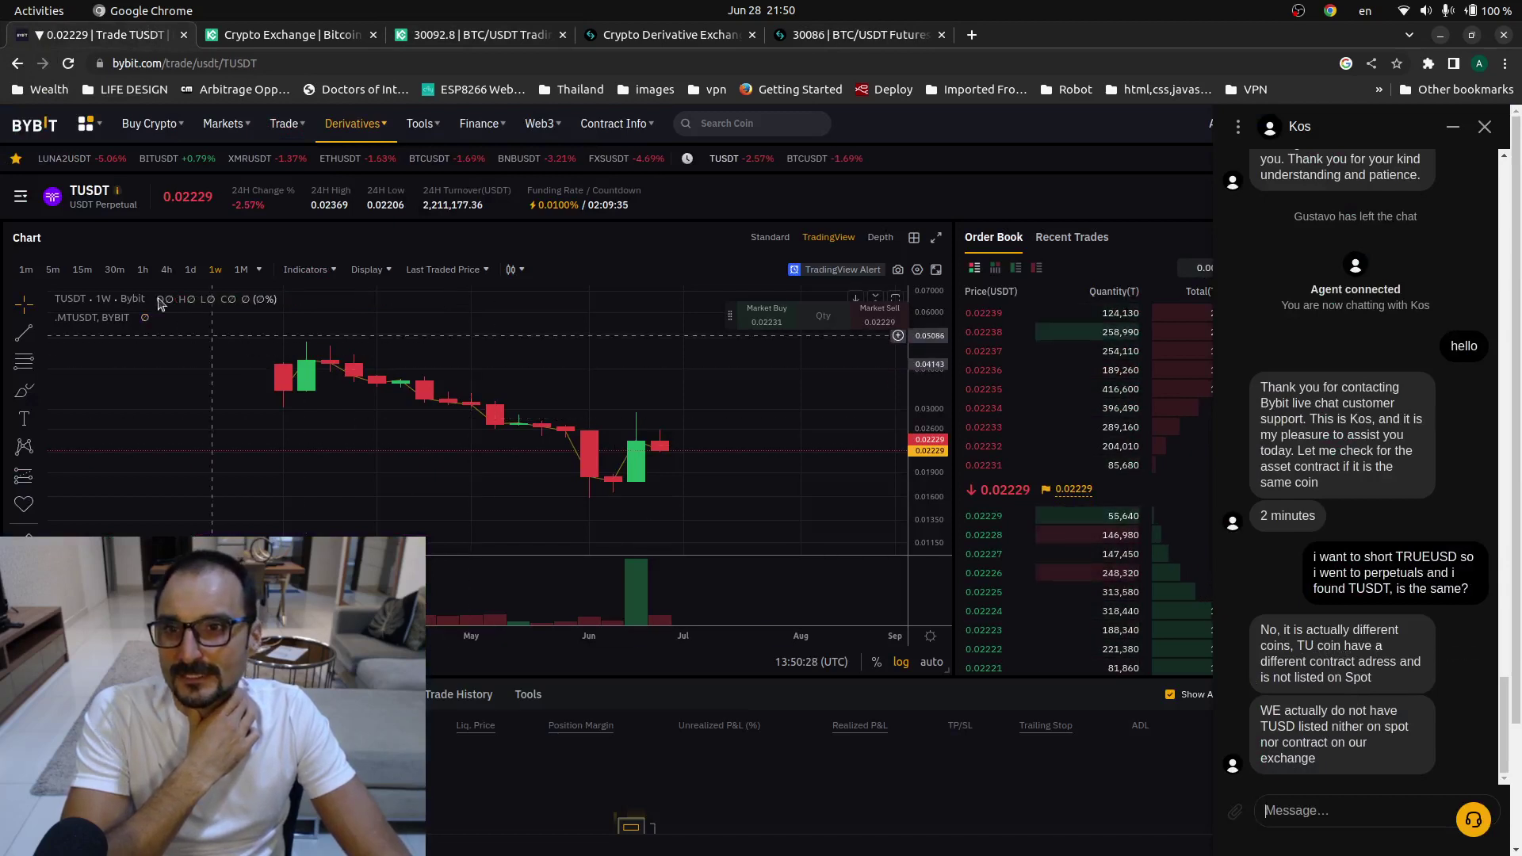
{"action": "mouse_move", "coordinate": [85, 204]}
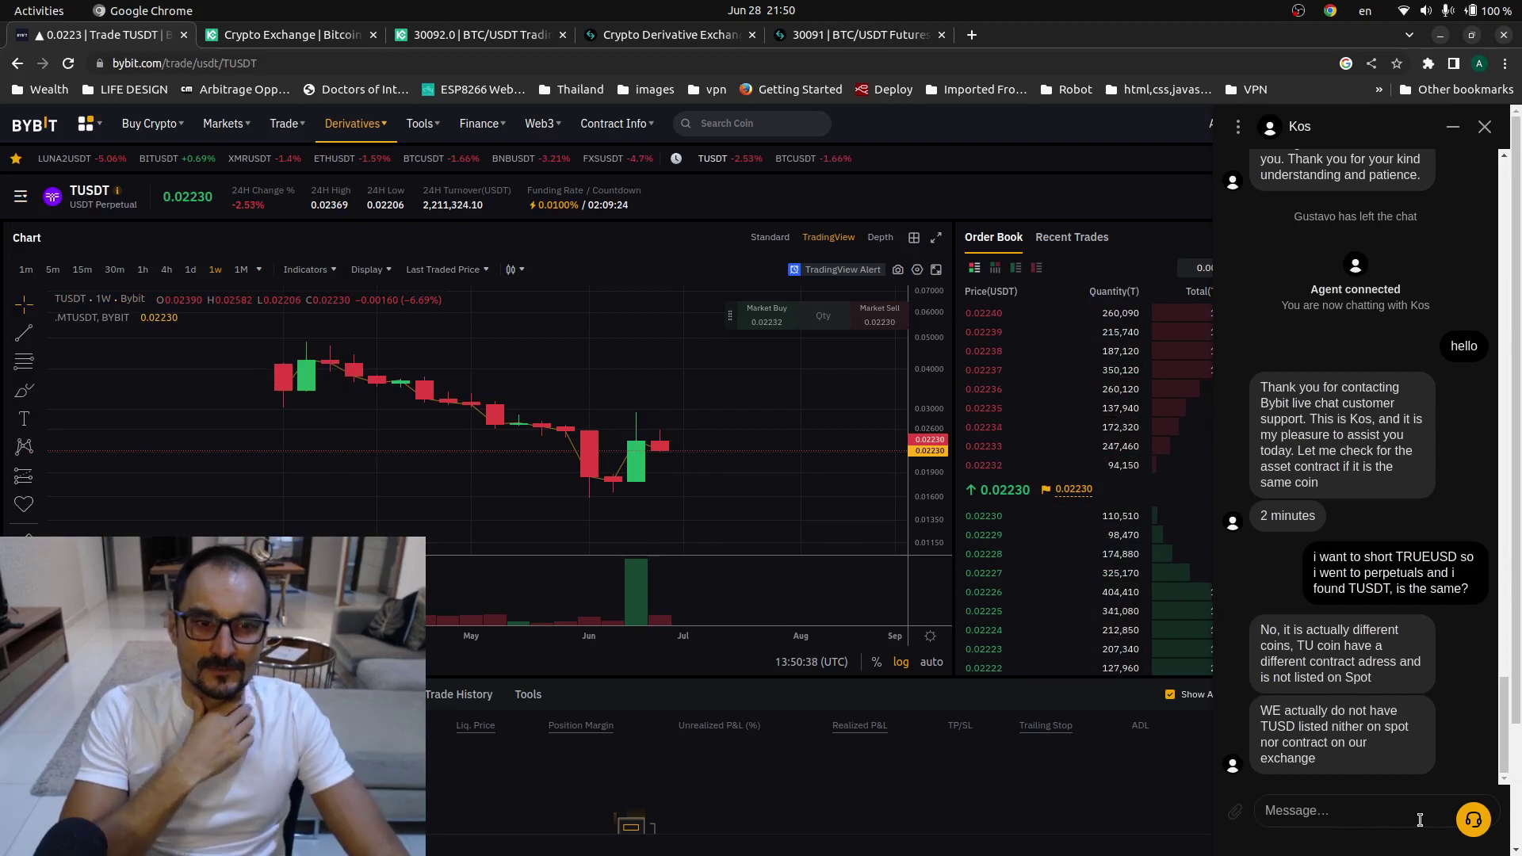
{"action": "type", "text": "oi"}
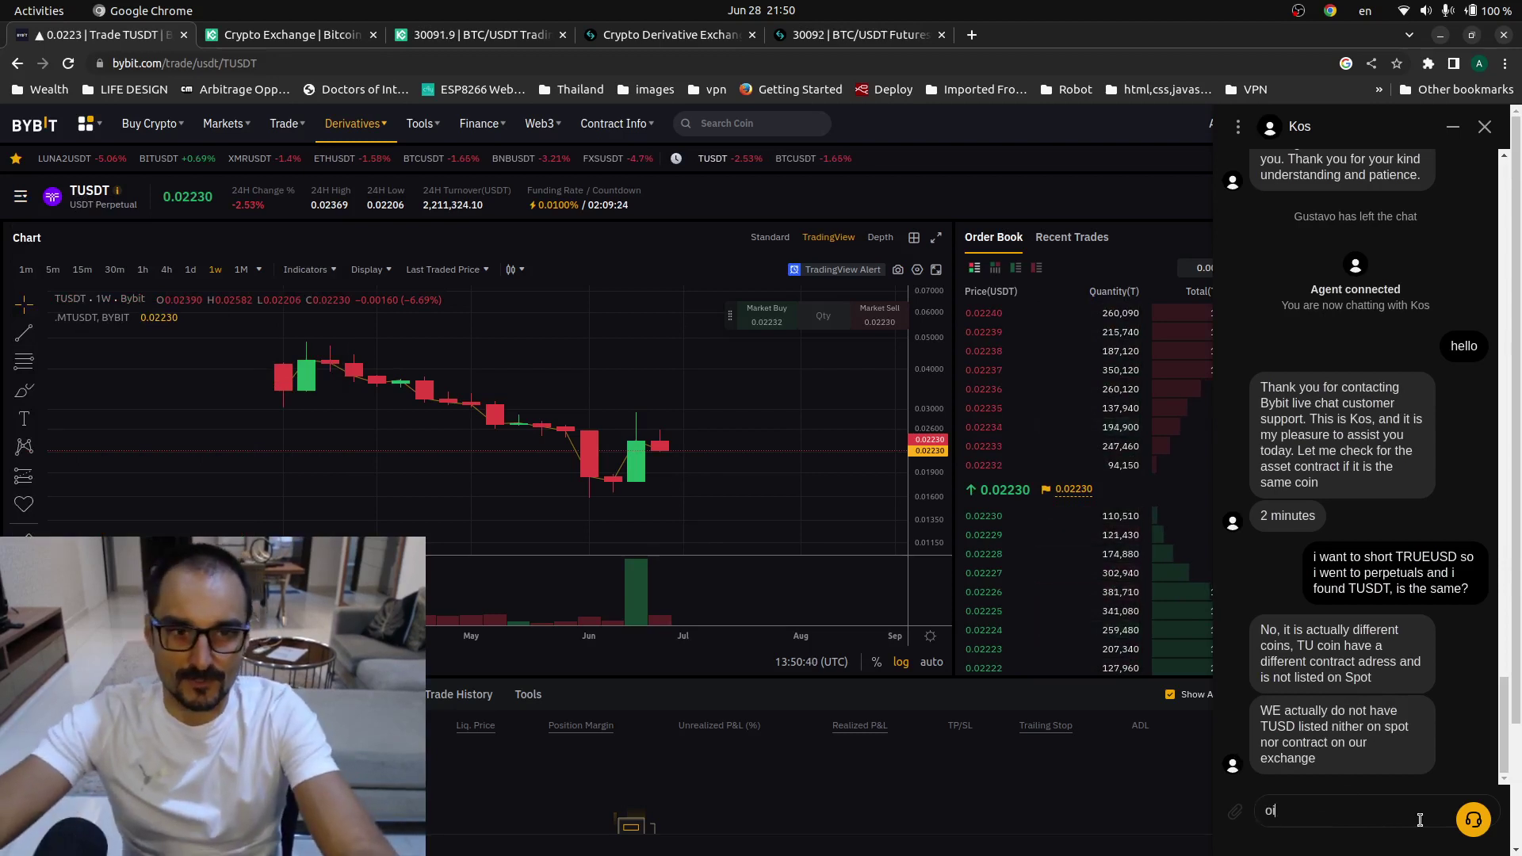
{"action": "type", "text": "k,"}
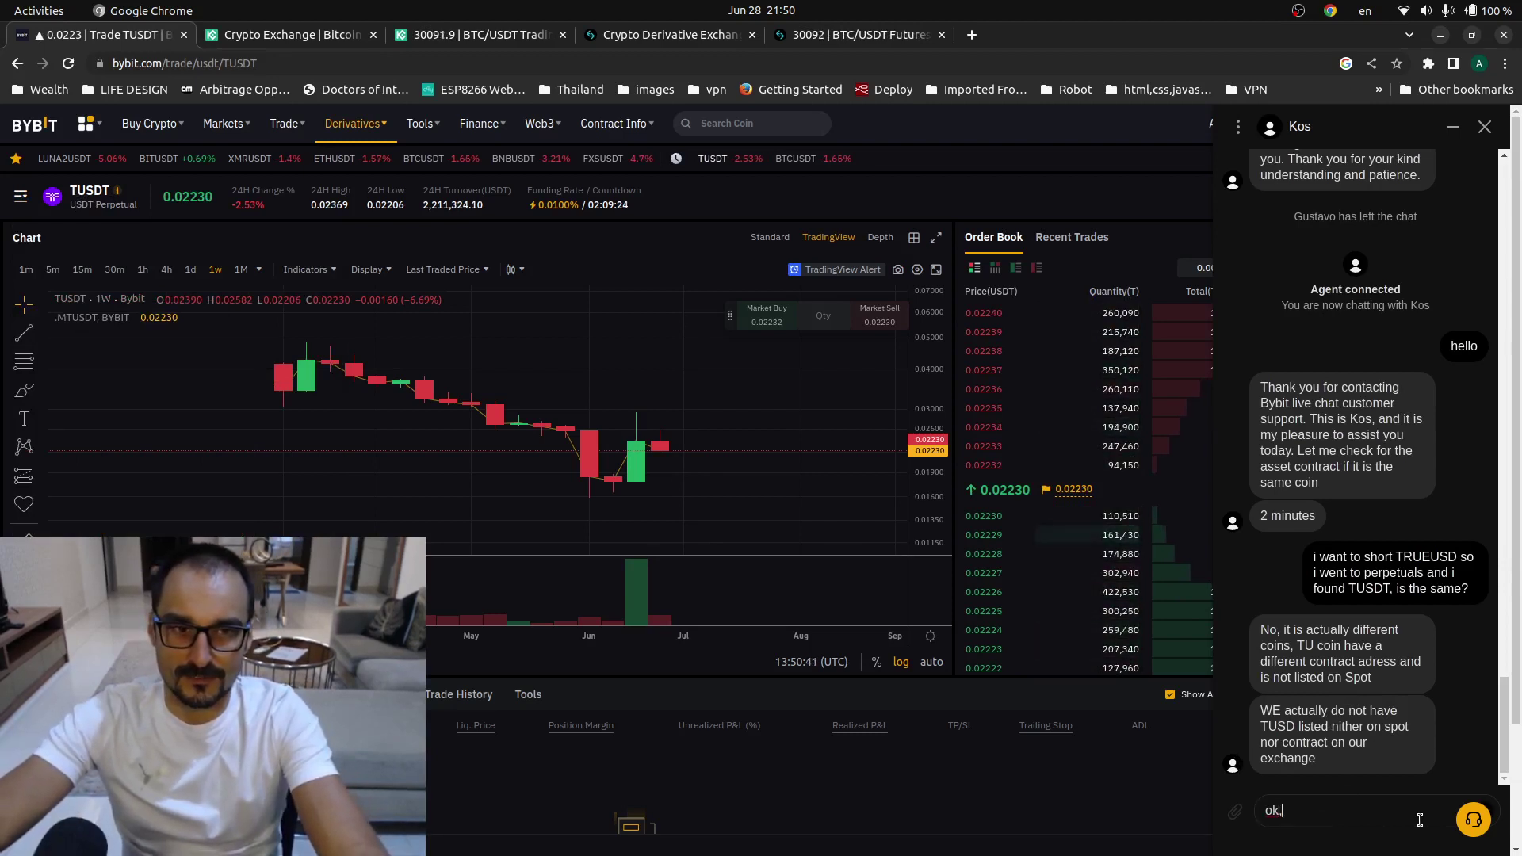
{"action": "type", "text": " thanks und"}
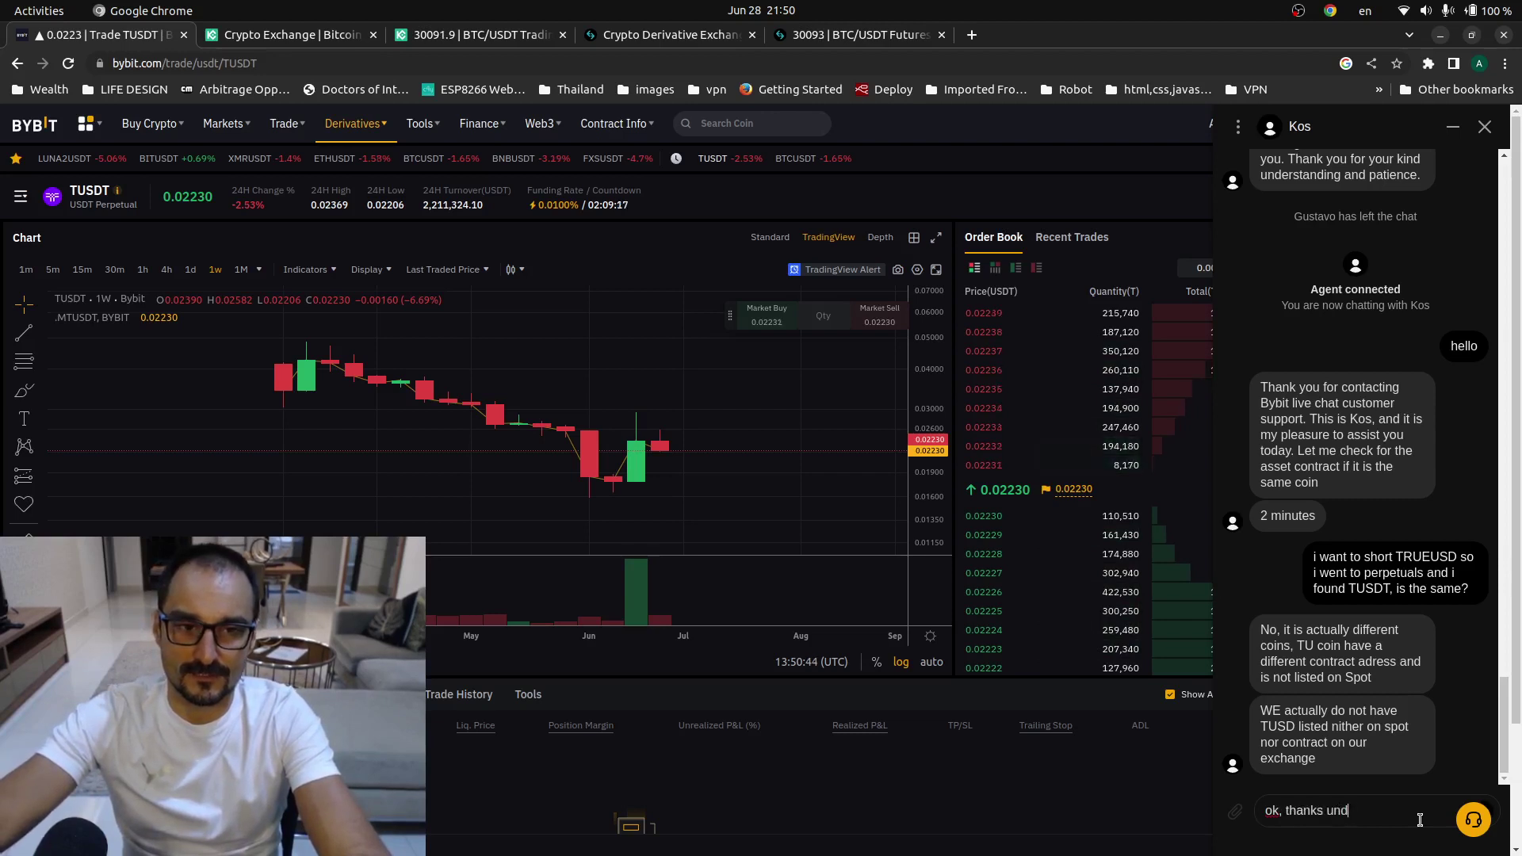
{"action": "type", "text": "erstud."}
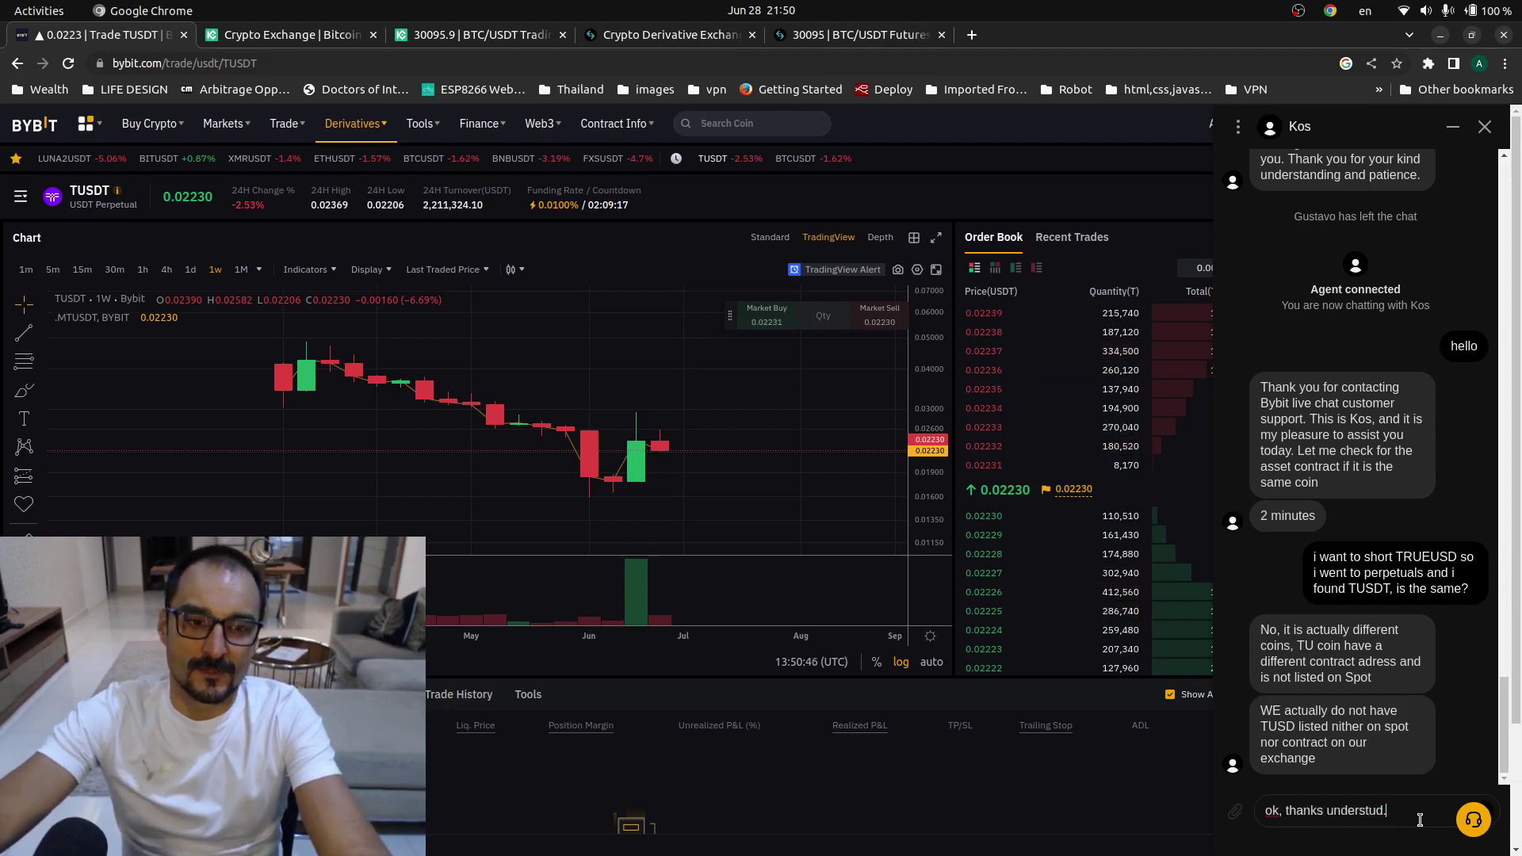
{"action": "type", "text": " do you "}
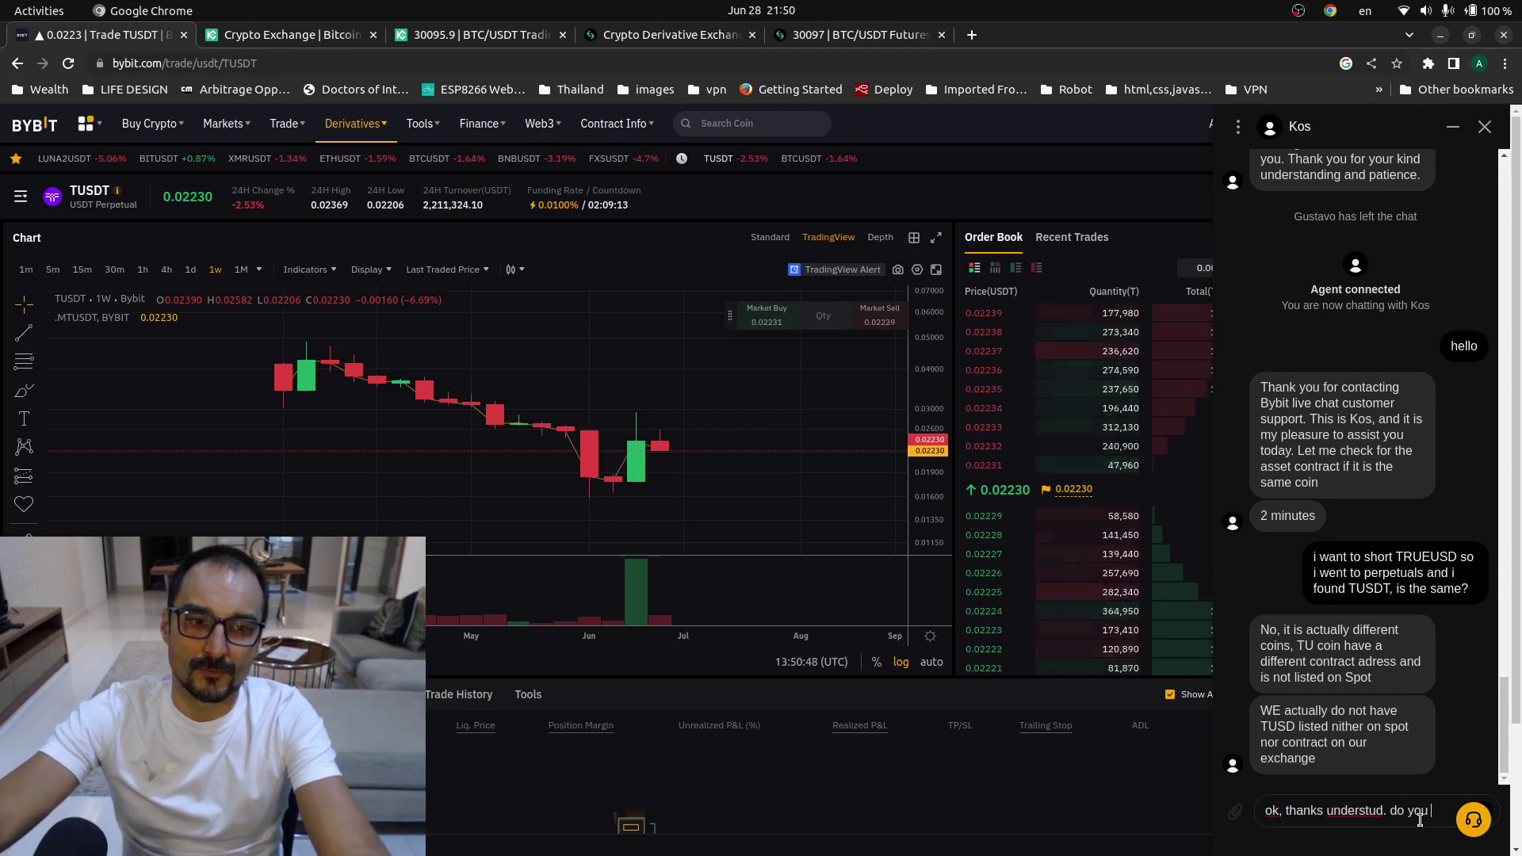
{"action": "type", "text": "plan to hav"}
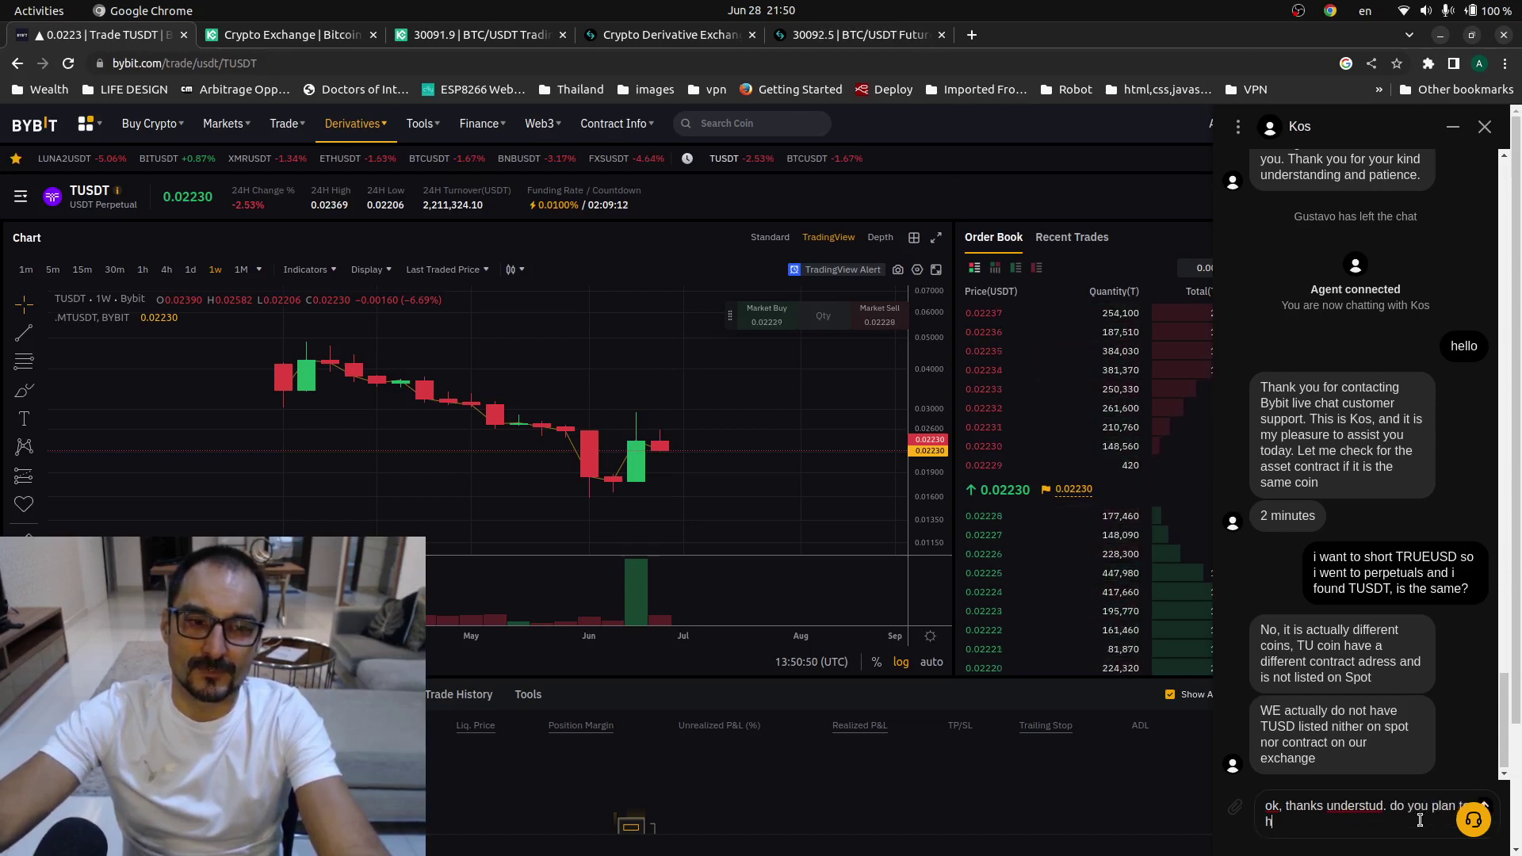
{"action": "type", "text": "e "}
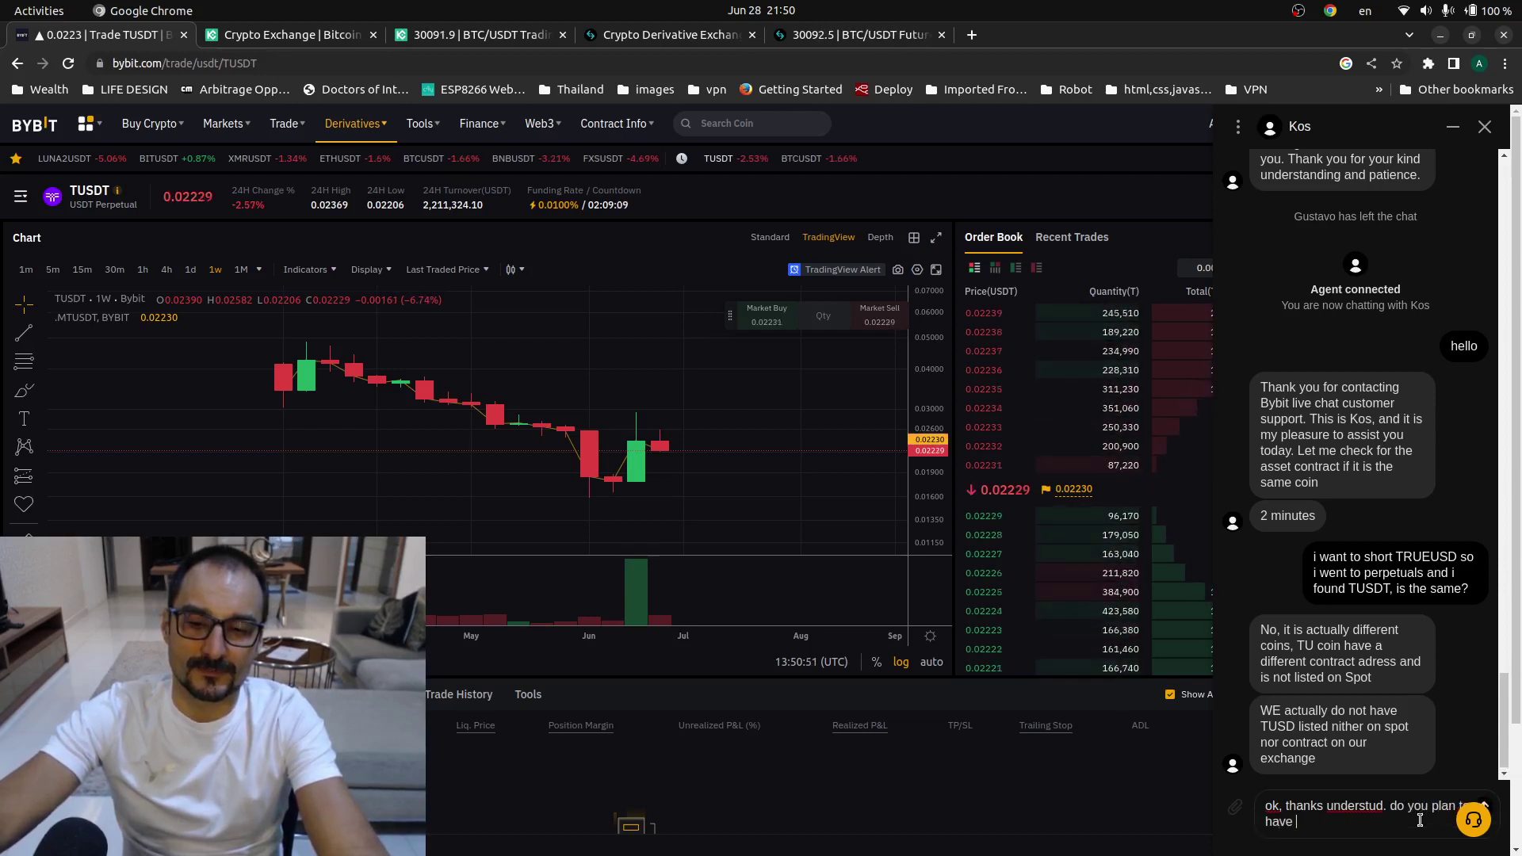
{"action": "type", "text": "that proddu"}
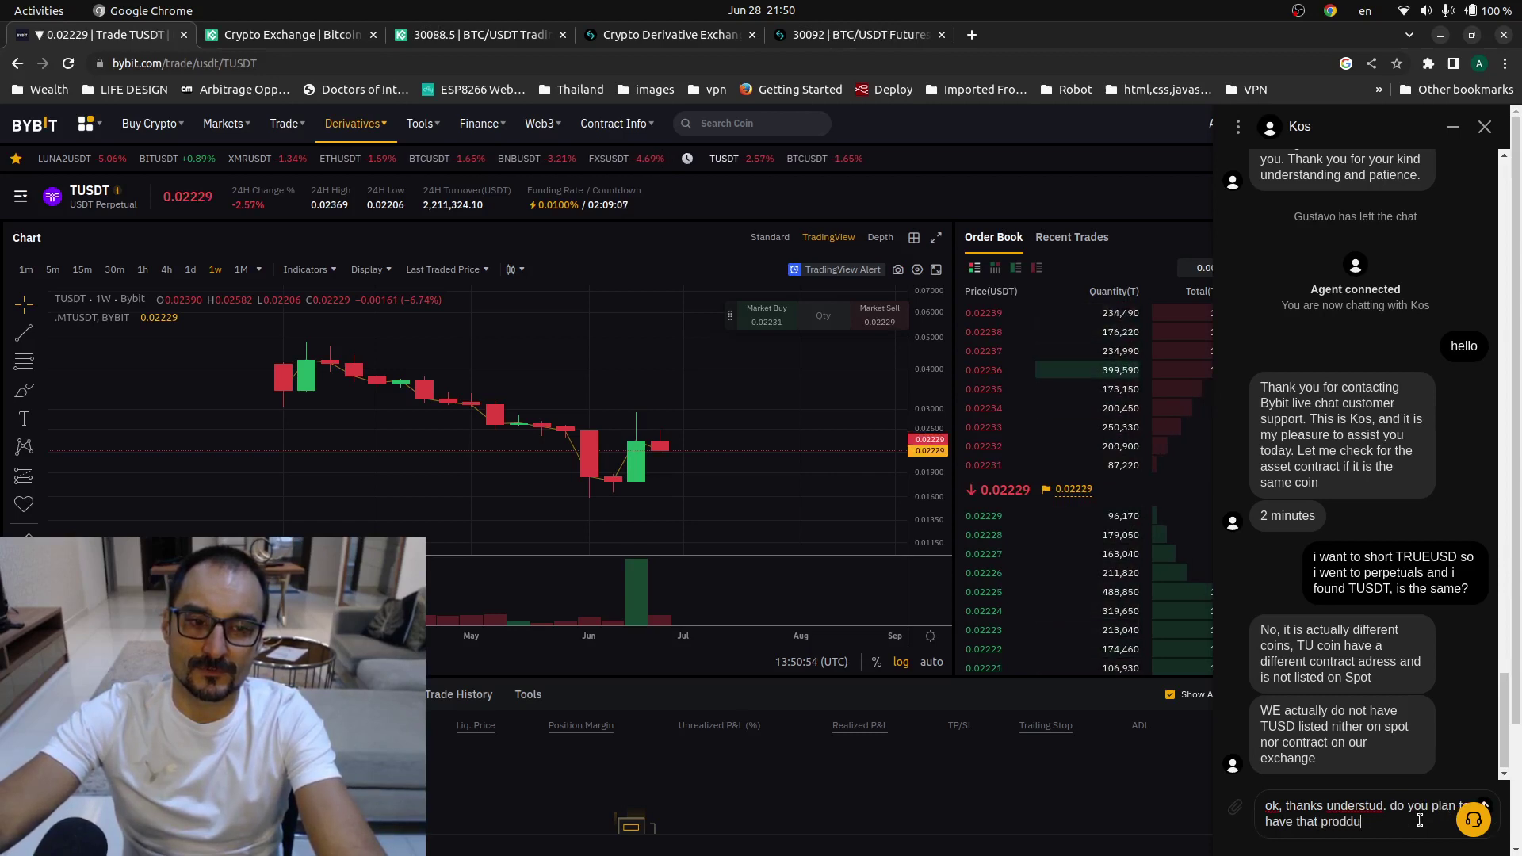
{"action": "type", "text": "ct soon"}
{"action": "key", "text": "Return"}
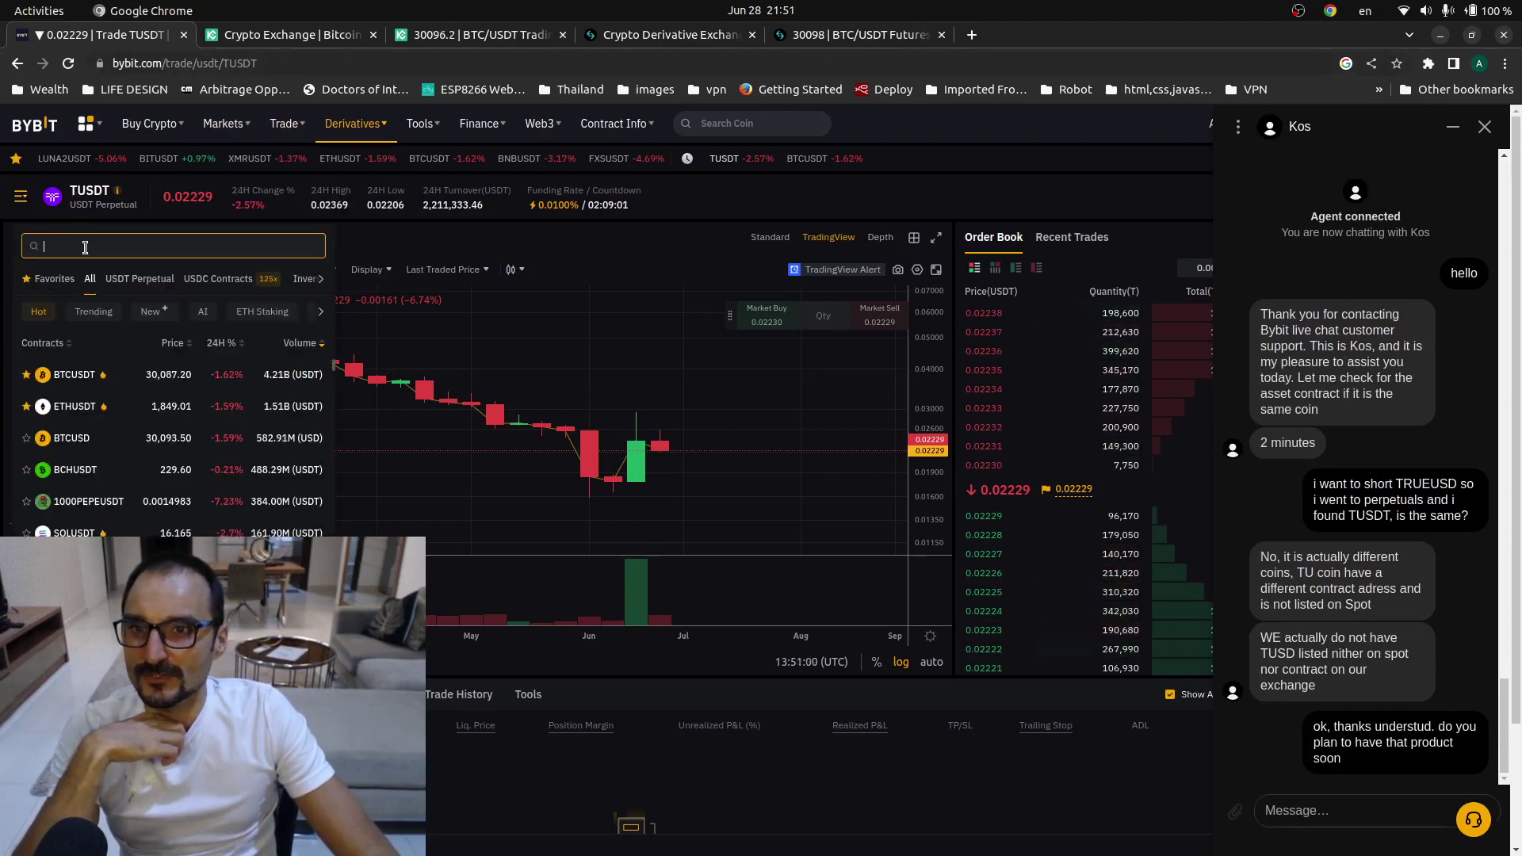
- Open the LUNA2USDT perpetual via a LUNA search and measure its roughly 95% price drop
{"action": "type", "text": "LUNA"}
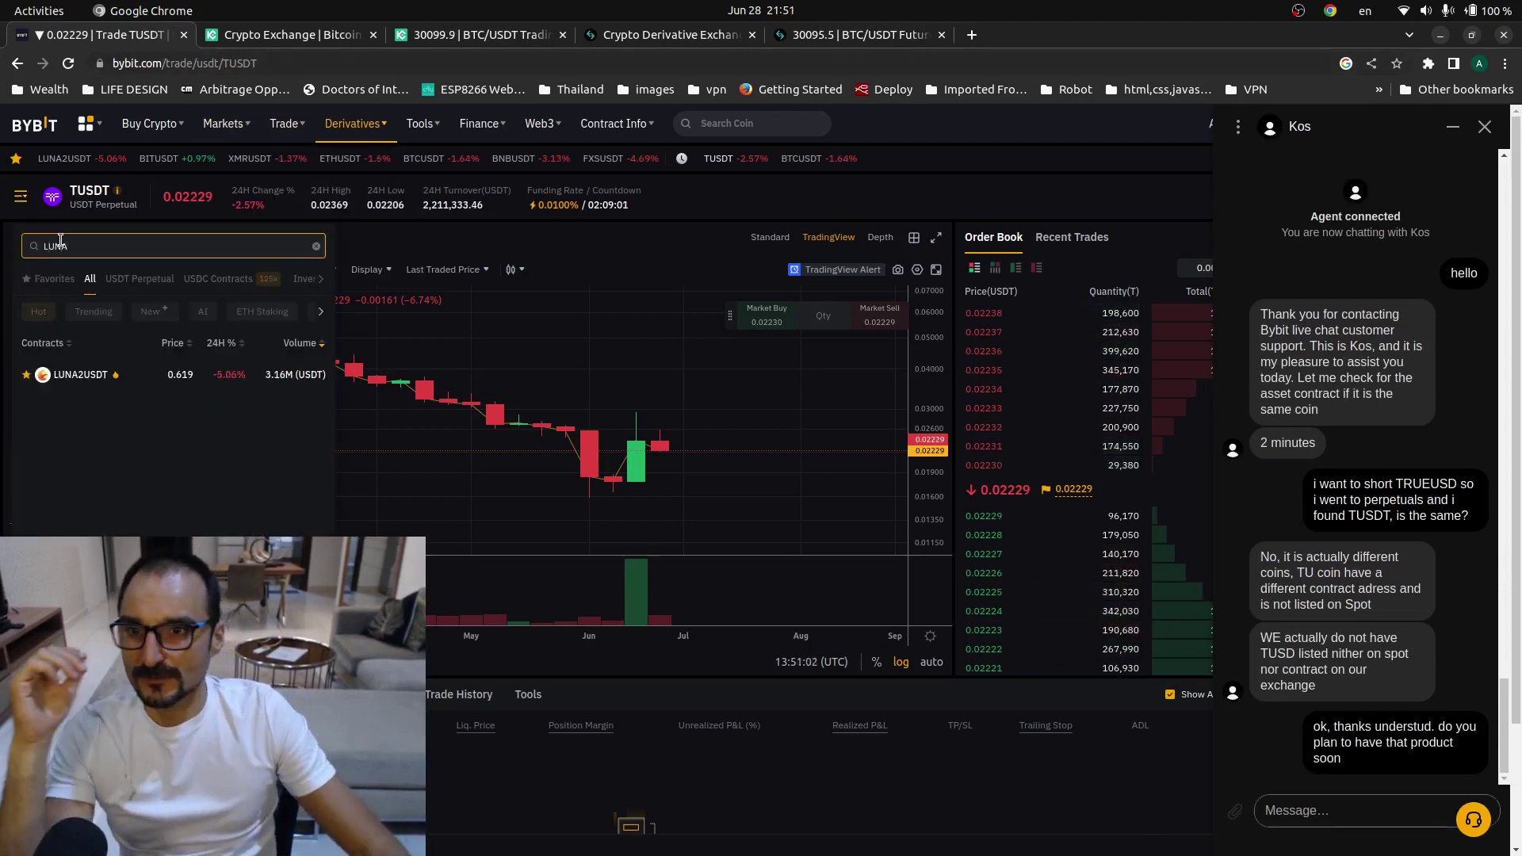
{"action": "left_click", "coordinate": [83, 379]}
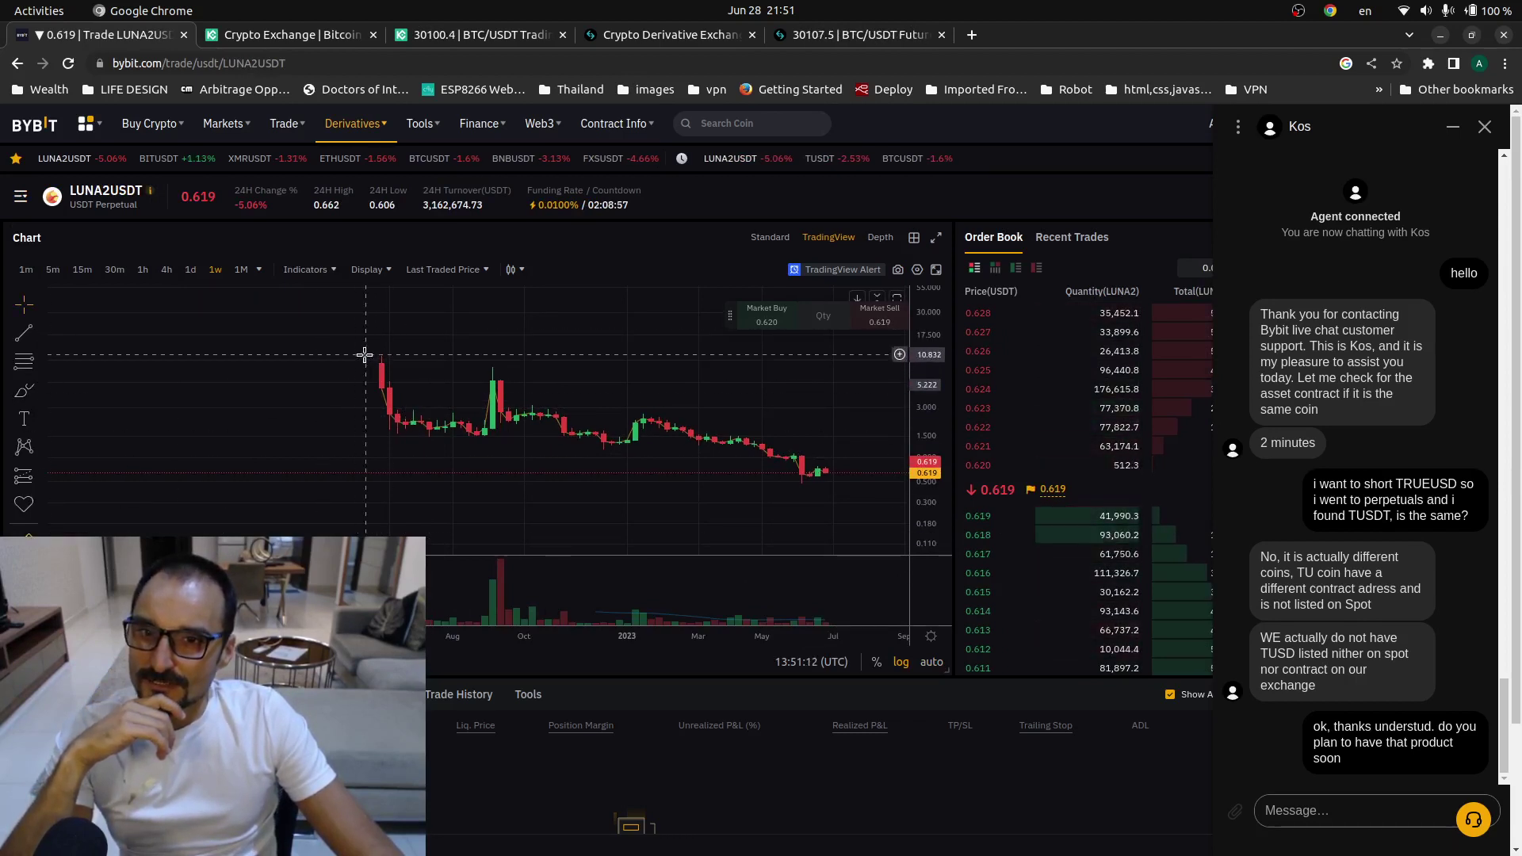
{"action": "left_click_drag", "start_coordinate": [365, 356], "coordinate": [842, 475]}
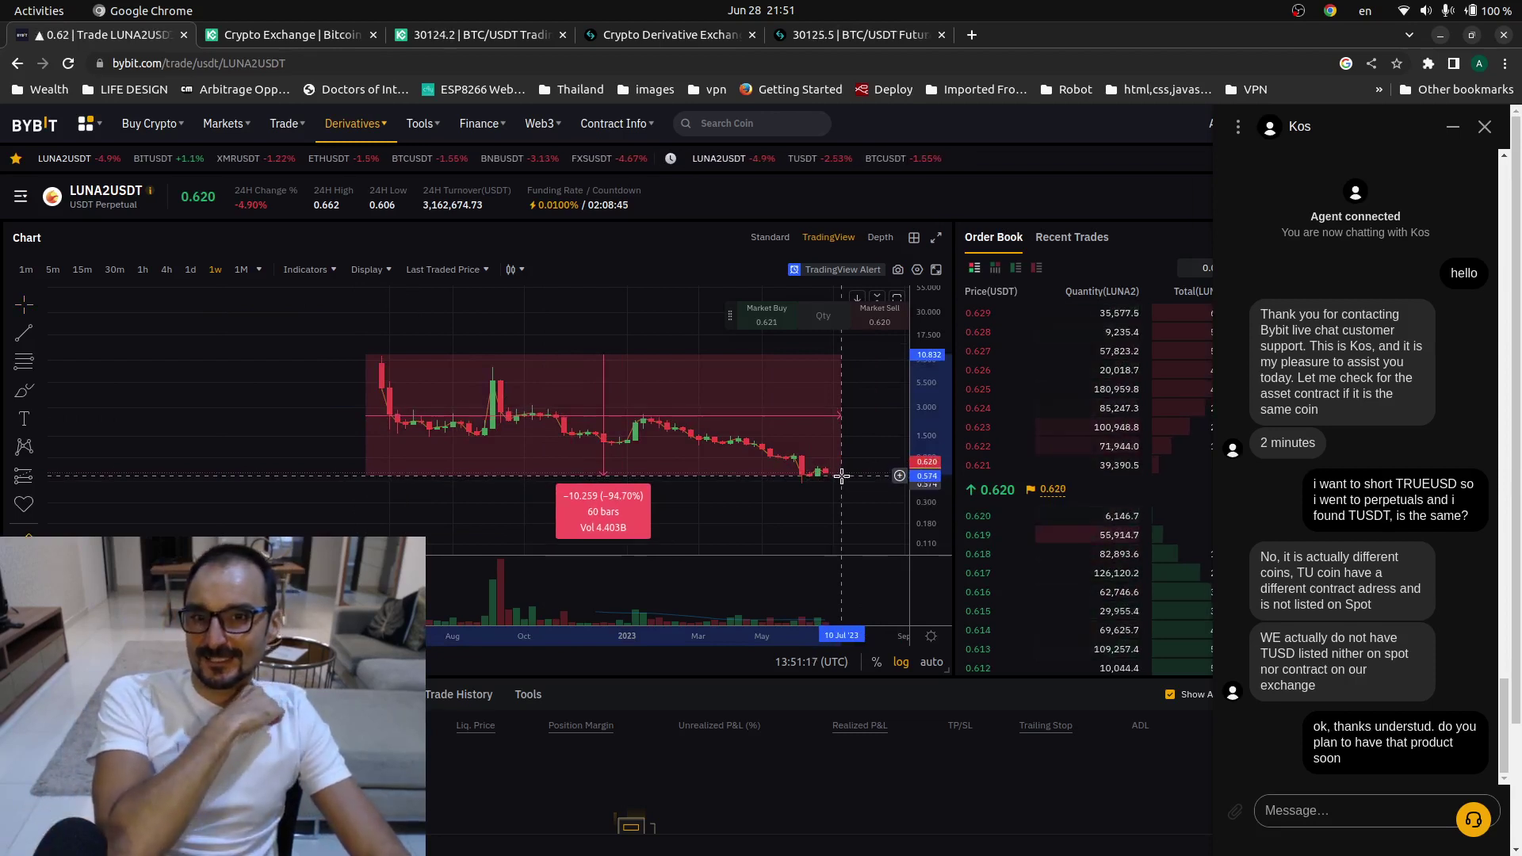
{"action": "left_click", "coordinate": [842, 476]}
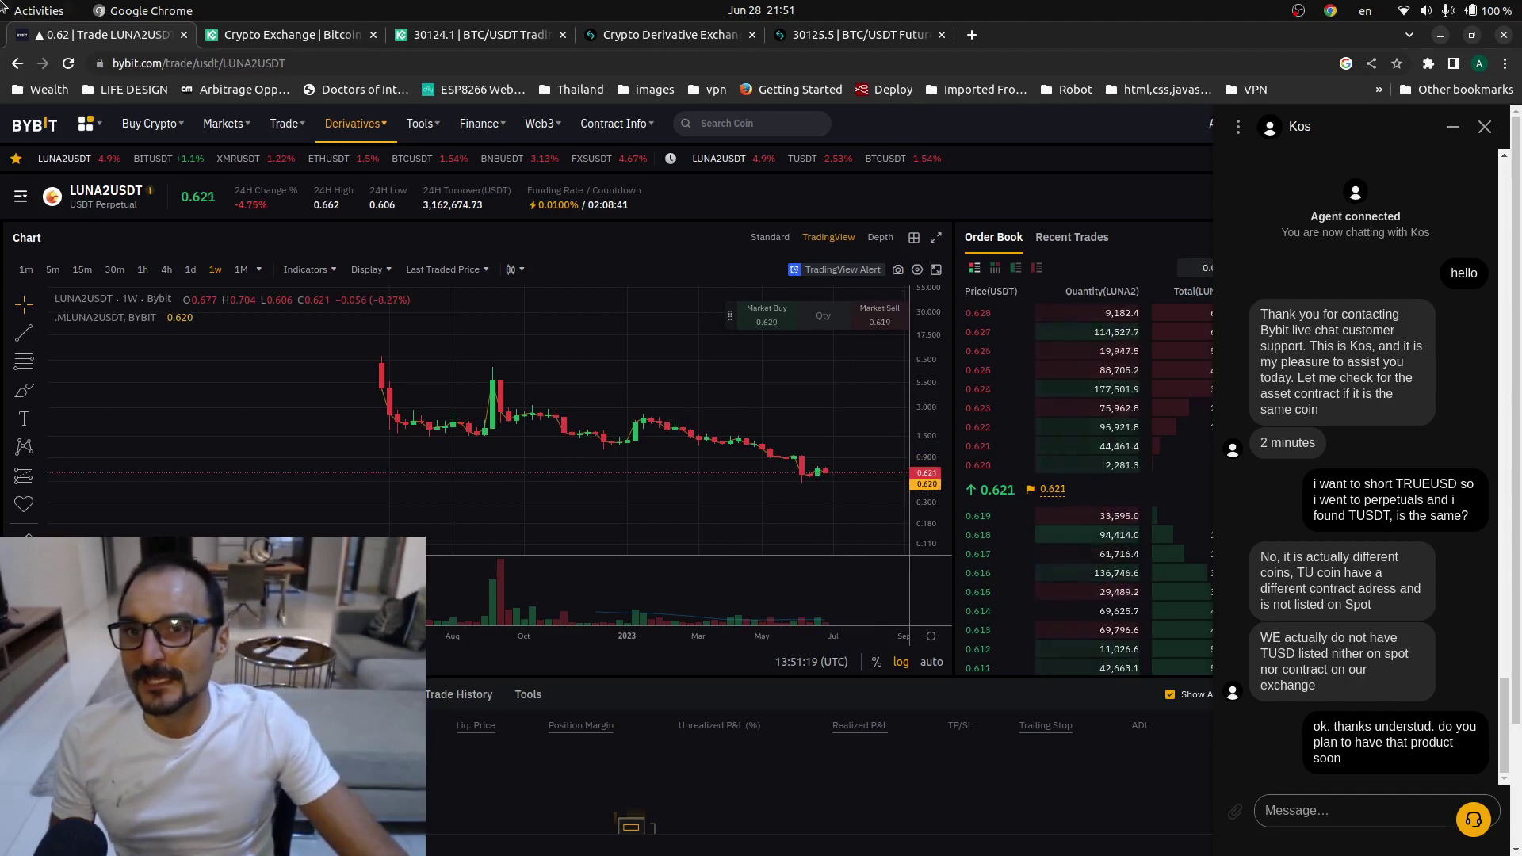
{"action": "mouse_move", "coordinate": [150, 122]}
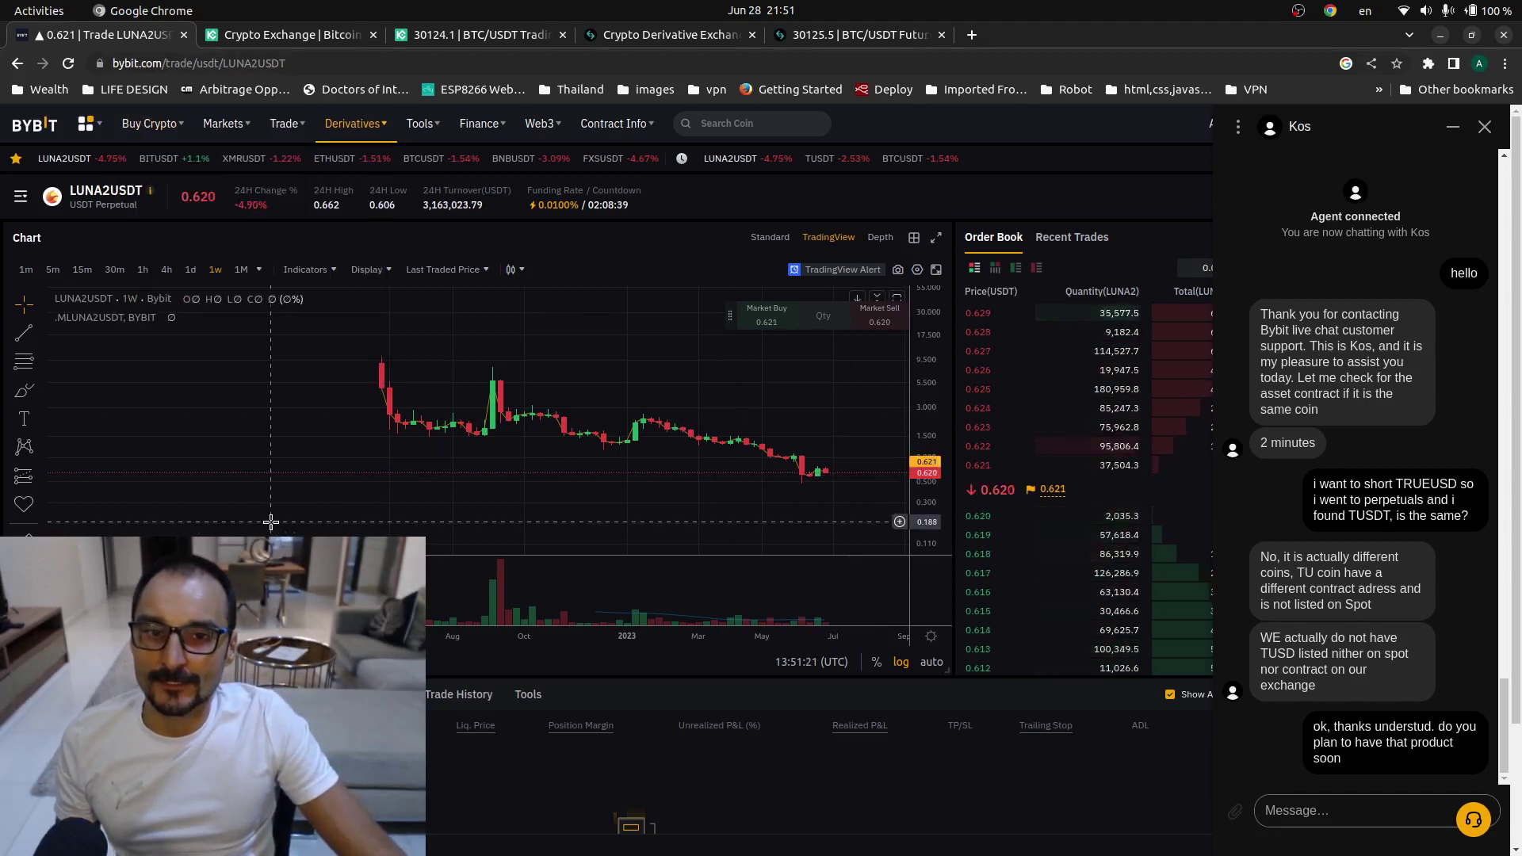
- Leave the LUNA2USDT chart and bring up the Bitget BTCUSDT perpetual futures page
{"action": "left_click", "coordinate": [27, 54]}
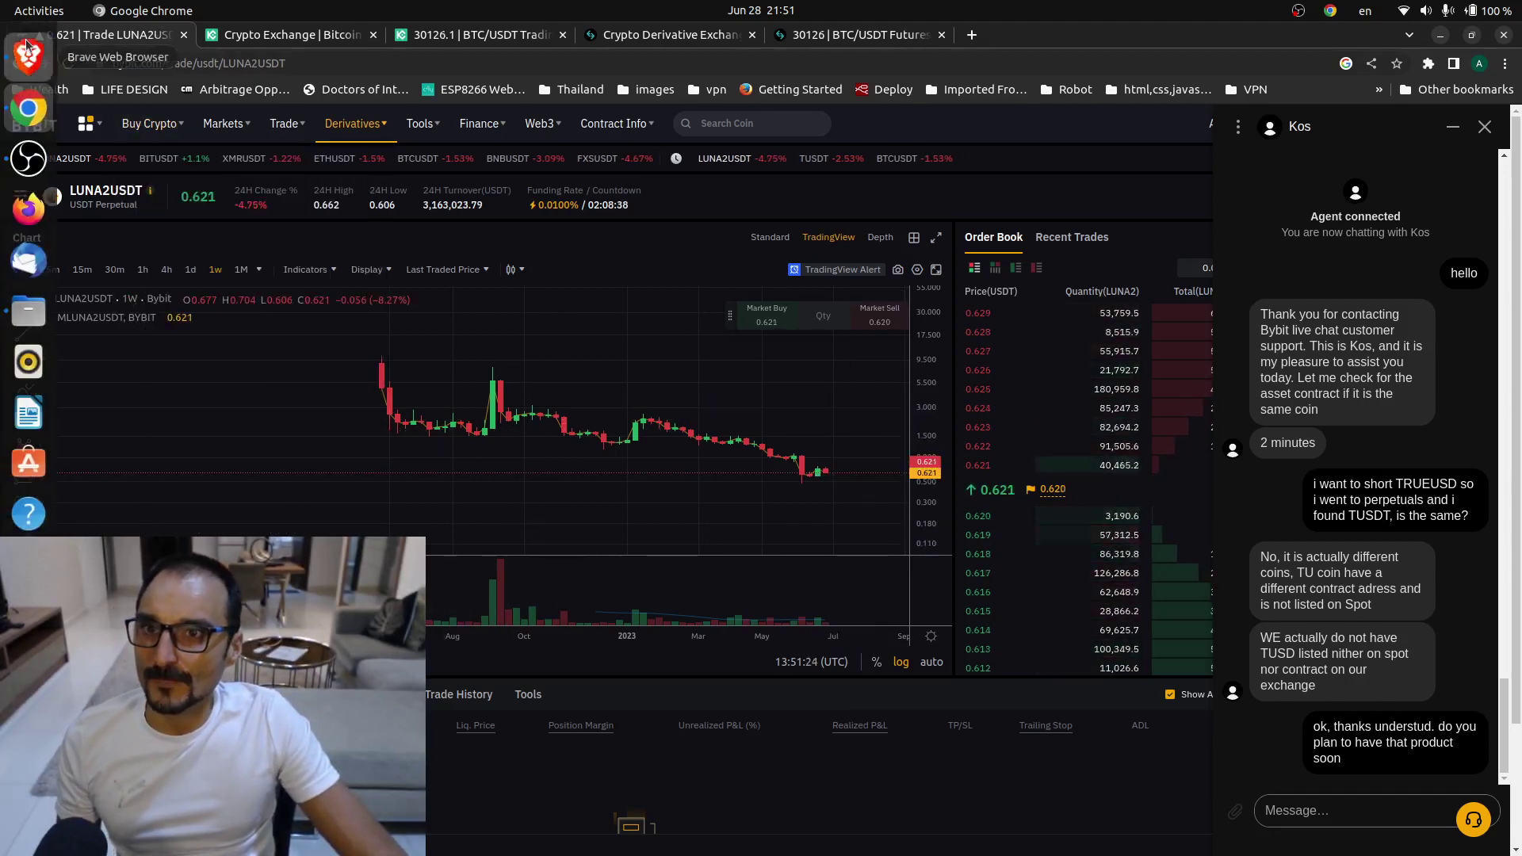
{"action": "left_click", "coordinate": [17, 114]}
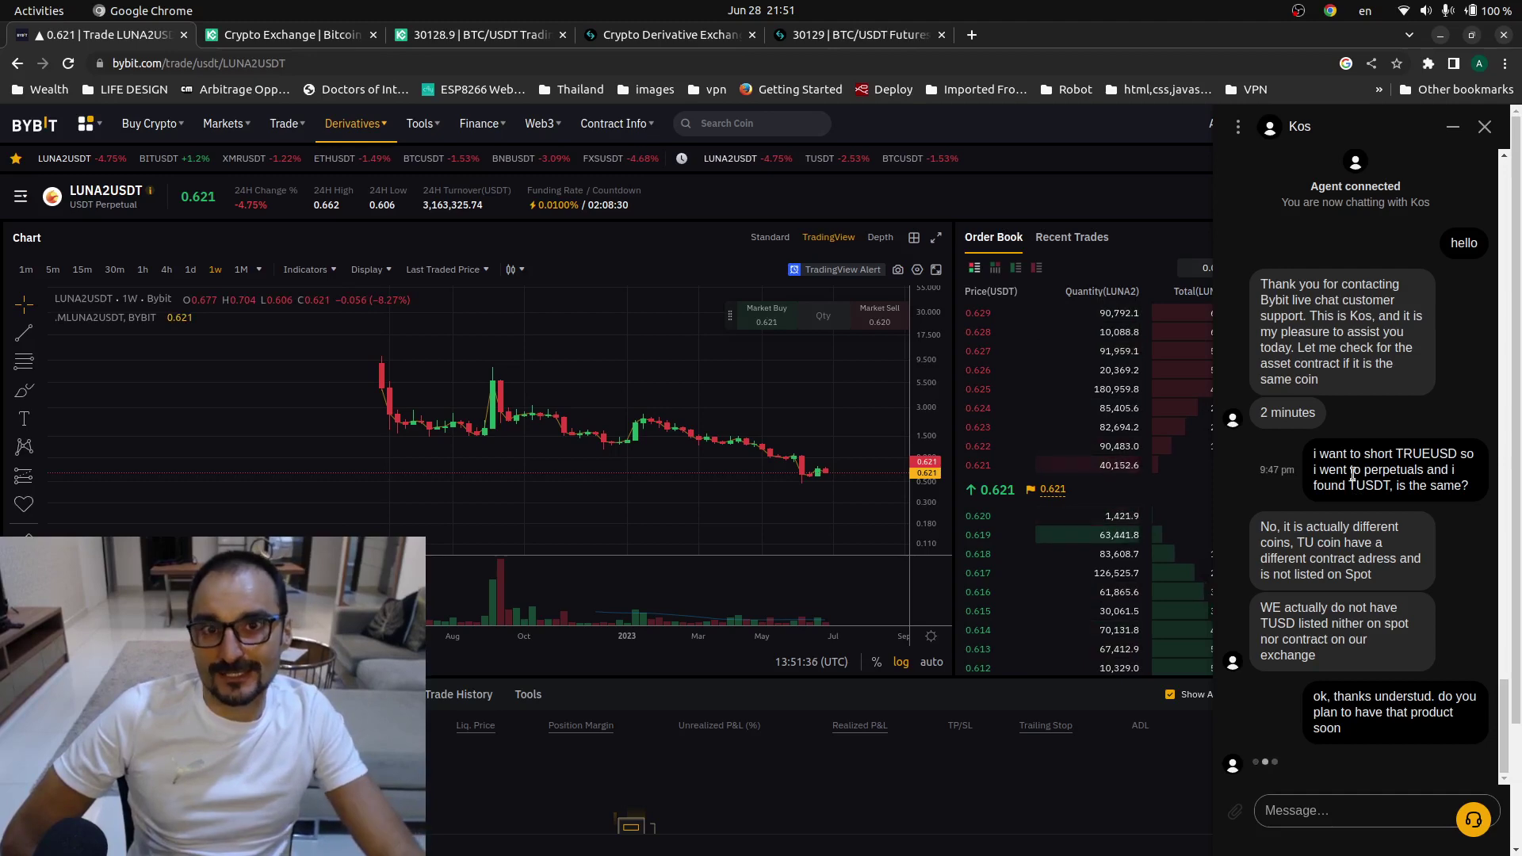
{"action": "left_click", "coordinate": [828, 35]}
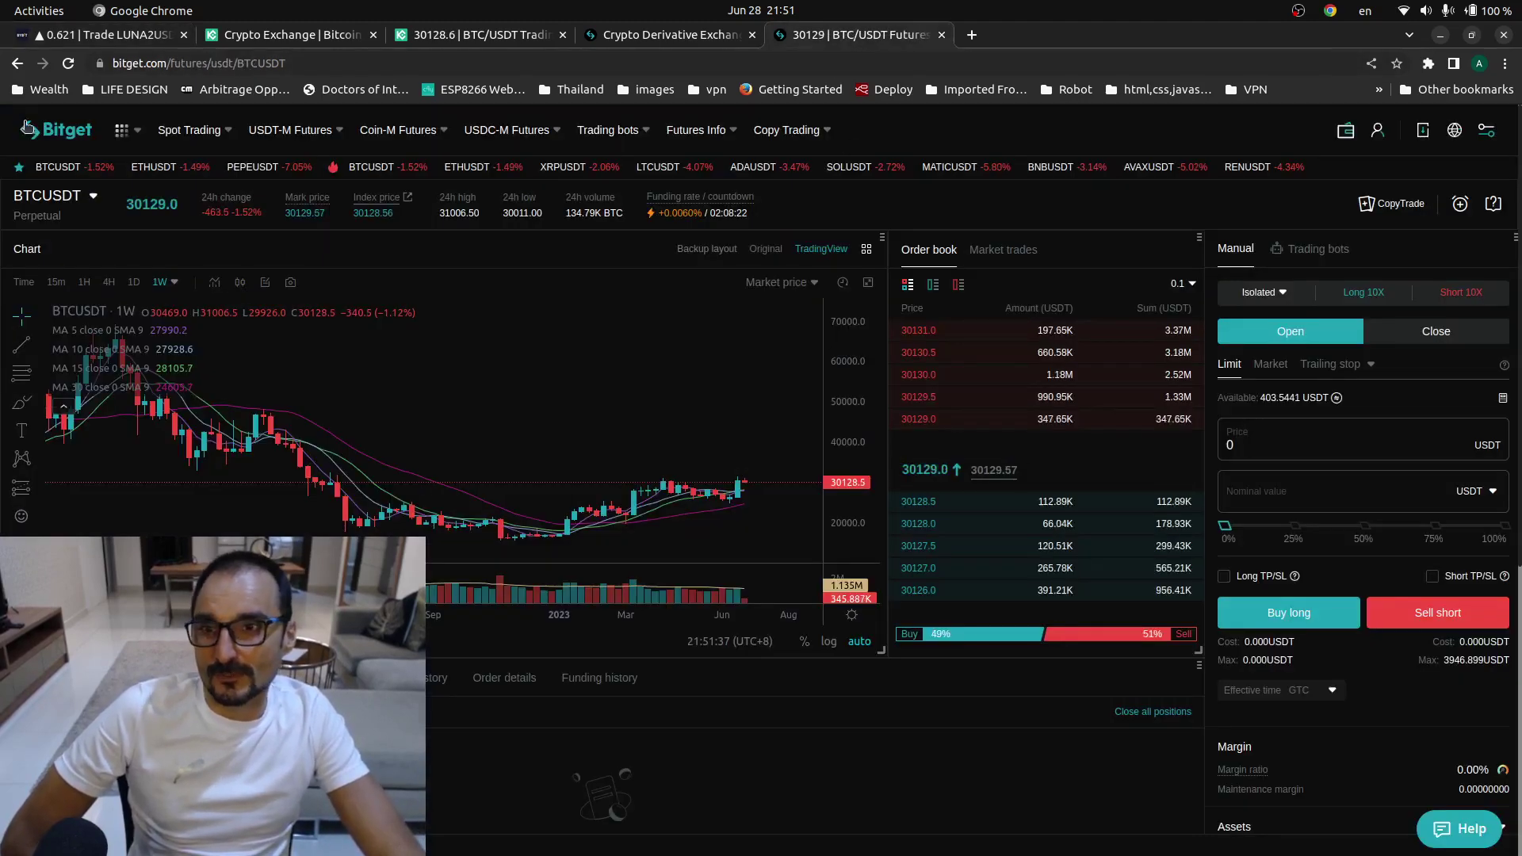
- Open the BTCUSDT pair selector's search box and start typing a pair query
{"action": "mouse_move", "coordinate": [85, 195]}
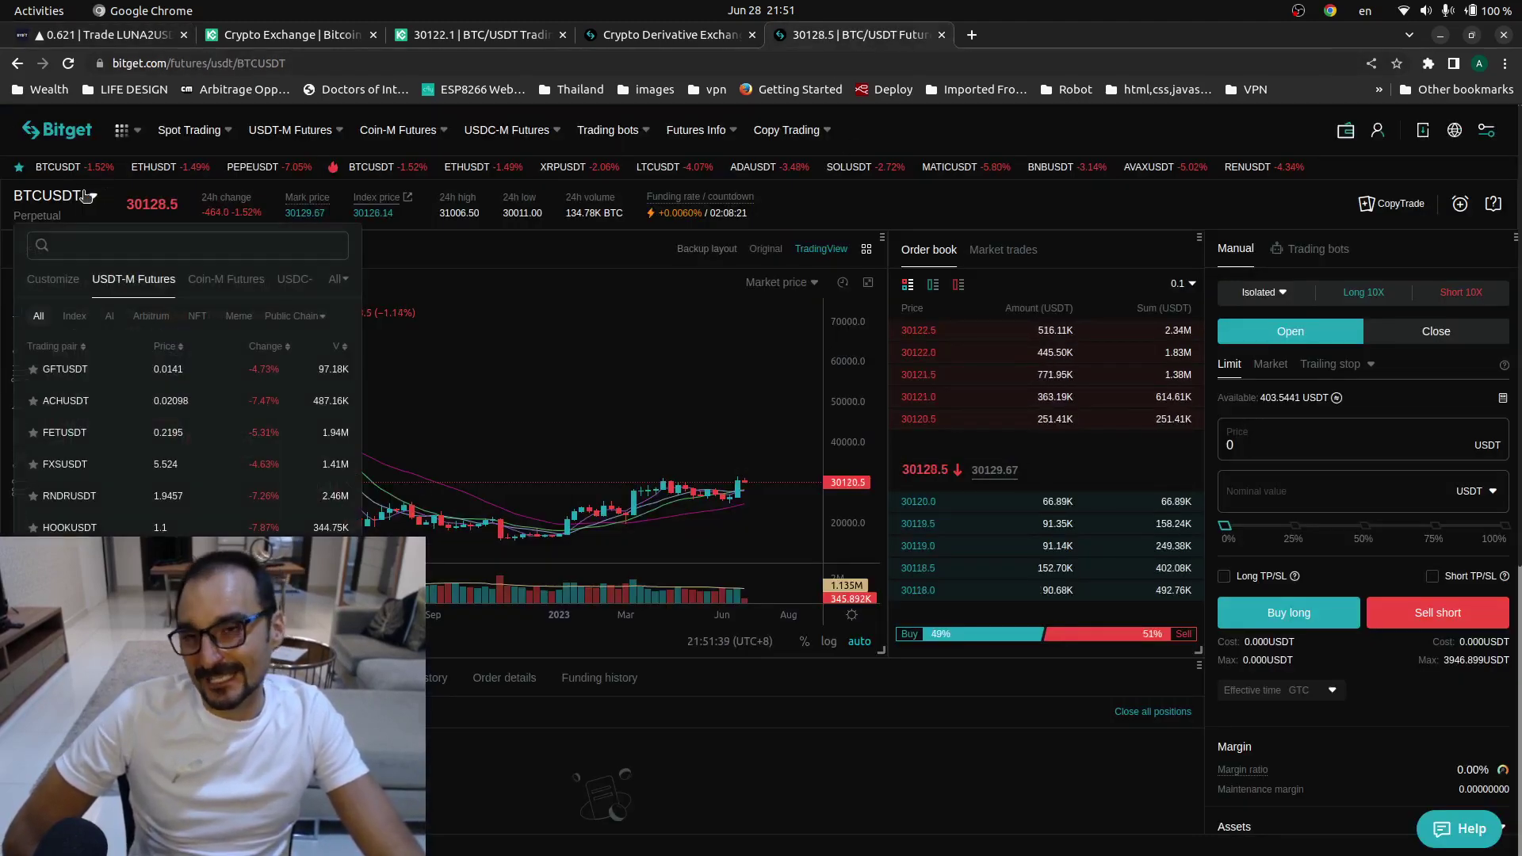
{"action": "left_click", "coordinate": [229, 248]}
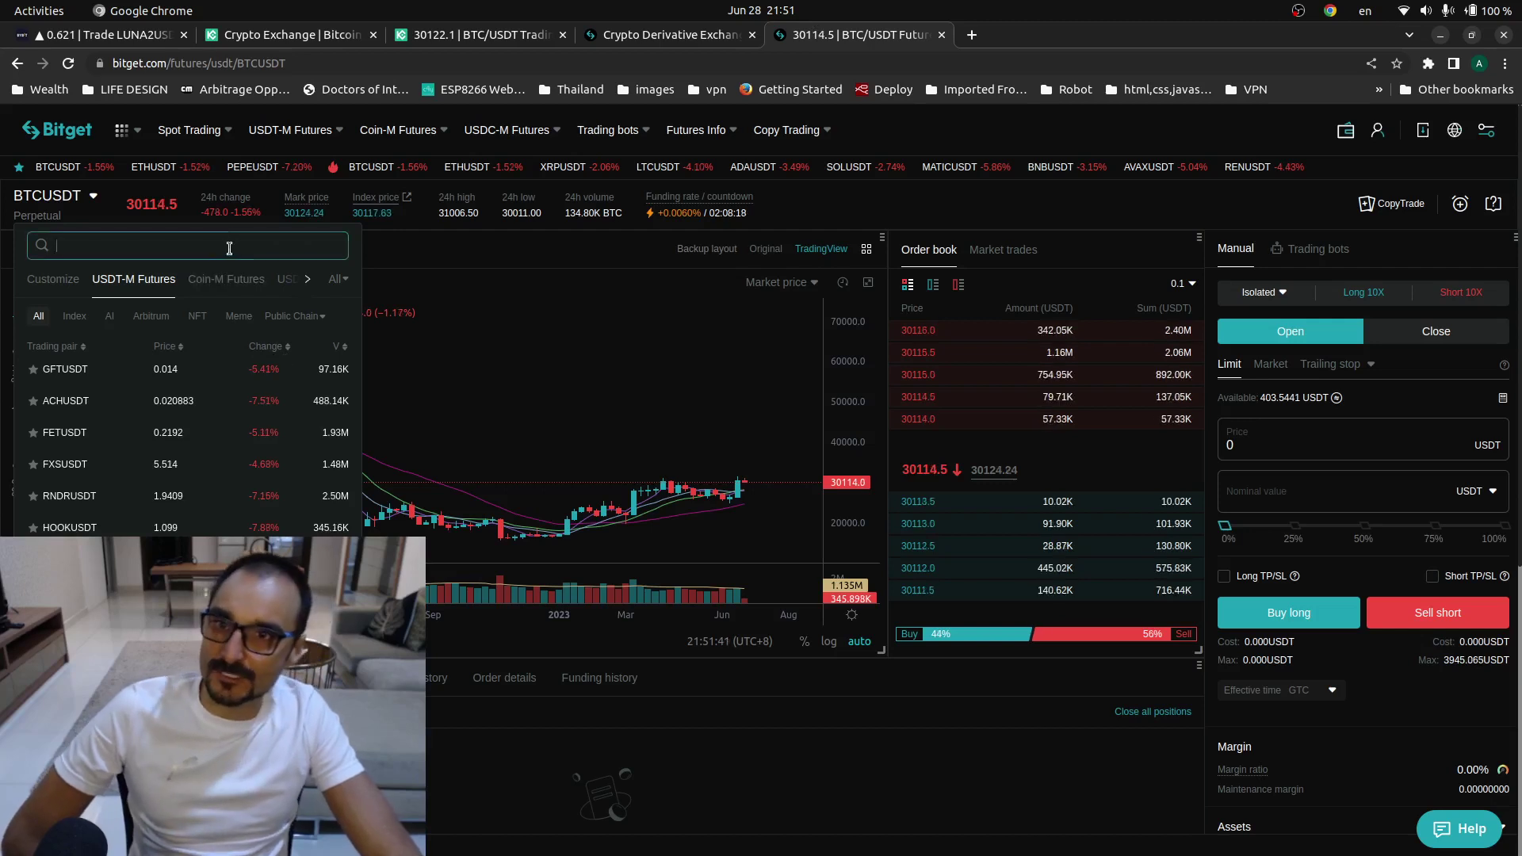
{"action": "type", "text": "t"}
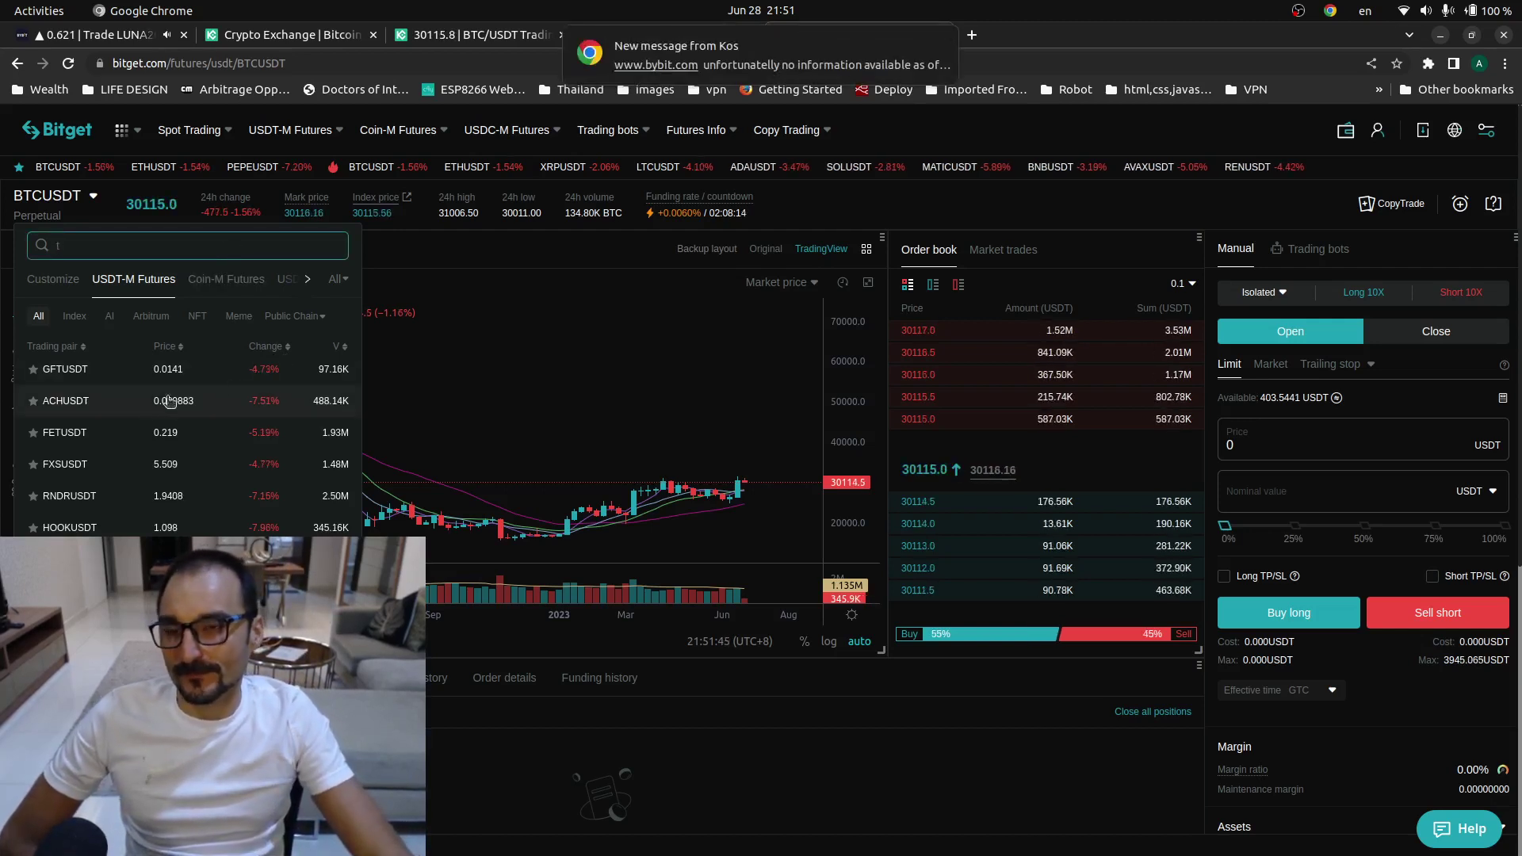
- Send Bybit support "that's all, thanks good night" to close the chat
{"action": "left_click", "coordinate": [90, 36]}
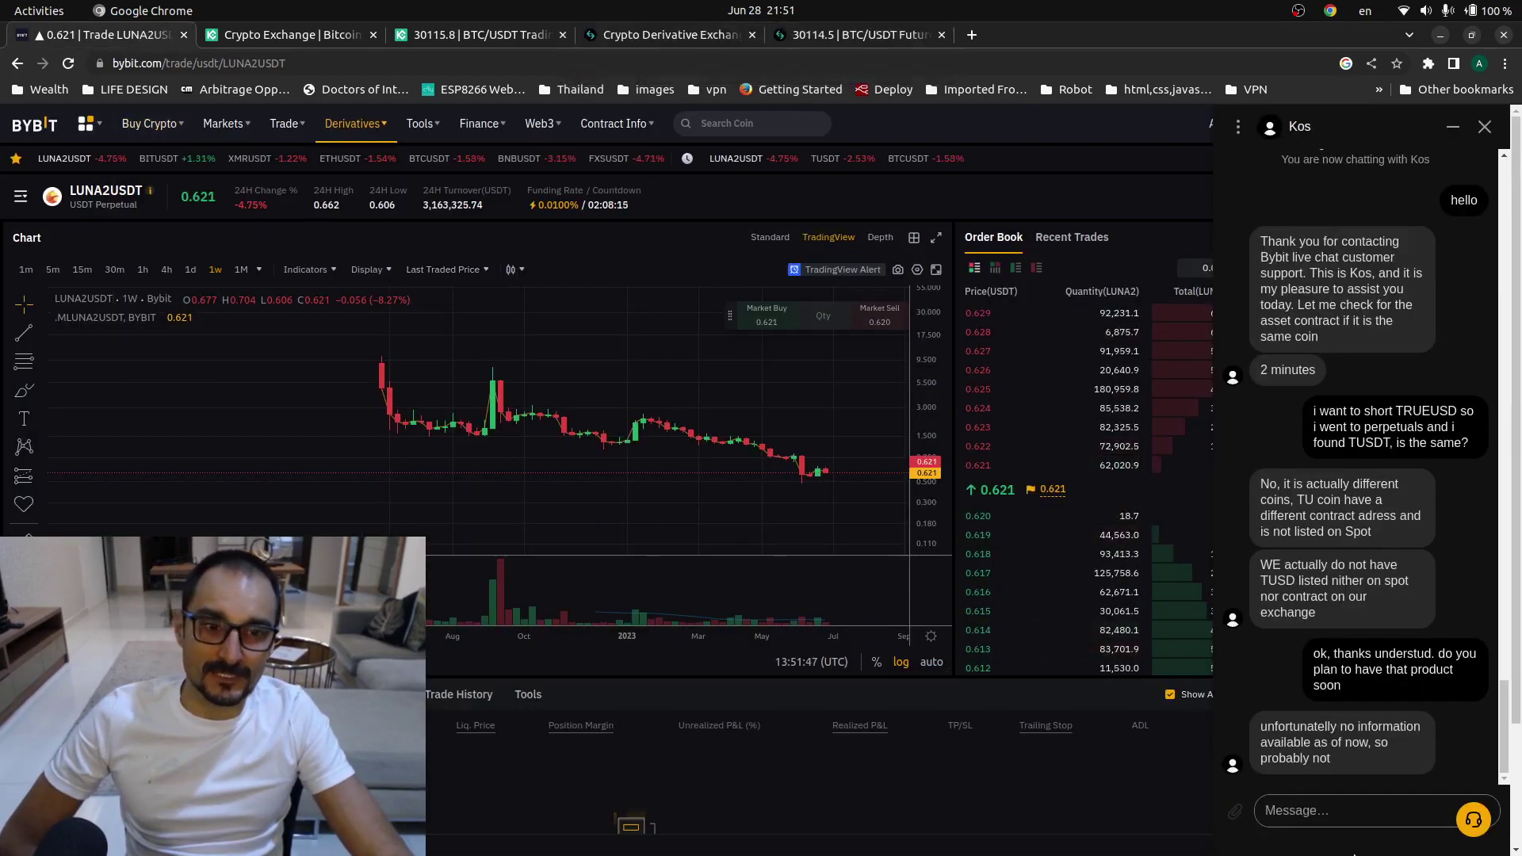
{"action": "left_click", "coordinate": [1398, 808]}
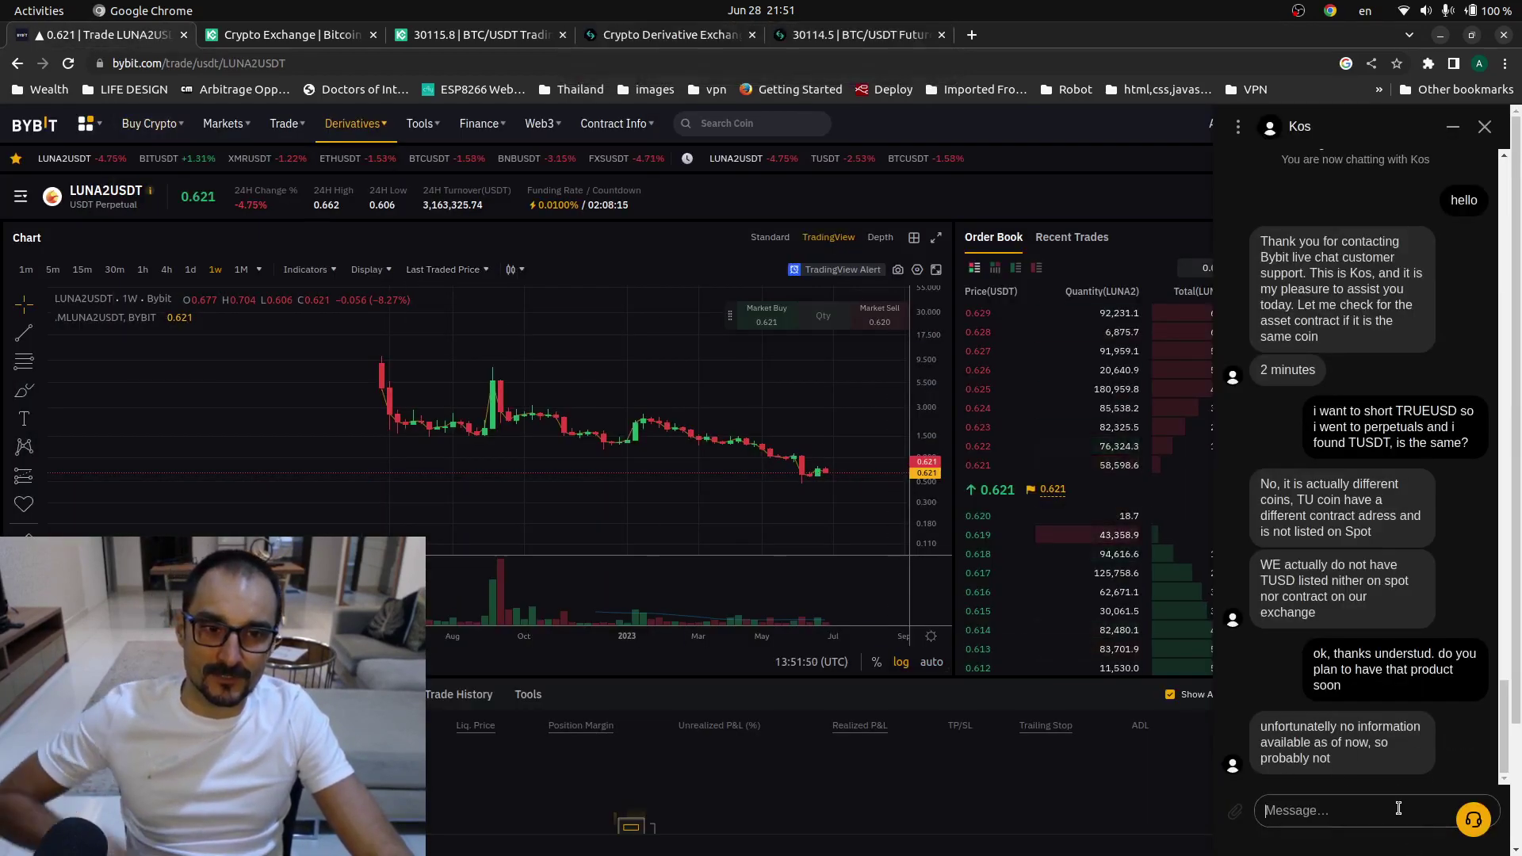
{"action": "type", "text": "thanks"}
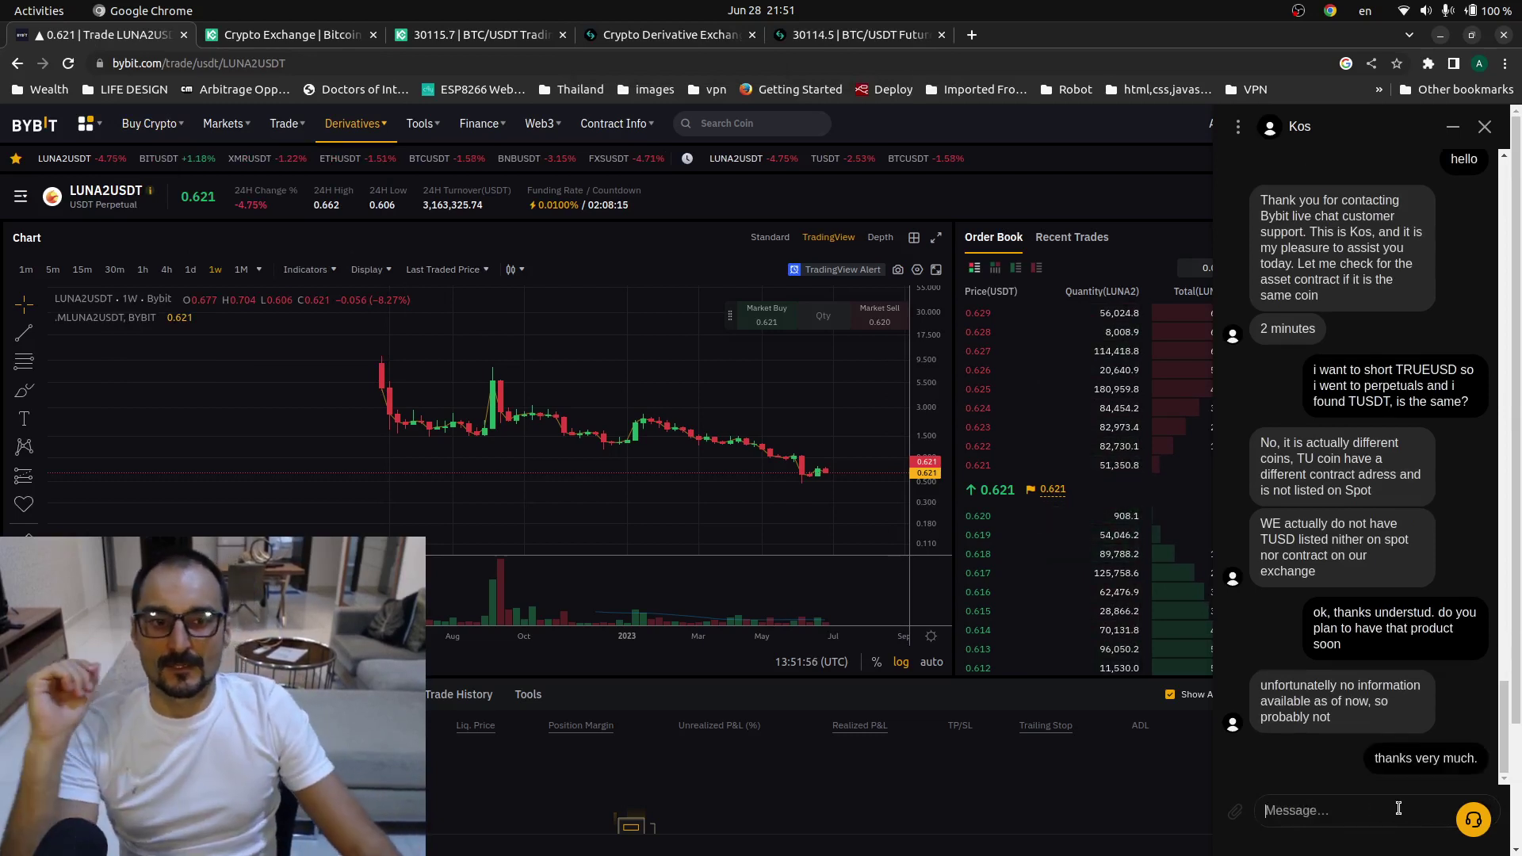
{"action": "type", "text": "that's"}
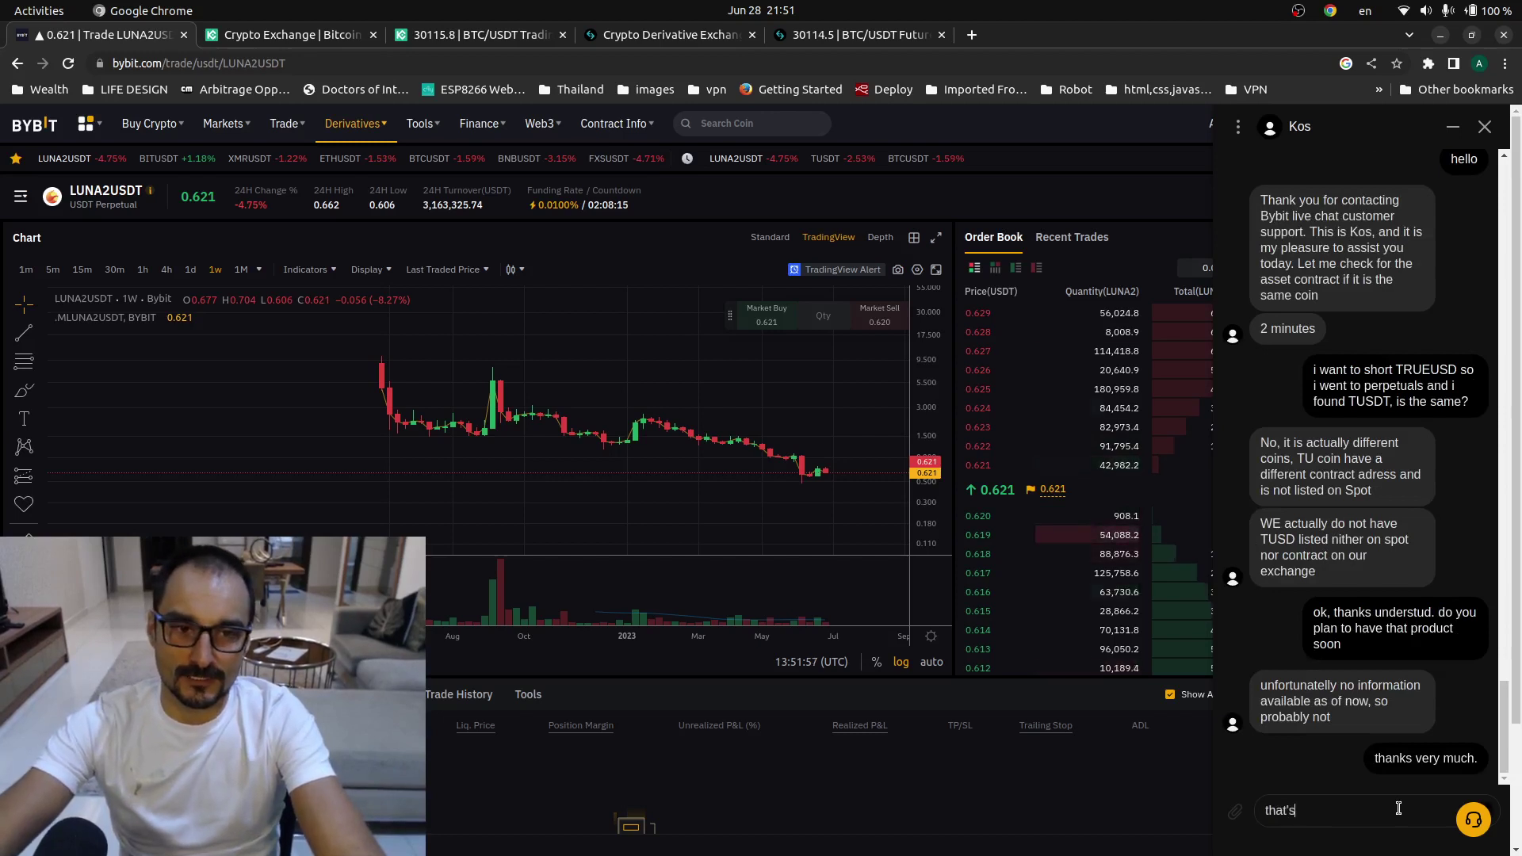
{"action": "type", "text": " all, t"}
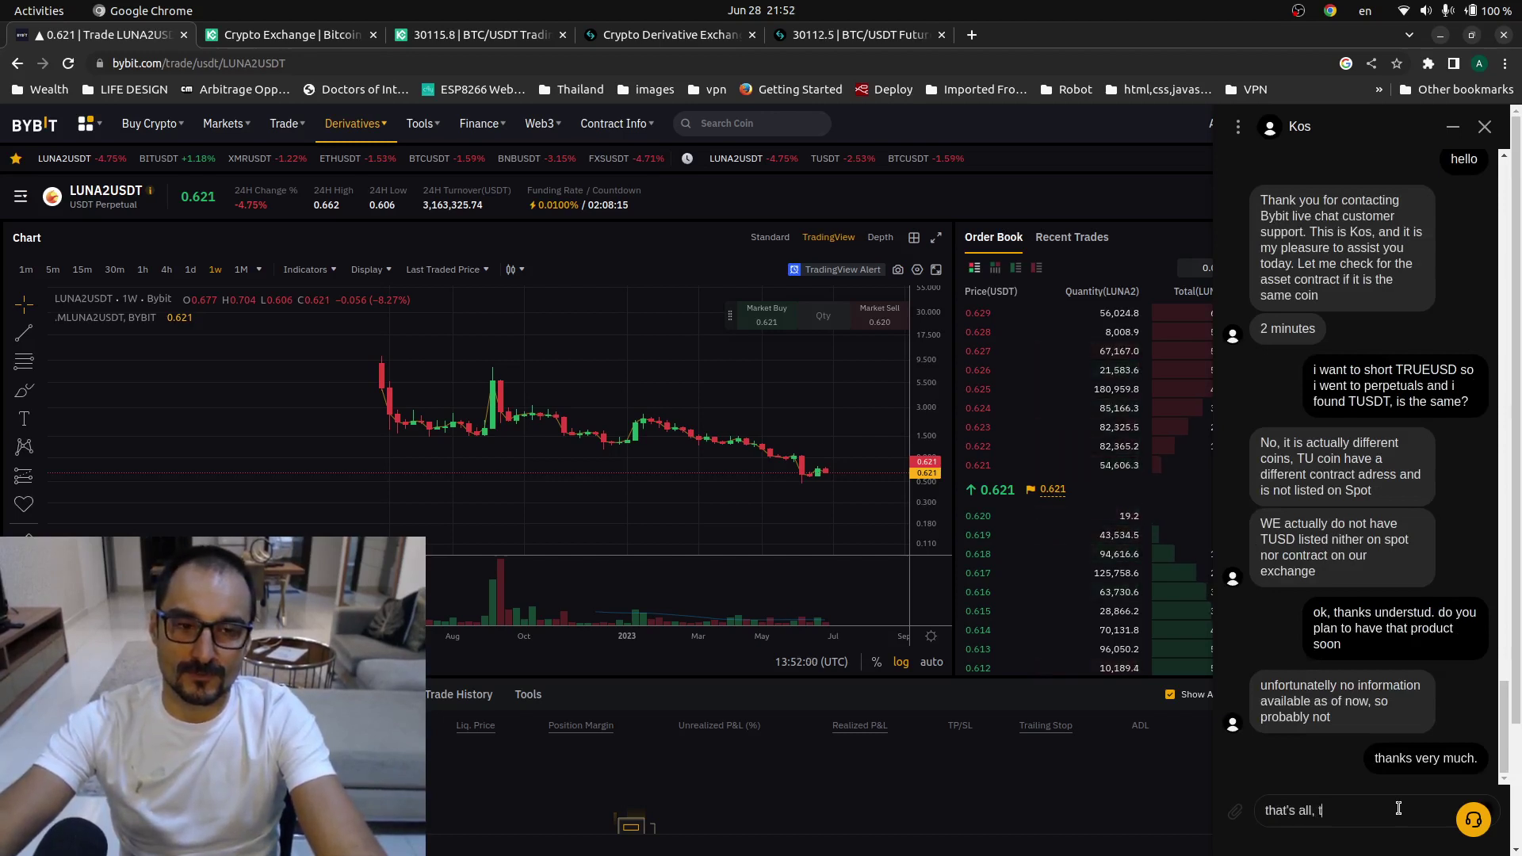
{"action": "type", "text": "hanks good n"}
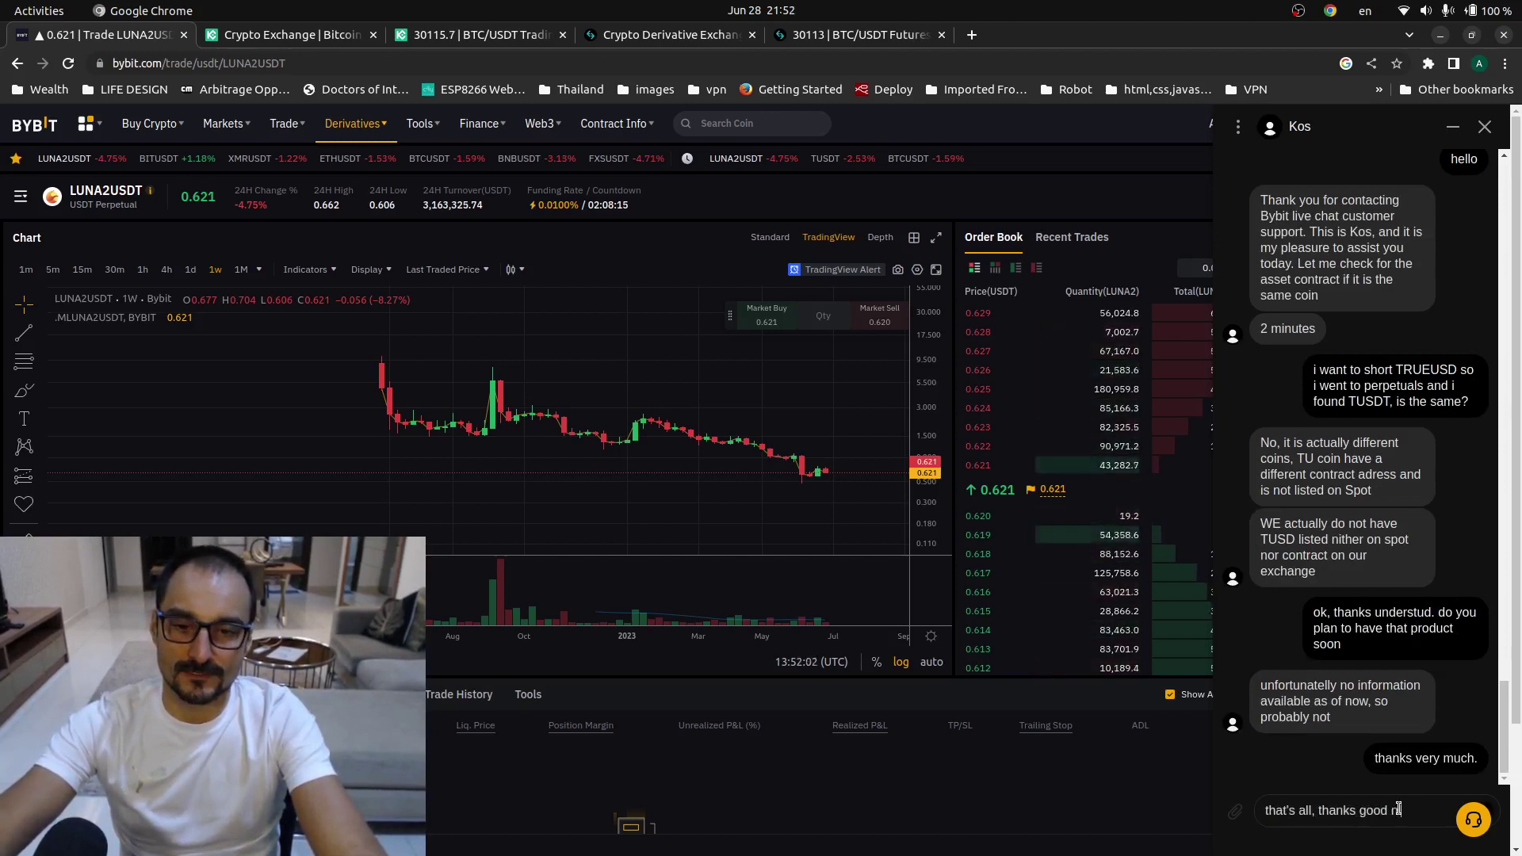
{"action": "type", "text": "ight"}
{"action": "key", "text": "Return"}
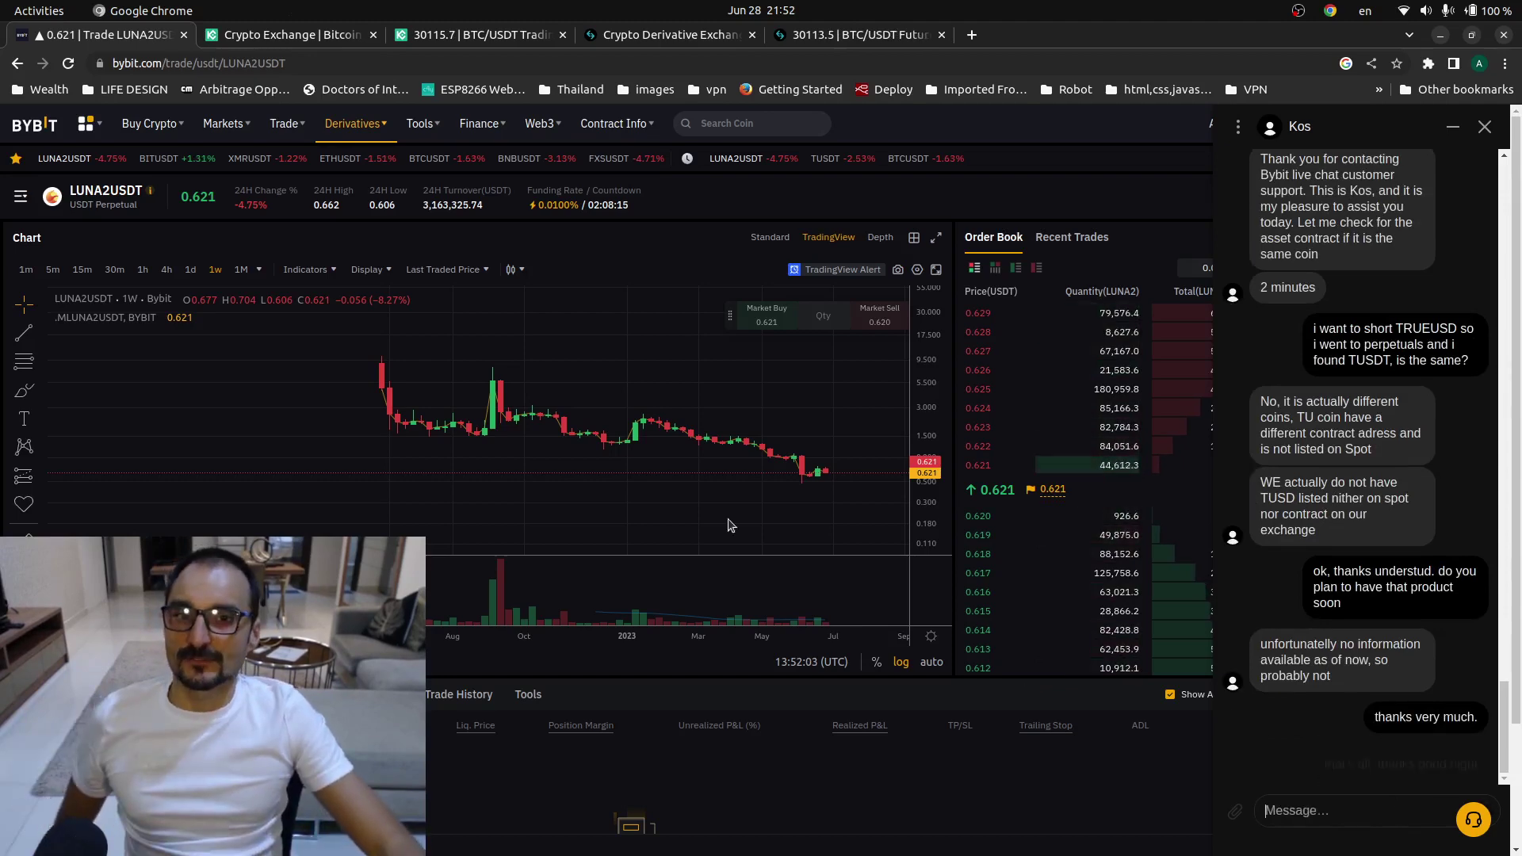
- Look over the TradingView BTCUSD chart, then return to the Bitget BTCUSDT futures page
{"action": "left_click", "coordinate": [12, 59]}
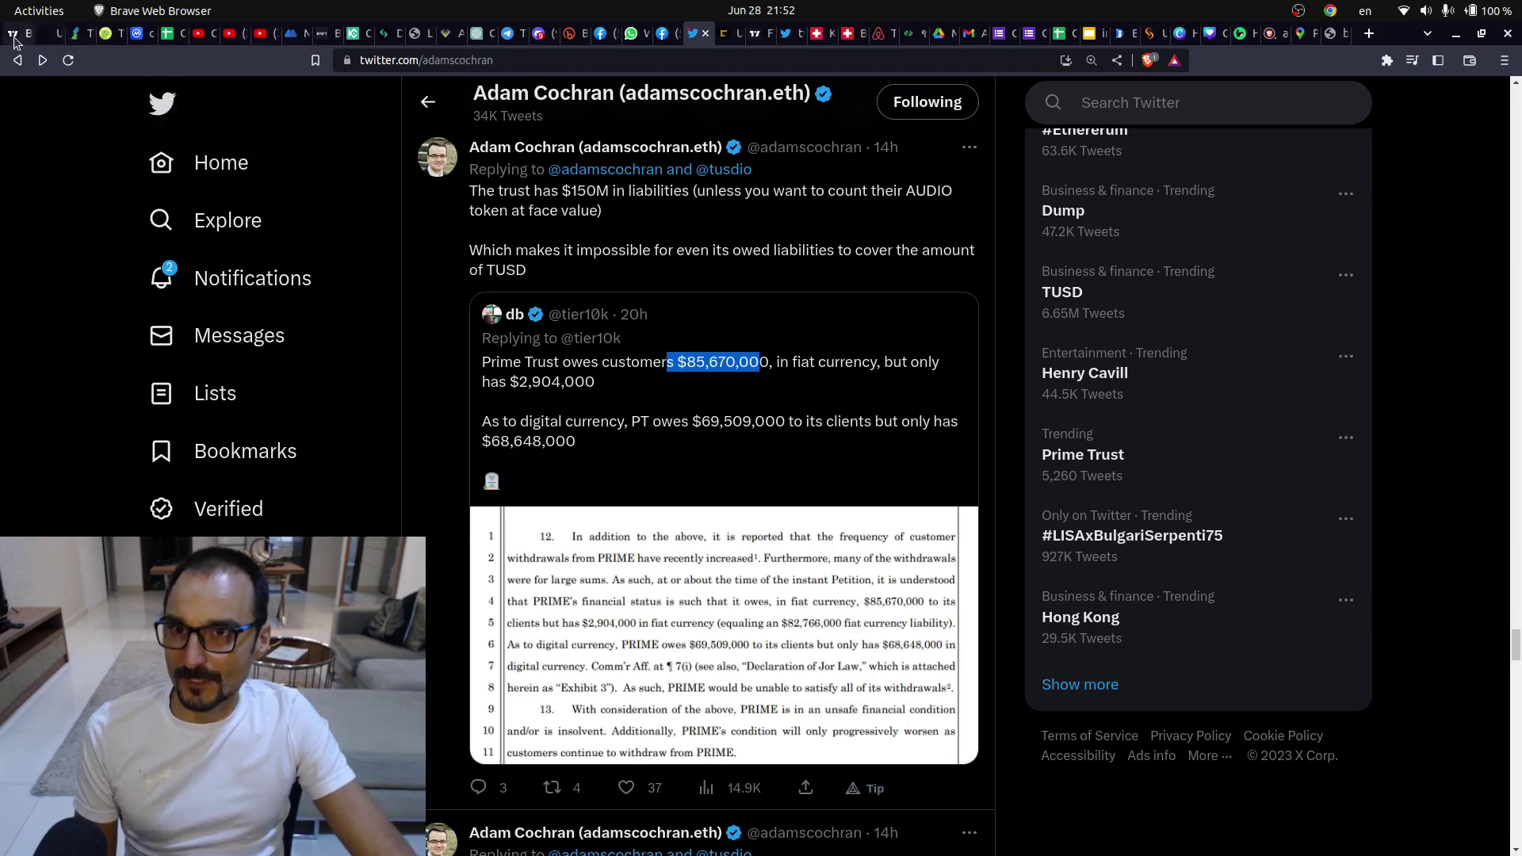
{"action": "left_click", "coordinate": [13, 38]}
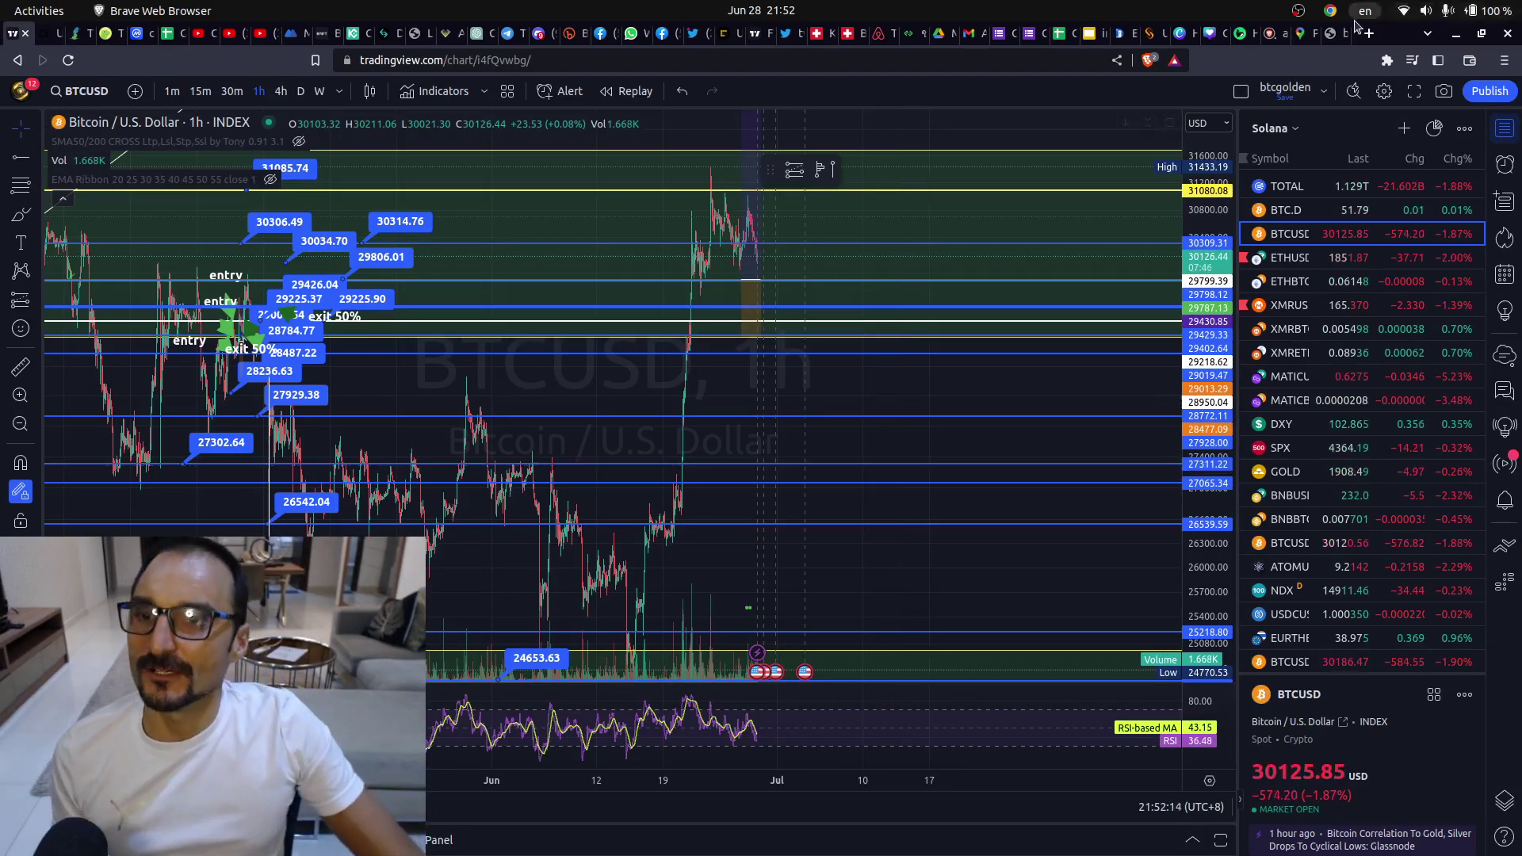
{"action": "left_click", "coordinate": [27, 108]}
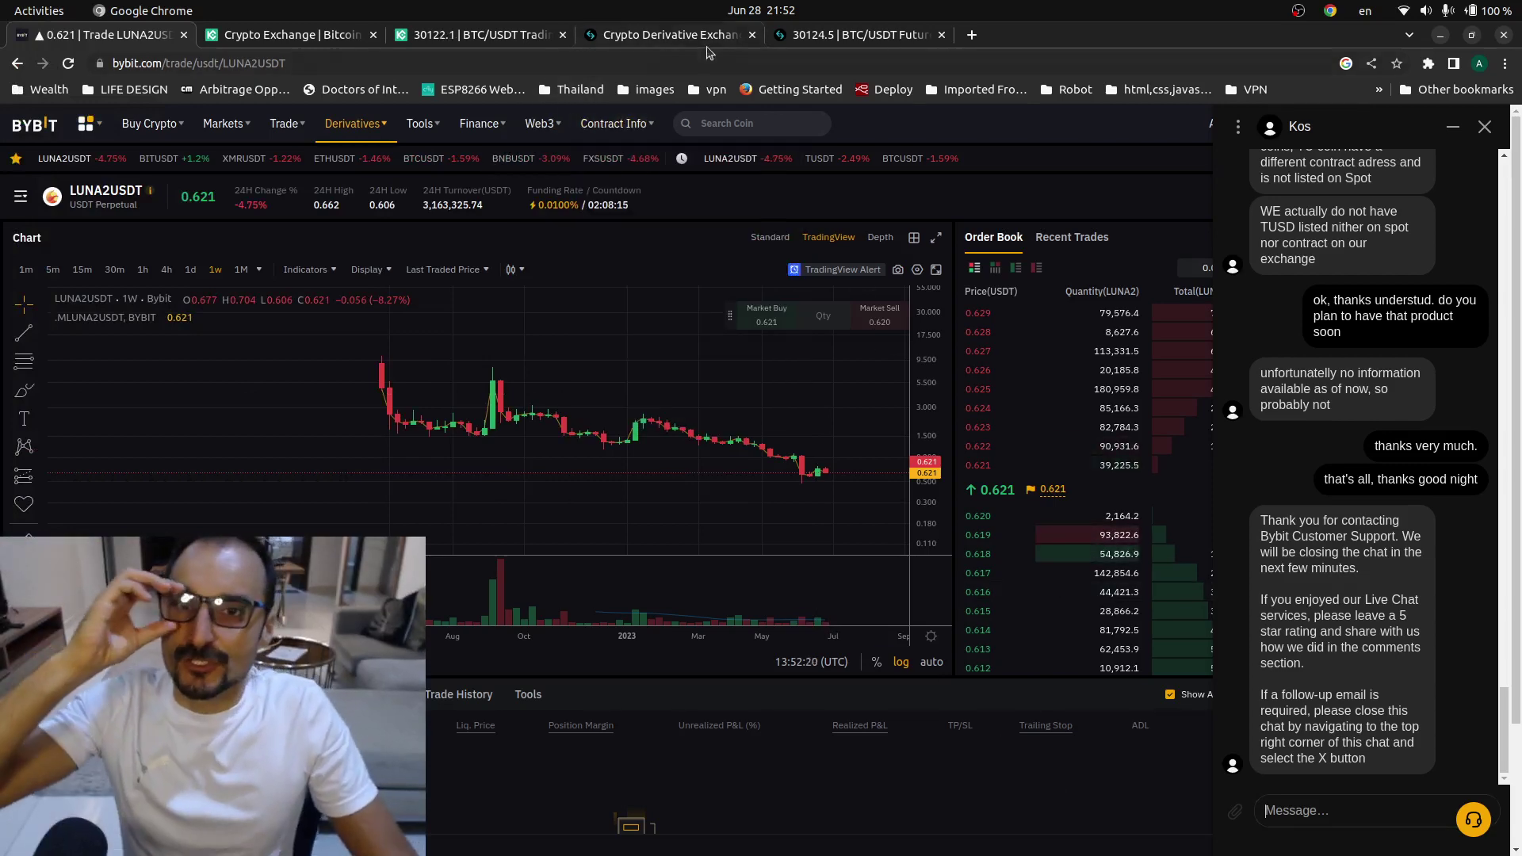
{"action": "left_click", "coordinate": [840, 35]}
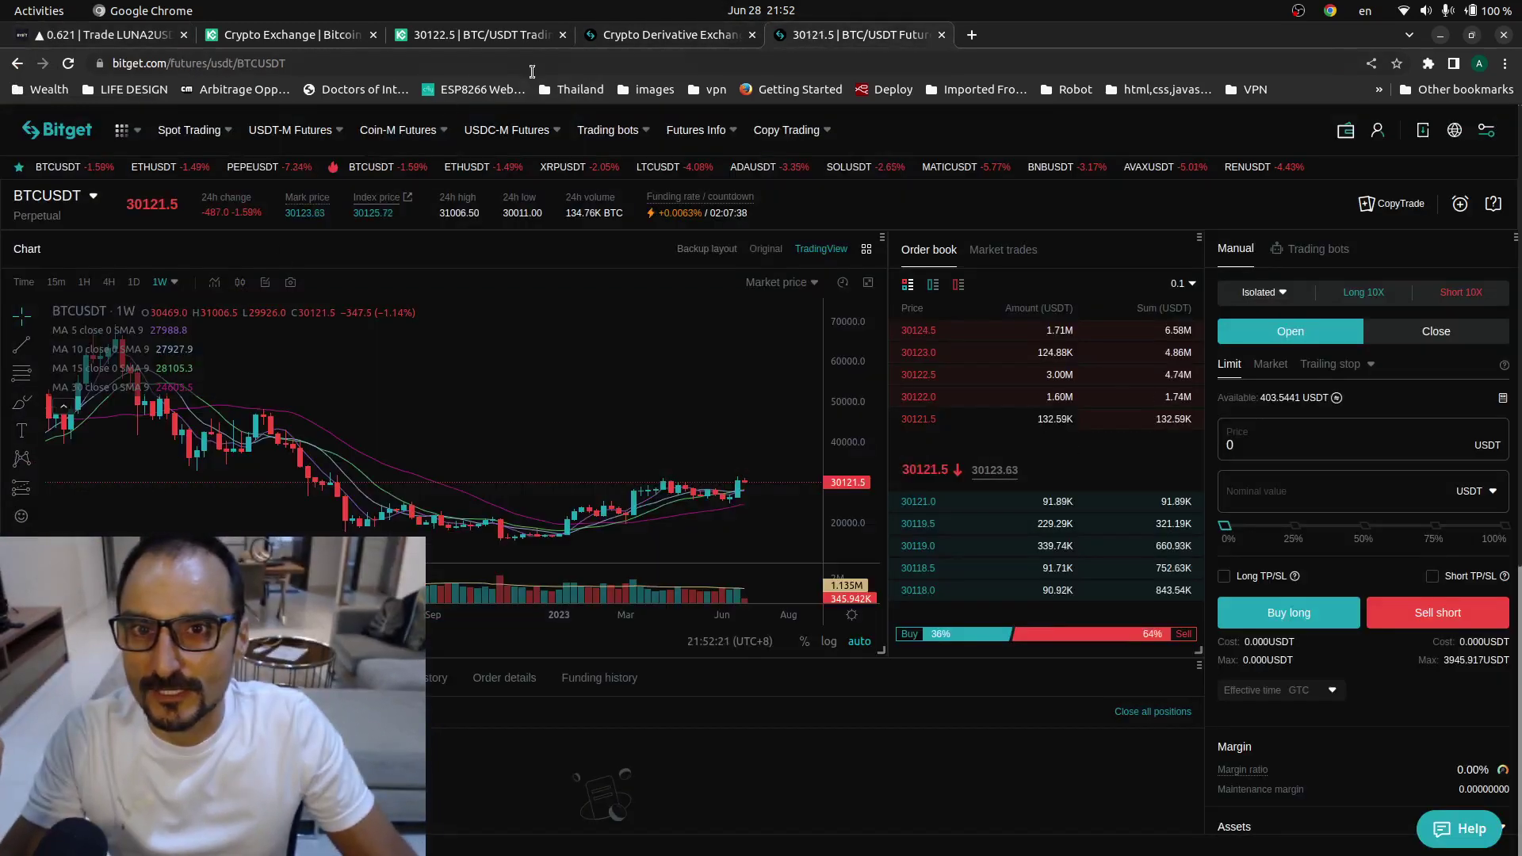
- Transfer all 403.54416632 USDT from USDT-M Futures to Spot and view the Spot and fiat balances
{"action": "left_click", "coordinate": [622, 35]}
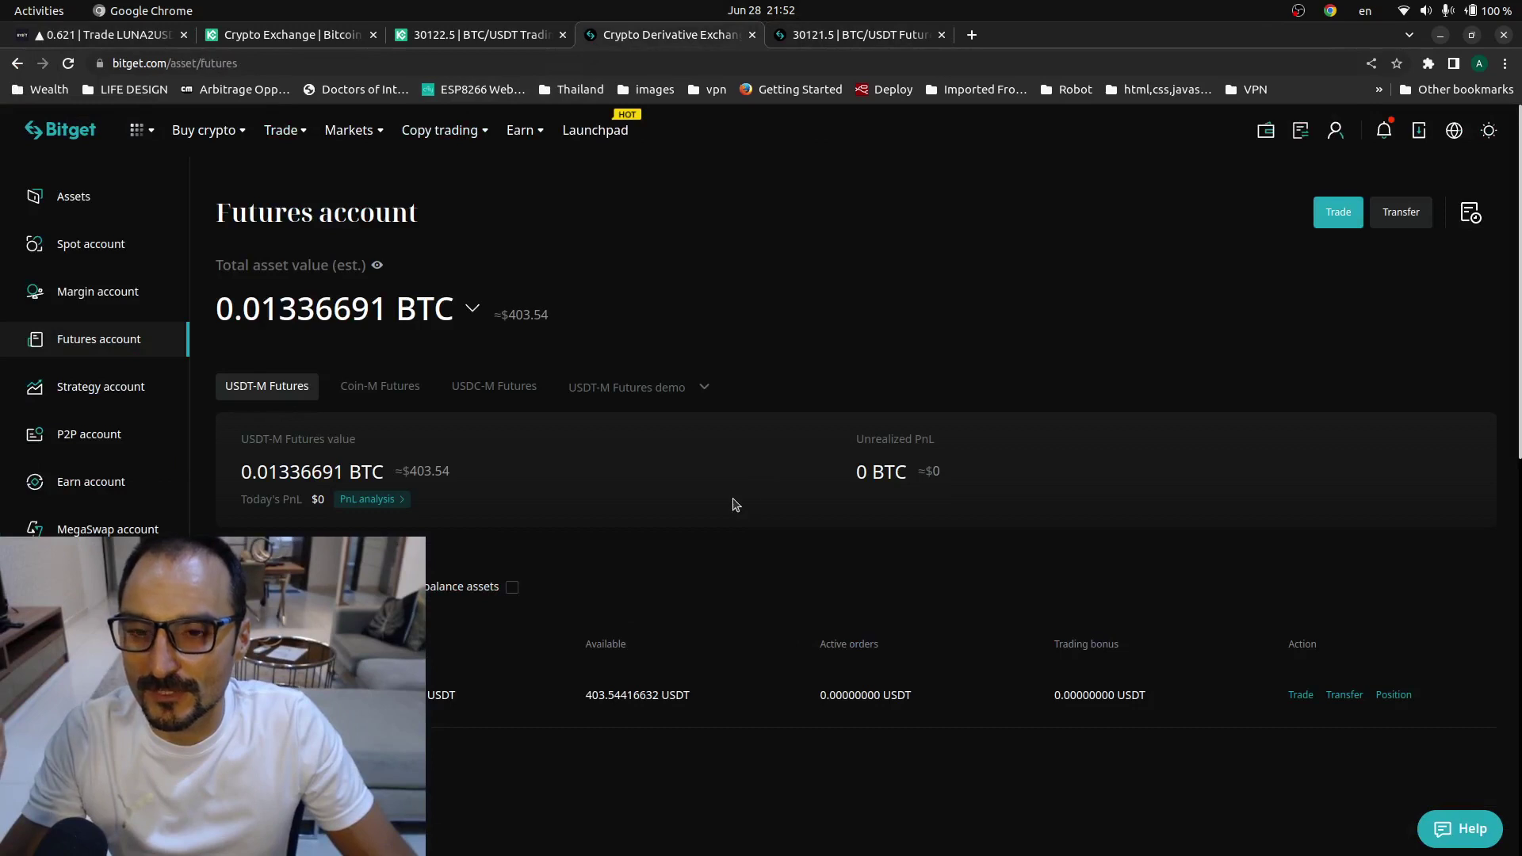
{"action": "left_click", "coordinate": [1344, 695]}
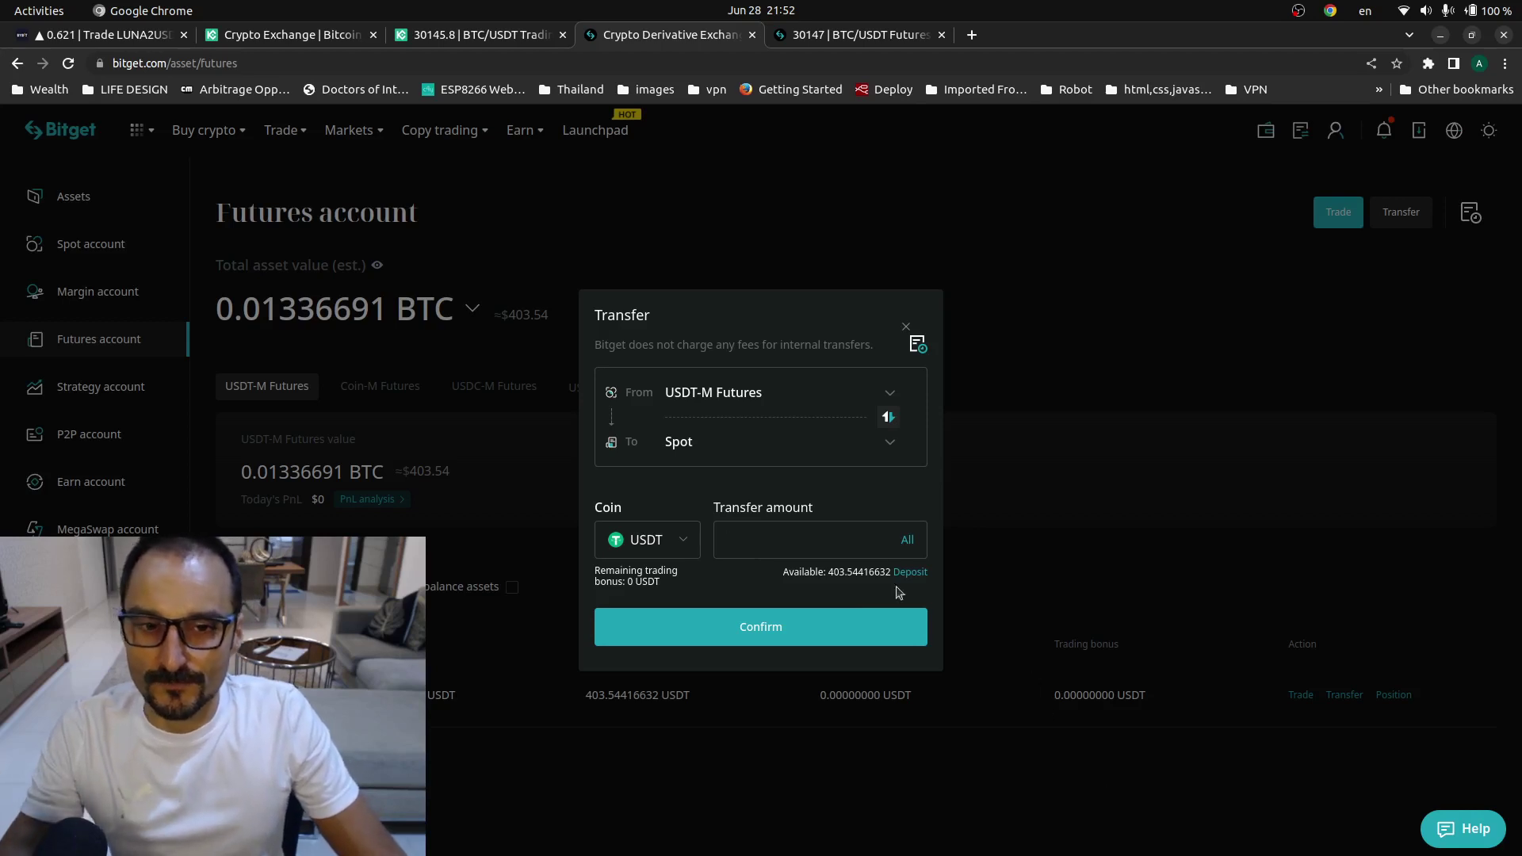
{"action": "left_click", "coordinate": [833, 627]}
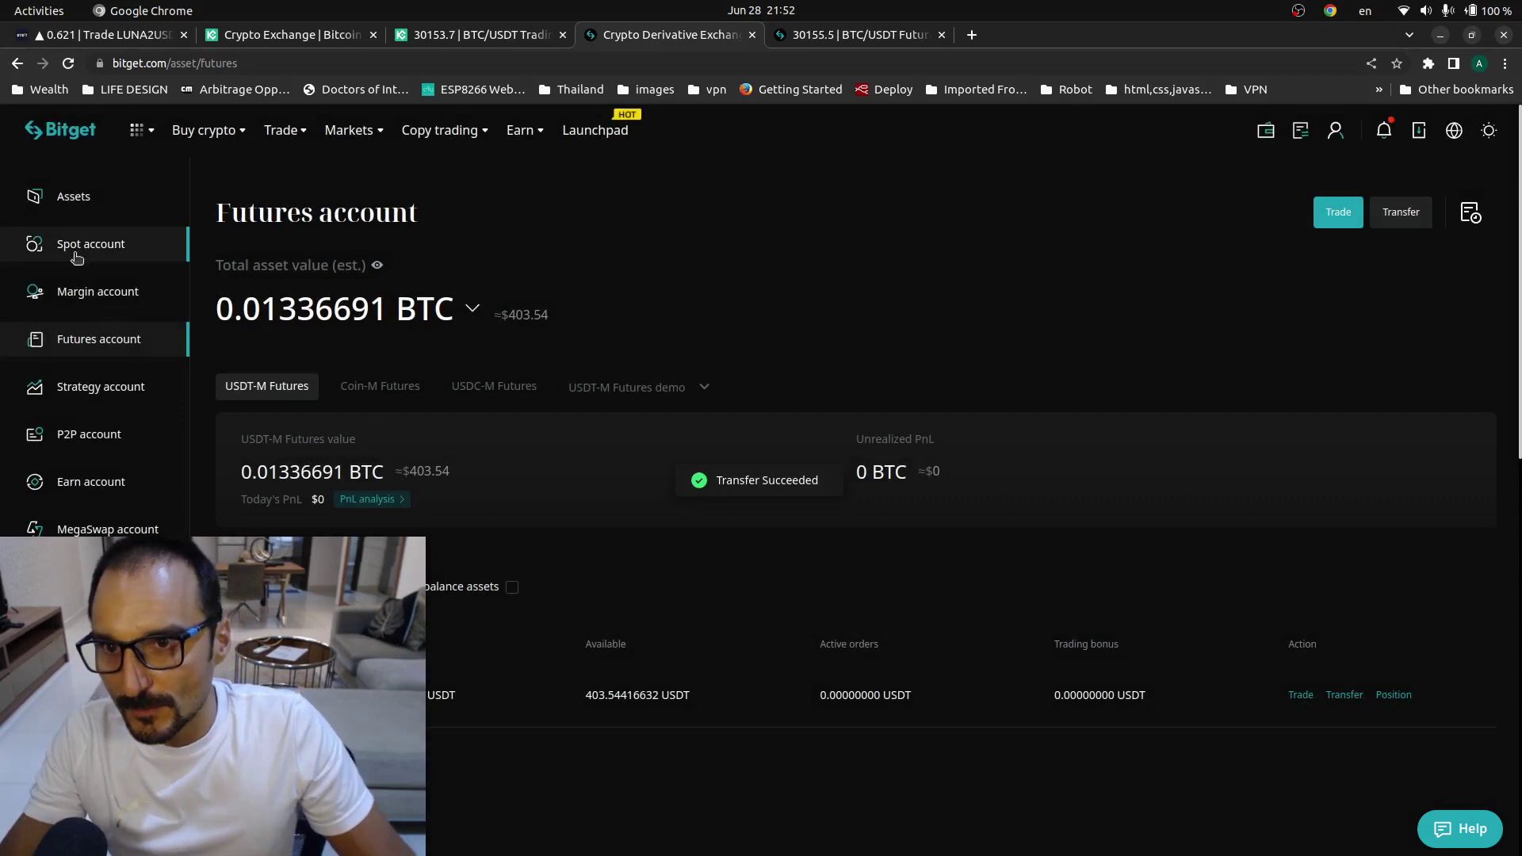
{"action": "left_click", "coordinate": [76, 256]}
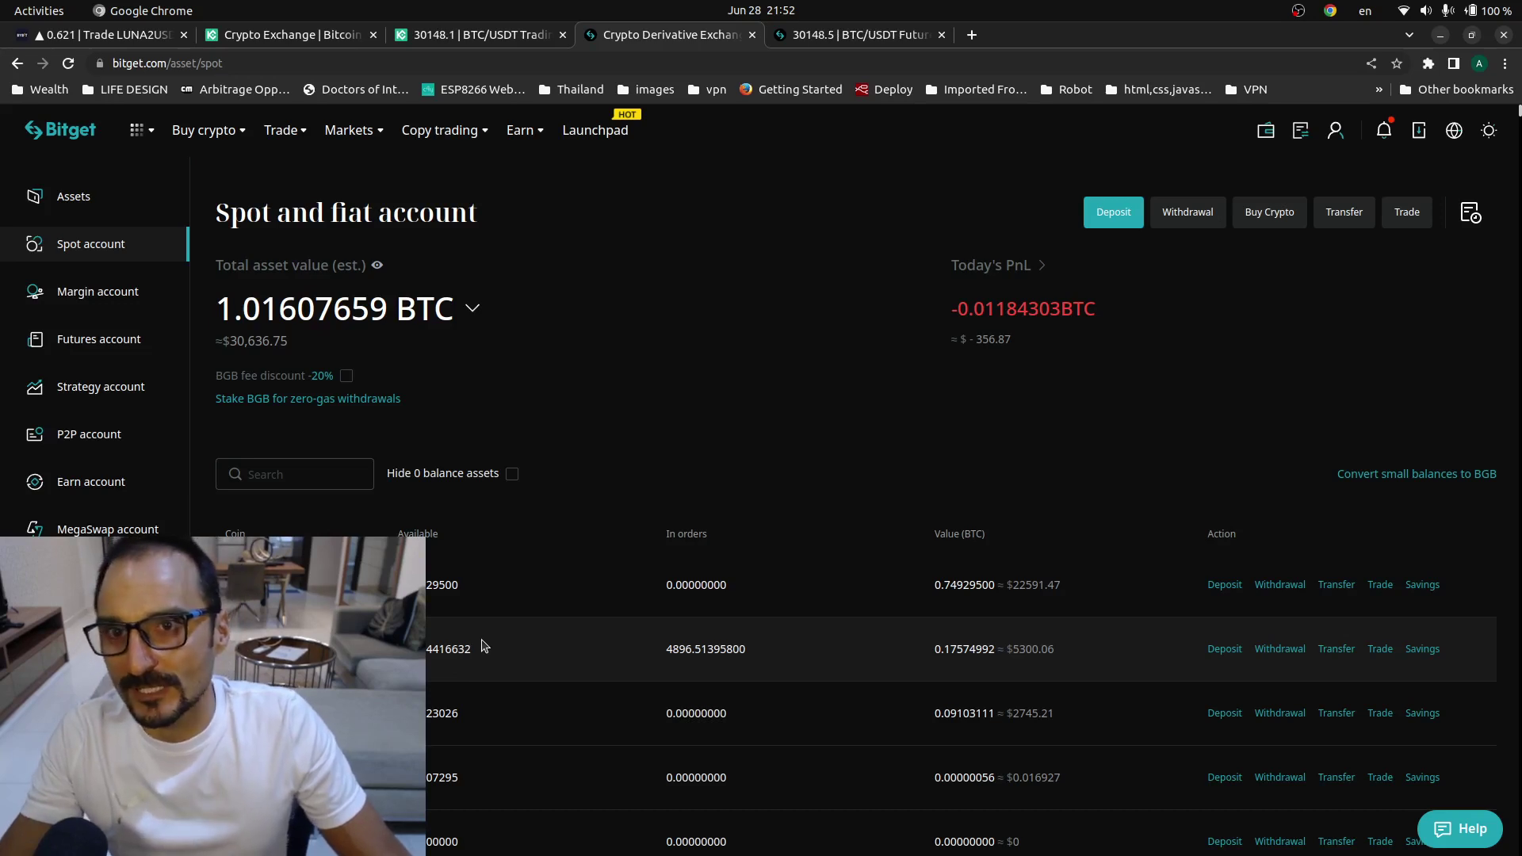
- Move through the Bitget pages to reach the BTC/USDT spot trading page
{"action": "left_click", "coordinate": [904, 35]}
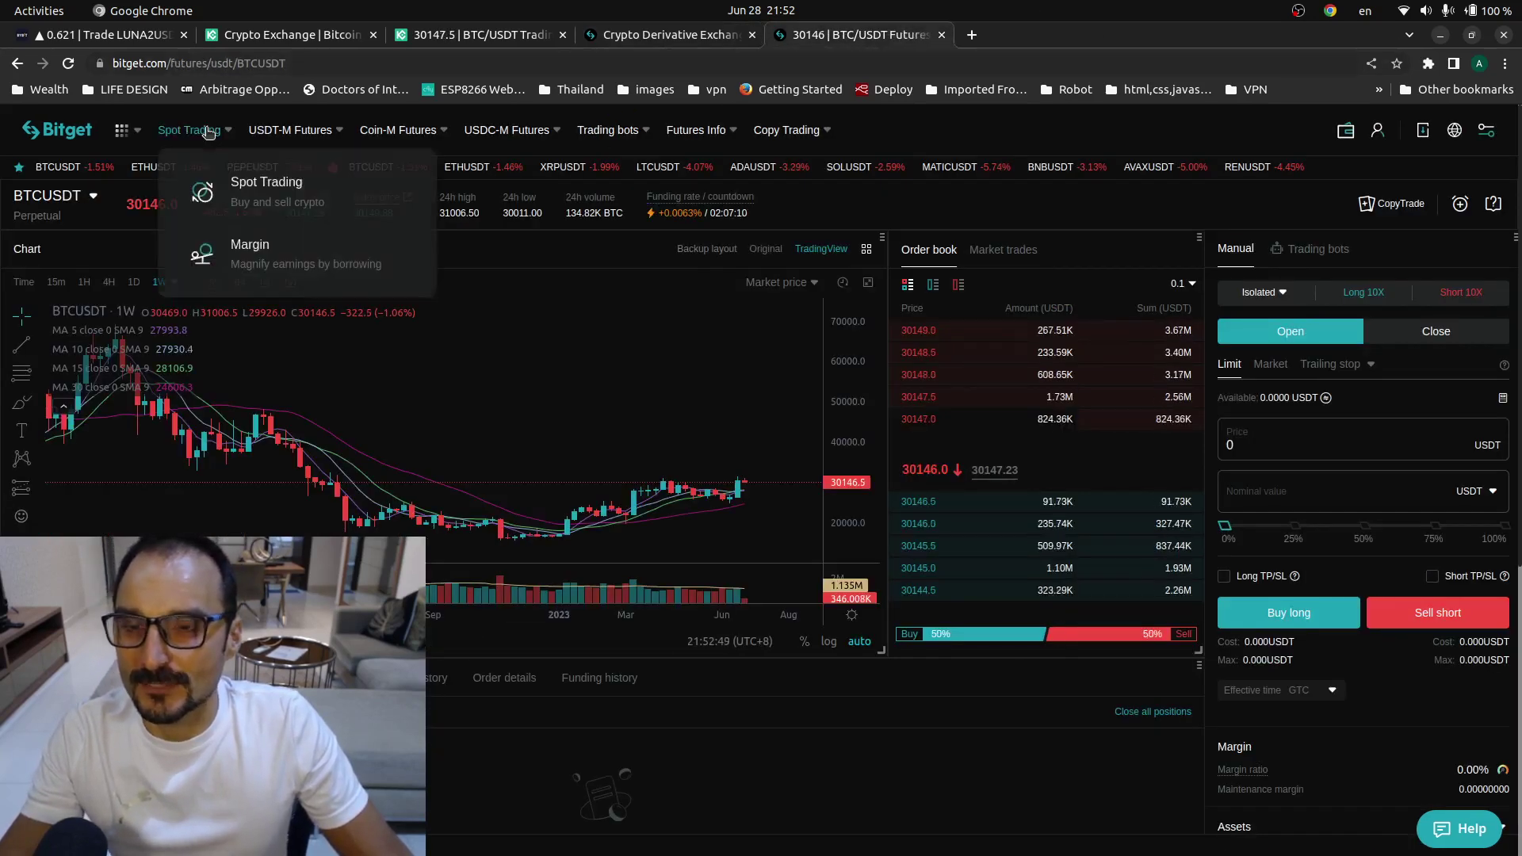
{"action": "left_click", "coordinate": [641, 40]}
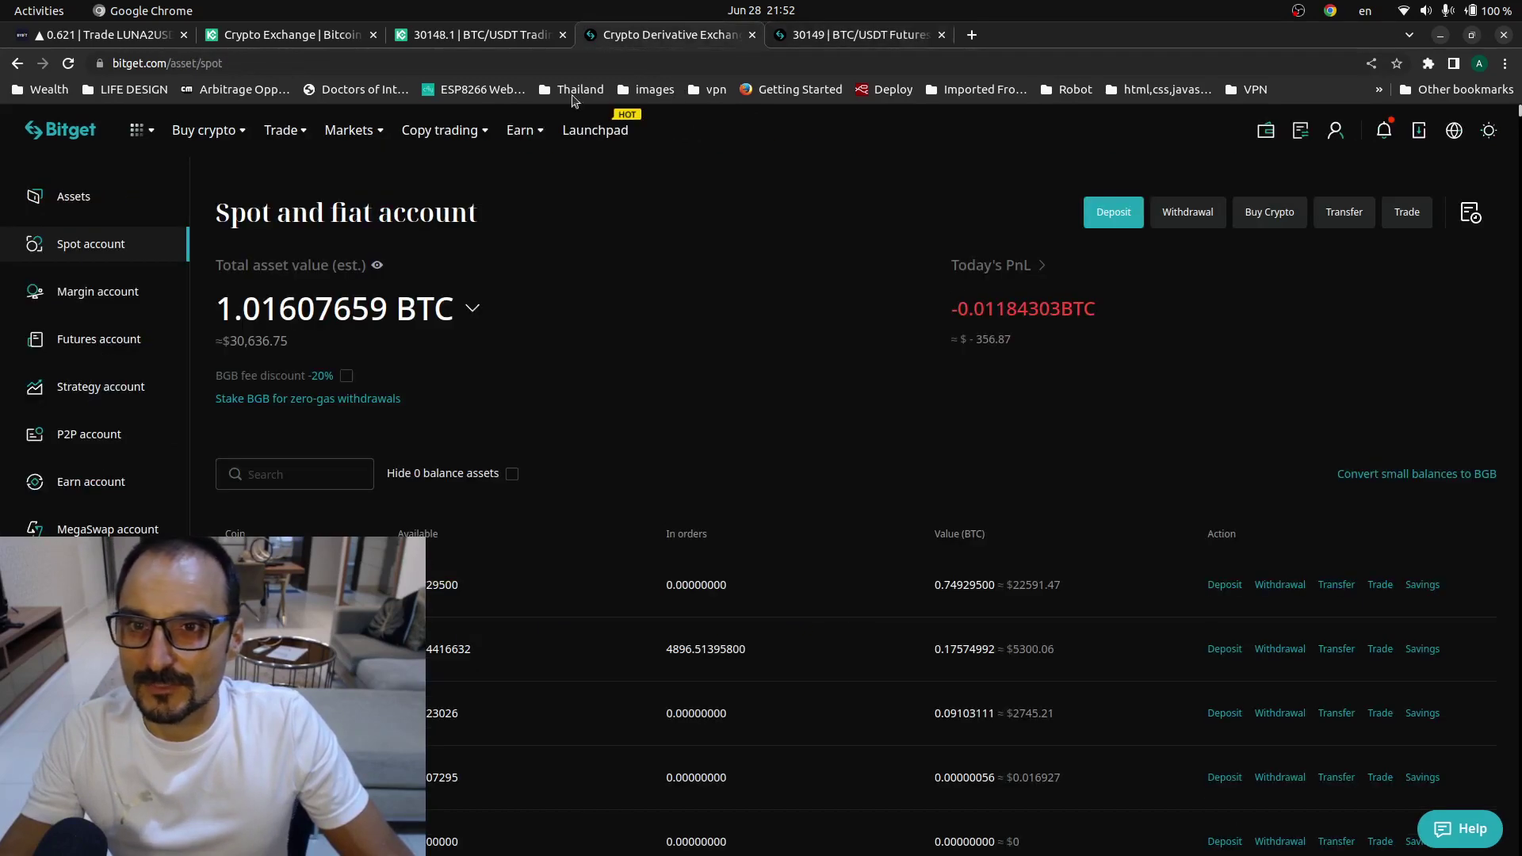
{"action": "mouse_move", "coordinate": [284, 130]}
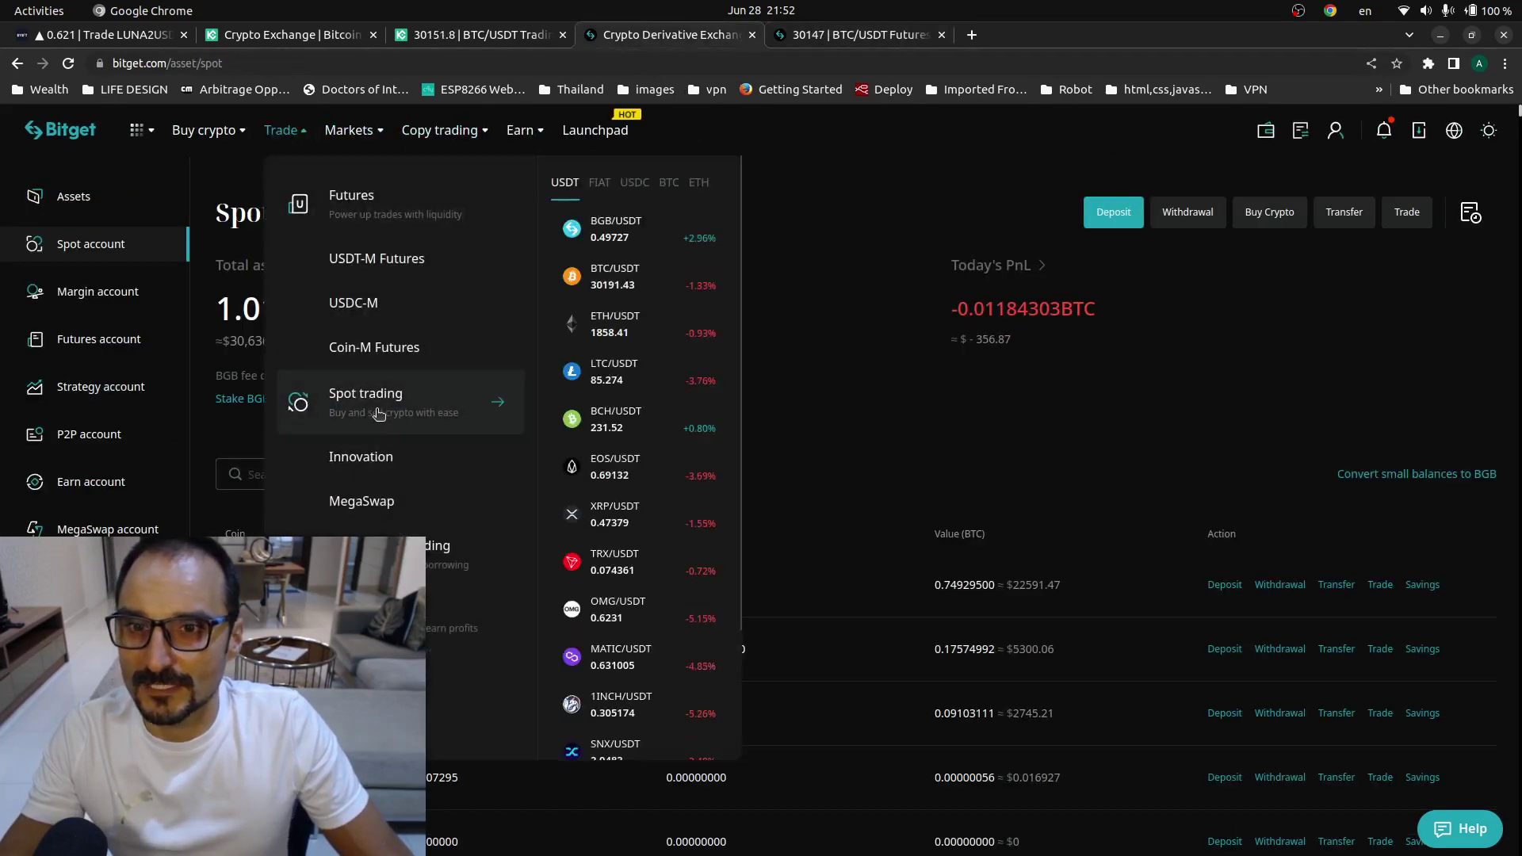
{"action": "left_click", "coordinate": [860, 35]}
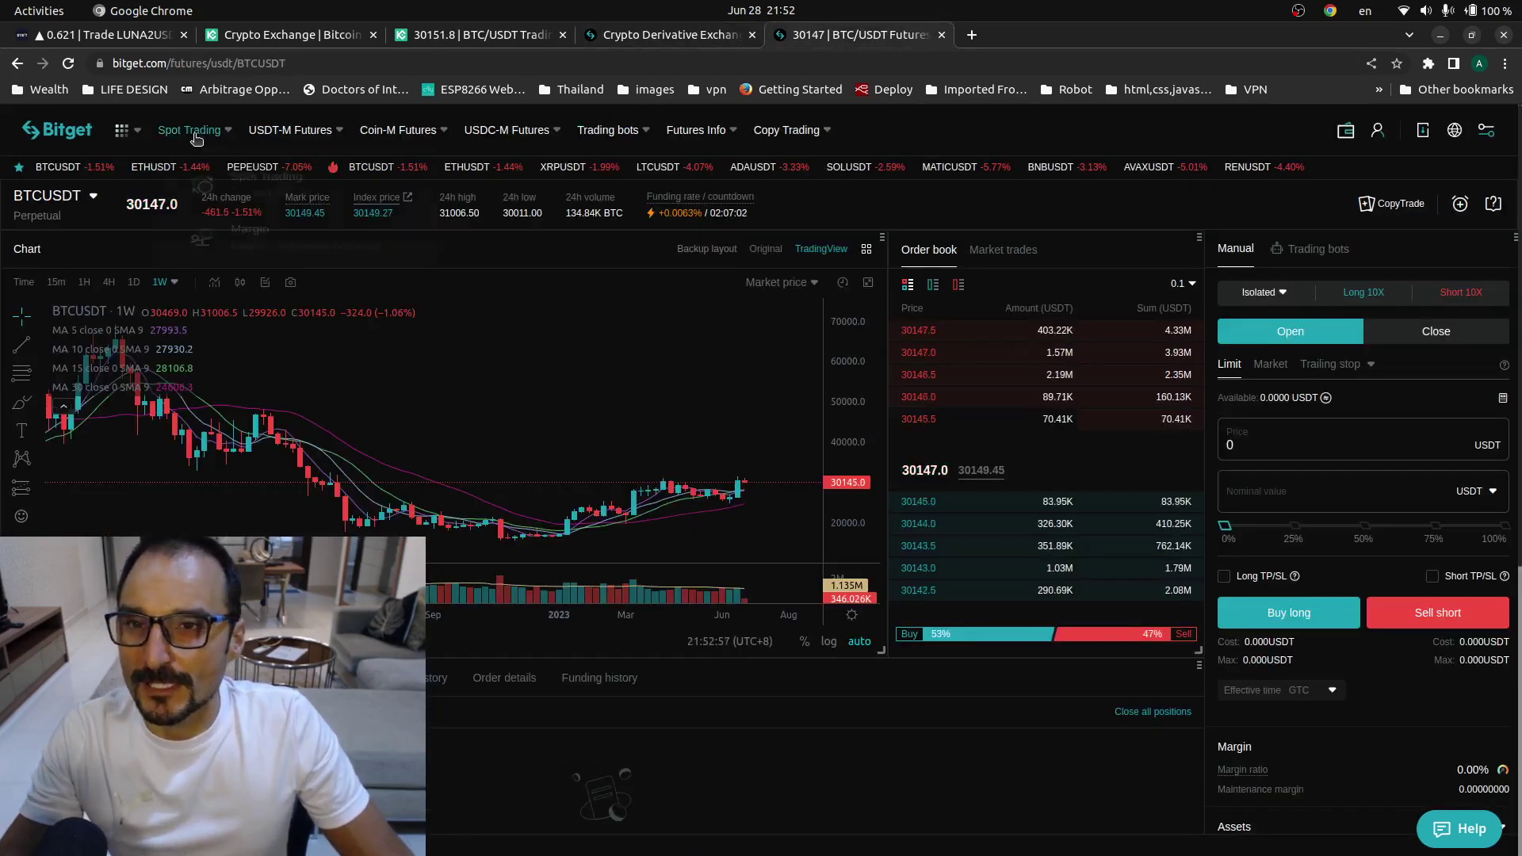
{"action": "mouse_move", "coordinate": [196, 139]}
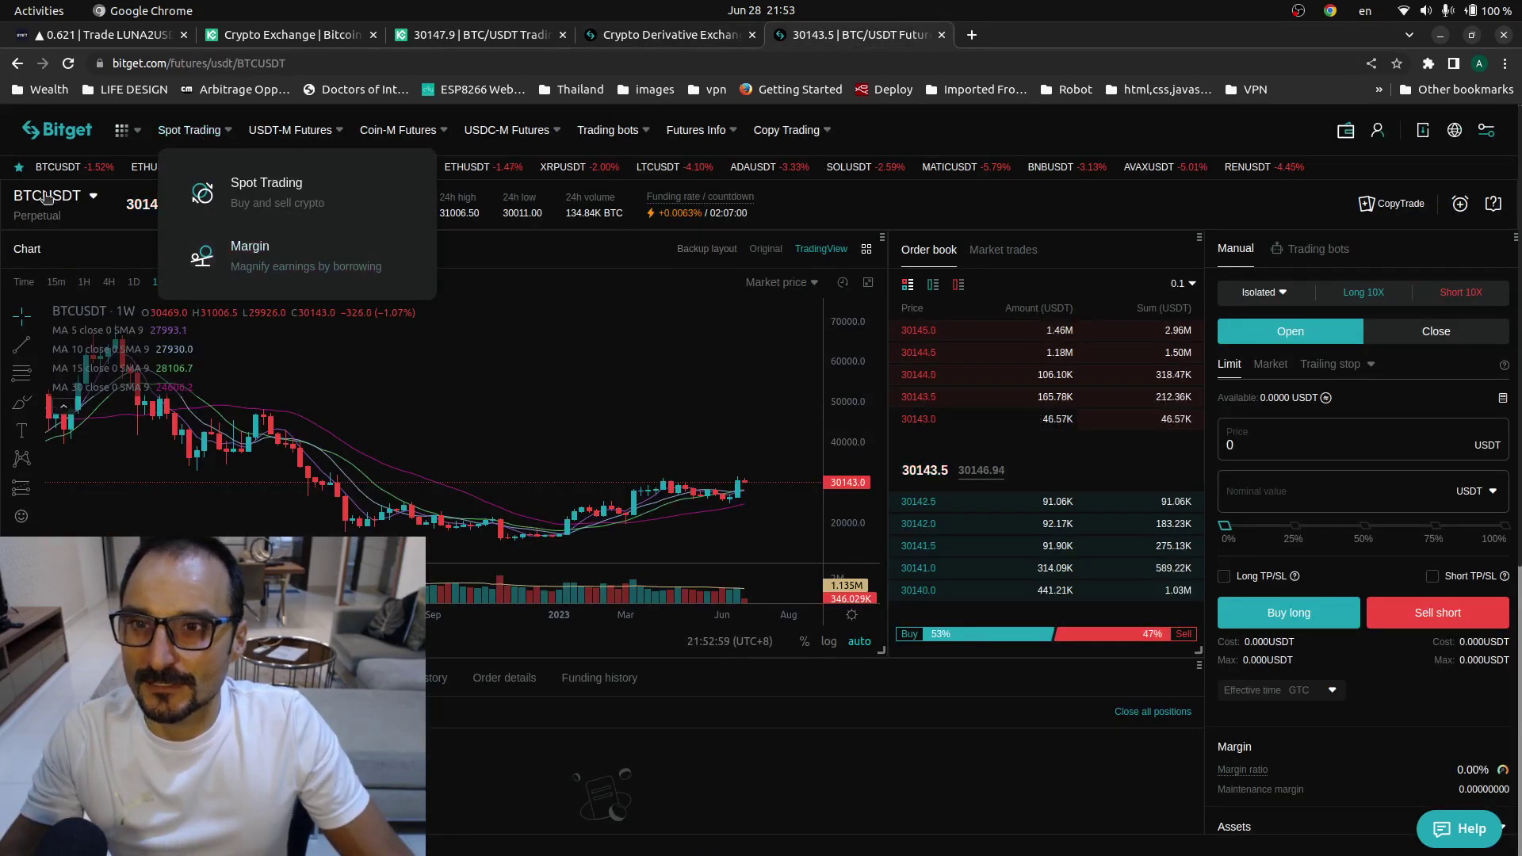
{"action": "type", "text": "t"}
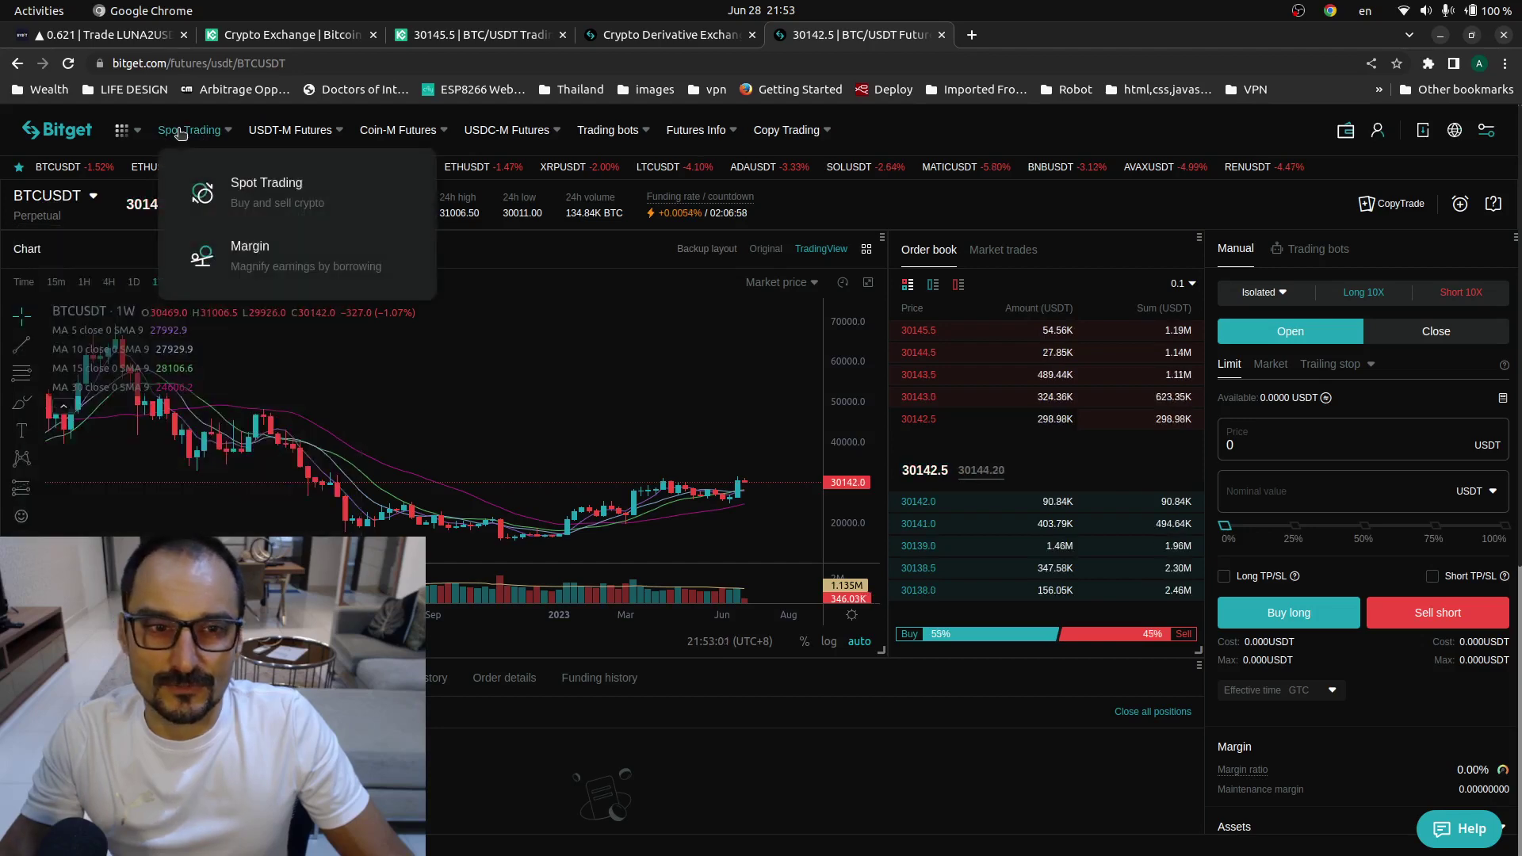
{"action": "left_click", "coordinate": [208, 194]}
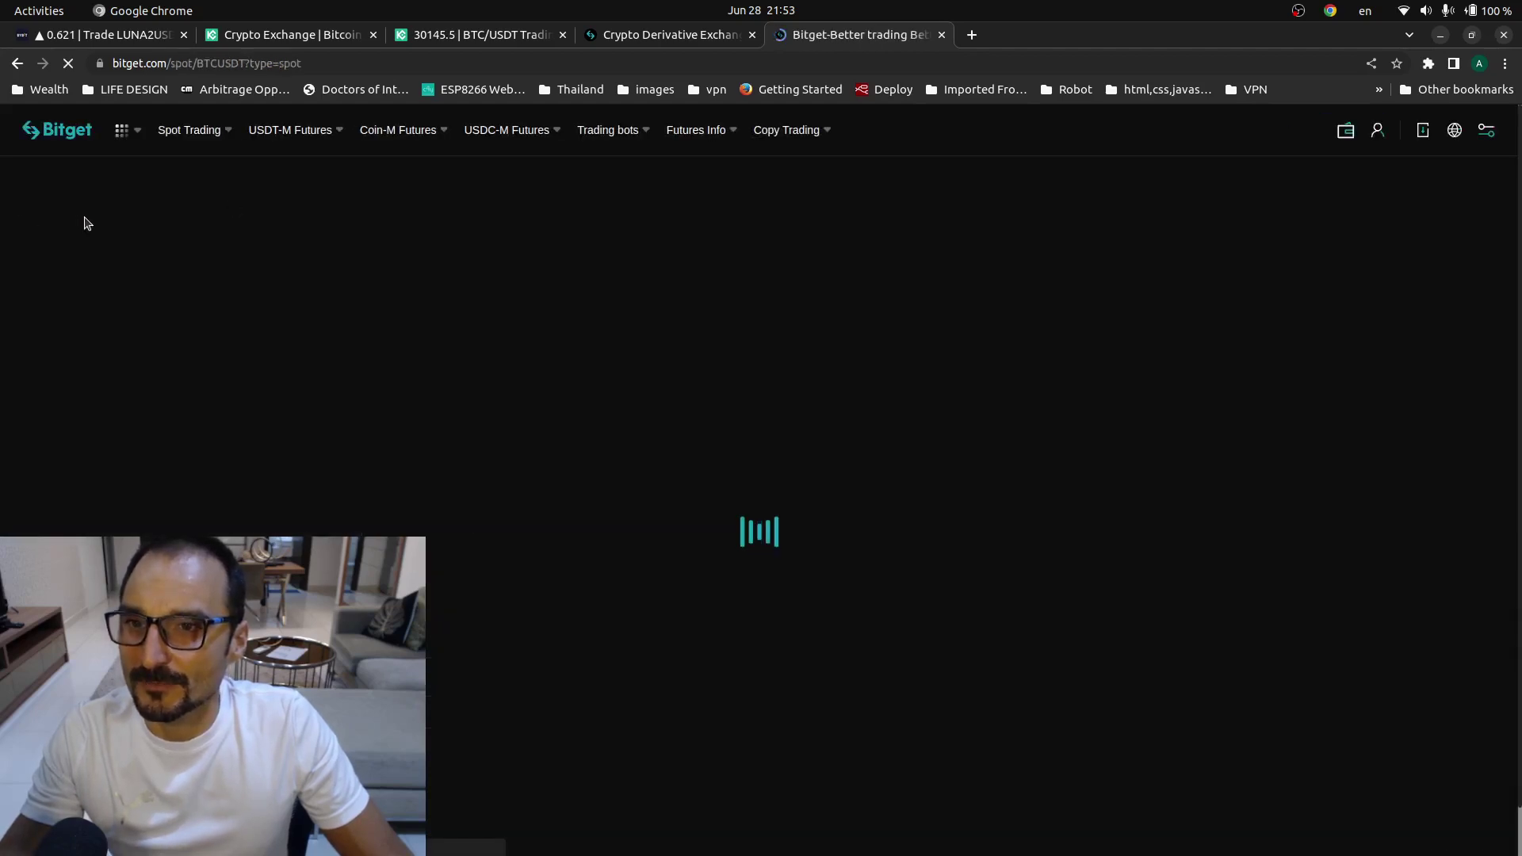
{"action": "mouse_move", "coordinate": [112, 208]}
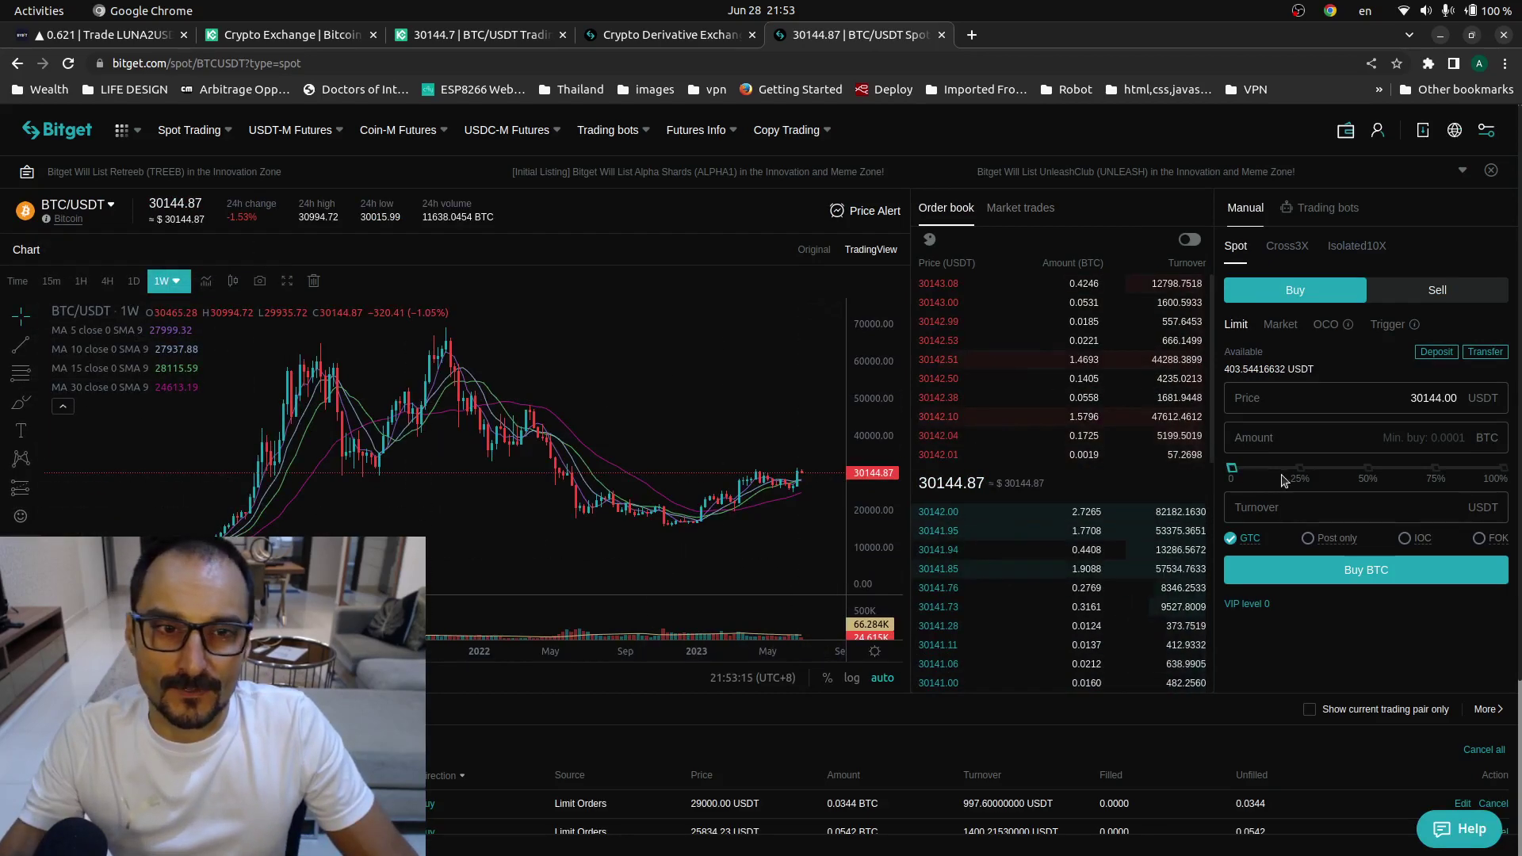
{"action": "scroll", "coordinate": [1288, 492], "scroll_direction": "down", "scroll_amount": 3}
{"action": "scroll", "coordinate": [1292, 503], "scroll_direction": "up", "scroll_amount": 2}
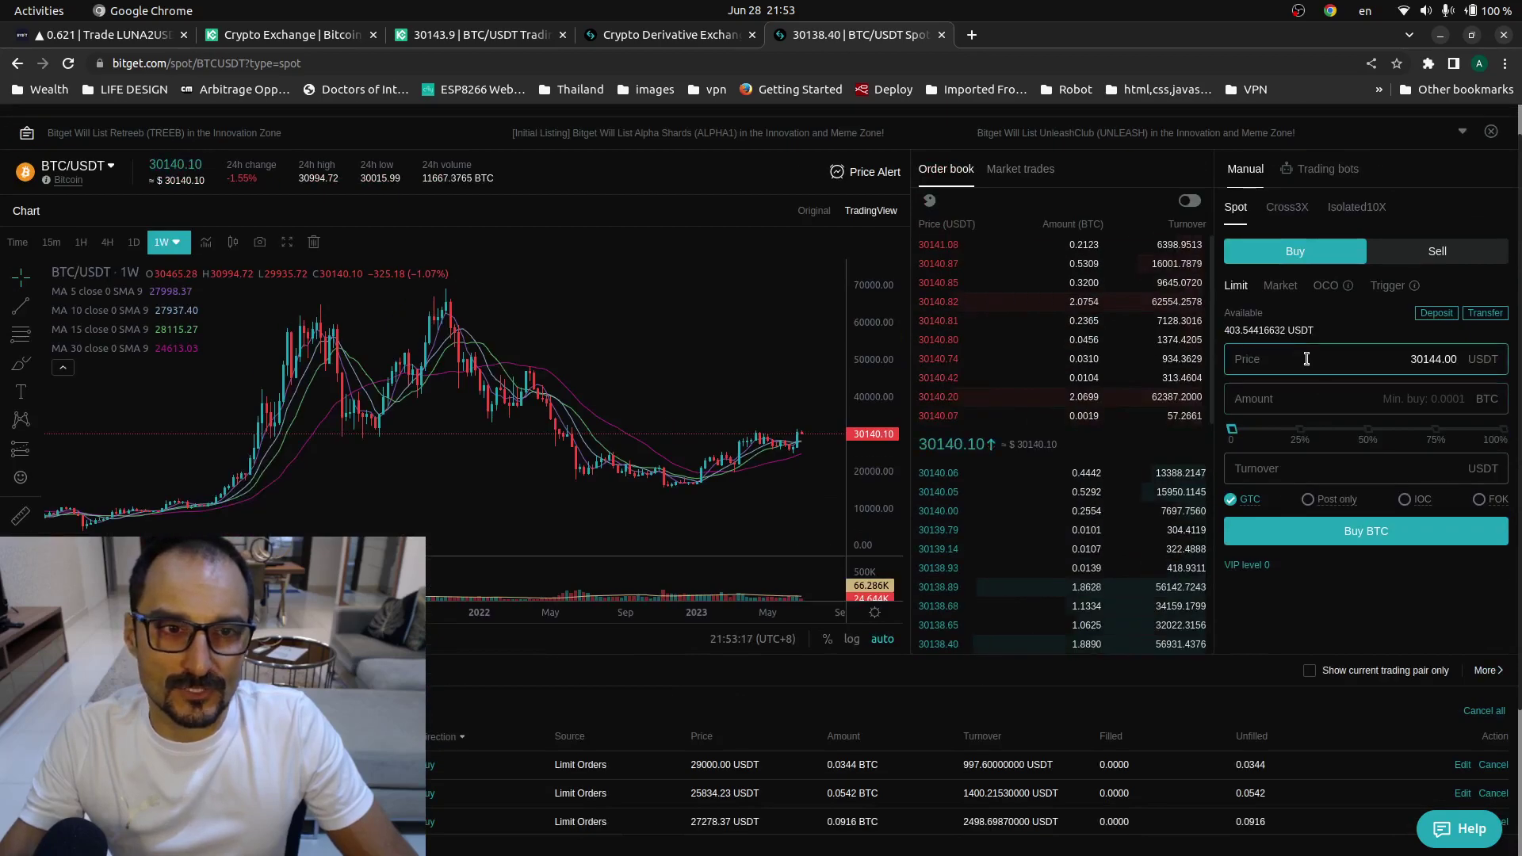
- Enter a 25000 USDT limit price and a 100% amount (0.0161 BTC), then submit the buy
{"action": "left_click_drag", "start_coordinate": [1305, 357], "coordinate": [1518, 365]}
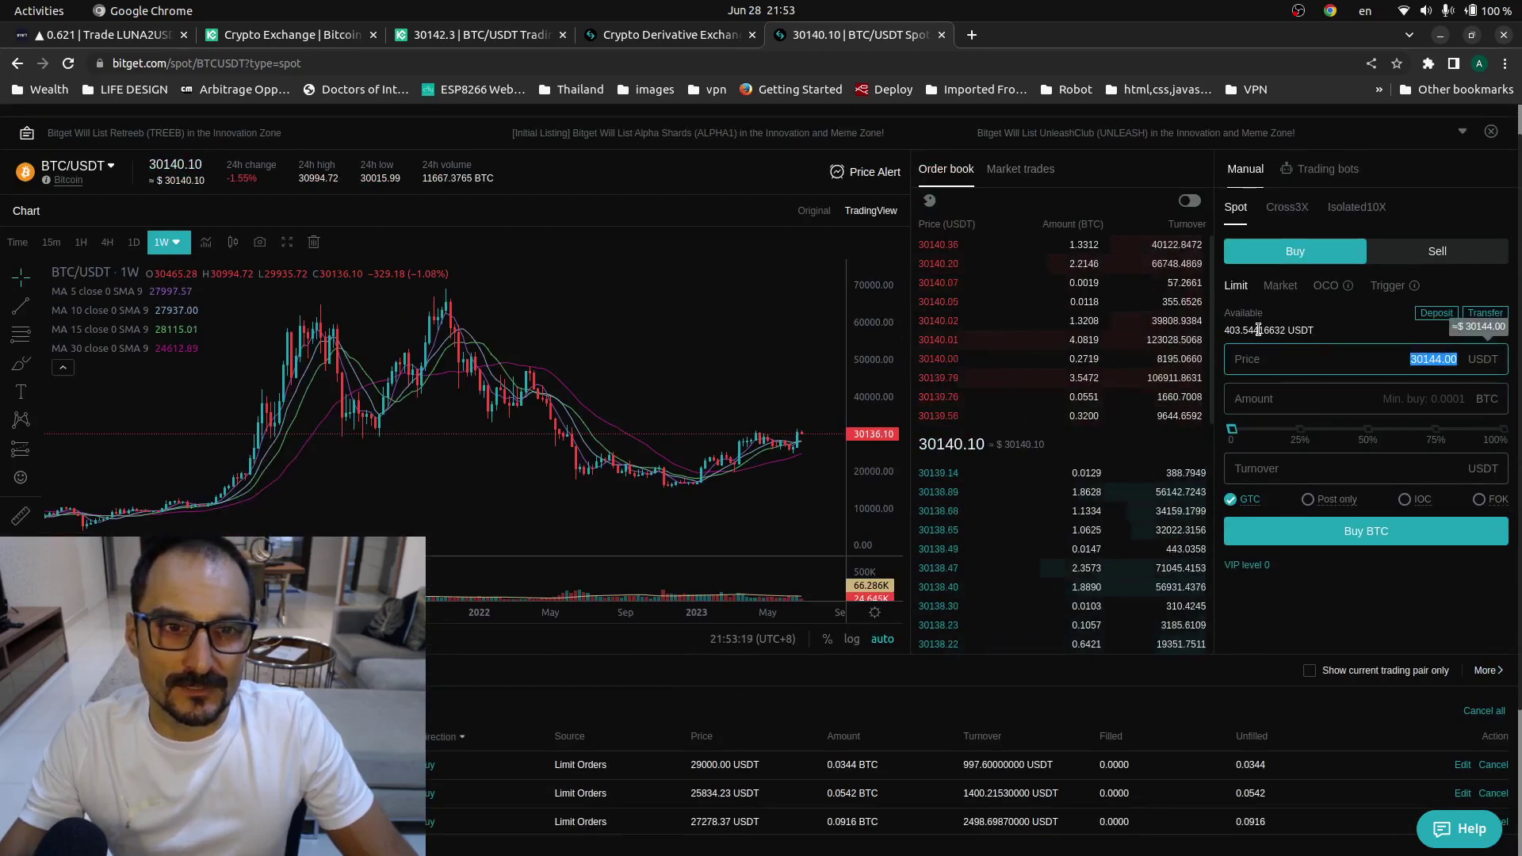
{"action": "type", "text": "25000"}
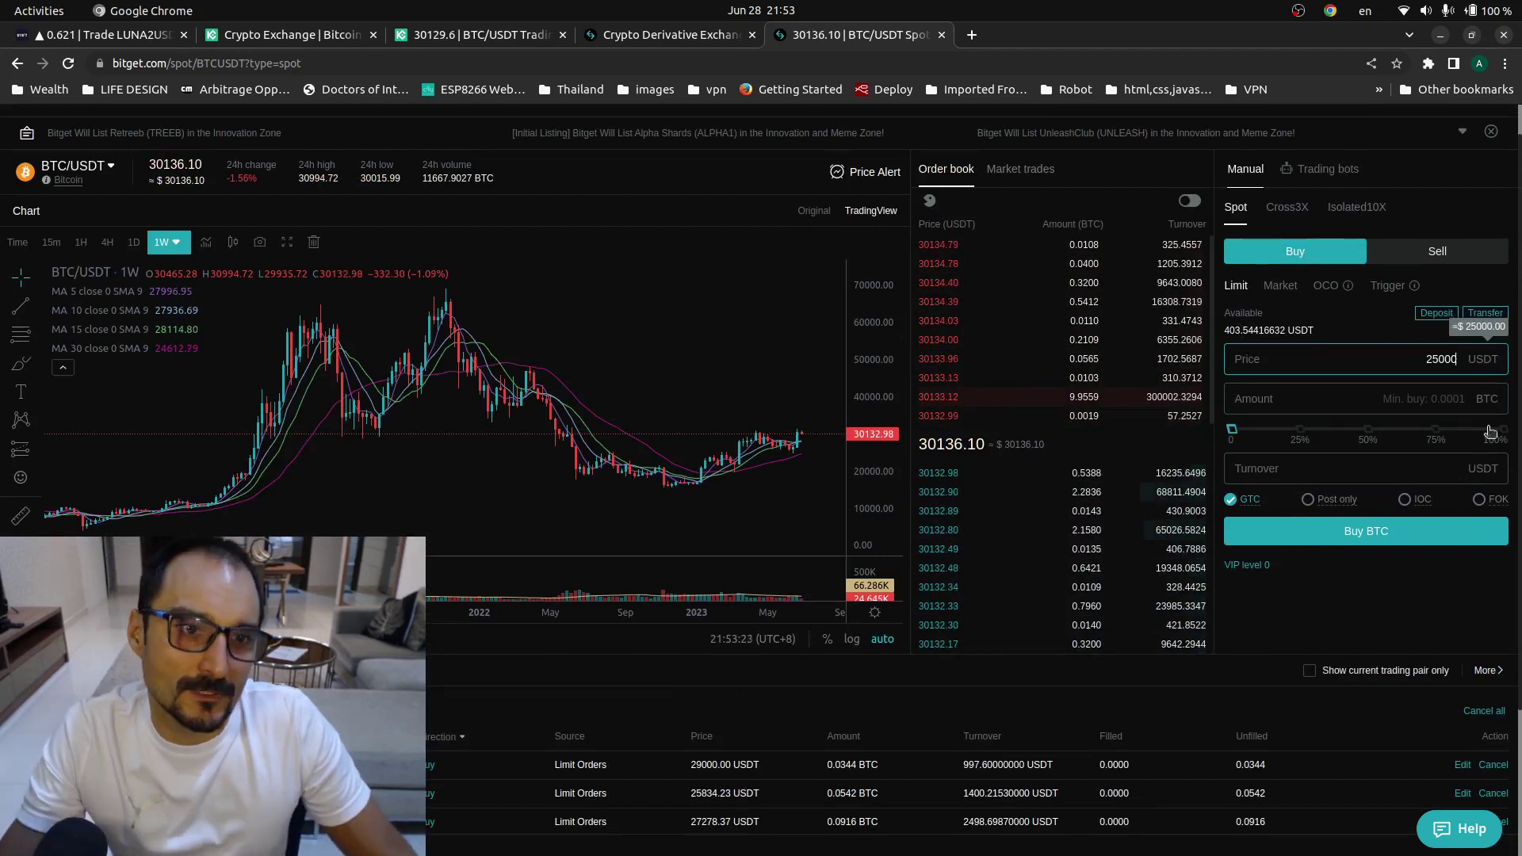
{"action": "key", "text": "Tab"}
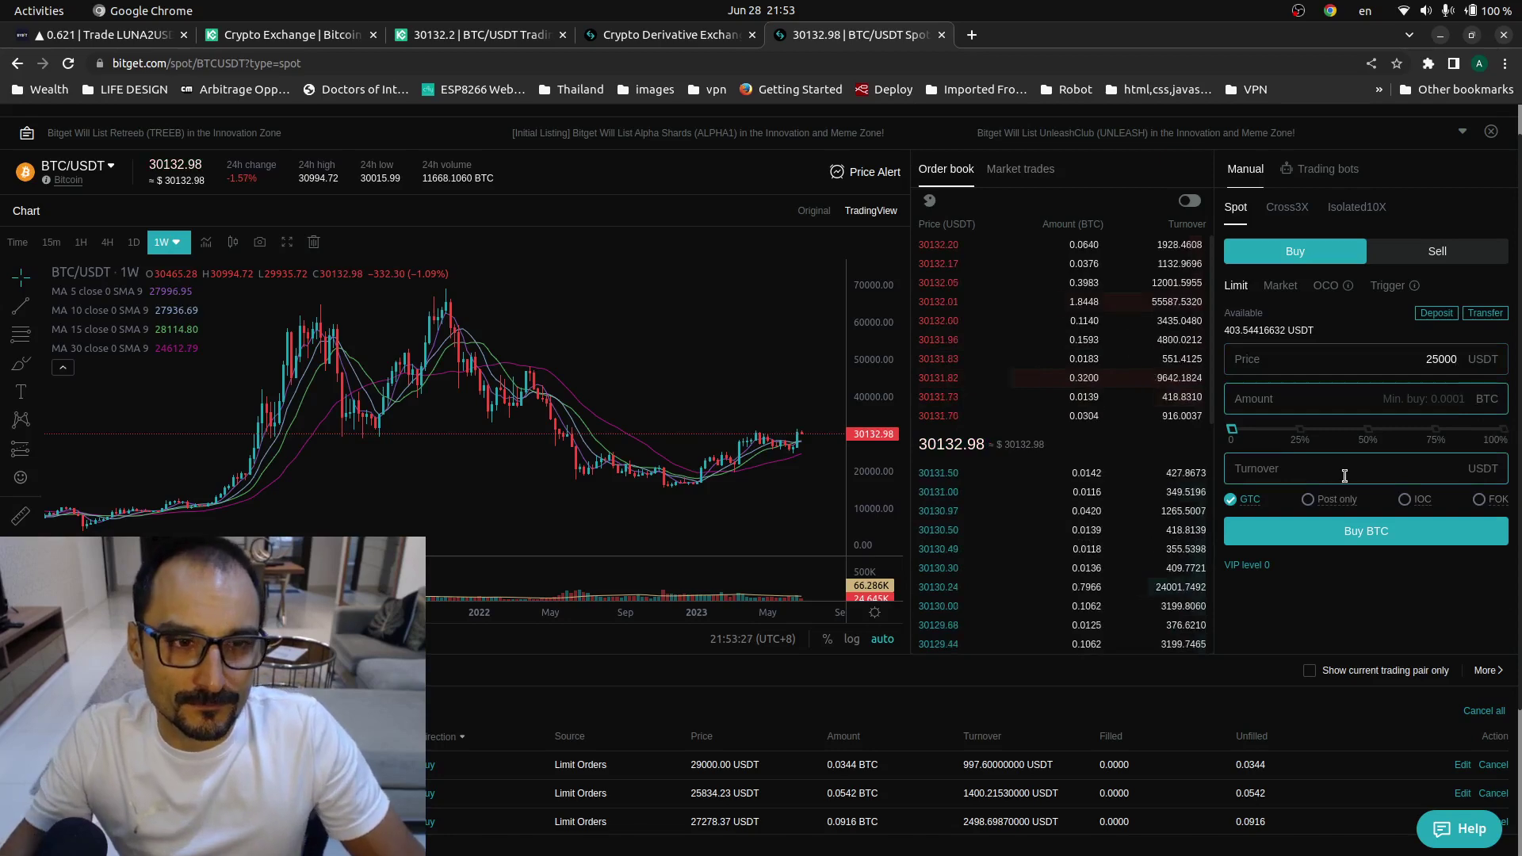
{"action": "left_click", "coordinate": [1499, 436]}
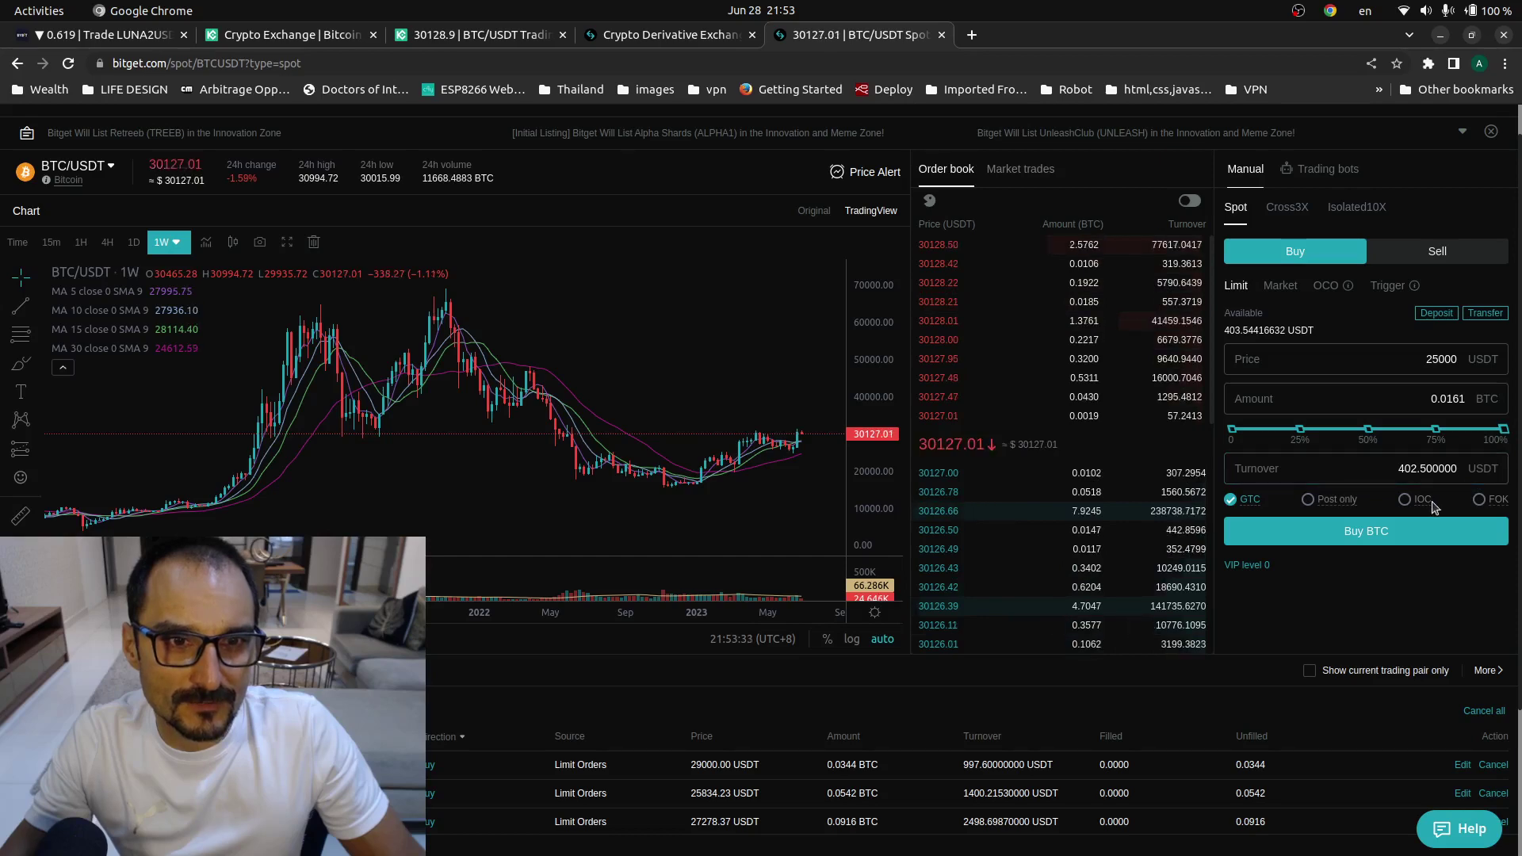
{"action": "left_click", "coordinate": [1354, 532]}
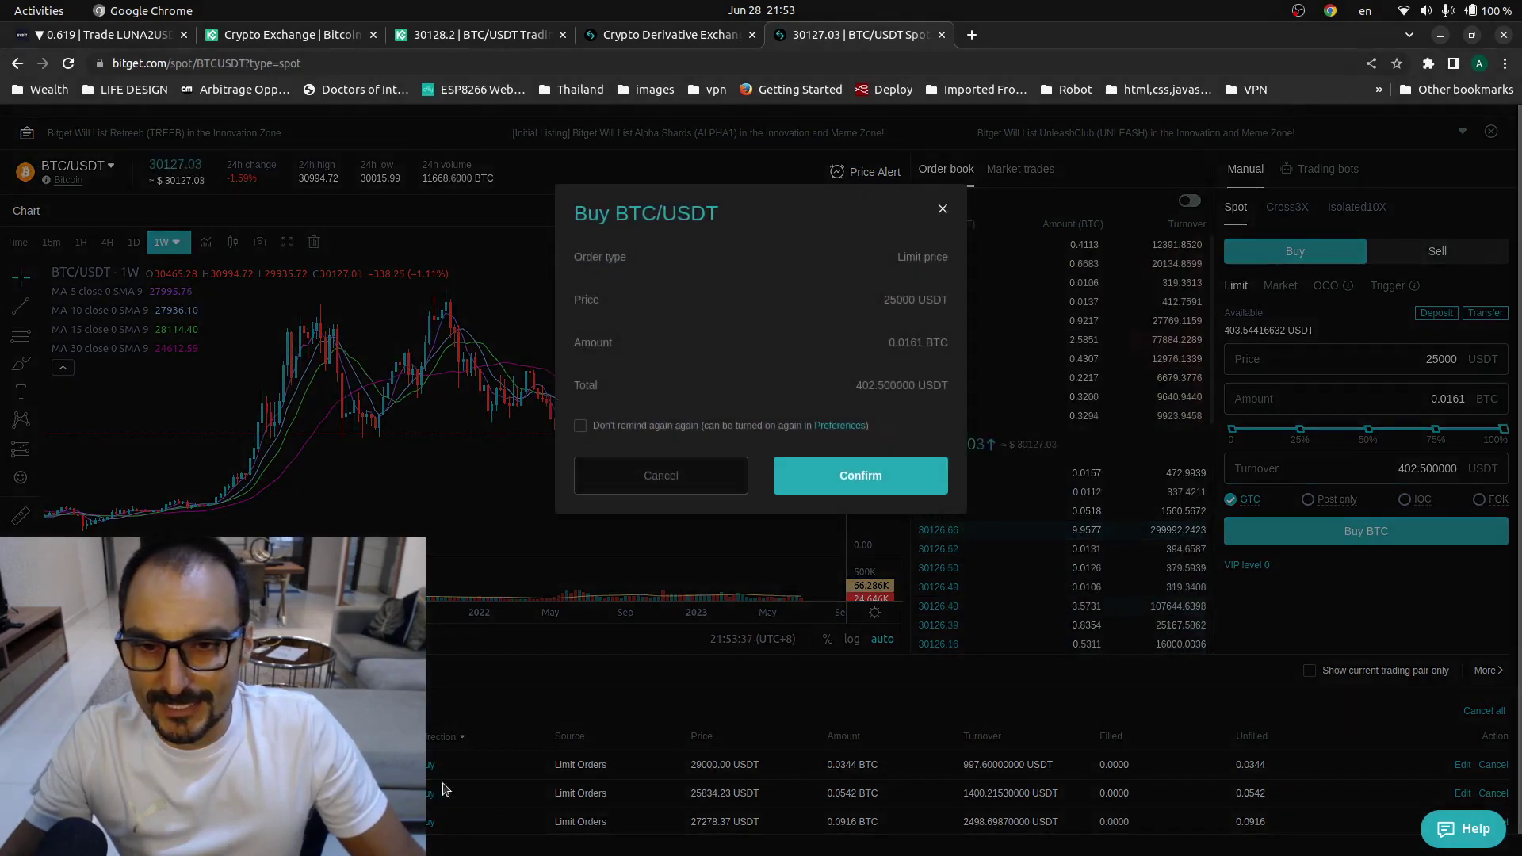
- Confirm the 0.0161 BTC limit buy, check it under Open orders, and return to the TradingView chart
{"action": "left_click", "coordinate": [842, 475]}
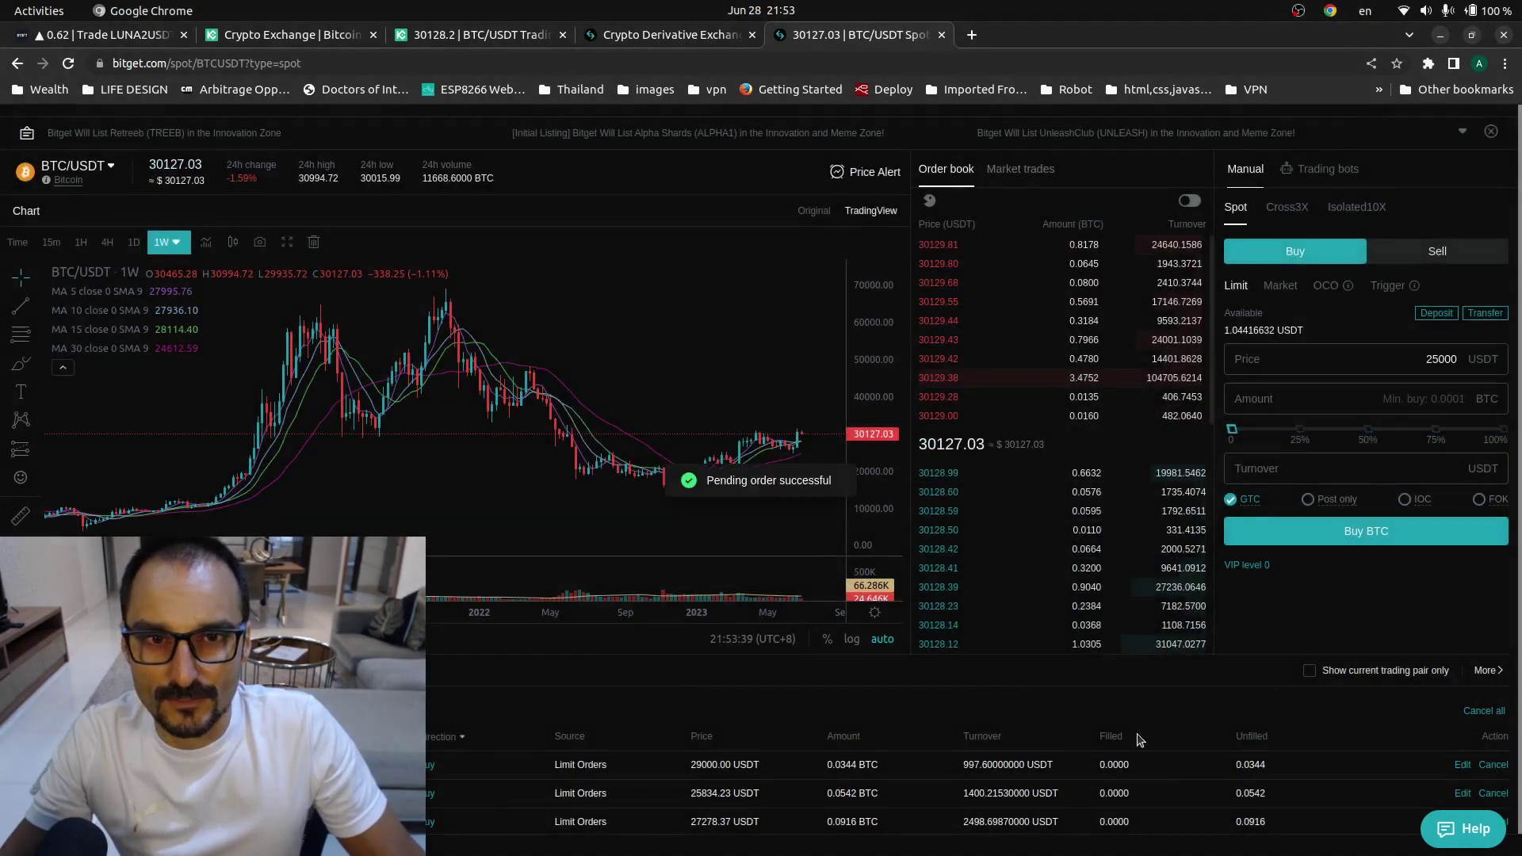
{"action": "scroll", "coordinate": [1139, 739], "scroll_direction": "down", "scroll_amount": 3}
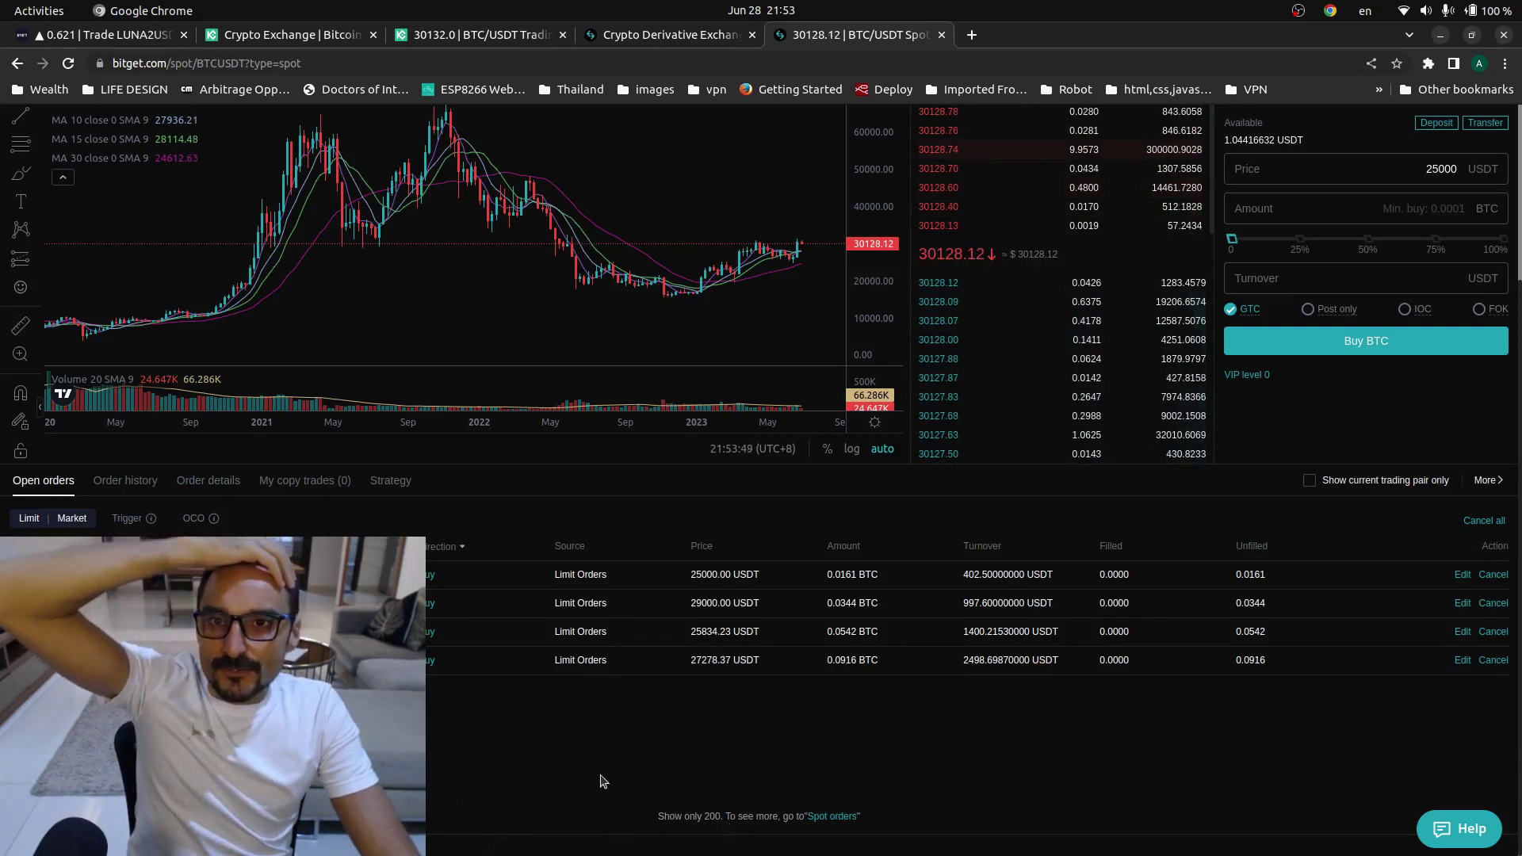
{"action": "mouse_move", "coordinate": [7, 129]}
{"action": "left_click", "coordinate": [28, 56]}
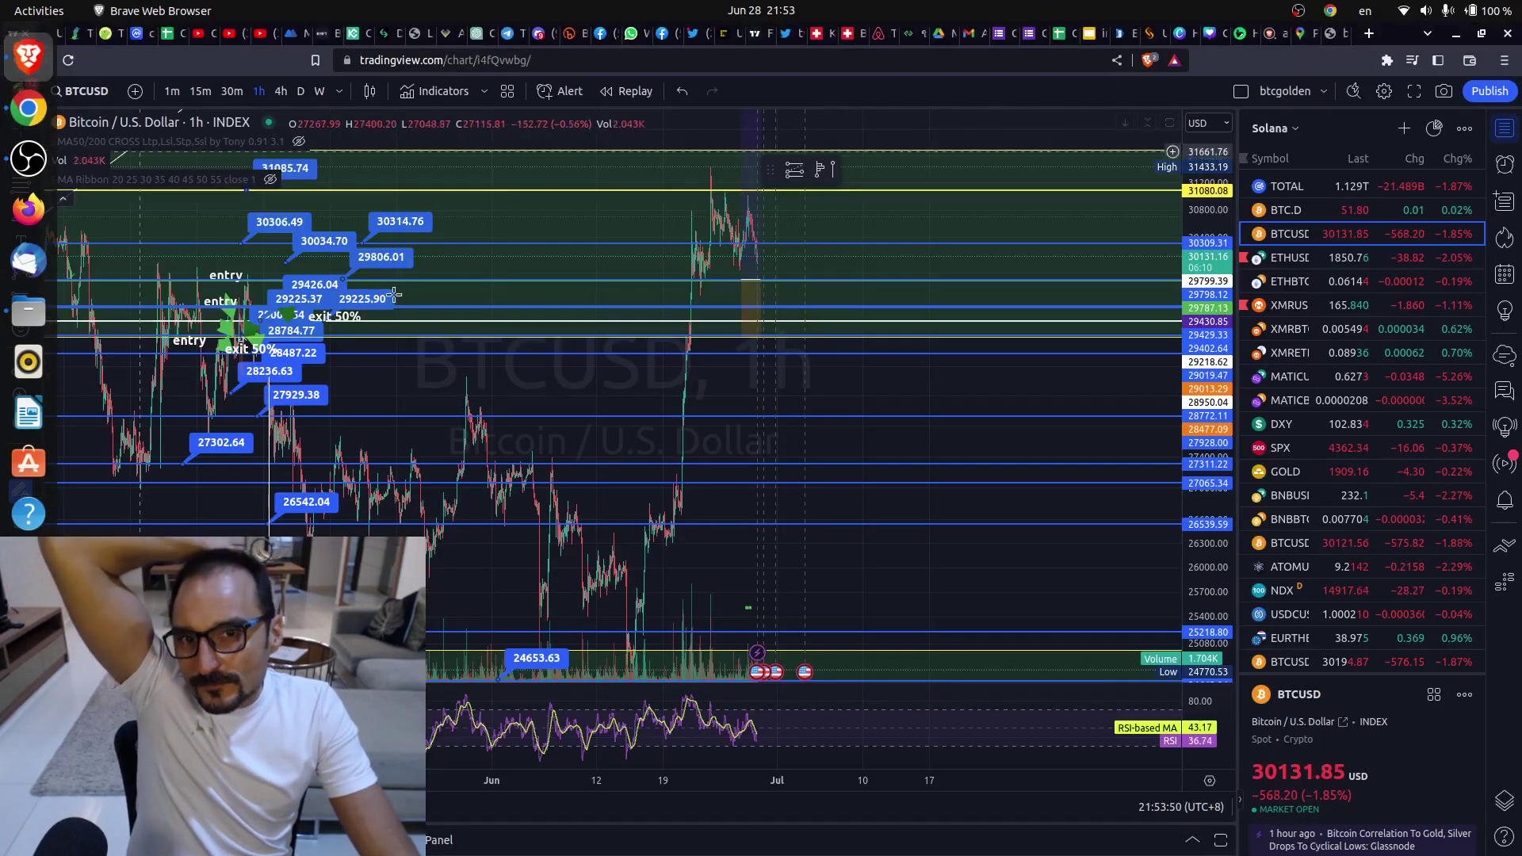